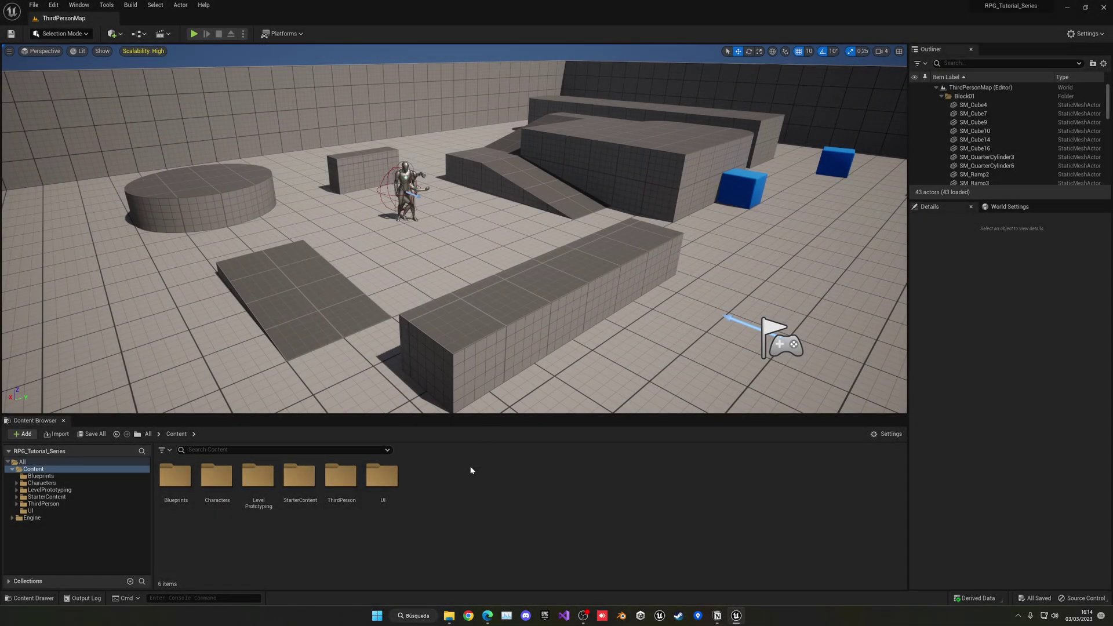
# Step: Create a folder named Audio in the Content folder and open it
pyautogui.rightClick(460, 486)
pyautogui.click(493, 241)
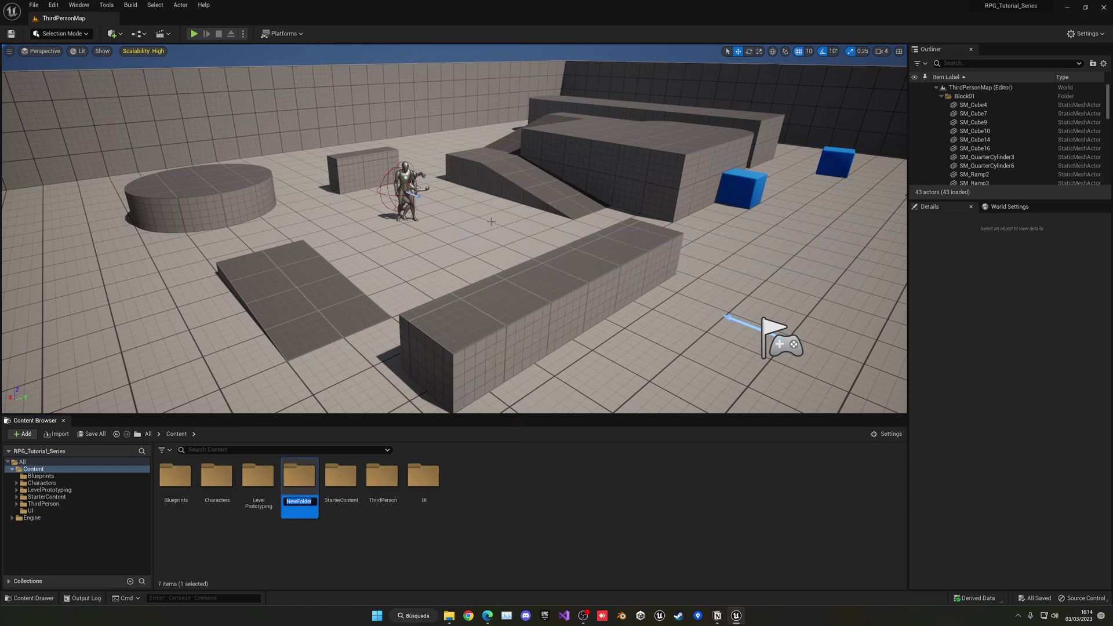
pyautogui.write('Audio')
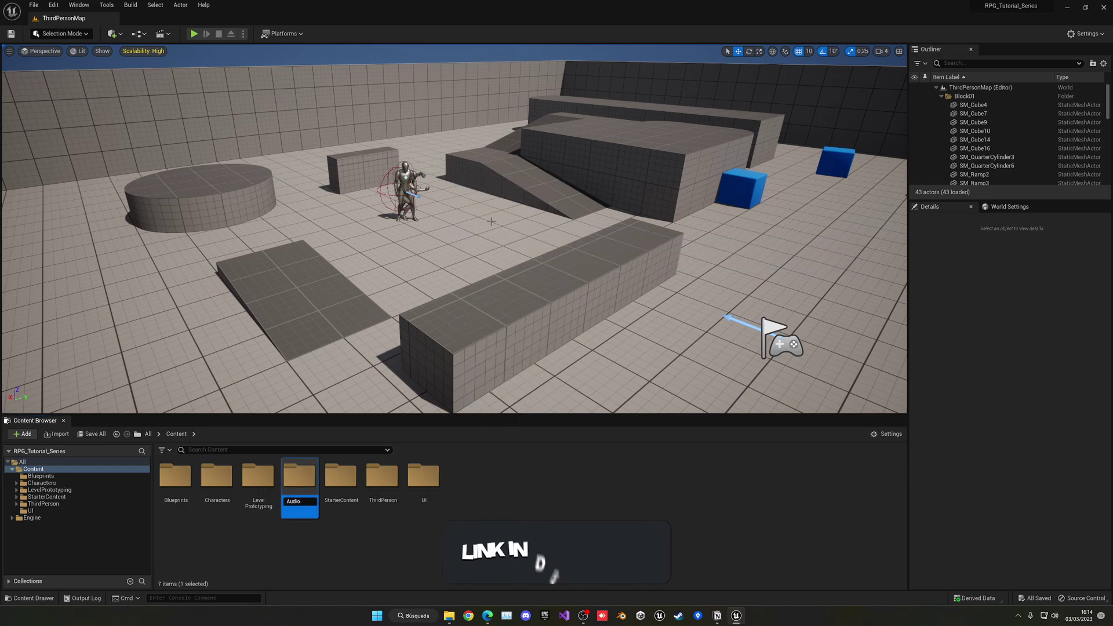
pyautogui.press('Return')
pyautogui.doubleClick(175, 477)
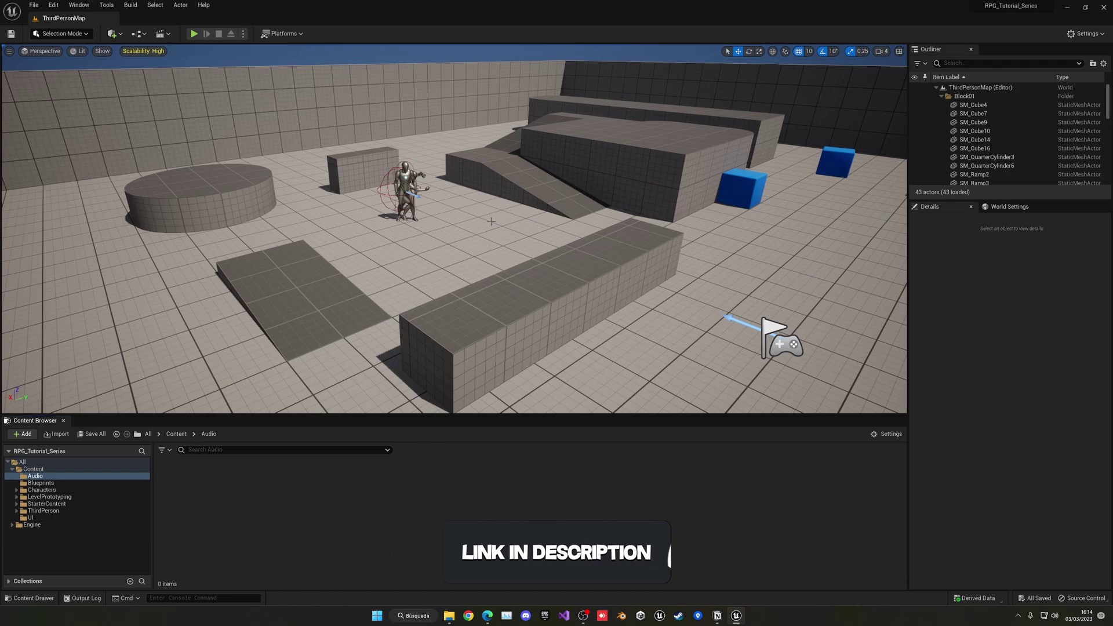
# Step: Create a subfolder named Footsteps inside the Audio folder
pyautogui.rightClick(233, 504)
pyautogui.click(280, 278)
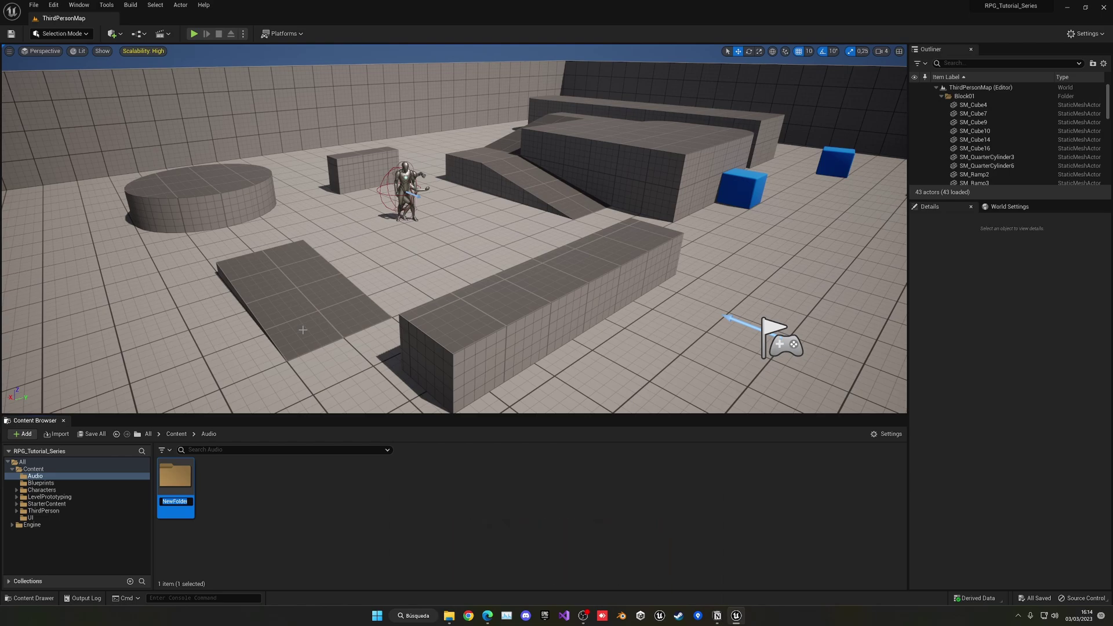
pyautogui.write('Footsteps')
pyautogui.press('Return')
# Step: Create a second subfolder in Audio named Grunts-Hit
pyautogui.rightClick(243, 488)
pyautogui.click(281, 243)
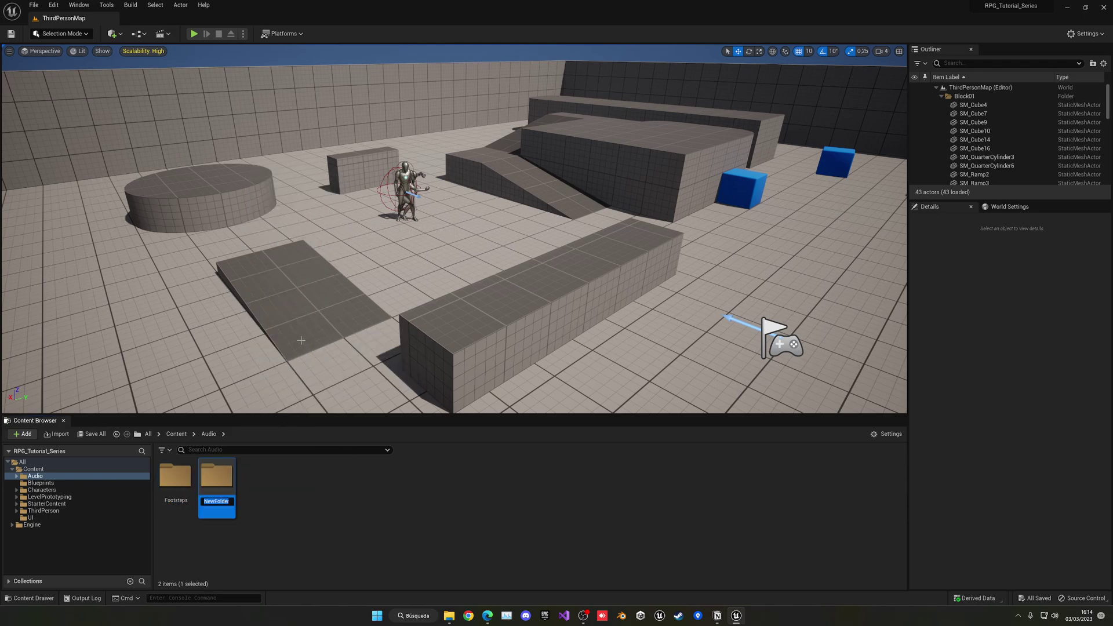
pyautogui.write('Grunts-Hit')
pyautogui.press('Return')
pyautogui.click(274, 488)
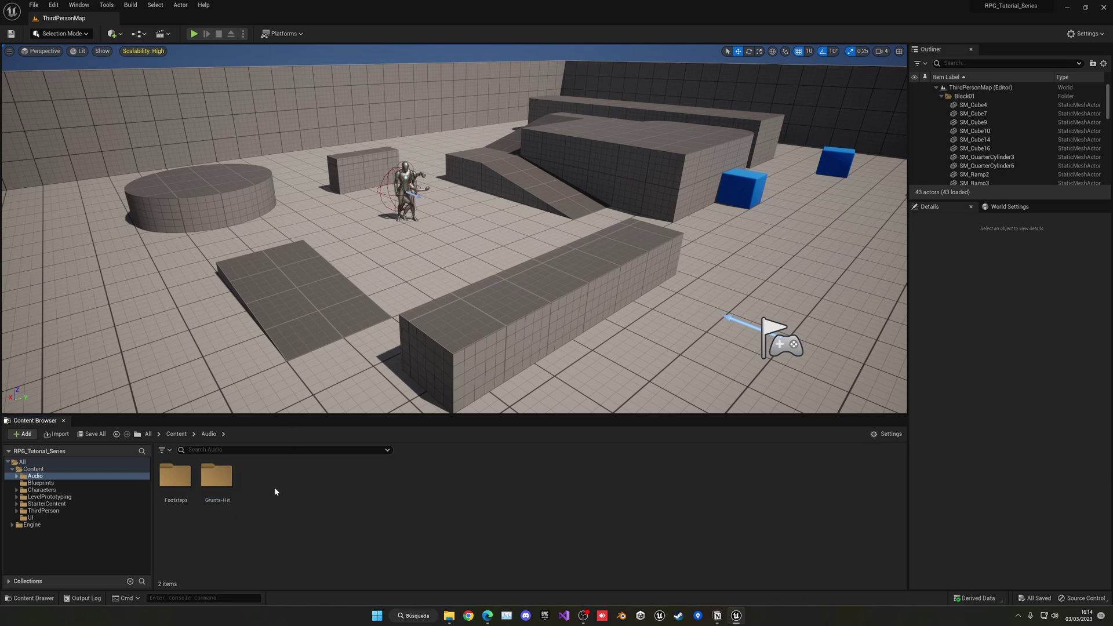
# Step: Rename the Grunts-Hit folder to Grunts-Hits
pyautogui.click(227, 501)
pyautogui.press('F2')
pyautogui.press('Right')
pyautogui.write('s')
pyautogui.press('Return')
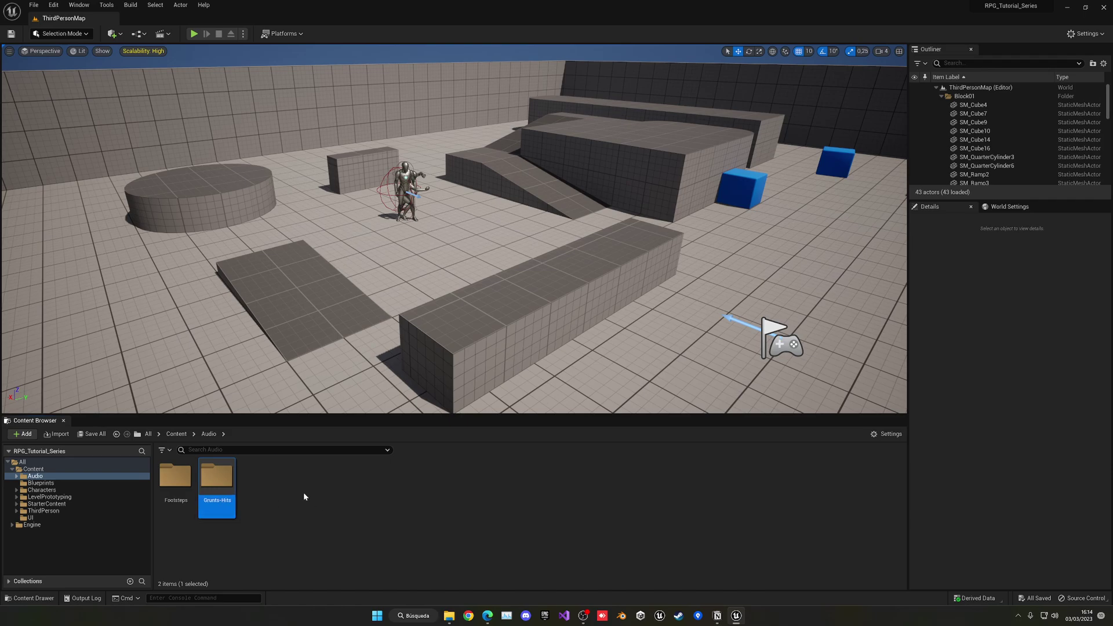
# Step: Create a third subfolder in Audio named UI
pyautogui.rightClick(301, 494)
pyautogui.click(323, 221)
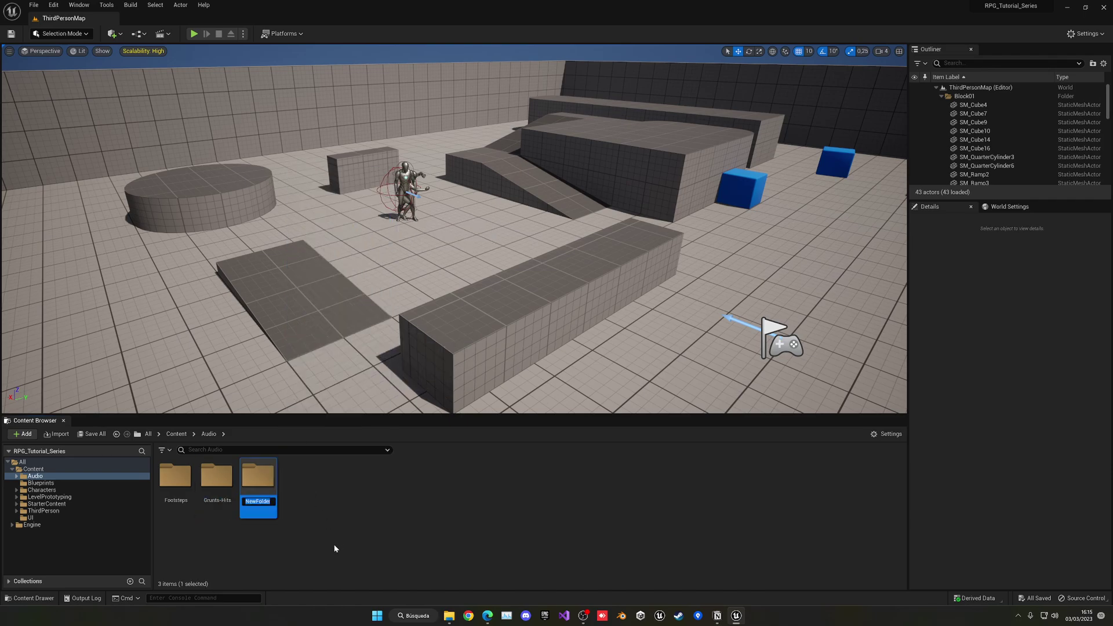
pyautogui.write('UI')
pyautogui.press('Return')
pyautogui.click(348, 540)
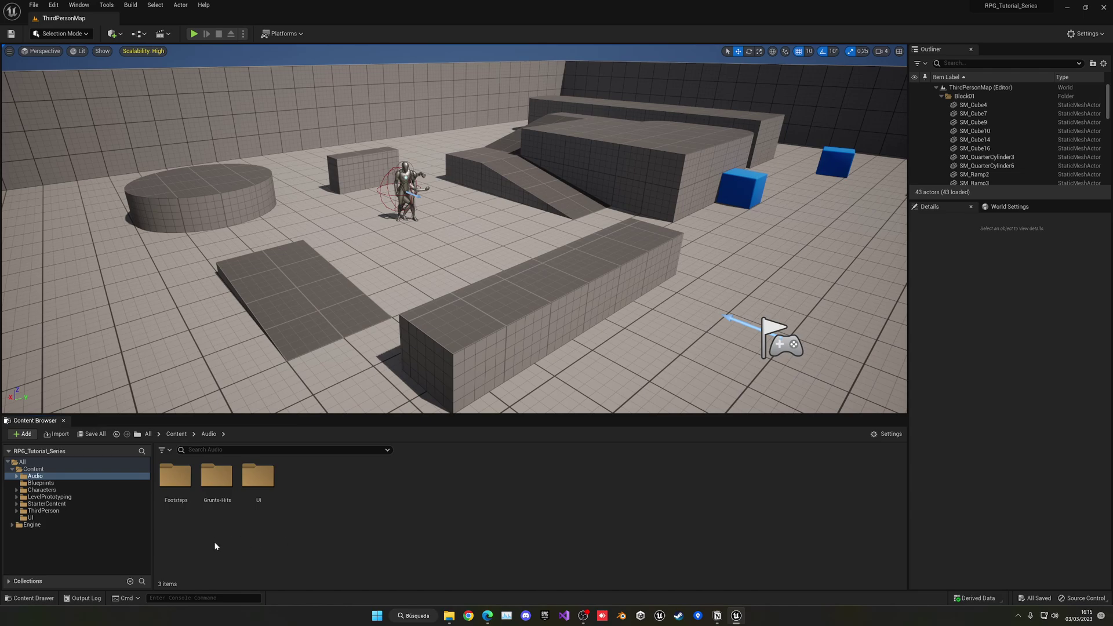
# Step: Switch to File Explorer and import the Footstep sound file from the Sounds folder into the project's Footsteps folder
pyautogui.click(450, 616)
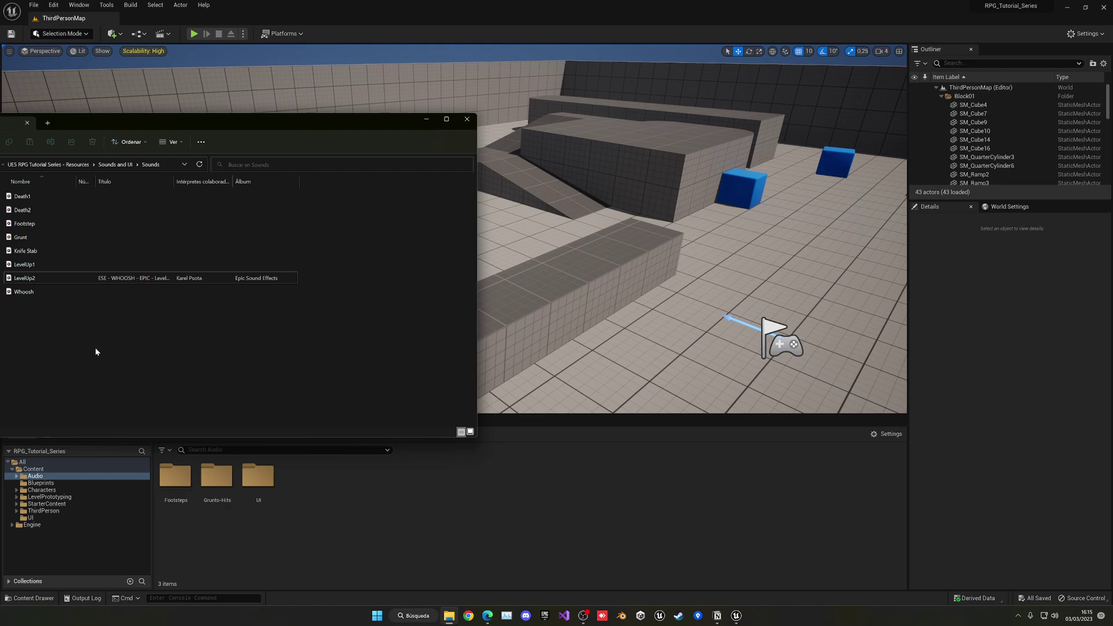
pyautogui.click(30, 225)
pyautogui.moveTo(30, 227); pyautogui.dragTo(182, 484)
pyautogui.click(228, 509)
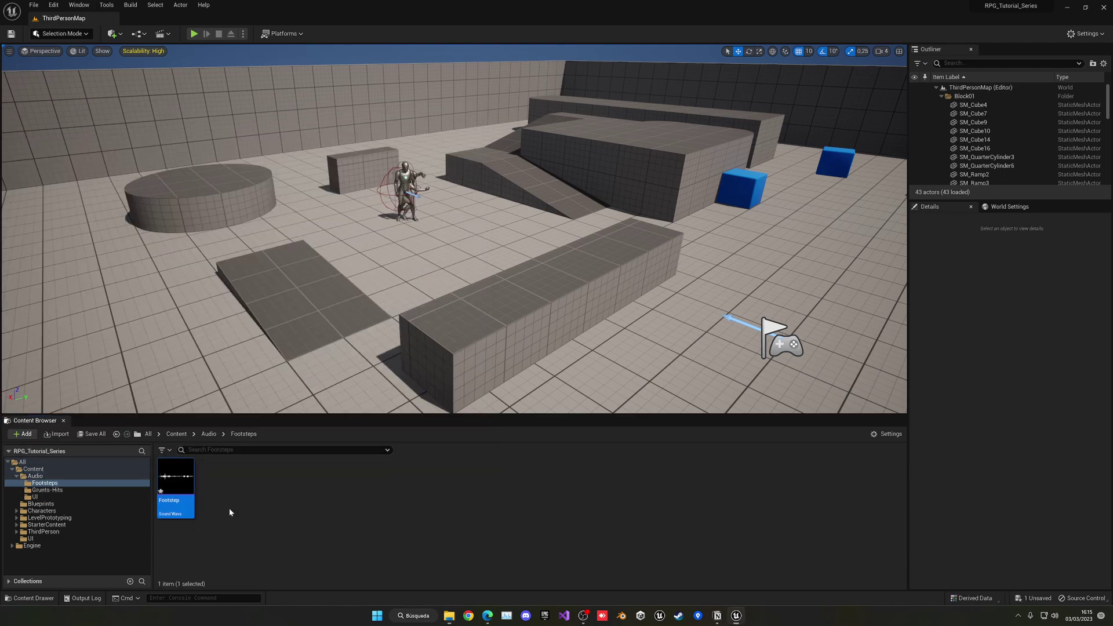
# Step: Return to the Audio folder and import the Grunt sound file into Grunts-Hits
pyautogui.click(208, 437)
pyautogui.hotkey('alt', 'Tab')
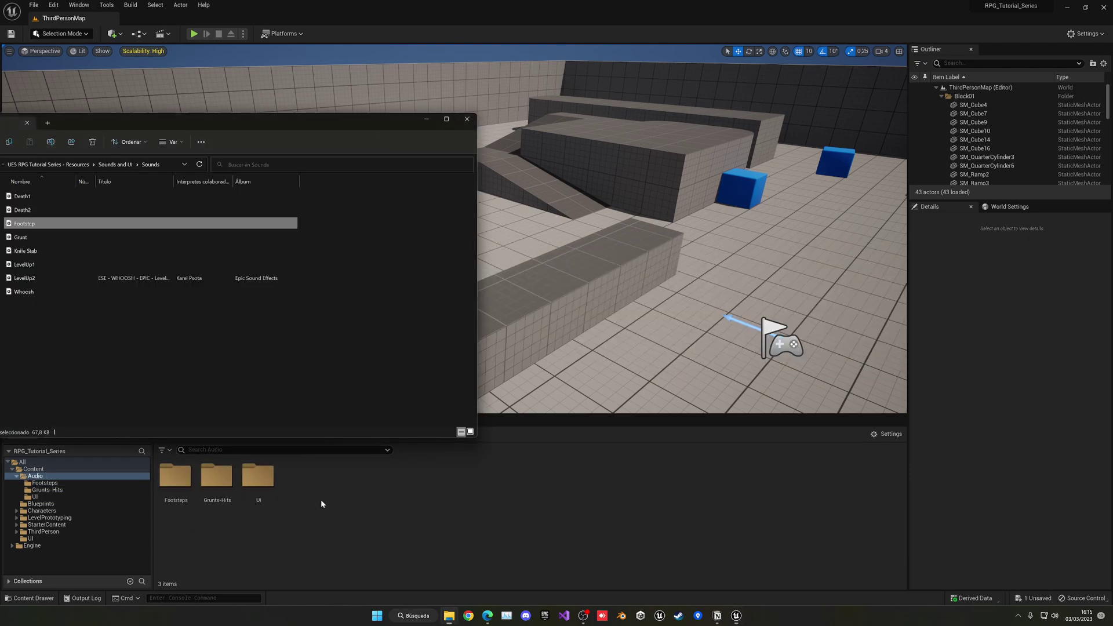
pyautogui.click(88, 332)
pyautogui.click(23, 240)
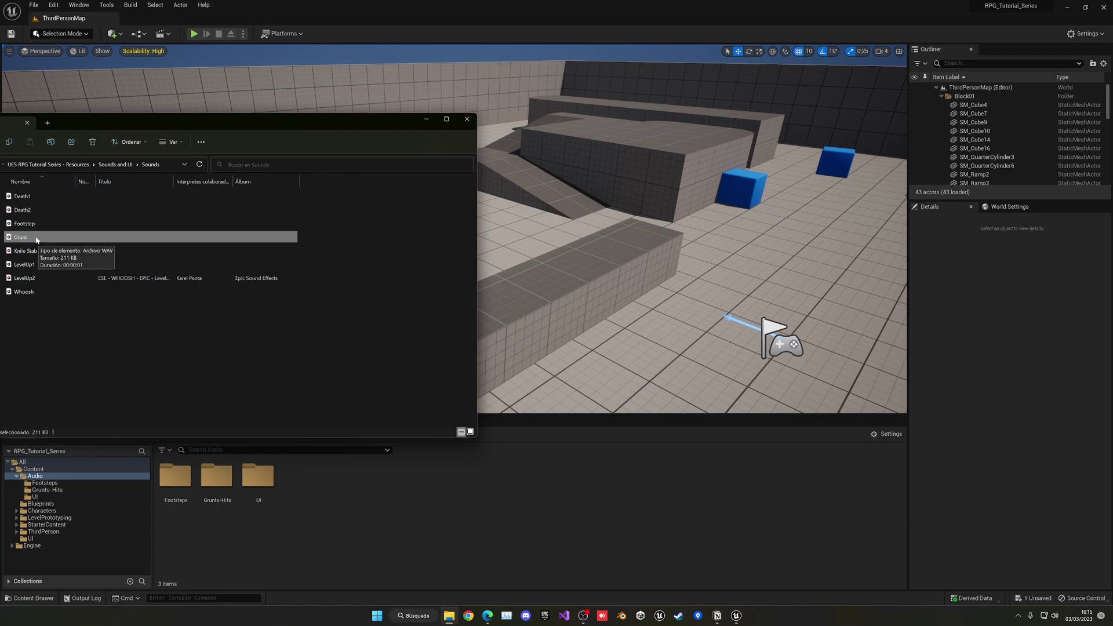
pyautogui.moveTo(36, 239); pyautogui.dragTo(218, 492)
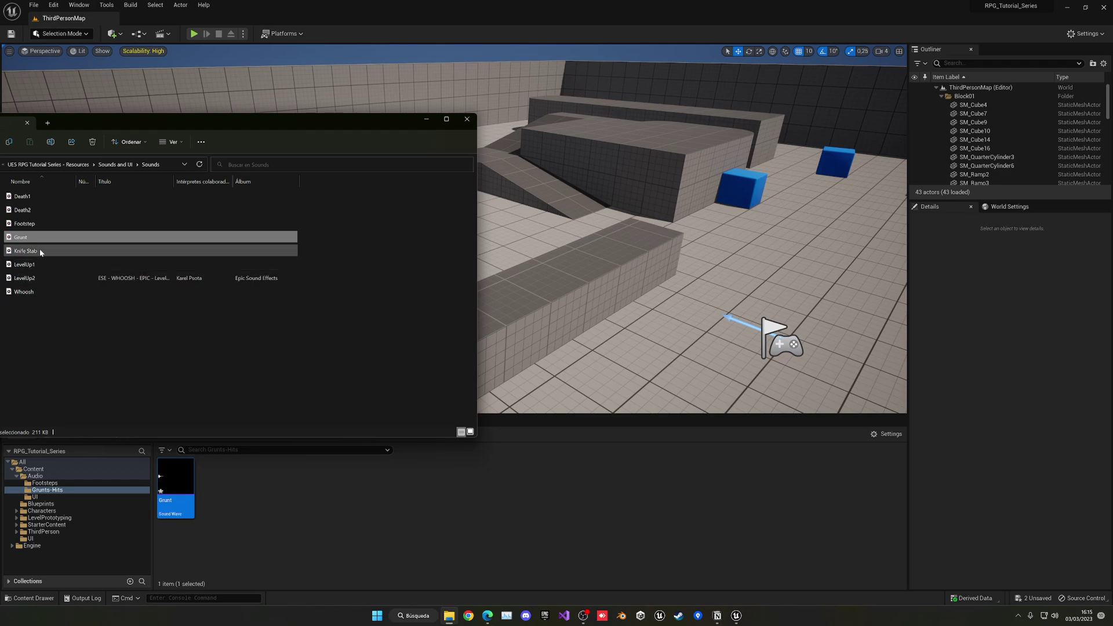
# Step: Import the Death1 and Death2 sound files into Grunts-Hits, declining to use Grunt as the template
pyautogui.click(26, 197)
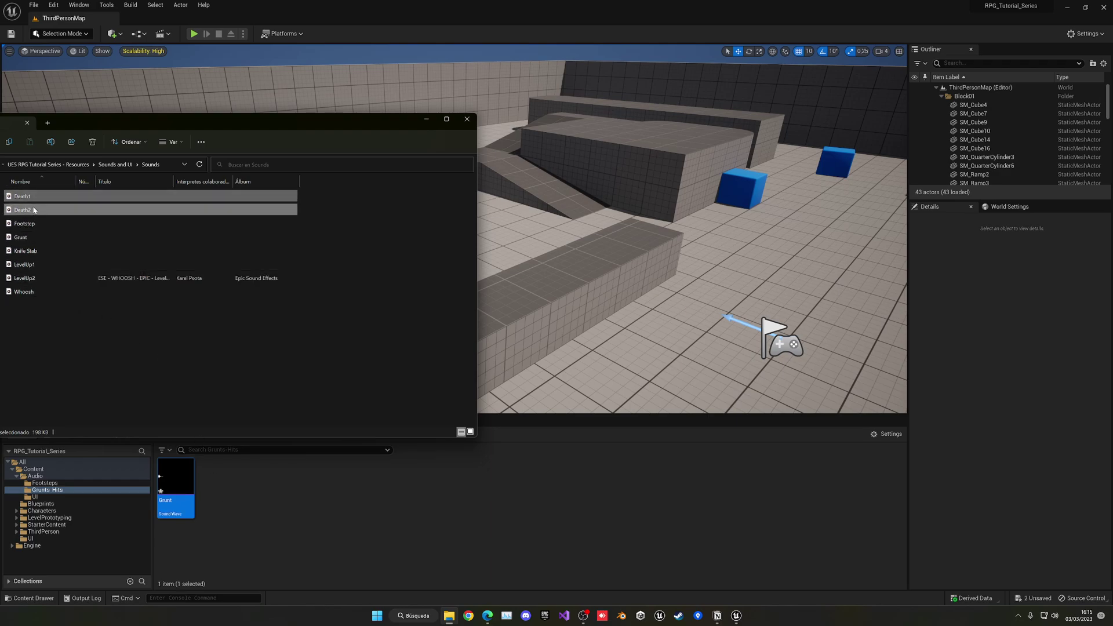
pyautogui.keyDown('ctrl'); pyautogui.click(34, 210); pyautogui.keyUp('ctrl')
pyautogui.moveTo(34, 210); pyautogui.dragTo(249, 513)
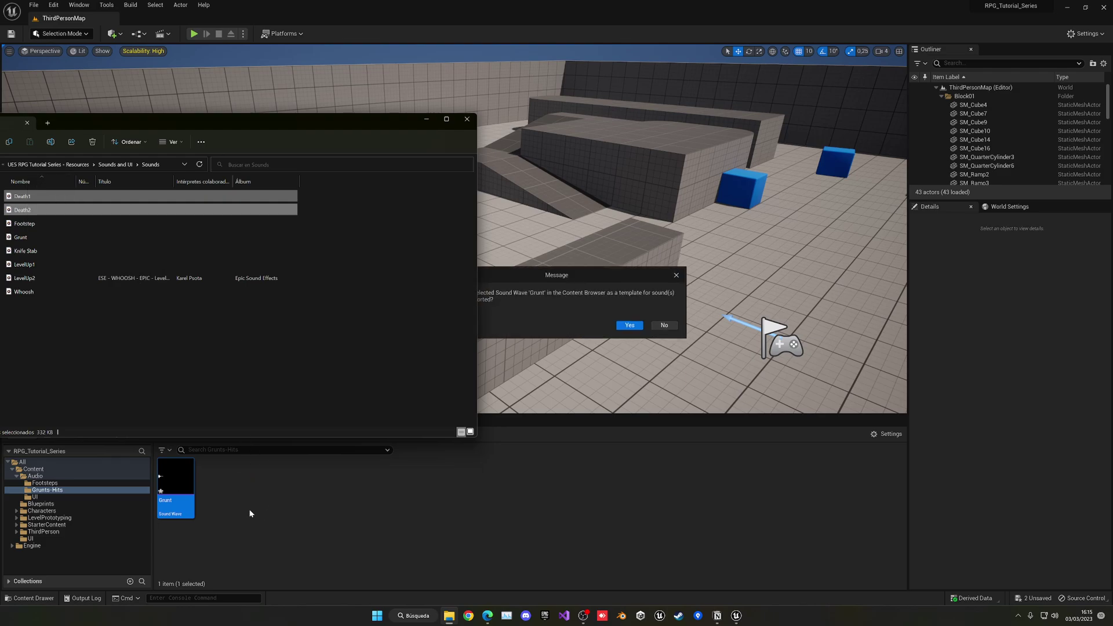
pyautogui.click(534, 321)
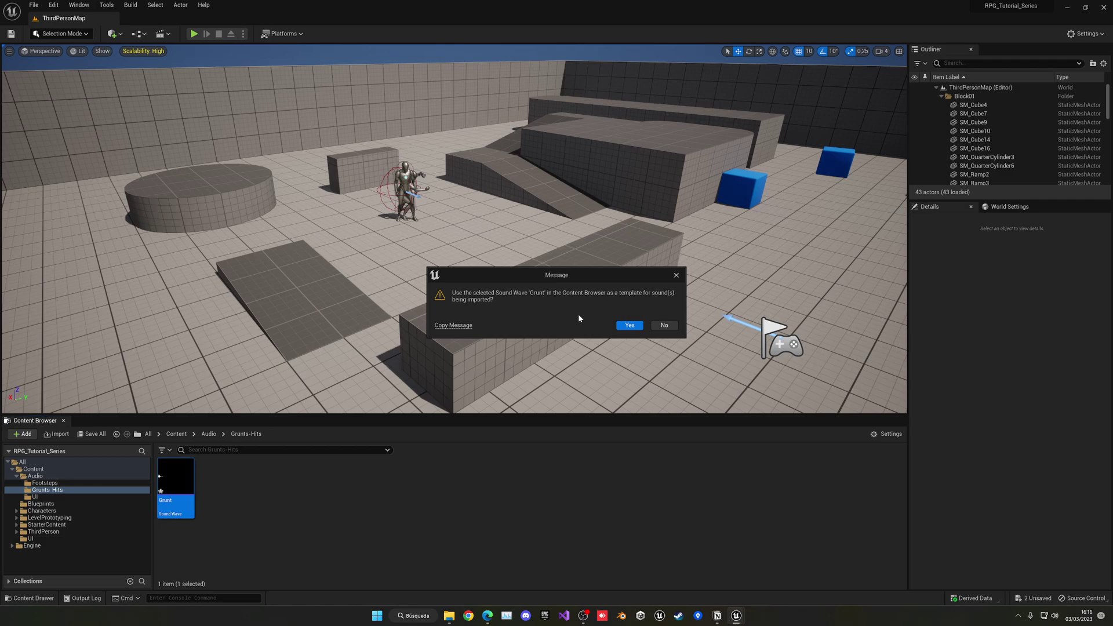
pyautogui.click(664, 325)
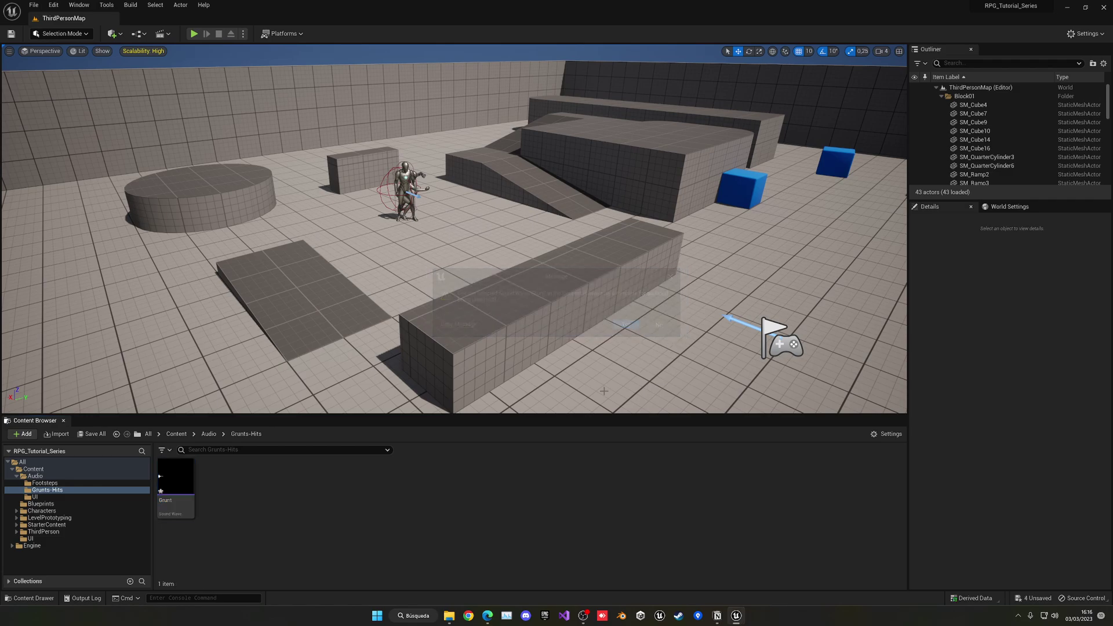
# Step: Return to the Audio folder and import the LevelUp1 and LevelUp2 sound files into its UI subfolder
pyautogui.click(209, 433)
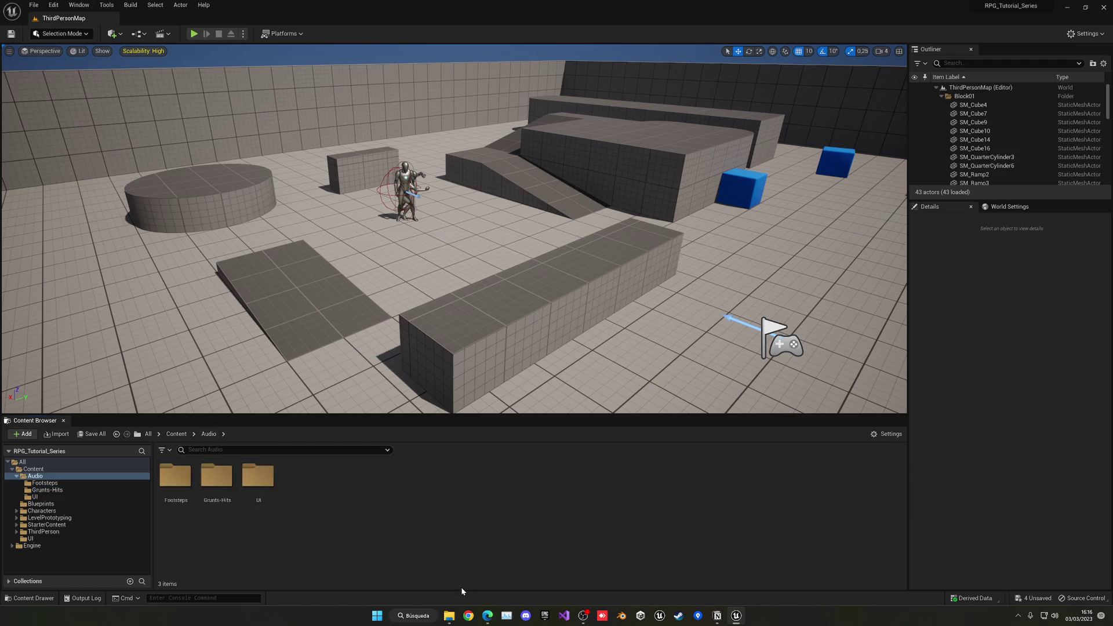
pyautogui.click(449, 615)
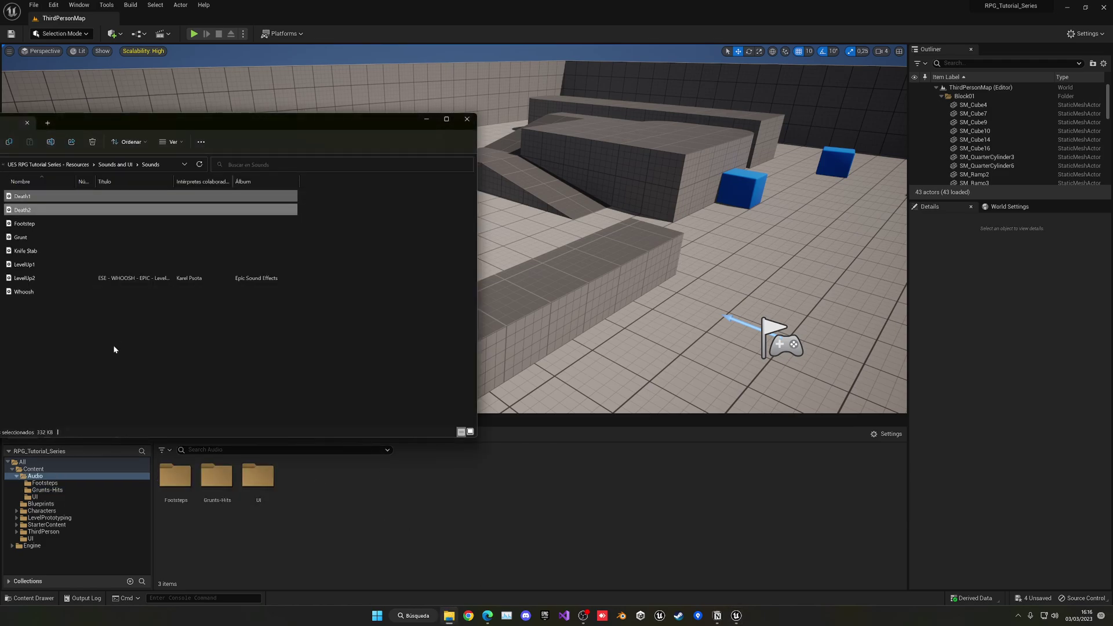
pyautogui.click(63, 328)
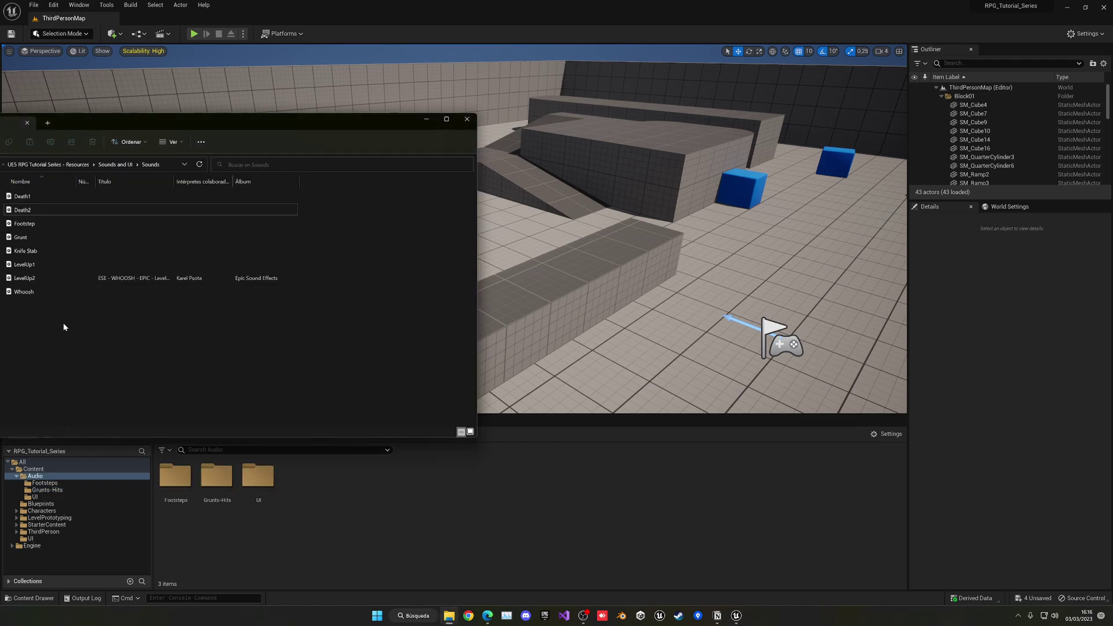
pyautogui.click(64, 253)
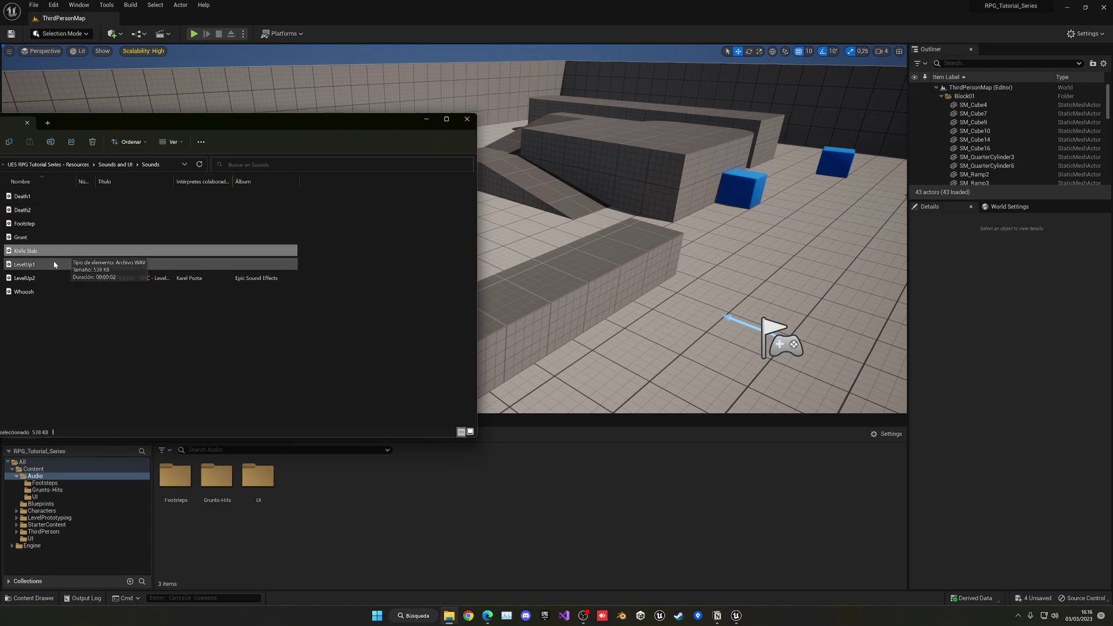
pyautogui.click(35, 264)
pyautogui.keyDown('shift'); pyautogui.click(36, 278); pyautogui.keyUp('shift')
pyautogui.moveTo(36, 278); pyautogui.dragTo(258, 506)
pyautogui.click(257, 506)
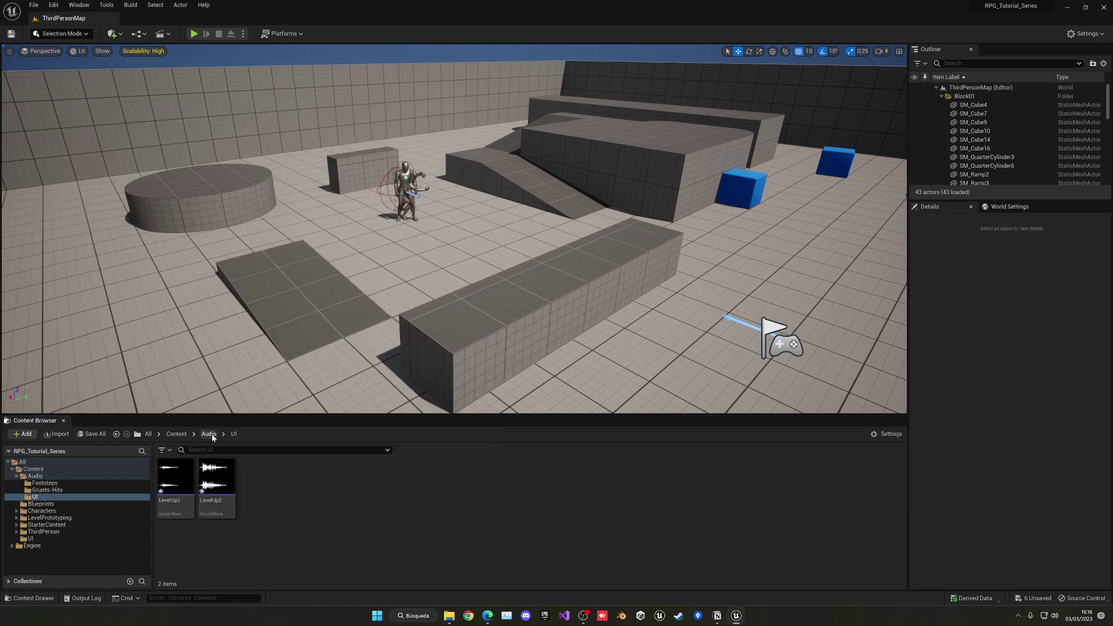
# Step: Return to the Audio folder and import the Knife Stab and Whoosh sound files into Grunts-Hits
pyautogui.click(210, 435)
pyautogui.click(445, 616)
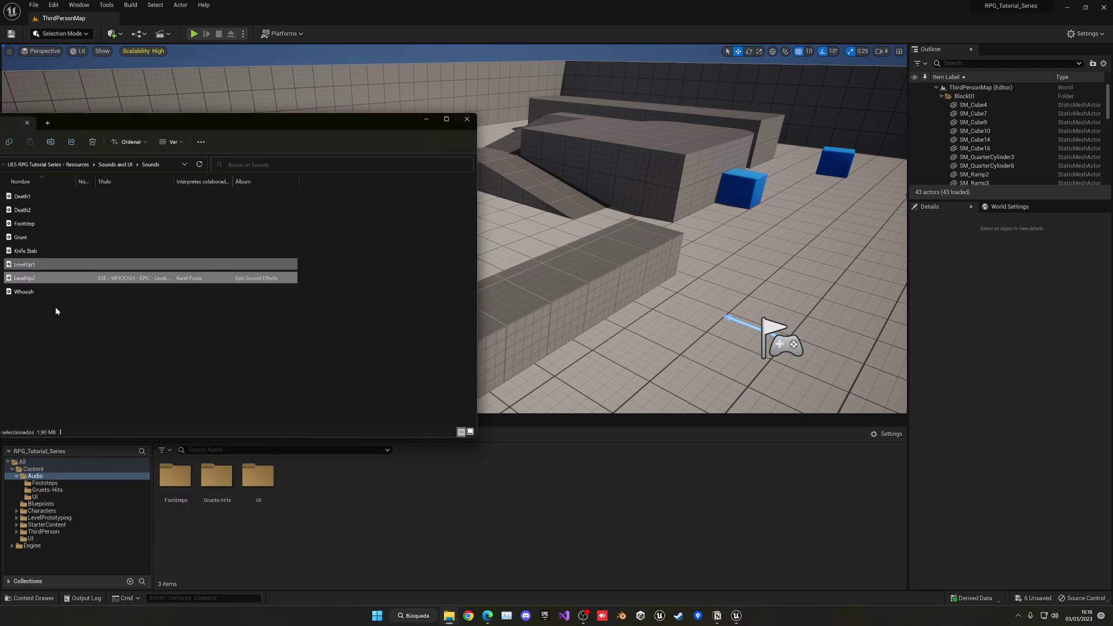
pyautogui.click(24, 292)
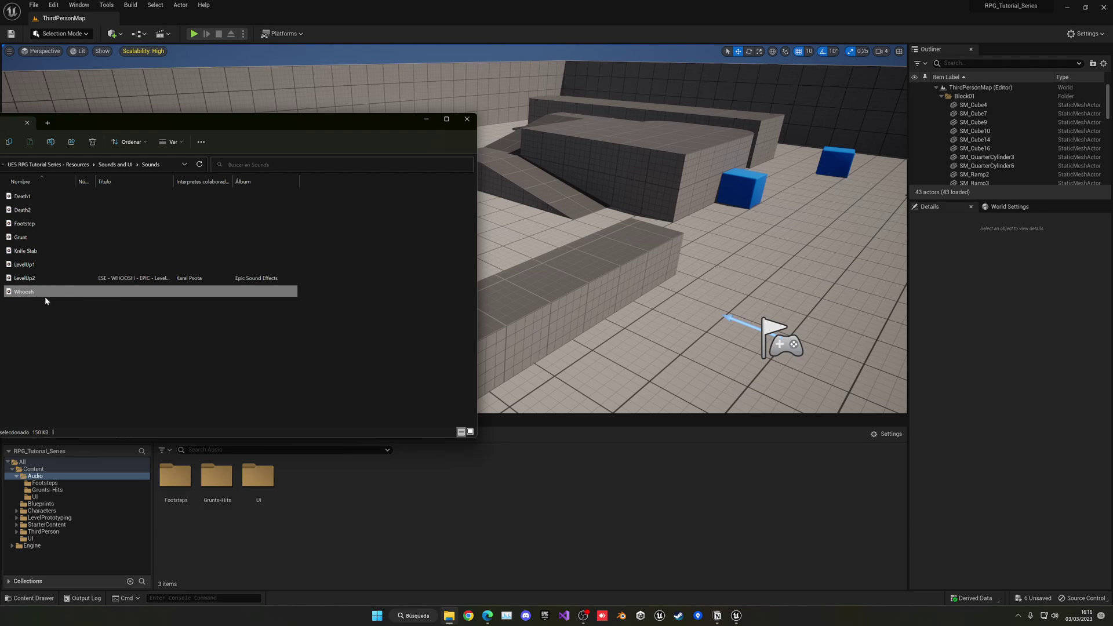
pyautogui.keyDown('ctrl'); pyautogui.click(46, 252); pyautogui.keyUp('ctrl')
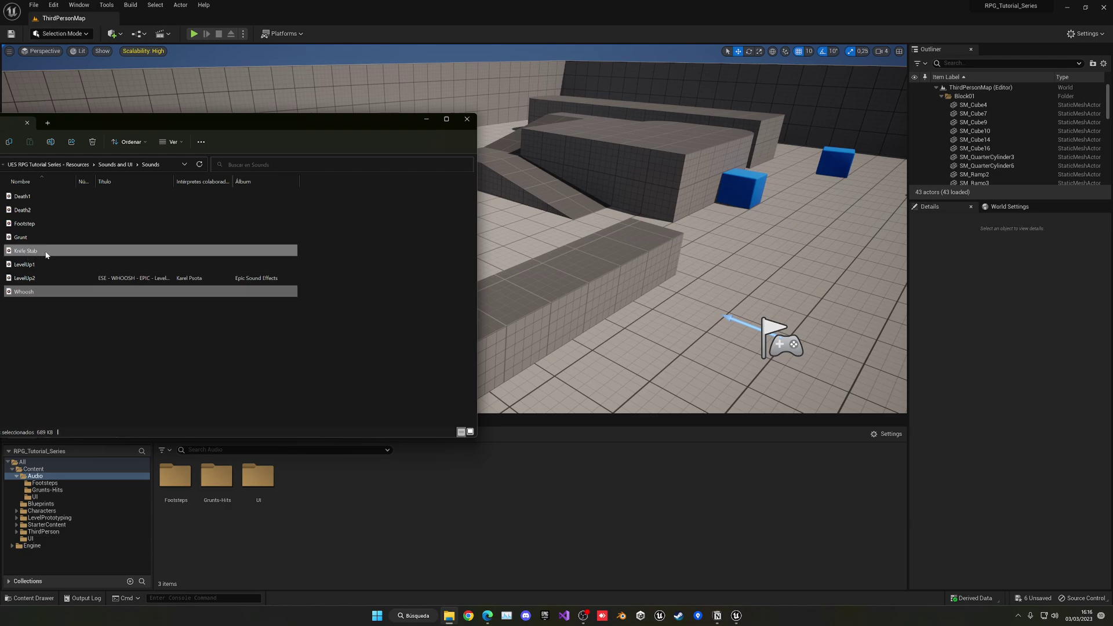
pyautogui.moveTo(26, 252); pyautogui.dragTo(218, 486)
pyautogui.click(242, 540)
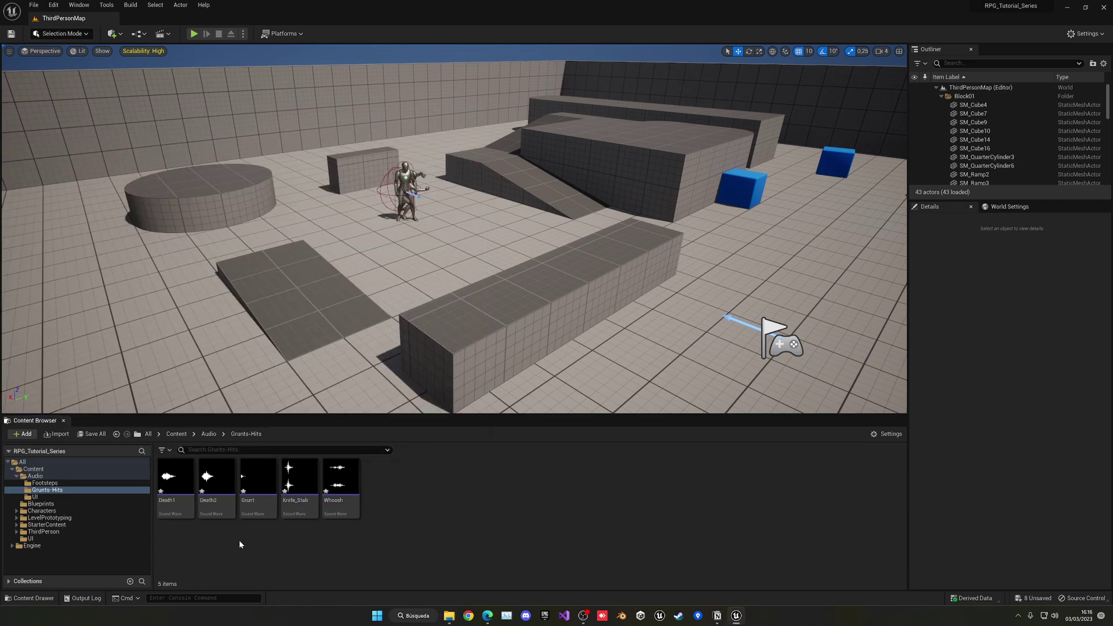
# Step: Minimize the File Explorer window and return to the Audio folder in the project
pyautogui.click(450, 613)
pyautogui.click(432, 119)
pyautogui.moveTo(453, 265); pyautogui.dragTo(447, 291, button='right')
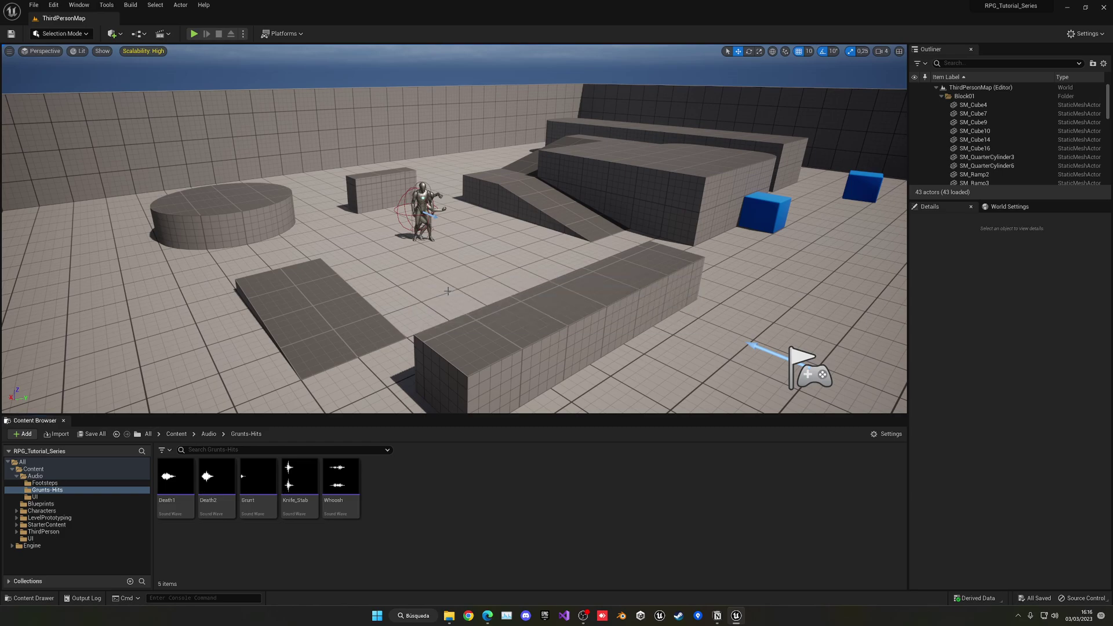
pyautogui.click(209, 434)
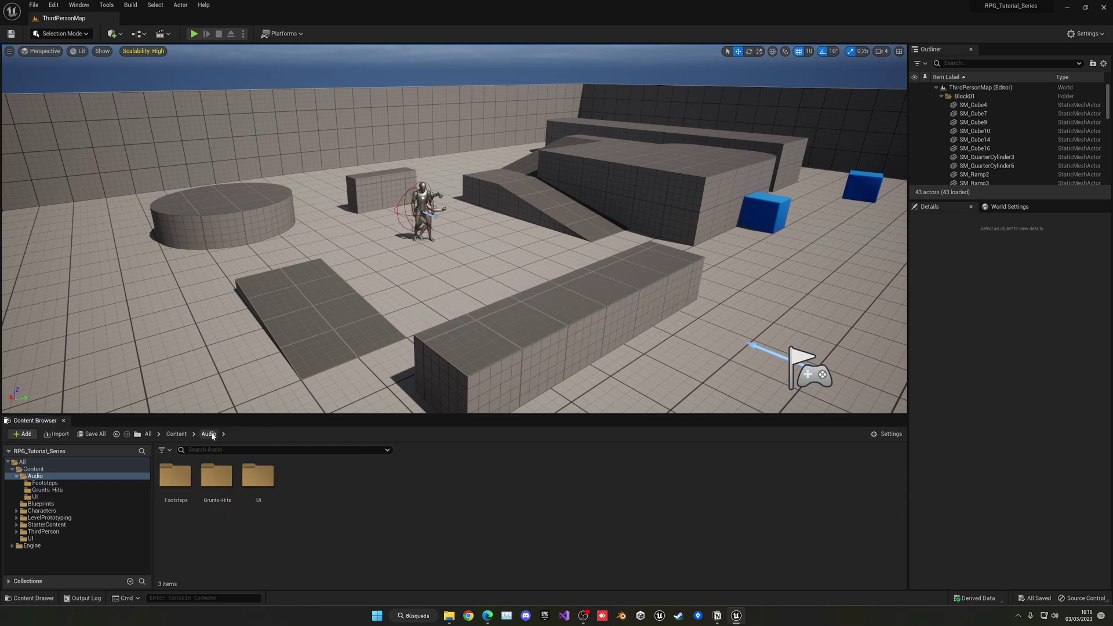
# Step: Play the level in the editor, run the character around the map, and stop the session
pyautogui.click(194, 34)
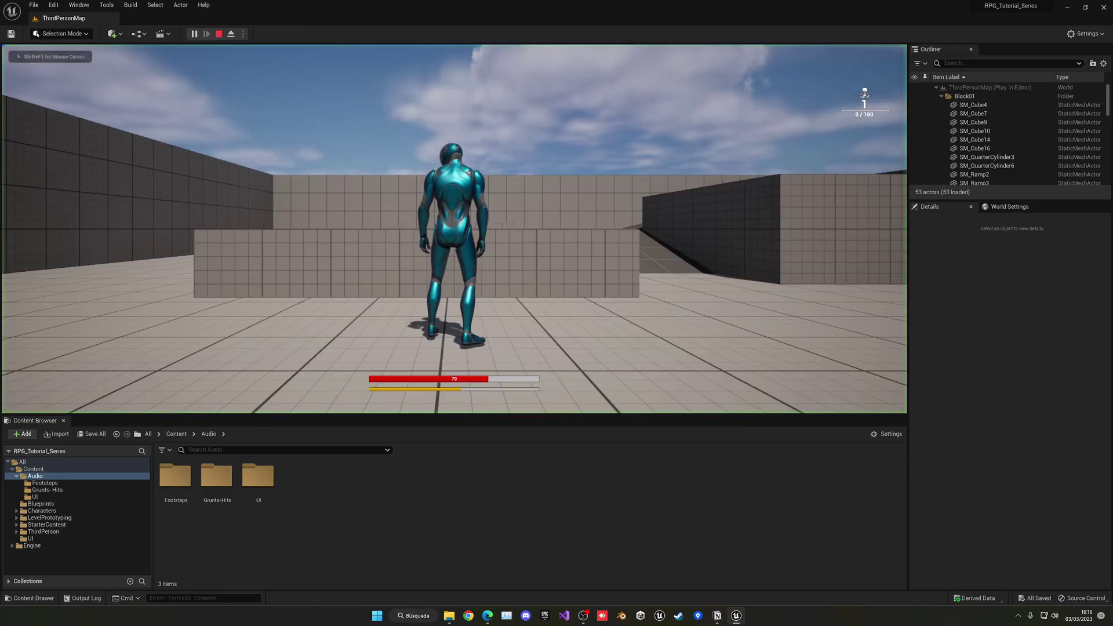
pyautogui.press('a')
pyautogui.press('w')
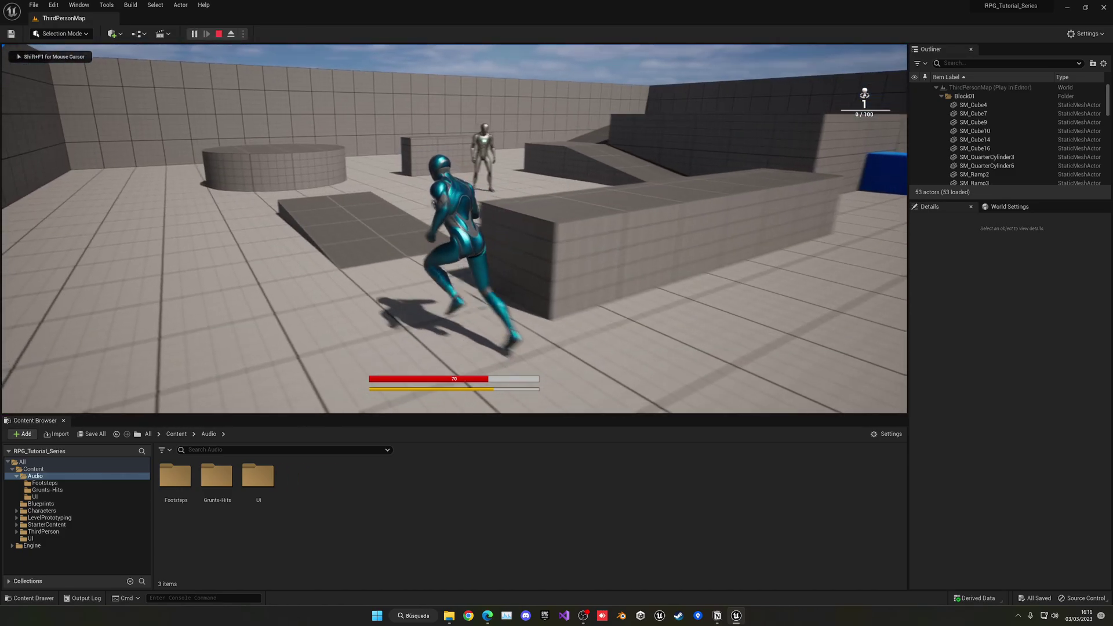
pyautogui.press('w')
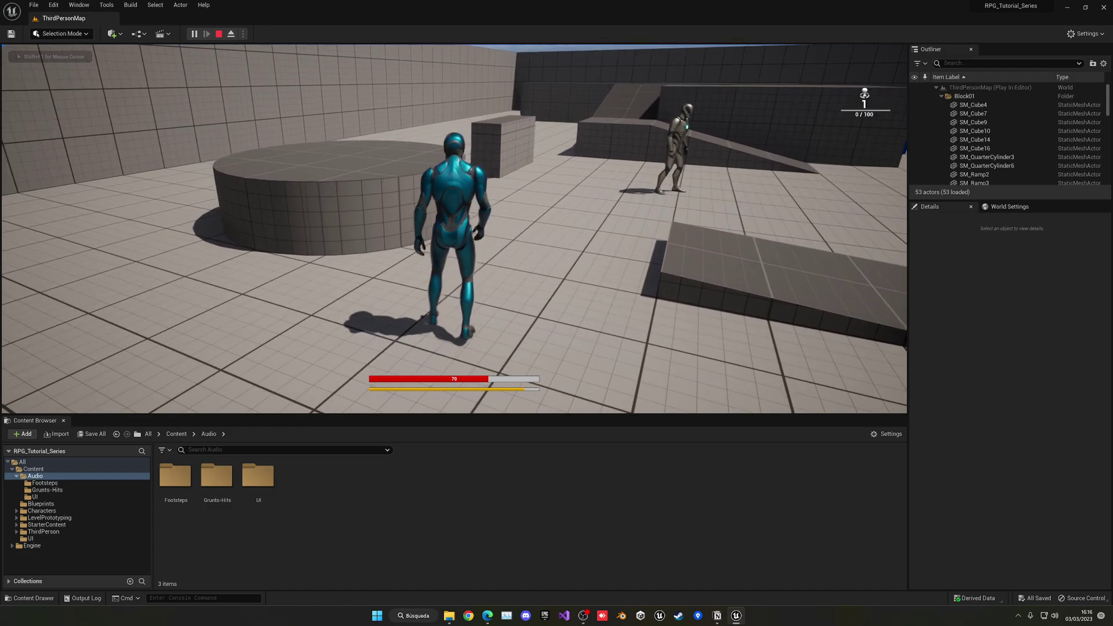
pyautogui.press('Escape')
# Step: Open the Footsteps folder inside the project's Audio folder
pyautogui.doubleClick(175, 476)
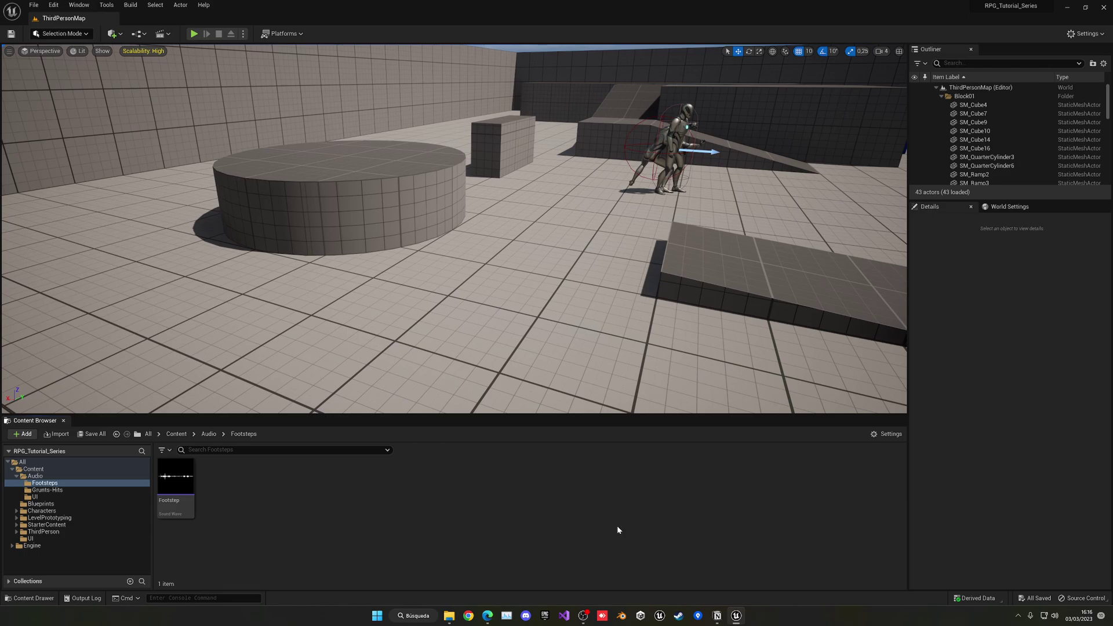
pyautogui.click(175, 476)
pyautogui.rightClick(247, 501)
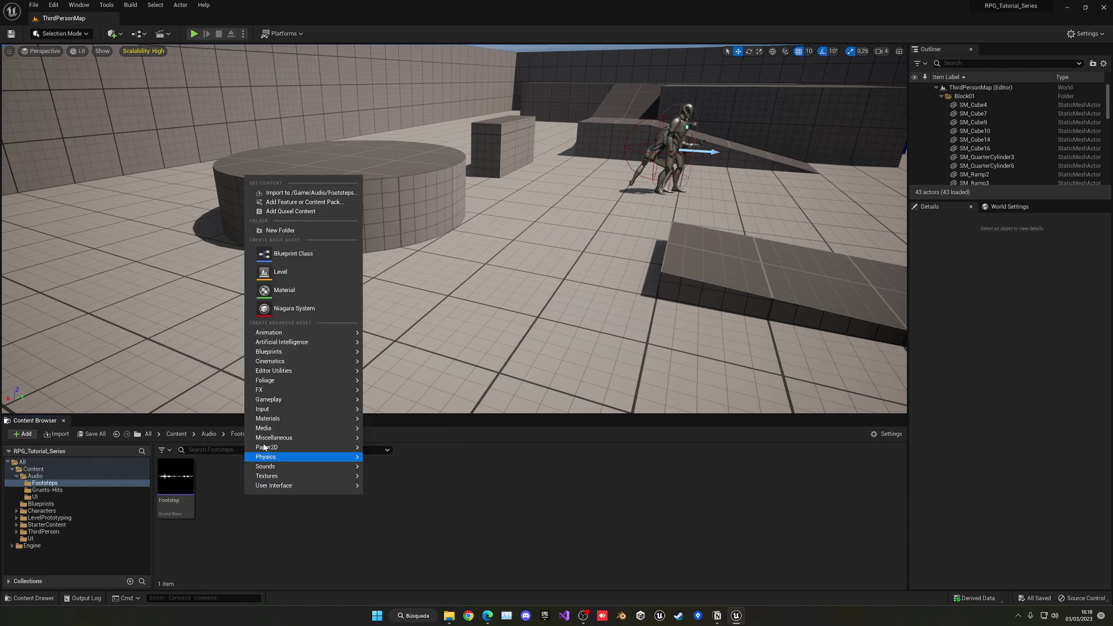
pyautogui.moveTo(276, 438)
pyautogui.moveTo(289, 466)
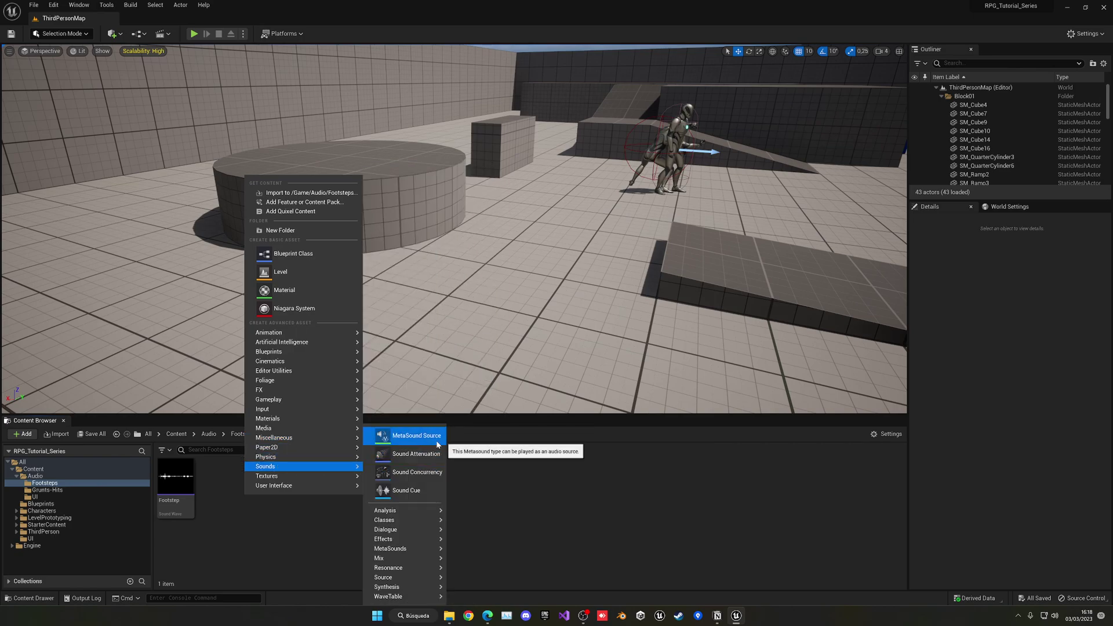
pyautogui.click(480, 467)
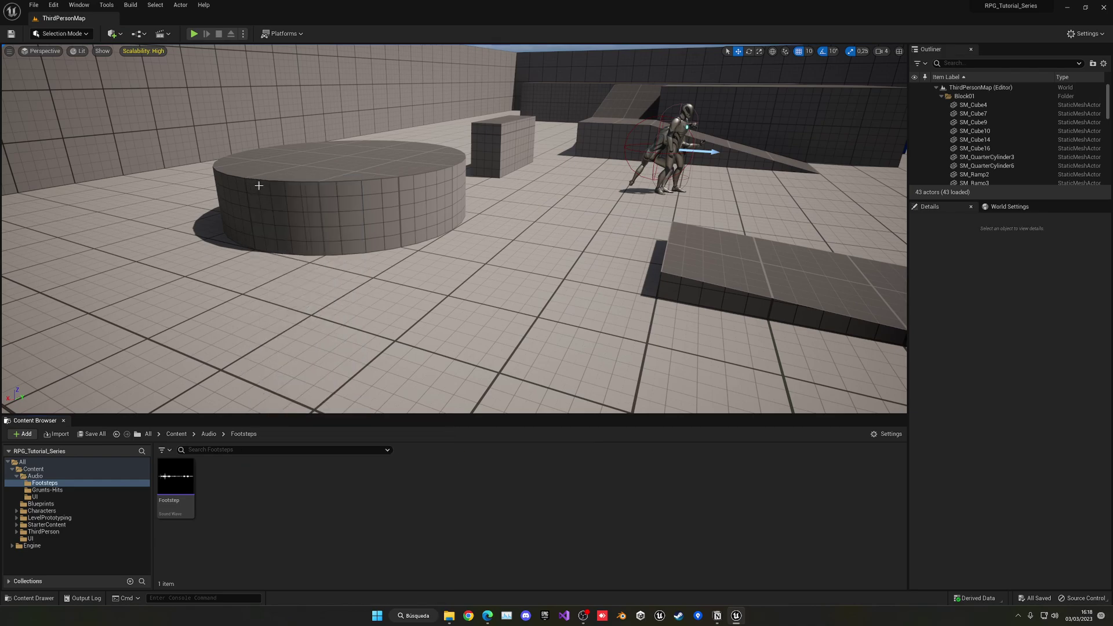
# Step: Search the project's plugins for "metas" to check whether MetaSound is enabled, and close the plugin list
pyautogui.click(53, 5)
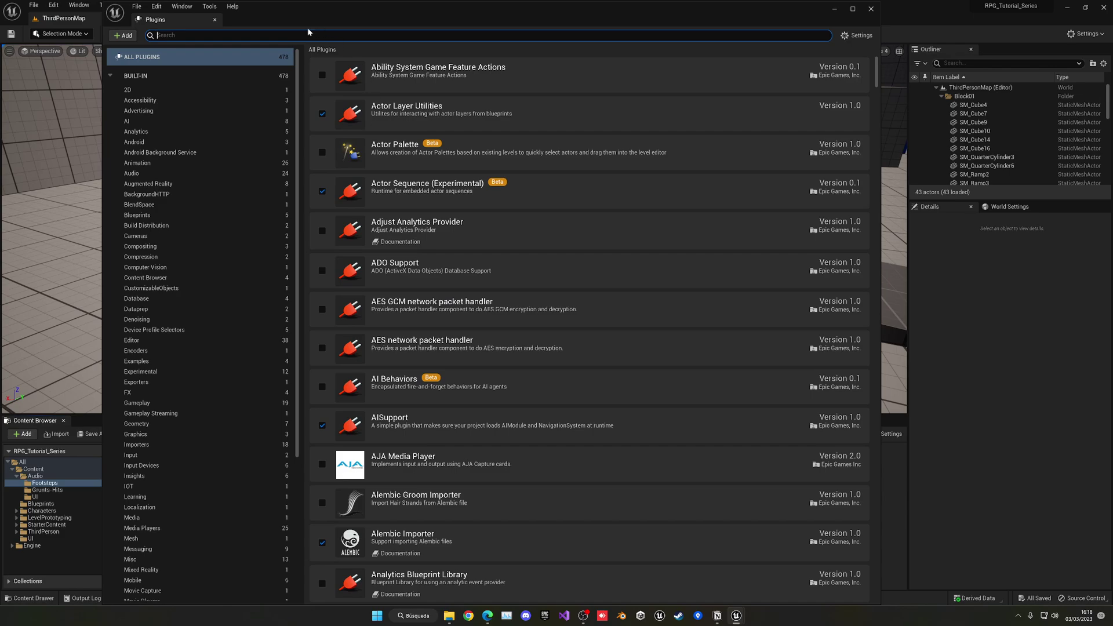
pyautogui.write('metas')
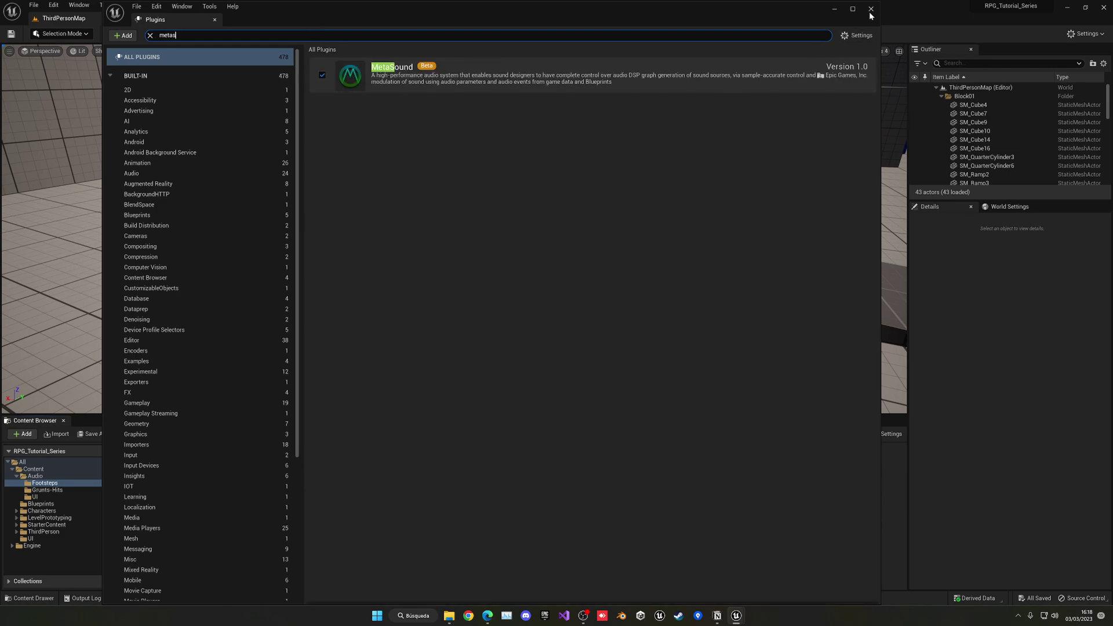
pyautogui.click(870, 9)
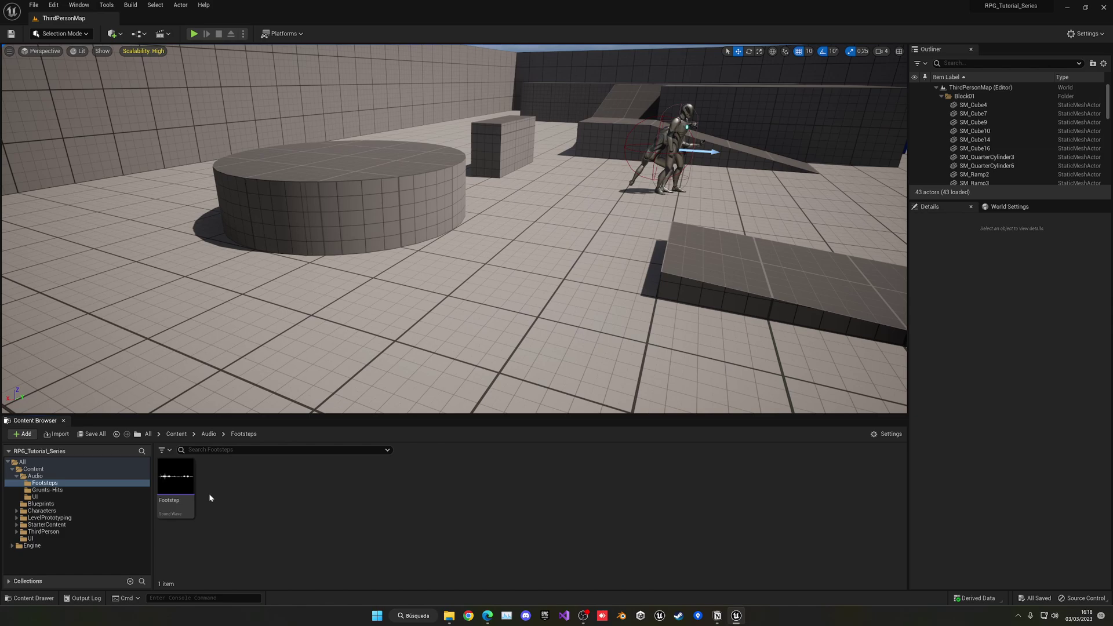
# Step: Create a MetaSound Source named MS_Footstep in the Footsteps folder and open it for editing
pyautogui.rightClick(184, 505)
pyautogui.click(223, 508)
pyautogui.rightClick(263, 500)
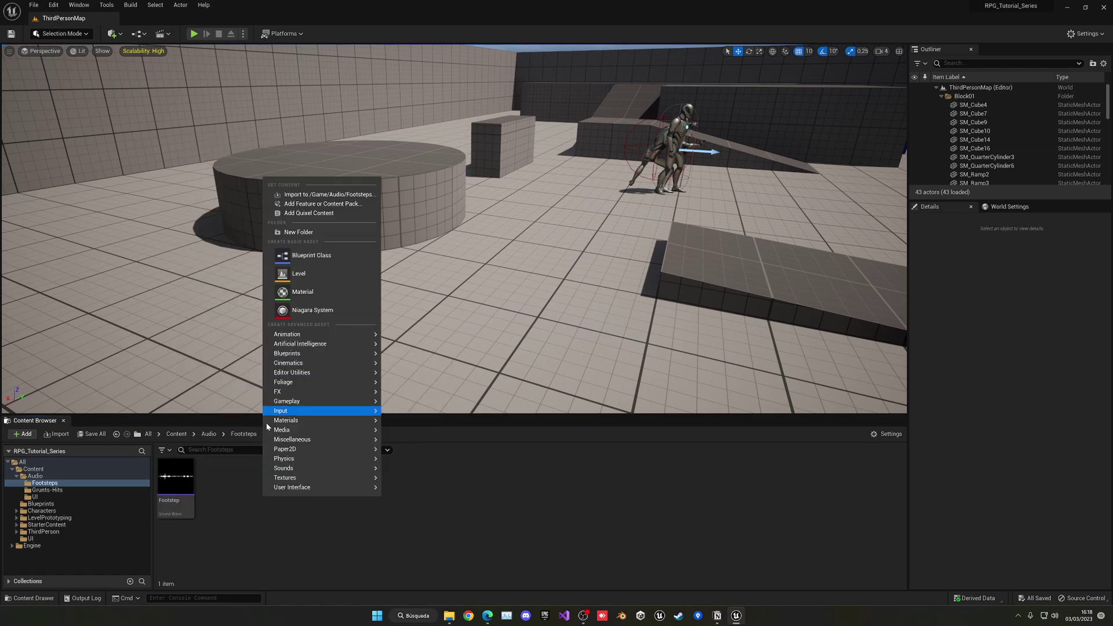
pyautogui.moveTo(295, 470)
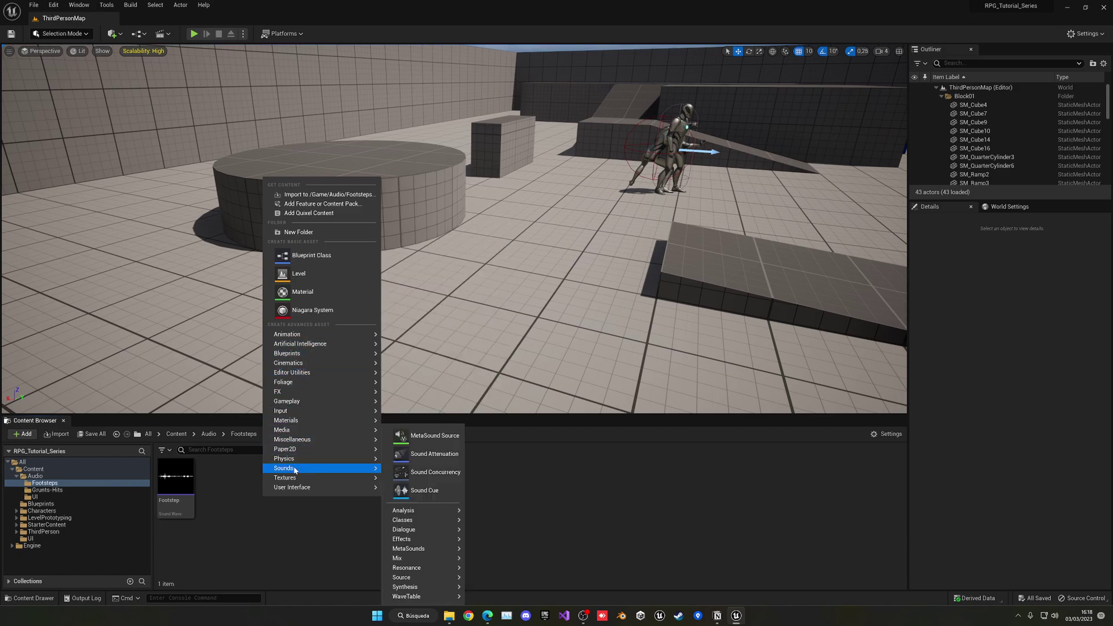
pyautogui.click(432, 436)
pyautogui.write('MS')
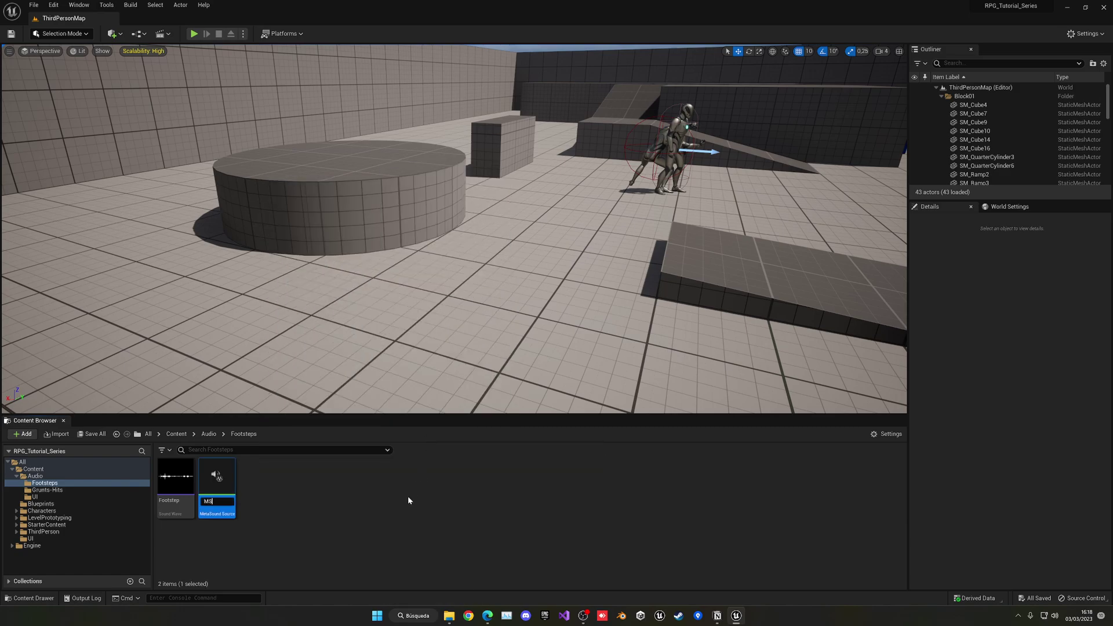
pyautogui.write('_Footstep')
pyautogui.press('Return')
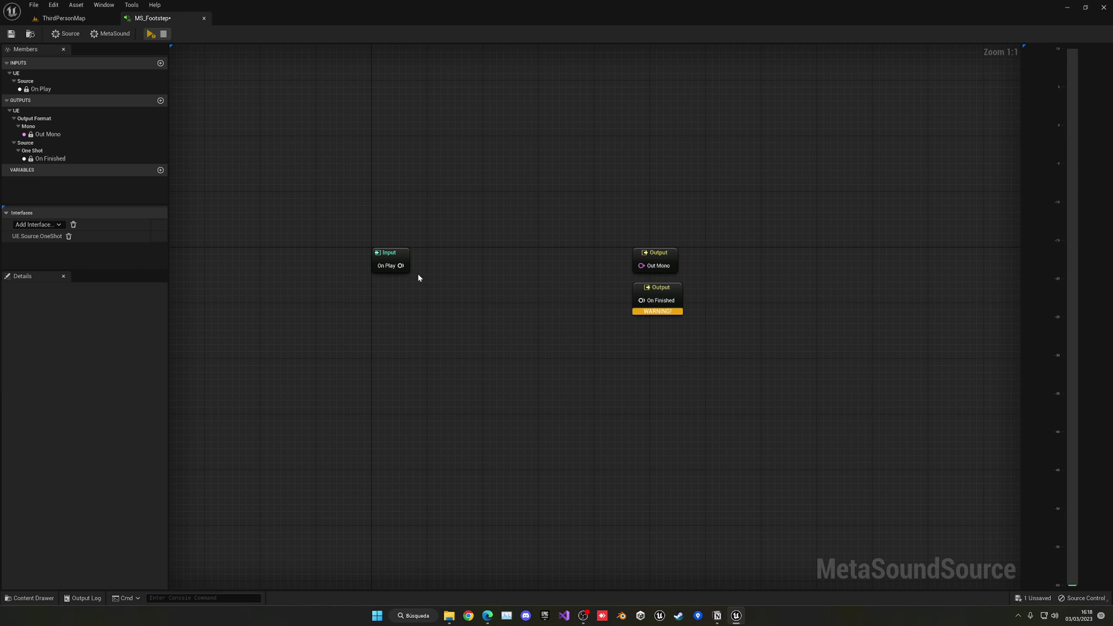
# Step: Add a Wave Player (Mono) node triggered by the On Play input and assign the Footstep sound as its wave asset
pyautogui.moveTo(400, 265); pyautogui.dragTo(468, 268)
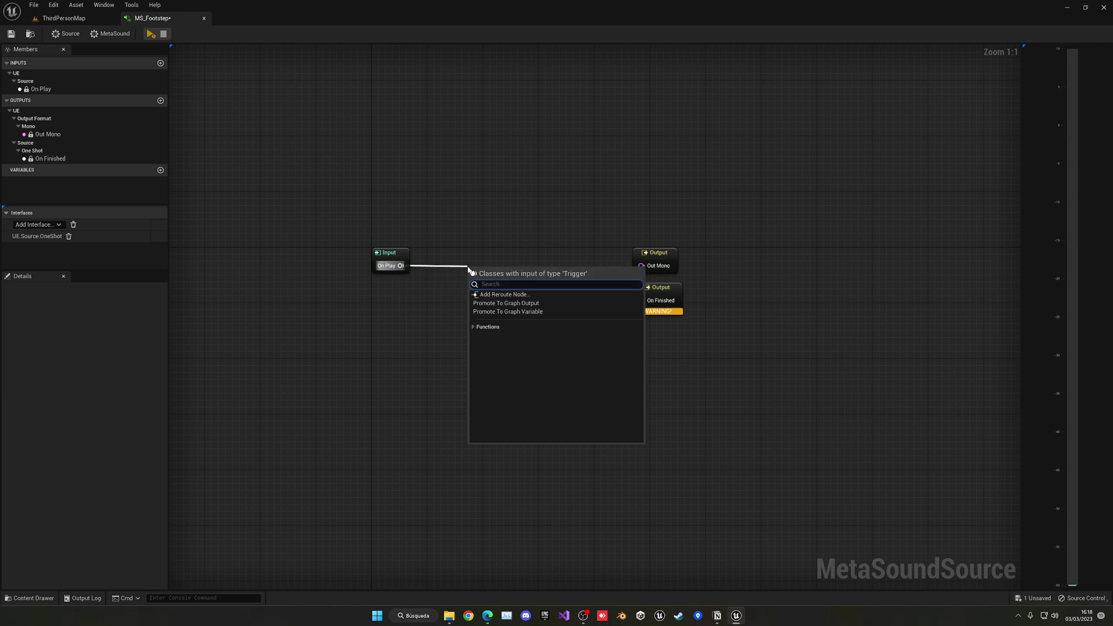
pyautogui.write('play')
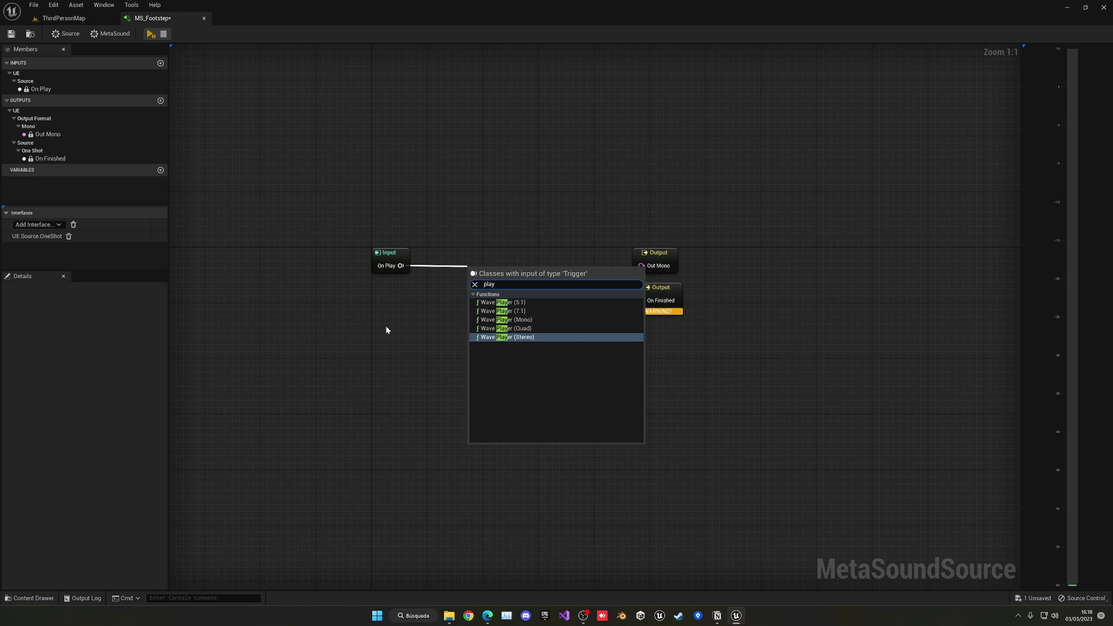
pyautogui.click(504, 320)
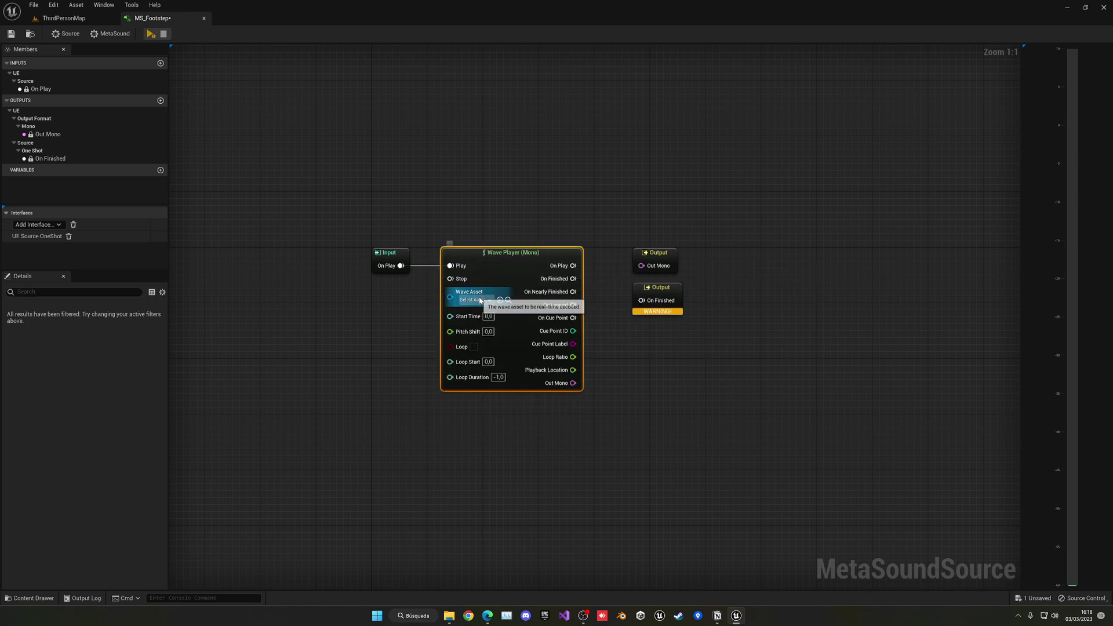
pyautogui.click(474, 300)
pyautogui.write('foo')
pyautogui.click(516, 356)
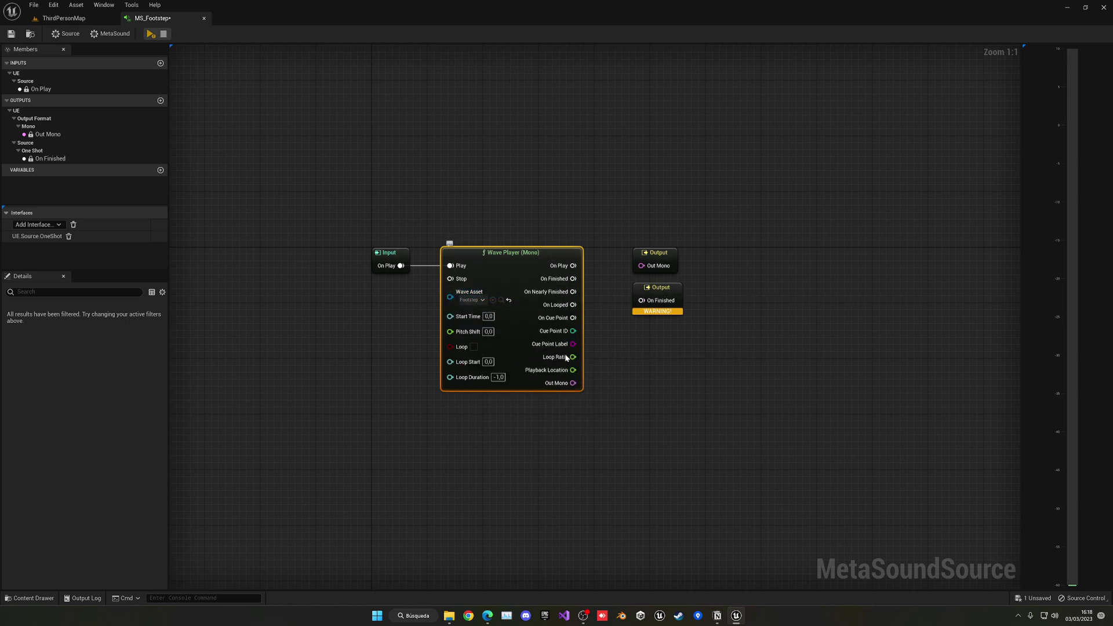
# Step: Connect the Wave Player's Out Mono and On Finished pins to the matching graph outputs and preview the sound
pyautogui.moveTo(570, 384); pyautogui.dragTo(616, 385)
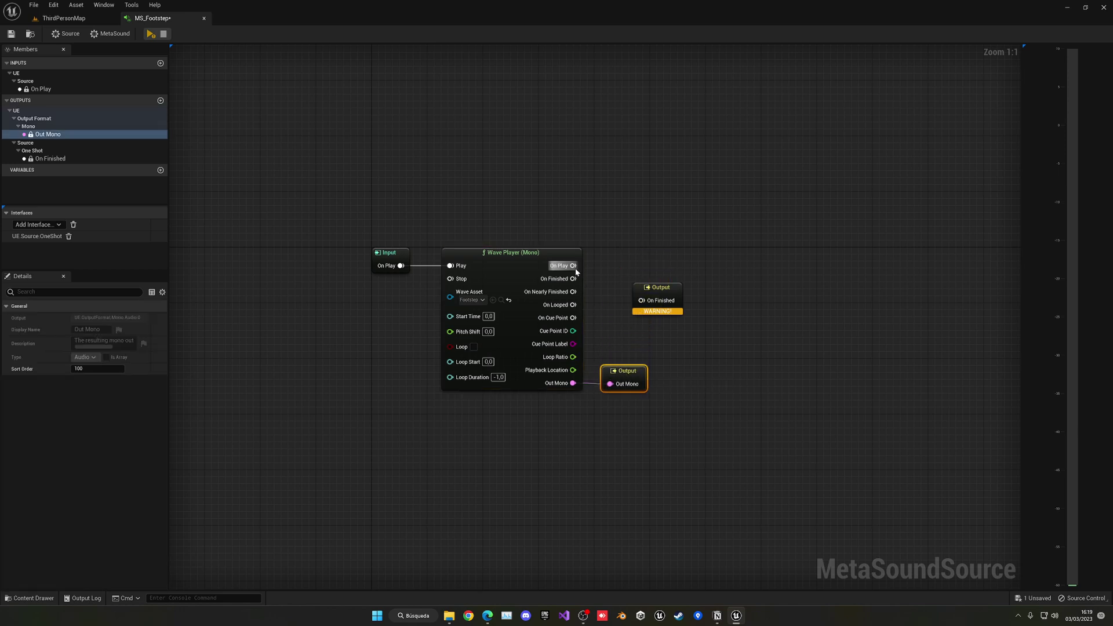
pyautogui.moveTo(573, 279); pyautogui.dragTo(634, 279)
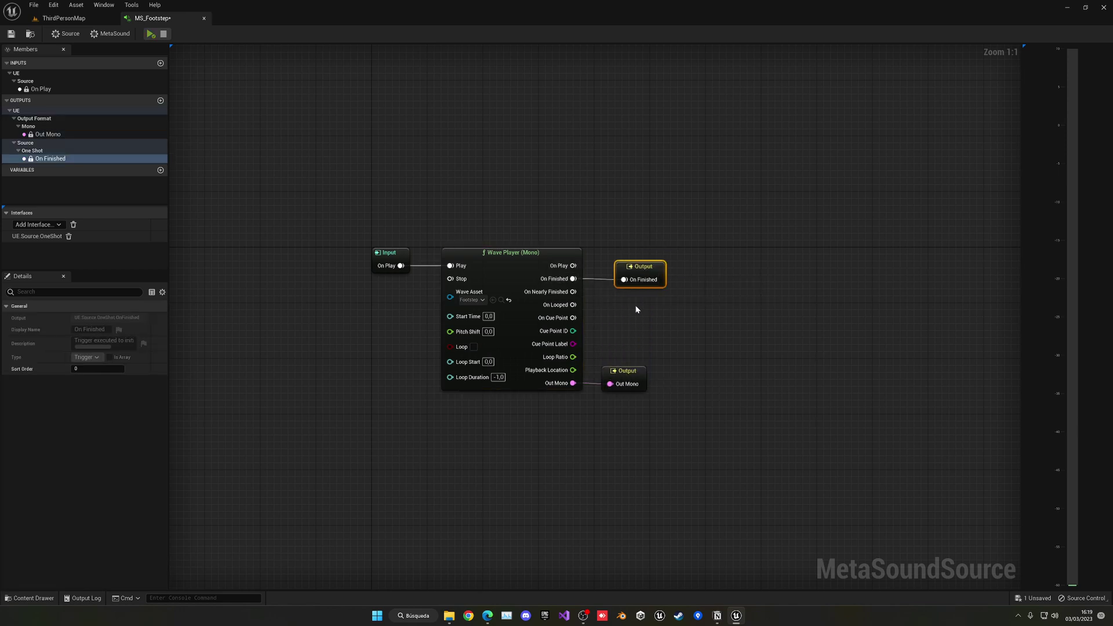
pyautogui.click(191, 67)
pyautogui.click(152, 34)
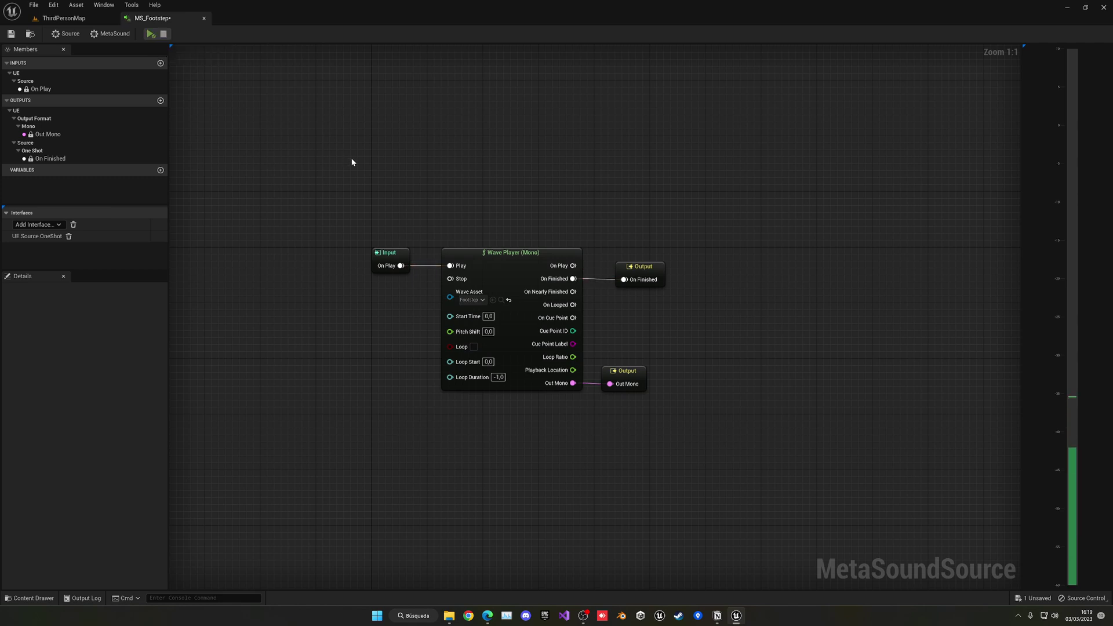
pyautogui.moveTo(487, 266); pyautogui.dragTo(554, 237, button='right')
pyautogui.click(552, 227)
pyautogui.click(63, 18)
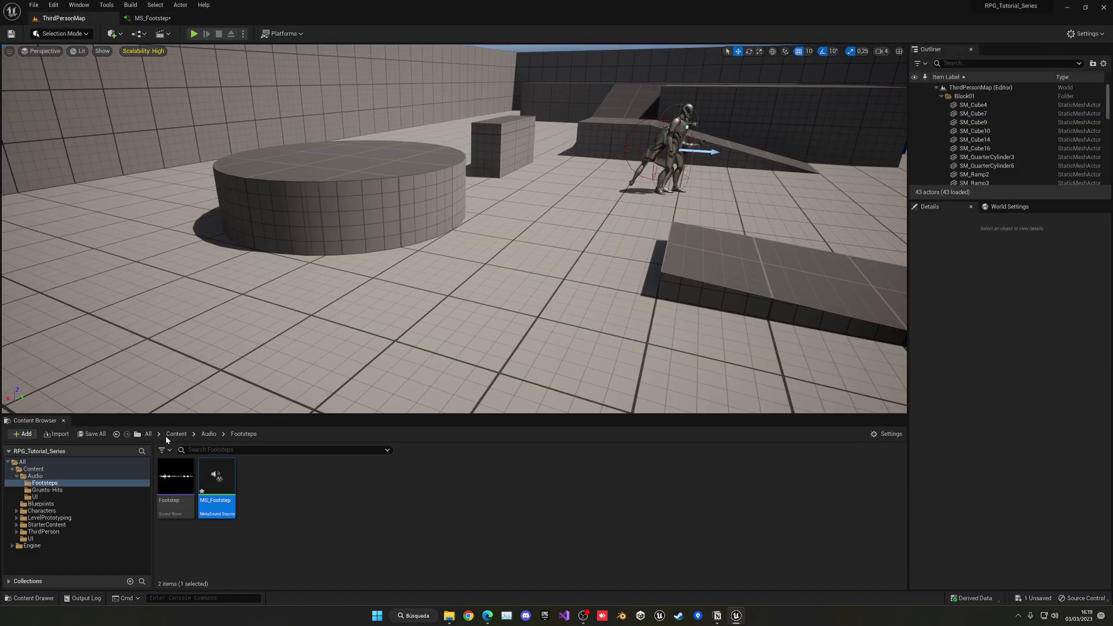
pyautogui.click(167, 20)
# Step: Set the Wave Player's Pitch Shift to 10 and preview the sound
pyautogui.moveTo(444, 227); pyautogui.dragTo(364, 222, button='right')
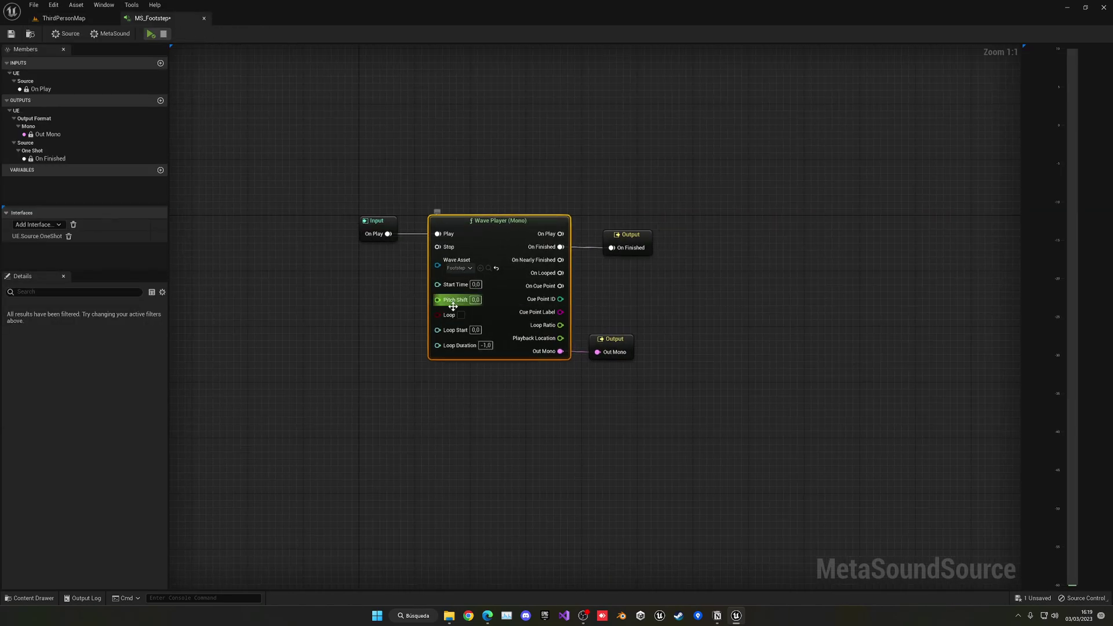
pyautogui.click(476, 300)
pyautogui.write('10')
pyautogui.click(314, 341)
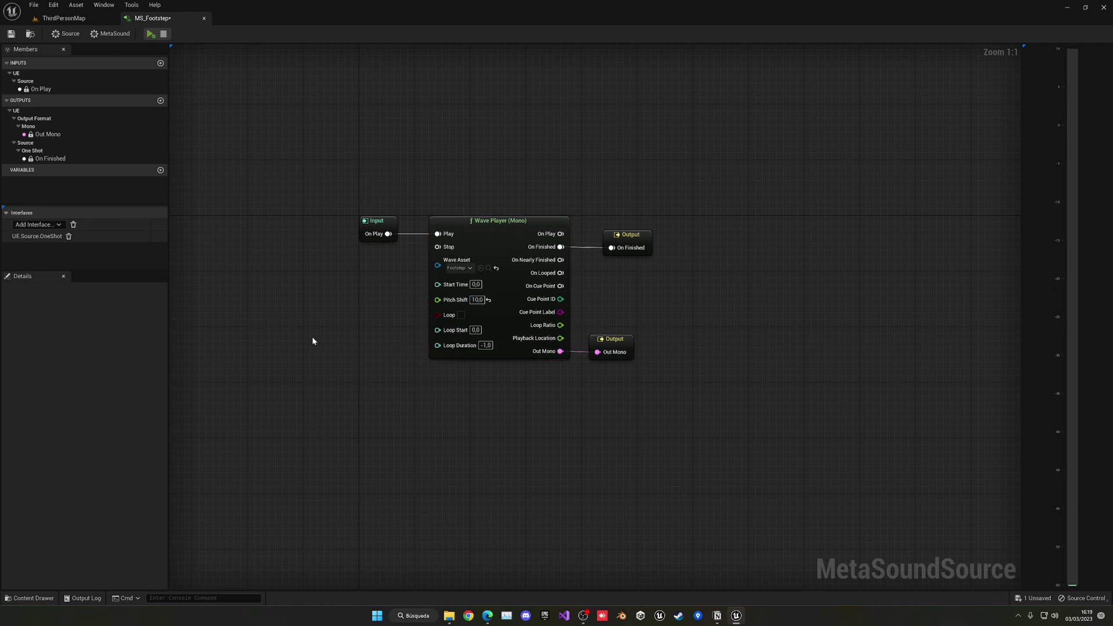
pyautogui.click(150, 34)
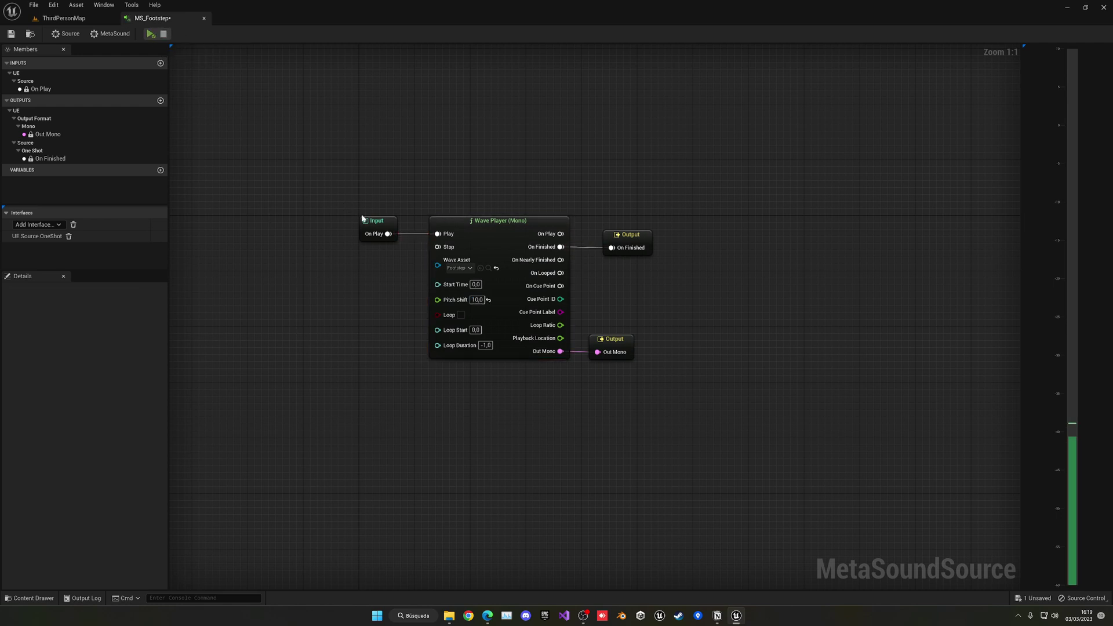
# Step: Set the Wave Player's Pitch Shift back to 0 and preview the footstep again
pyautogui.click(476, 299)
pyautogui.write('0')
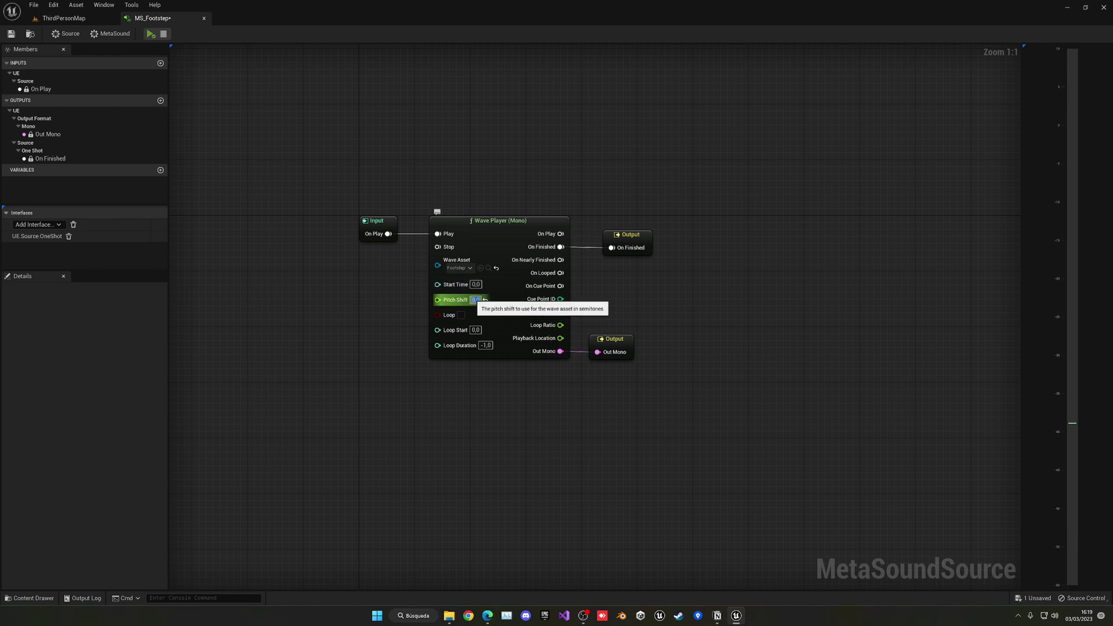
pyautogui.click(300, 195)
pyautogui.click(153, 37)
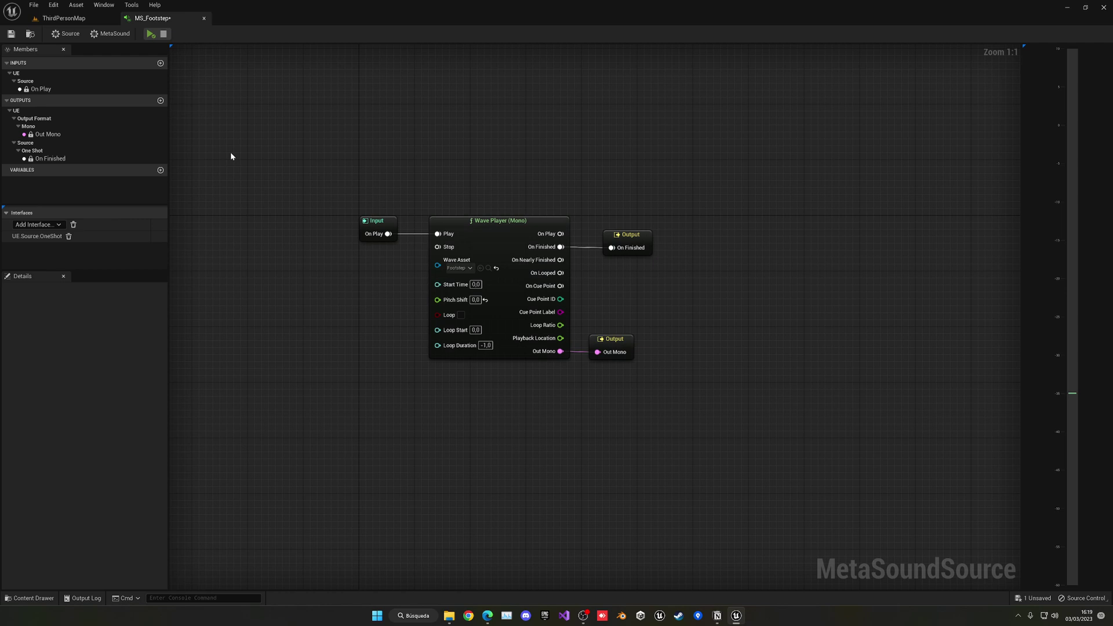
# Step: Feed the Wave Player's Pitch Shift from a new Random (Float) node and chain that node's trigger between On Play and the Wave Player's Play
pyautogui.moveTo(456, 301); pyautogui.dragTo(519, 299, button='right')
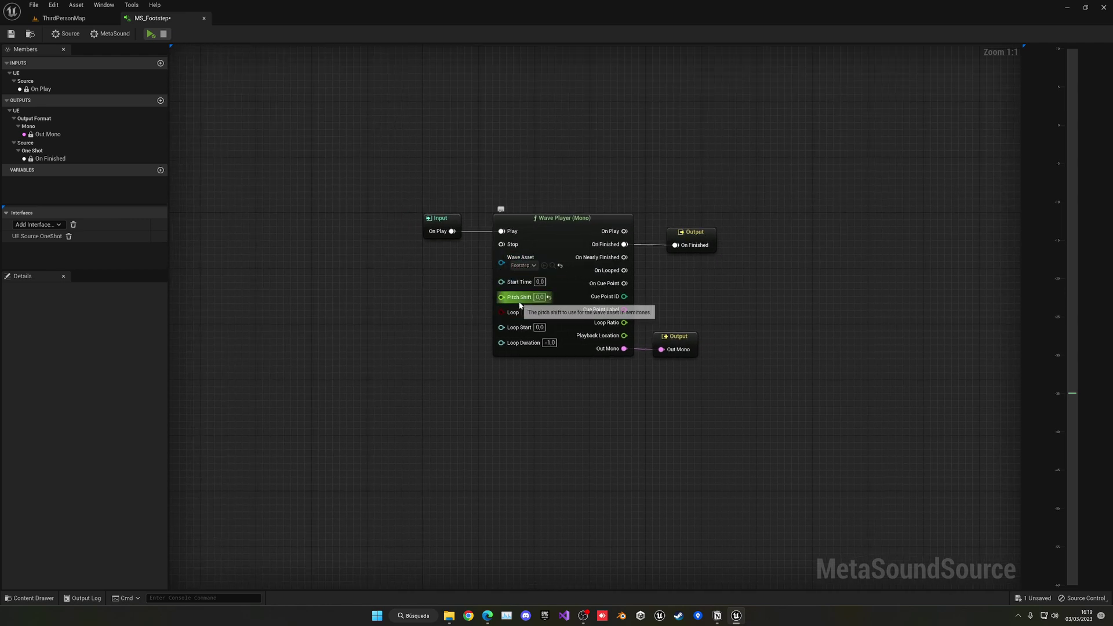
pyautogui.moveTo(518, 301); pyautogui.dragTo(411, 302)
pyautogui.write('rand')
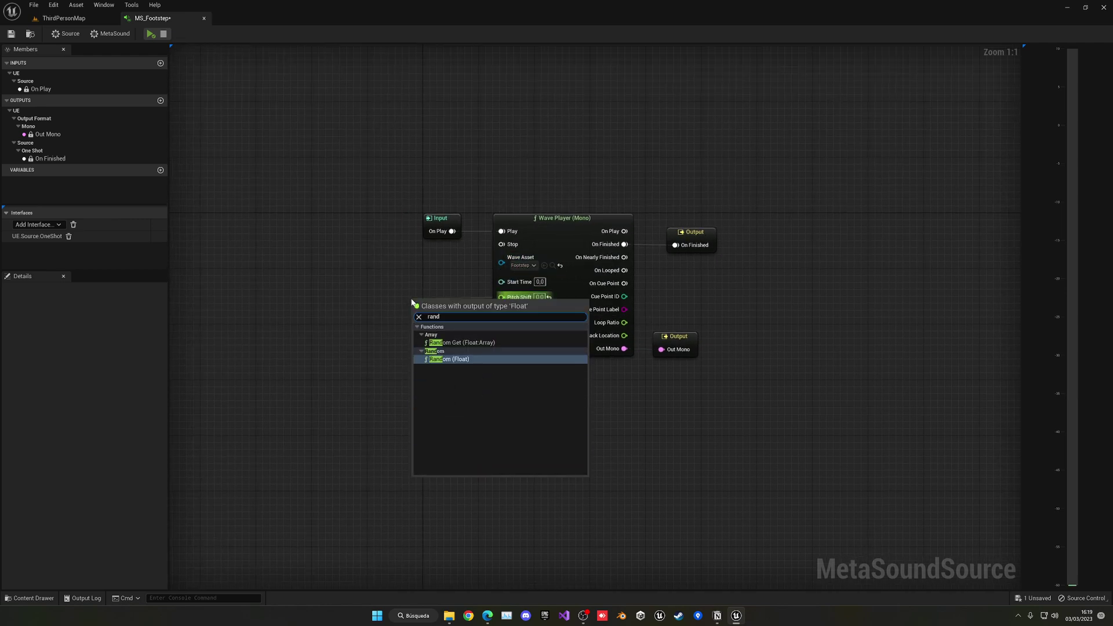
pyautogui.click(449, 359)
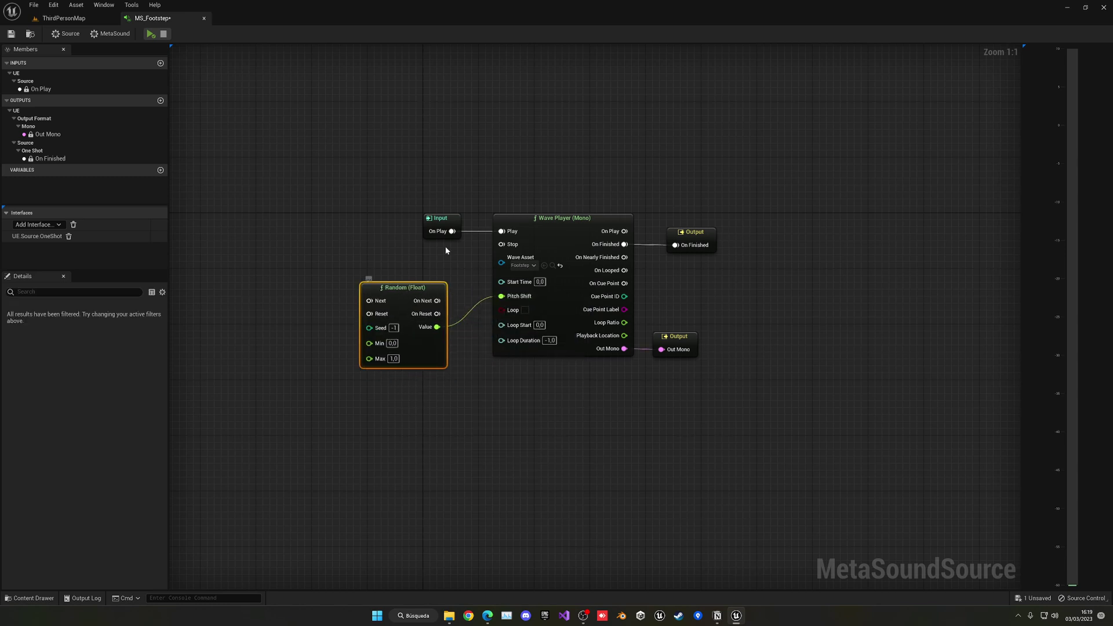
pyautogui.moveTo(443, 226); pyautogui.dragTo(390, 239)
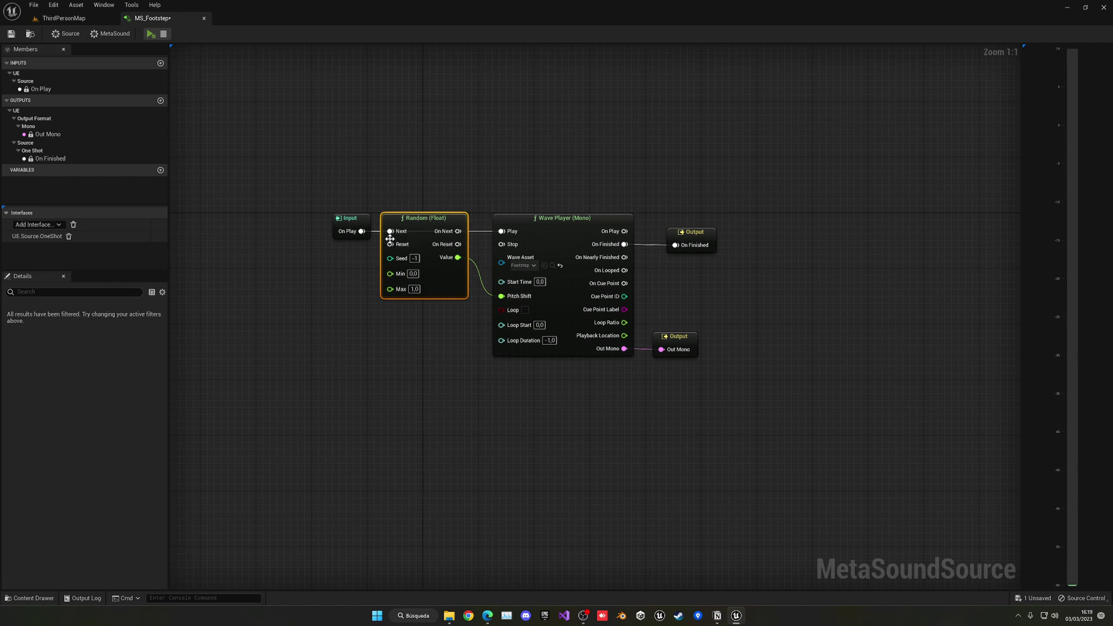
pyautogui.moveTo(457, 231); pyautogui.dragTo(501, 231)
# Step: Set the Random (Float) node's Min to -5 and Max to 3, and preview the randomized footstep
pyautogui.click(413, 274)
pyautogui.write('-5')
pyautogui.click(414, 288)
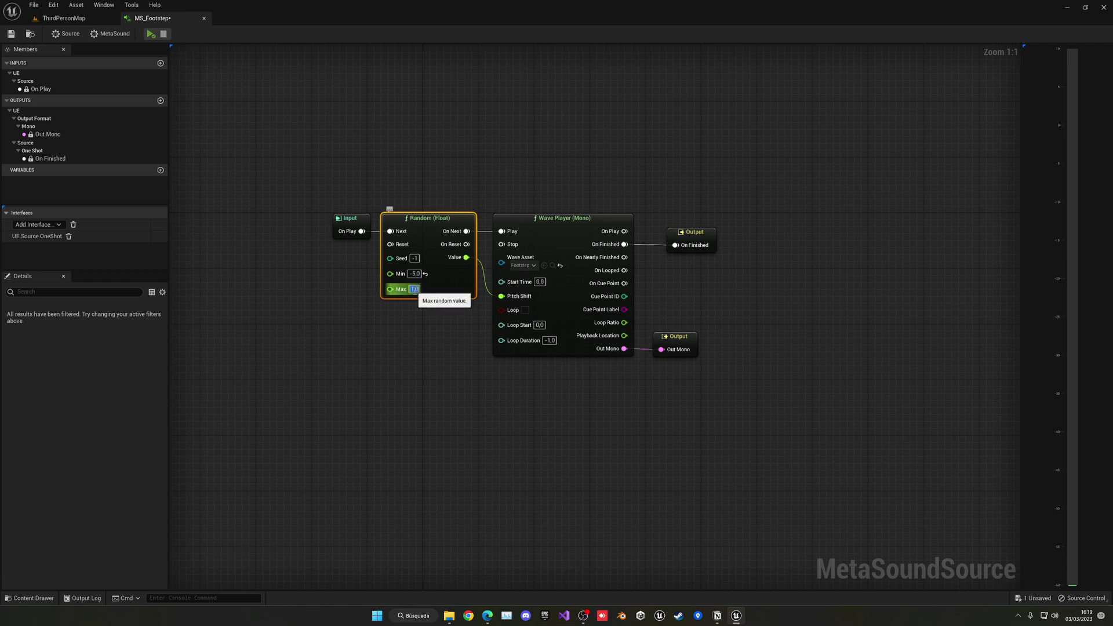
pyautogui.write('3')
pyautogui.click(410, 359)
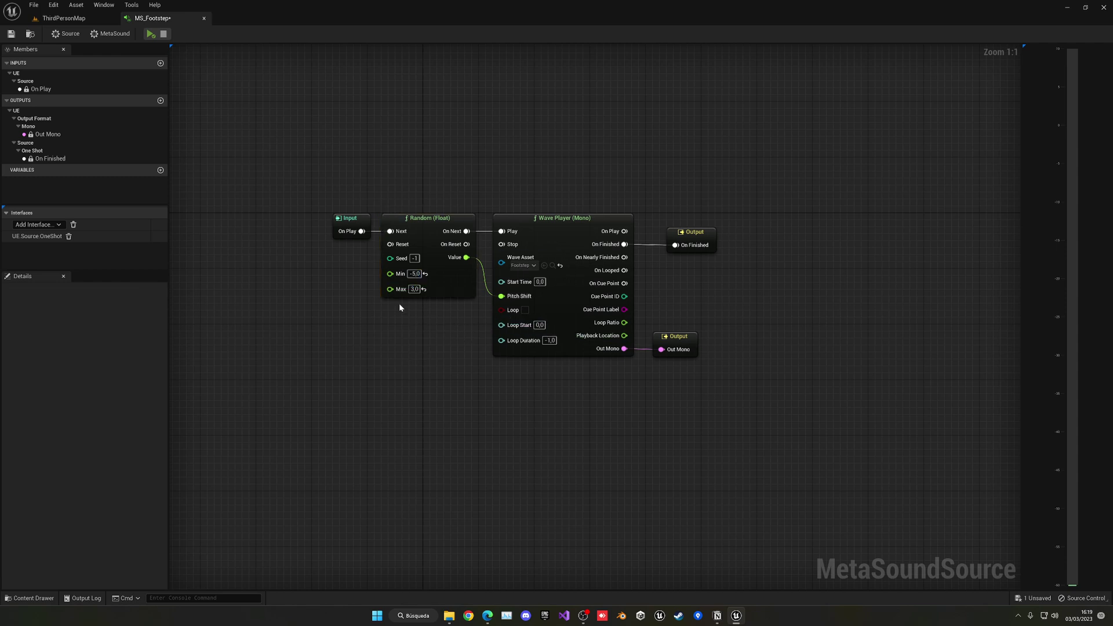
pyautogui.click(150, 35)
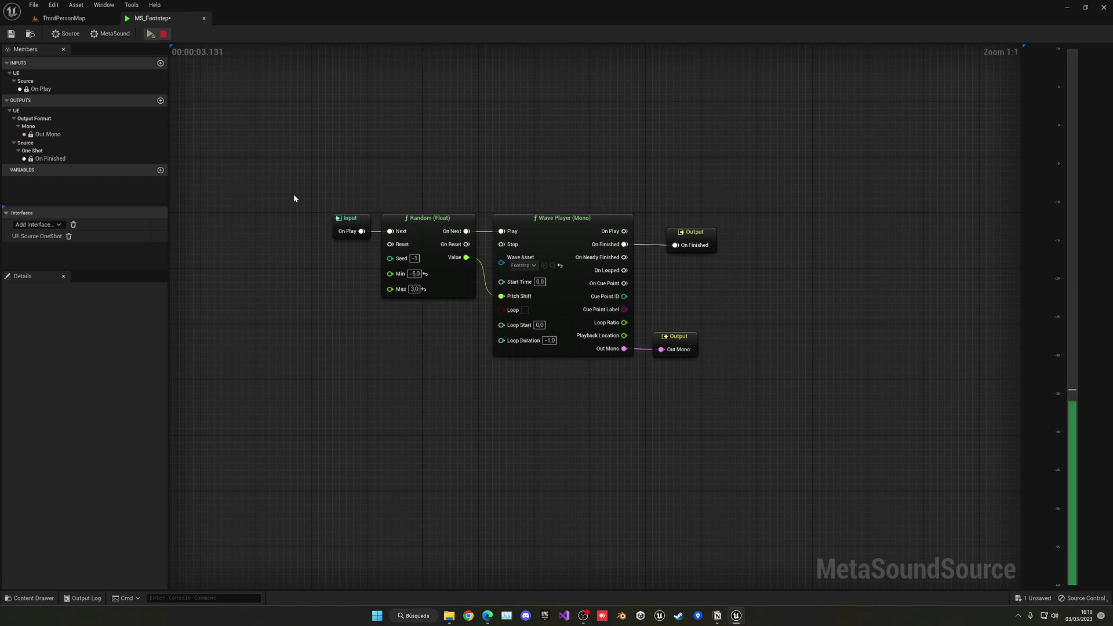
# Step: Set the Random (Float) node's Min to -3 and preview the footstep sound
pyautogui.click(414, 273)
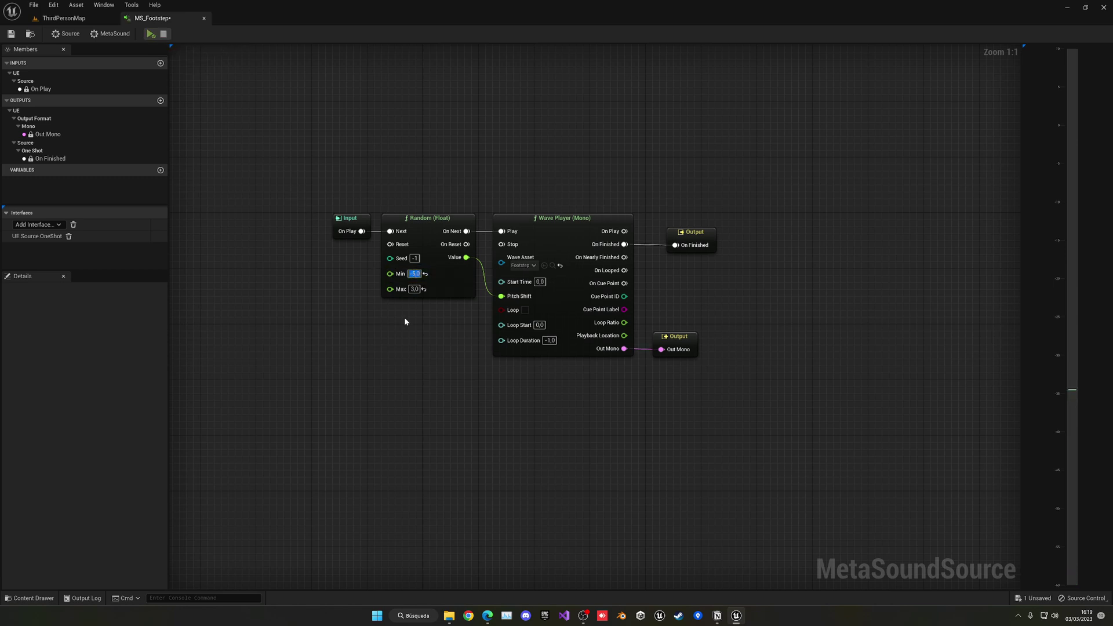
pyautogui.write('-3')
pyautogui.press('Return')
pyautogui.click(151, 33)
# Step: Save the MS_Footstep MetaSound and close its editor
pyautogui.click(19, 33)
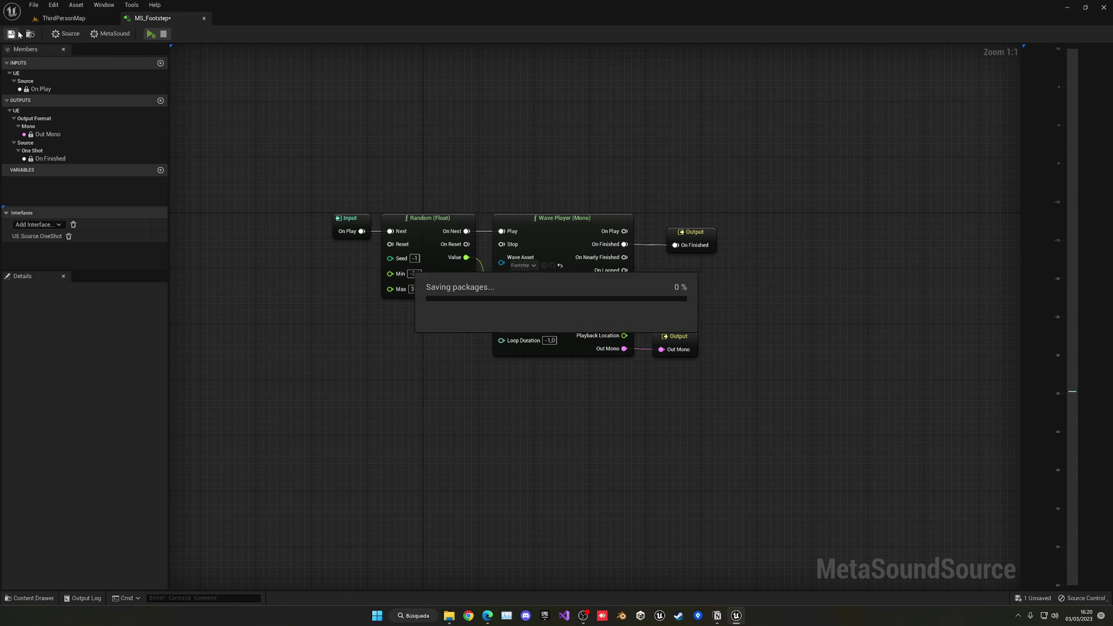
pyautogui.middleClick(151, 20)
pyautogui.click(364, 528)
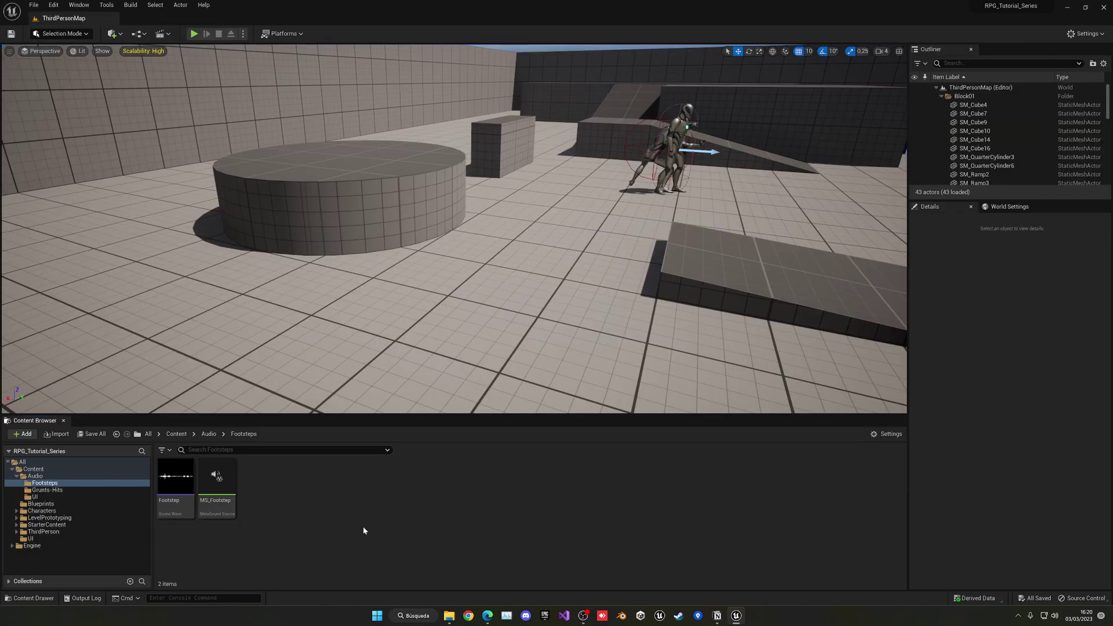
# Step: Create a Sound Attenuation asset named SA_Character in the Footsteps folder
pyautogui.rightClick(274, 490)
pyautogui.moveTo(325, 457)
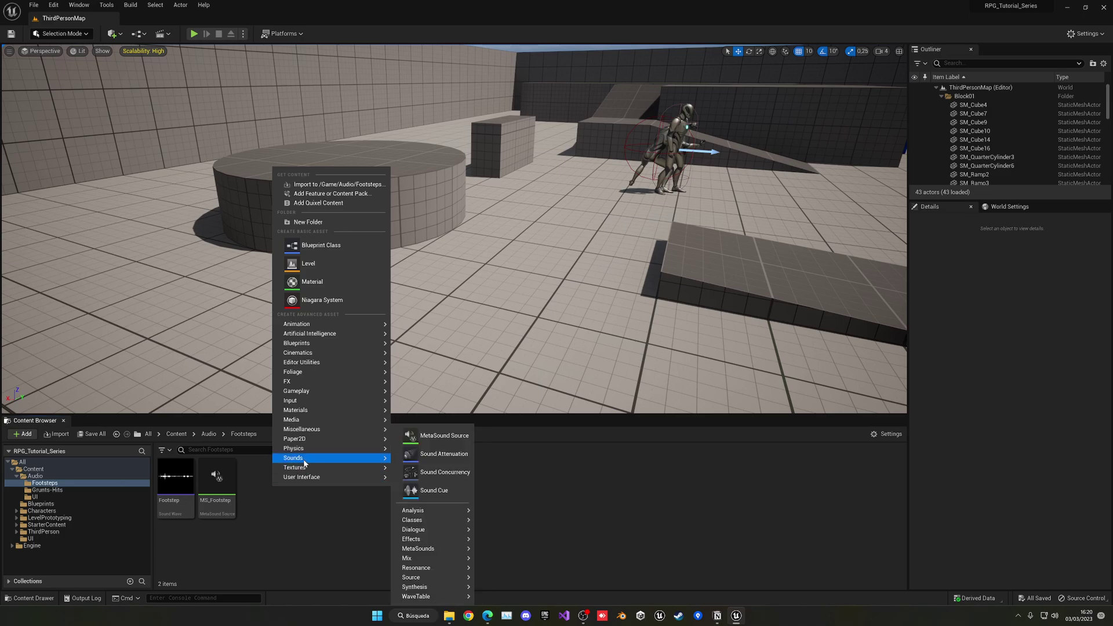
pyautogui.click(432, 456)
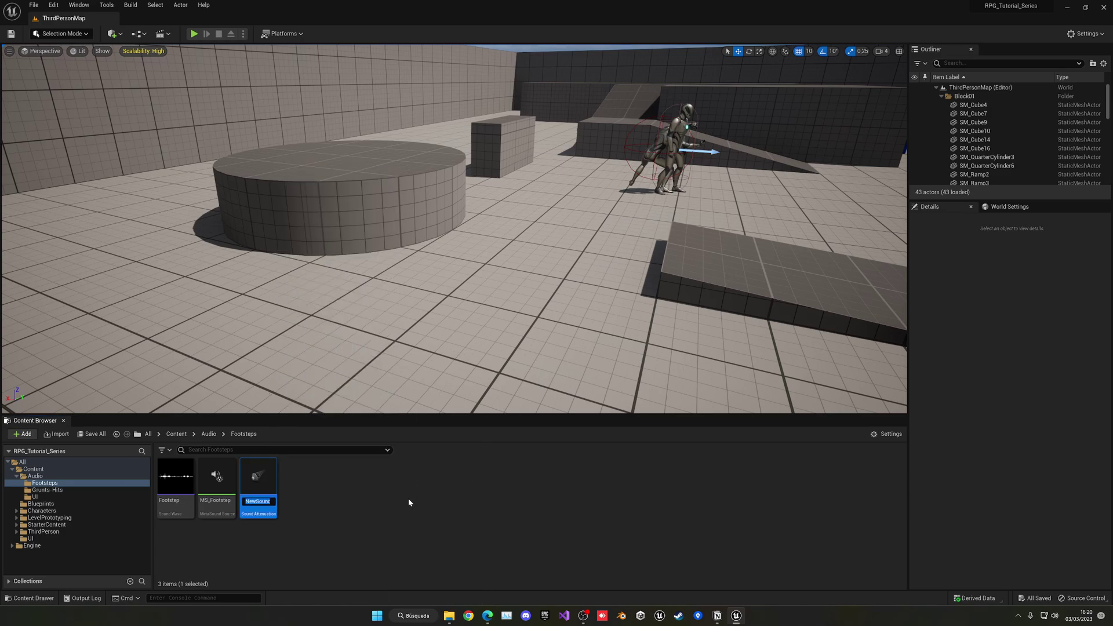
pyautogui.write('SA_')
pyautogui.write('Character')
pyautogui.press('Return')
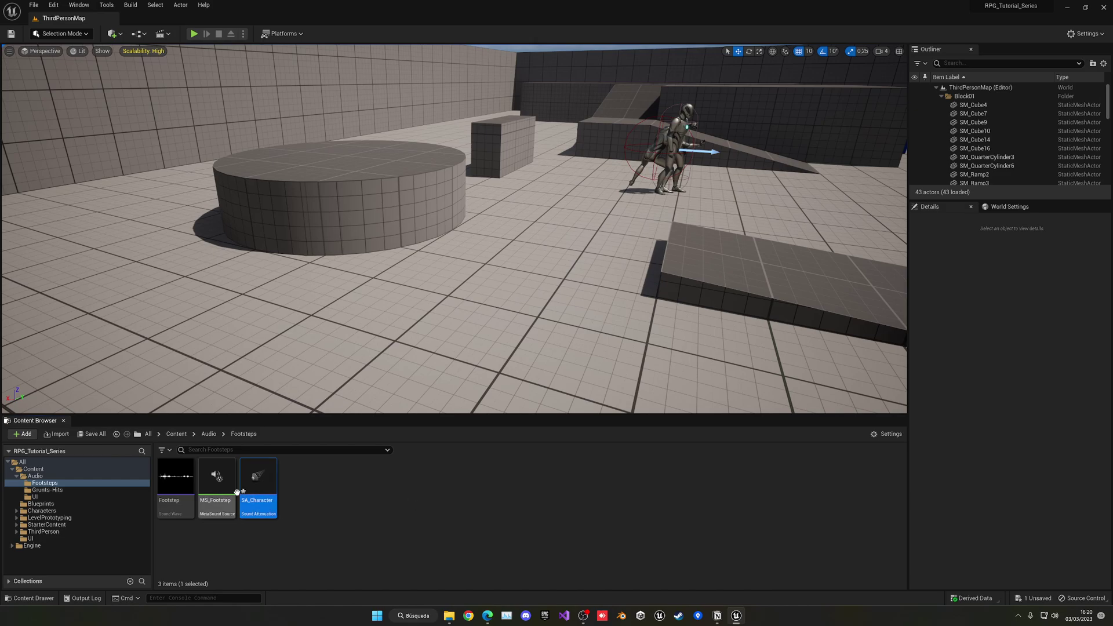
# Step: Move SA_Character into the Audio folder and open it there briefly to review its attenuation settings
pyautogui.moveTo(258, 481); pyautogui.dragTo(54, 476)
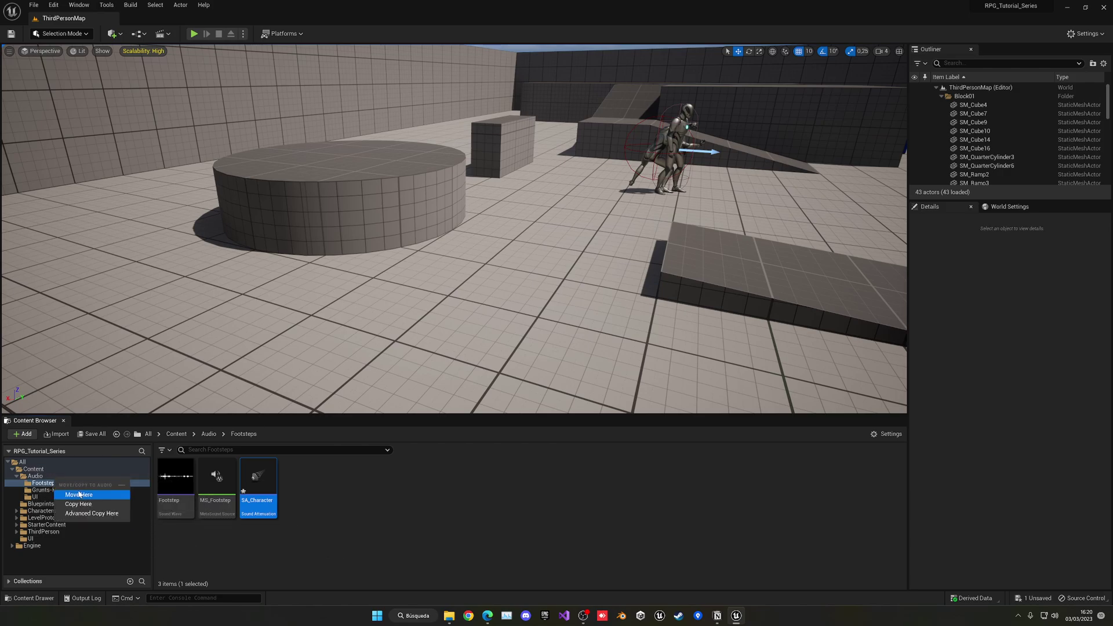
pyautogui.click(78, 494)
pyautogui.click(75, 475)
pyautogui.moveTo(306, 512)
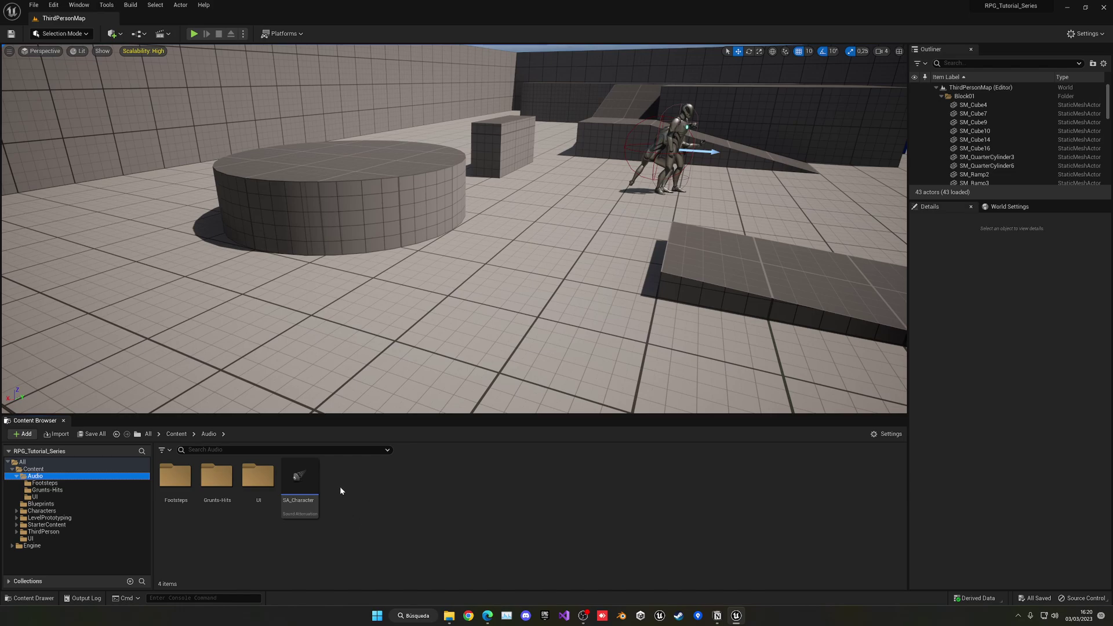
pyautogui.doubleClick(299, 478)
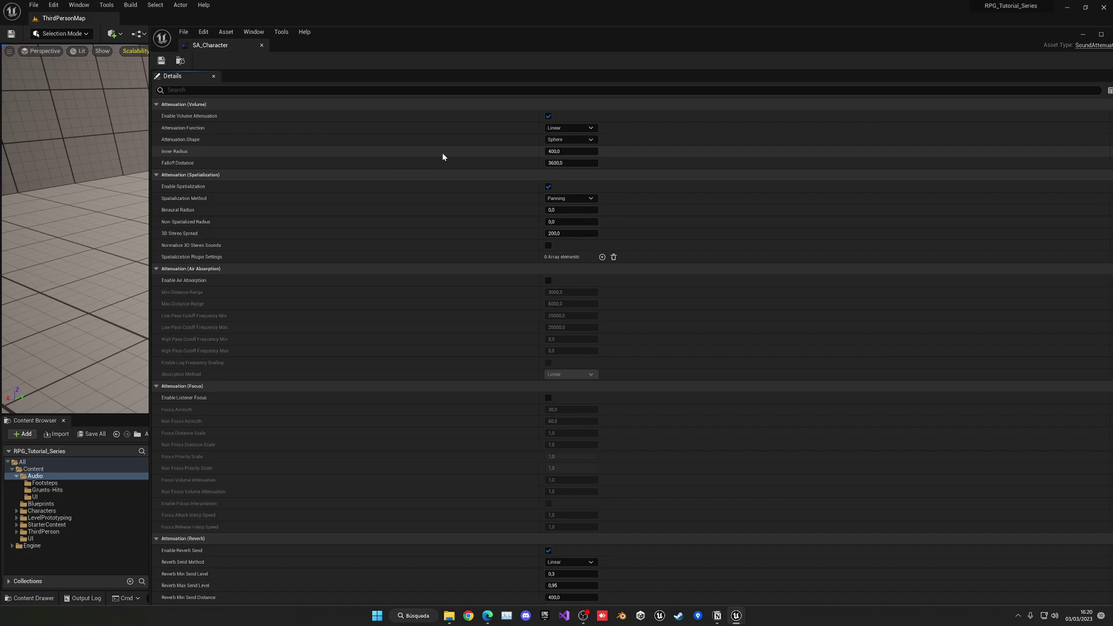
pyautogui.click(261, 45)
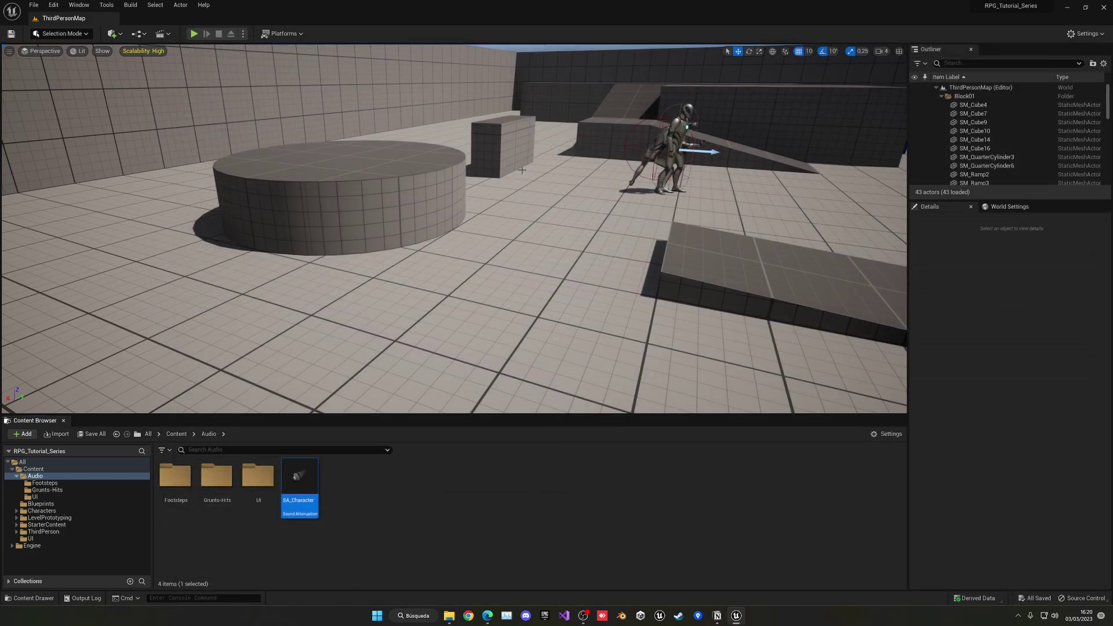
# Step: Place the Footstep sound wave on the level floor at about X 1880, Y 510 and assign SA_Character as its Attenuation Settings
pyautogui.moveTo(462, 316); pyautogui.dragTo(481, 400)
pyautogui.moveTo(261, 384); pyautogui.dragTo(261, 324)
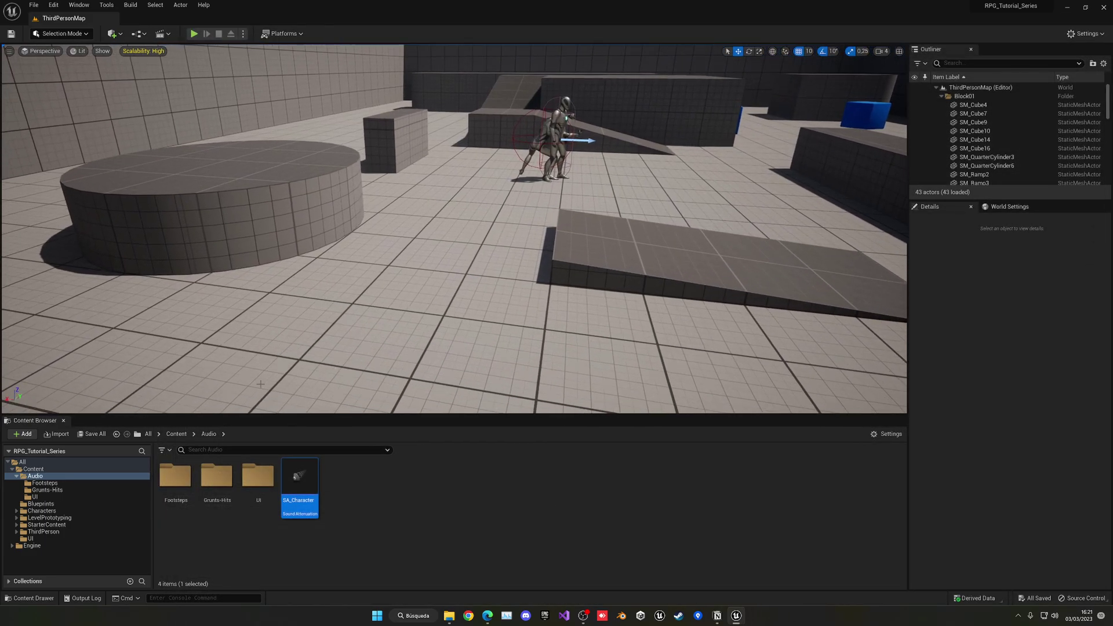
pyautogui.doubleClick(184, 478)
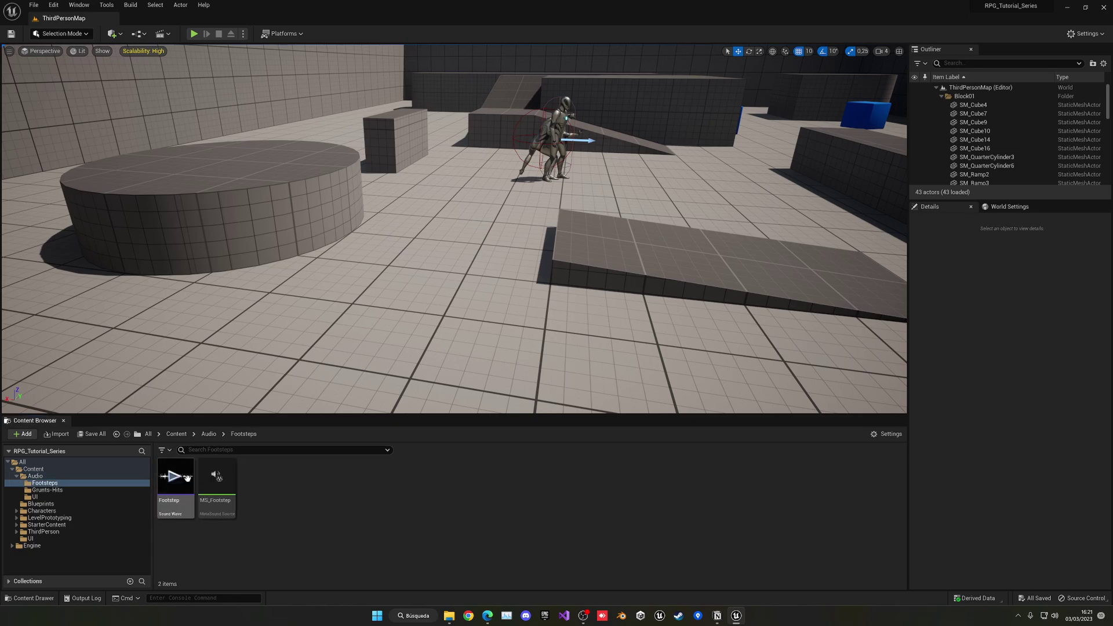
pyautogui.moveTo(187, 478); pyautogui.dragTo(374, 293)
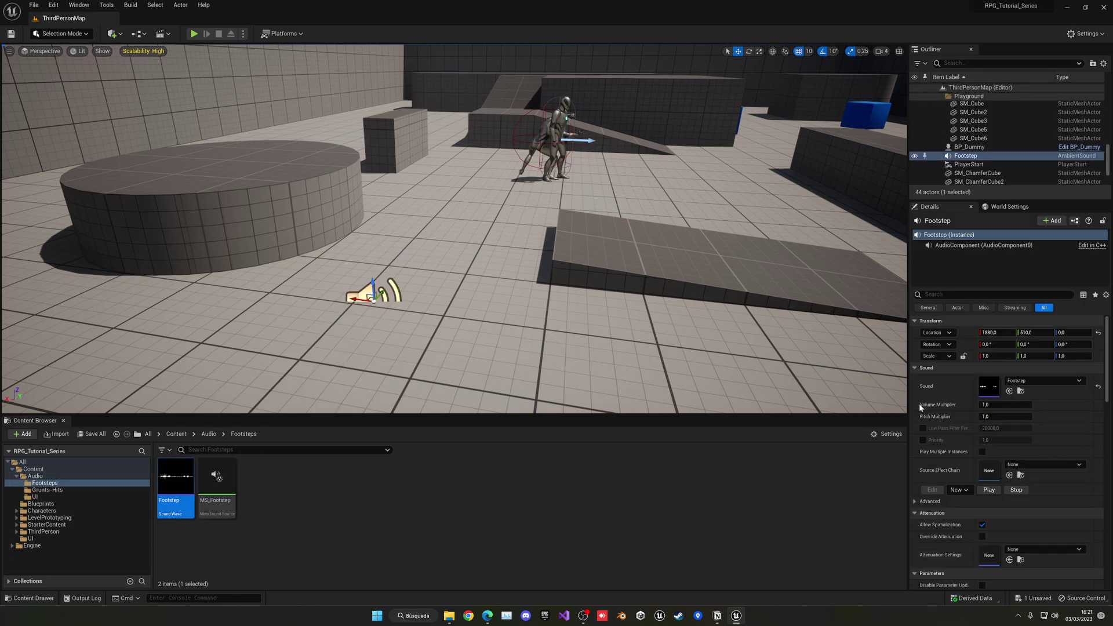
pyautogui.click(1043, 550)
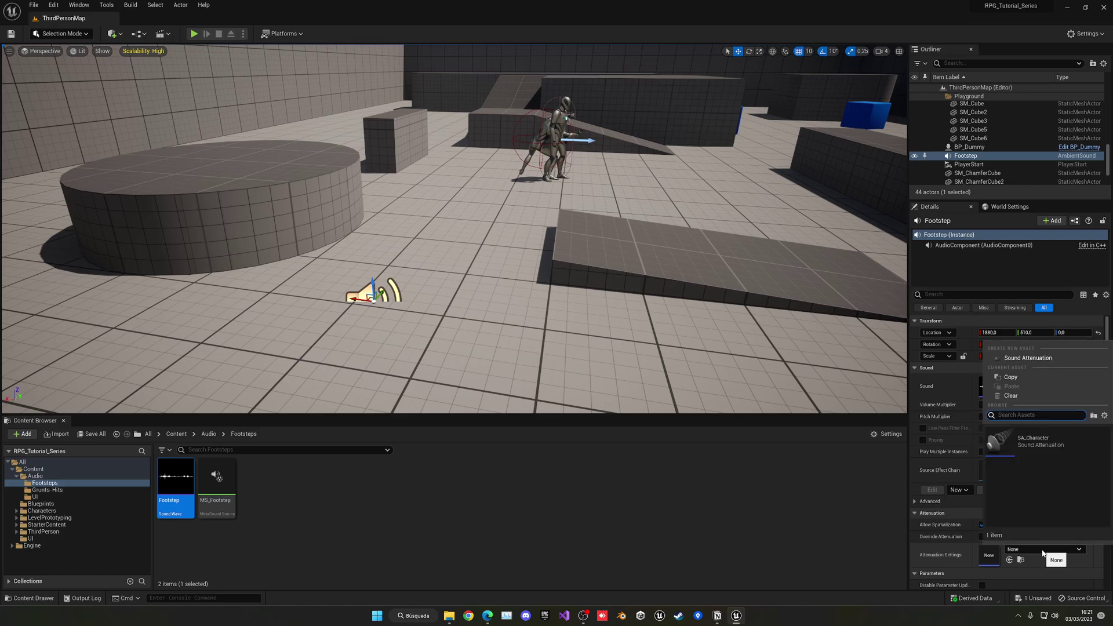
pyautogui.click(1038, 448)
pyautogui.moveTo(641, 278); pyautogui.dragTo(539, 284, button='right')
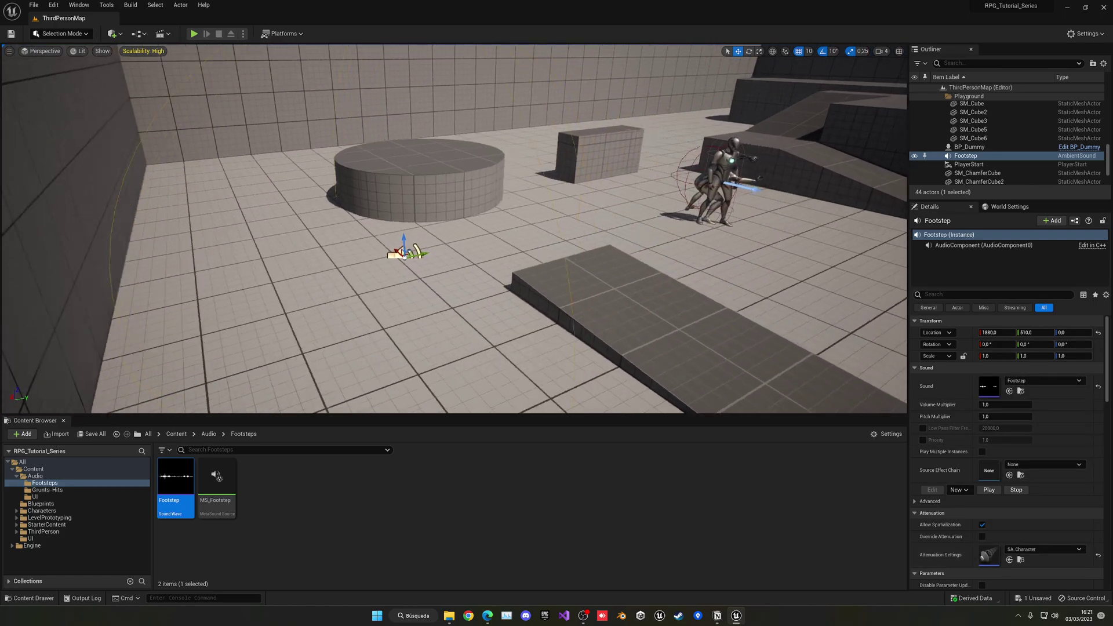
pyautogui.moveTo(557, 243); pyautogui.dragTo(495, 248, button='right')
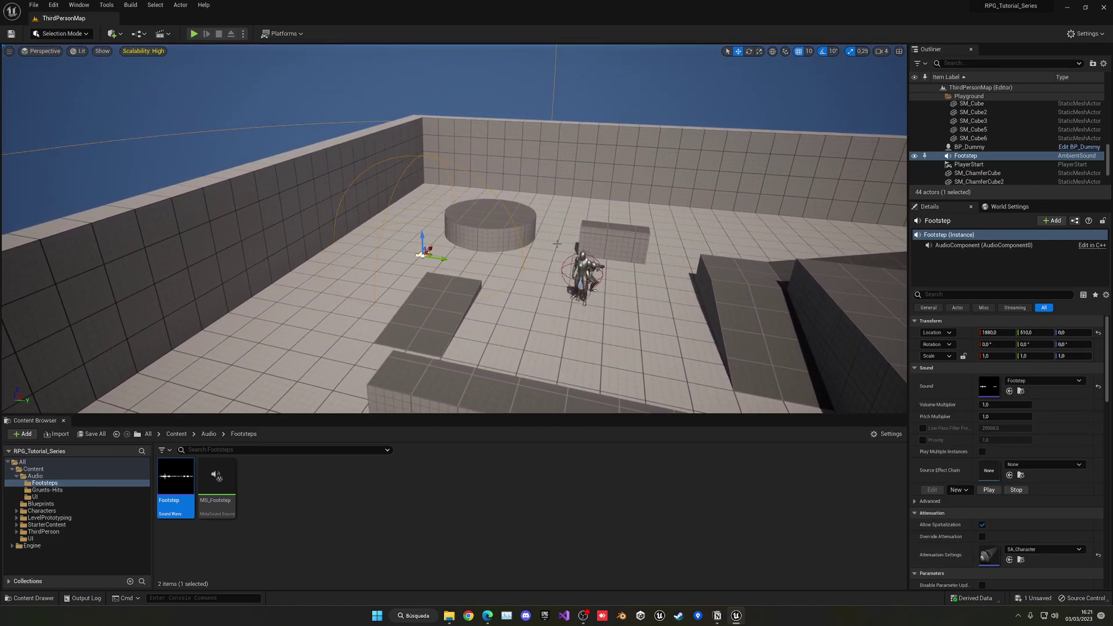
# Step: Open SA_Character from the Audio folder beside the level view and set its Falloff Distance to 800
pyautogui.click(209, 434)
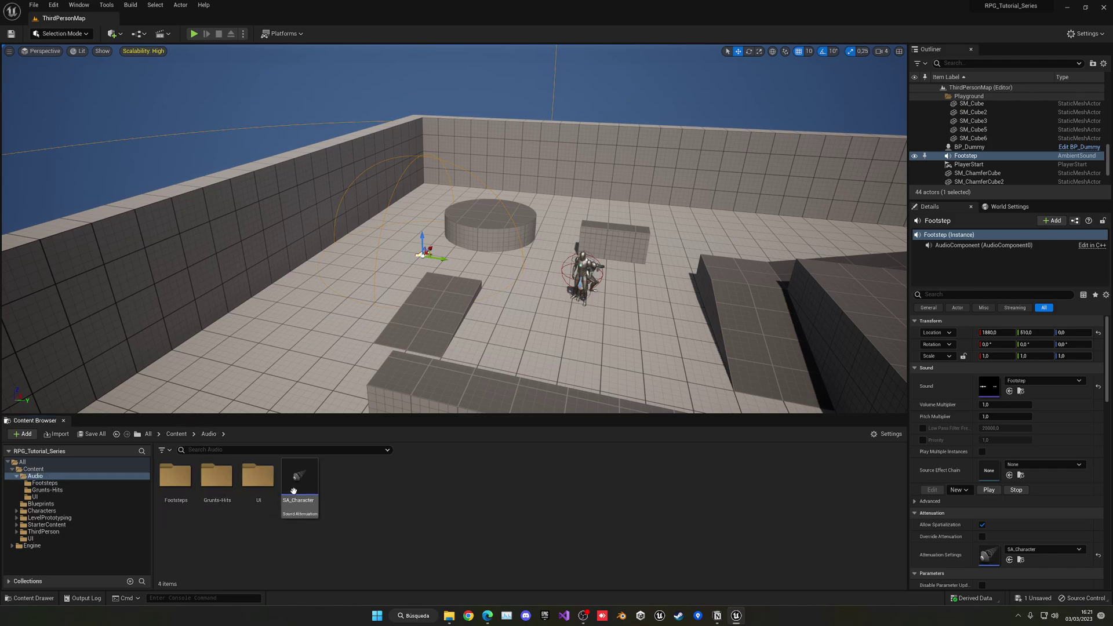
pyautogui.moveTo(404, 195); pyautogui.dragTo(377, 207, button='right')
pyautogui.press('s')
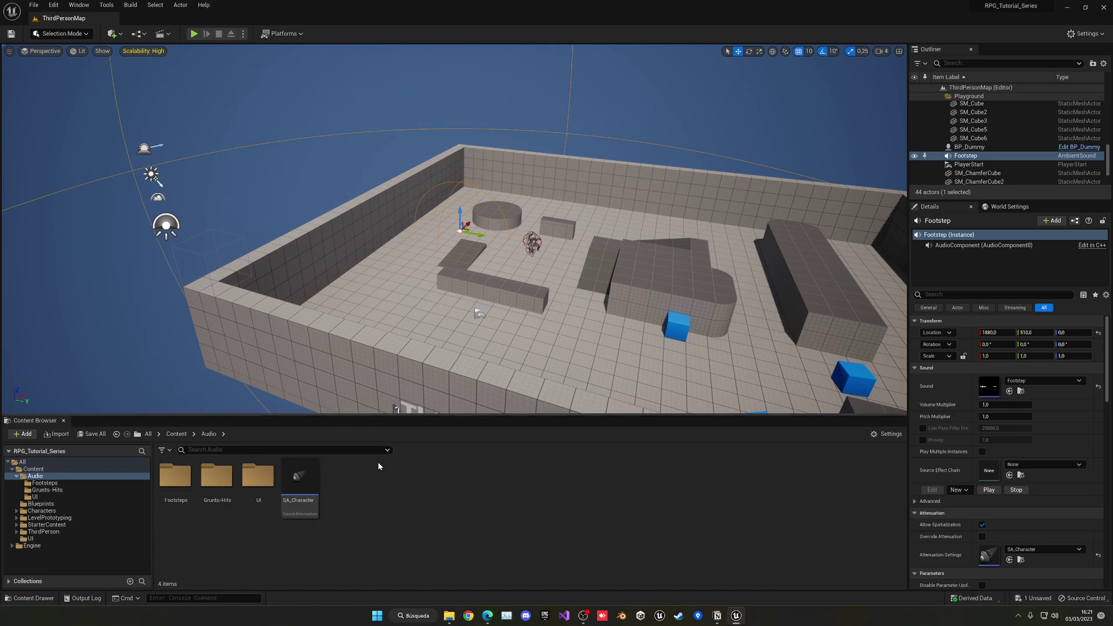
pyautogui.doubleClick(299, 480)
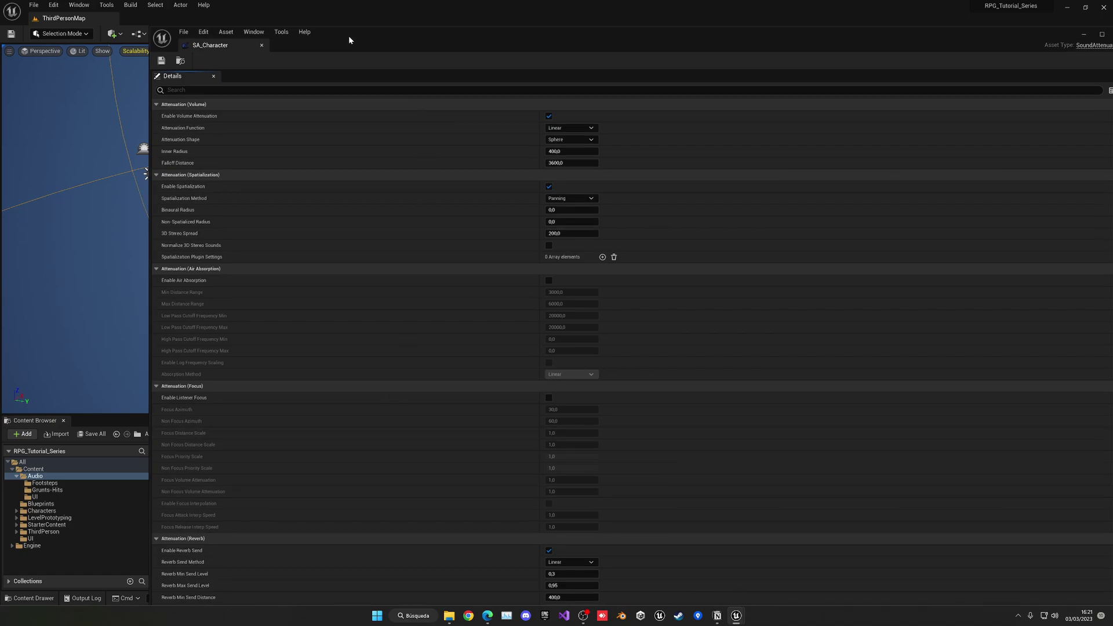
pyautogui.moveTo(349, 36); pyautogui.dragTo(764, 40)
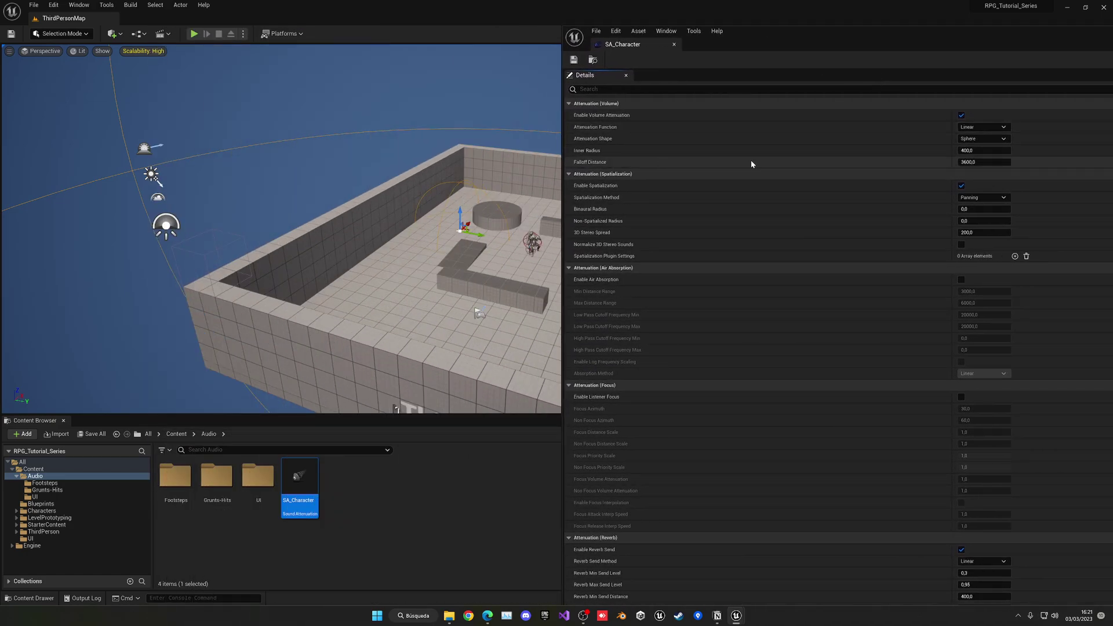
pyautogui.moveTo(987, 162); pyautogui.dragTo(927, 163)
pyautogui.click(988, 163)
pyautogui.press('Return')
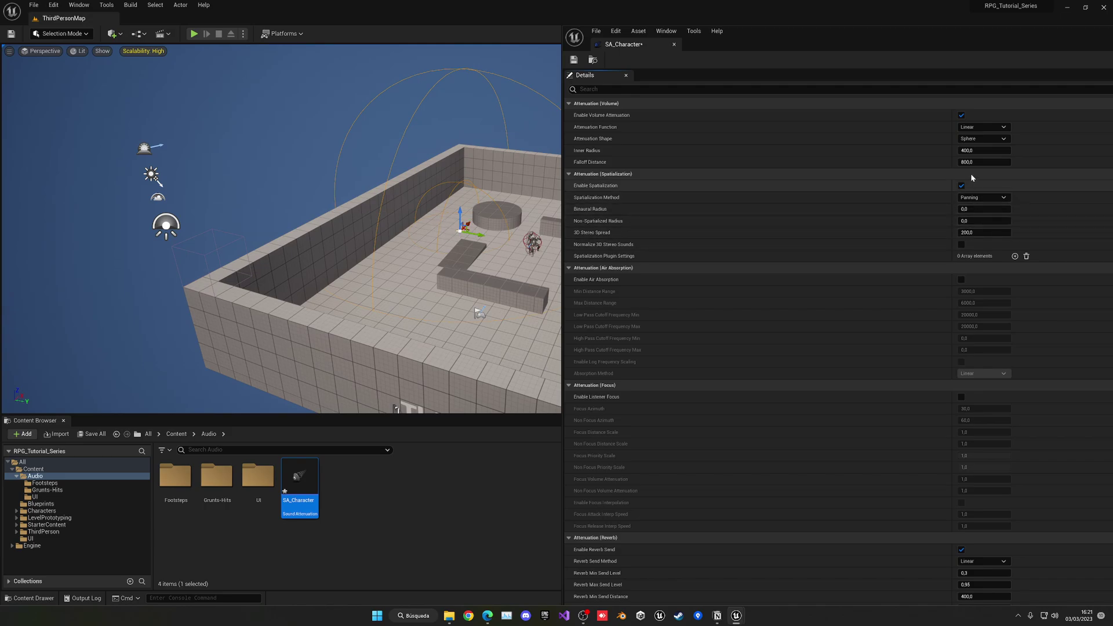
# Step: Set SA_Character's Inner Radius to 100 and Falloff Distance to 1000, then save and close the asset
pyautogui.moveTo(977, 149); pyautogui.dragTo(951, 150)
pyautogui.click(979, 149)
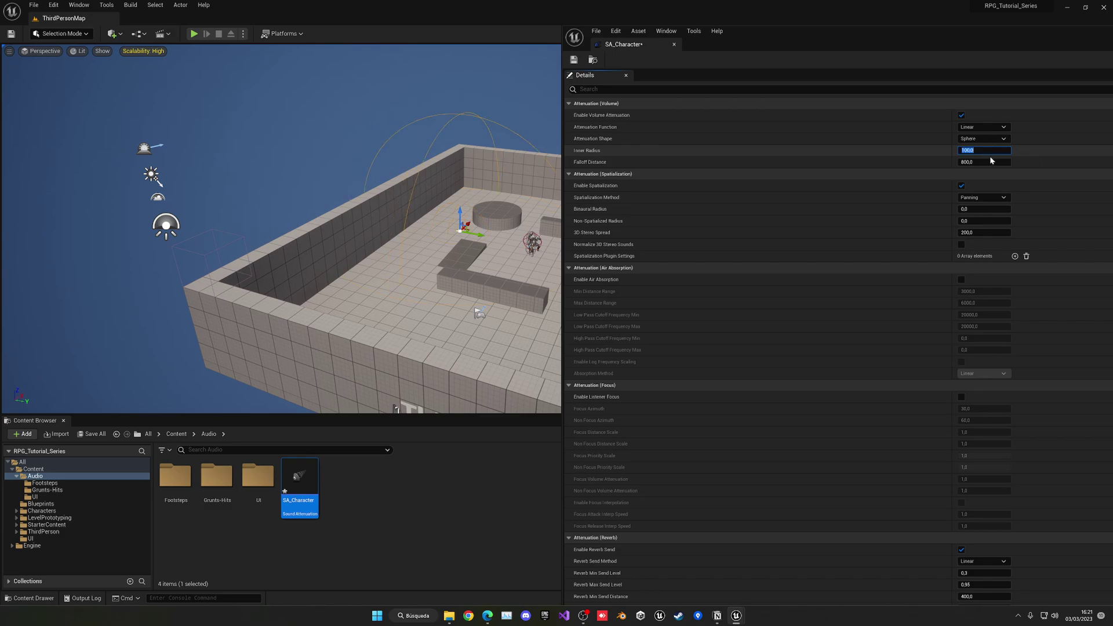
pyautogui.click(989, 160)
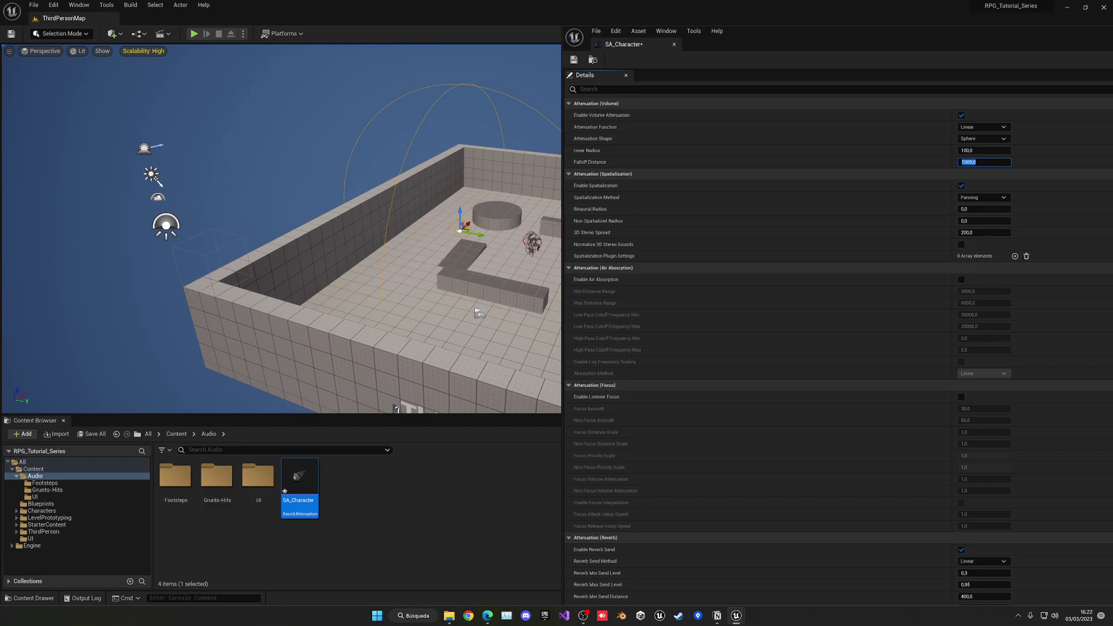
pyautogui.click(573, 62)
pyautogui.middleClick(629, 46)
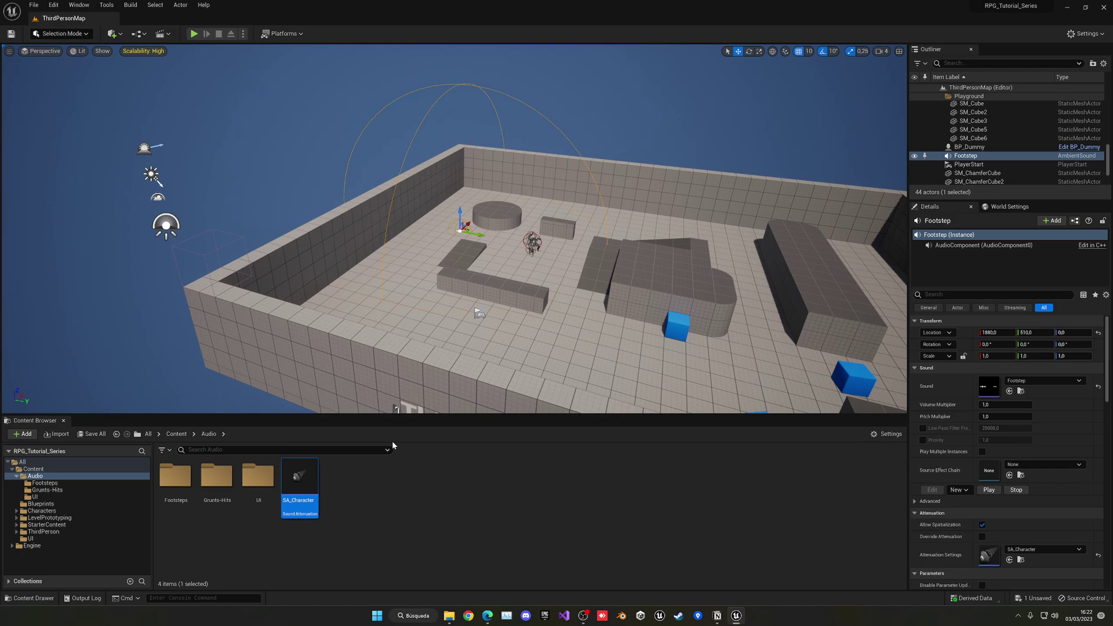
# Step: Assign SA_Character as the Attenuation Settings of the Footstep sound wave and close its editor
pyautogui.doubleClick(184, 514)
pyautogui.doubleClick(192, 521)
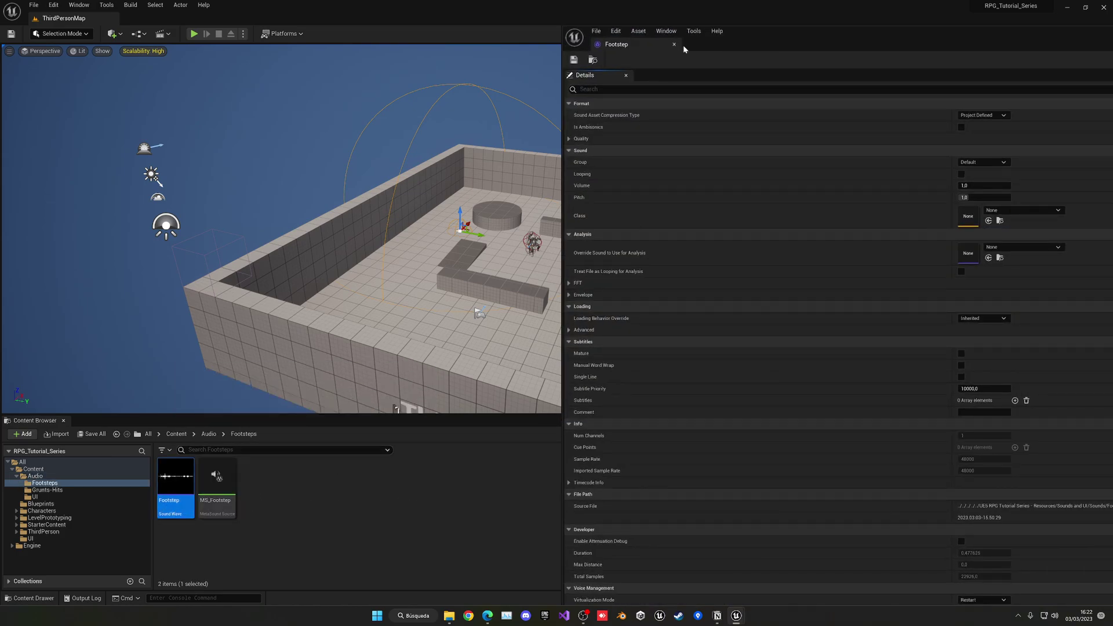
pyautogui.moveTo(643, 55); pyautogui.dragTo(286, 25)
pyautogui.scroll(-3, 318, 381)
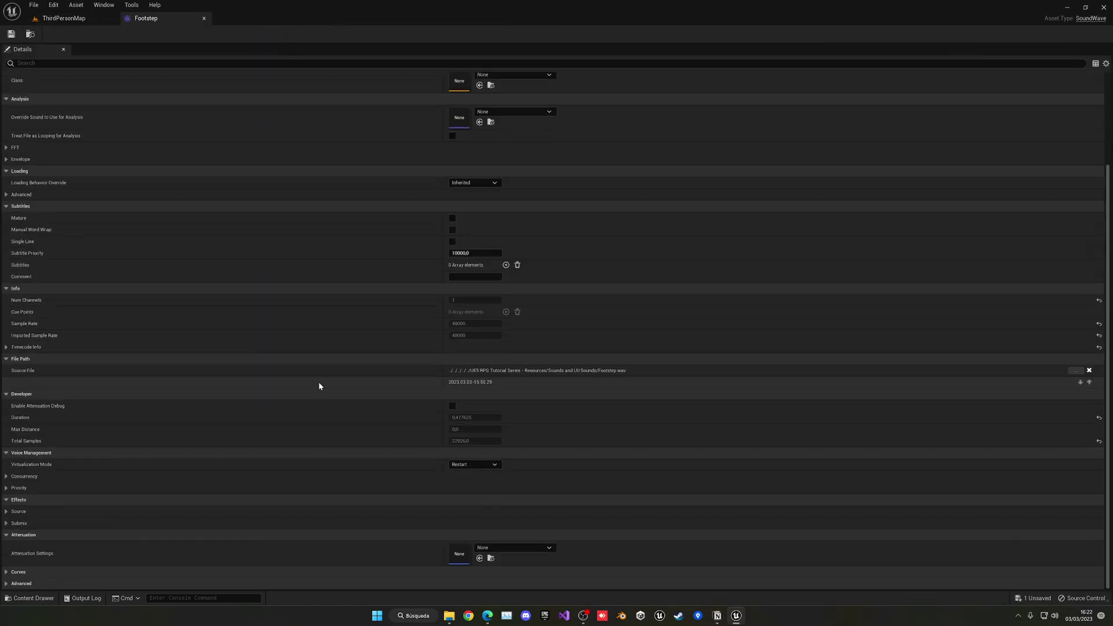
pyautogui.click(513, 547)
pyautogui.click(504, 438)
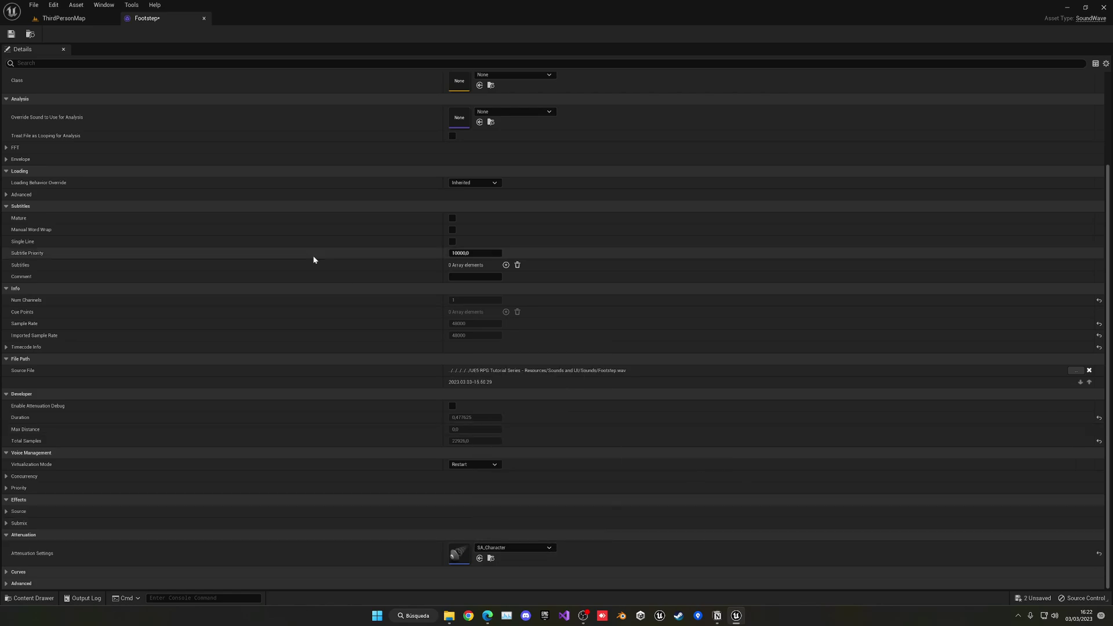
pyautogui.click(204, 18)
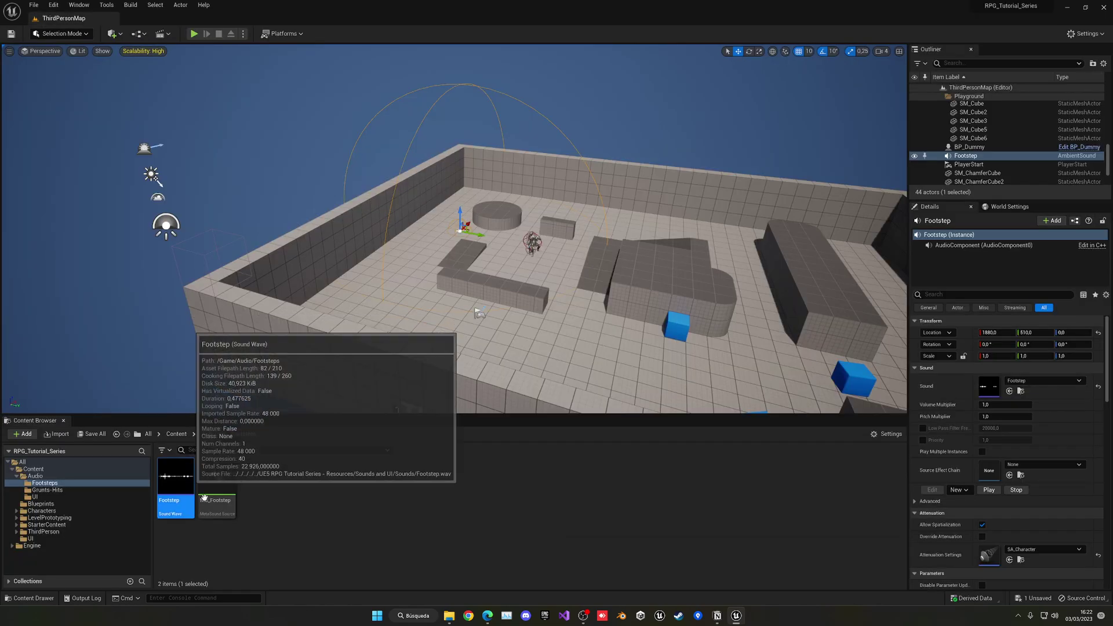
# Step: Assign SA_Character as the Attenuation Settings in the MS_Footstep MetaSound's source settings and close its editor
pyautogui.click(219, 495)
pyautogui.doubleClick(219, 497)
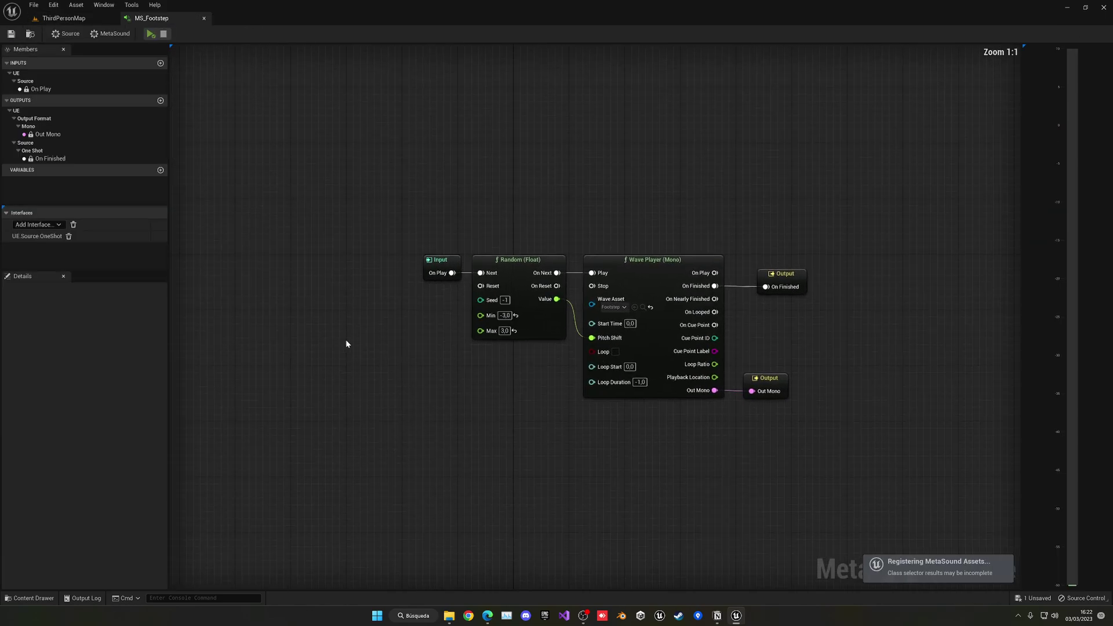
pyautogui.click(72, 35)
pyautogui.click(23, 317)
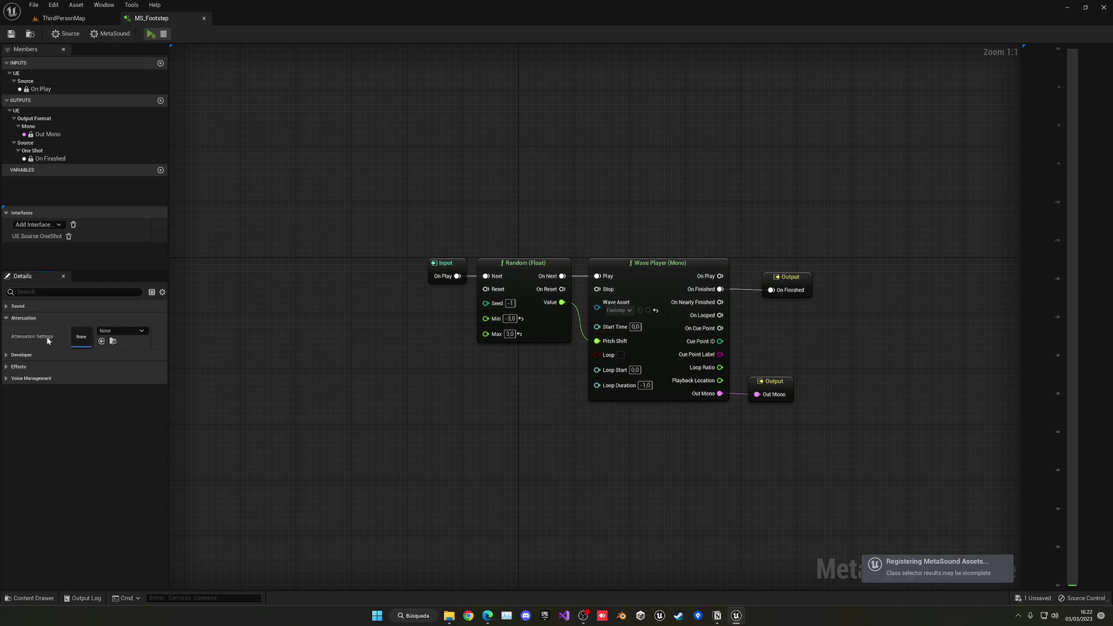
pyautogui.click(113, 330)
pyautogui.click(139, 436)
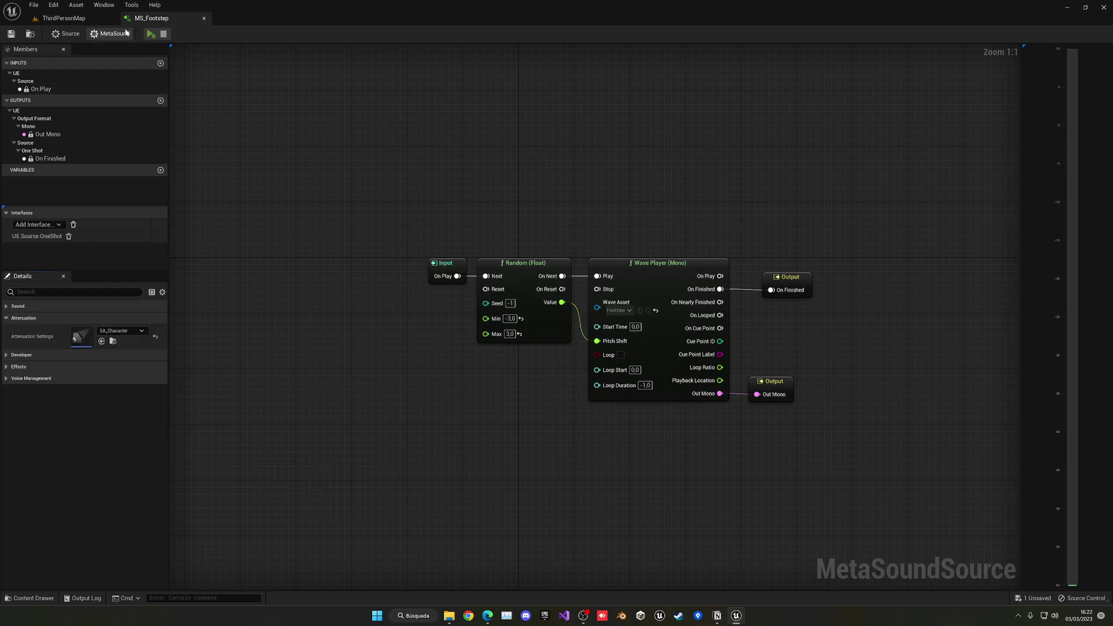
pyautogui.click(204, 18)
# Step: Delete the Footstep ambient sound actor from the level
pyautogui.doubleClick(1010, 156)
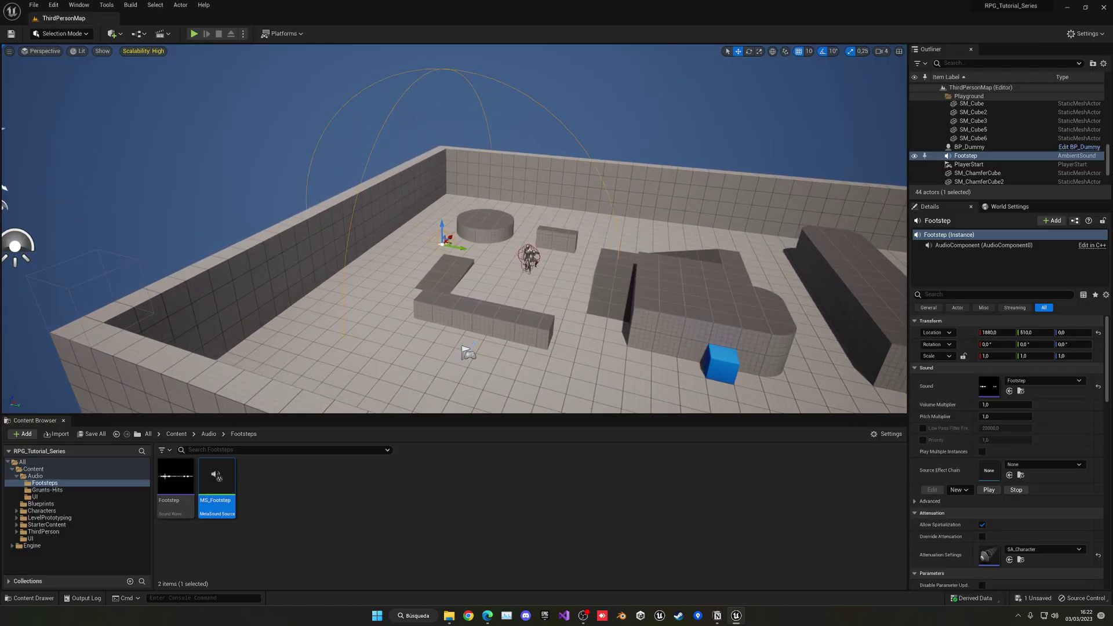
pyautogui.click(1010, 156)
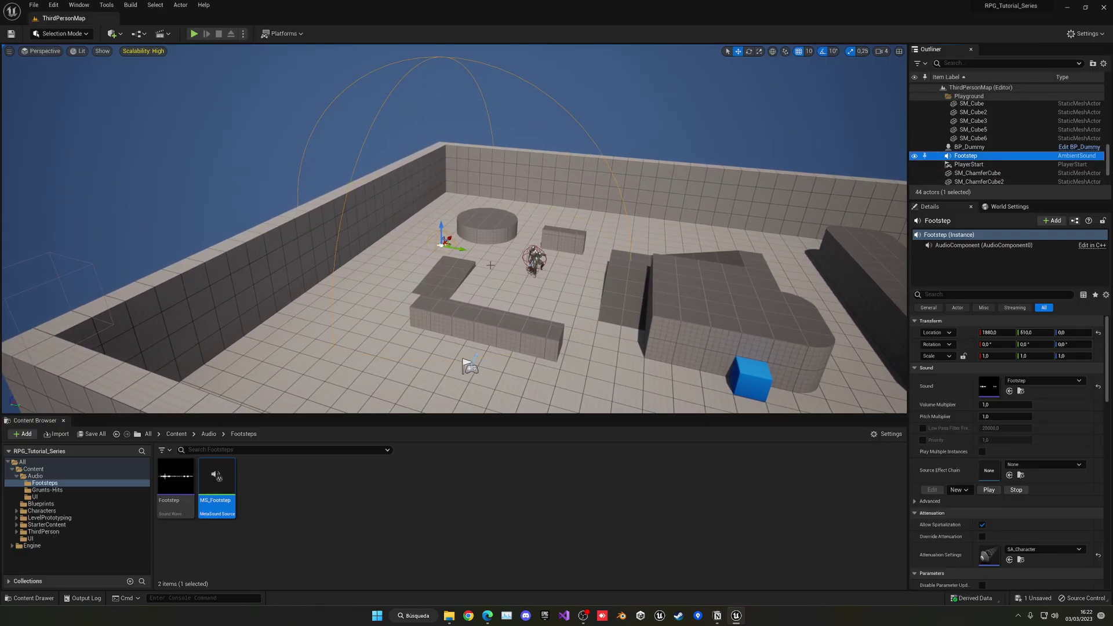
pyautogui.press('Delete')
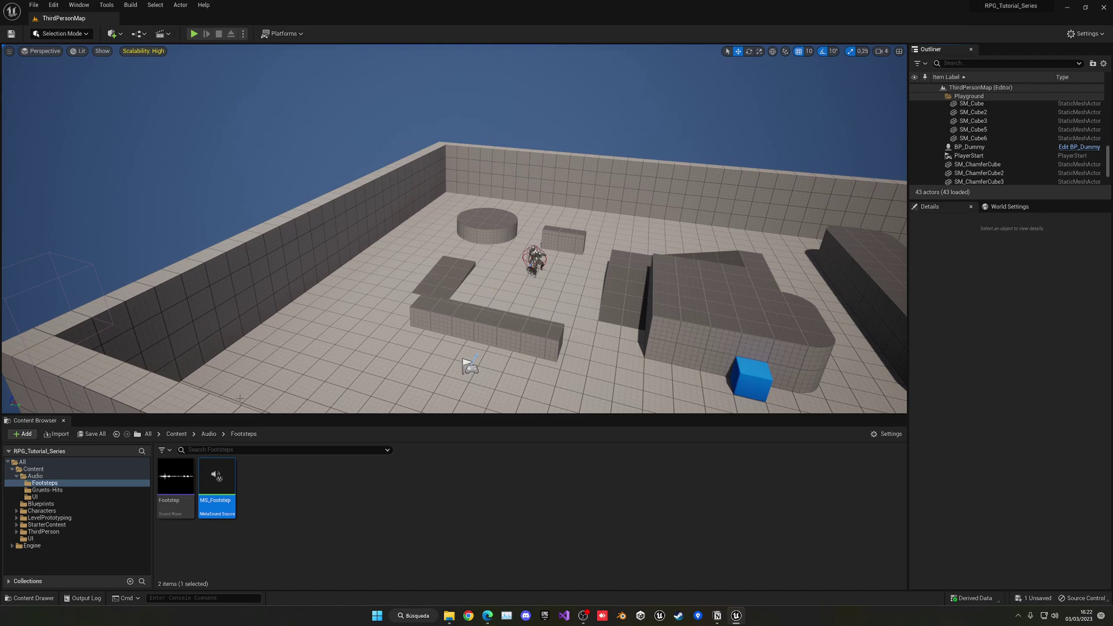
# Step: Return to the Content root folder and play-test the level by running with the character, ending the session after that
pyautogui.click(176, 434)
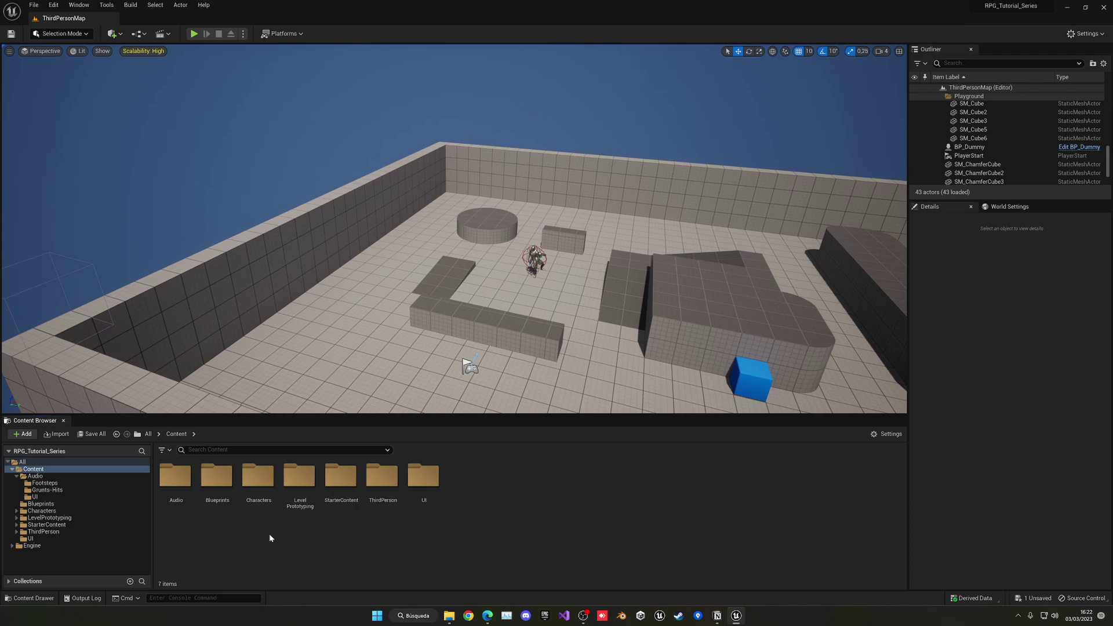
pyautogui.click(194, 34)
pyautogui.press('w')
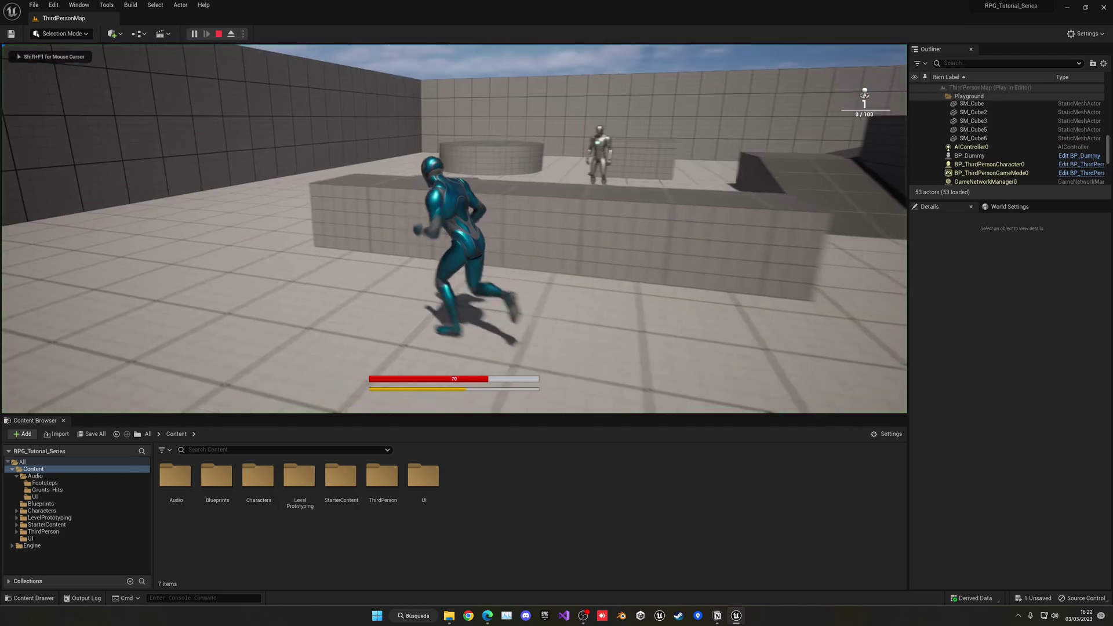
pyautogui.press('Escape')
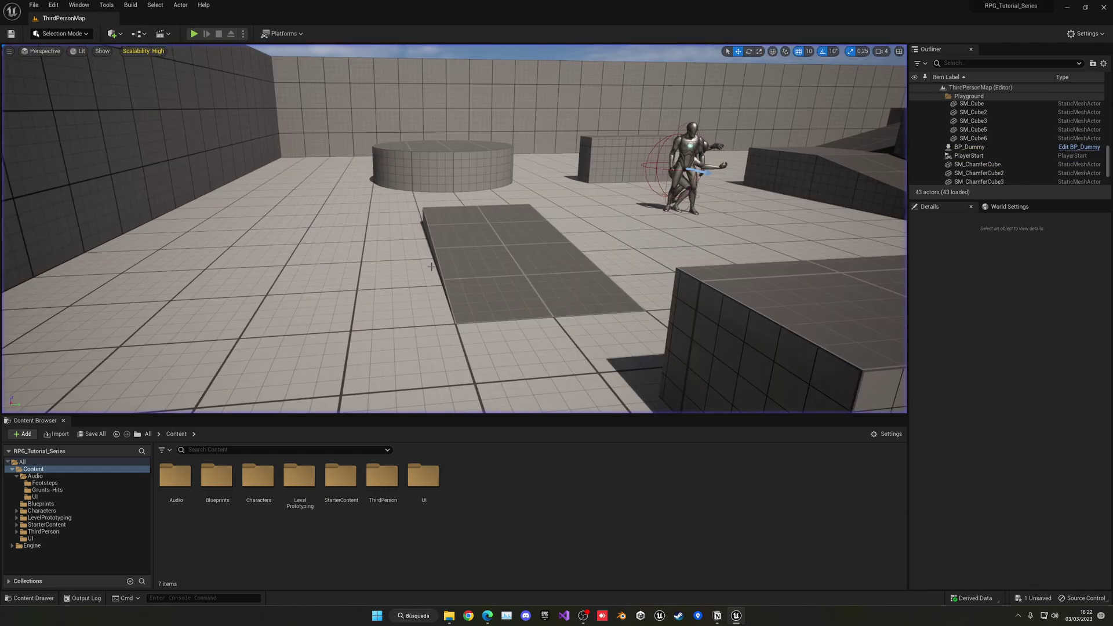
# Step: Open the Manny animations folder under Characters > Mannequins > Animations in the project content
pyautogui.click(274, 476)
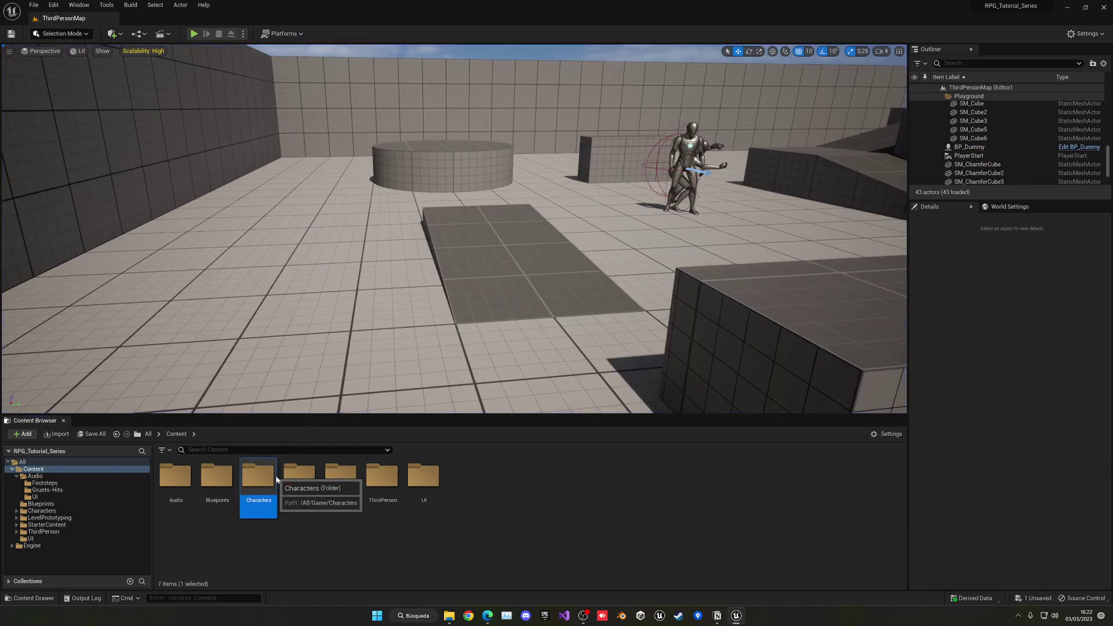
pyautogui.doubleClick(274, 476)
pyautogui.click(216, 475)
pyautogui.doubleClick(216, 476)
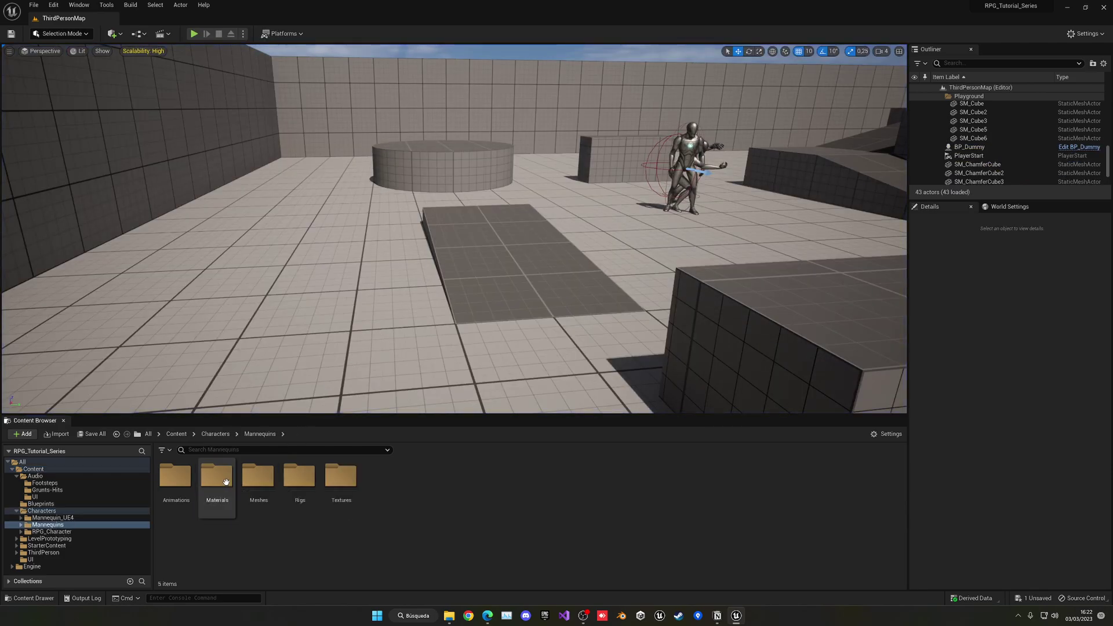
pyautogui.click(179, 480)
pyautogui.doubleClick(179, 480)
pyautogui.click(175, 476)
pyautogui.doubleClick(175, 476)
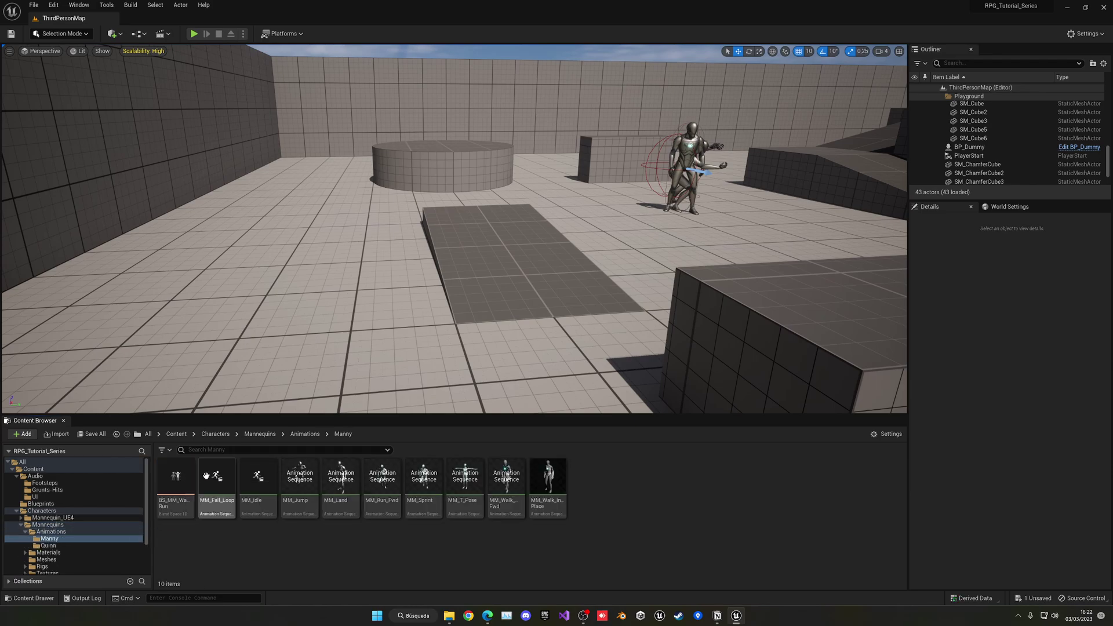
pyautogui.click(303, 435)
pyautogui.doubleClick(174, 486)
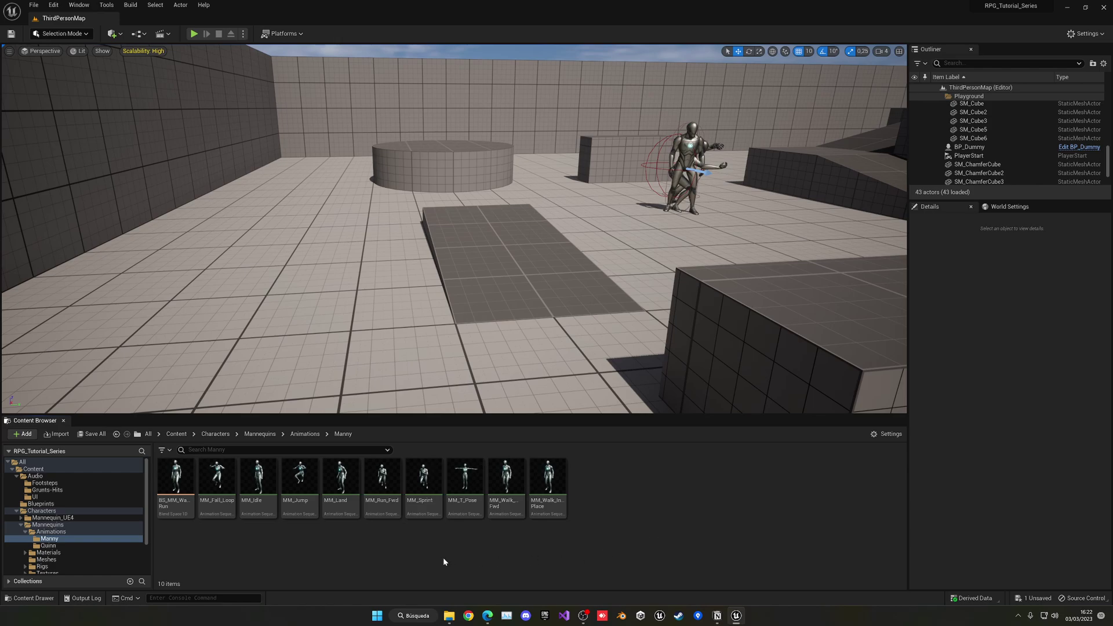
# Step: Open the MM_Run_Fwd animation docked beside the level and stop the playhead at the first footfall, about frame 7
pyautogui.click(383, 505)
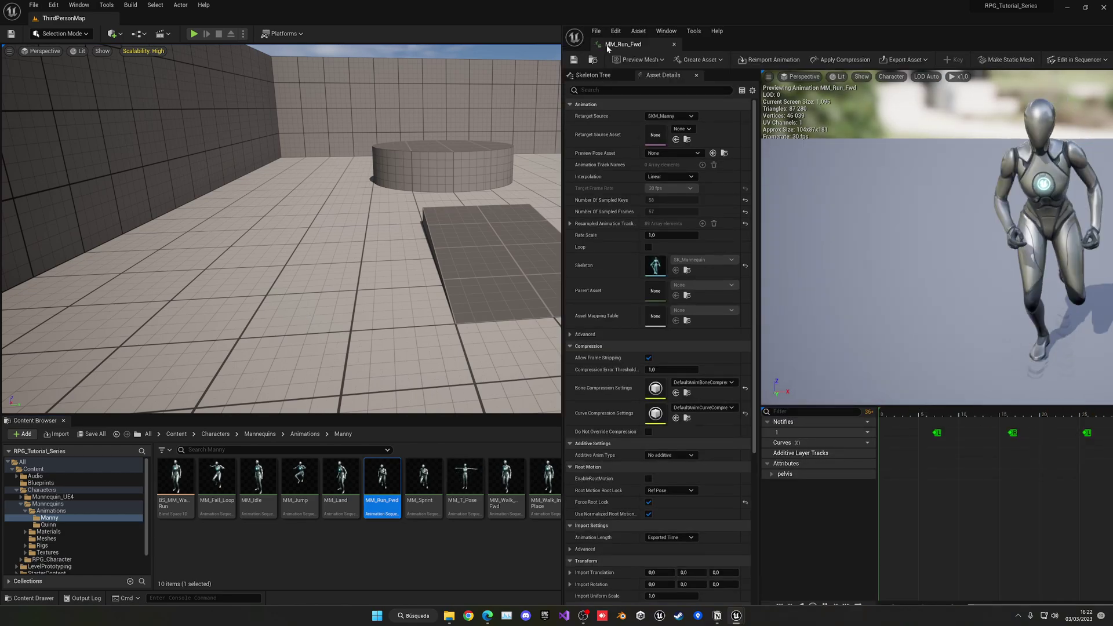
pyautogui.moveTo(606, 48); pyautogui.dragTo(200, 21)
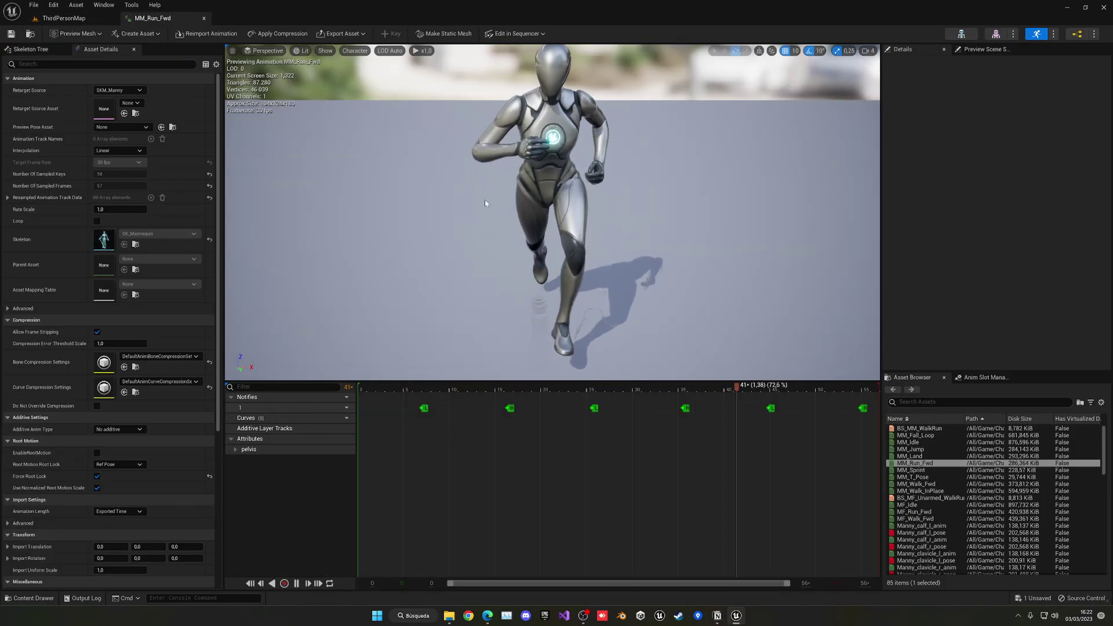
pyautogui.click(418, 389)
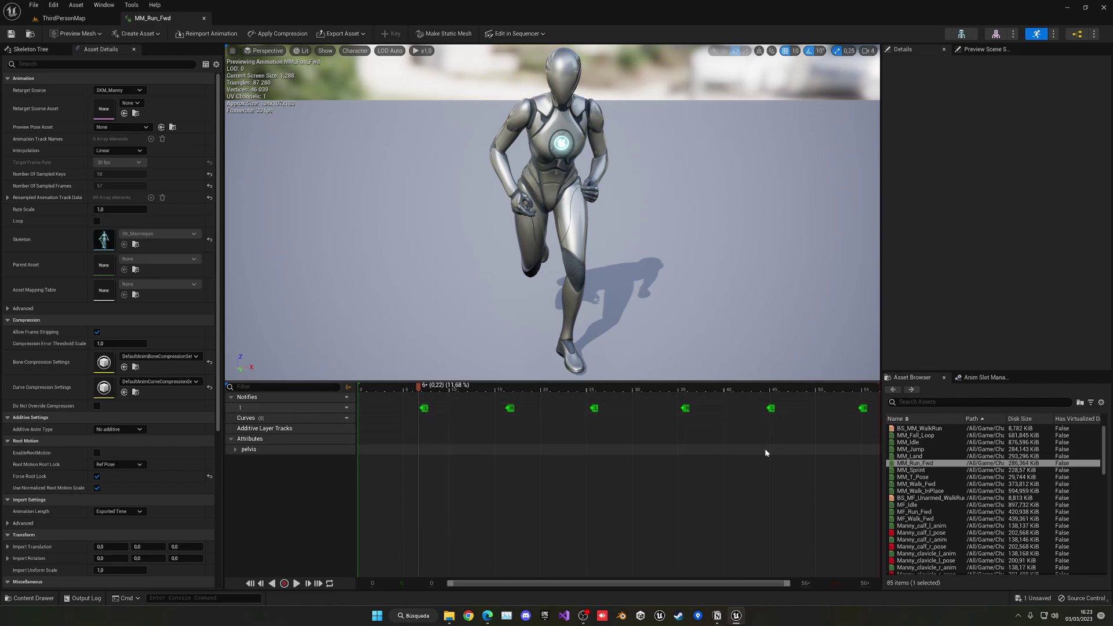
pyautogui.click(426, 391)
pyautogui.moveTo(425, 392)
pyautogui.mouseDown()
pyautogui.moveTo(703, 394)
pyautogui.moveTo(424, 405)
pyautogui.mouseUp()
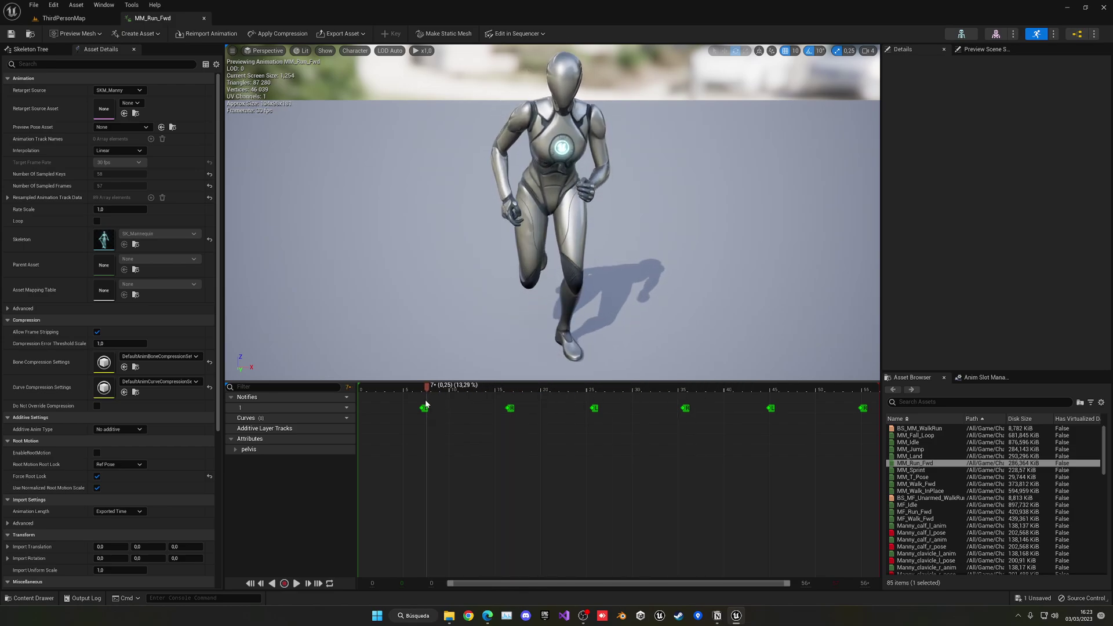
# Step: Add a new notify track named Footsteps to the MM_Run_Fwd animation
pyautogui.click(342, 397)
pyautogui.click(366, 413)
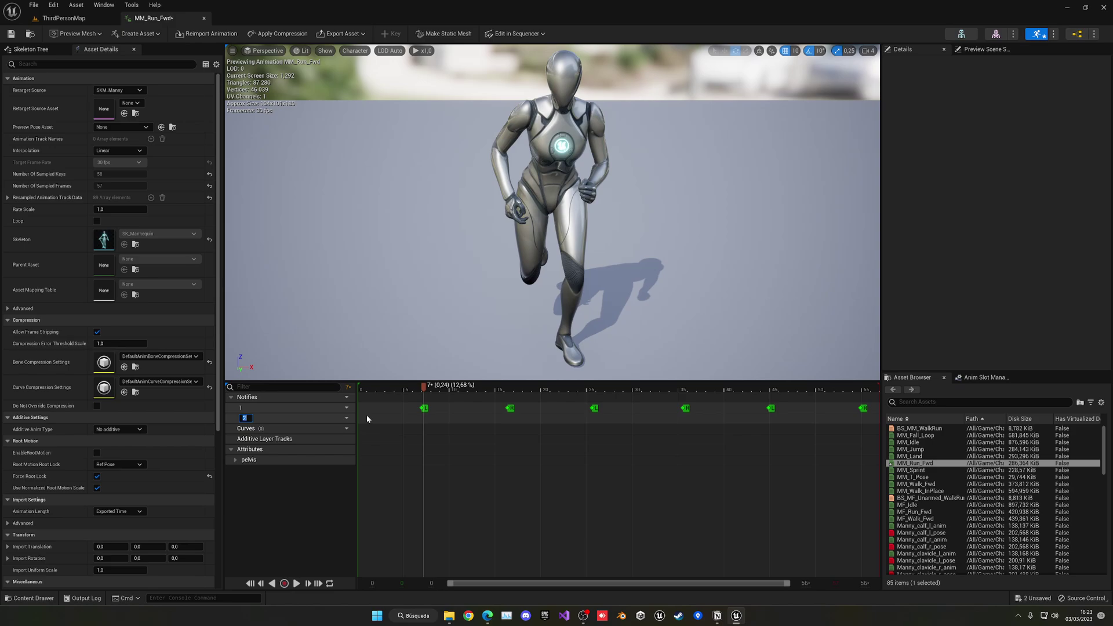
pyautogui.write('Footsteps')
pyautogui.press('Return')
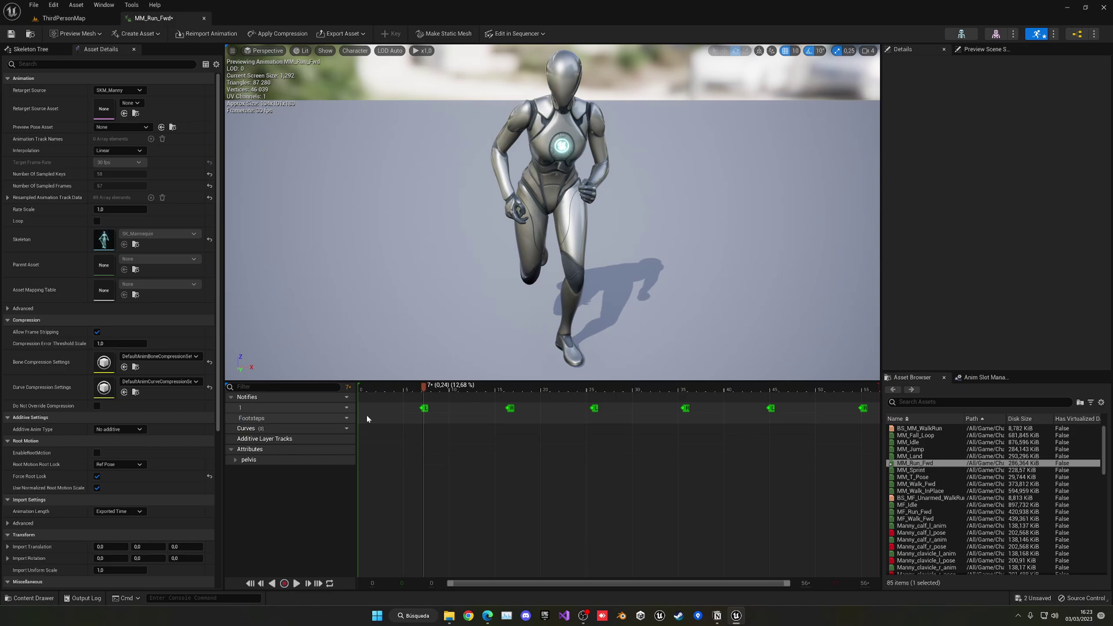
# Step: Add a Play Sound notify on the run animation's Footsteps track, aligned with the first foot sync marker at about frame 7
pyautogui.click(422, 389)
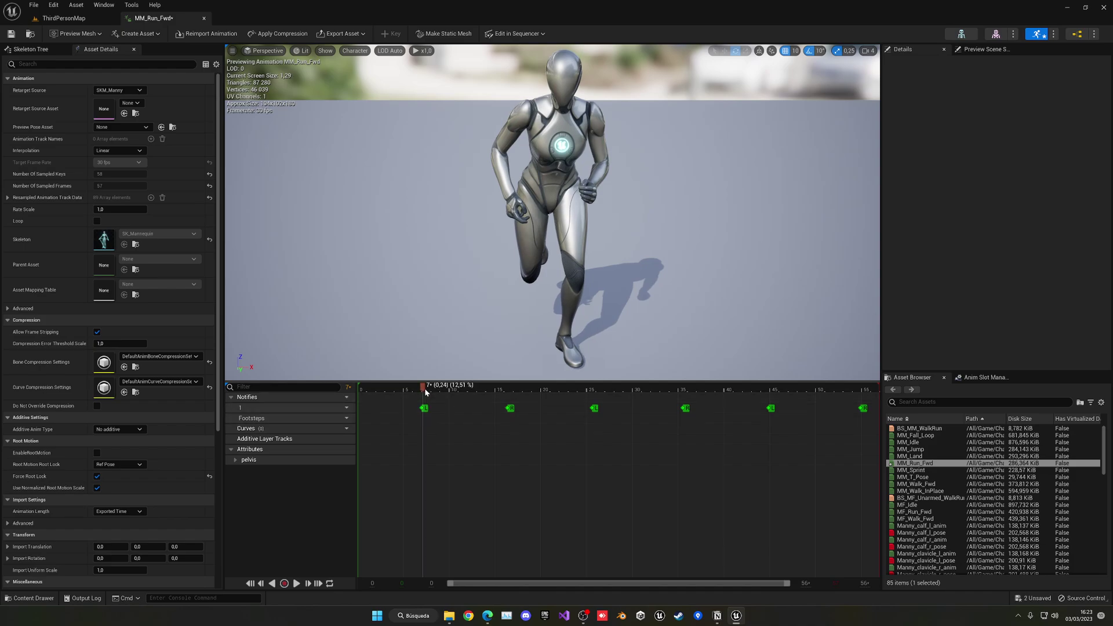
pyautogui.click(425, 390)
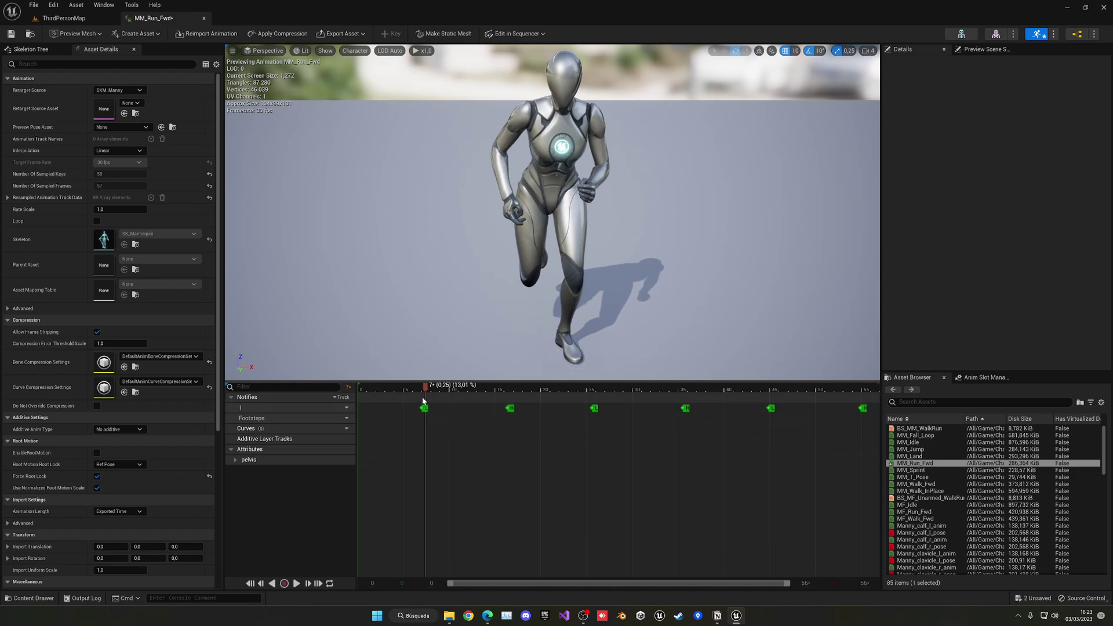
pyautogui.rightClick(425, 420)
pyautogui.moveTo(448, 436)
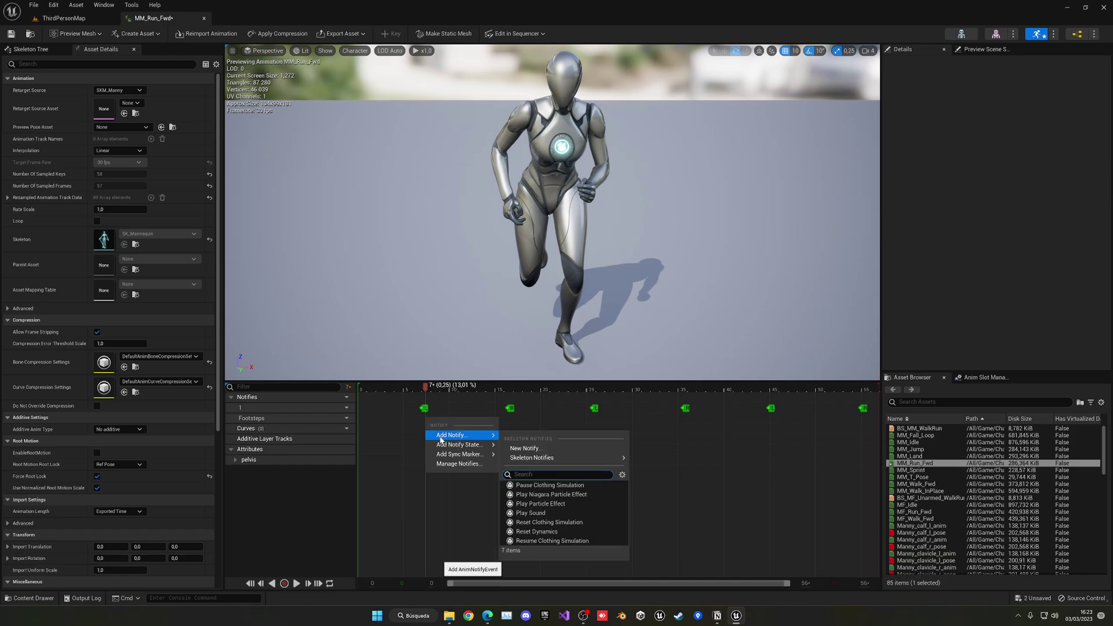
pyautogui.click(530, 513)
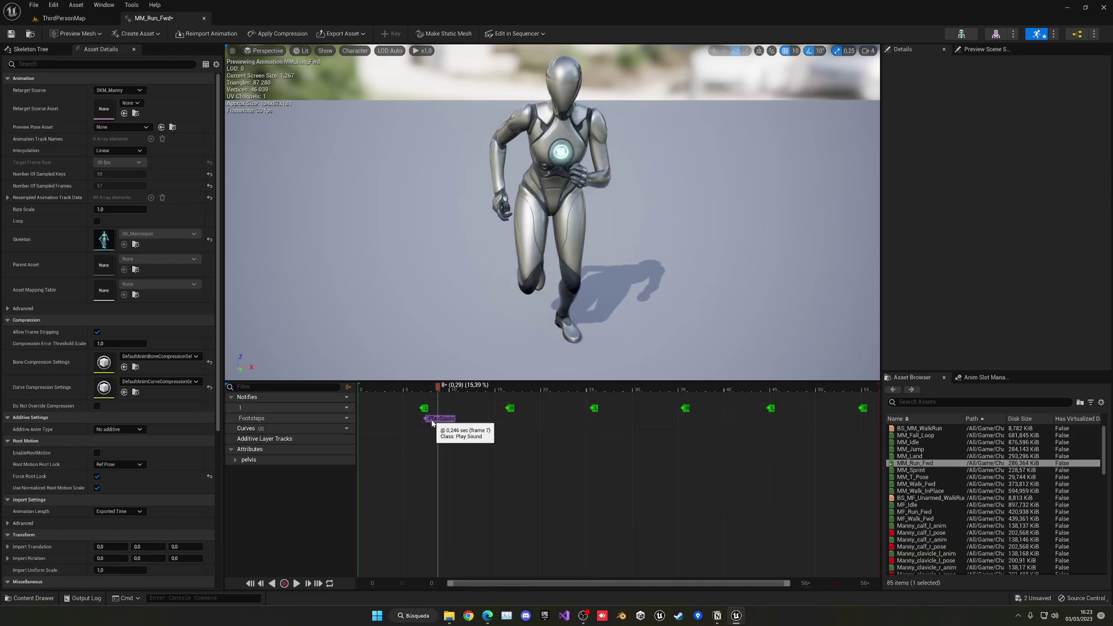
pyautogui.click(432, 419)
pyautogui.click(433, 419)
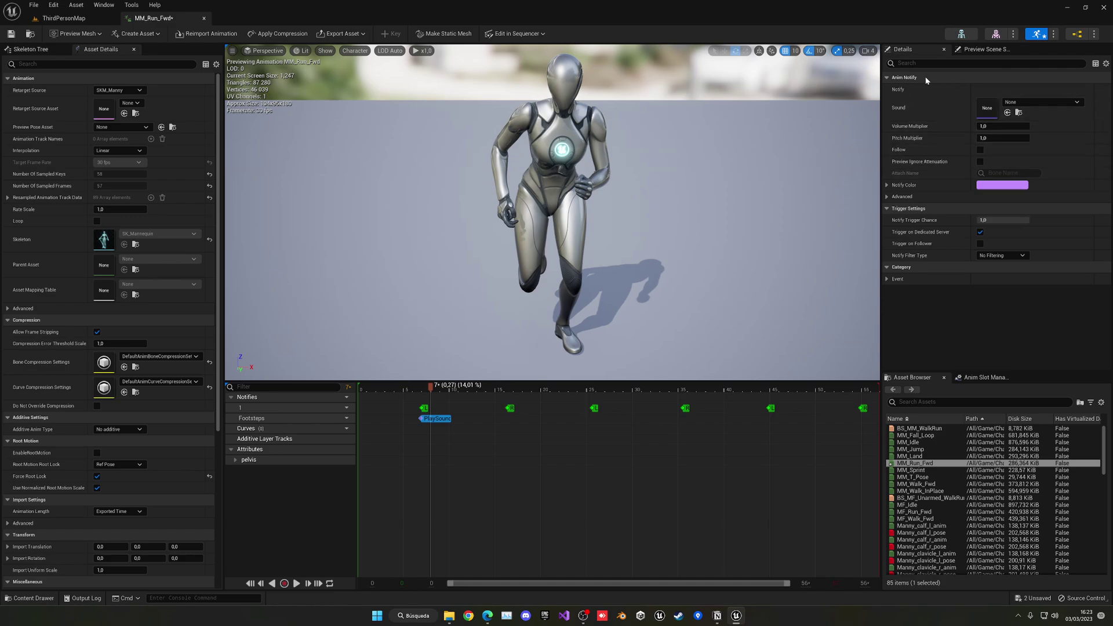
# Step: Assign MS_Footstep as the sound of the Play Sound notify
pyautogui.click(1011, 102)
pyautogui.write('MS_')
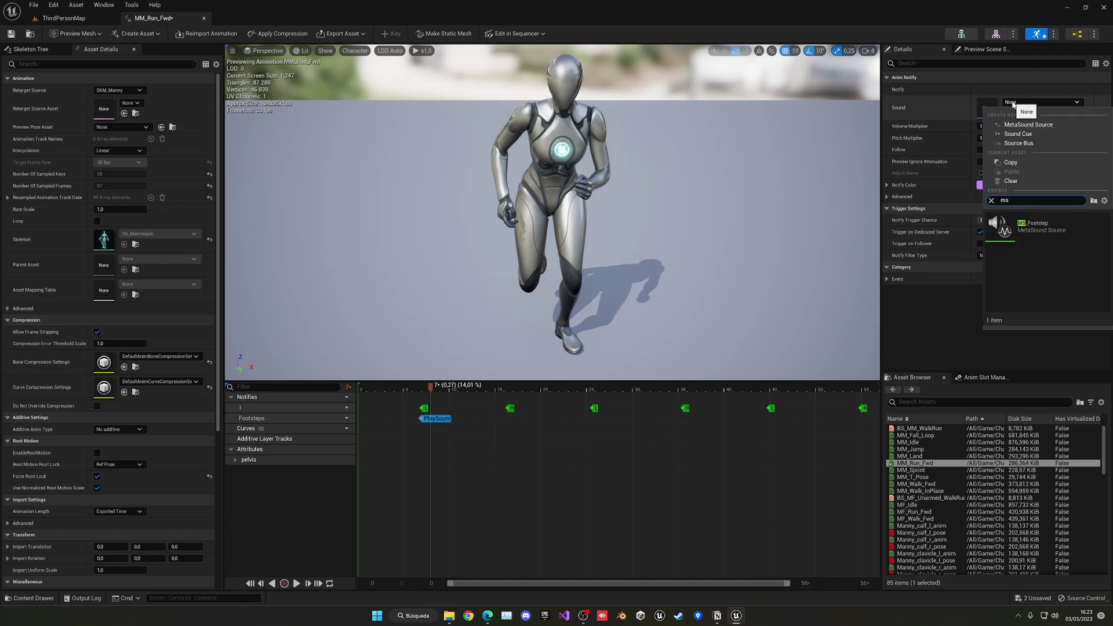
pyautogui.click(1042, 234)
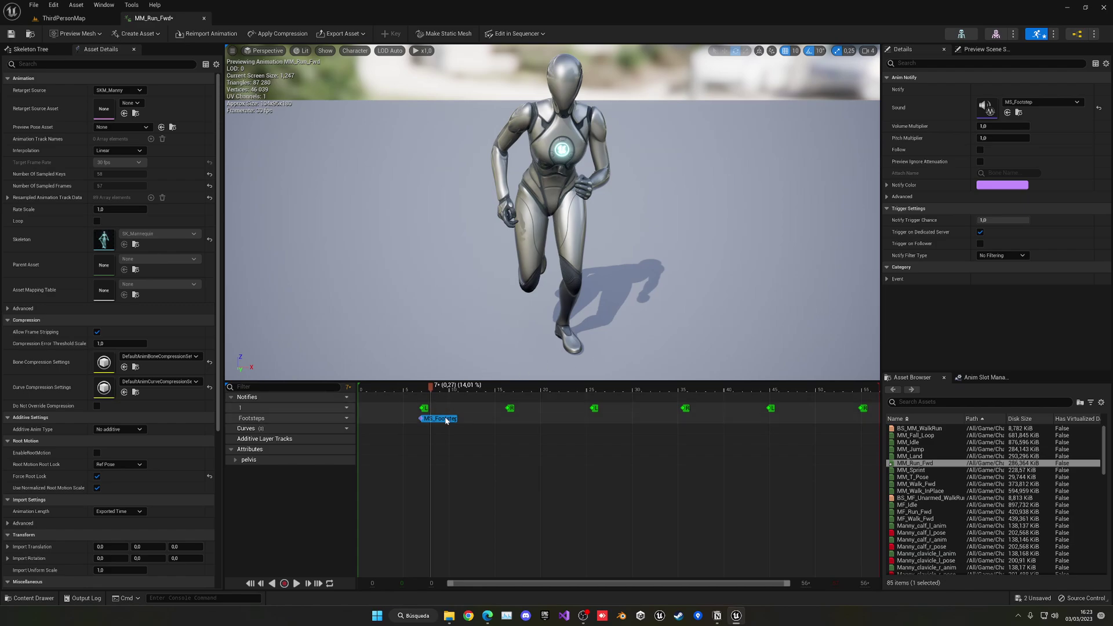
# Step: Copy the MS_Footstep notify to the five remaining foot sync markers, shifting the last copy slightly earlier
pyautogui.click(507, 418)
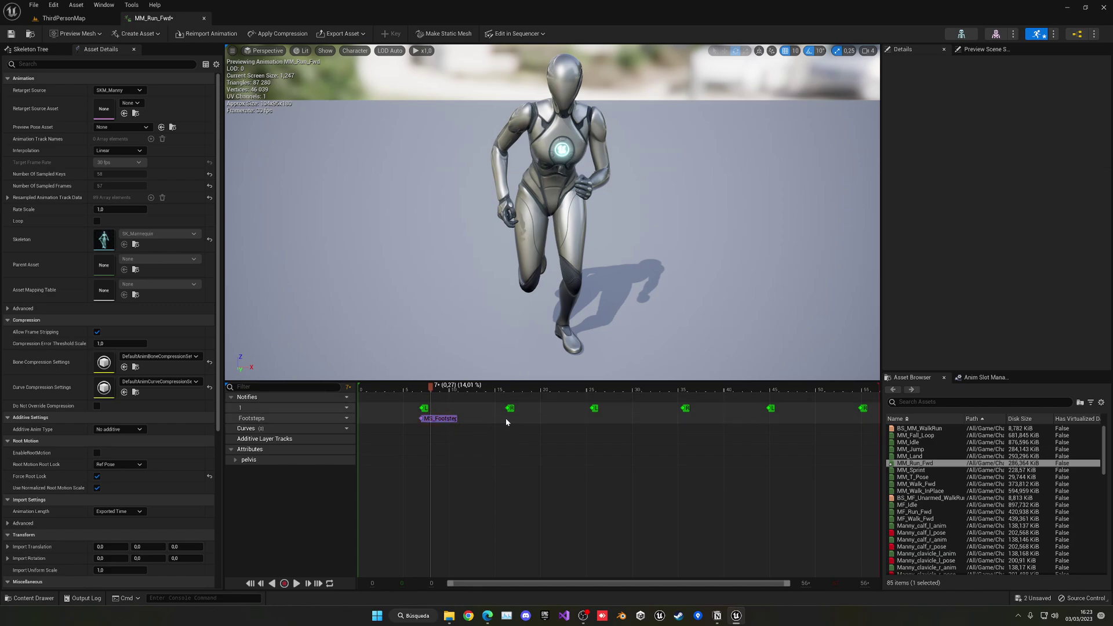
pyautogui.hotkey('ctrl', 'v')
pyautogui.hotkey('ctrl', 'v')
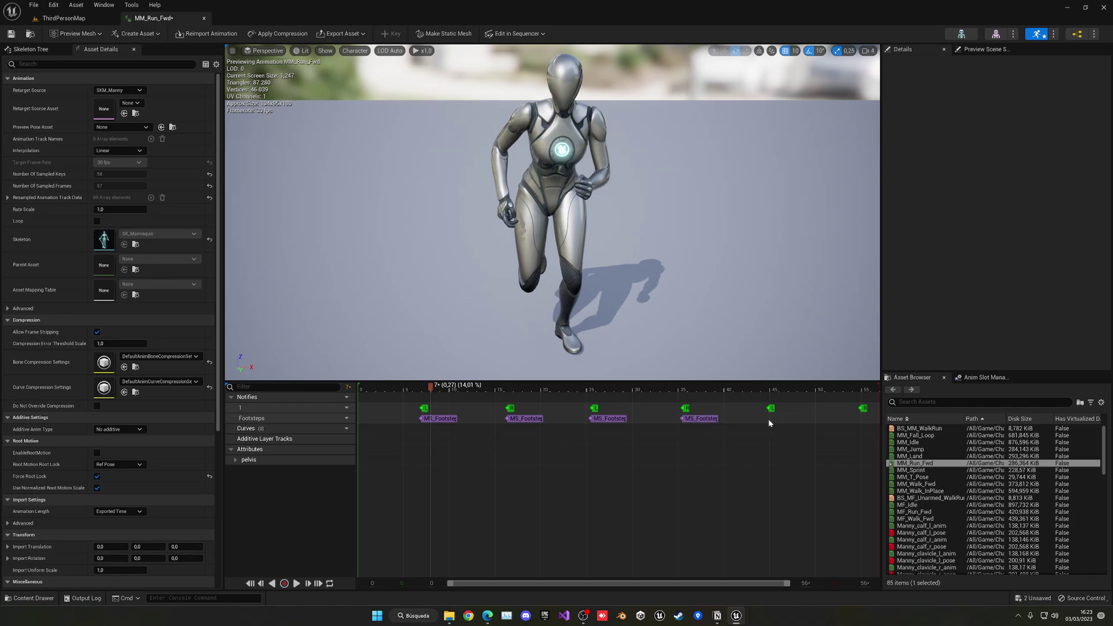
pyautogui.hotkey('ctrl', 'v')
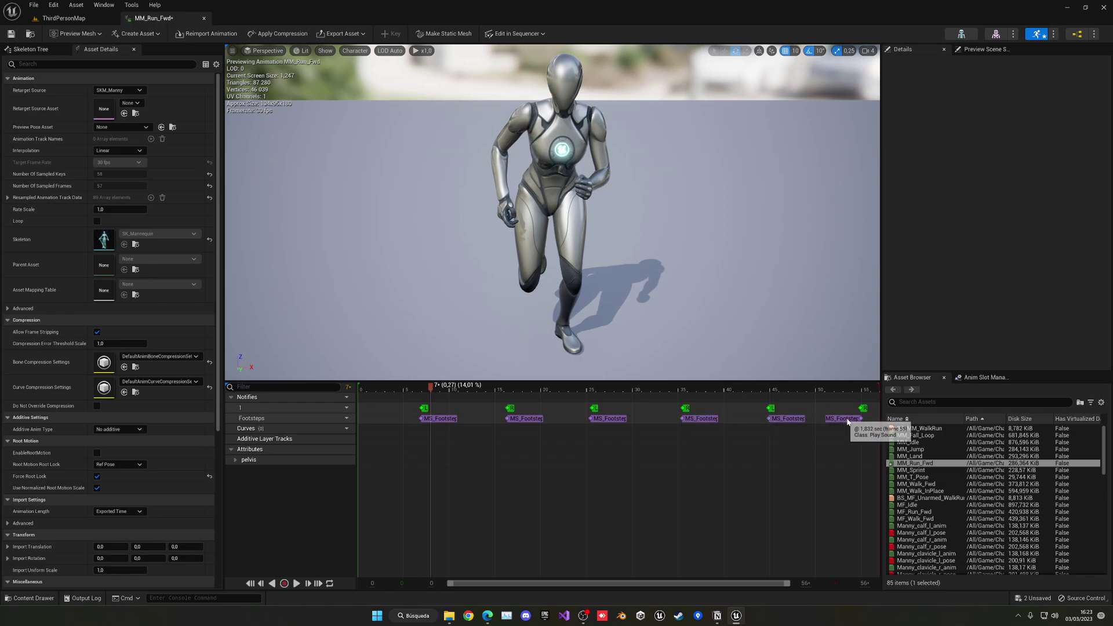
pyautogui.moveTo(843, 418); pyautogui.dragTo(834, 418)
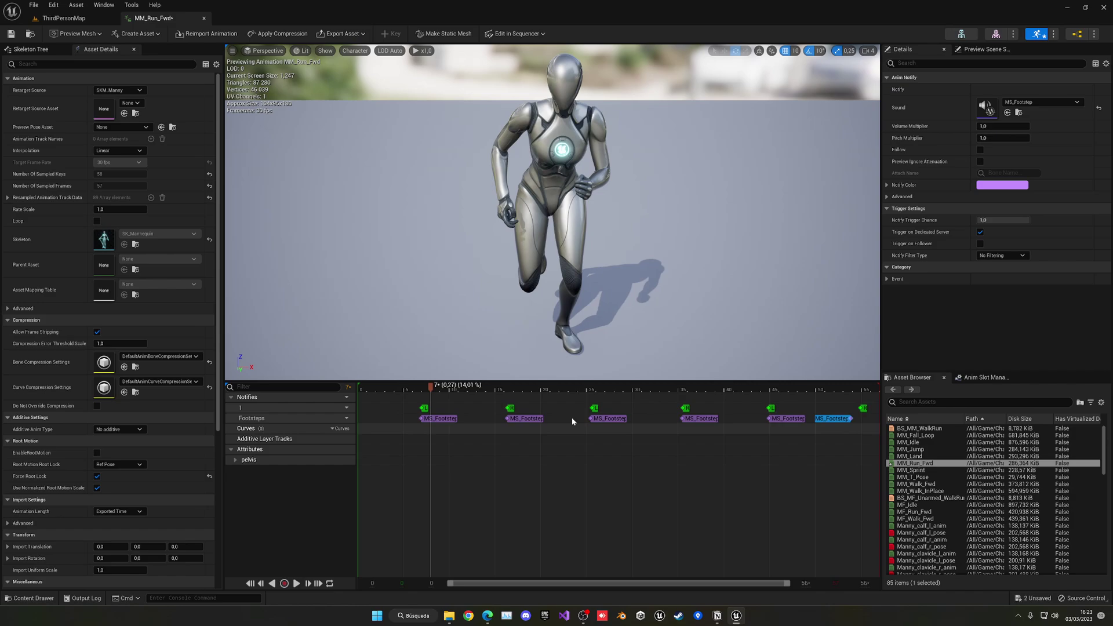
# Step: Play back the run animation from before the first footstep to check the sound timing, and save the animation
pyautogui.click(402, 388)
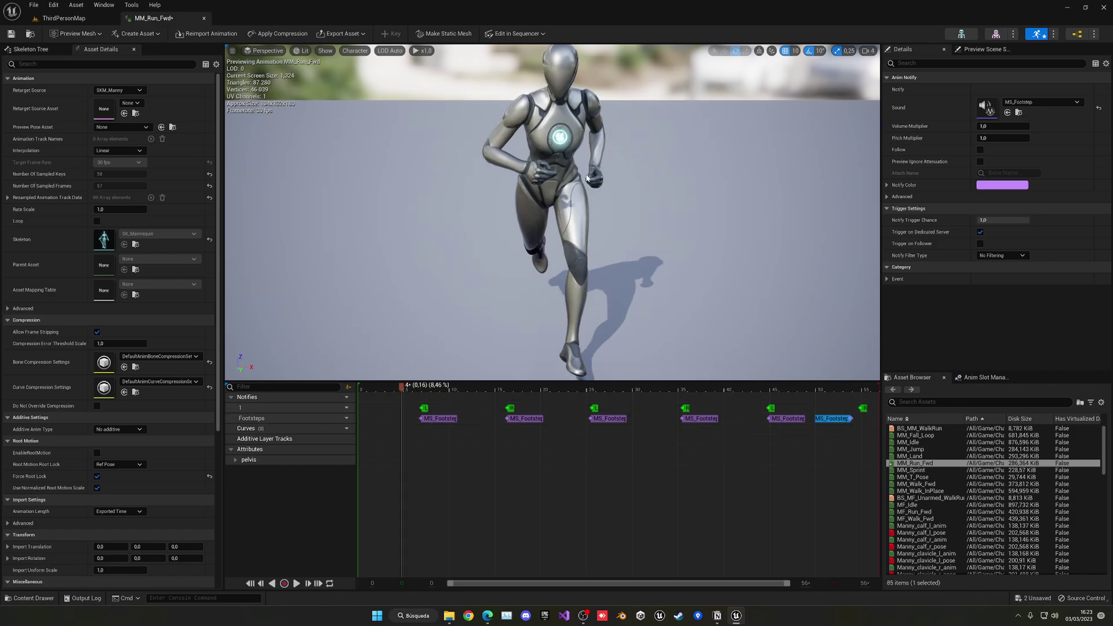
pyautogui.press('space')
pyautogui.press('space')
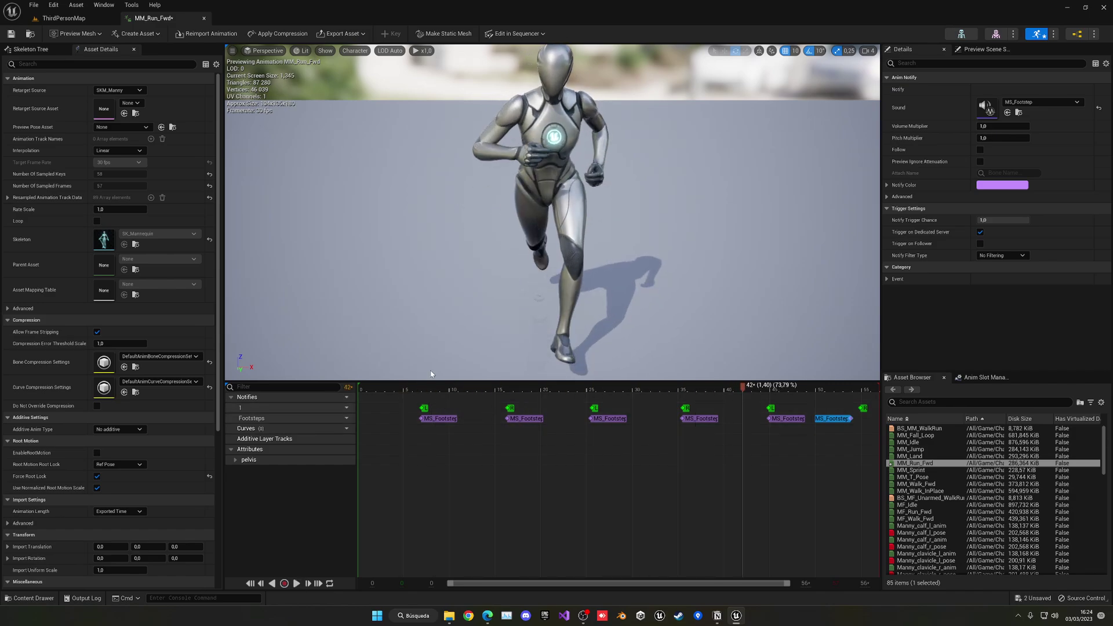
pyautogui.click(408, 391)
pyautogui.press('space')
pyautogui.press('space')
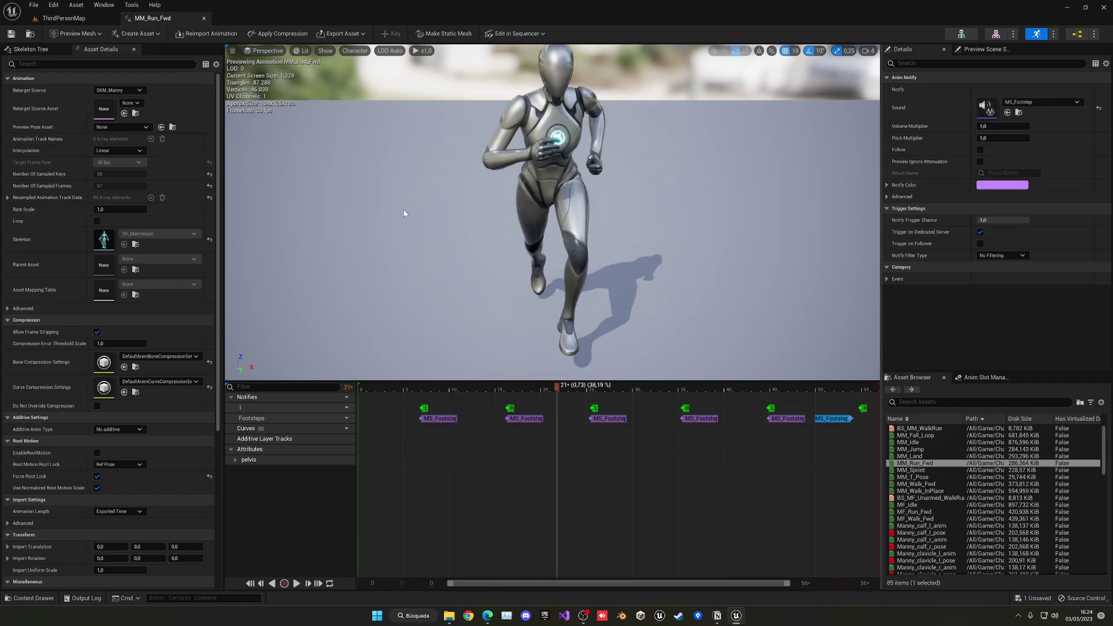
# Step: Close the run animation and play-test the level by running and jumping with the character, ending the session after that
pyautogui.click(64, 18)
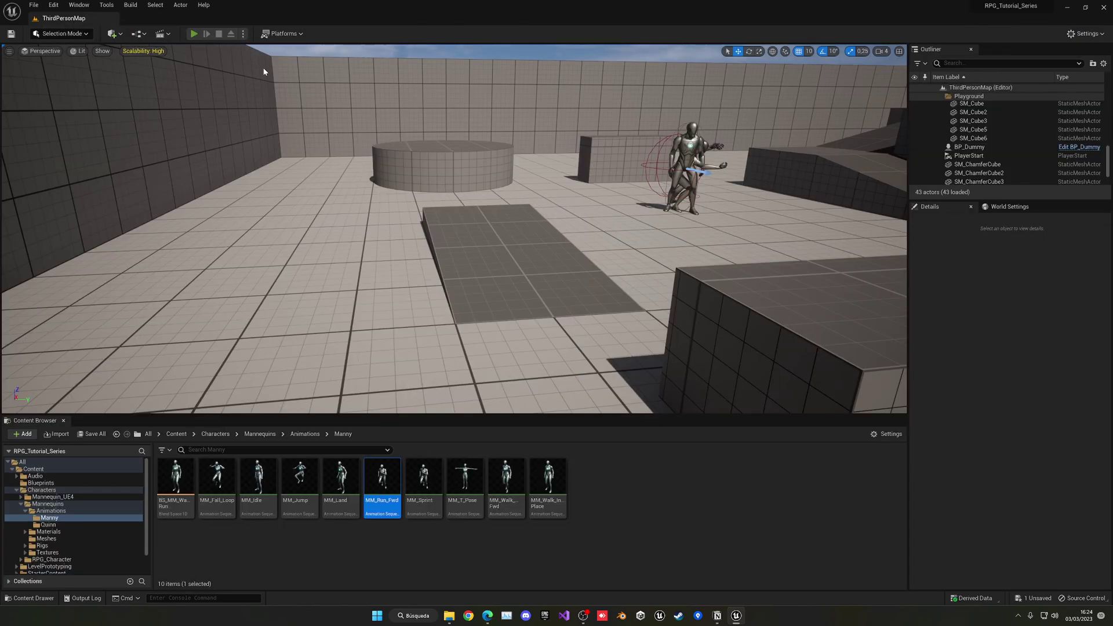
pyautogui.hotkey('alt', 'p')
pyautogui.press('w')
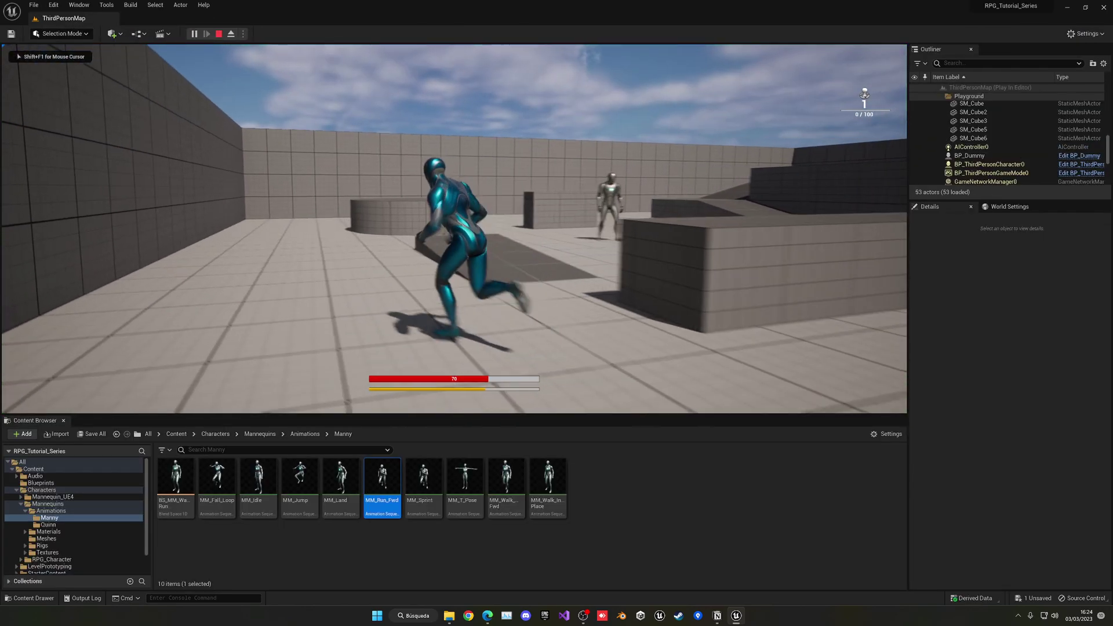
pyautogui.press('a')
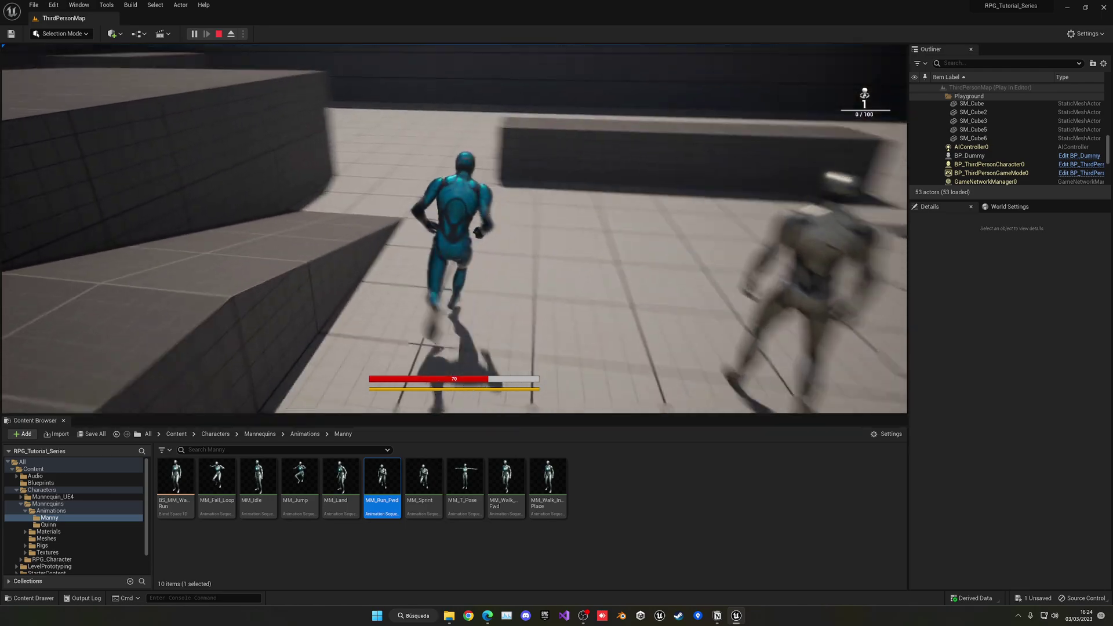
pyautogui.press('space')
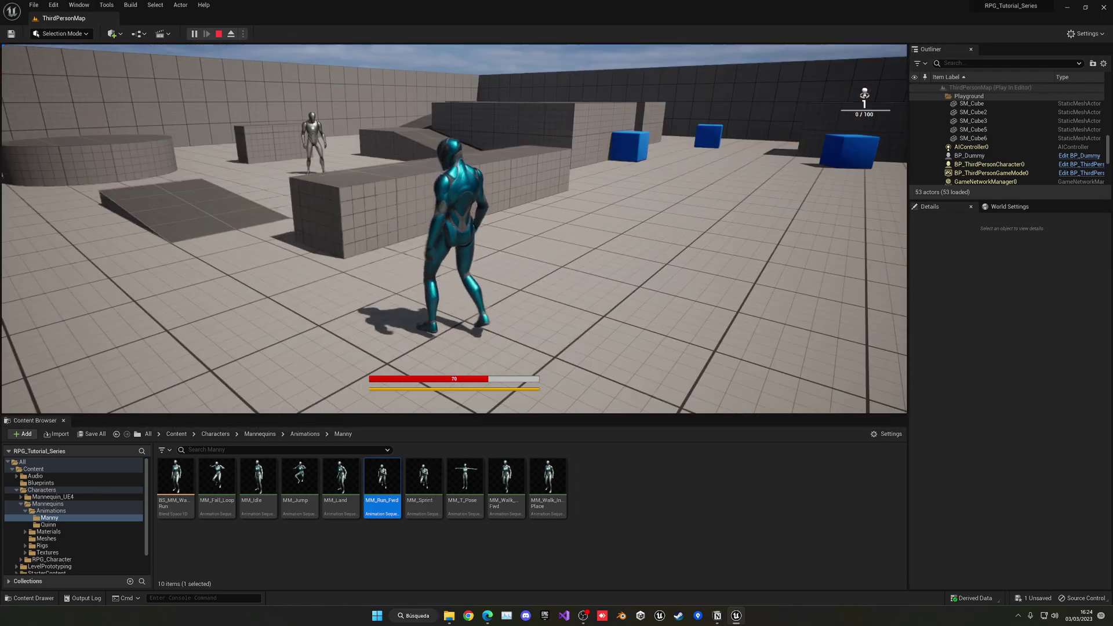
pyautogui.press('a')
pyautogui.press('w')
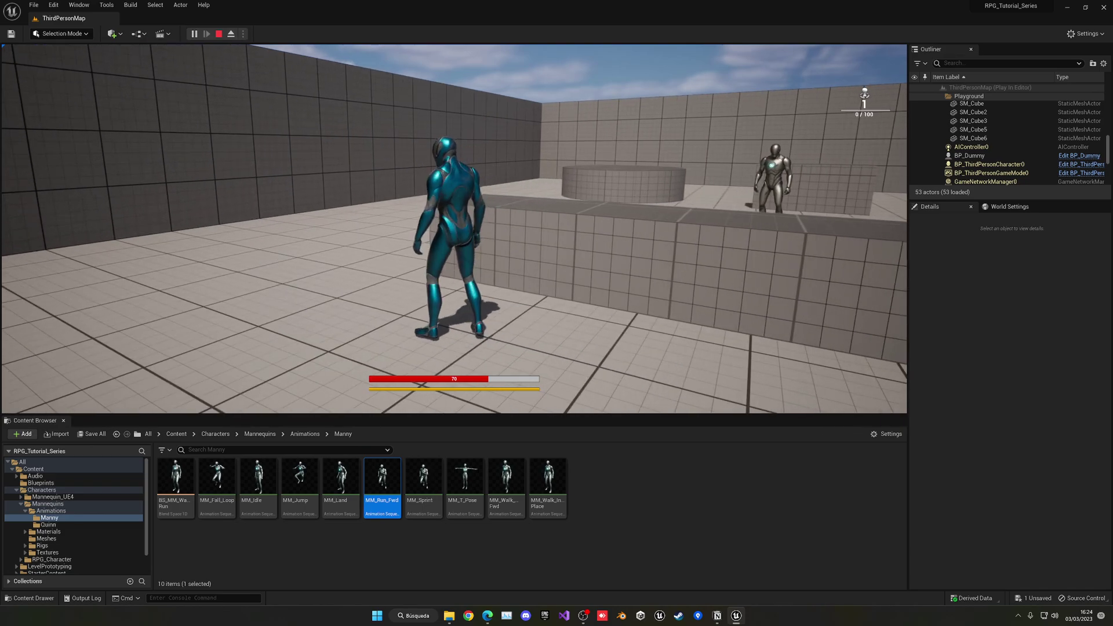
pyautogui.press('w')
pyautogui.press('space')
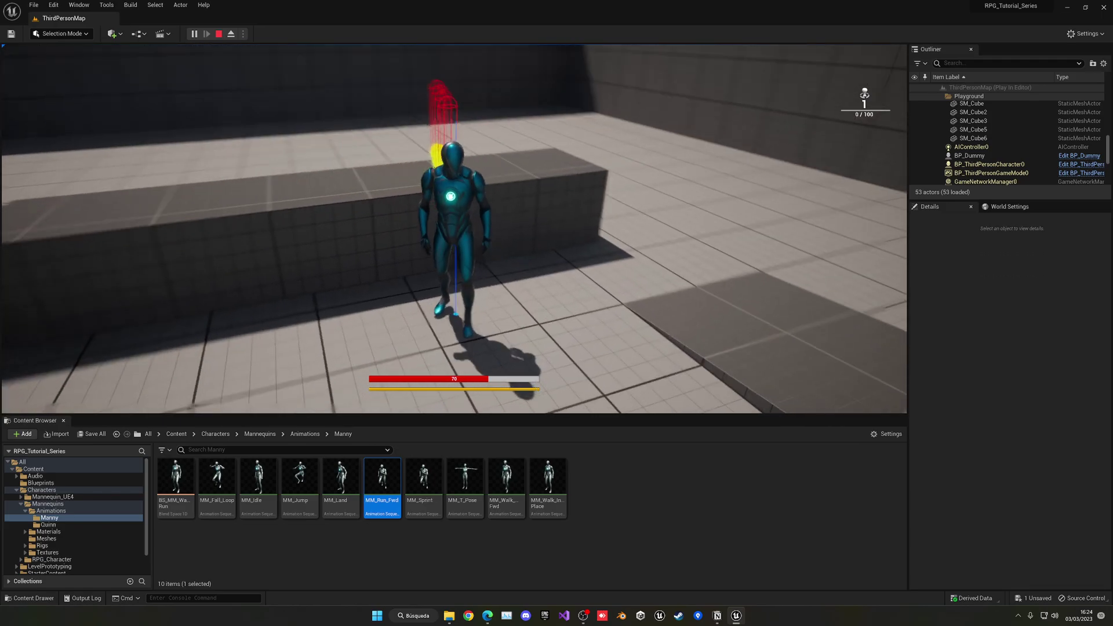
pyautogui.hotkey('shift', 'F1')
pyautogui.press('Escape')
# Step: Open the MM_Sprint animation and stop the playhead at the first footfall, about frame 6
pyautogui.press('s')
pyautogui.moveTo(506, 256); pyautogui.dragTo(241, 252, button='right')
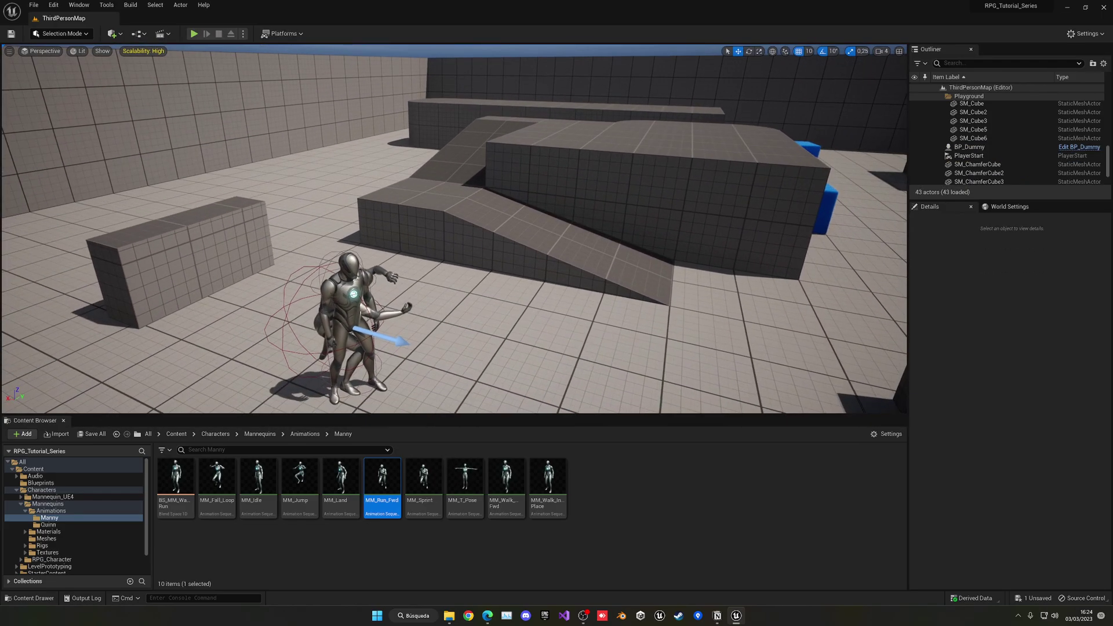
pyautogui.doubleClick(423, 481)
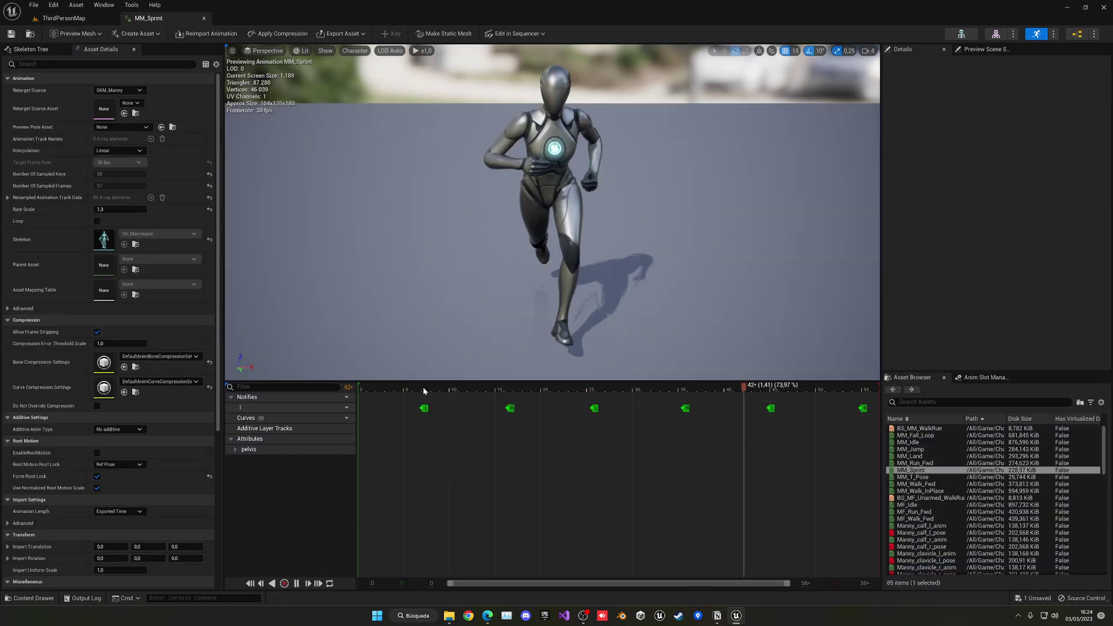
pyautogui.click(421, 388)
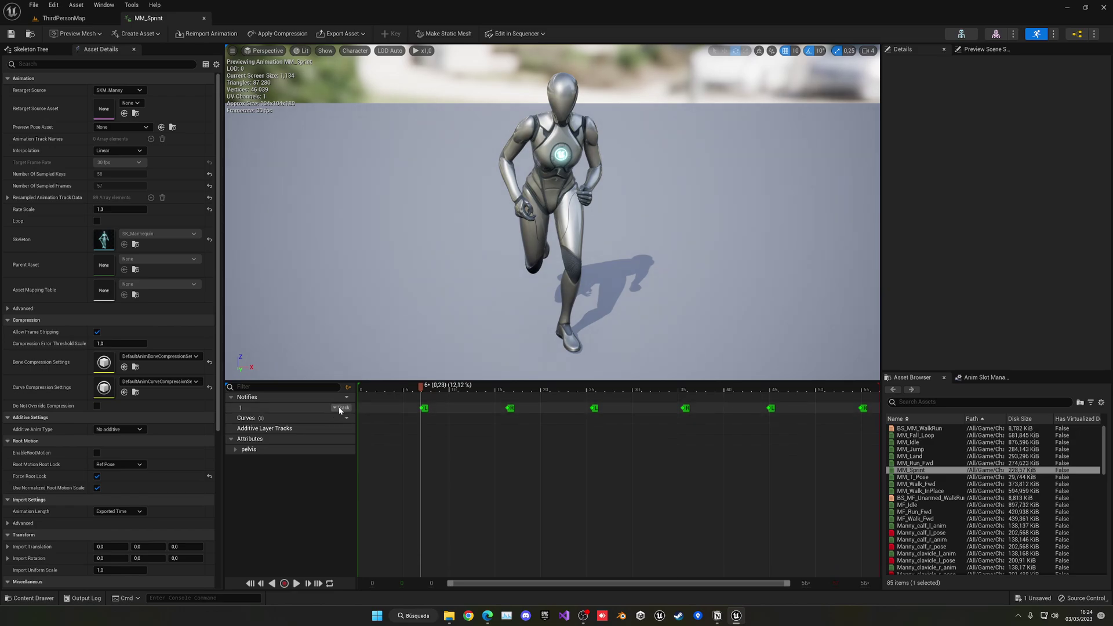
# Step: Add a new notify track named Footsteps to the MM_Sprint animation
pyautogui.click(343, 398)
pyautogui.click(358, 419)
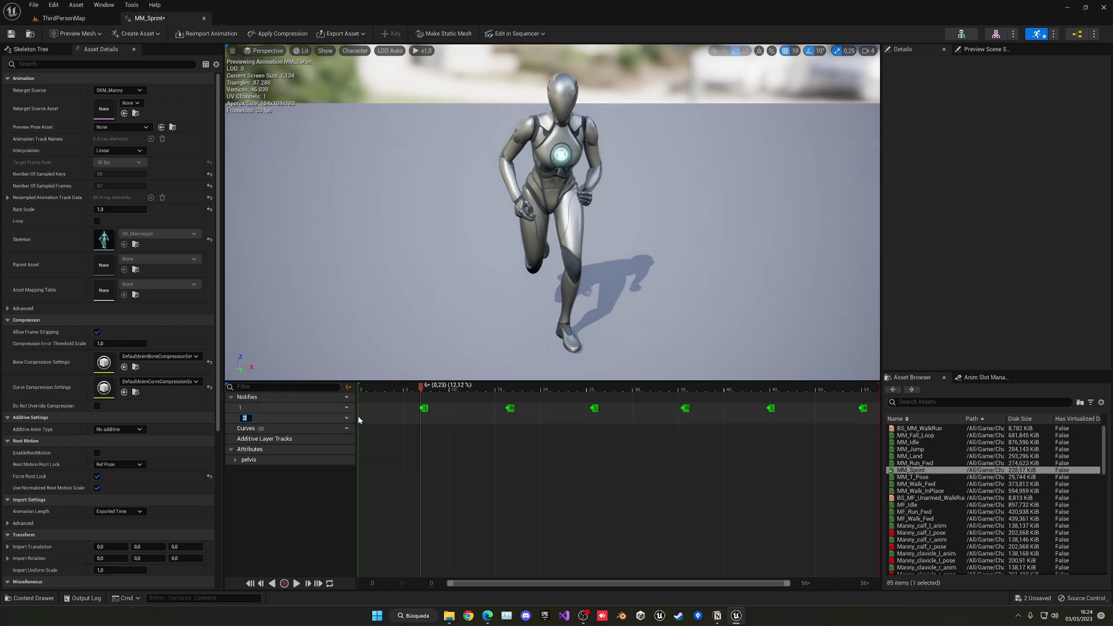
pyautogui.write('Footsteps')
pyautogui.press('Return')
# Step: Paste a copy of the MS_Footstep notify on the Footsteps track and align it with the second footfall, about frame 16
pyautogui.click(507, 417)
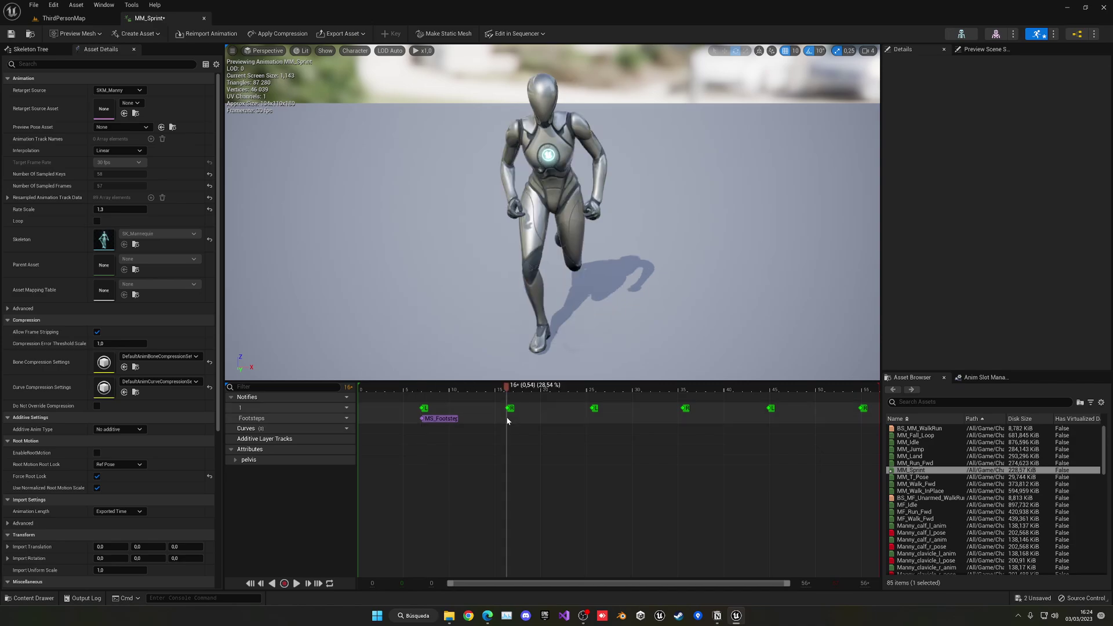
pyautogui.hotkey('ctrl', 'v')
pyautogui.moveTo(386, 419); pyautogui.dragTo(540, 417)
pyautogui.click(555, 390)
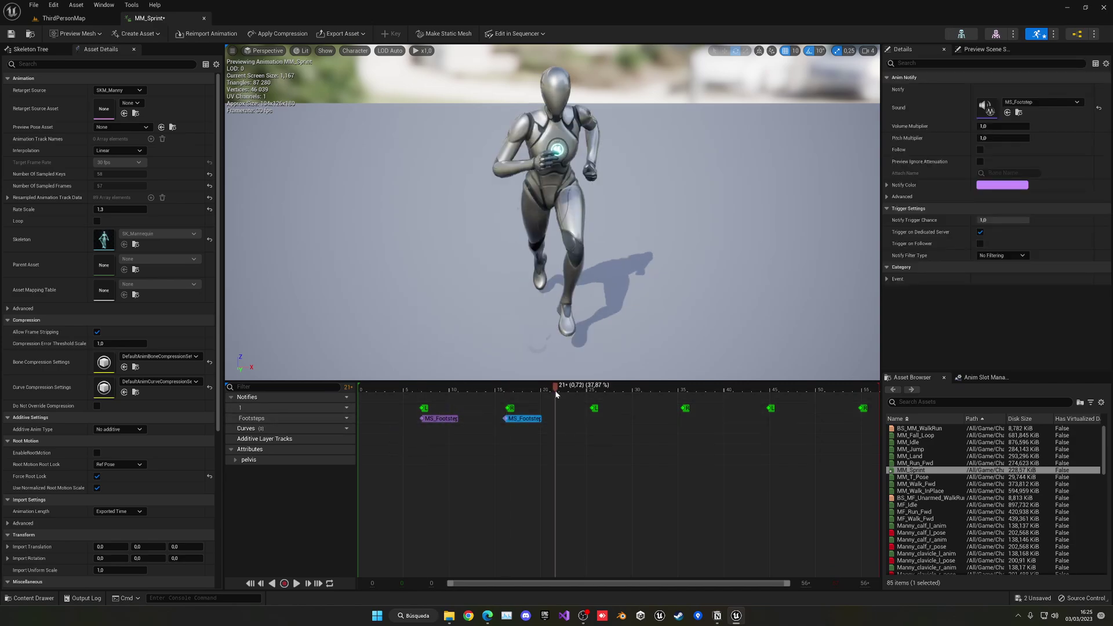
pyautogui.click(564, 419)
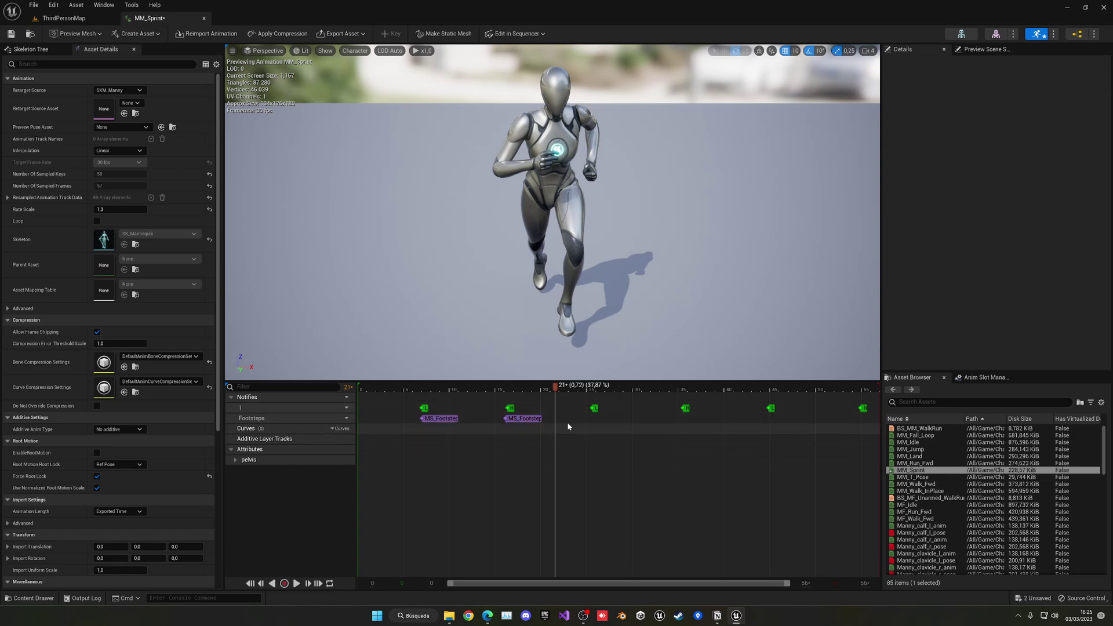
pyautogui.rightClick(576, 423)
pyautogui.moveTo(608, 438)
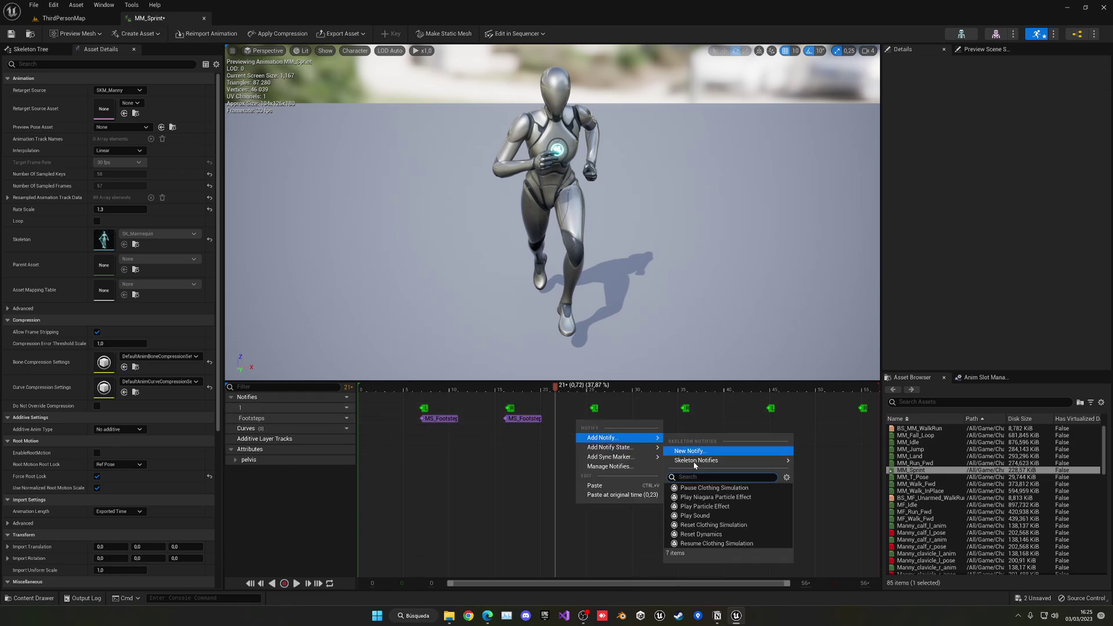
pyautogui.click(704, 516)
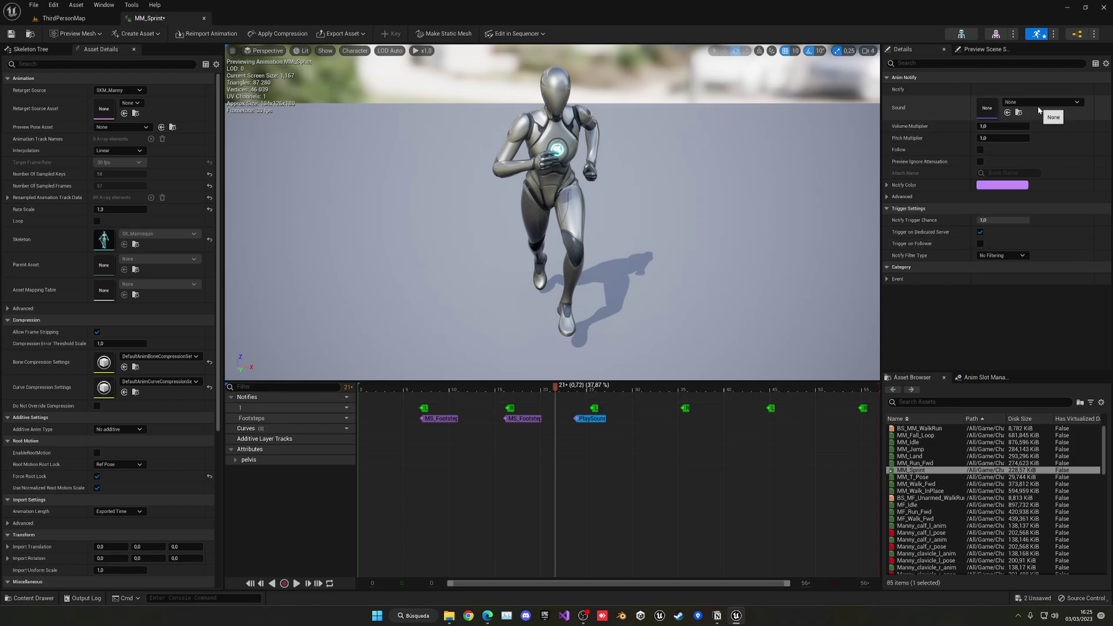
pyautogui.press('Delete')
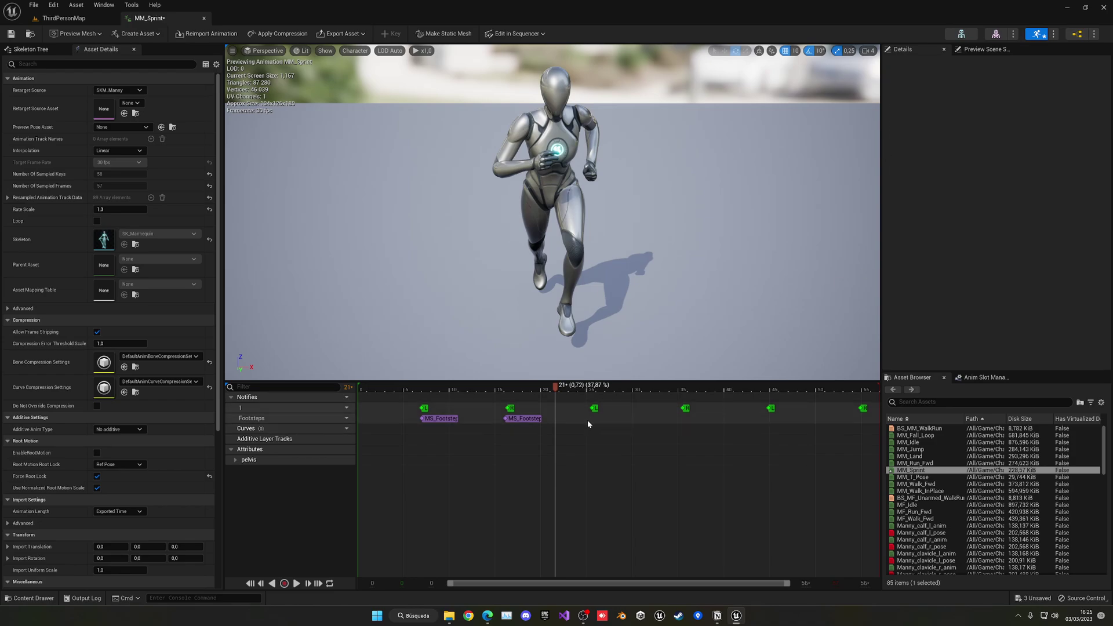
# Step: Paste MS_Footstep notifies at the remaining sprint footfalls, including about frames 44 and 54, and save and close the animation
pyautogui.hotkey('ctrl', 'v')
pyautogui.click(767, 418)
pyautogui.moveTo(383, 421); pyautogui.dragTo(788, 422)
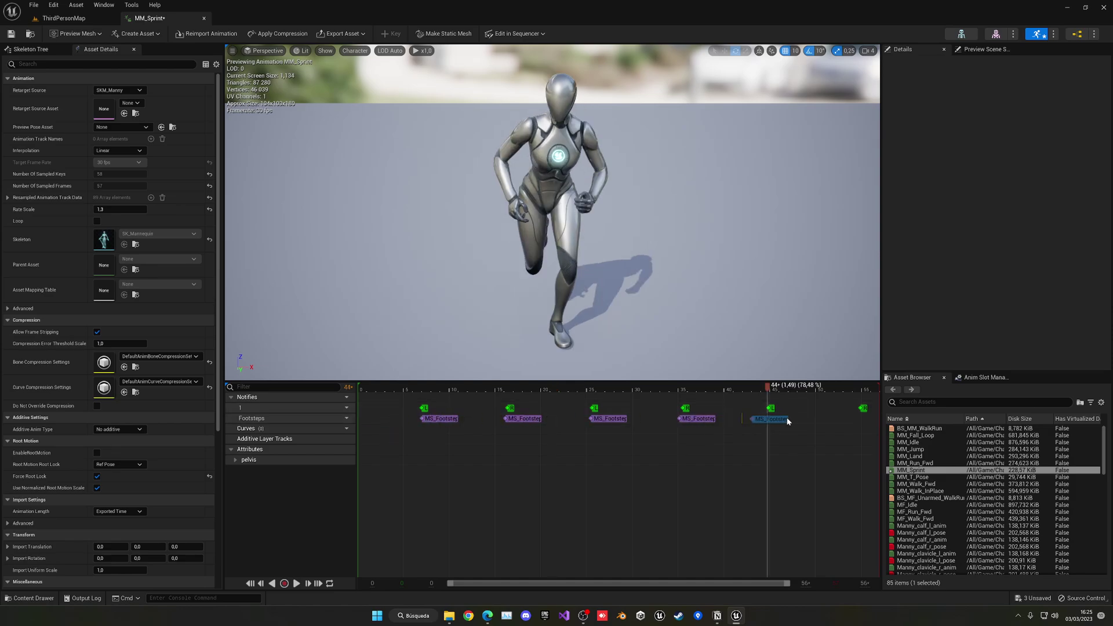
pyautogui.click(857, 416)
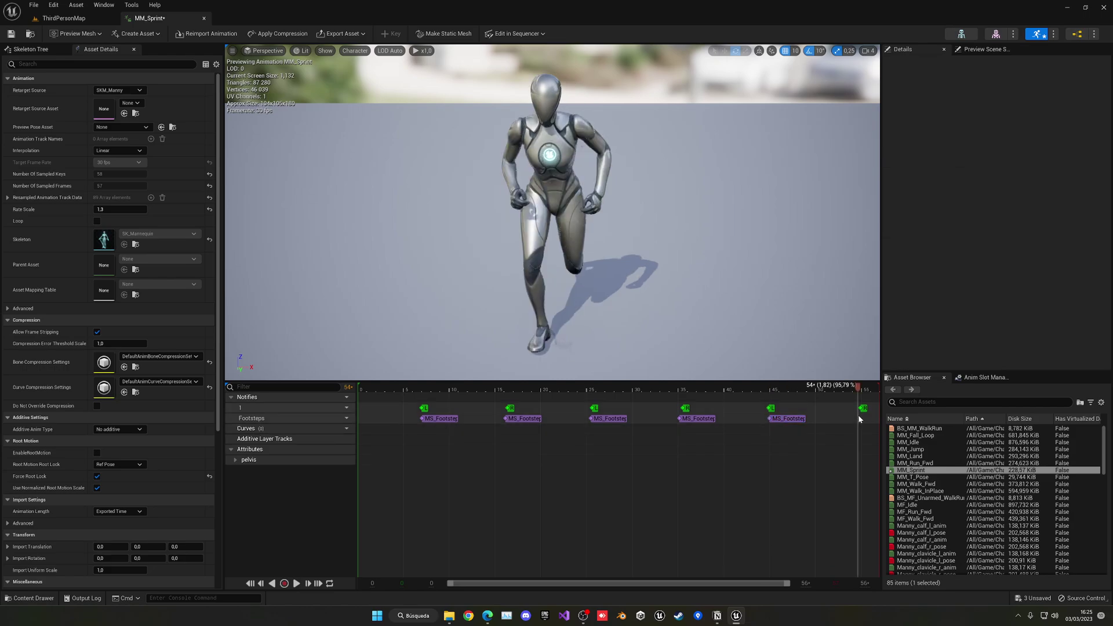
pyautogui.hotkey('ctrl', 'v')
pyautogui.moveTo(376, 418); pyautogui.dragTo(870, 420)
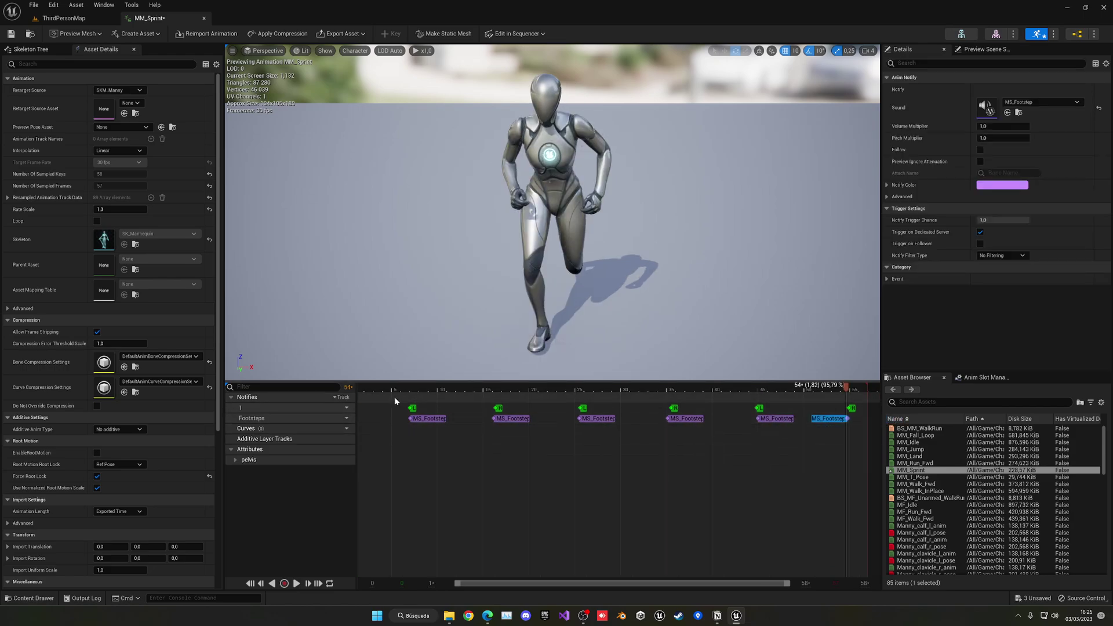
pyautogui.middleClick(162, 21)
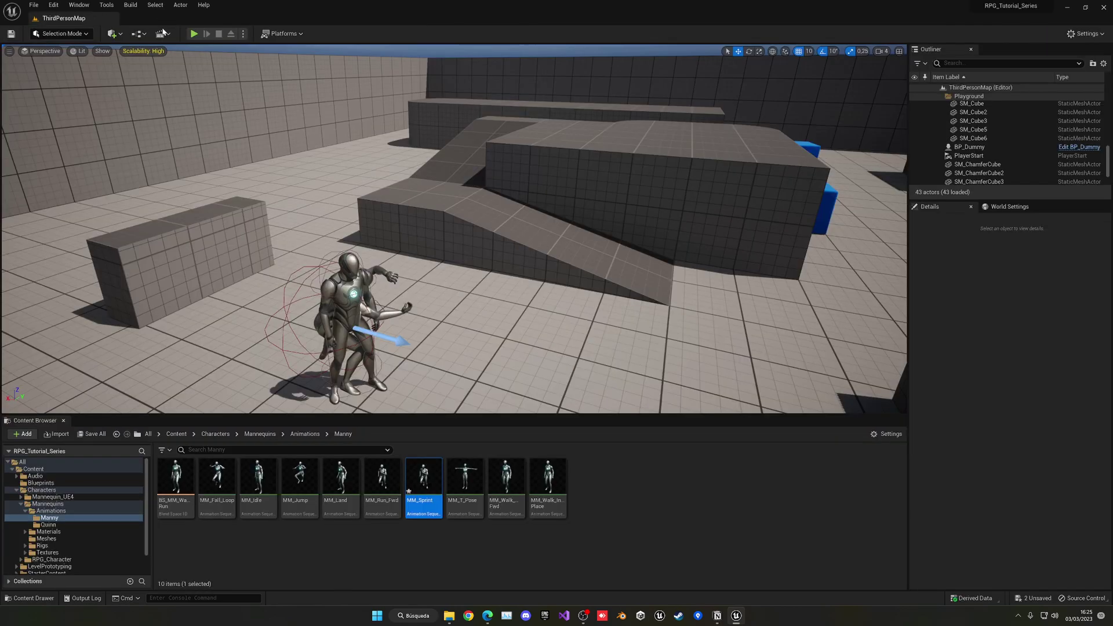
pyautogui.click(463, 530)
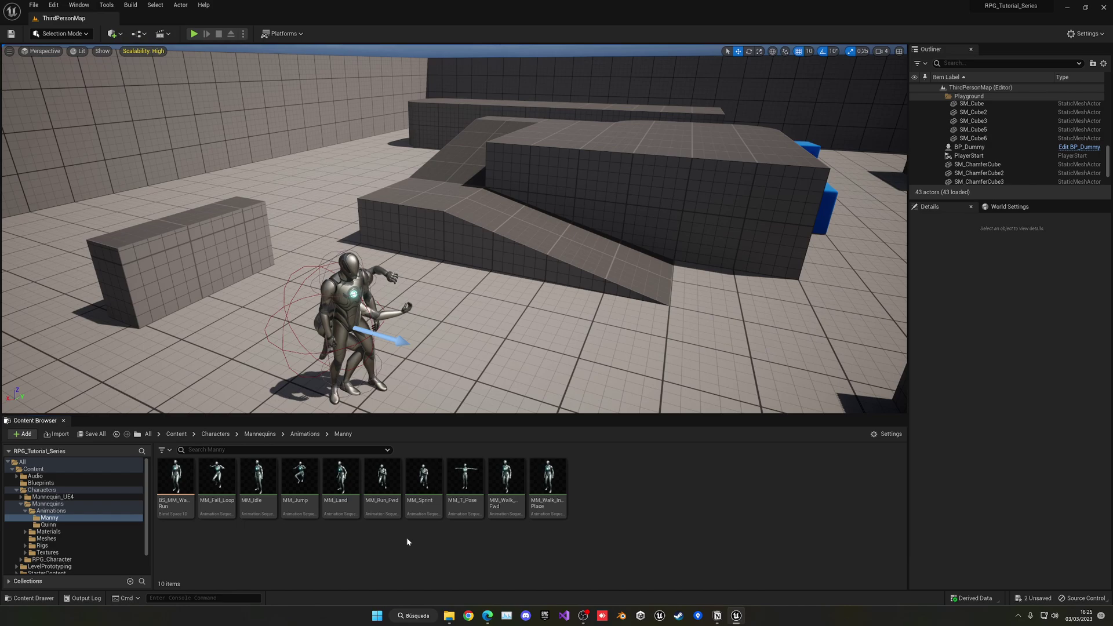
# Step: Open the MM_Land animation and stop the playhead at the landing impact, between frames 1 and 2
pyautogui.doubleClick(341, 481)
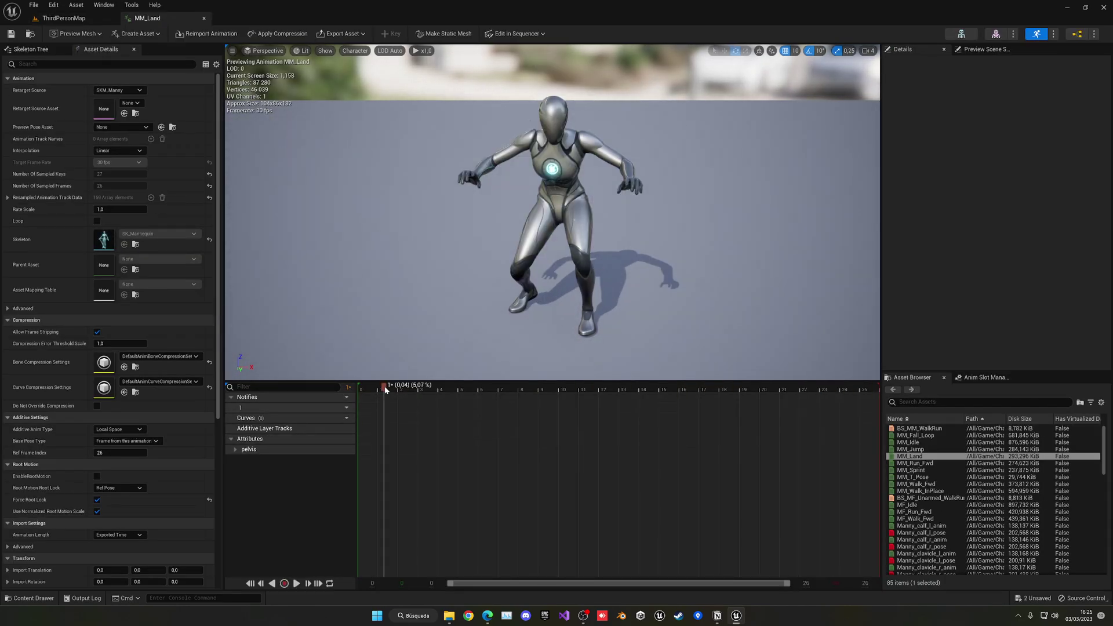
pyautogui.click(366, 385)
pyautogui.moveTo(366, 386); pyautogui.dragTo(394, 389)
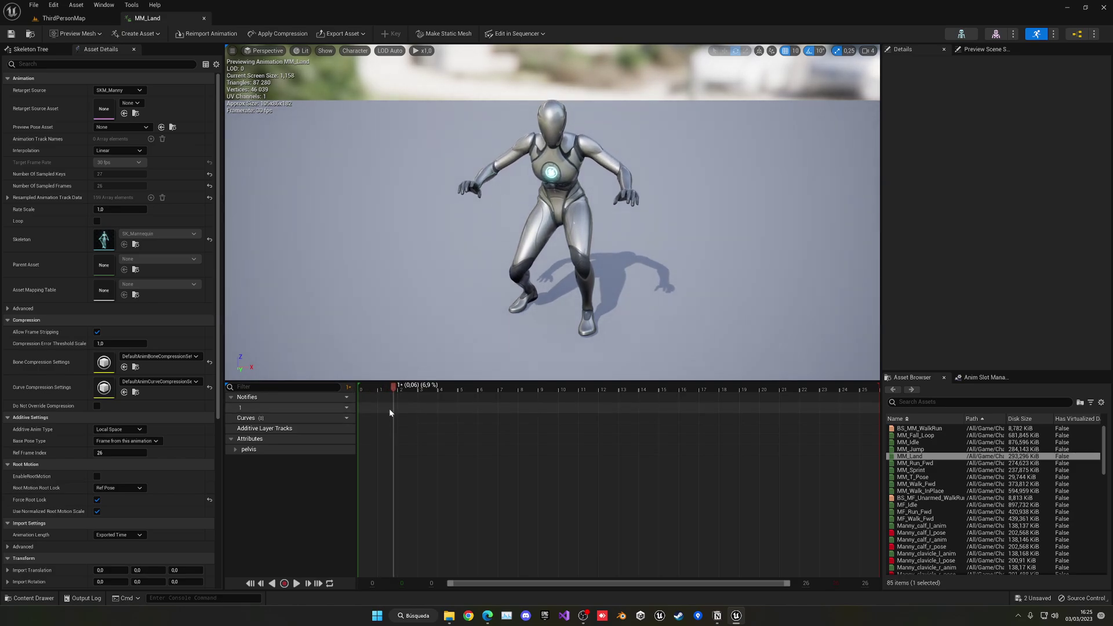
# Step: Add a notify track named Land to MM_Land and place a Play Sound notify on it at about frame 2
pyautogui.click(340, 398)
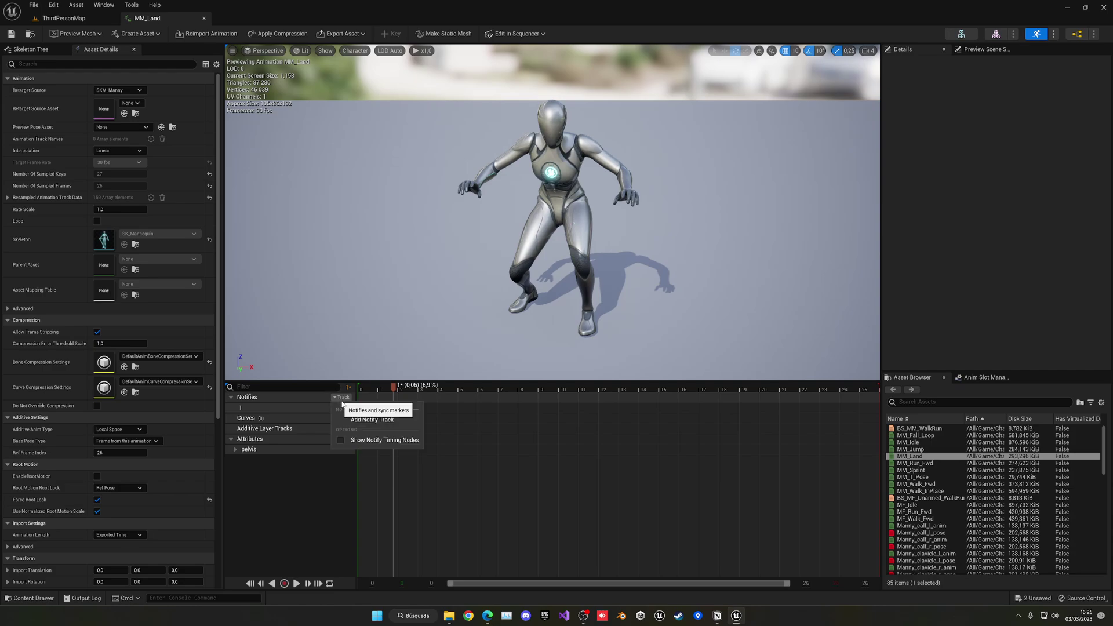
pyautogui.click(356, 418)
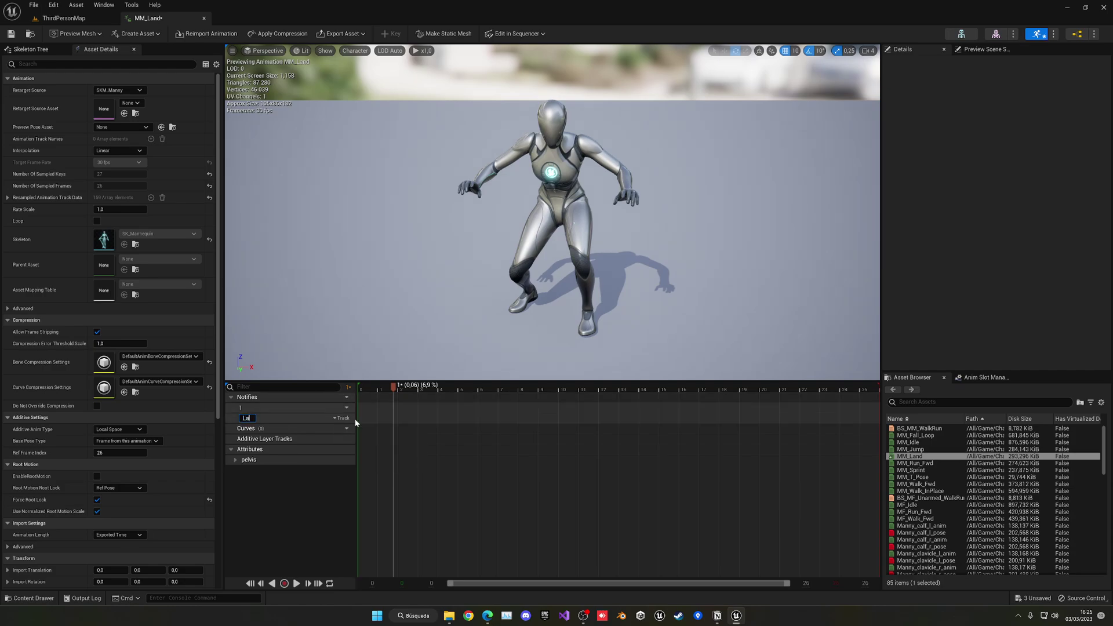
pyautogui.rightClick(395, 419)
pyautogui.moveTo(429, 437)
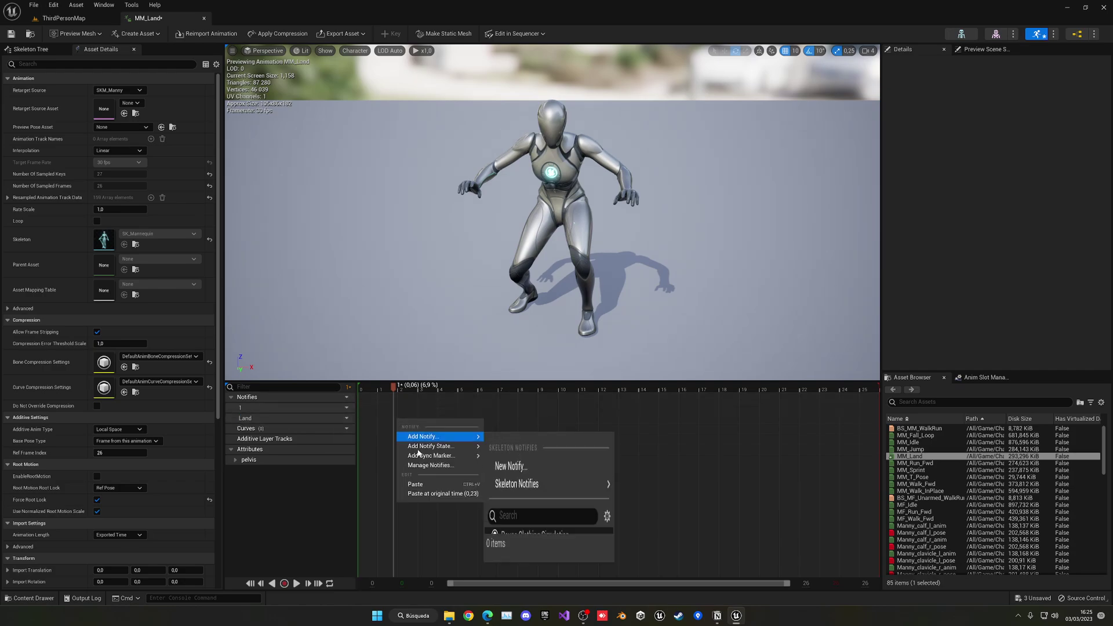
pyautogui.click(515, 514)
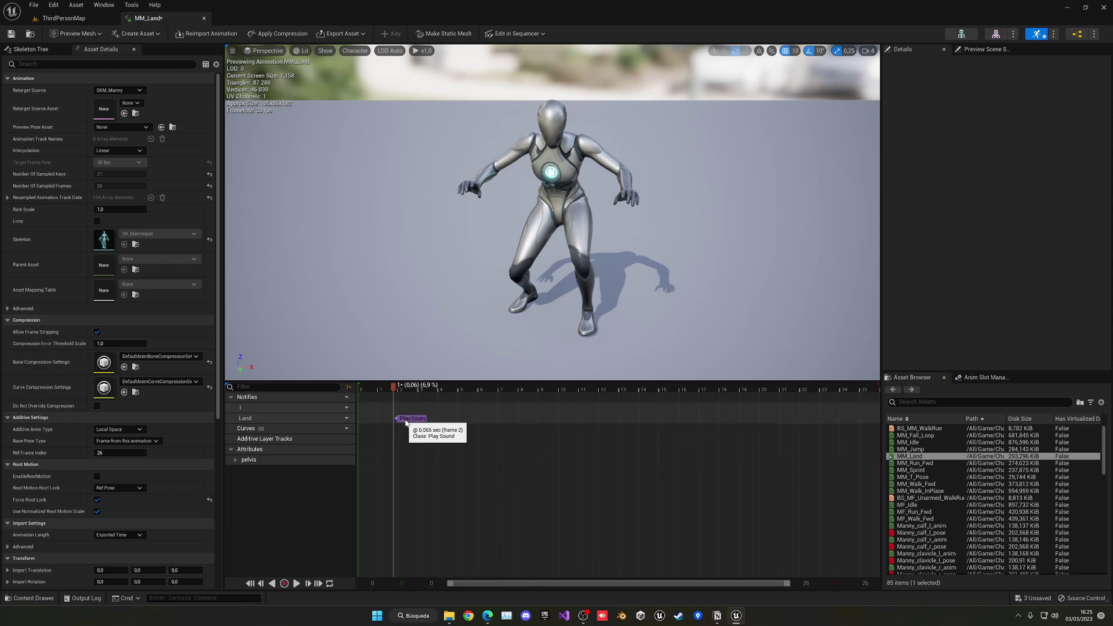
# Step: Align the landing notify with the playhead, assign it MS_Footstep with a volume multiplier of 1.3, and save the animation
pyautogui.click(399, 419)
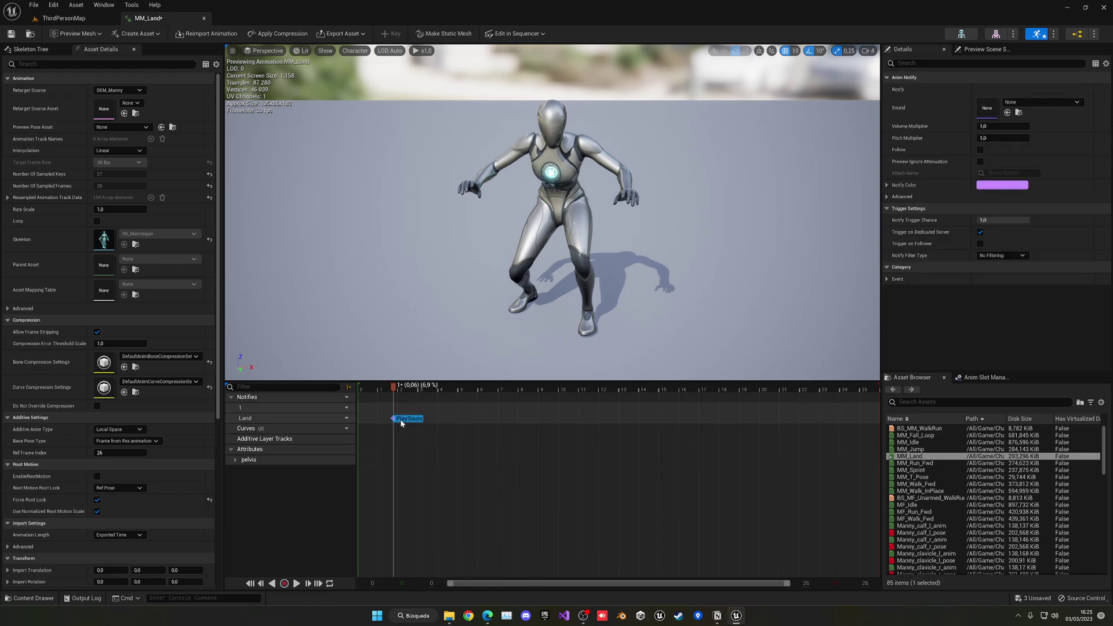
pyautogui.click(1015, 103)
pyautogui.write('ms')
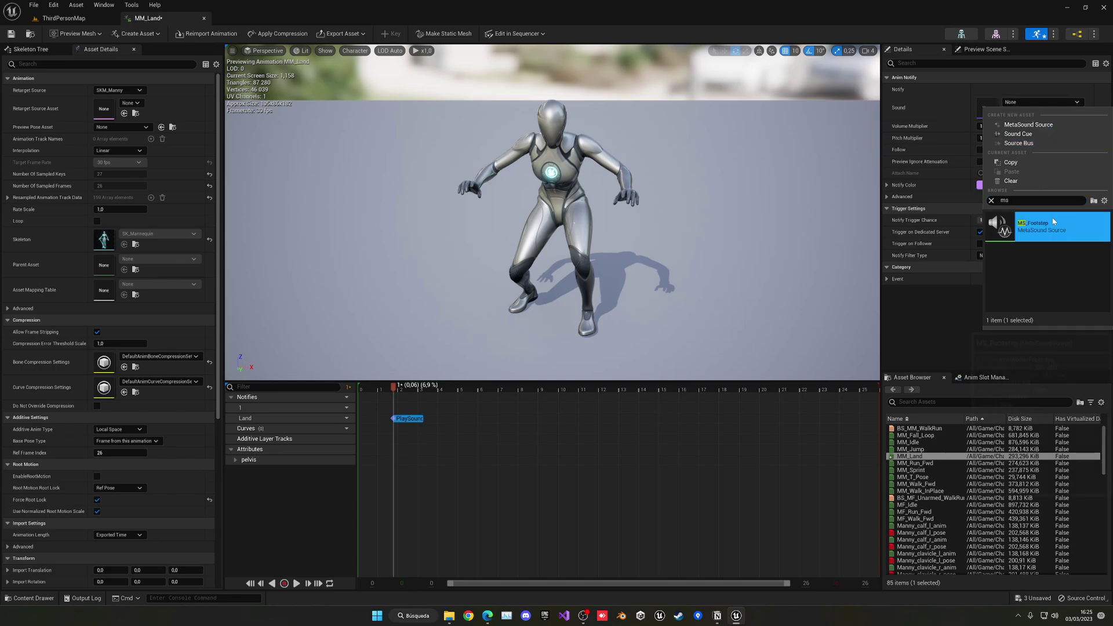
pyautogui.click(1035, 226)
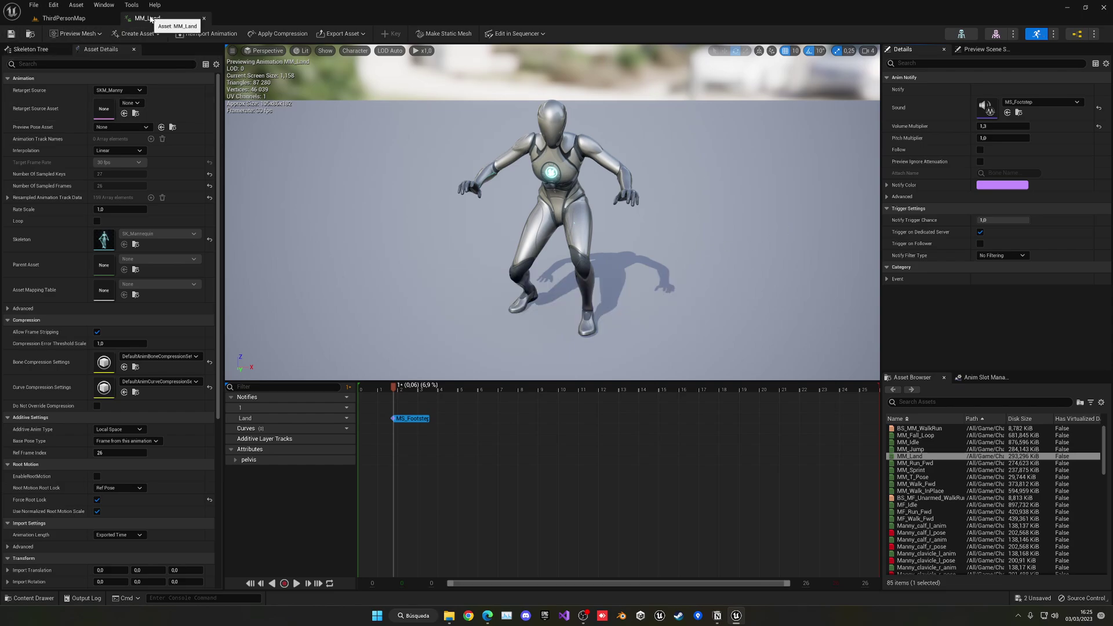
# Step: Close the landing animation and play-test the level by running and jumping to check the landing sound, ending the session after that
pyautogui.click(204, 18)
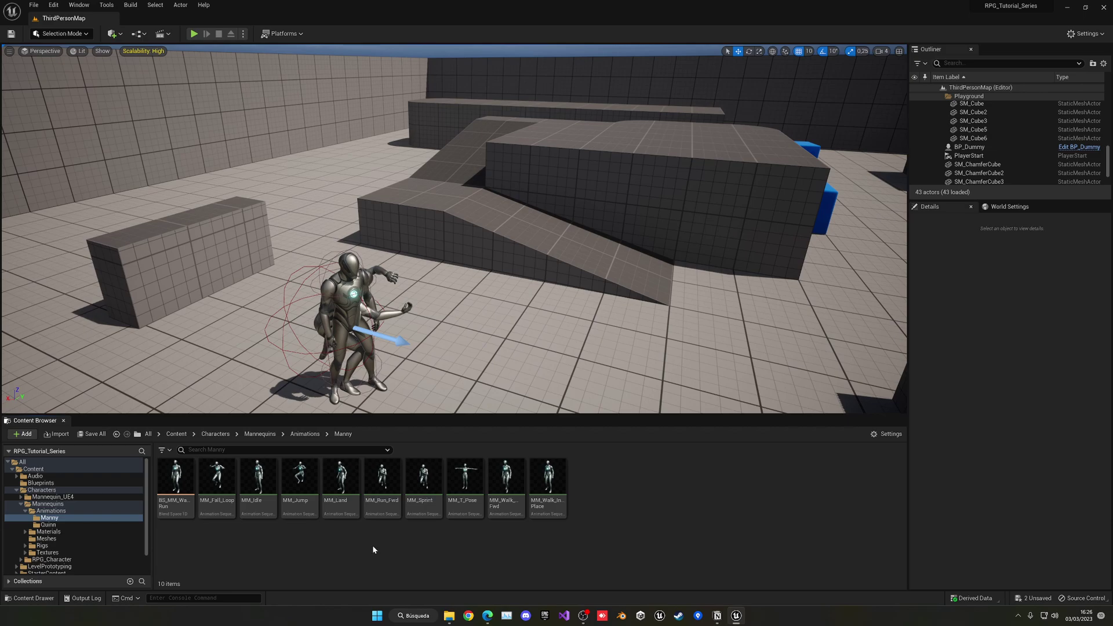
pyautogui.click(305, 434)
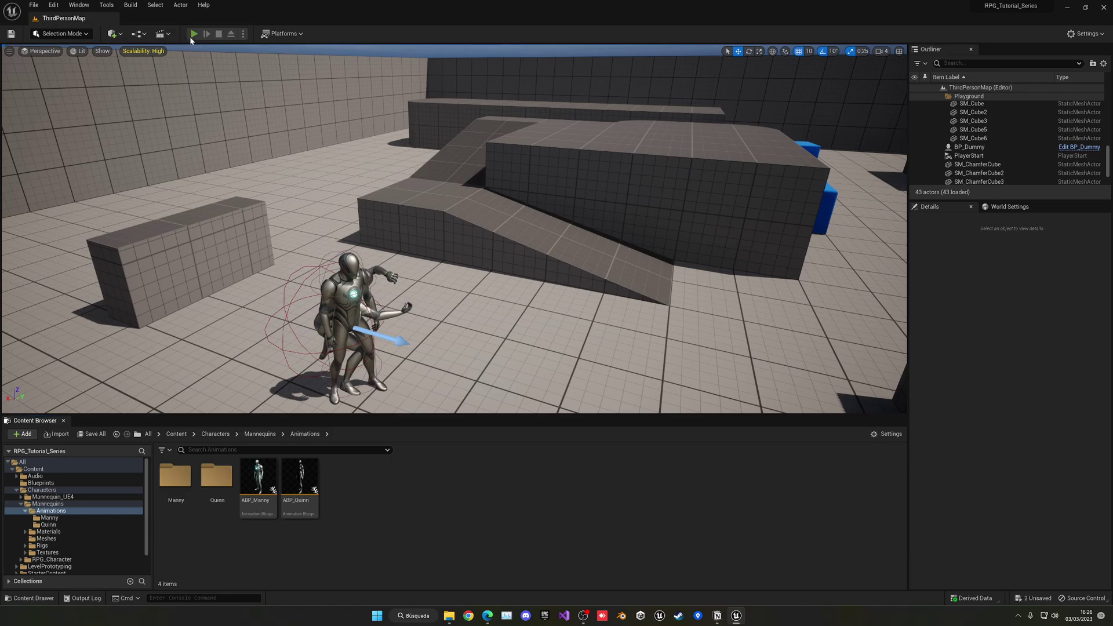
pyautogui.click(194, 34)
pyautogui.press('w')
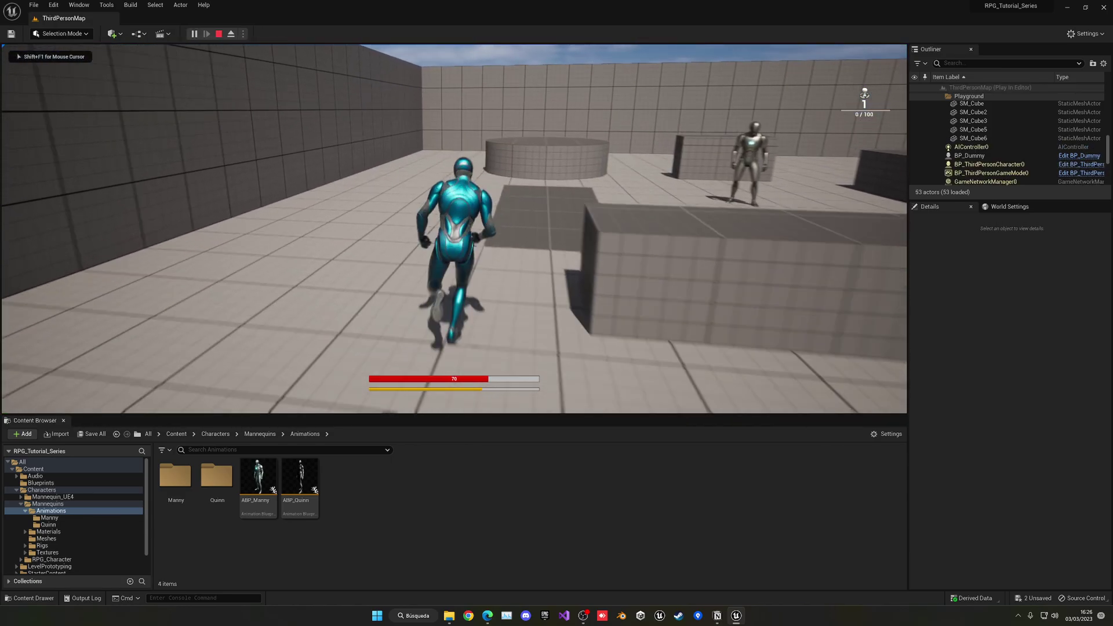
pyautogui.press('space')
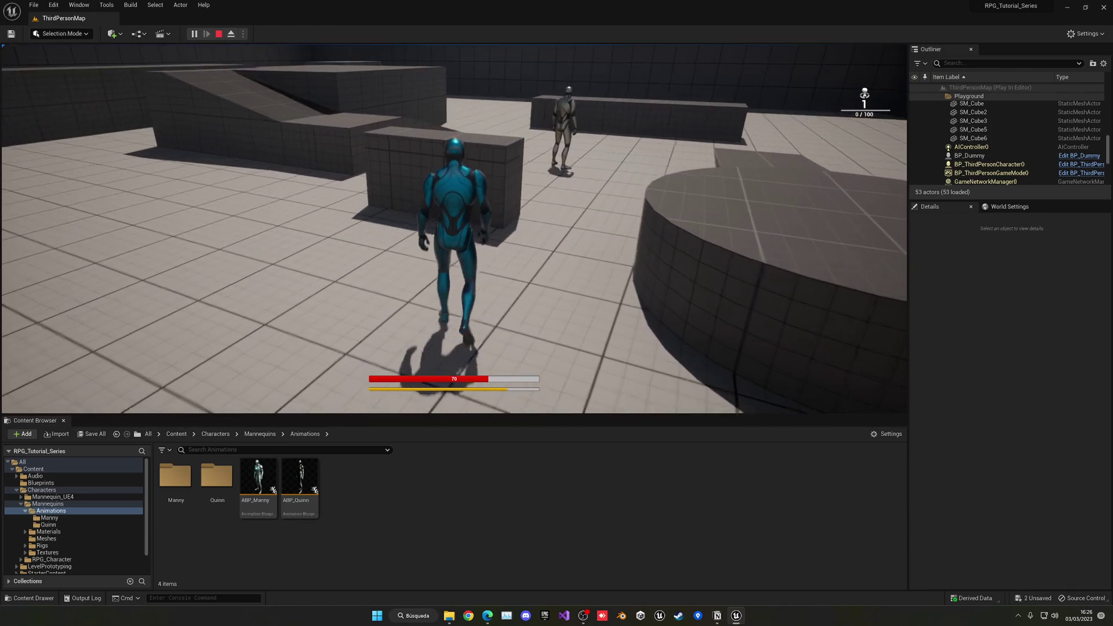
pyautogui.press('Escape')
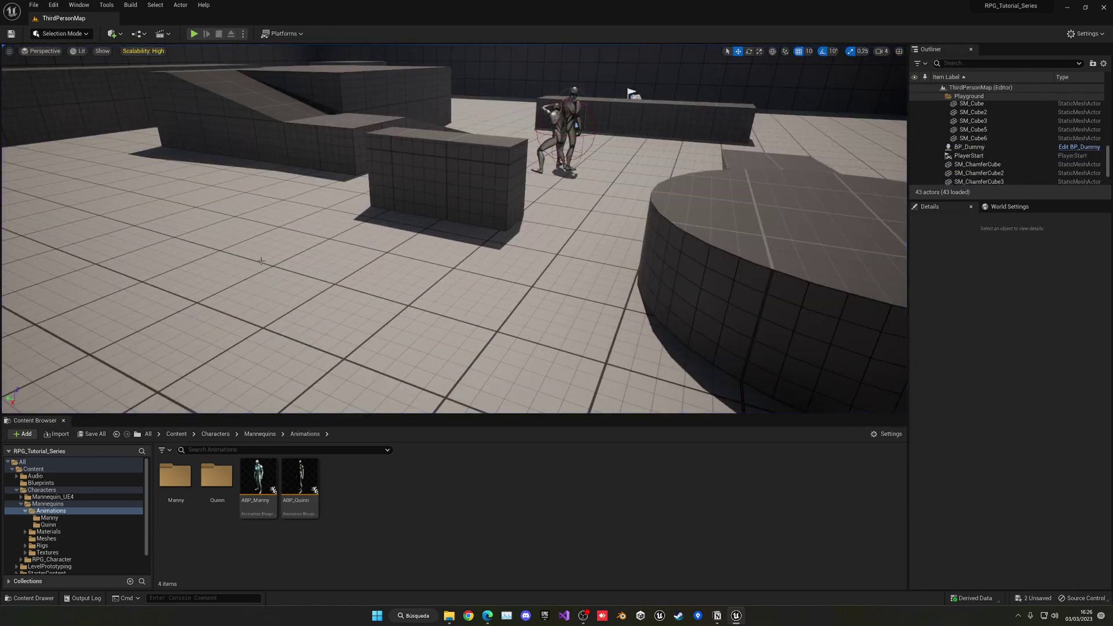
# Step: Open the VaultOver animation from the Vaulting folder inside the RPG_Character animations
pyautogui.click(225, 436)
pyautogui.doubleClick(258, 477)
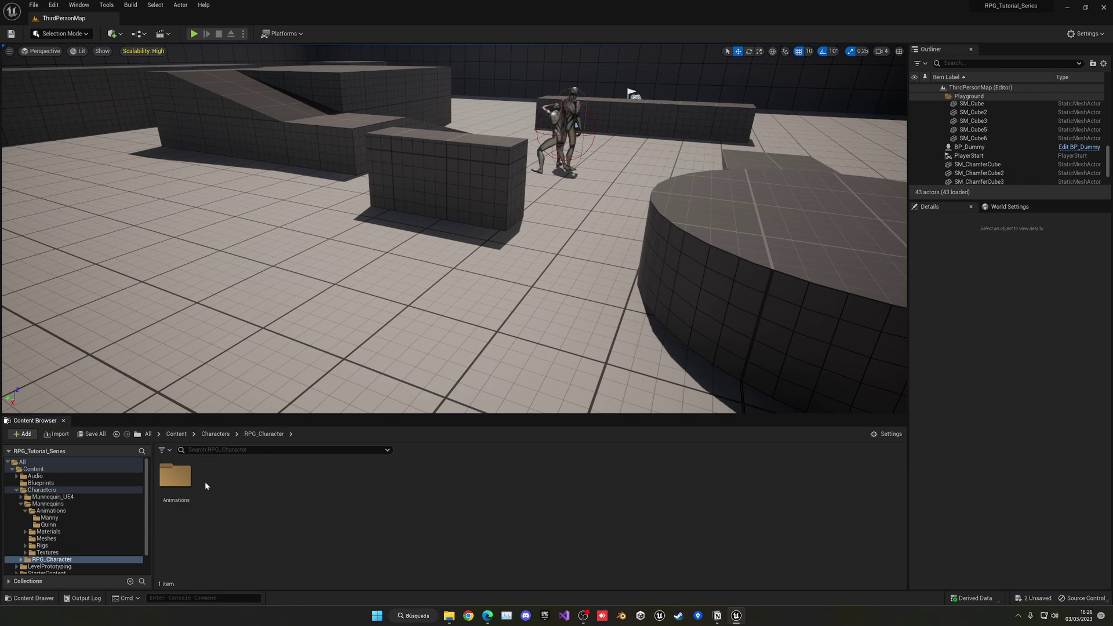
pyautogui.doubleClick(175, 476)
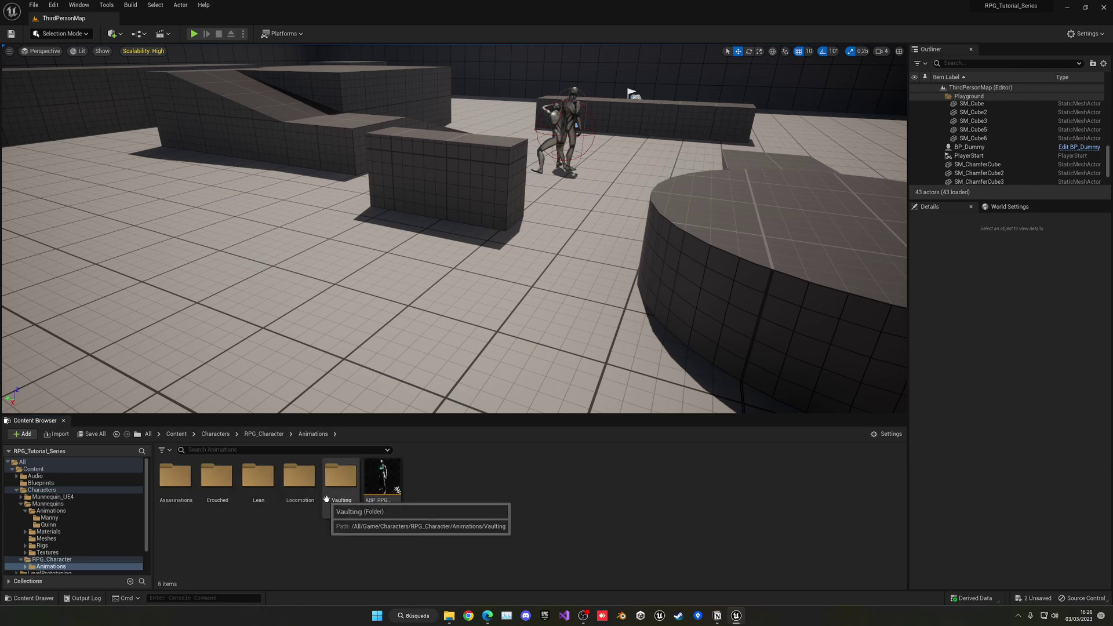
pyautogui.doubleClick(340, 479)
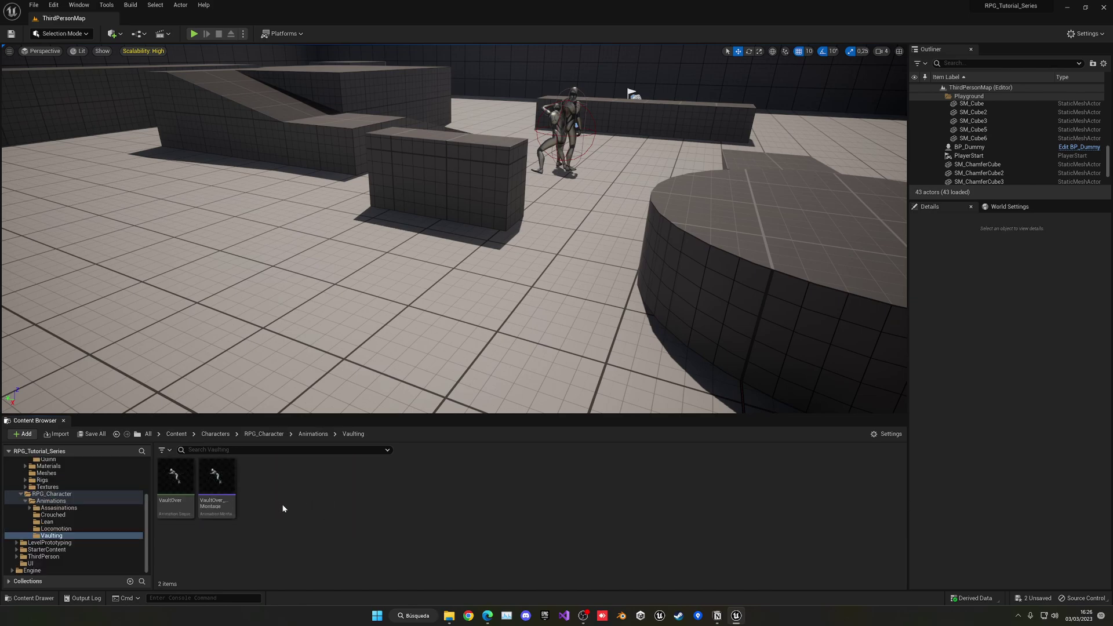
pyautogui.click(181, 501)
pyautogui.doubleClick(181, 501)
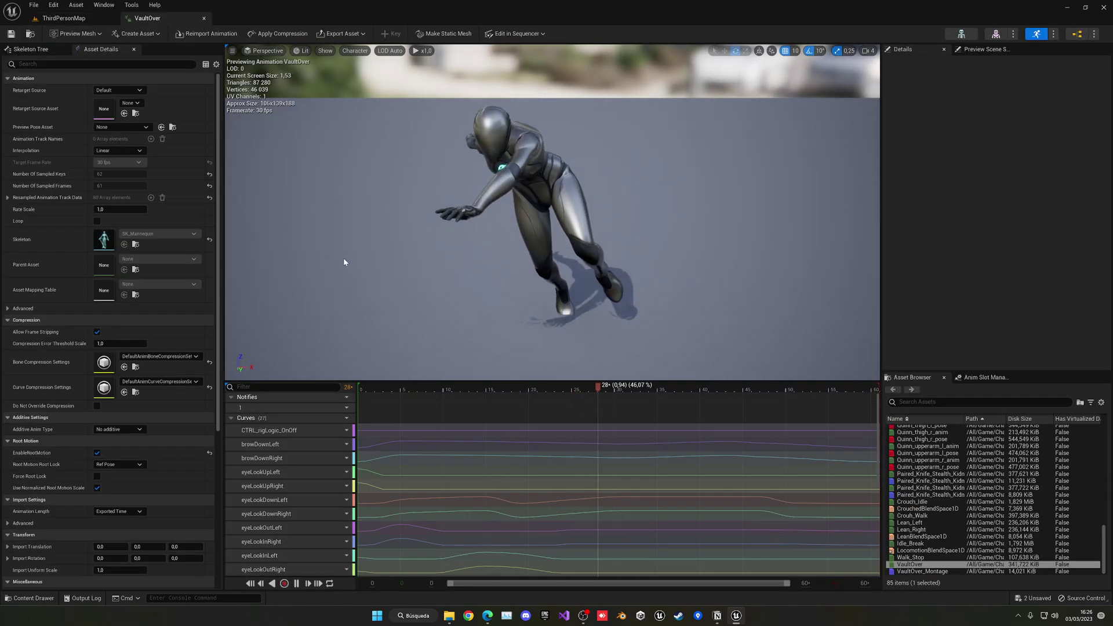
# Step: Collapse the VaultOver curves and stop the playhead where the hands reach down in the vault, about frame 13
pyautogui.click(232, 418)
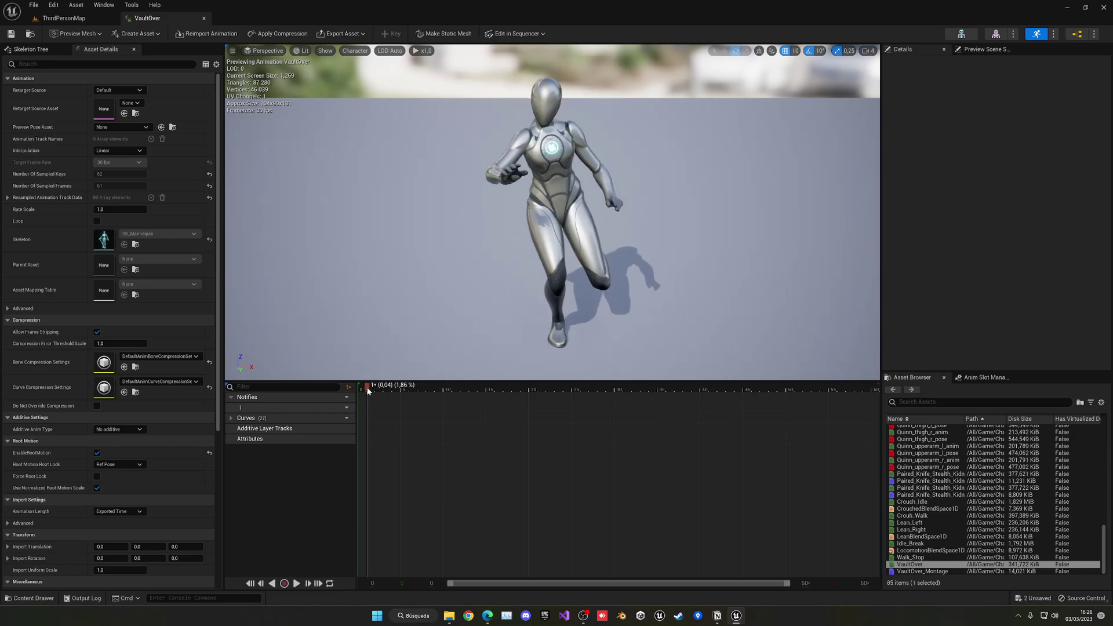
pyautogui.moveTo(397, 327); pyautogui.dragTo(575, 267, button='right')
pyautogui.press('s')
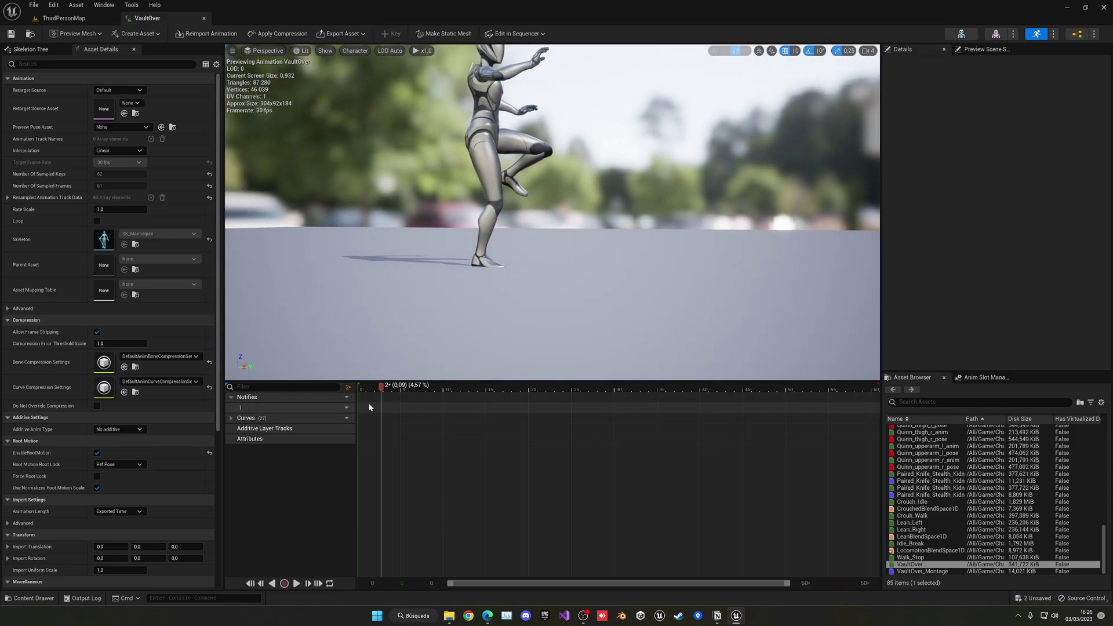
pyautogui.moveTo(371, 389); pyautogui.dragTo(476, 386)
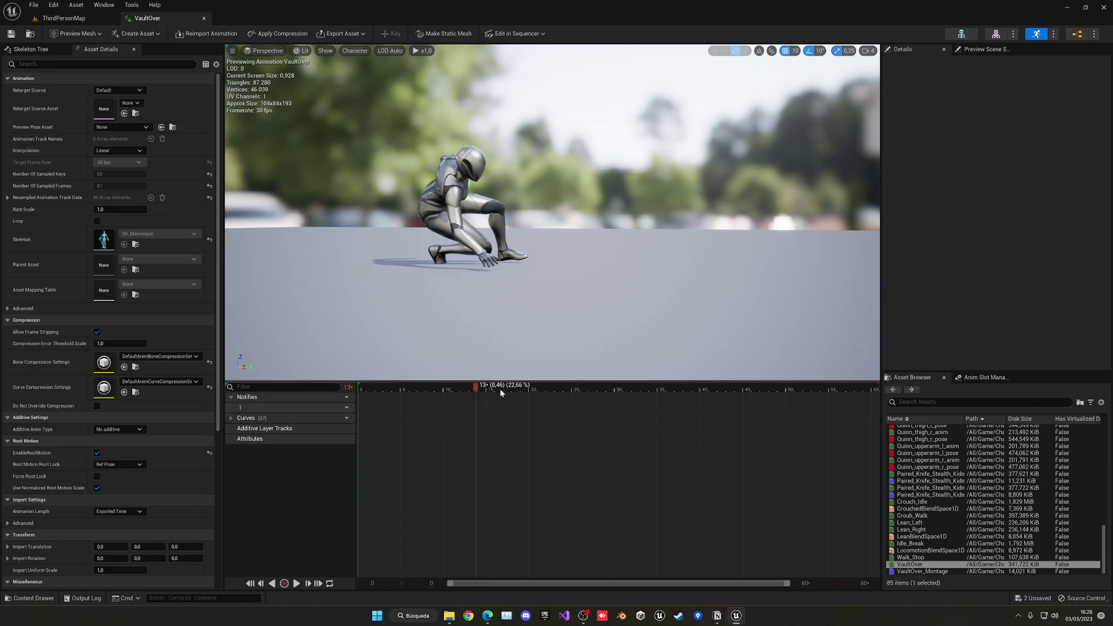
# Step: Add a Play Sound notify at the playhead in VaultOver, assign it MS_Footstep, and set its volume multiplier to 1.3
pyautogui.rightClick(475, 397)
pyautogui.press('Escape')
pyautogui.rightClick(477, 412)
pyautogui.moveTo(511, 430)
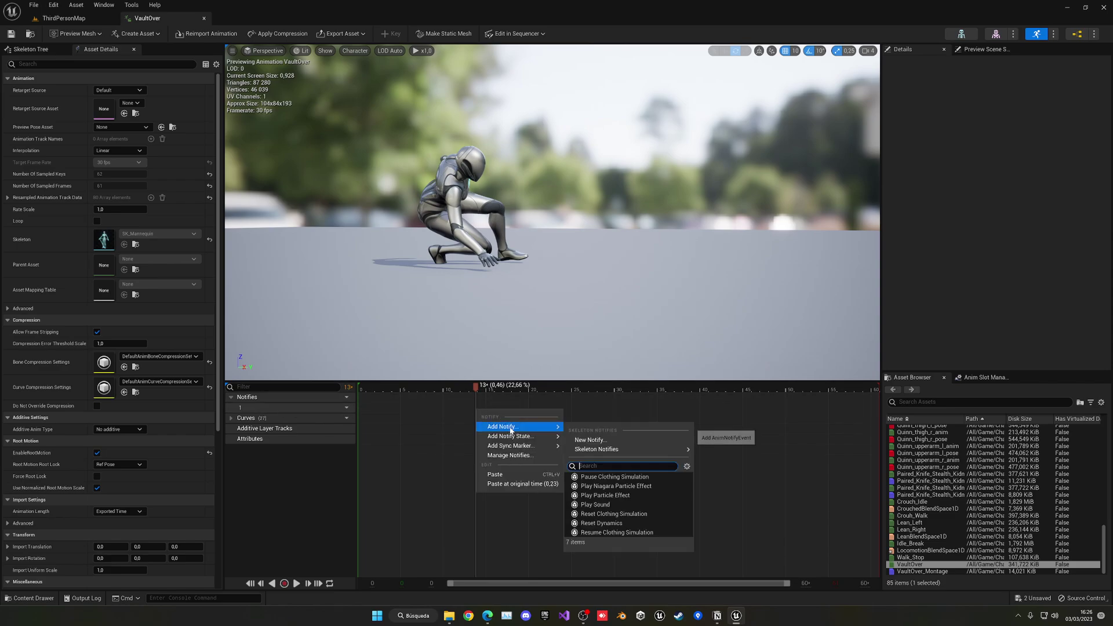
pyautogui.click(615, 503)
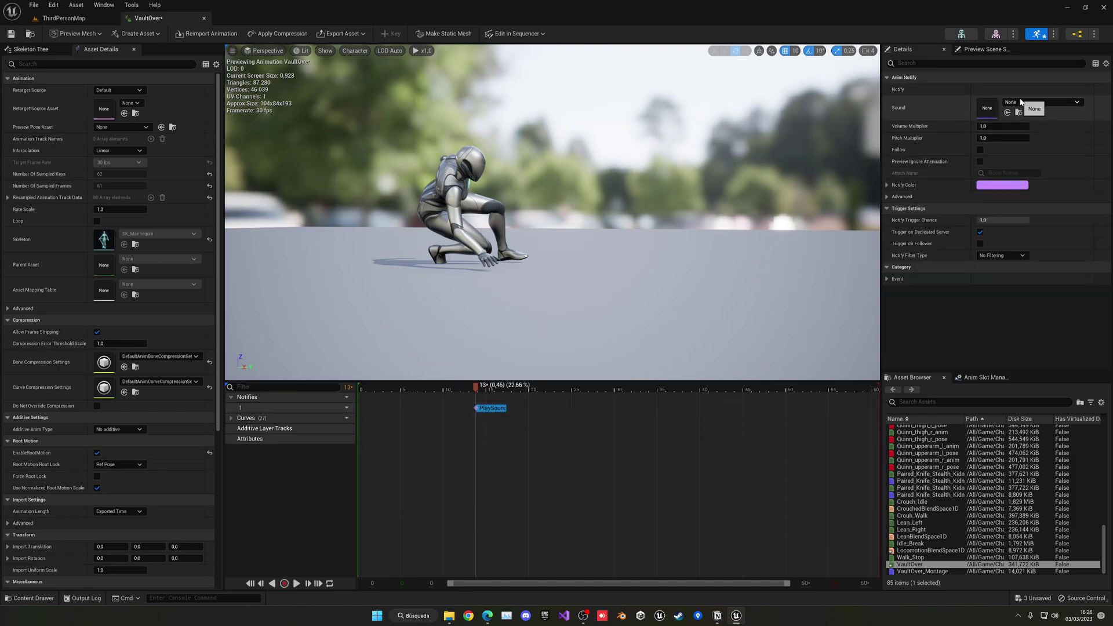
pyautogui.click(1021, 102)
pyautogui.write('ms')
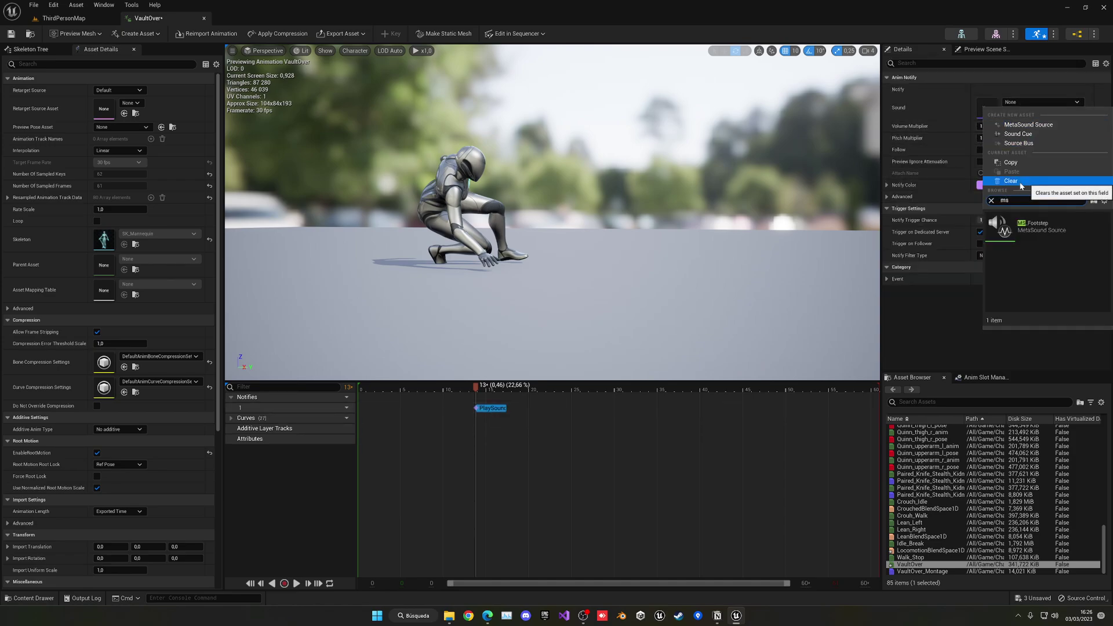
pyautogui.click(1039, 231)
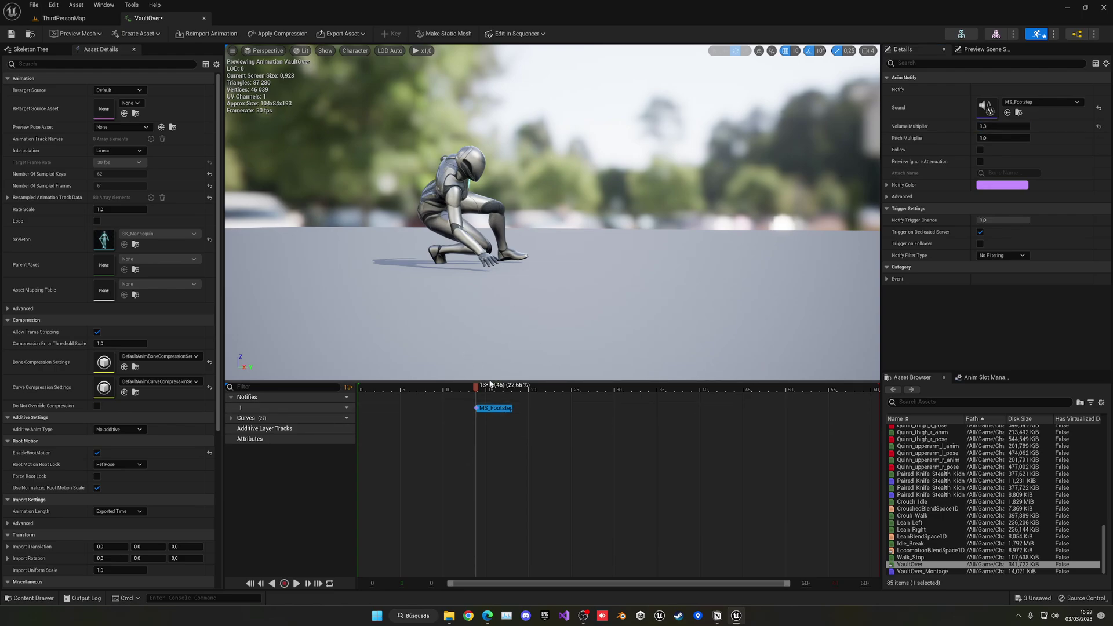
# Step: Paste copies of the MS_Footstep notify at the vault's foot contacts, one near frame 21 and two close together around frame 46
pyautogui.moveTo(480, 390); pyautogui.dragTo(759, 394)
pyautogui.click(538, 406)
pyautogui.hotkey('ctrl', 'v')
pyautogui.hotkey('ctrl', 'v')
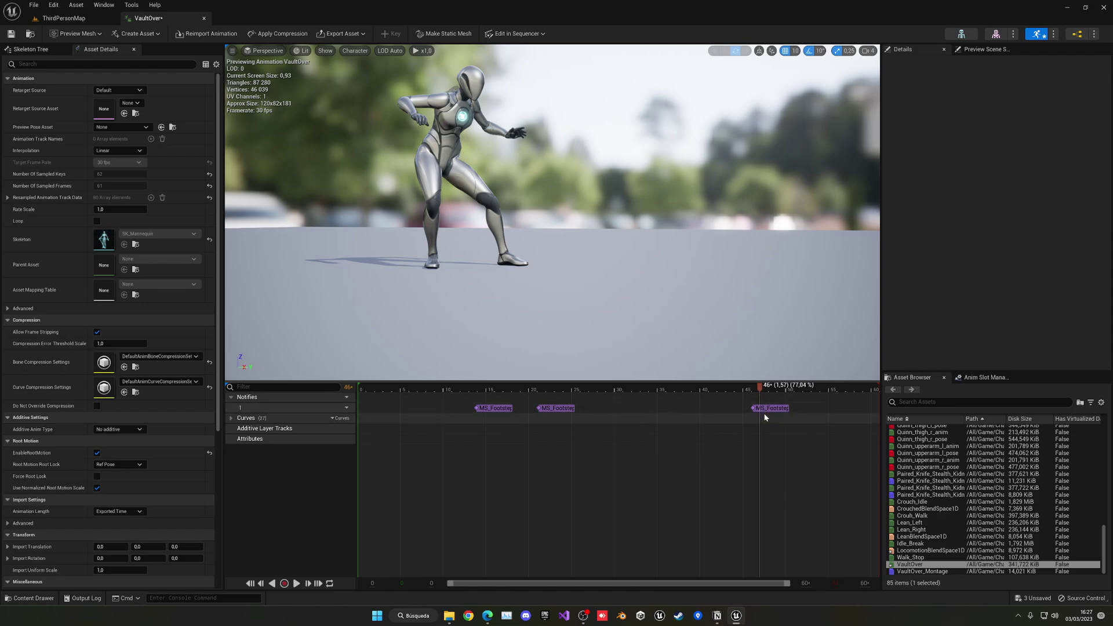
pyautogui.click(762, 411)
pyautogui.click(796, 412)
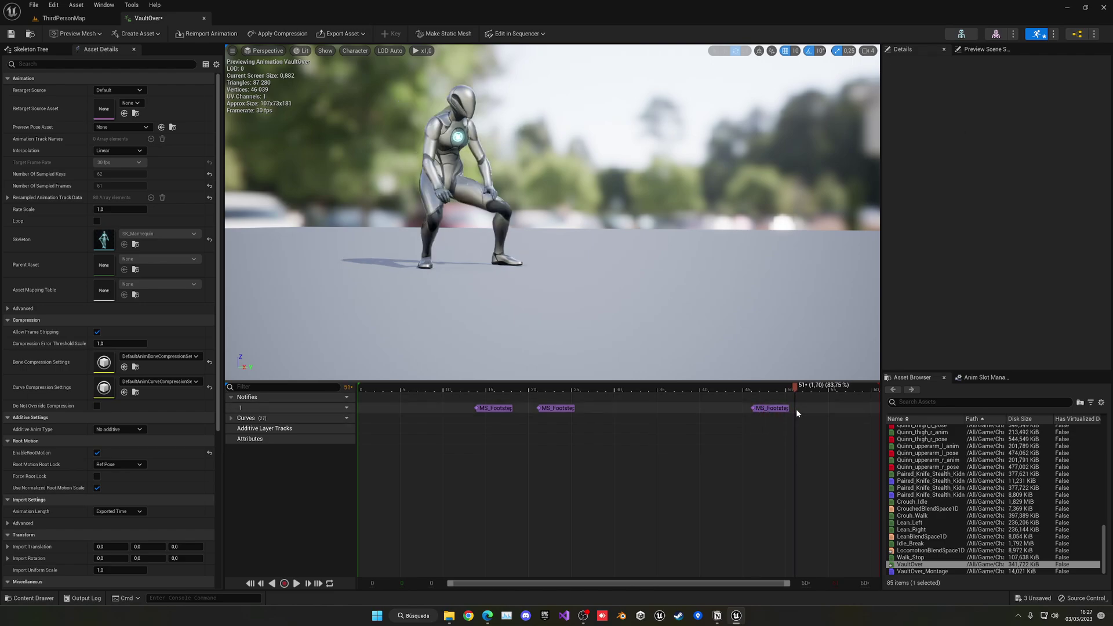
pyautogui.doubleClick(794, 409)
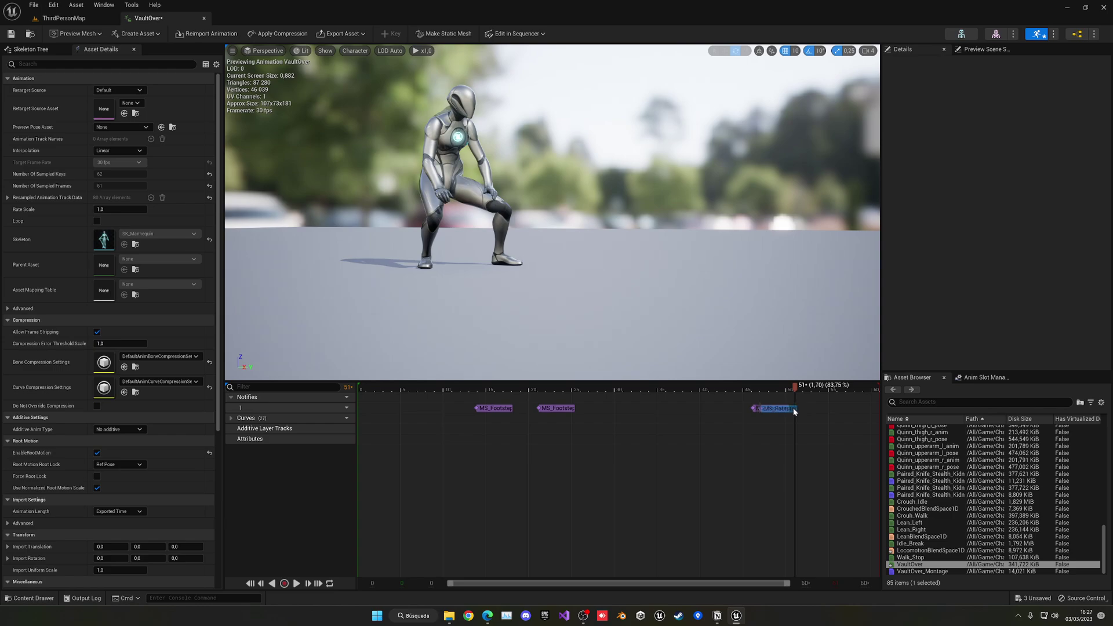
pyautogui.click(794, 409)
pyautogui.click(755, 387)
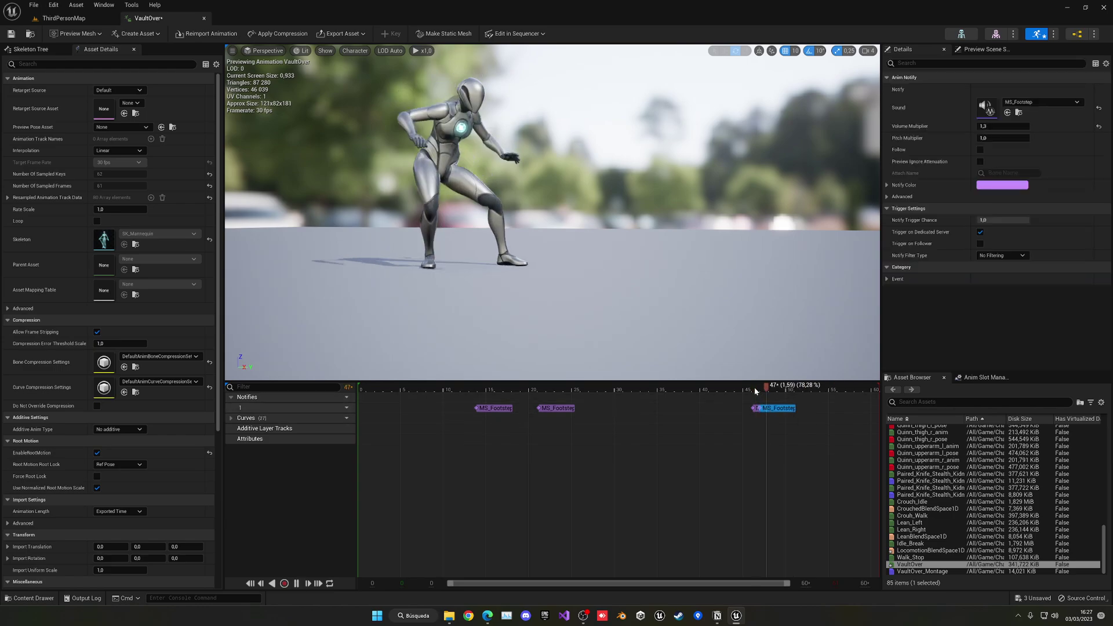
# Step: Preview the vault animation from near its start to check the notifies, save it, and close the VaultOver editor
pyautogui.click(398, 387)
pyautogui.press('space')
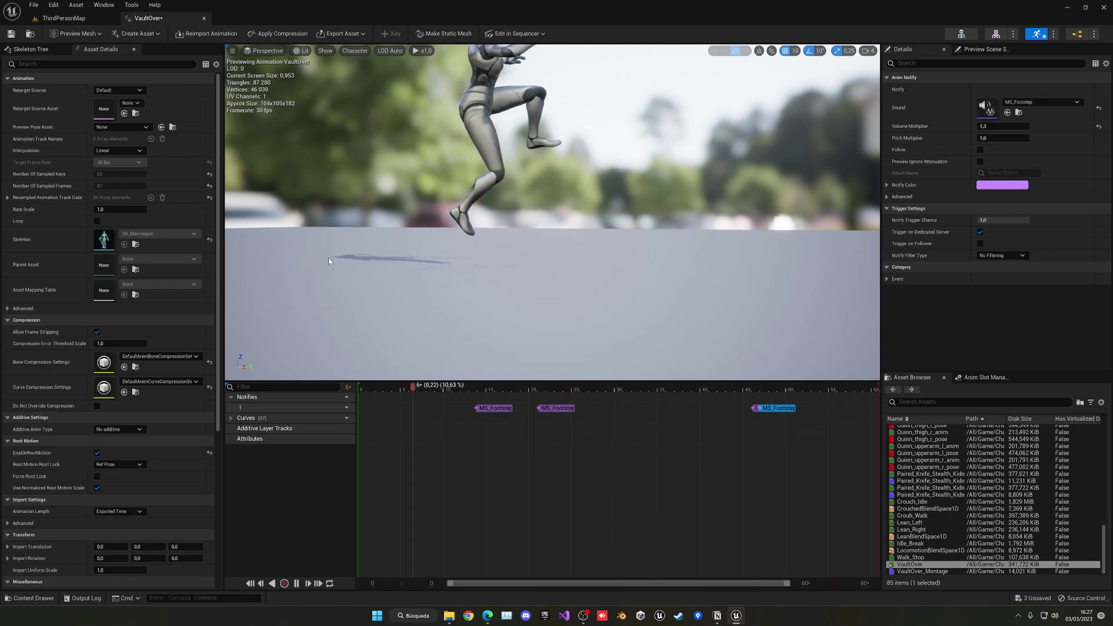
pyautogui.press('space')
pyautogui.click(11, 34)
pyautogui.middleClick(139, 20)
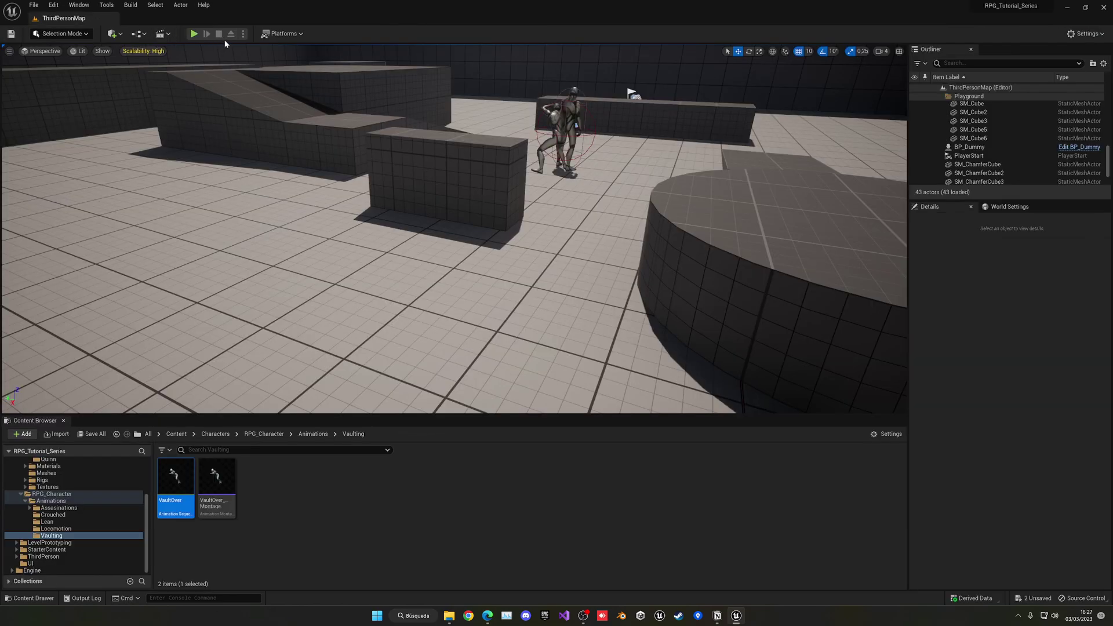
# Step: Play-test the level by running and vaulting over the obstacles to check the vault sounds, and end the session
pyautogui.click(195, 34)
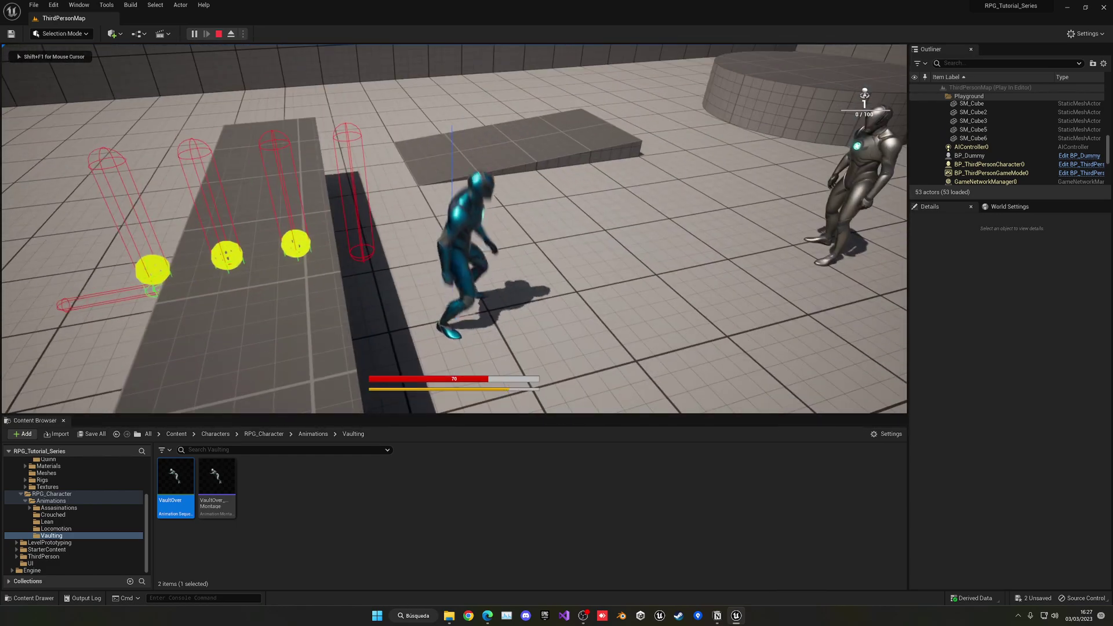
pyautogui.press('w')
pyautogui.press('w')
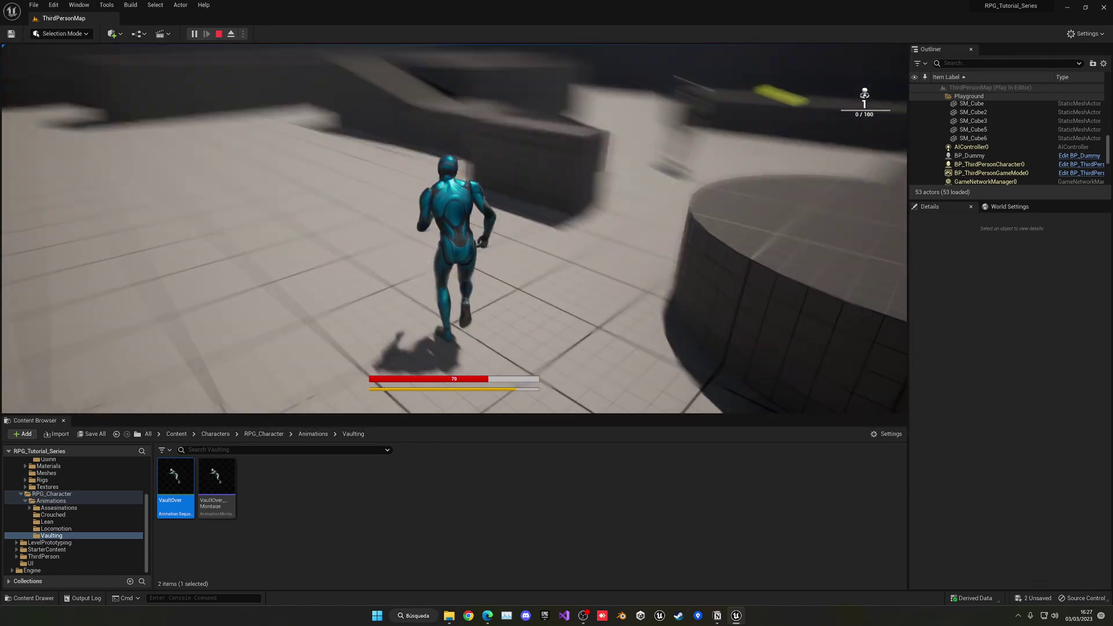
pyautogui.press('Escape')
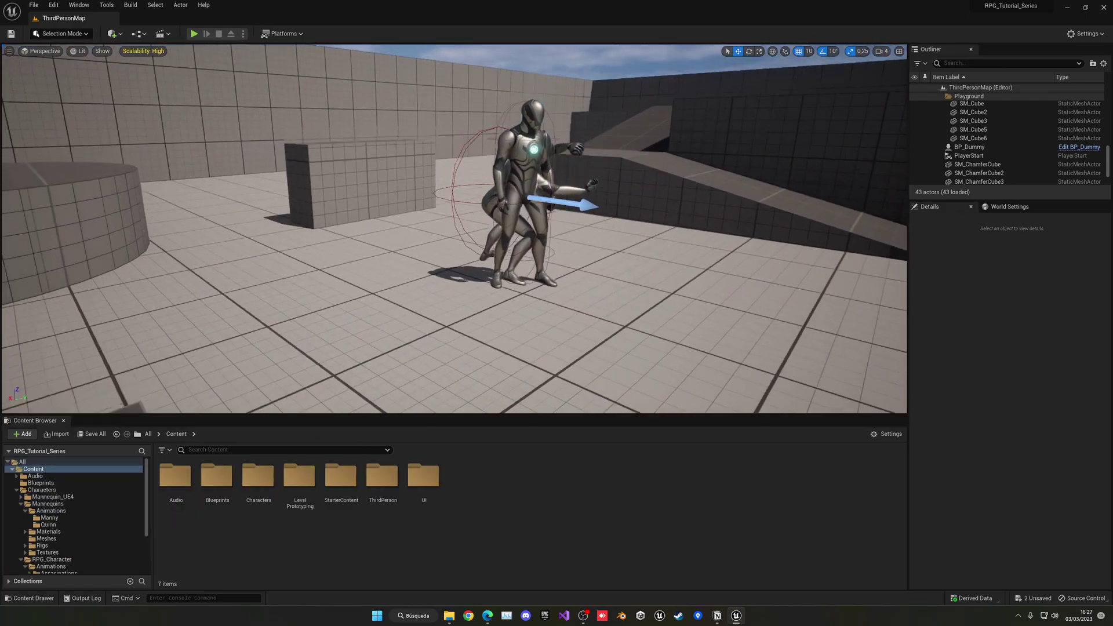
# Step: Play-test the level again, run behind the dummy character and assassinate it to review the kill without sounds, ending the session after that
pyautogui.moveTo(565, 159); pyautogui.dragTo(542, 171, button='right')
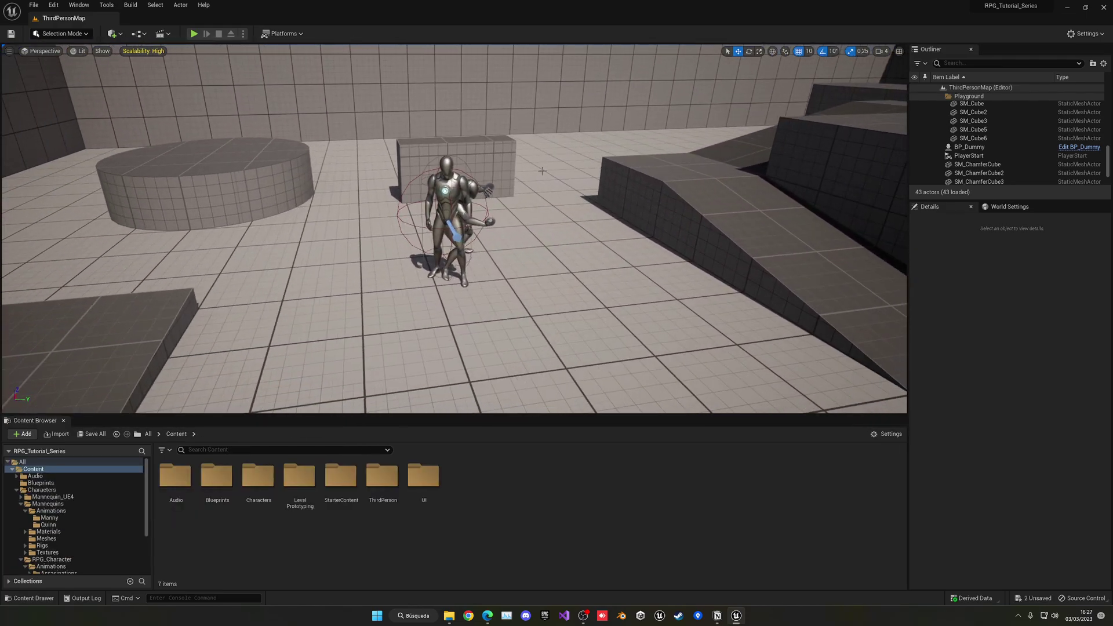
pyautogui.click(202, 34)
pyautogui.press('w')
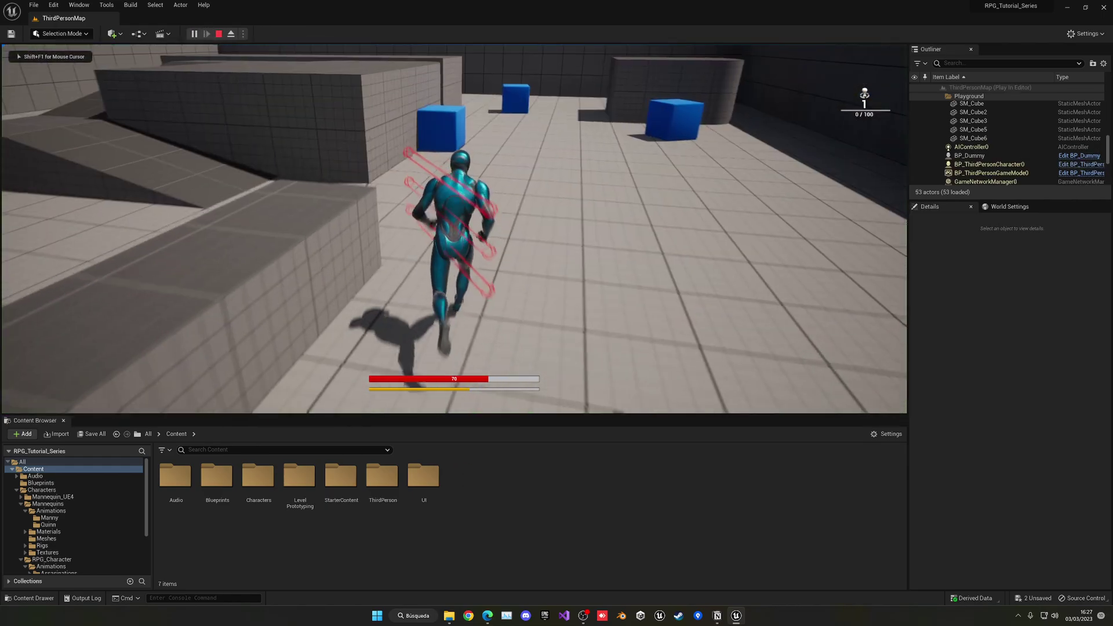
pyautogui.press('d')
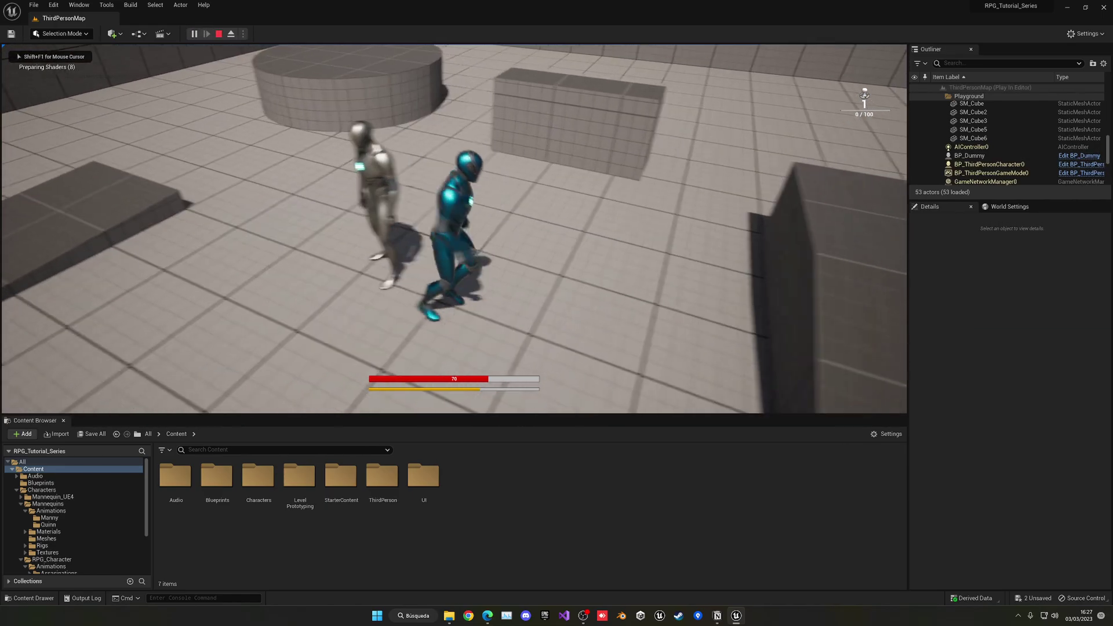
pyautogui.press('w')
pyautogui.press('w')
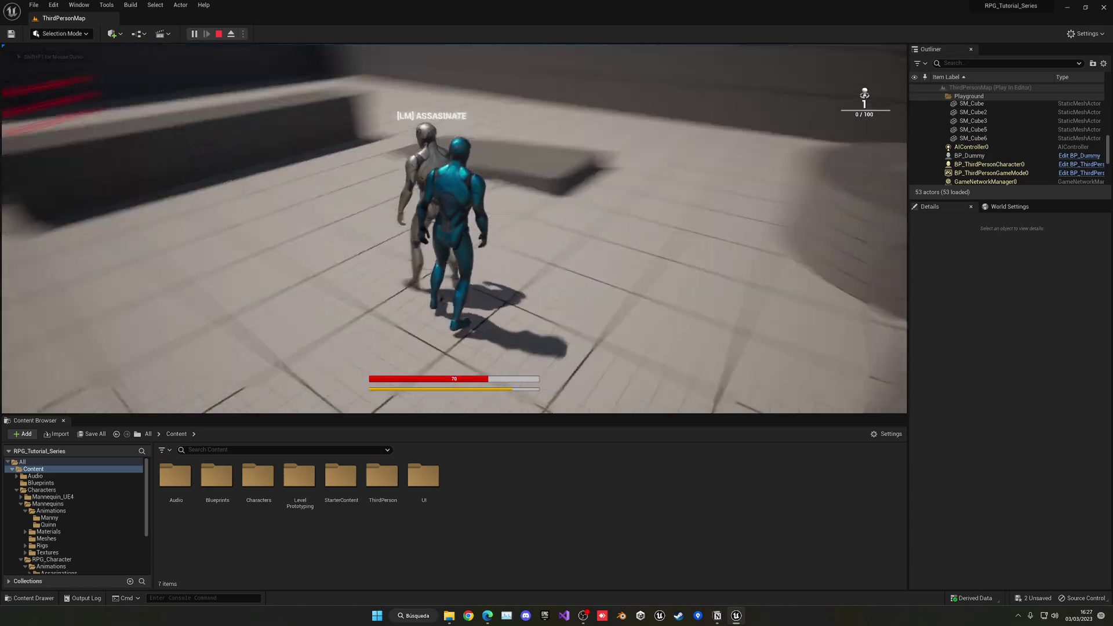
pyautogui.press('d')
pyautogui.press('w')
pyautogui.click(454, 228)
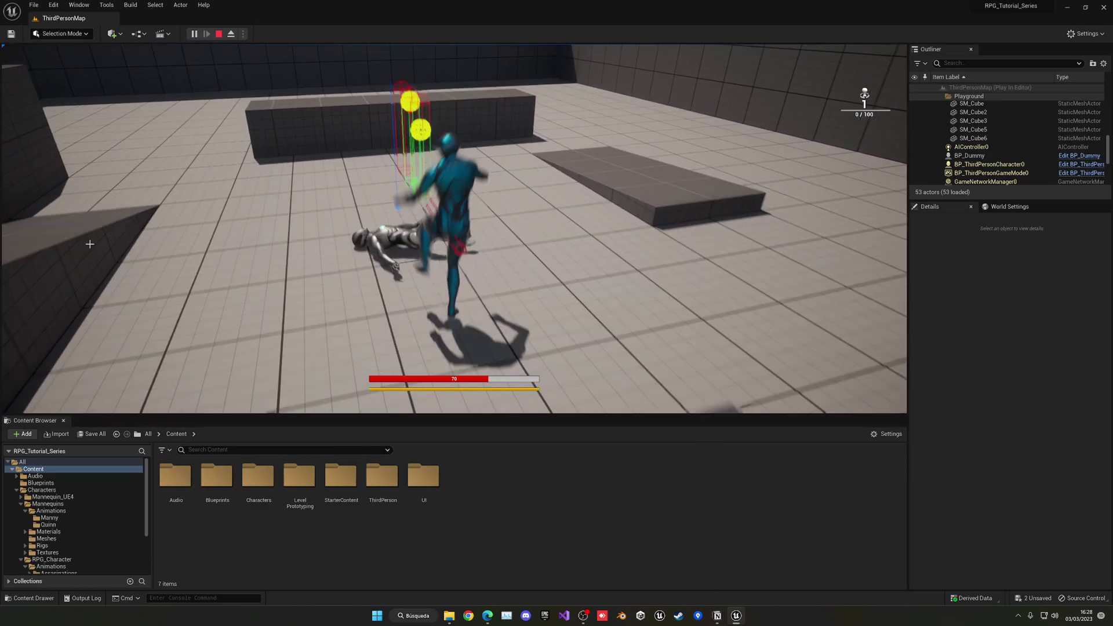
pyautogui.press('Escape')
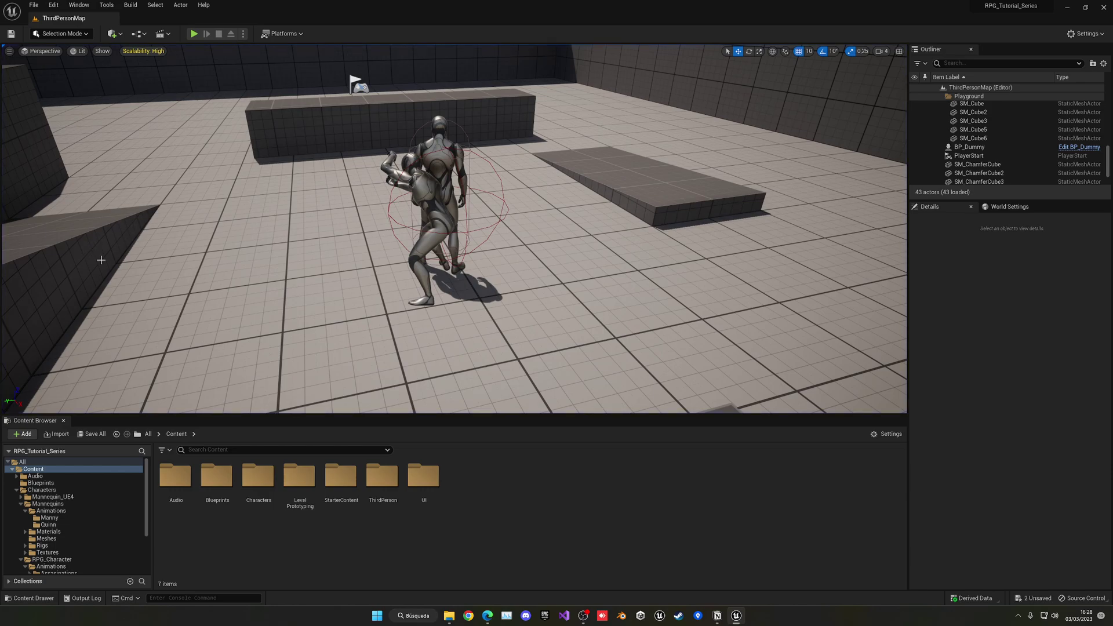
# Step: Open the Assasinations folder inside the RPG_Character animations to review the paired knife animations
pyautogui.doubleClick(264, 486)
pyautogui.doubleClick(265, 488)
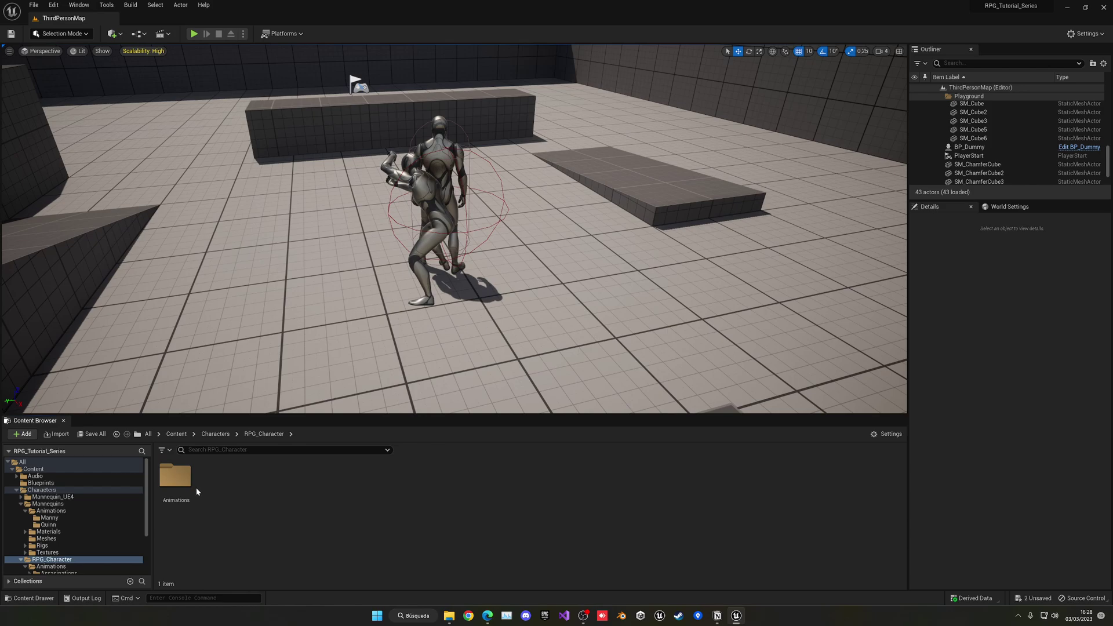
pyautogui.doubleClick(175, 481)
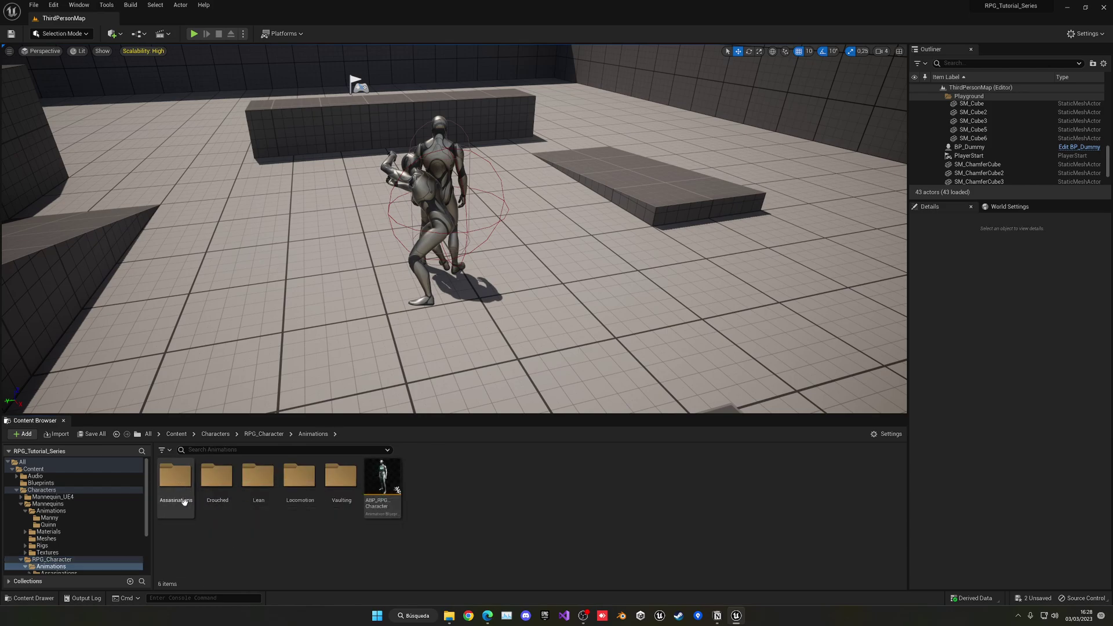
pyautogui.doubleClick(175, 481)
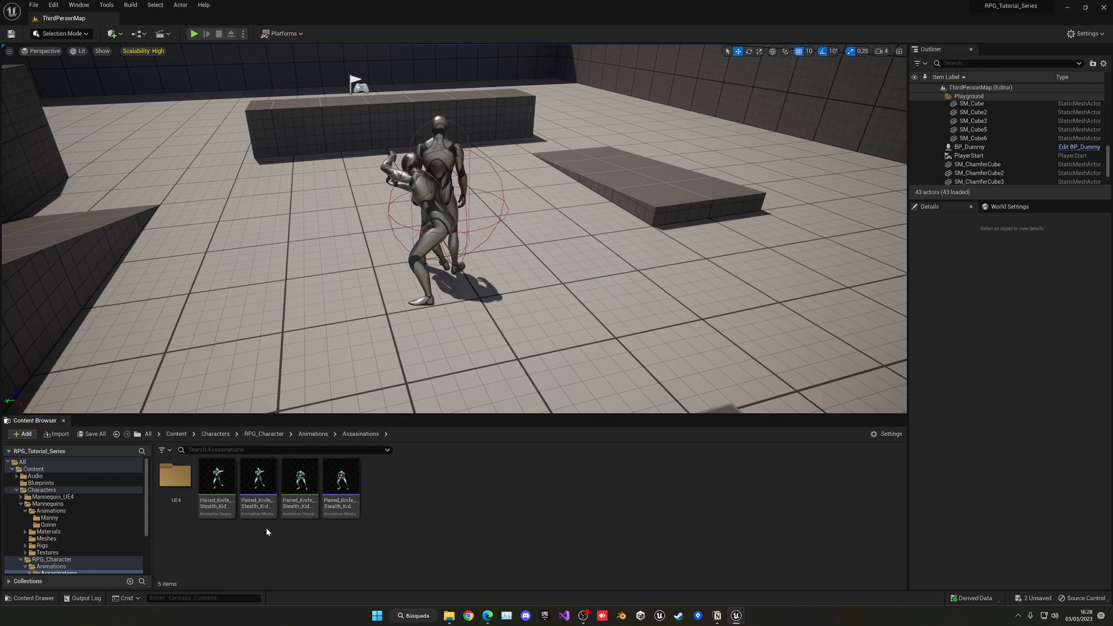
# Step: Create a MetaSound Source named MS_KnifeStab in the Audio/Grunts-Hits folder and dock its editor beside the level tab
pyautogui.click(177, 434)
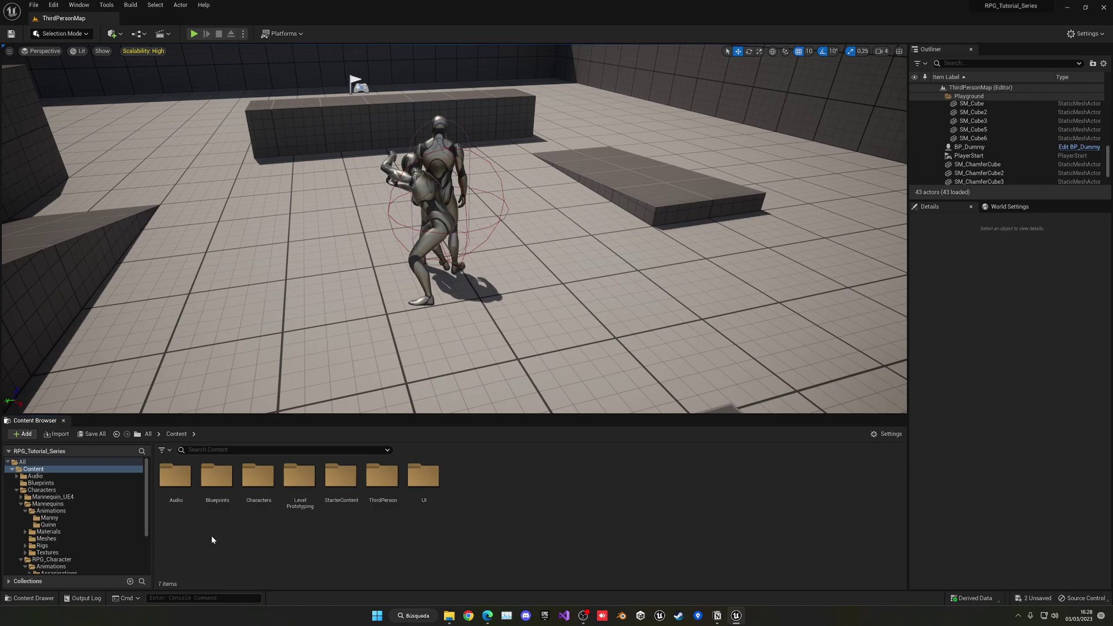
pyautogui.doubleClick(176, 484)
pyautogui.doubleClick(218, 514)
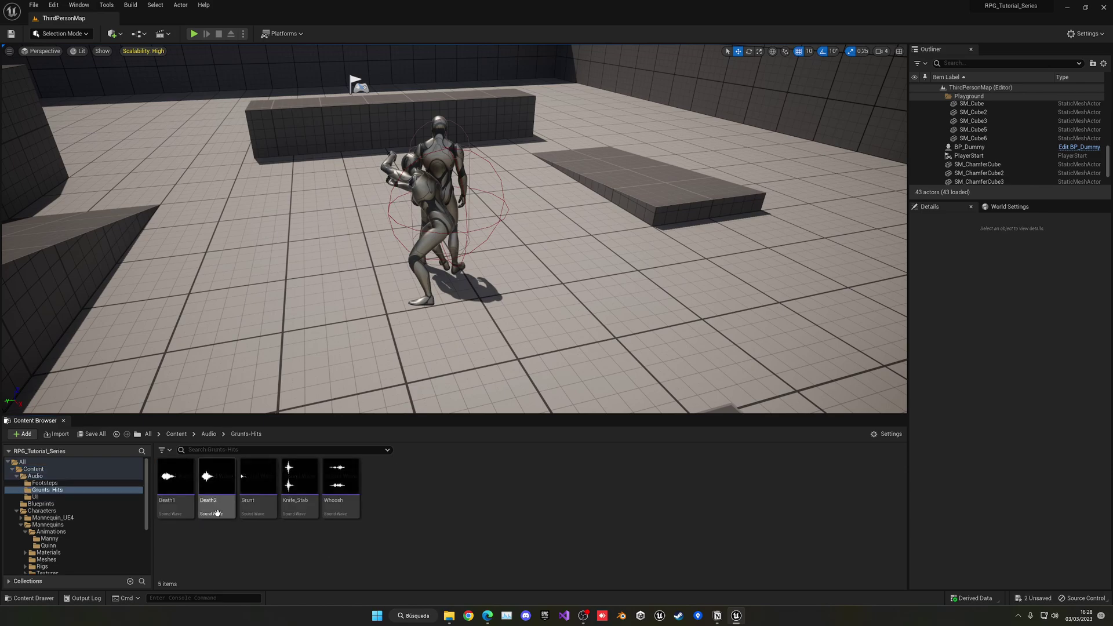
pyautogui.rightClick(404, 466)
pyautogui.moveTo(493, 439)
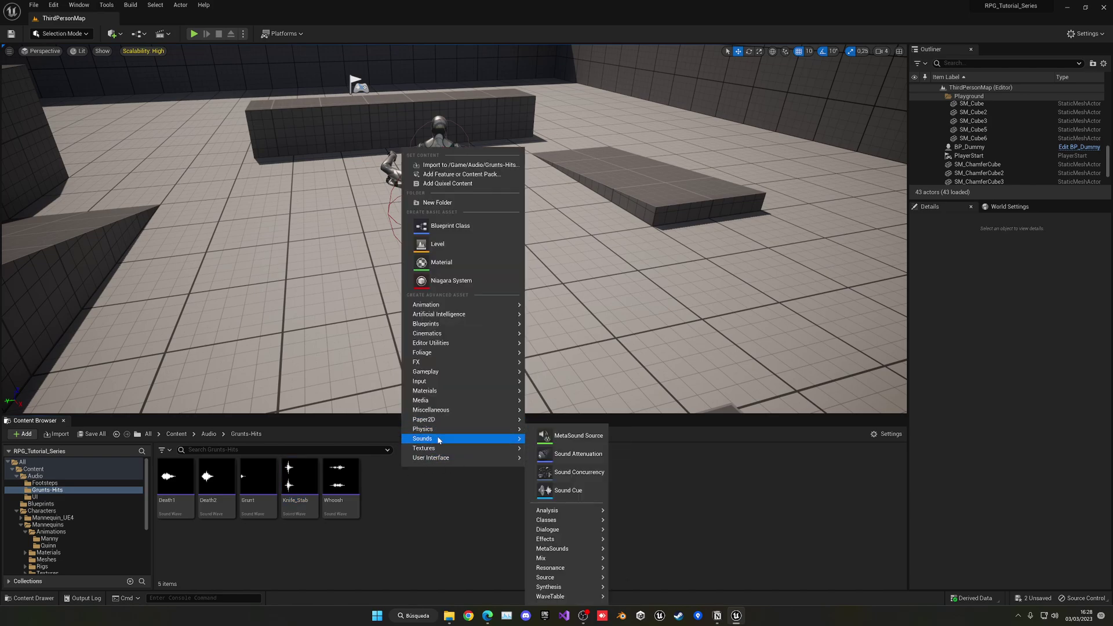
pyautogui.click(547, 439)
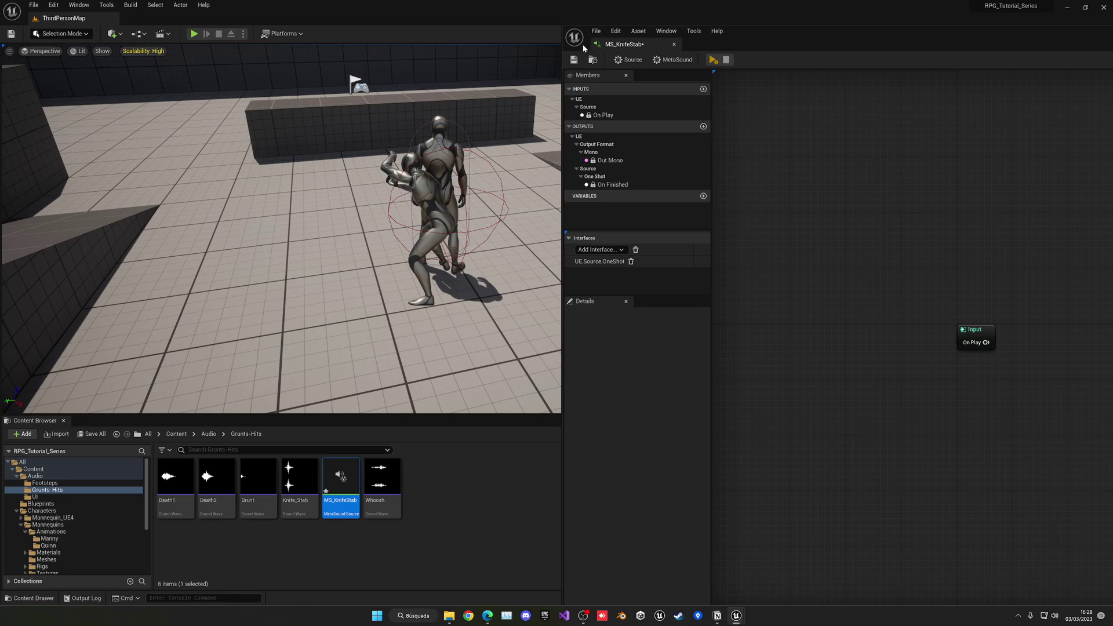
pyautogui.moveTo(583, 48); pyautogui.dragTo(286, 30)
# Step: Add a Wave Player (Mono) triggered by On Play and connect its Out Mono and On Finished pins to the matching outputs
pyautogui.moveTo(368, 282); pyautogui.dragTo(458, 285)
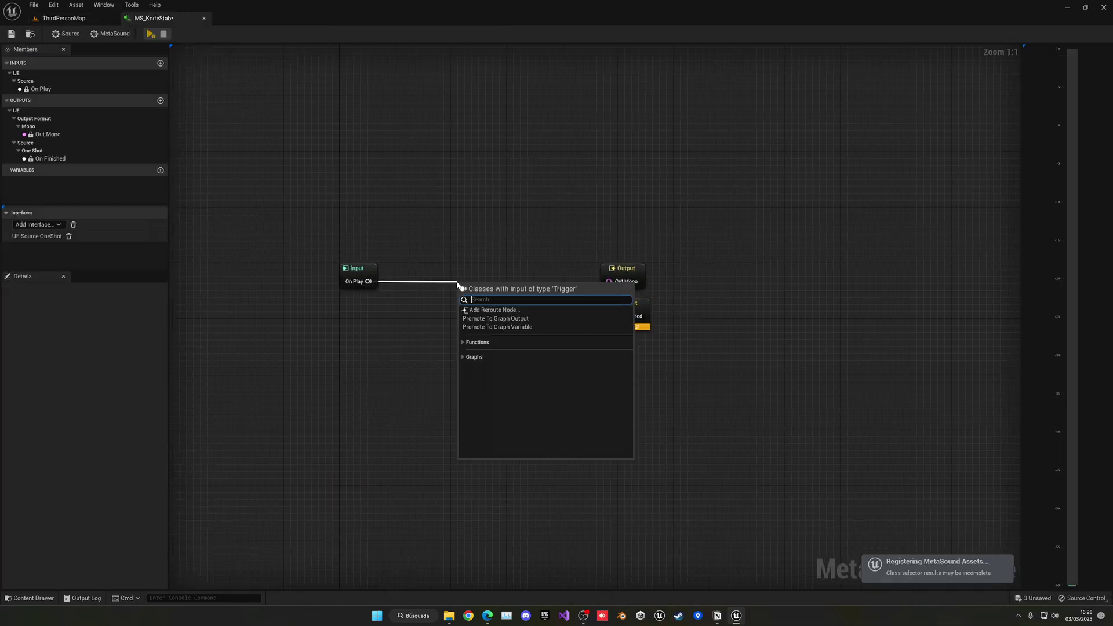
pyautogui.write('pla')
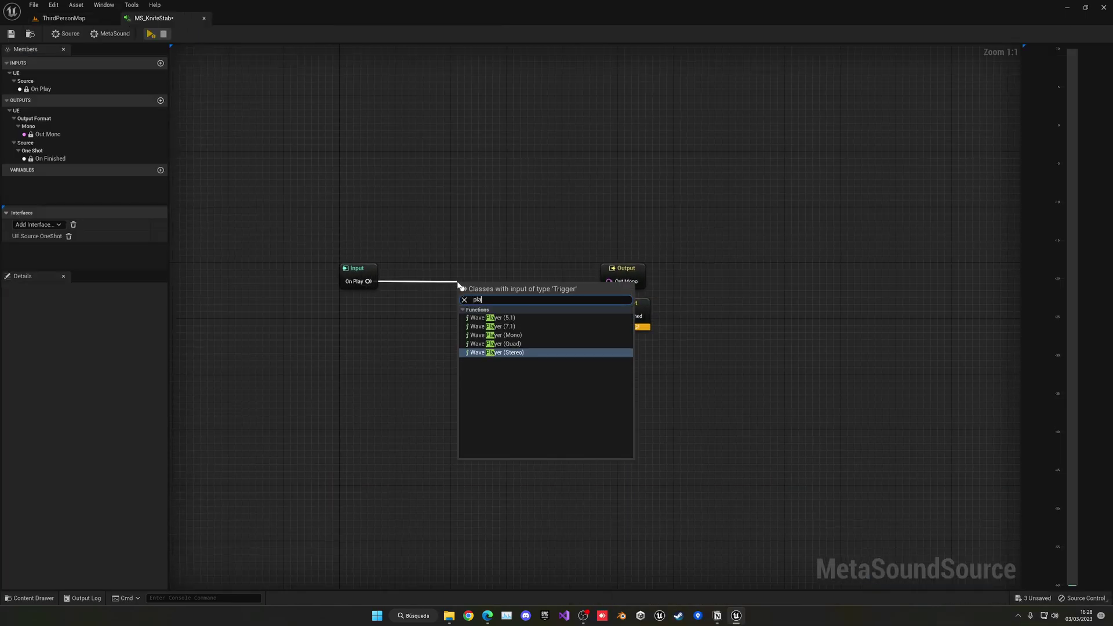
pyautogui.click(513, 335)
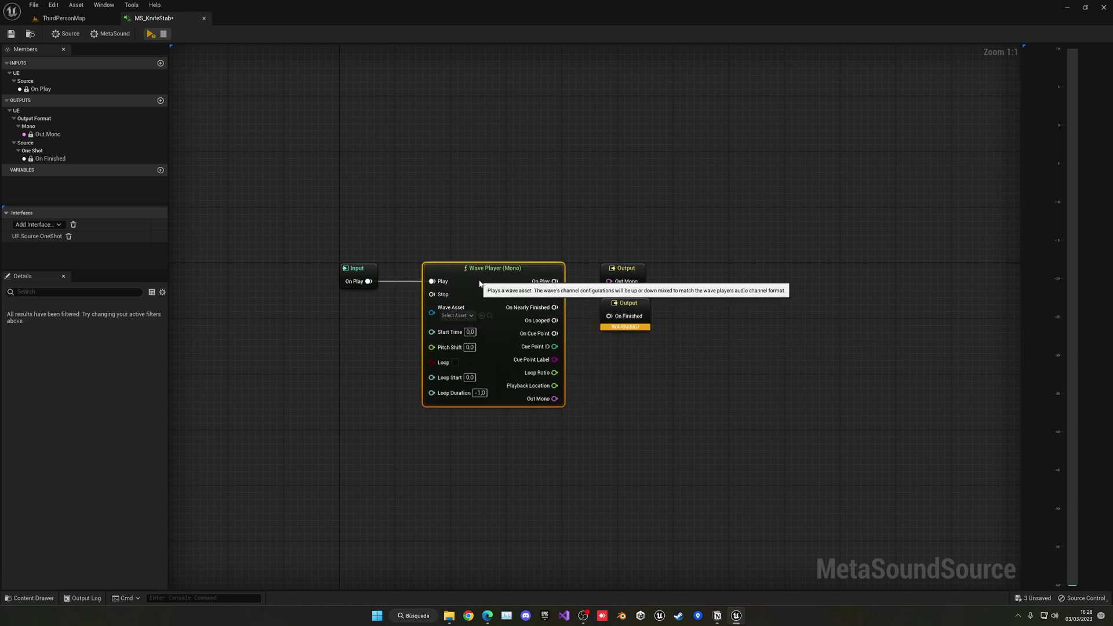
pyautogui.moveTo(548, 400); pyautogui.dragTo(591, 395)
pyautogui.click(619, 280)
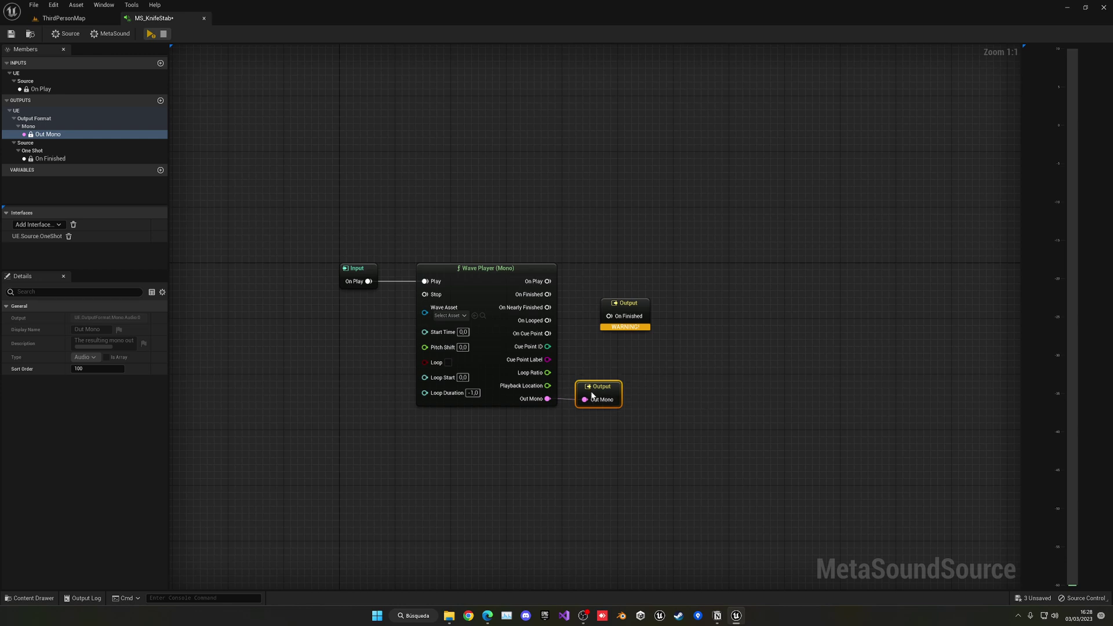
pyautogui.moveTo(547, 294); pyautogui.dragTo(612, 287)
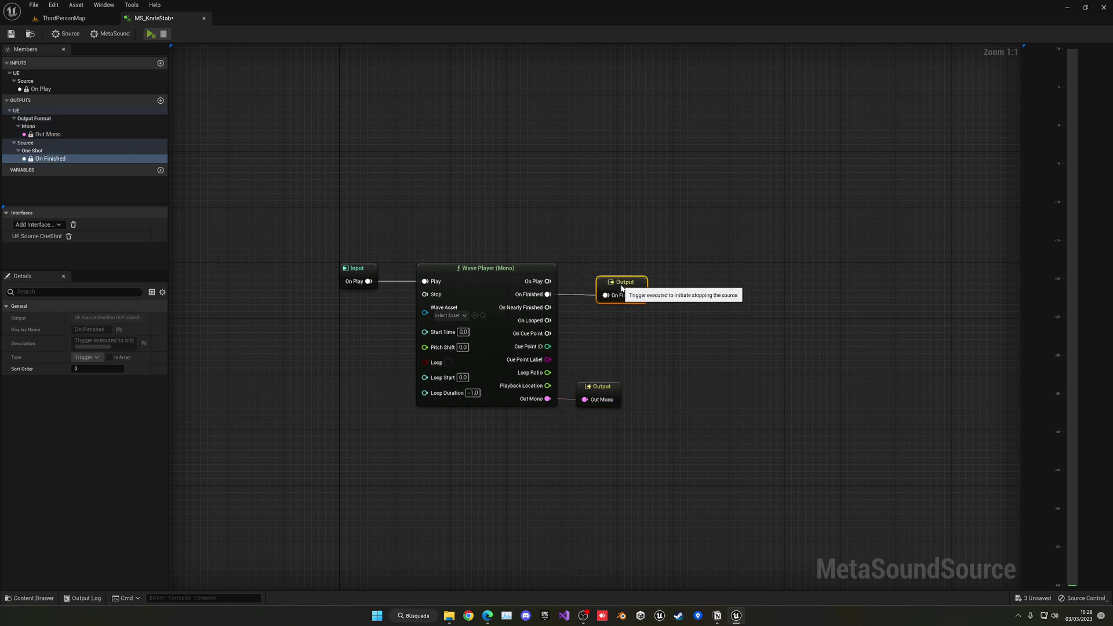
# Step: Assign the Knife_Stab sound as the wave player's wave asset
pyautogui.click(461, 316)
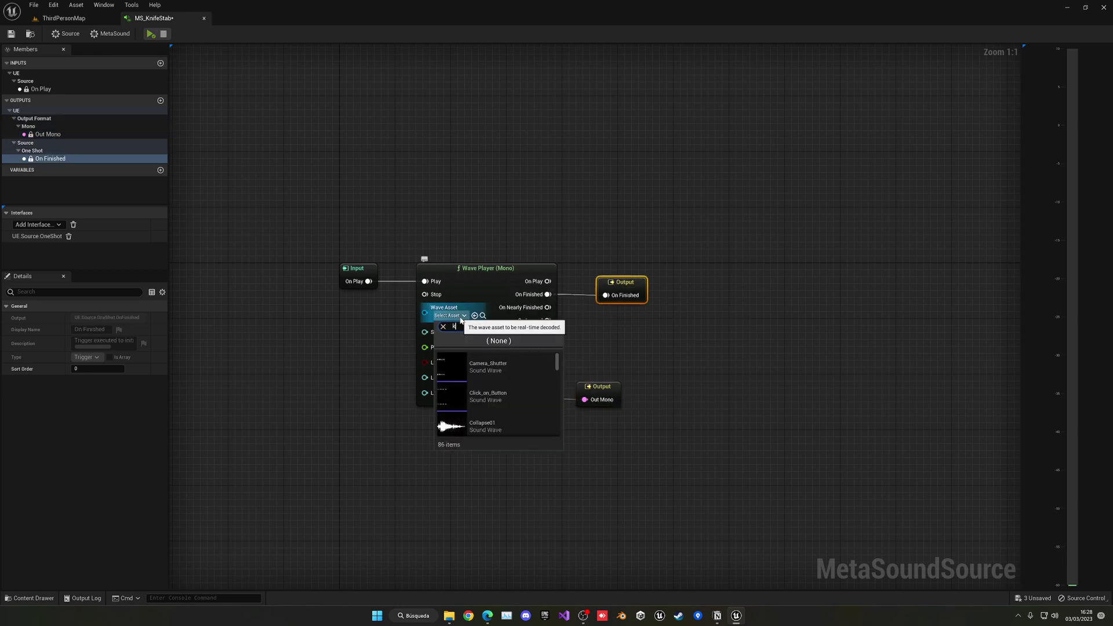
pyautogui.write('knife')
pyautogui.click(459, 365)
# Step: Add a Random (Float) node whose value feeds the wave player's Pitch Shift
pyautogui.moveTo(366, 372); pyautogui.dragTo(458, 372, button='right')
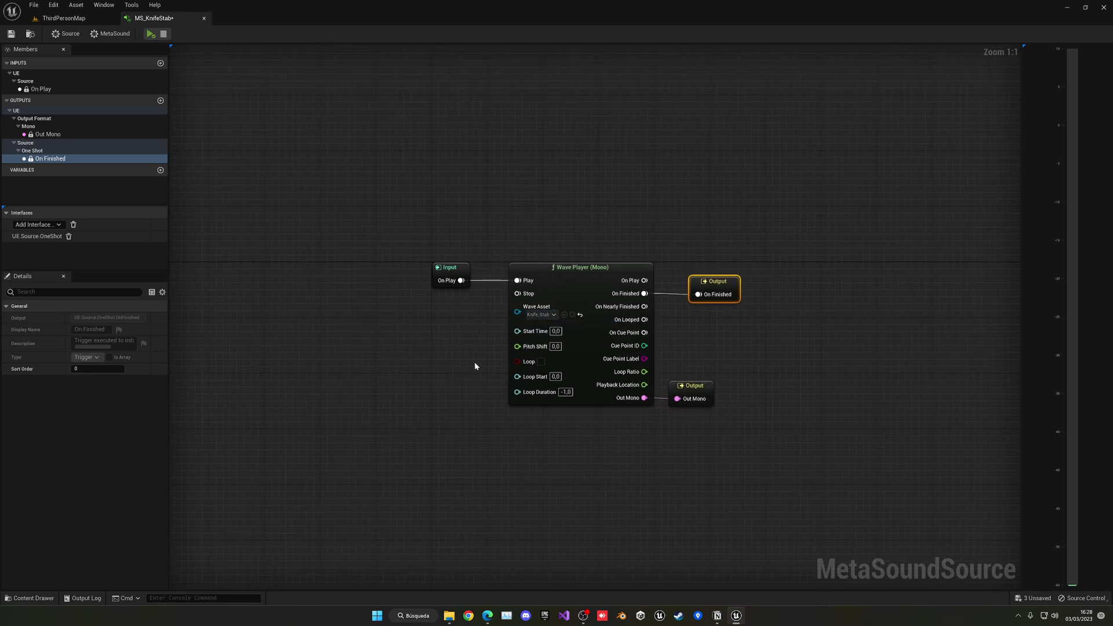
pyautogui.moveTo(523, 349); pyautogui.dragTo(414, 360)
pyautogui.write('rand')
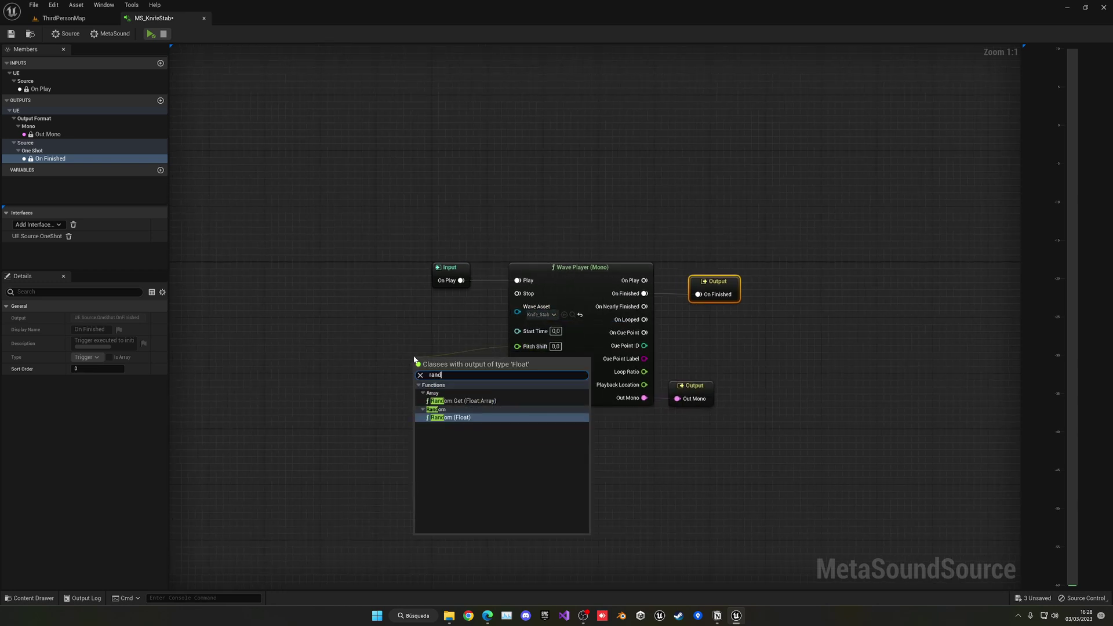
pyautogui.press('Return')
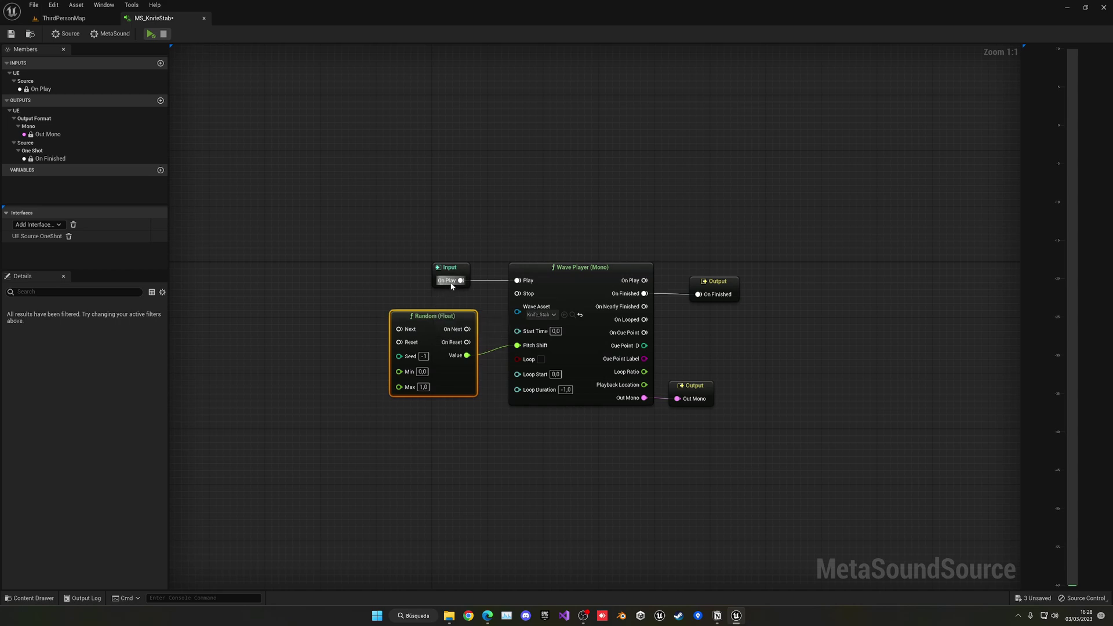
# Step: Route On Play through the Random (Float) node's Next and On Next into Play, with its Min at -3.0 and Max at 3.0
pyautogui.moveTo(461, 280); pyautogui.dragTo(407, 333)
pyautogui.moveTo(466, 280); pyautogui.dragTo(375, 286)
pyautogui.moveTo(409, 334); pyautogui.dragTo(361, 272)
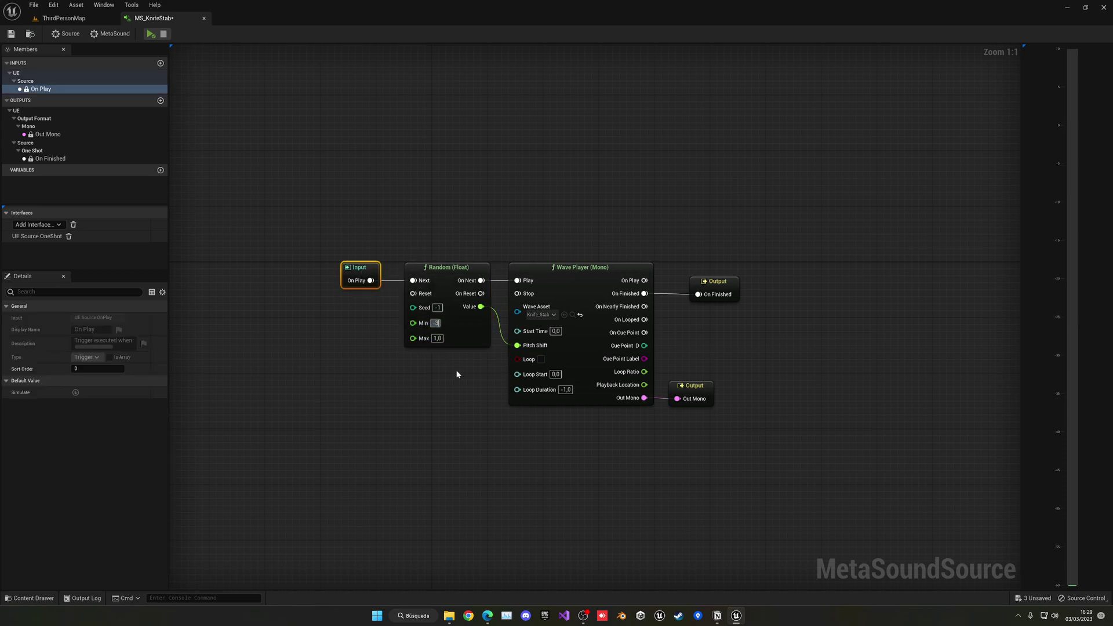
pyautogui.press('Return')
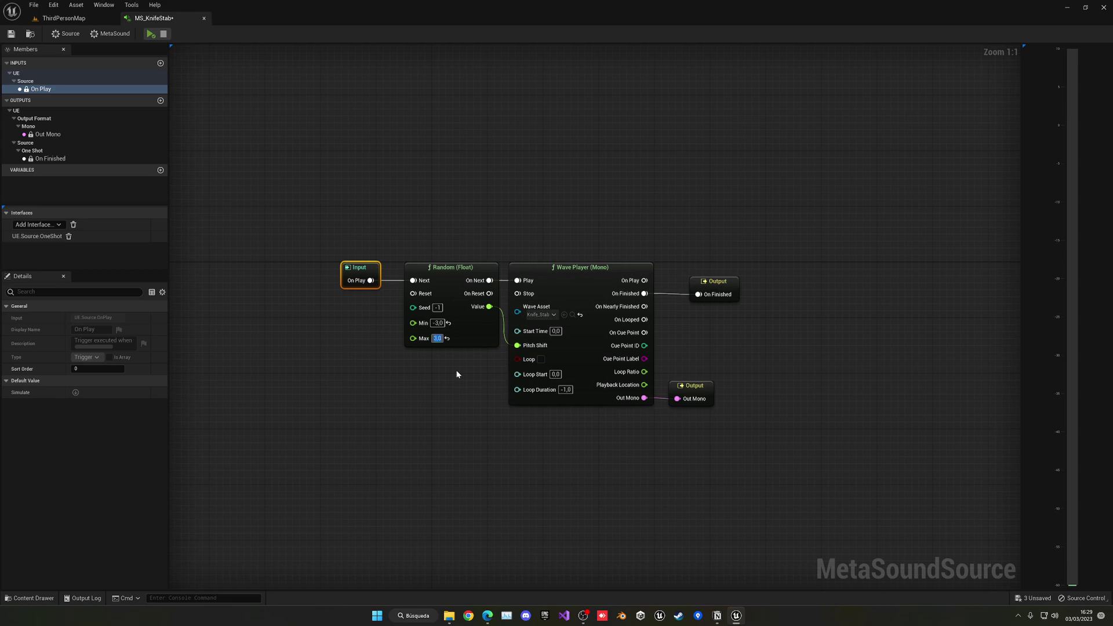
pyautogui.click(233, 106)
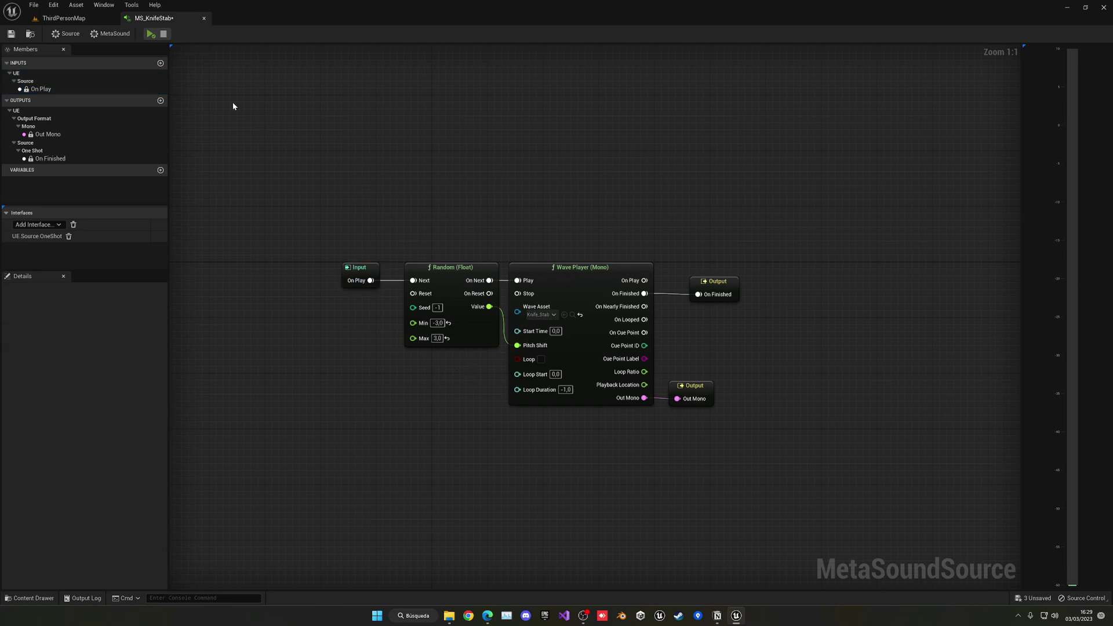
# Step: Play the MS_KnifeStab MetaSound several times to check the pitch variation, then save and close it
pyautogui.click(149, 34)
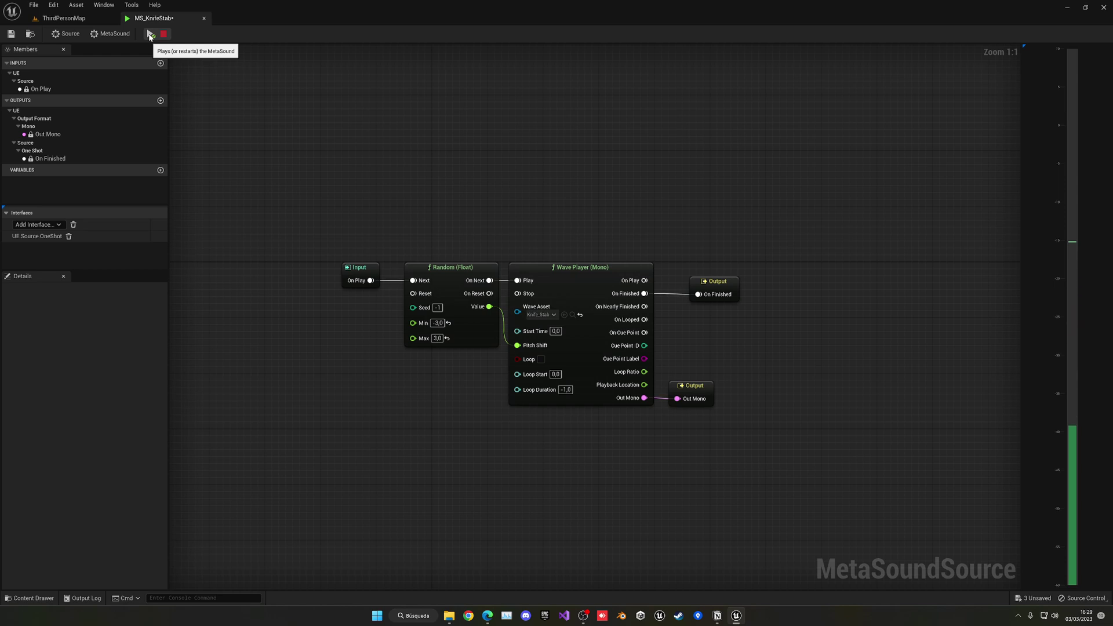
pyautogui.click(150, 37)
pyautogui.click(149, 36)
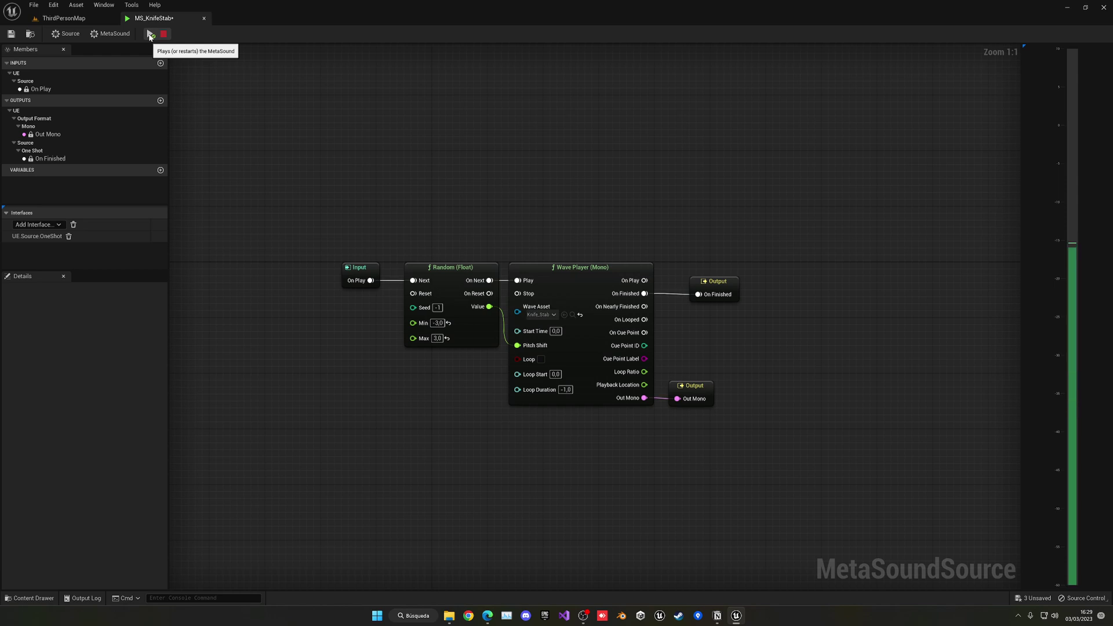
pyautogui.click(11, 34)
pyautogui.click(163, 34)
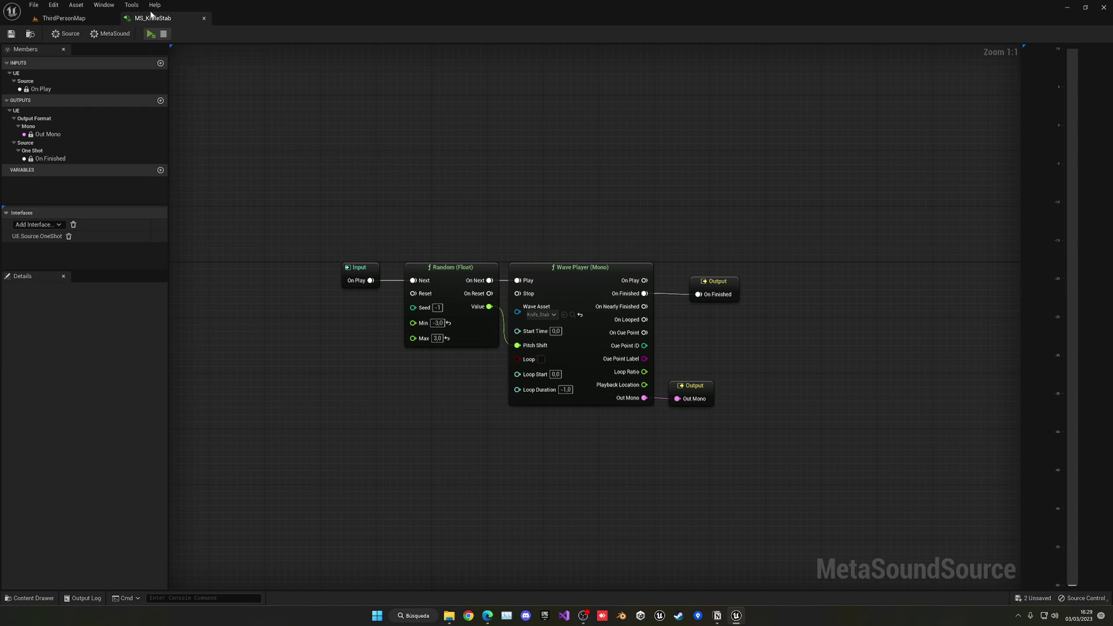
pyautogui.click(204, 18)
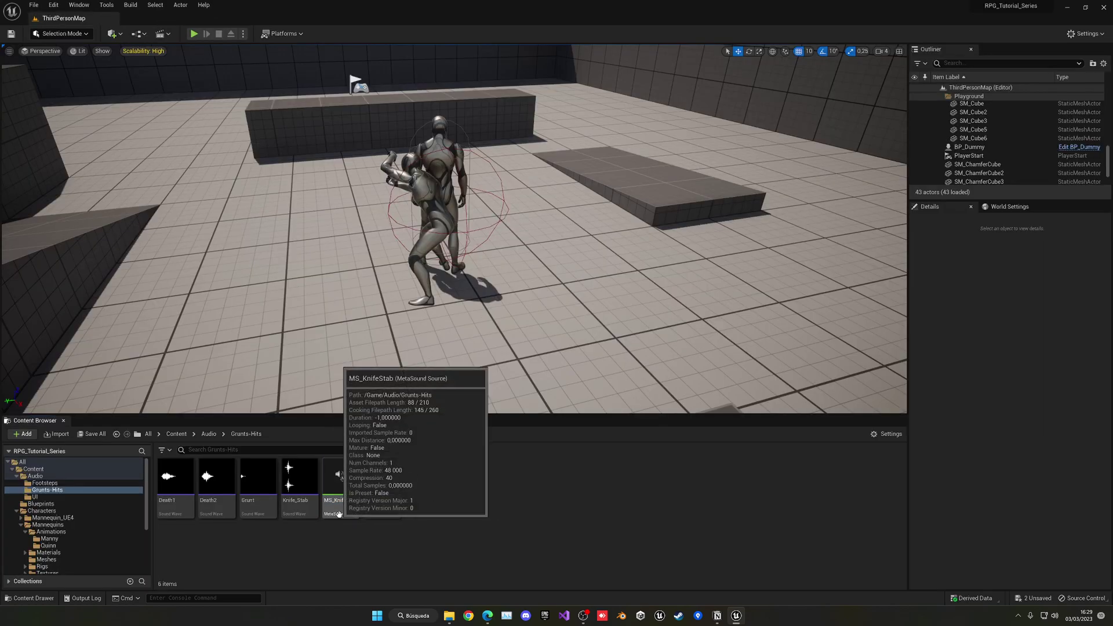
# Step: Open the Knife_Stab sound wave, look through its settings and close it
pyautogui.doubleClick(299, 487)
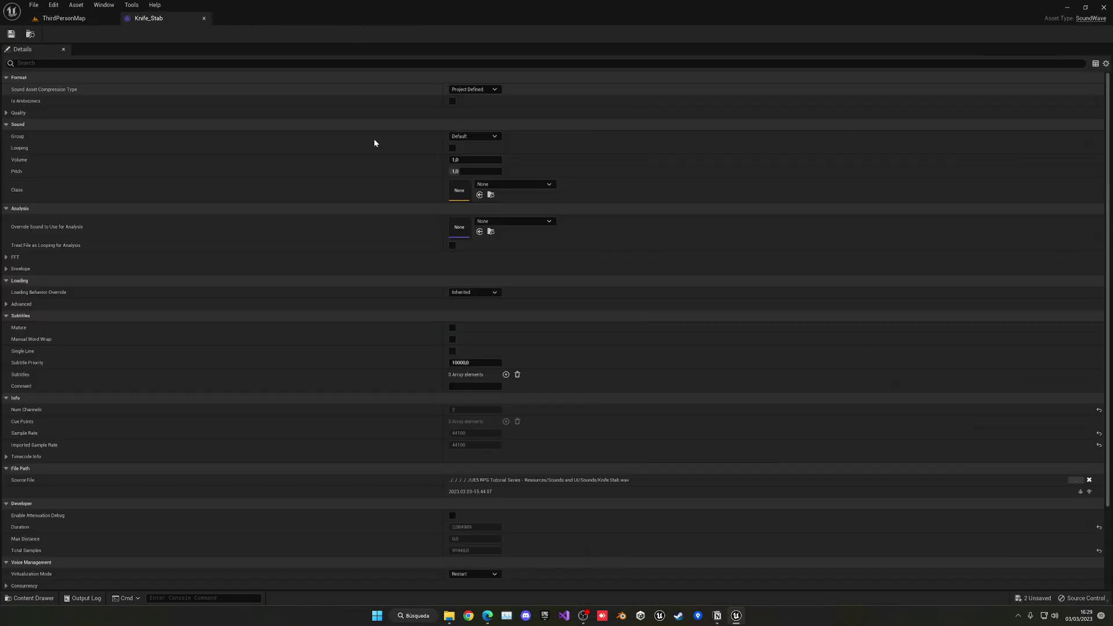
pyautogui.scroll(-4, 529, 504)
pyautogui.click(497, 547)
pyautogui.click(502, 444)
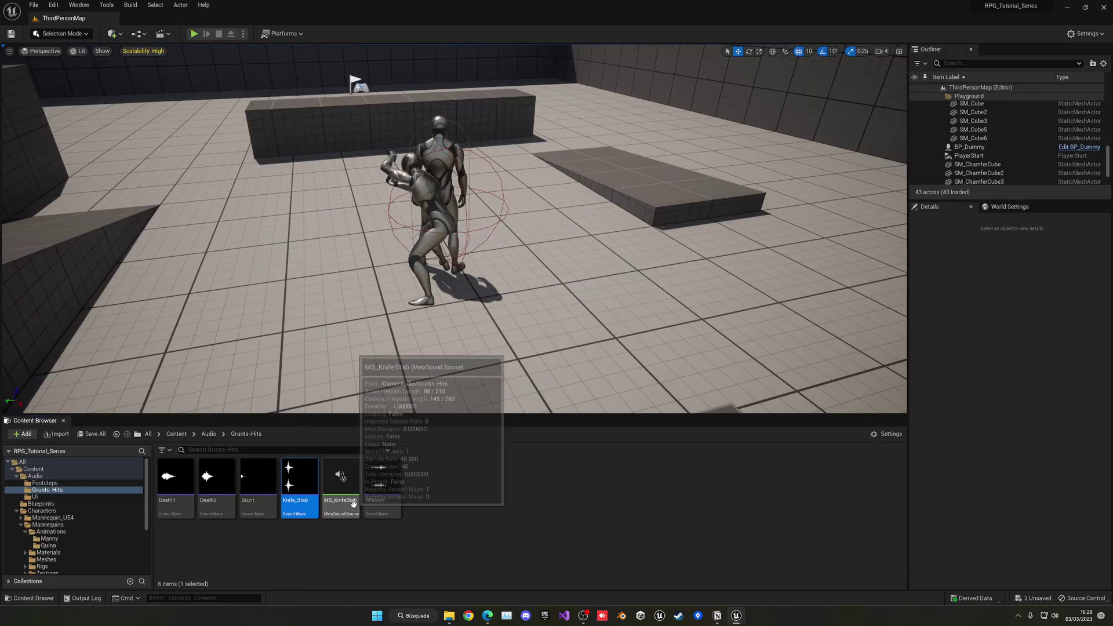
# Step: Set the MS_KnifeStab source's attenuation settings to SA_Character, then save and close the MetaSound
pyautogui.doubleClick(341, 481)
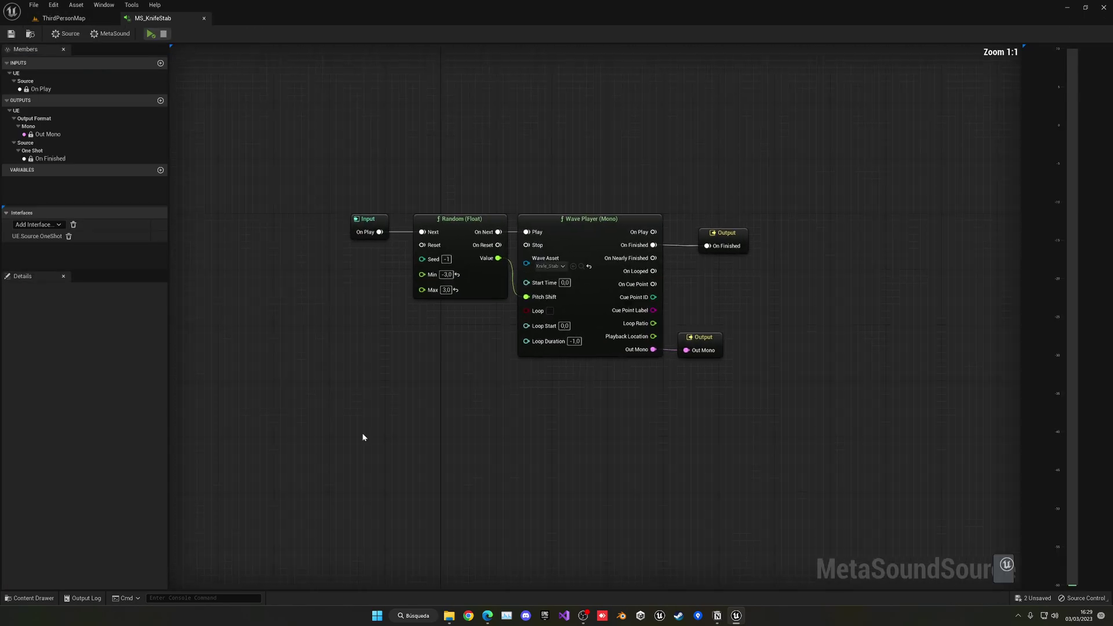
pyautogui.click(80, 33)
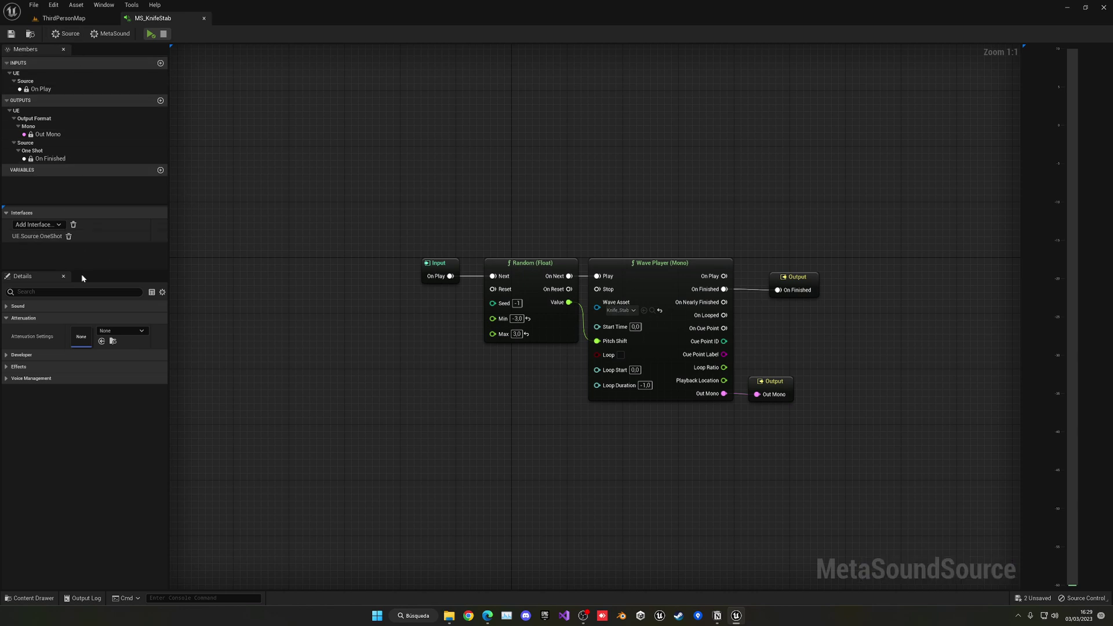
pyautogui.click(131, 334)
pyautogui.click(142, 435)
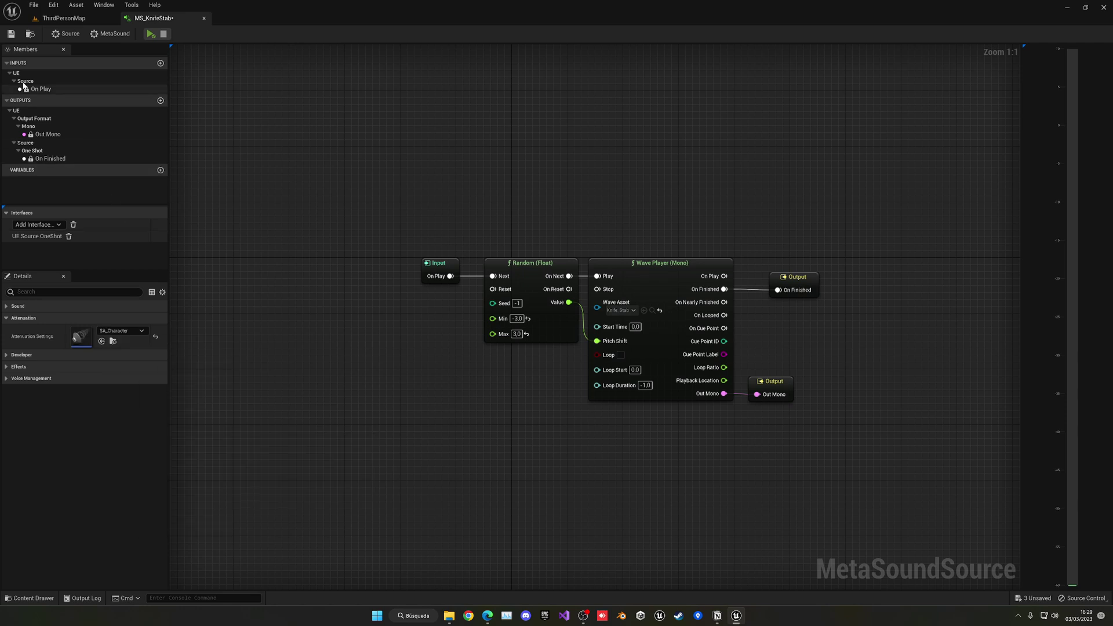
pyautogui.hotkey('ctrl', 's')
pyautogui.click(203, 18)
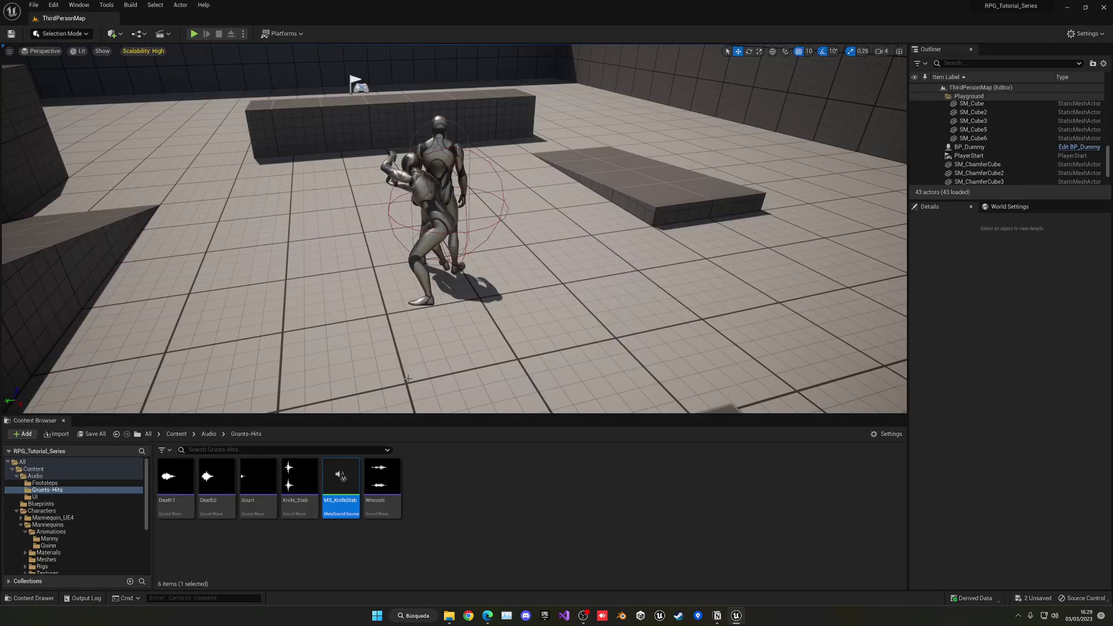
# Step: Browse to the Characters/RPG_Character/Animations/Assasinations folder in the project content
pyautogui.click(179, 435)
pyautogui.doubleClick(249, 493)
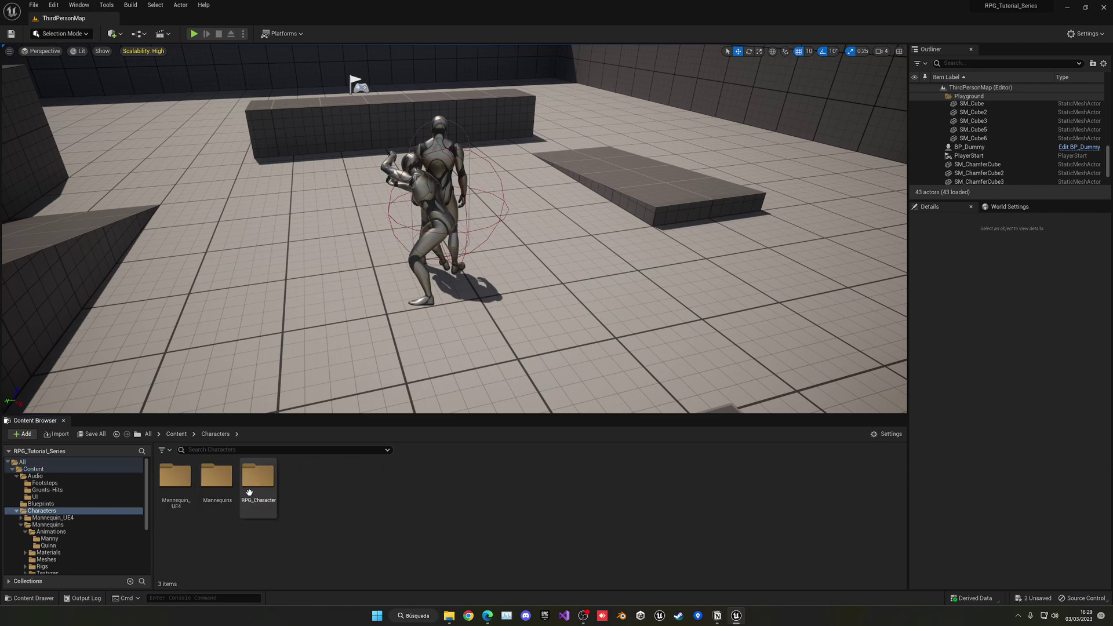
pyautogui.doubleClick(249, 493)
pyautogui.doubleClick(175, 486)
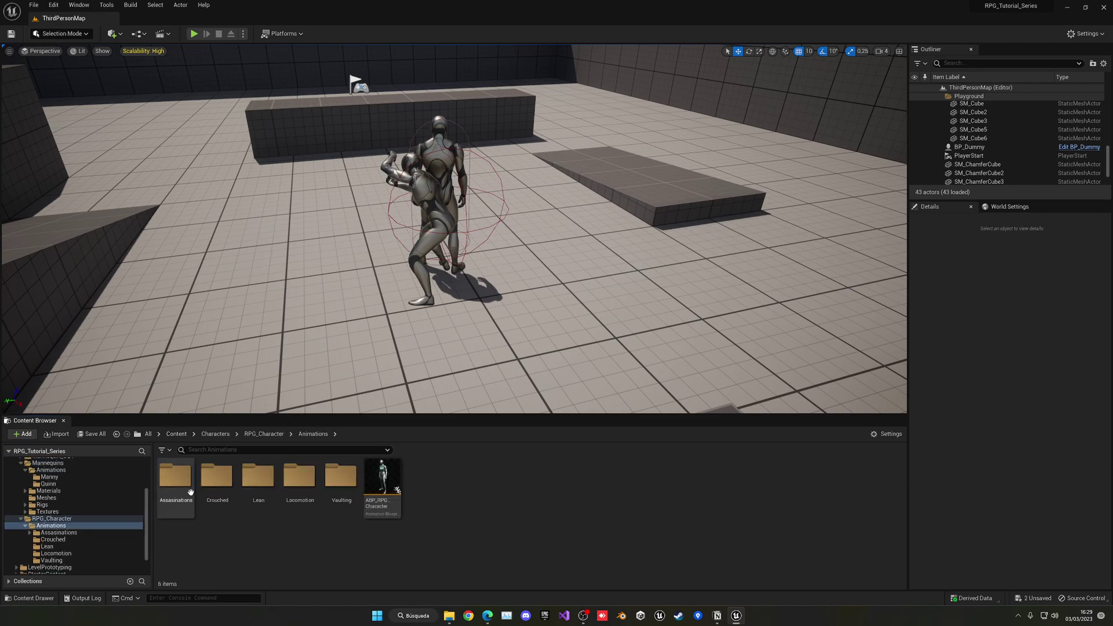
pyautogui.doubleClick(189, 491)
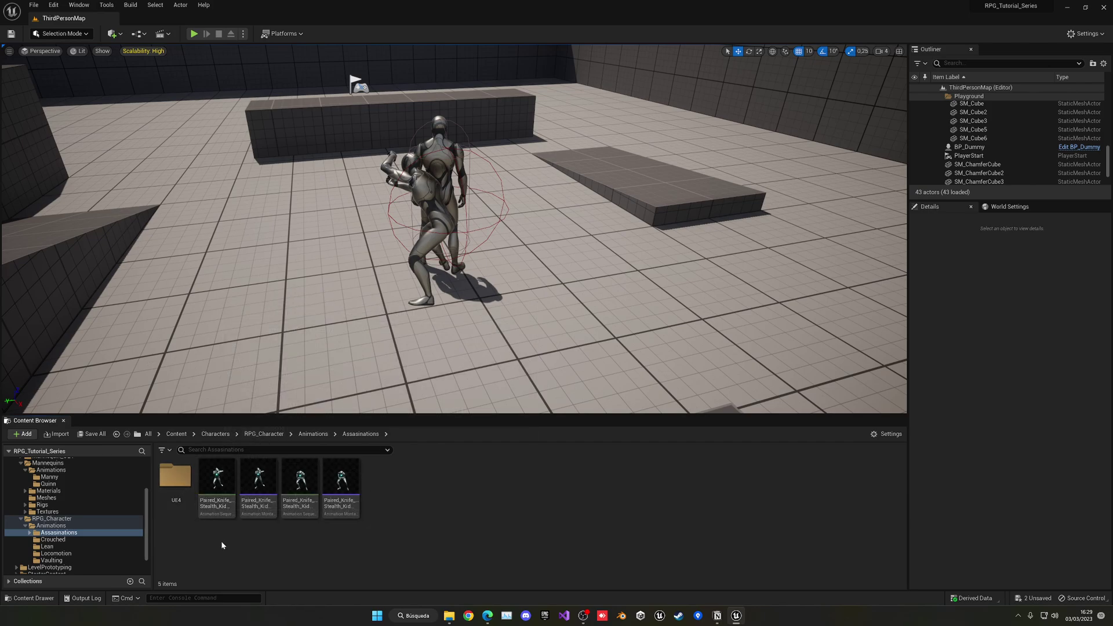
pyautogui.click(259, 493)
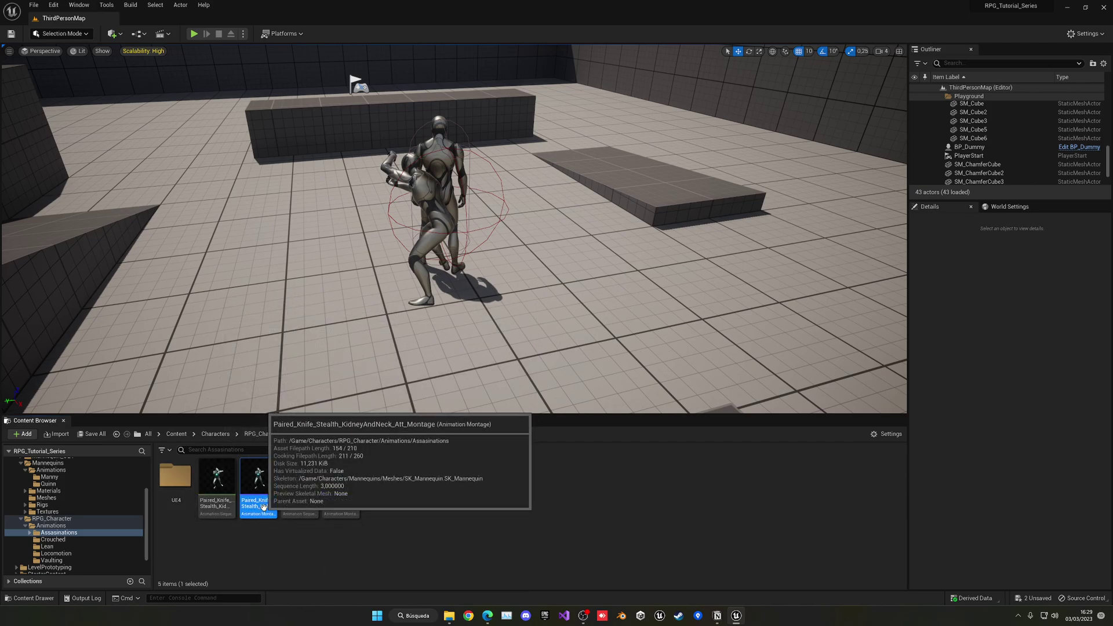
pyautogui.doubleClick(262, 505)
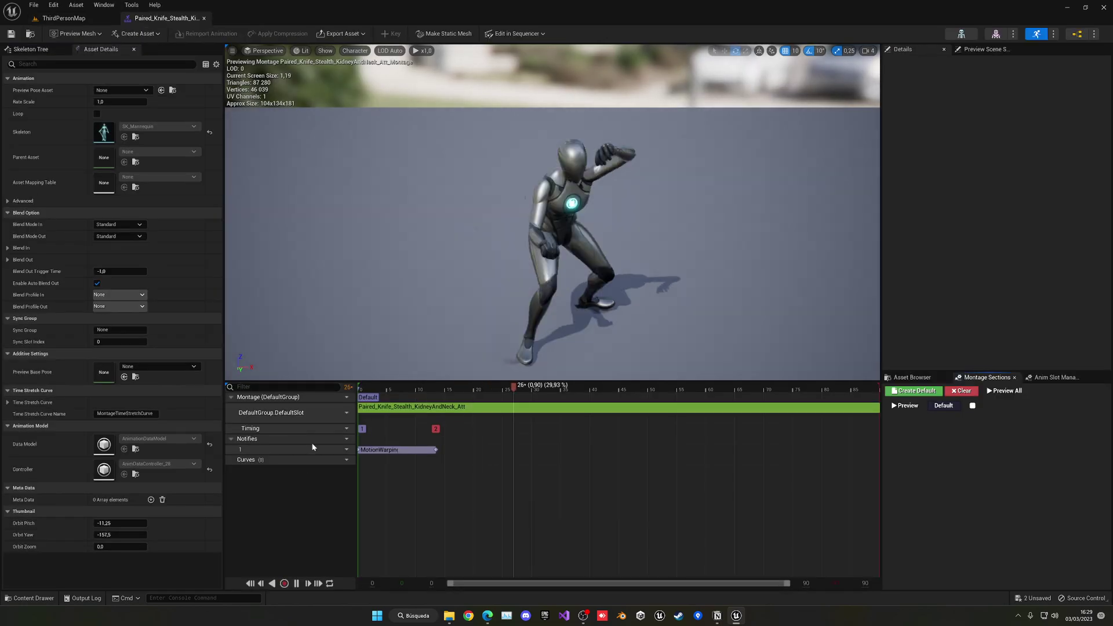
pyautogui.click(204, 18)
# Step: Open the Paired_Knife_Stealth_KidneyAndNeck_Att animation sequence and place the playhead on the first stab, at about 0.55 s
pyautogui.click(216, 493)
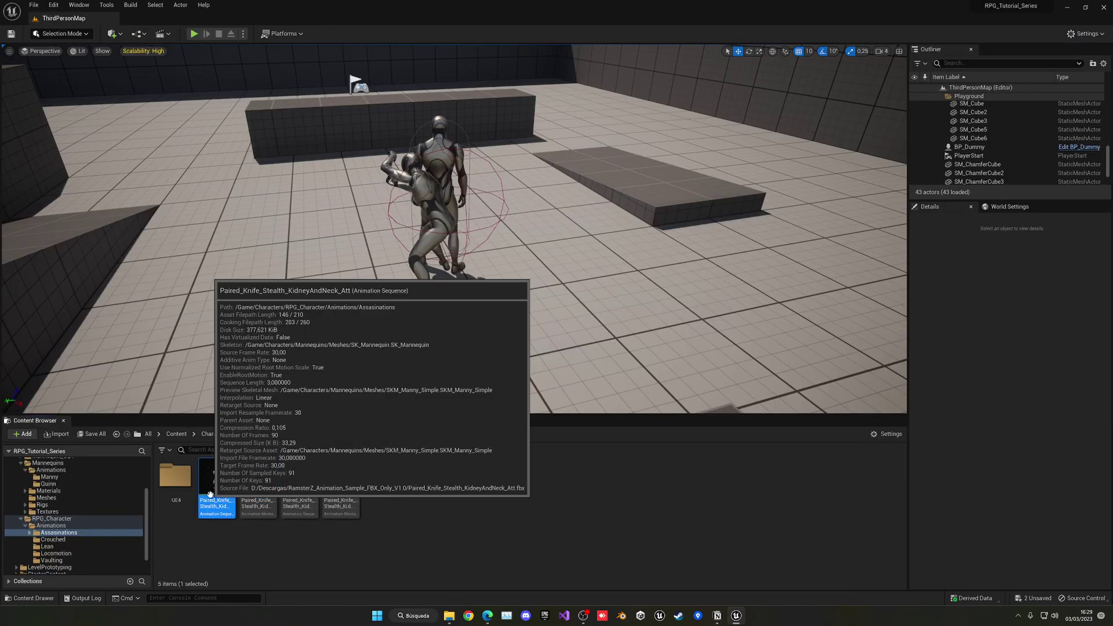
pyautogui.doubleClick(216, 499)
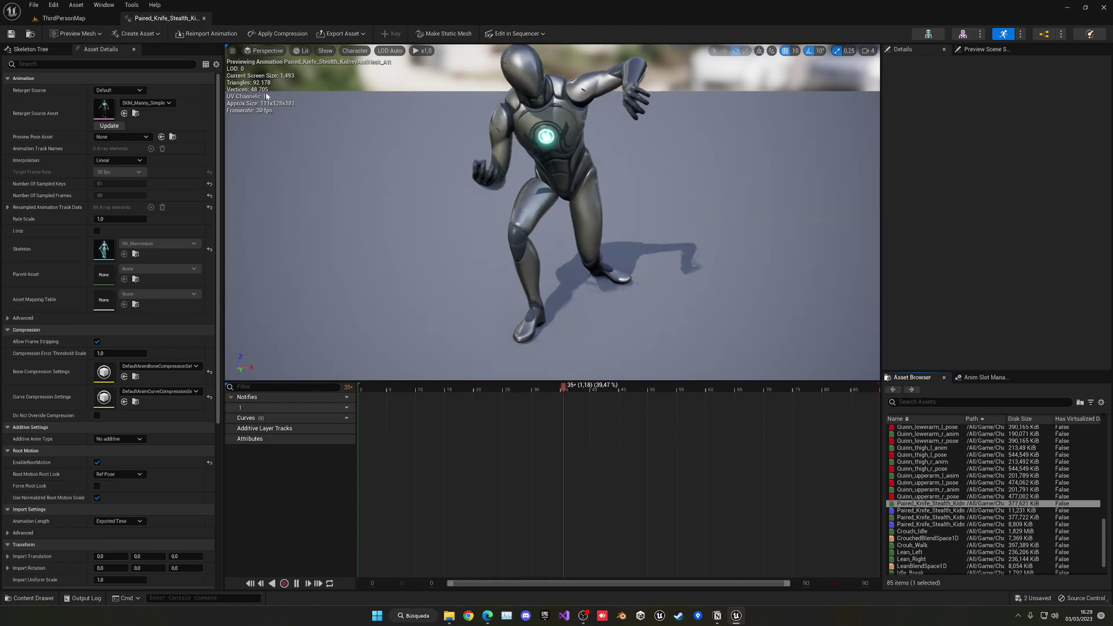
pyautogui.click(396, 389)
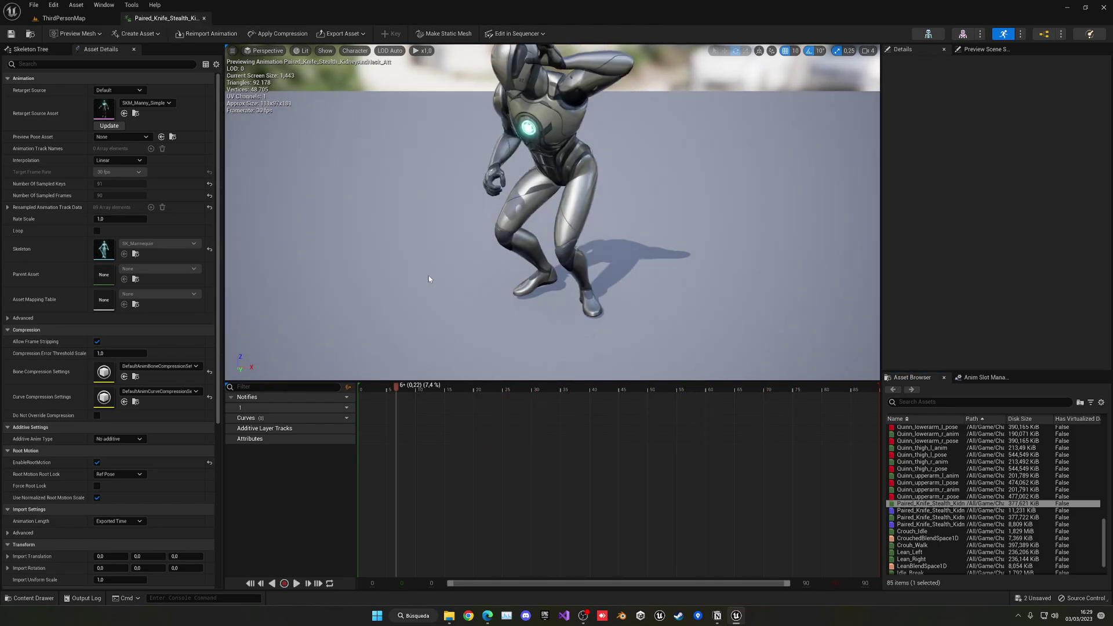
pyautogui.moveTo(376, 361)
pyautogui.mouseDown(button='right')
pyautogui.moveTo(429, 351)
pyautogui.moveTo(376, 361)
pyautogui.mouseUp(button='right')
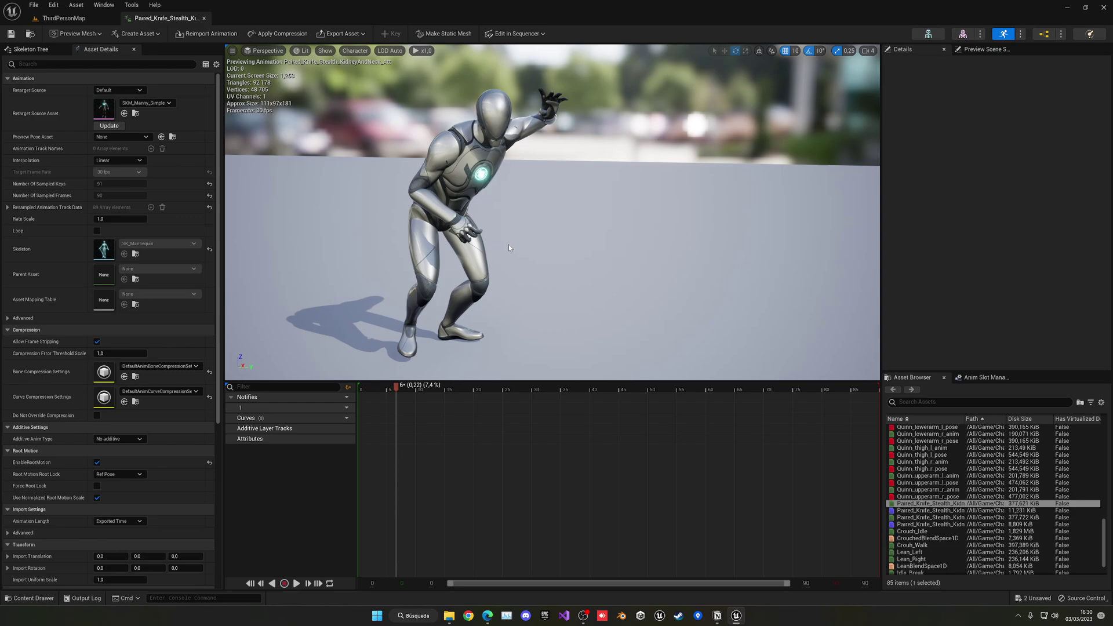
pyautogui.click(399, 391)
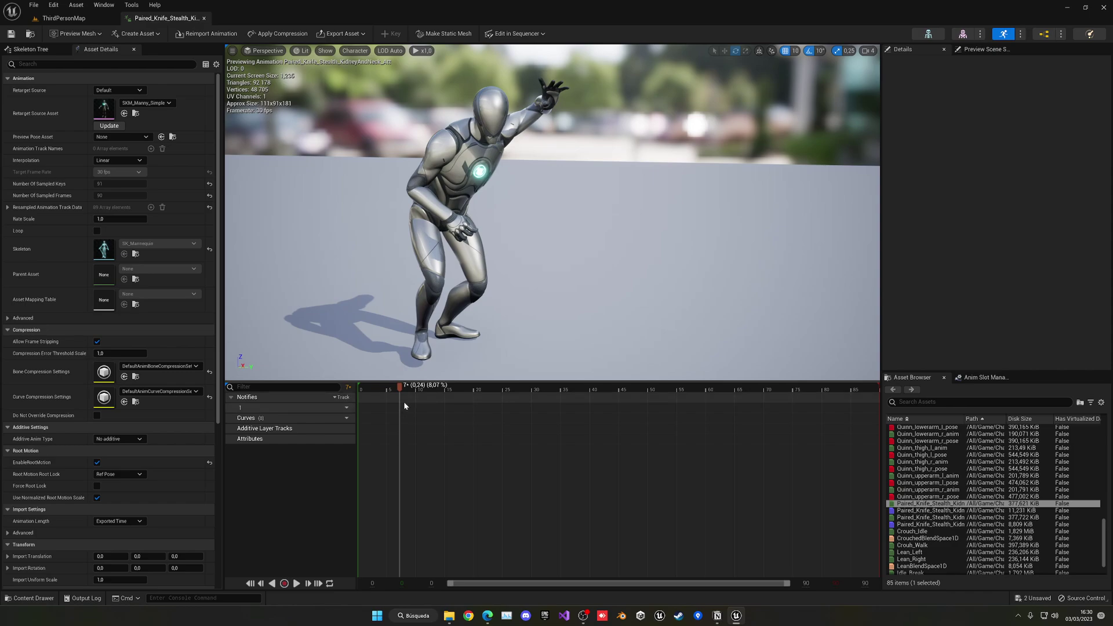
pyautogui.moveTo(395, 387); pyautogui.dragTo(450, 390)
pyautogui.moveTo(492, 301); pyautogui.dragTo(330, 287, button='right')
pyautogui.press('w')
pyautogui.moveTo(468, 285)
pyautogui.mouseDown(button='right')
pyautogui.moveTo(455, 295)
pyautogui.moveTo(468, 285)
pyautogui.mouseUp(button='right')
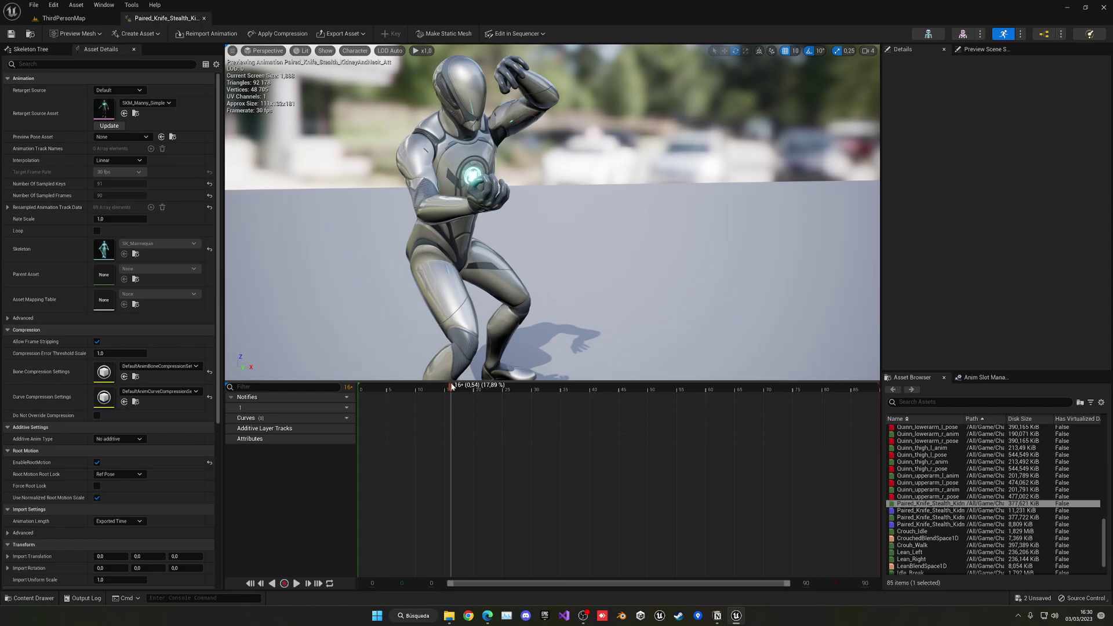
pyautogui.moveTo(452, 386)
pyautogui.mouseDown()
pyautogui.moveTo(427, 387)
pyautogui.moveTo(454, 386)
pyautogui.mouseUp()
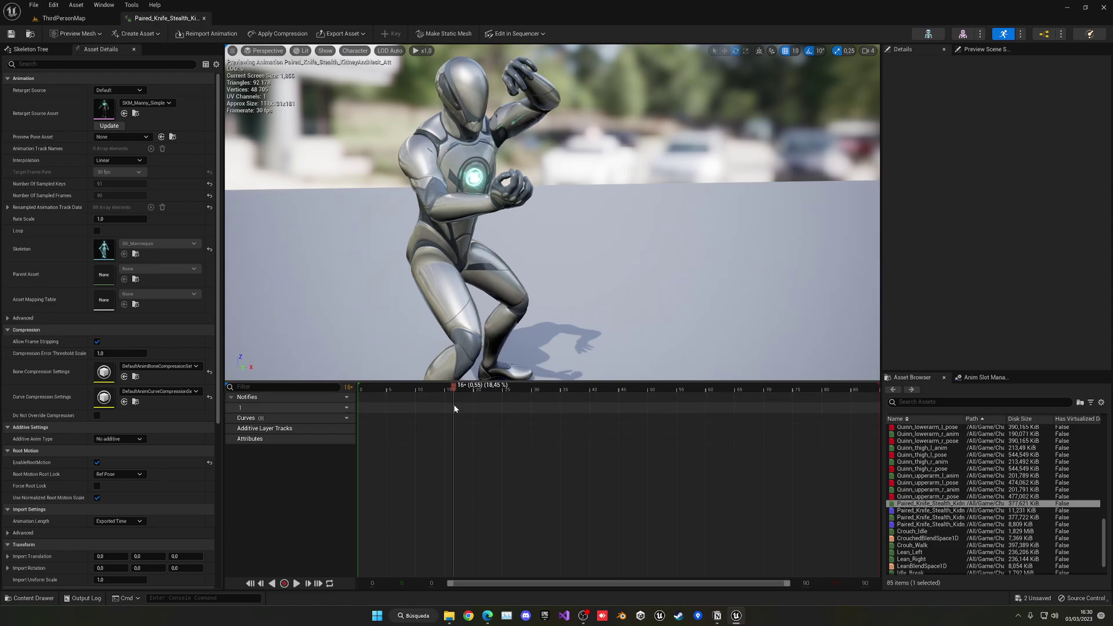
# Step: Add a Play Sound notify at the playhead on notify track 1 and set its sound to MS_KnifeStab
pyautogui.rightClick(454, 409)
pyautogui.moveTo(491, 425)
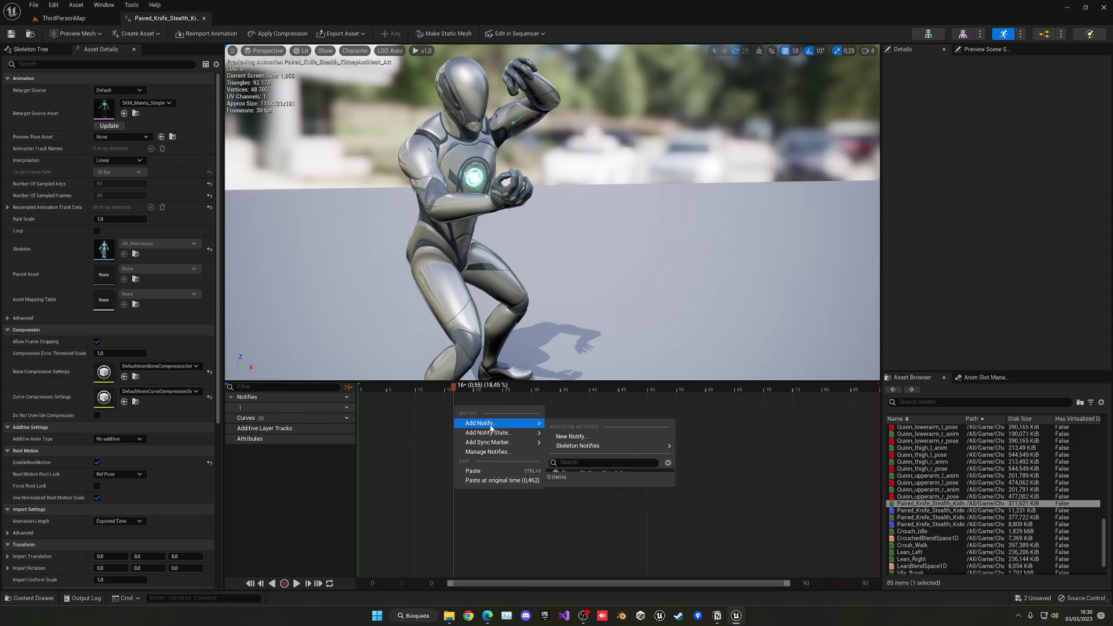
pyautogui.click(579, 499)
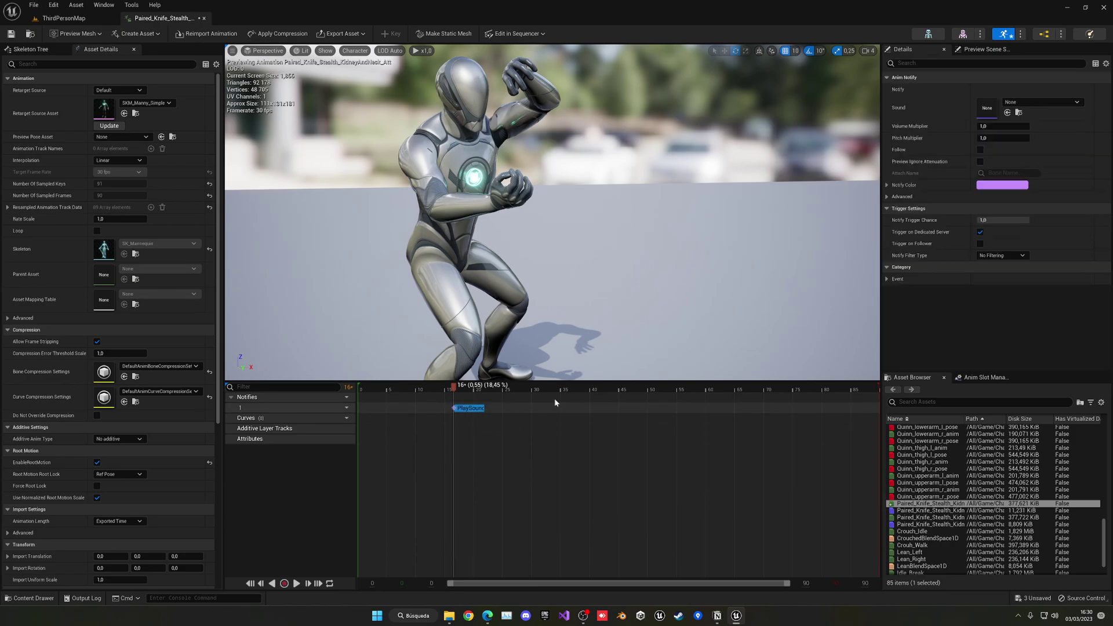
pyautogui.click(1026, 104)
pyautogui.write('ms')
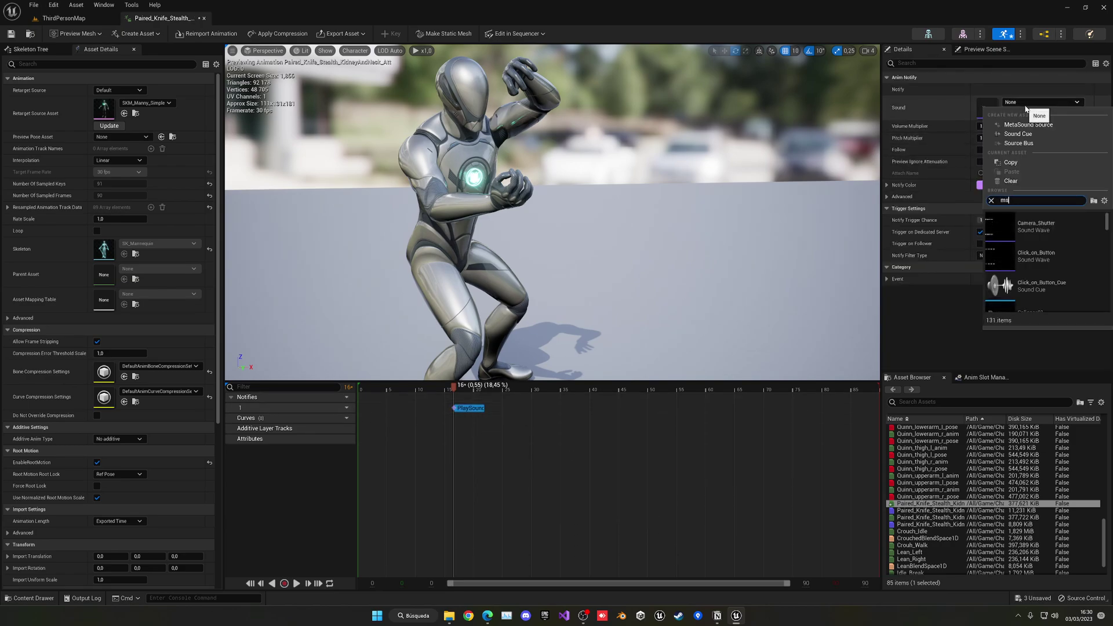
pyautogui.write('_')
pyautogui.click(1047, 260)
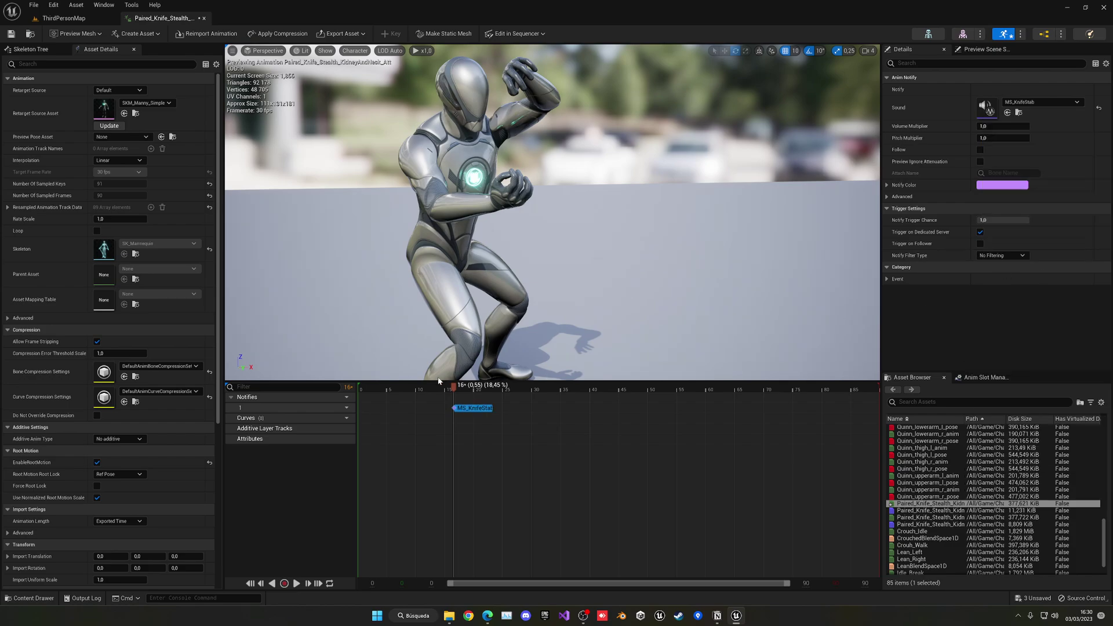
# Step: Play back the stab and move the MS_KnifeStab notify slightly earlier, to about 0.48 s
pyautogui.click(394, 387)
pyautogui.press('space')
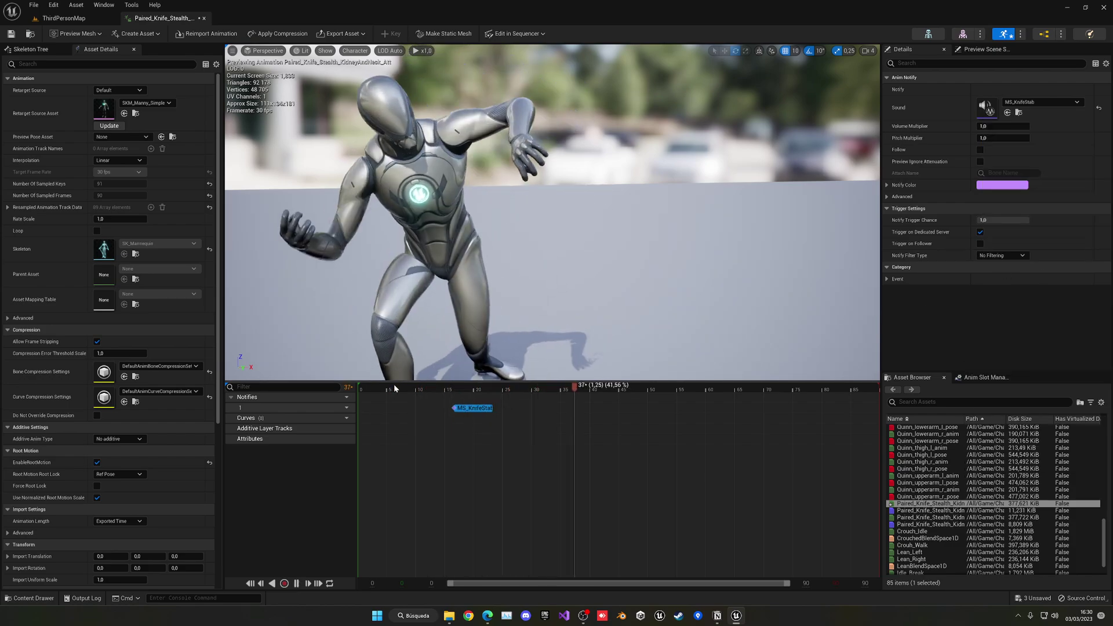
pyautogui.click(443, 387)
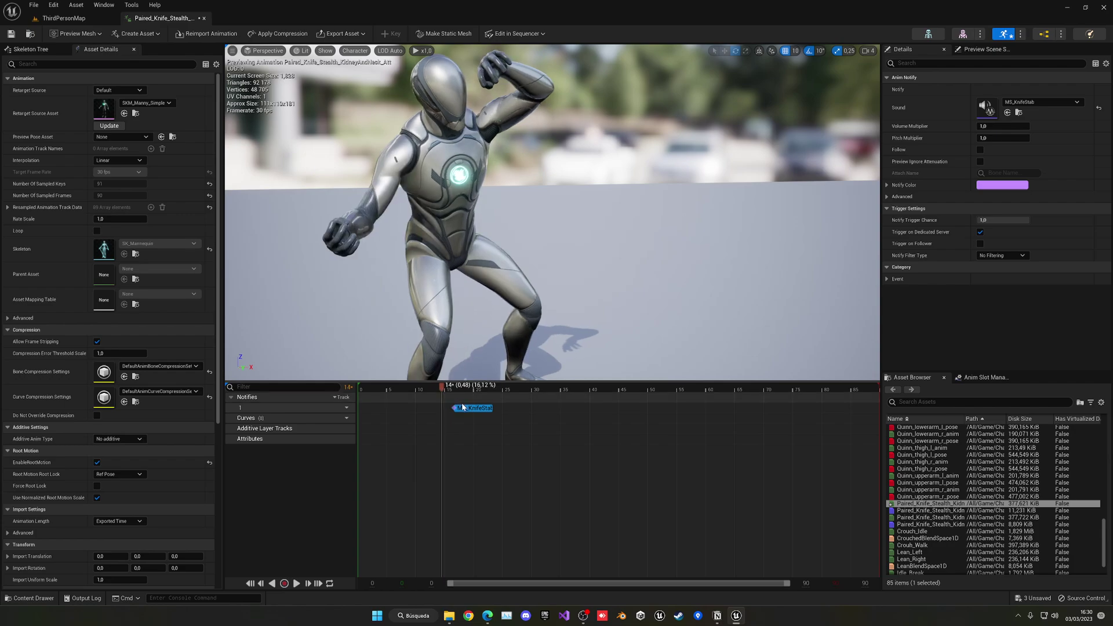
pyautogui.moveTo(468, 408); pyautogui.dragTo(459, 409)
# Step: Replay the animation from just before the first stab several times to check the sound's timing
pyautogui.click(423, 388)
pyautogui.press('space')
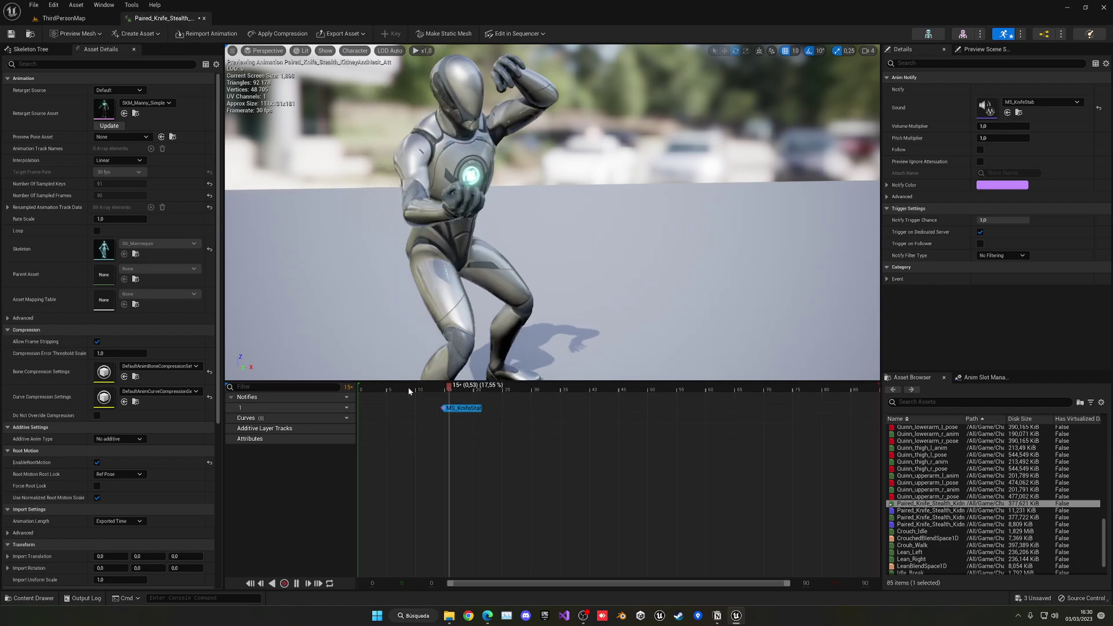
pyautogui.click(422, 388)
pyautogui.press('space')
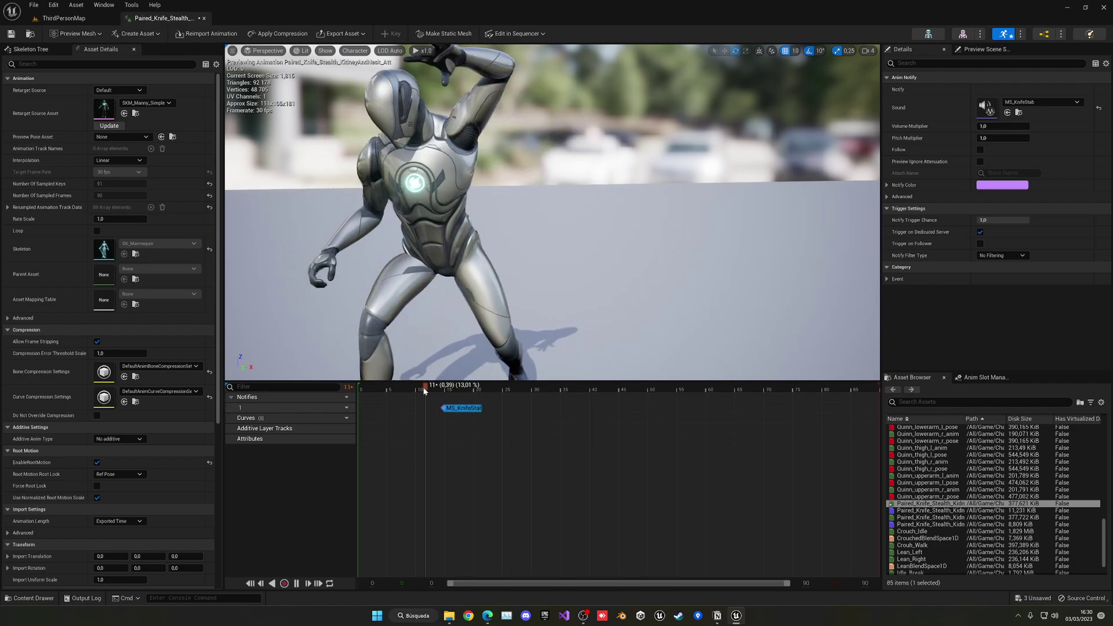
pyautogui.click(410, 388)
pyautogui.press('space')
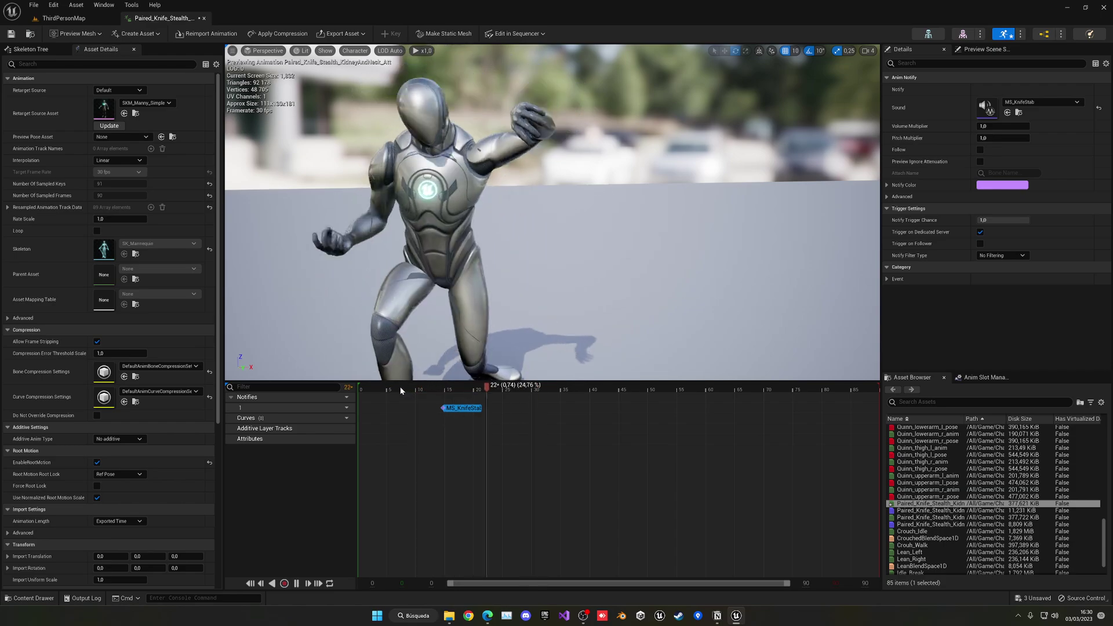
pyautogui.click(387, 389)
pyautogui.press('space')
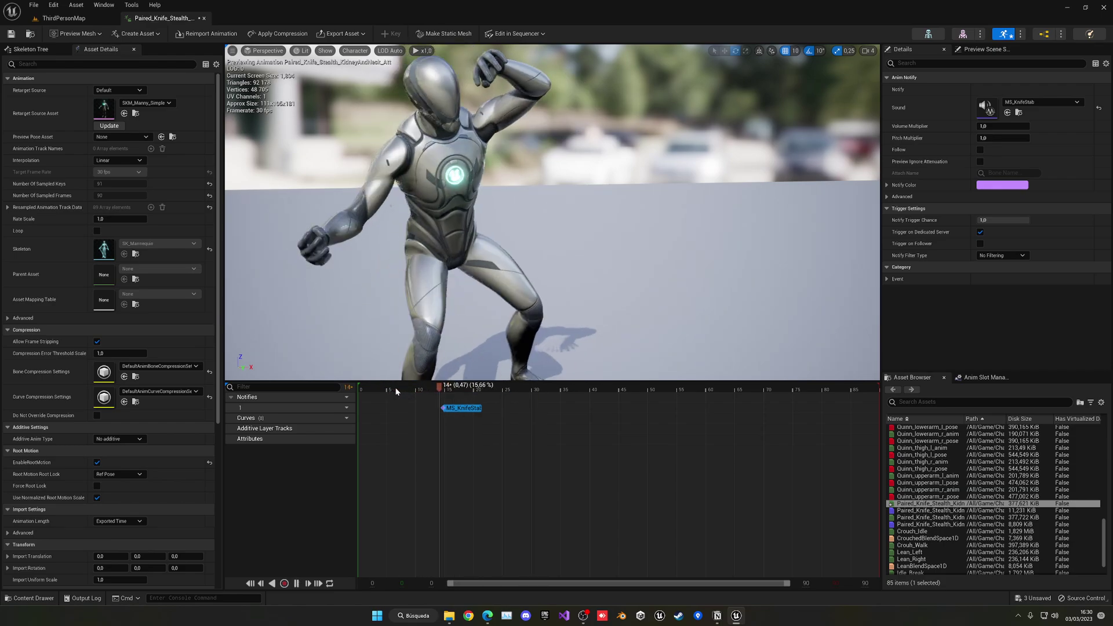
# Step: Move the MS_KnifeStab notify slightly earlier, to about 0.44 s, and replay the first stab
pyautogui.press('space')
pyautogui.moveTo(455, 409); pyautogui.dragTo(445, 410)
pyautogui.click(414, 387)
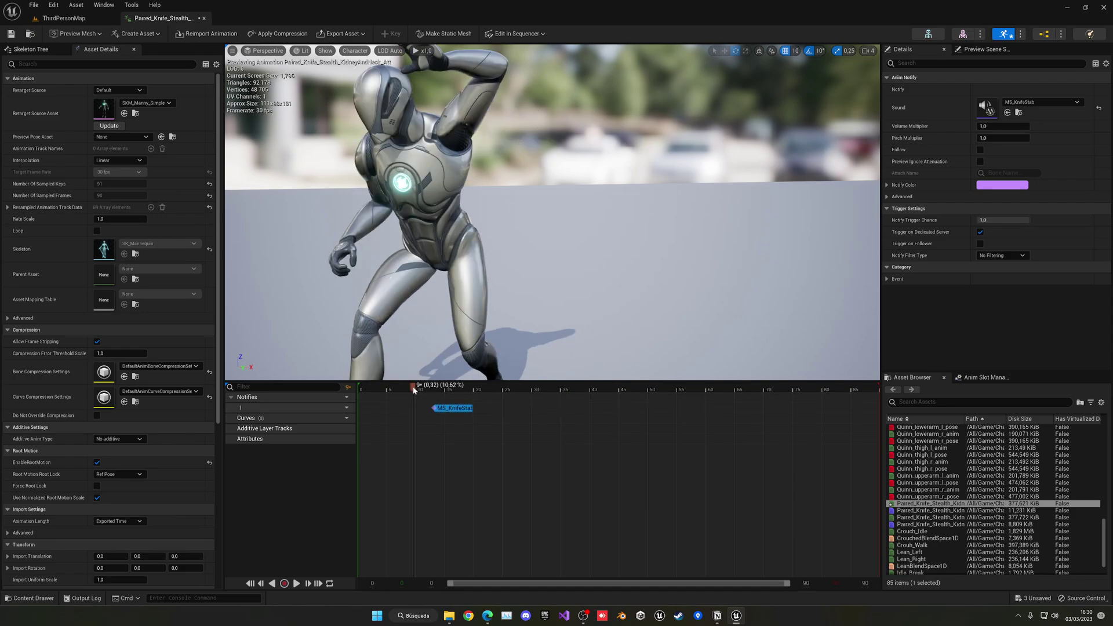
pyautogui.press('space')
pyautogui.press('space')
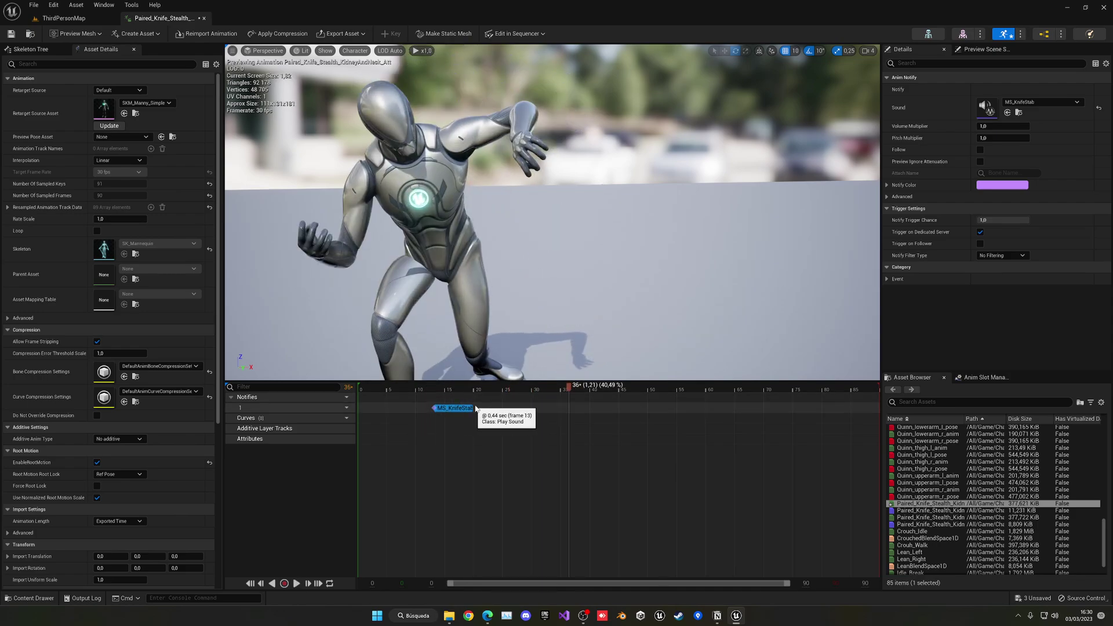
# Step: Paste a copy of the MS_KnifeStab notify on notify track 1 at the second stab, at about 0.93 s
pyautogui.moveTo(481, 387); pyautogui.dragTo(519, 387)
pyautogui.click(519, 406)
pyautogui.hotkey('ctrl', 'v')
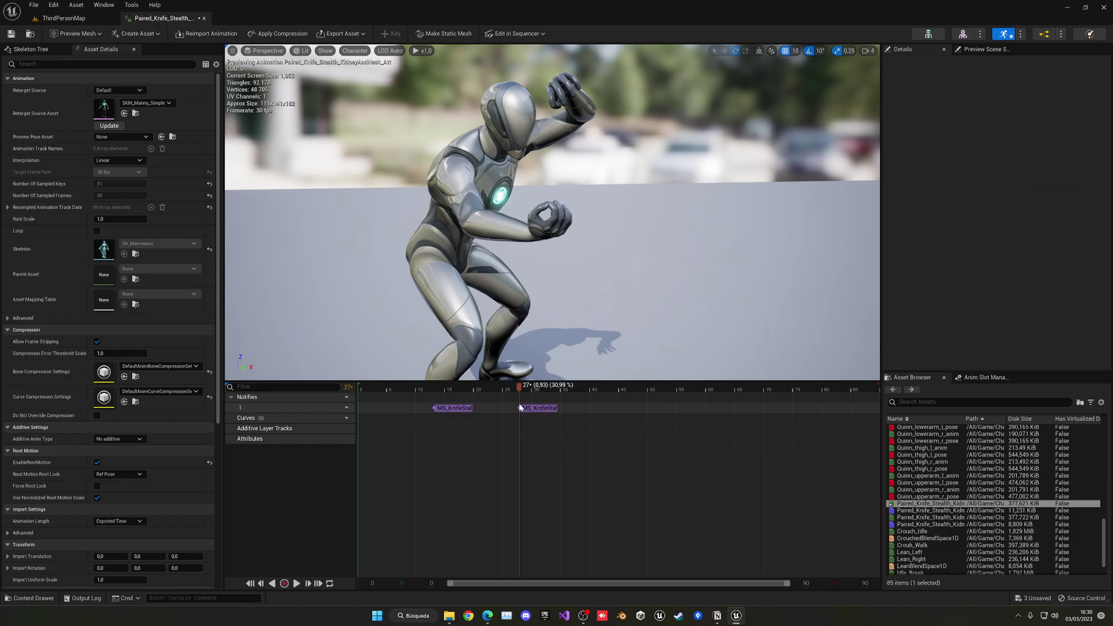
# Step: Replay the animation from just before the first stab to check both sounds, and save the animation
pyautogui.click(413, 388)
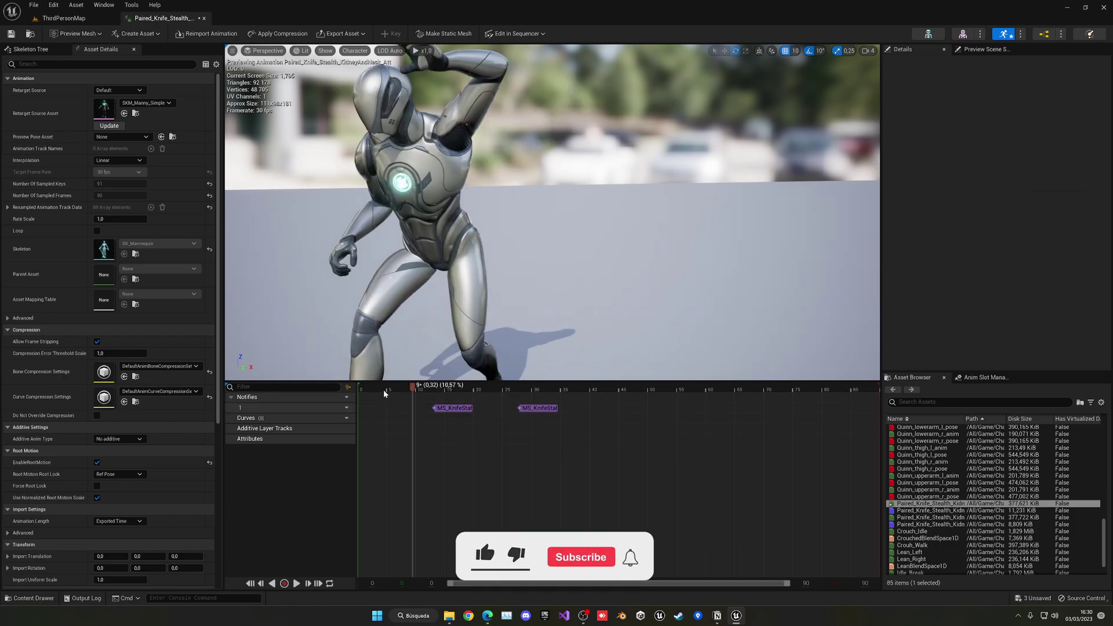
pyautogui.press('space')
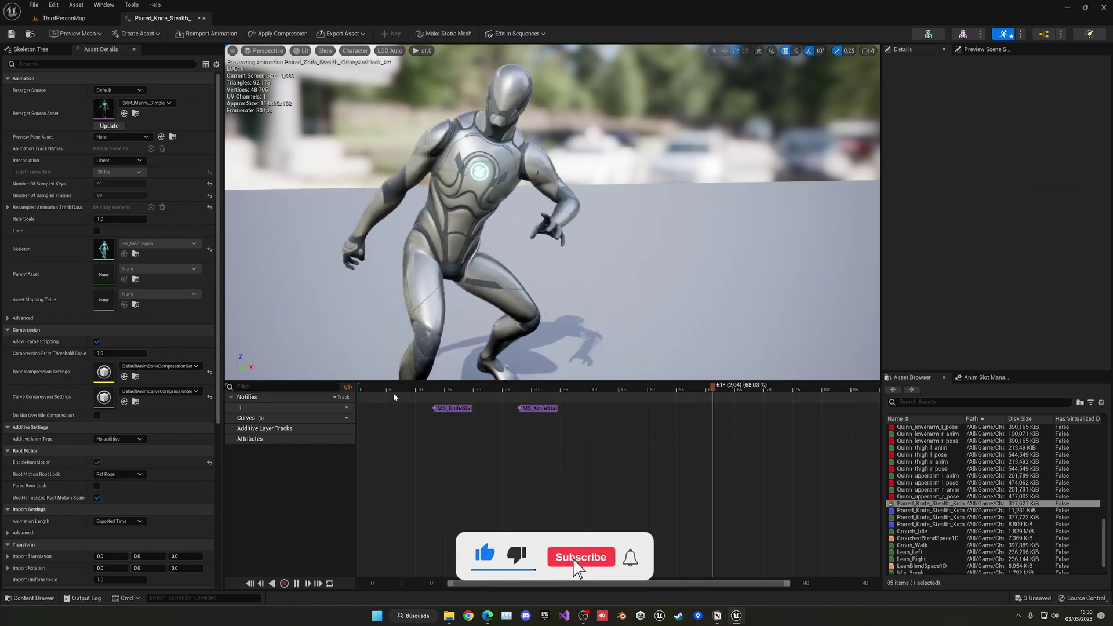
pyautogui.press('space')
pyautogui.hotkey('ctrl', 's')
# Step: Paste a third MS_KnifeStab notify and place it at the last stab, at about 1.65 s
pyautogui.click(646, 389)
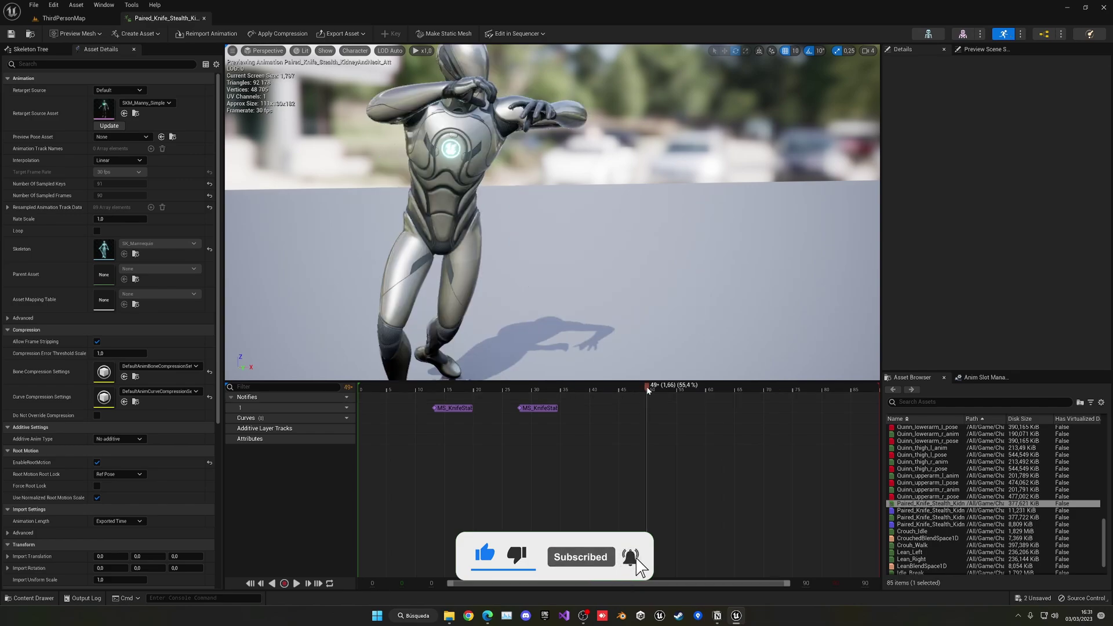
pyautogui.moveTo(648, 390)
pyautogui.mouseDown()
pyautogui.moveTo(688, 389)
pyautogui.moveTo(646, 388)
pyautogui.mouseUp()
pyautogui.hotkey('ctrl', 'v')
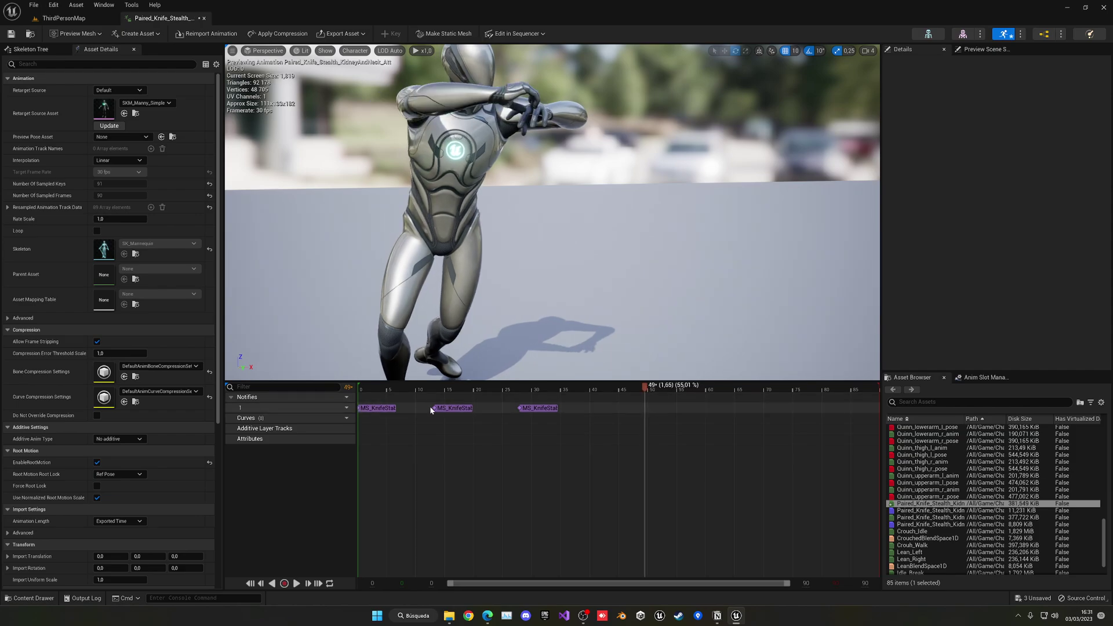
pyautogui.moveTo(408, 409); pyautogui.dragTo(458, 410)
pyautogui.click(677, 409)
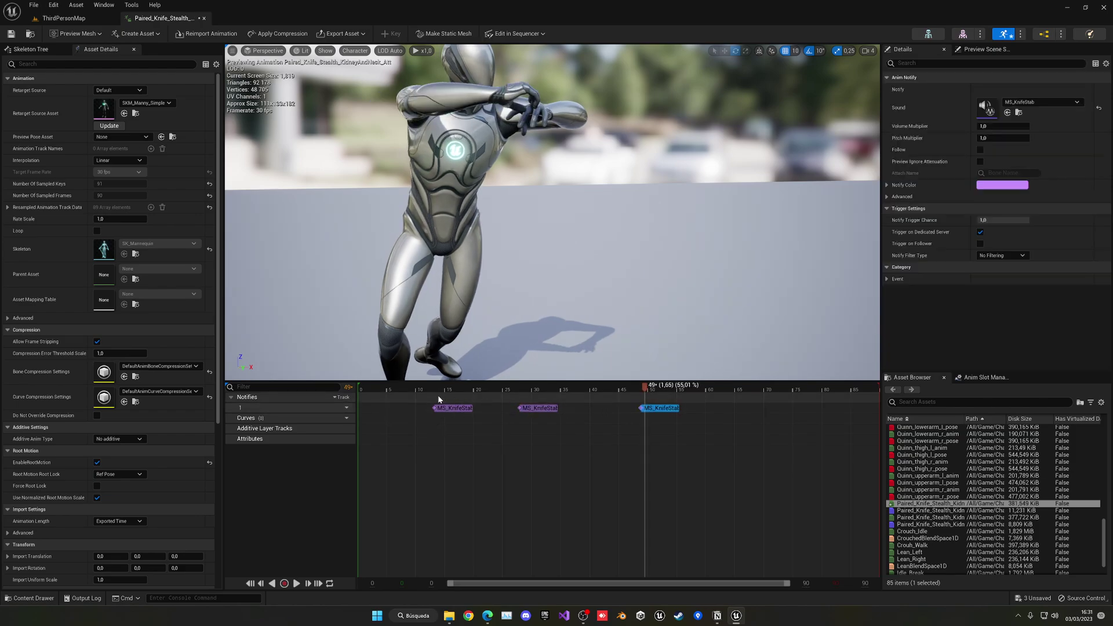
# Step: Play the animation from near its start to check all three stab sounds, and save it
pyautogui.click(370, 391)
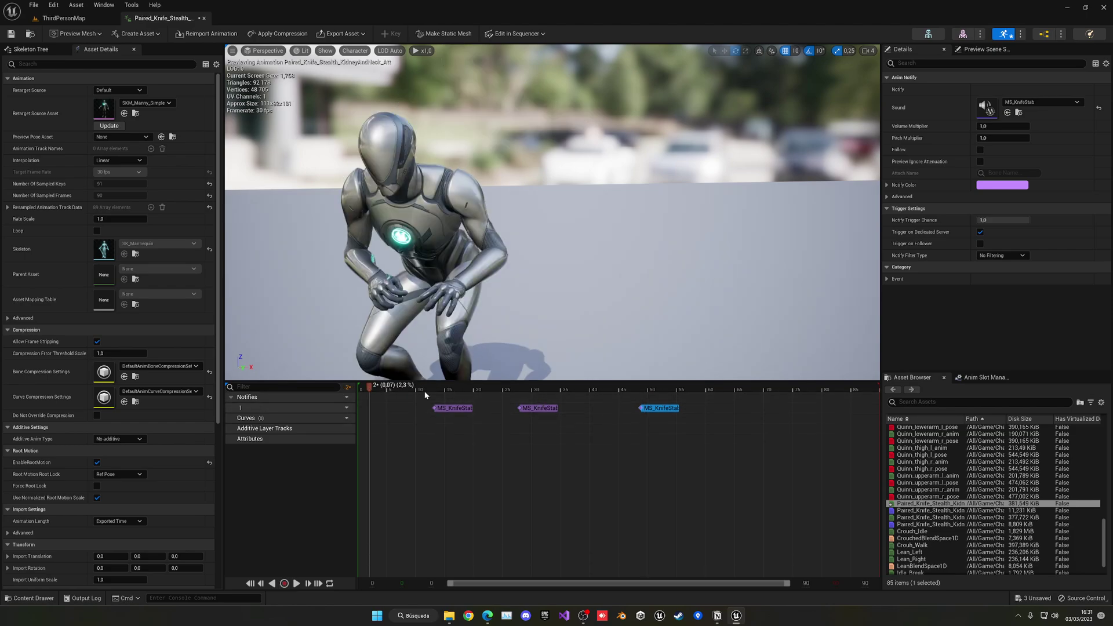
pyautogui.moveTo(371, 392)
pyautogui.mouseDown()
pyautogui.moveTo(658, 393)
pyautogui.moveTo(383, 396)
pyautogui.mouseUp()
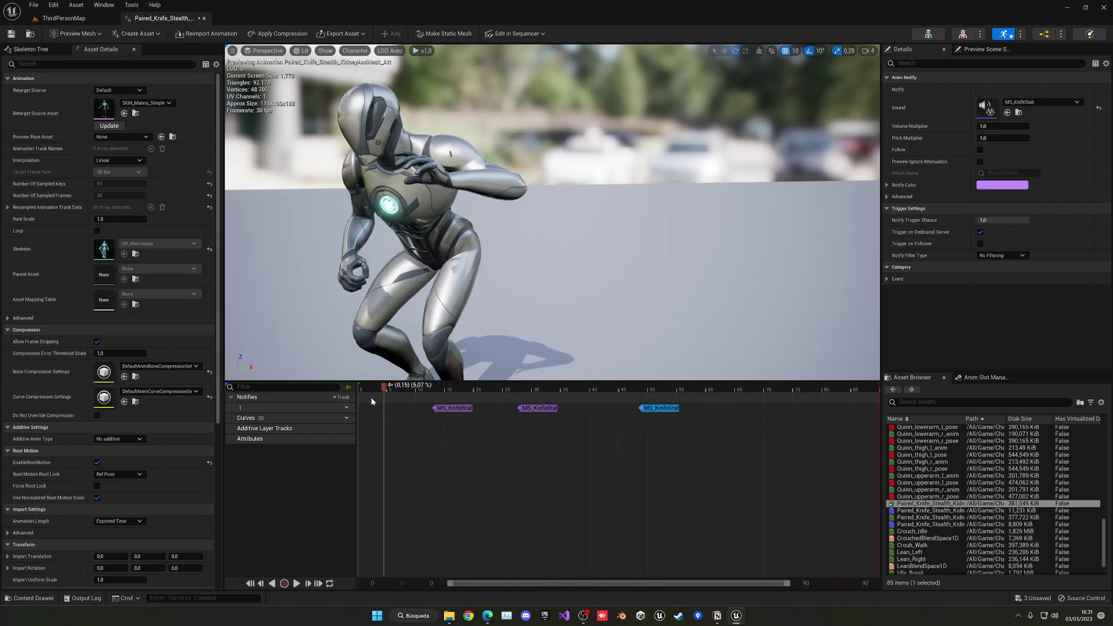
pyautogui.press('space')
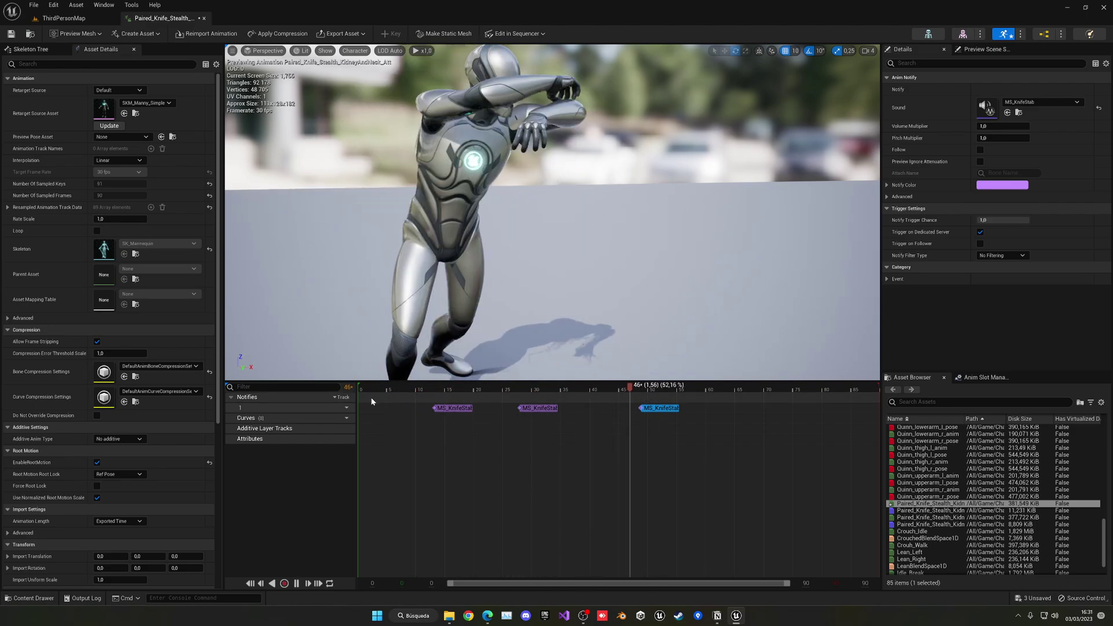
pyautogui.press('space')
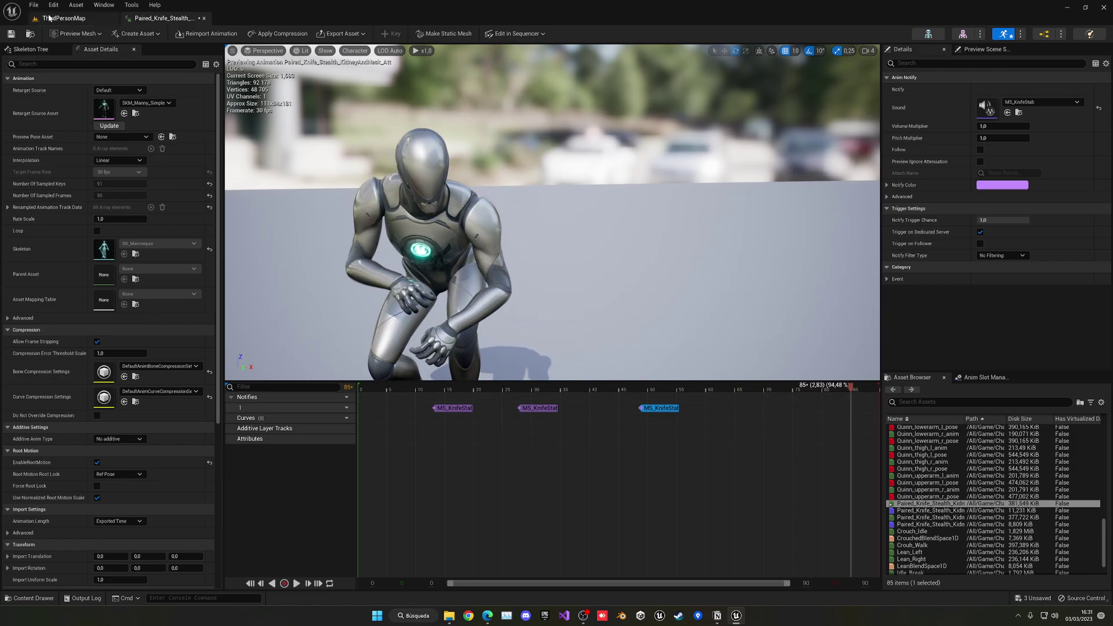
pyautogui.click(11, 35)
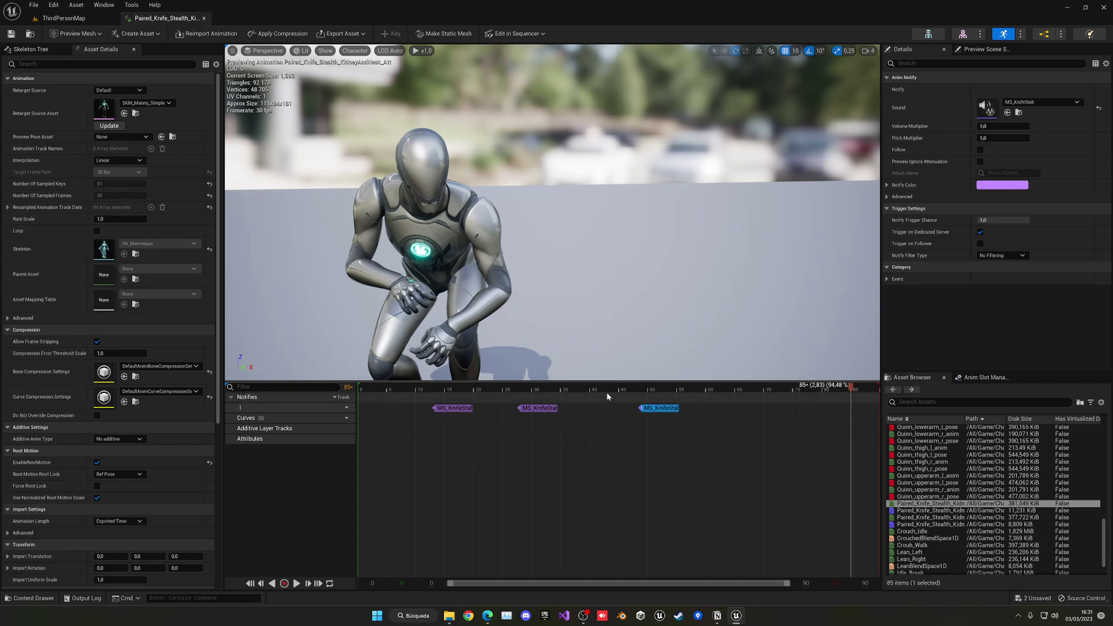
# Step: Close the animation sequence and open the BP_Dummy actor's blueprint to examine its Stealth Back Assasin function
pyautogui.middleClick(166, 23)
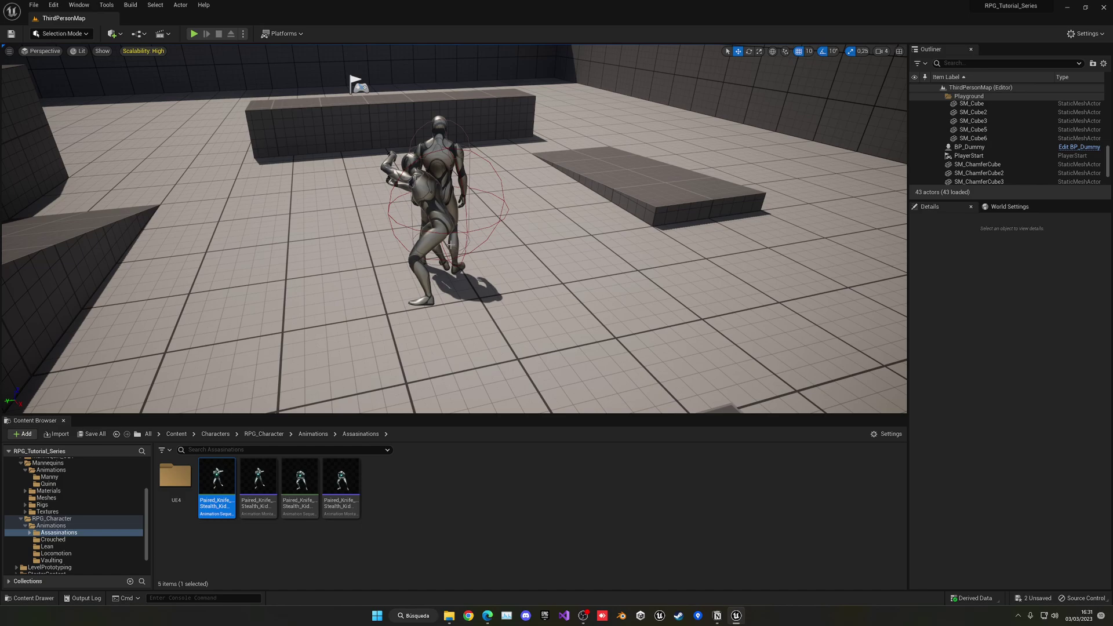
pyautogui.click(439, 169)
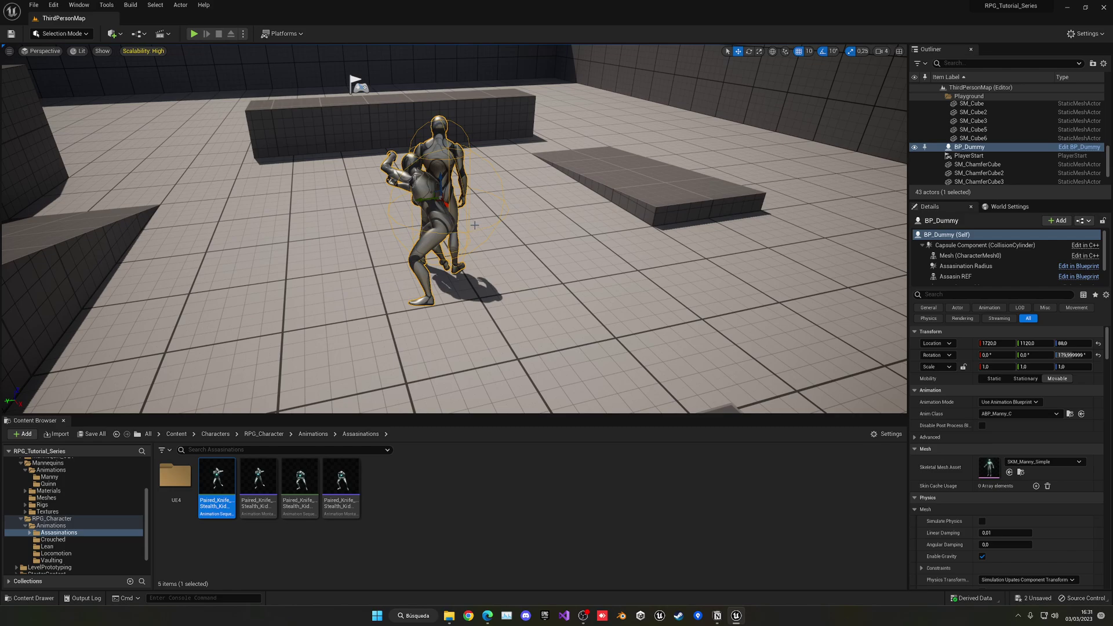
pyautogui.hotkey('ctrl', 'e')
pyautogui.scroll(-2, 457, 253)
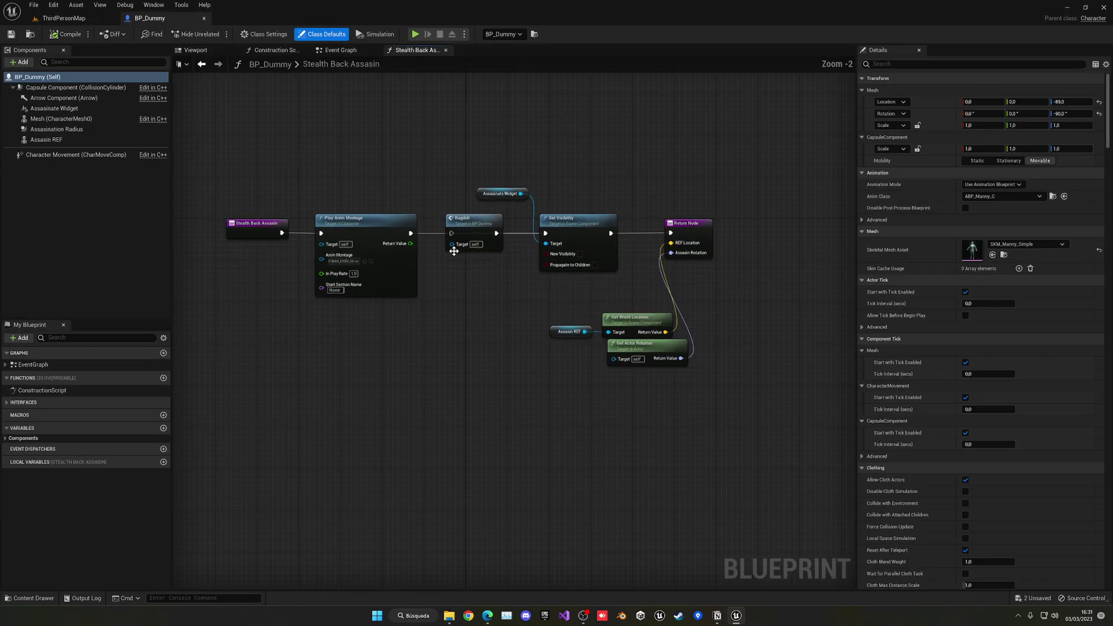
pyautogui.scroll(2, 413, 256)
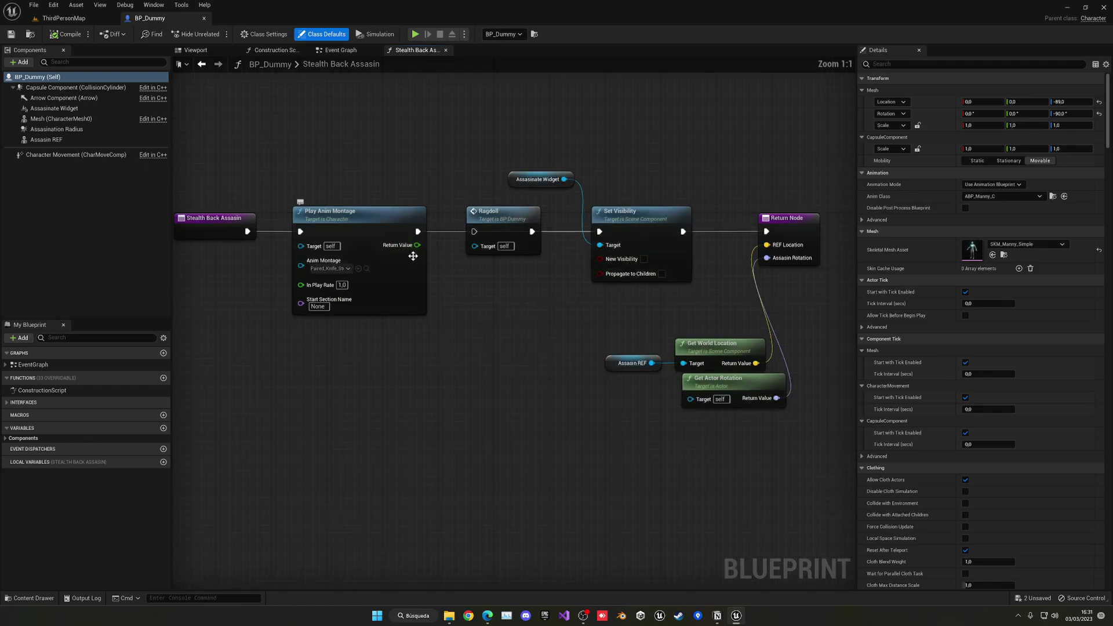
pyautogui.moveTo(418, 231); pyautogui.dragTo(478, 232)
pyautogui.moveTo(548, 302); pyautogui.dragTo(504, 296, button='right')
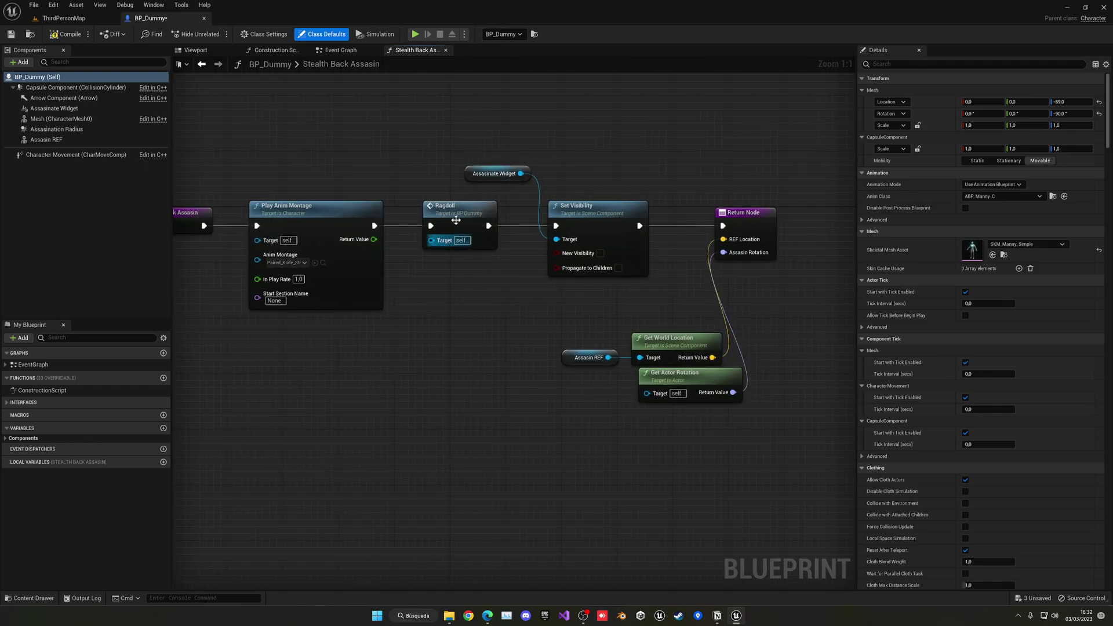
pyautogui.moveTo(445, 224); pyautogui.dragTo(402, 207, button='right')
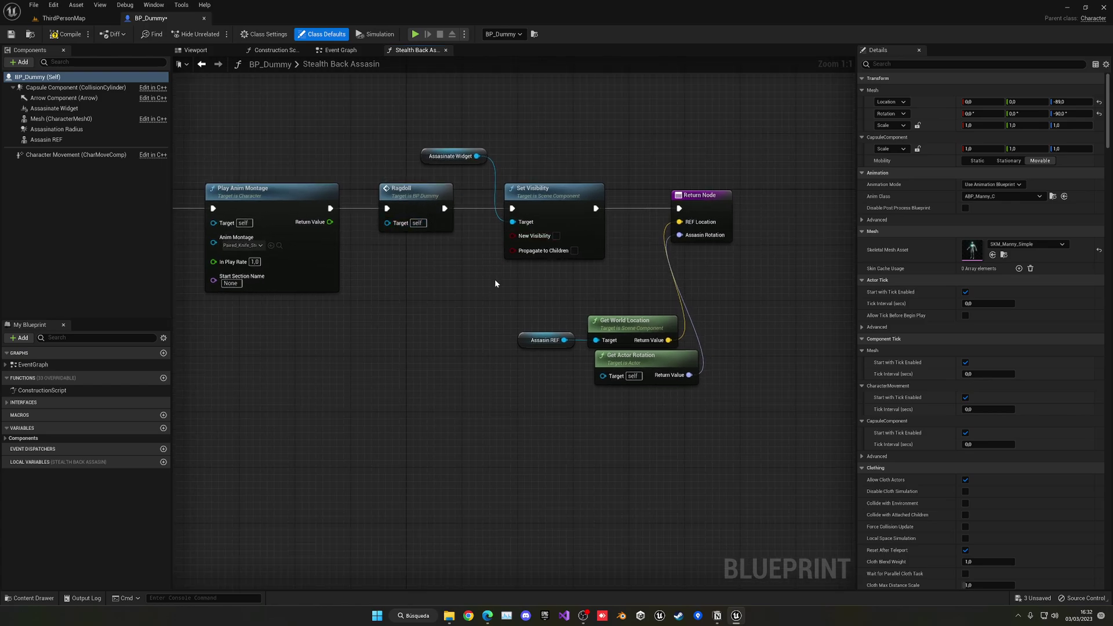
pyautogui.moveTo(492, 285)
pyautogui.mouseDown(button='right')
pyautogui.moveTo(724, 280)
pyautogui.moveTo(363, 255)
pyautogui.moveTo(615, 267)
pyautogui.moveTo(417, 271)
pyautogui.moveTo(503, 299)
pyautogui.mouseUp(button='right')
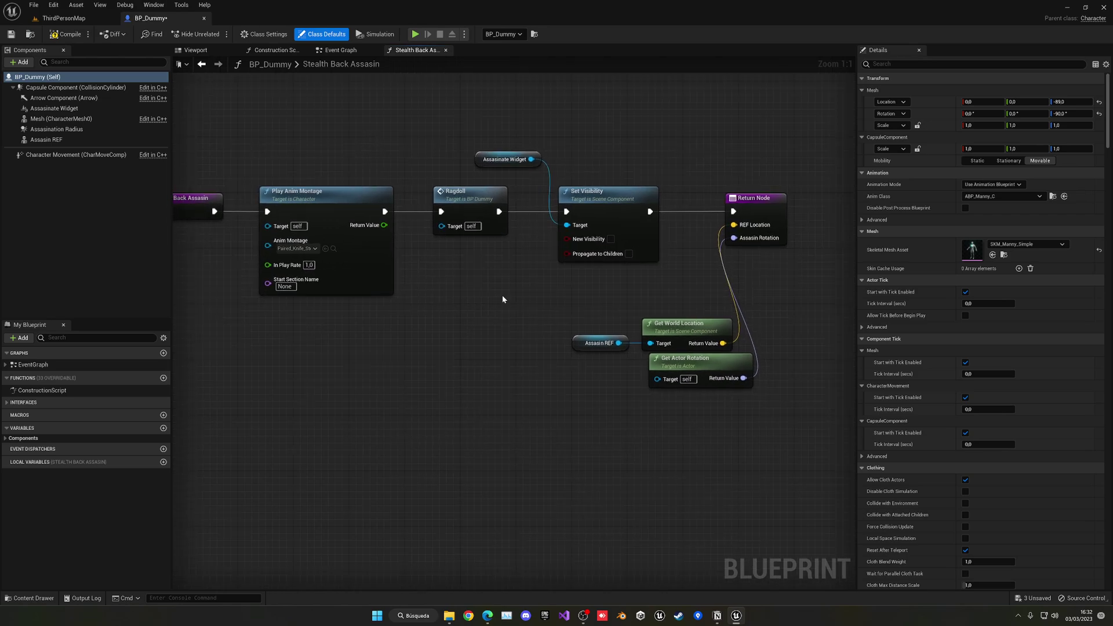
# Step: Open the Ragdoll event in the event graph and add a Play Sound at Location node after Set Simulate Physics
pyautogui.doubleClick(466, 206)
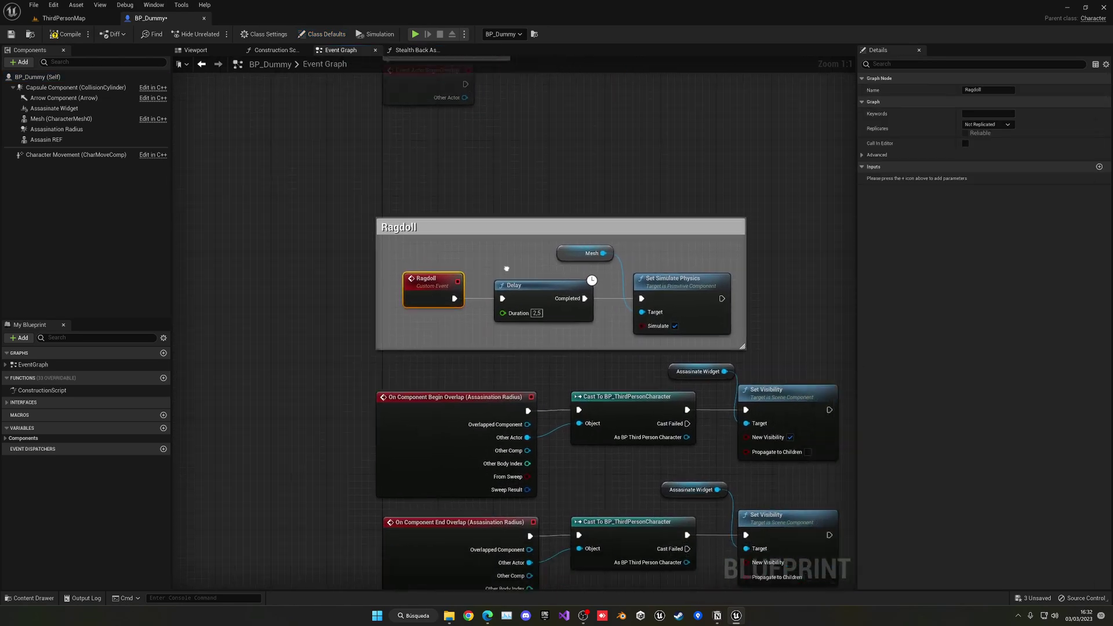
pyautogui.click(462, 274)
pyautogui.moveTo(669, 286); pyautogui.dragTo(502, 275, button='right')
pyautogui.click(502, 274)
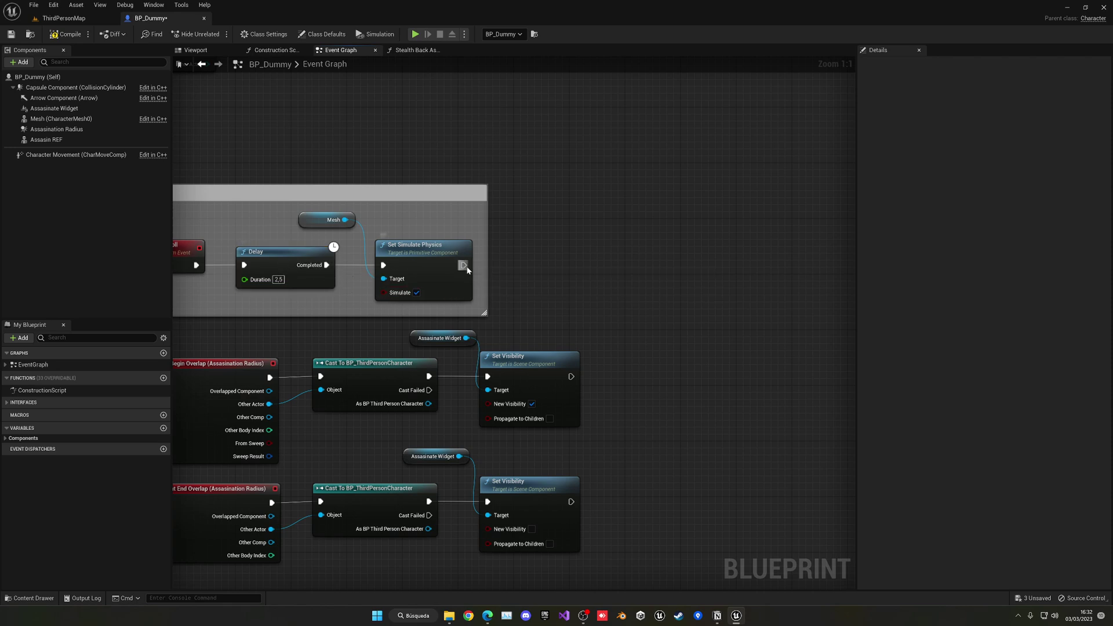
pyautogui.moveTo(464, 266); pyautogui.dragTo(554, 267)
pyautogui.write('play sound')
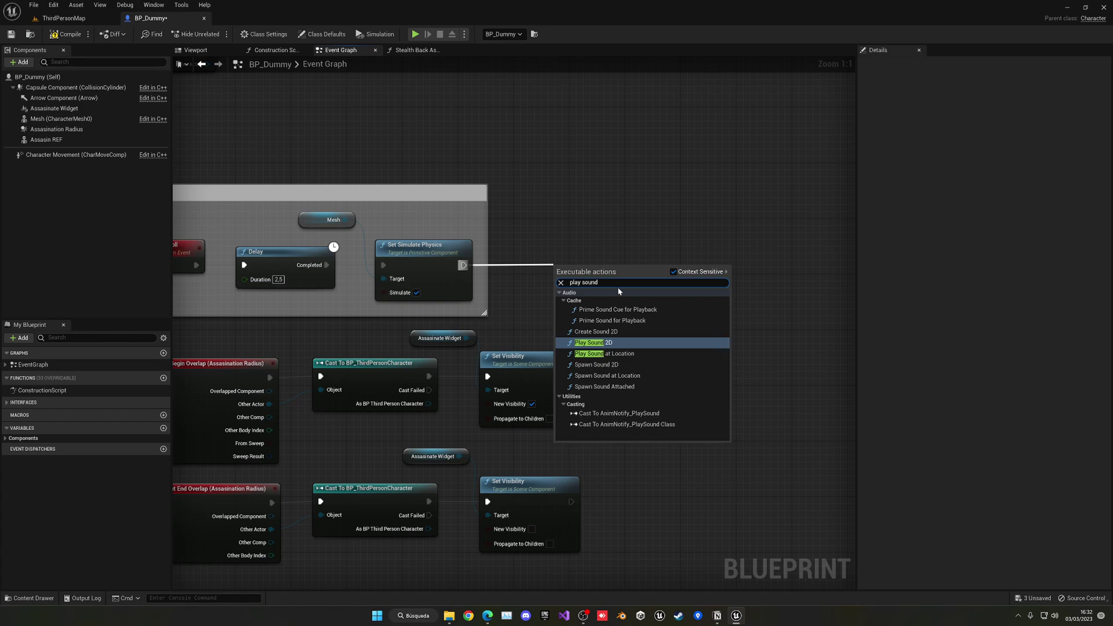
pyautogui.click(626, 353)
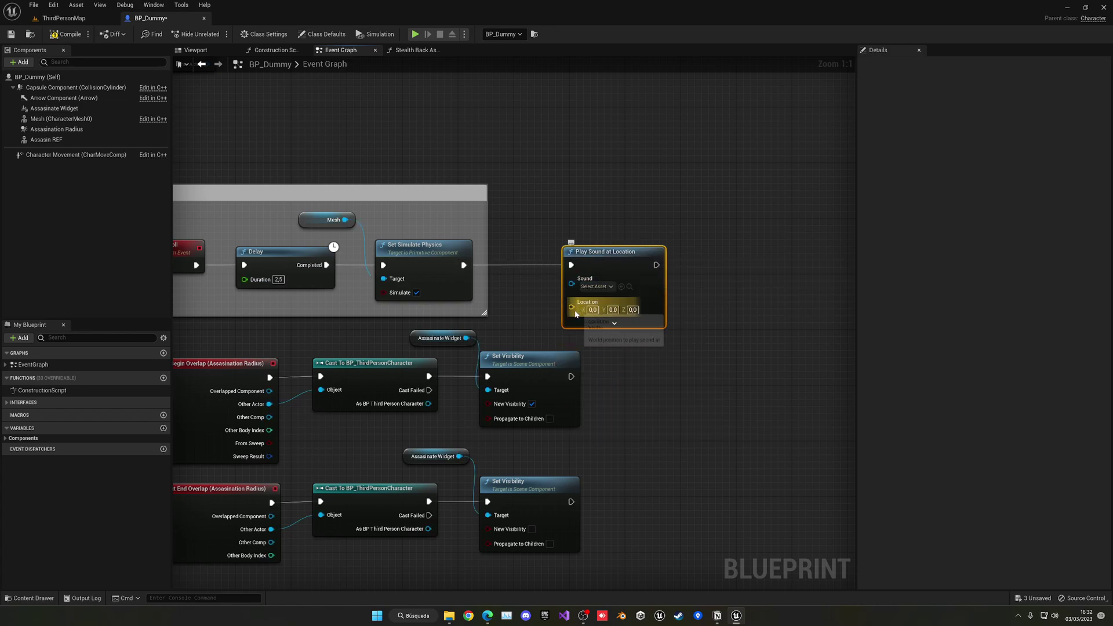
# Step: Feed the Play Sound at Location node's Location input from a new Get Actor Location node
pyautogui.moveTo(564, 307); pyautogui.dragTo(524, 236)
pyautogui.write('get actgort')
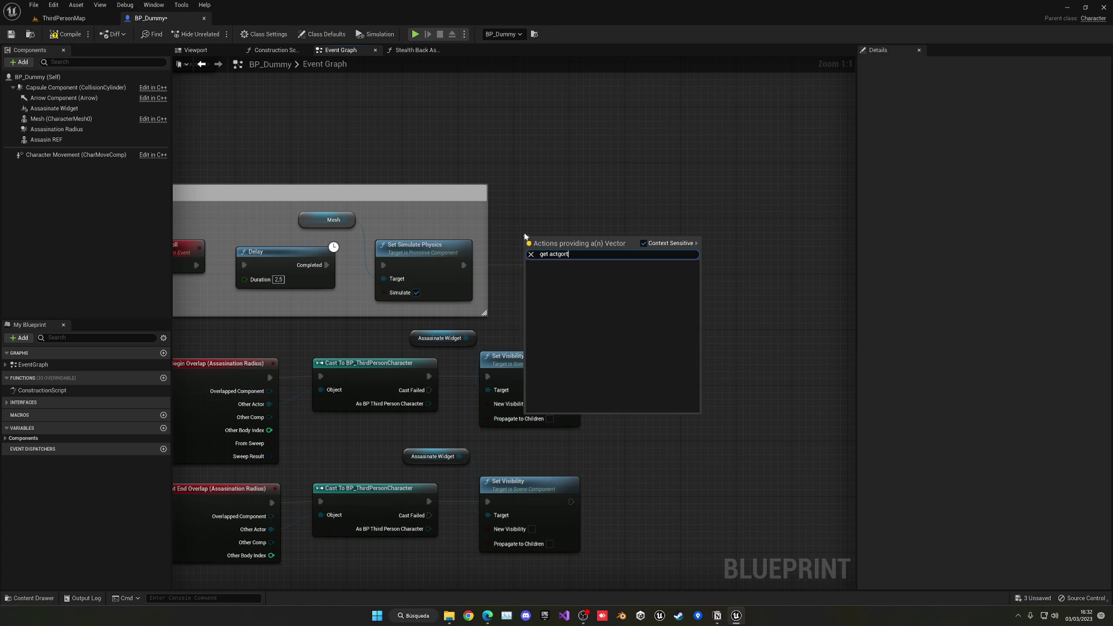
pyautogui.press('BackSpace')
pyautogui.press('BackSpace')
pyautogui.press('BackSpace')
pyautogui.press('BackSpace')
pyautogui.write('or')
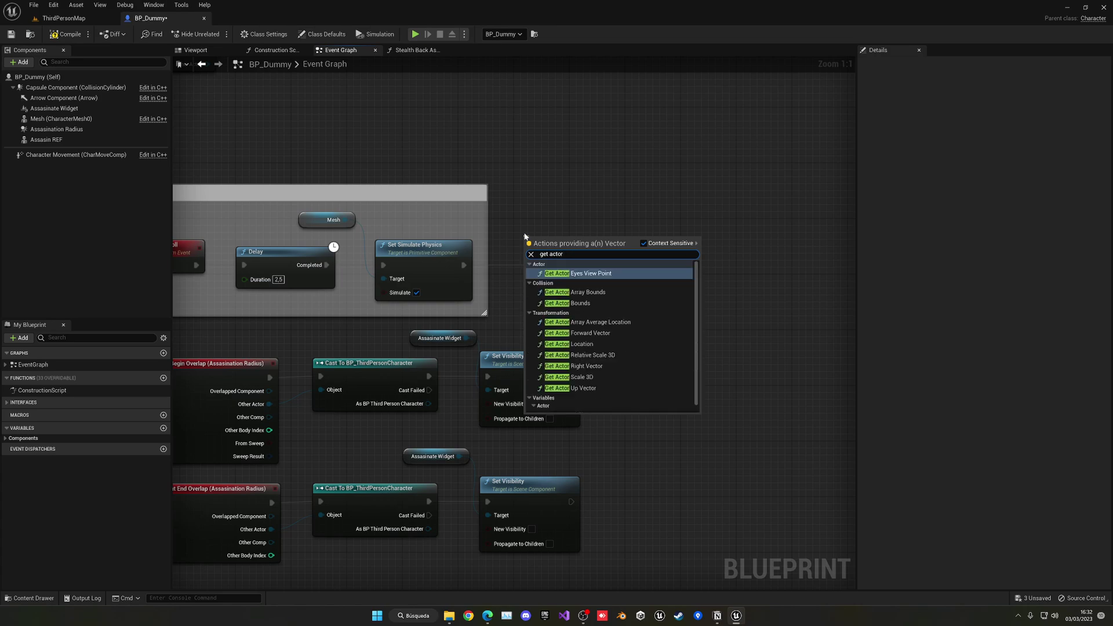
pyautogui.press('Down')
pyautogui.press('Down')
pyautogui.press('Down')
pyautogui.press('Down')
pyautogui.press('Down')
pyautogui.press('Return')
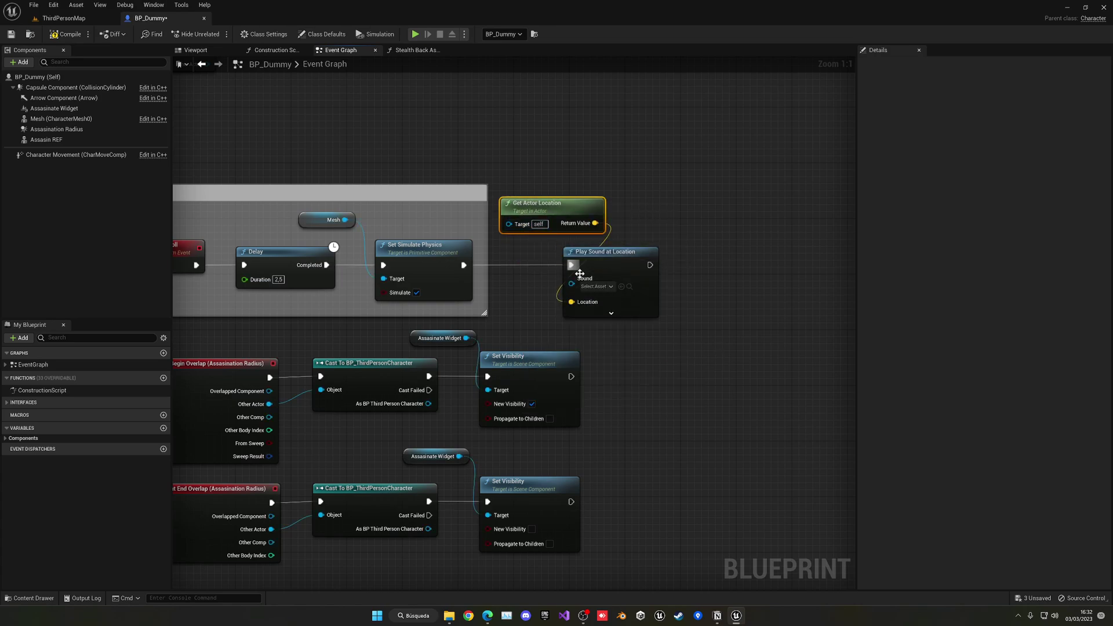
# Step: Set the Play Sound at Location node's sound to Death1 and its attenuation settings to SA_Character
pyautogui.click(597, 286)
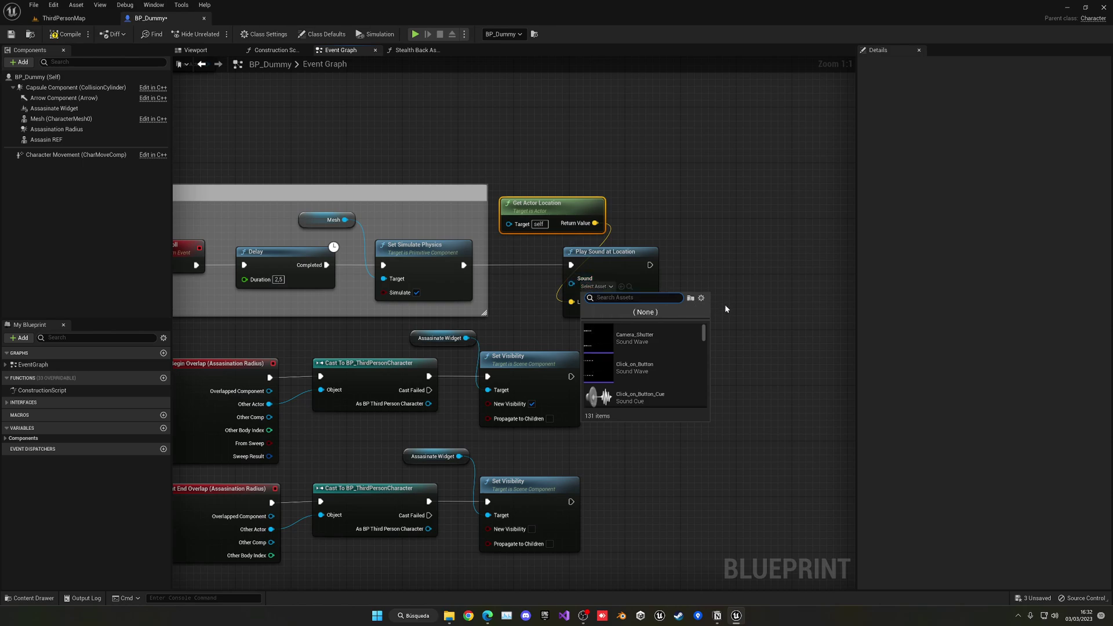
pyautogui.write('grunt')
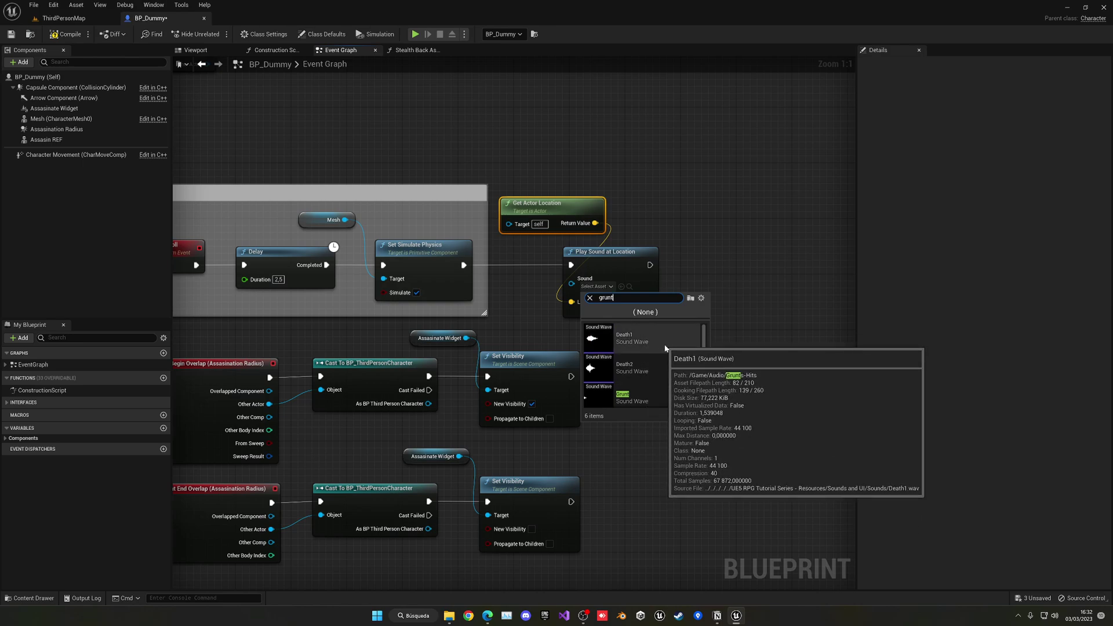
pyautogui.click(643, 337)
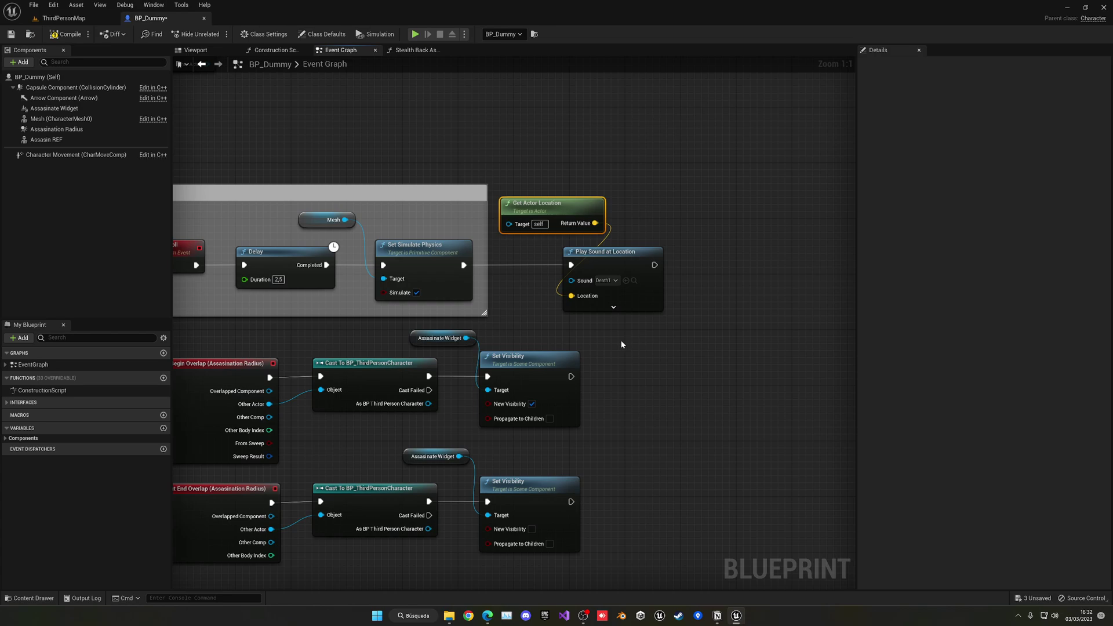
pyautogui.click(640, 308)
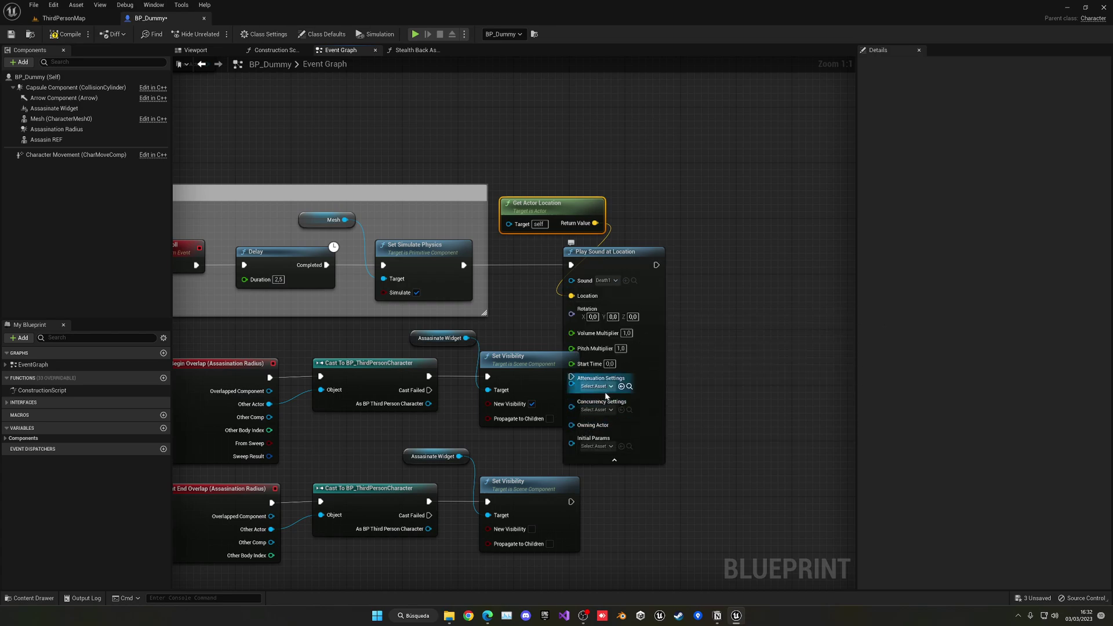
pyautogui.click(595, 386)
pyautogui.click(597, 435)
pyautogui.click(624, 460)
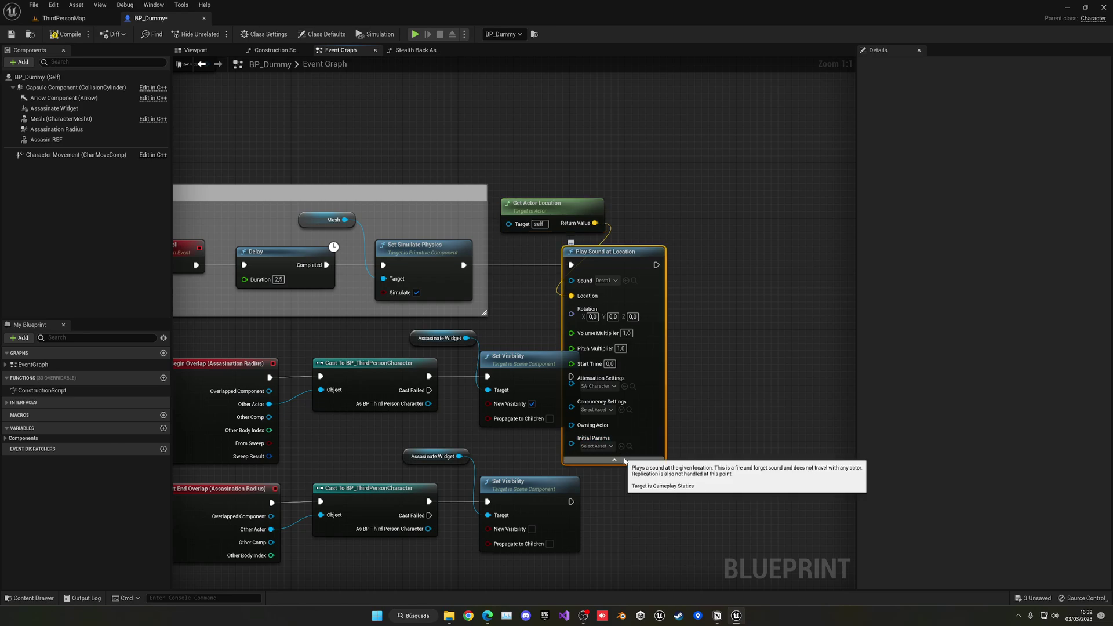
pyautogui.click(624, 459)
# Step: Widen the Ragdoll comment box to enclose the new sound nodes, and compile and save the blueprint
pyautogui.moveTo(486, 243); pyautogui.dragTo(678, 244)
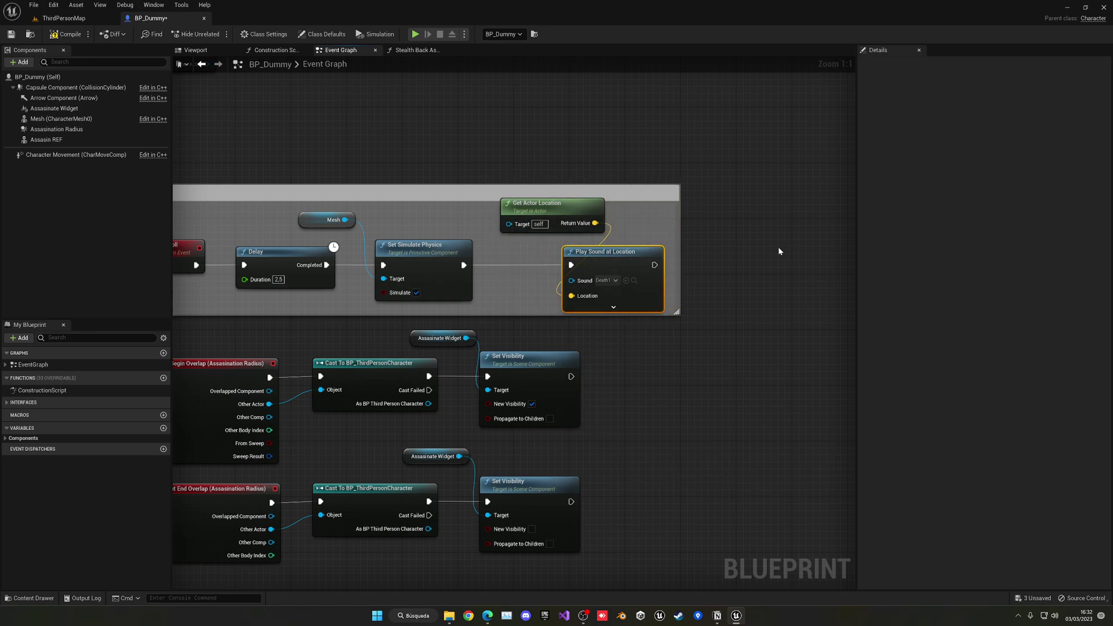
pyautogui.click(69, 35)
pyautogui.click(12, 35)
# Step: Play-test ThirdPersonMap by sneaking up on the dummy and assassinating it, and return to the BP_Dummy blueprint
pyautogui.click(68, 19)
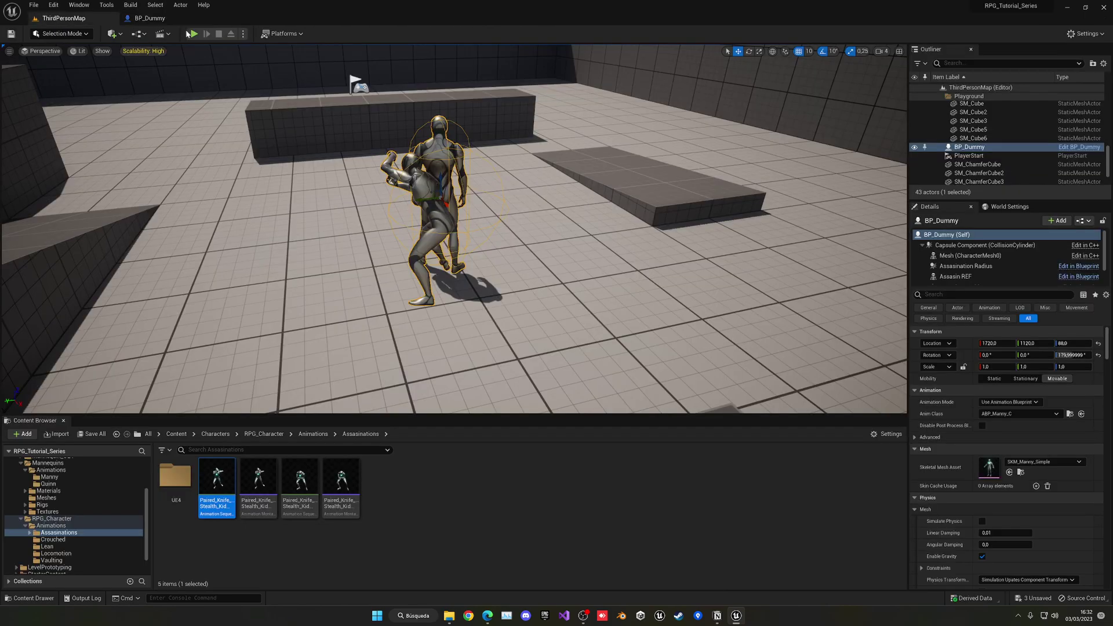
pyautogui.click(193, 35)
pyautogui.click(254, 77)
pyautogui.press('w')
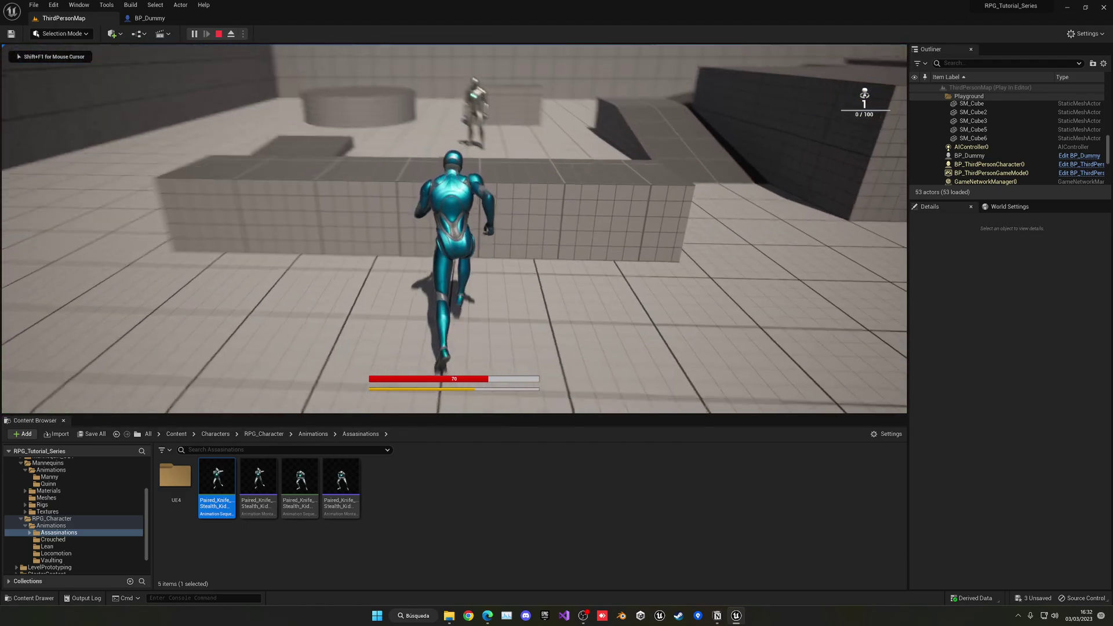
pyautogui.press('space')
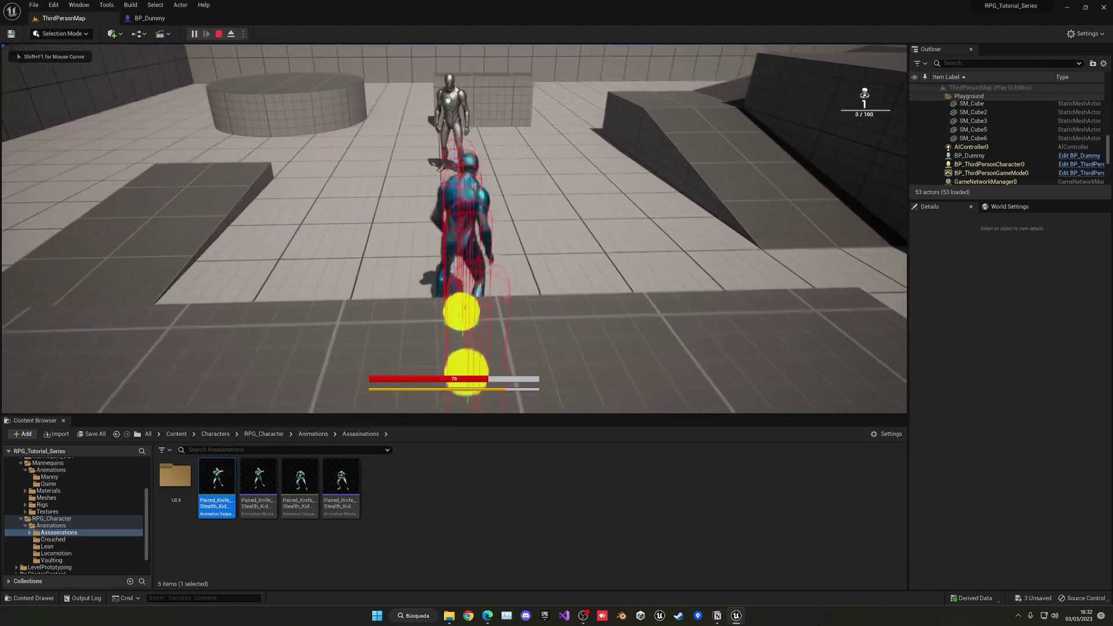
pyautogui.press('w')
pyautogui.press('w')
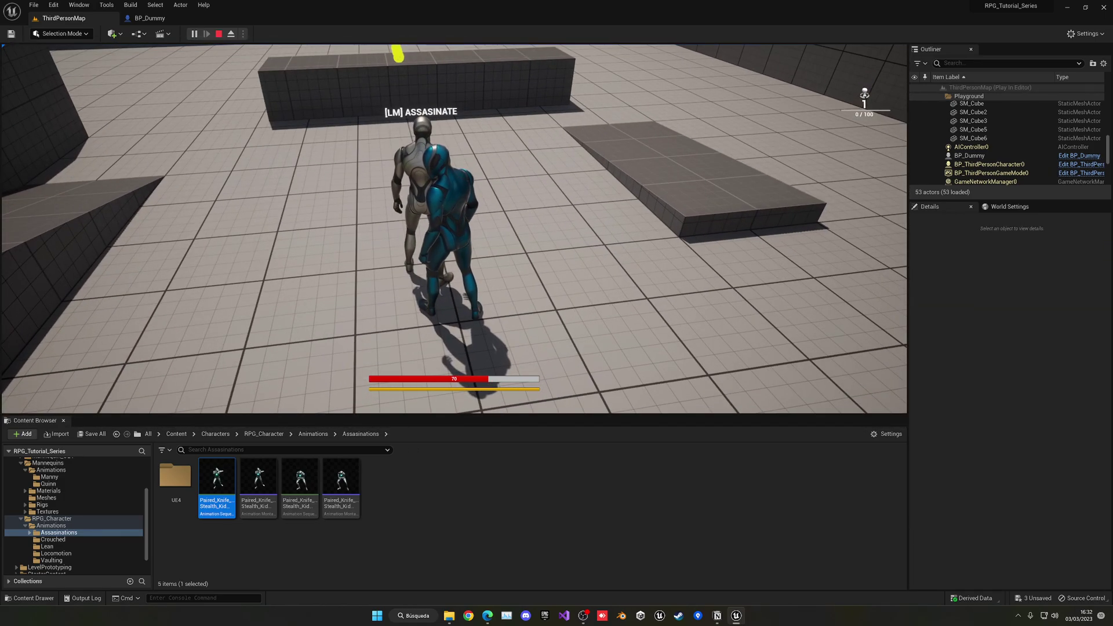
pyautogui.click(454, 229)
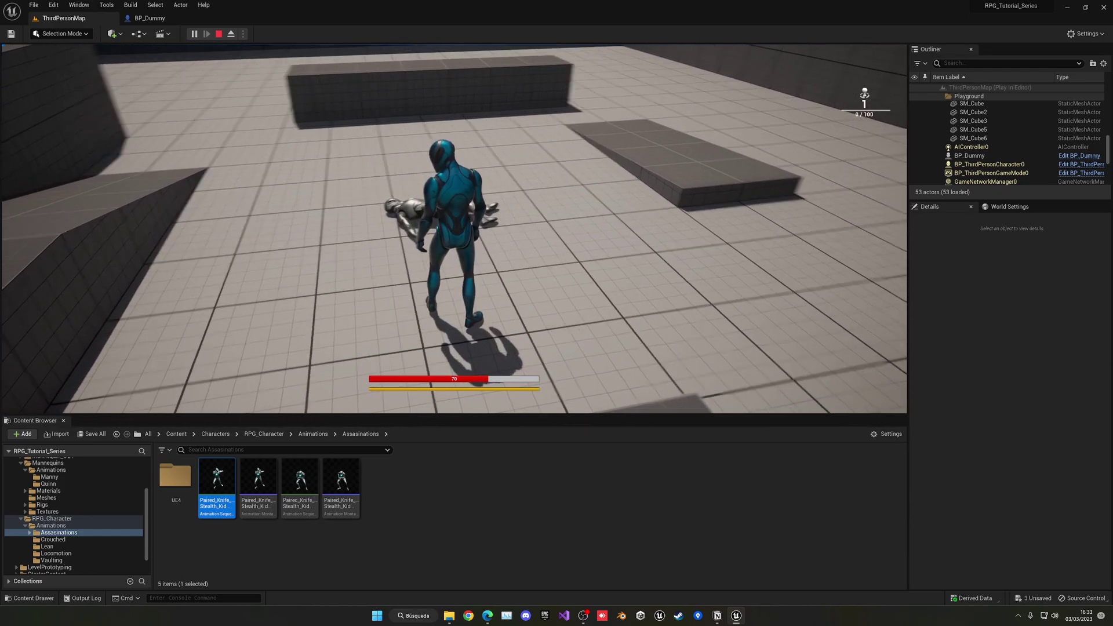
pyautogui.press('a')
pyautogui.press('Escape')
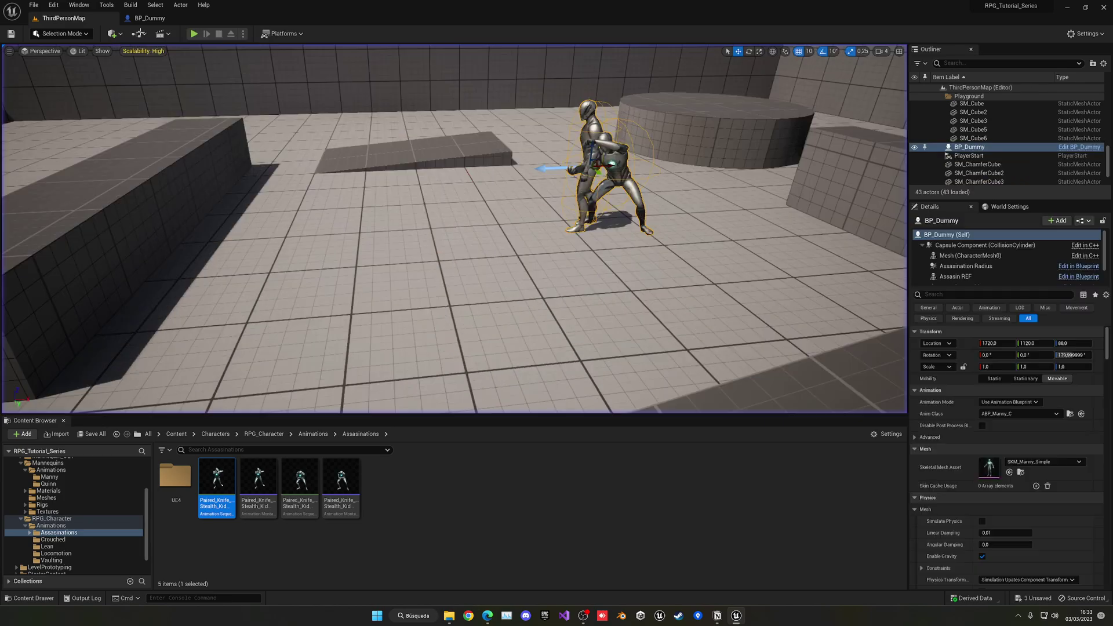
pyautogui.click(174, 18)
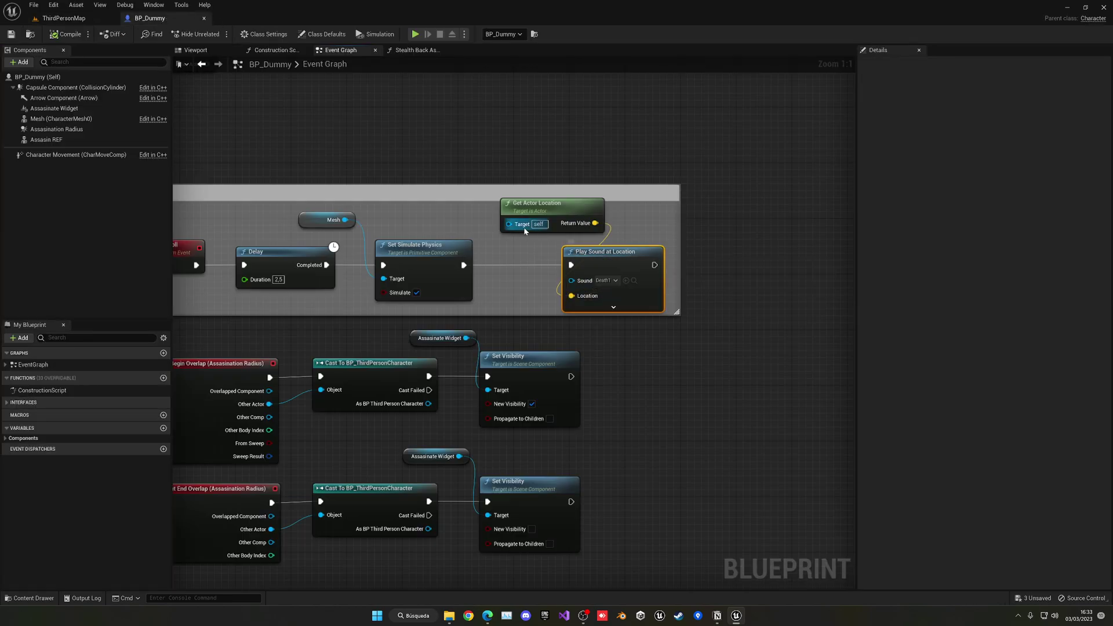
pyautogui.moveTo(483, 265); pyautogui.dragTo(393, 236, button='right')
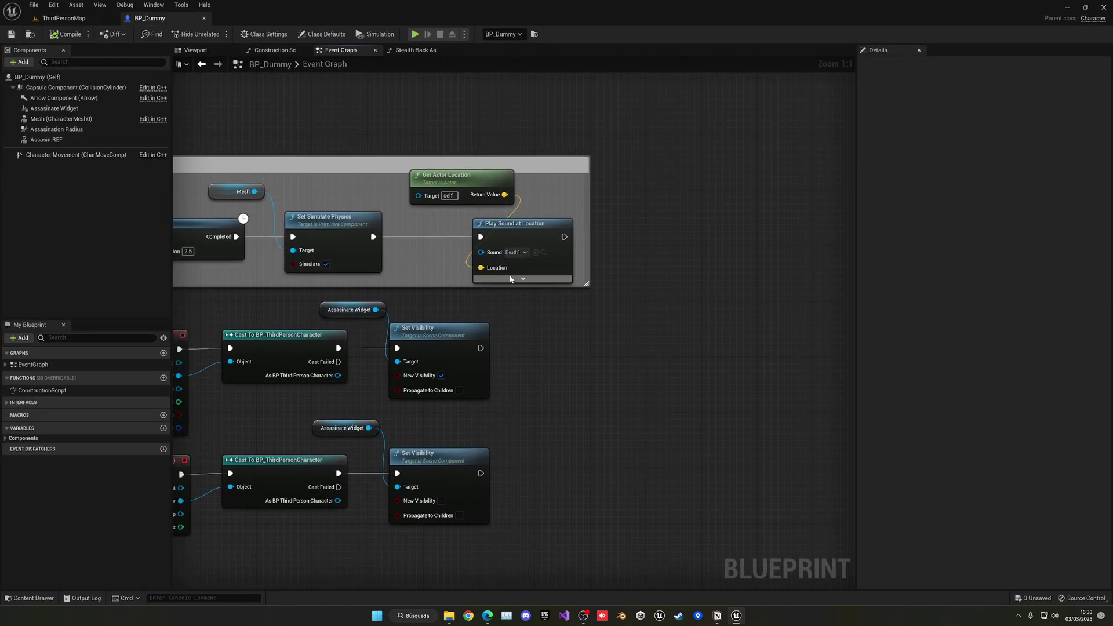
pyautogui.click(522, 278)
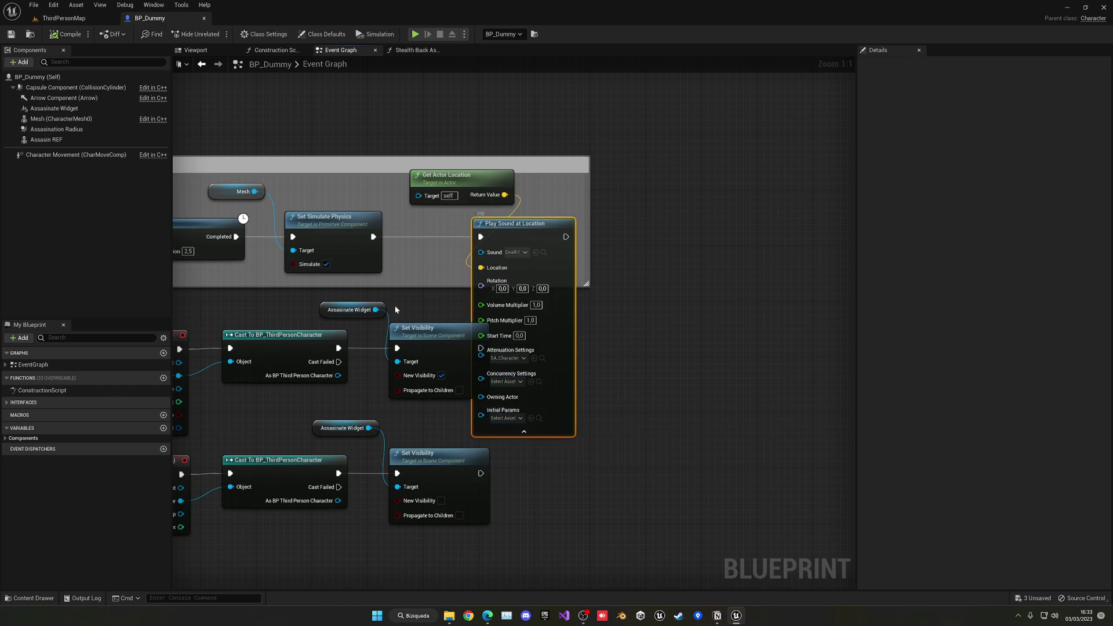
pyautogui.click(523, 428)
# Step: Insert a Sequence node between the Ragdoll custom event and the 2.5 s Delay
pyautogui.moveTo(245, 256); pyautogui.dragTo(503, 289, button='right')
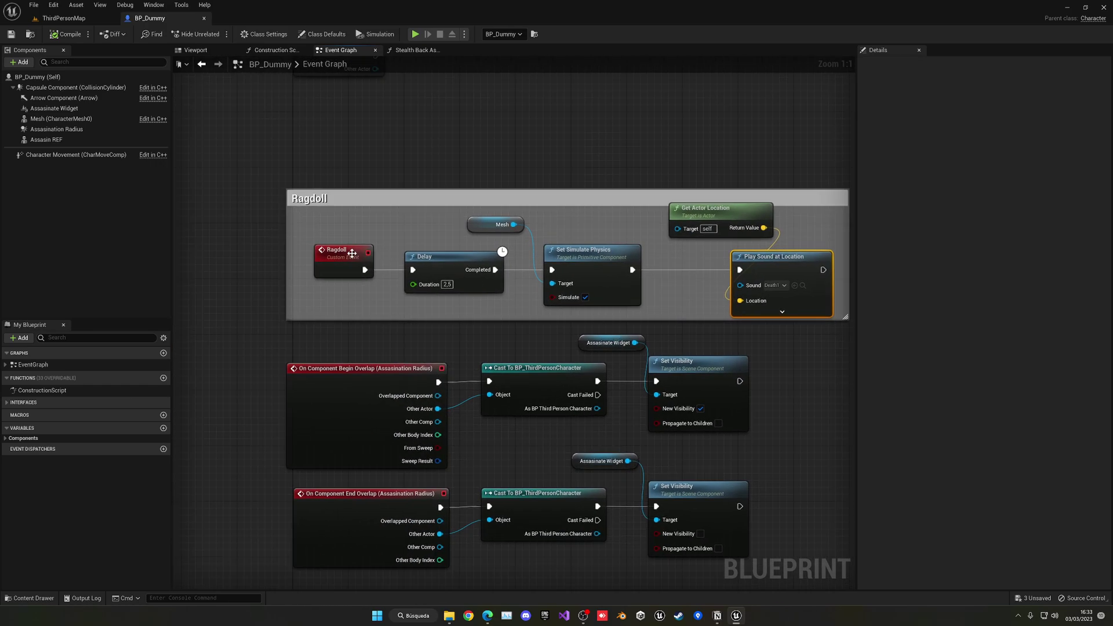
pyautogui.moveTo(351, 254)
pyautogui.mouseDown()
pyautogui.moveTo(289, 254)
pyautogui.moveTo(400, 279)
pyautogui.moveTo(335, 272)
pyautogui.moveTo(346, 265)
pyautogui.mouseUp()
pyautogui.write('seq')
pyautogui.click(376, 372)
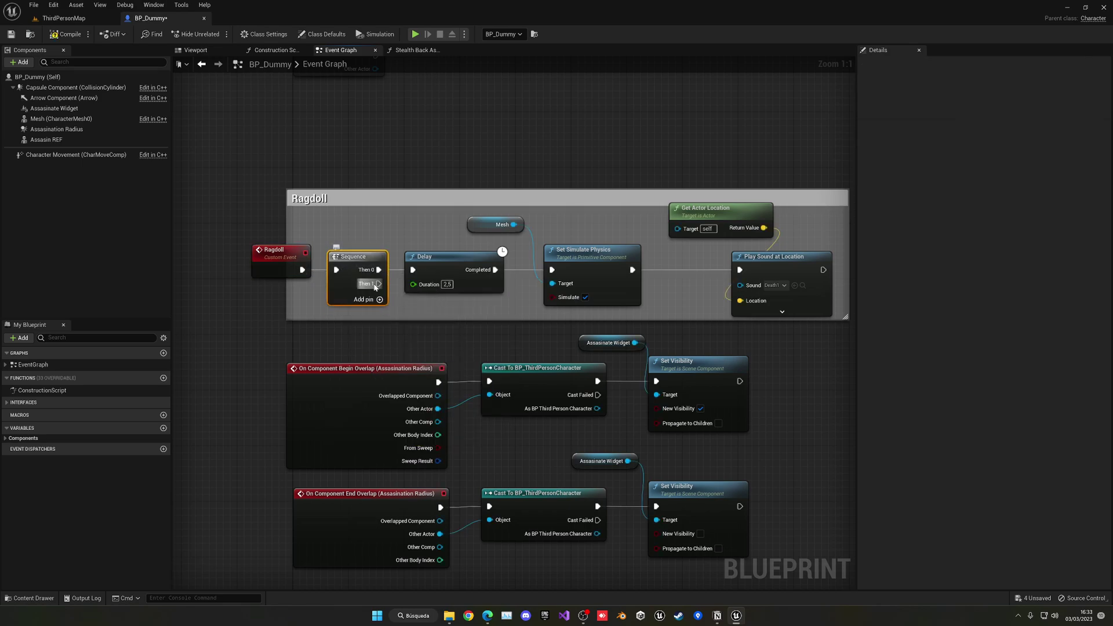
# Step: Move the Play Sound at Location and Get Actor Location nodes above the Ragdoll comment and trigger the sound from Then 1 through a 1.2 s Delay
pyautogui.moveTo(659, 225); pyautogui.dragTo(788, 281)
pyautogui.moveTo(764, 262); pyautogui.dragTo(465, 133)
pyautogui.moveTo(378, 283); pyautogui.dragTo(334, 153)
pyautogui.write('dela')
pyautogui.press('Return')
pyautogui.click(338, 180)
pyautogui.write('1')
pyautogui.press('Return')
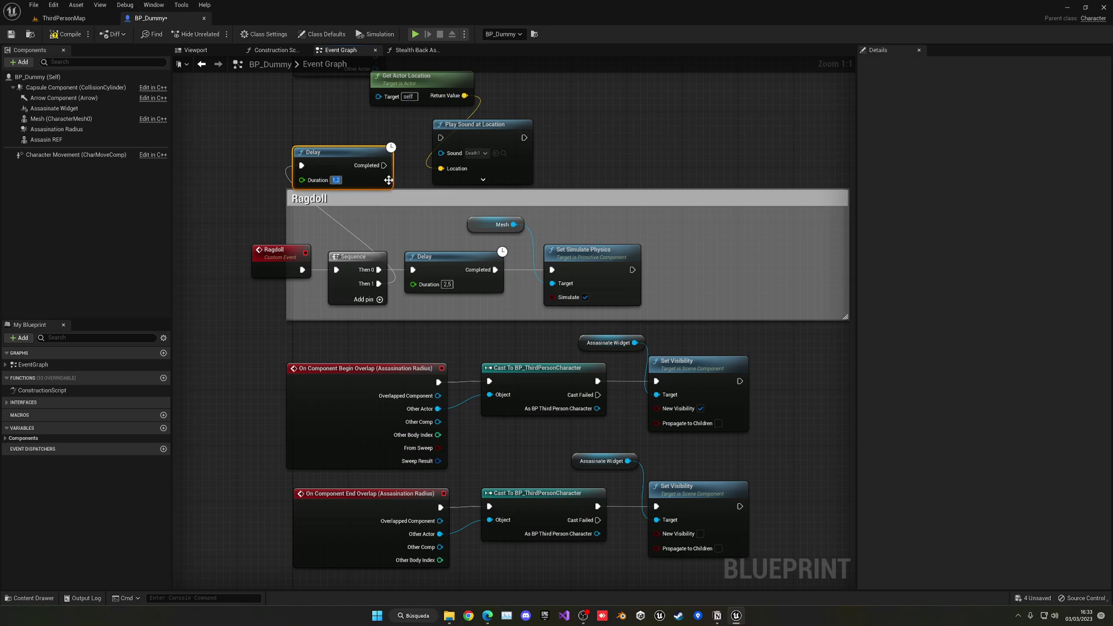
pyautogui.moveTo(360, 158); pyautogui.dragTo(374, 129)
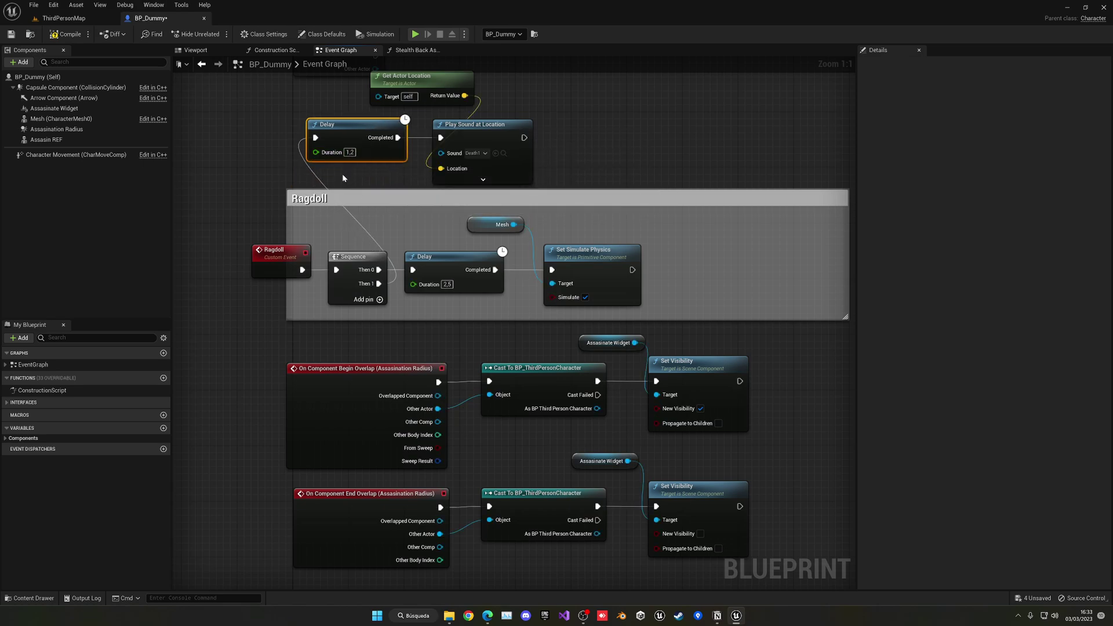
# Step: Play-test ThirdPersonMap, running to the dummy and assassinating it to check the death sound's timing
pyautogui.click(64, 18)
pyautogui.click(195, 34)
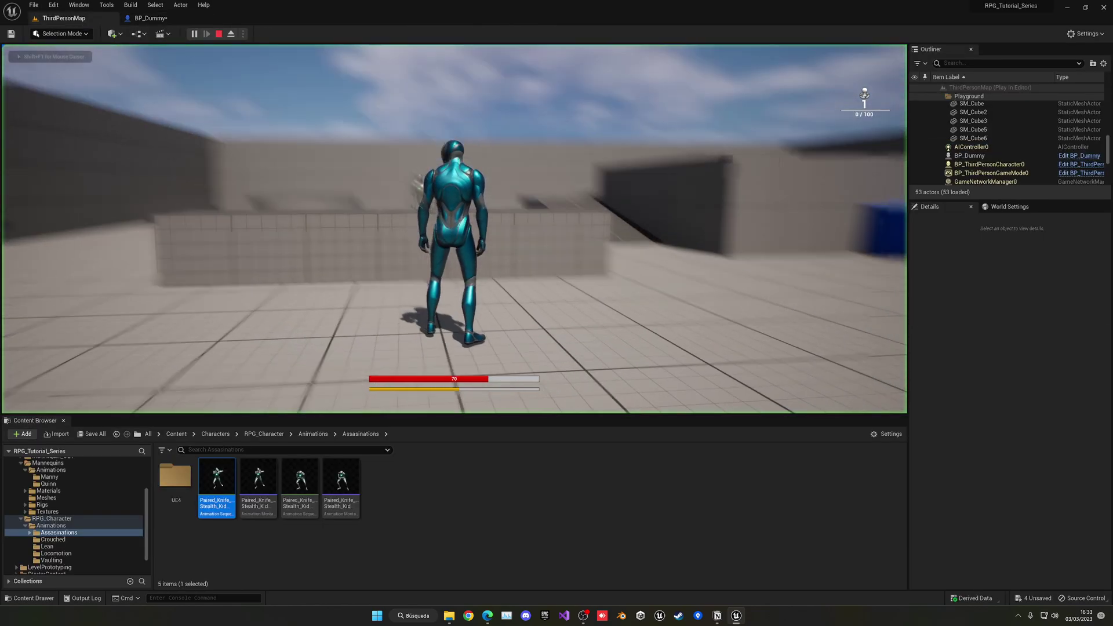
pyautogui.press('w')
pyautogui.press('space')
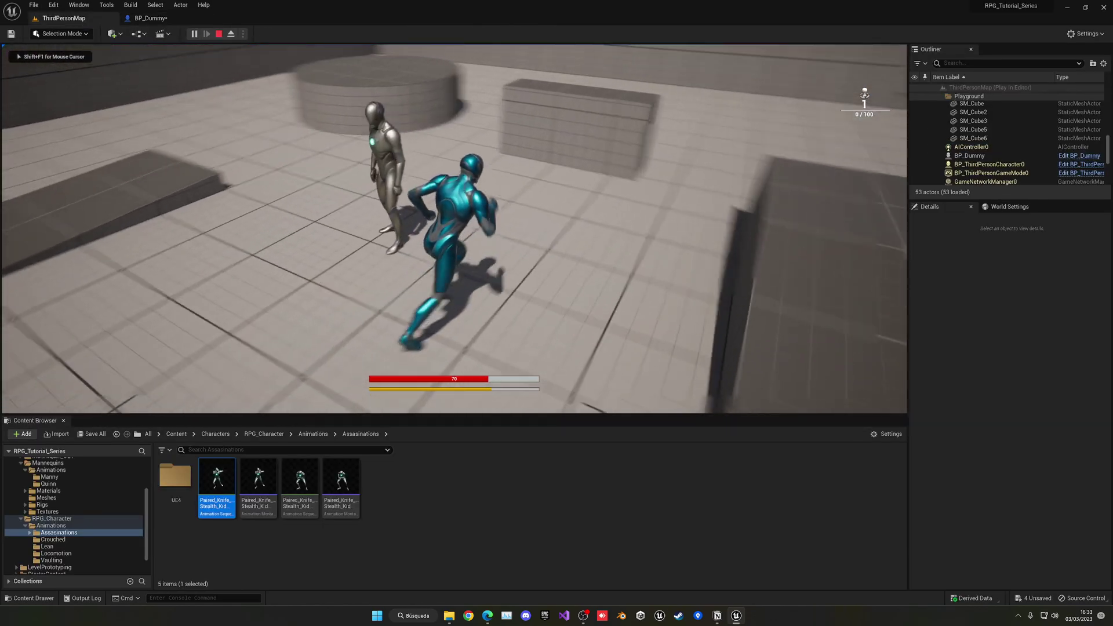
pyautogui.click(453, 228)
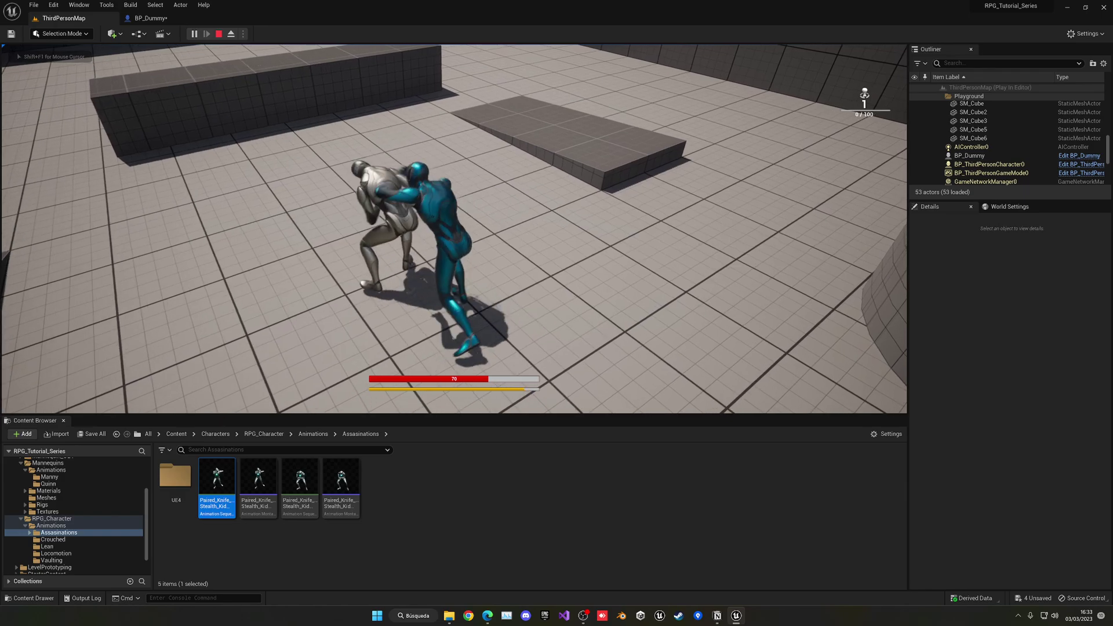
pyautogui.press('Escape')
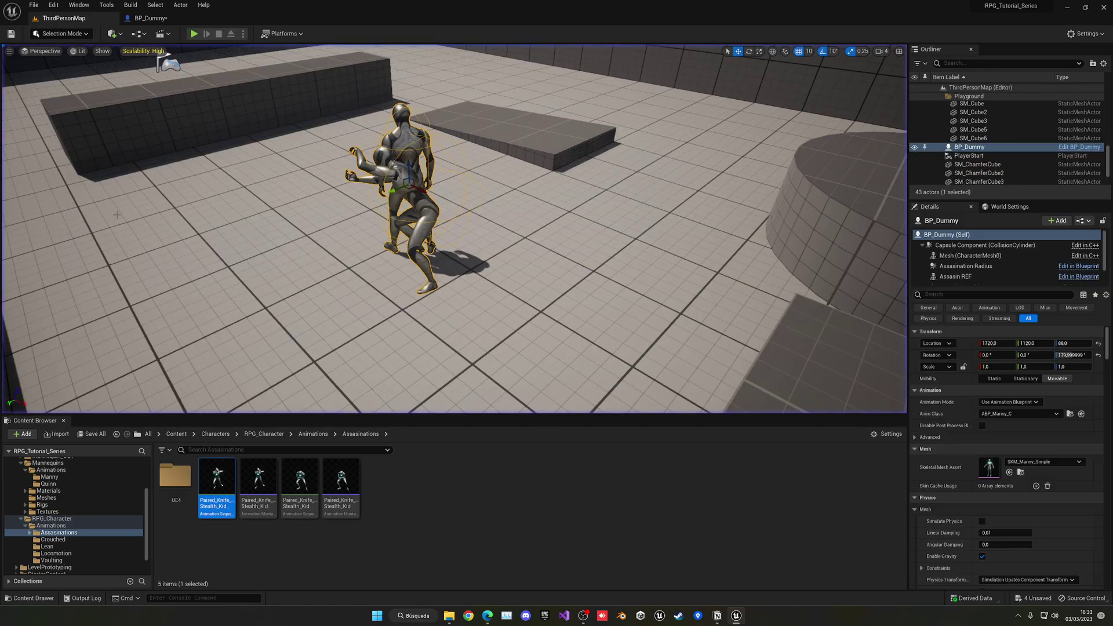
# Step: Play-test the level again, approaching the dummy from behind and triggering the stealth kill until the dummy falls
pyautogui.moveTo(375, 199); pyautogui.dragTo(325, 162, button='right')
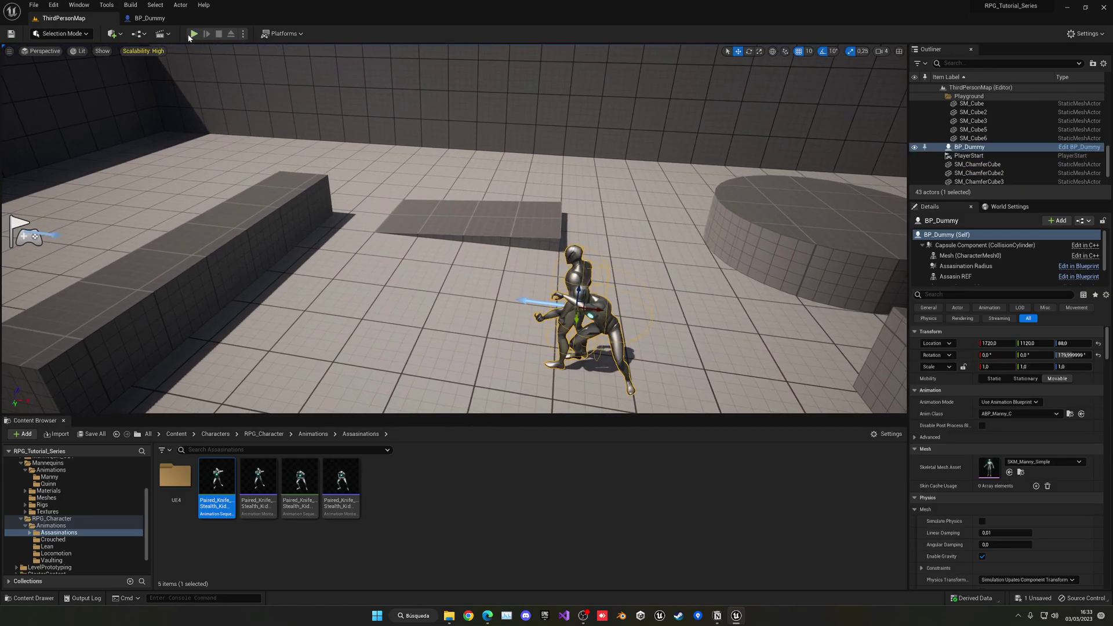
pyautogui.click(193, 34)
pyautogui.click(481, 188)
pyautogui.press('w')
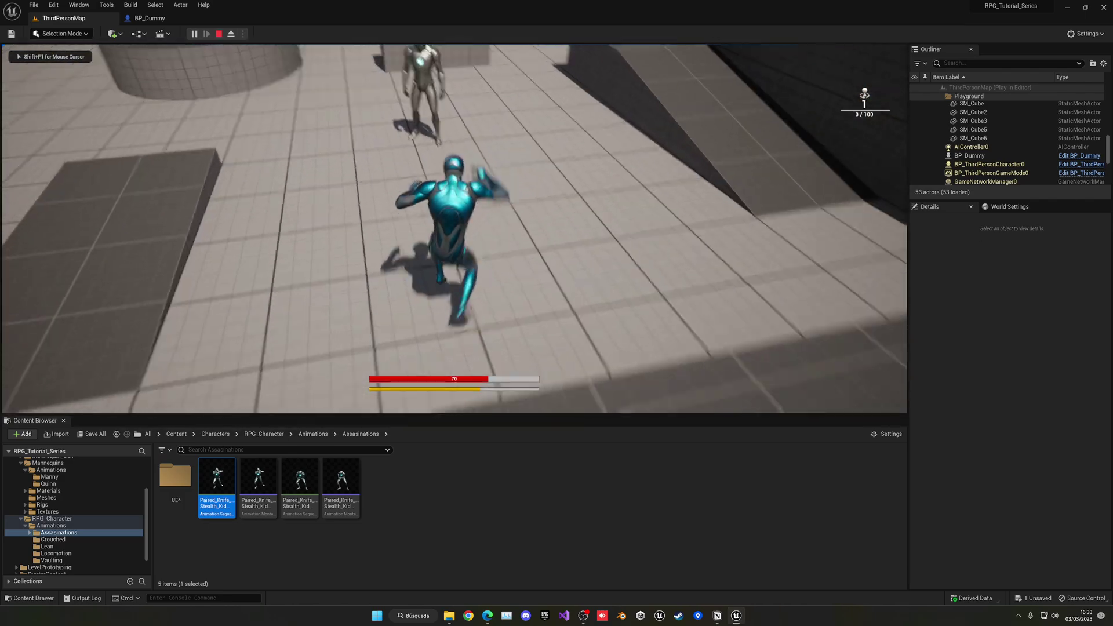
pyautogui.press('w')
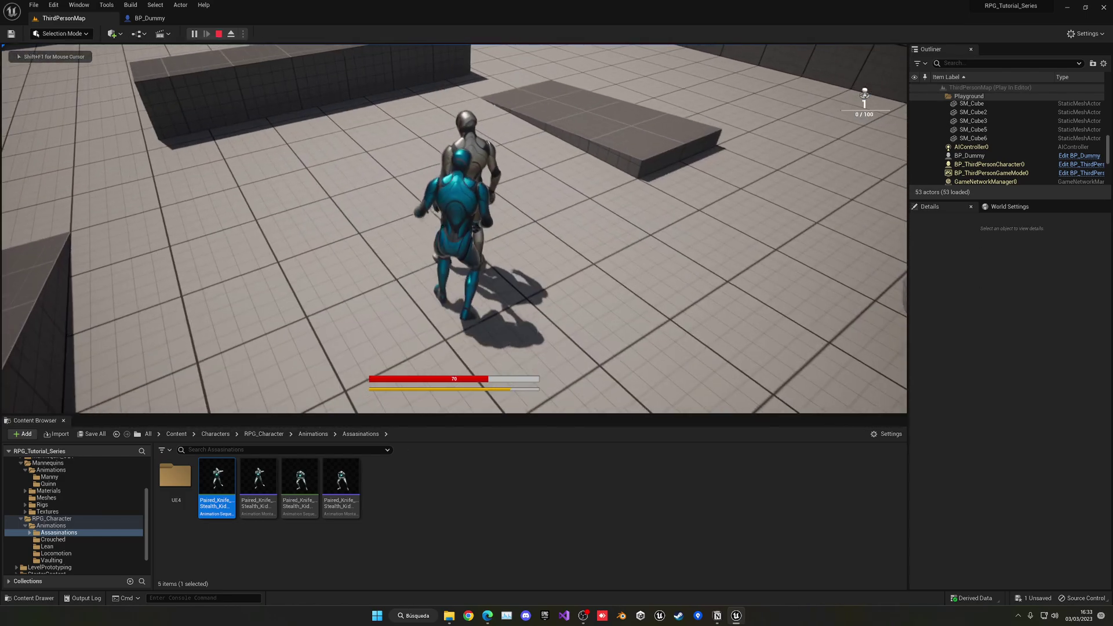
pyautogui.press('e')
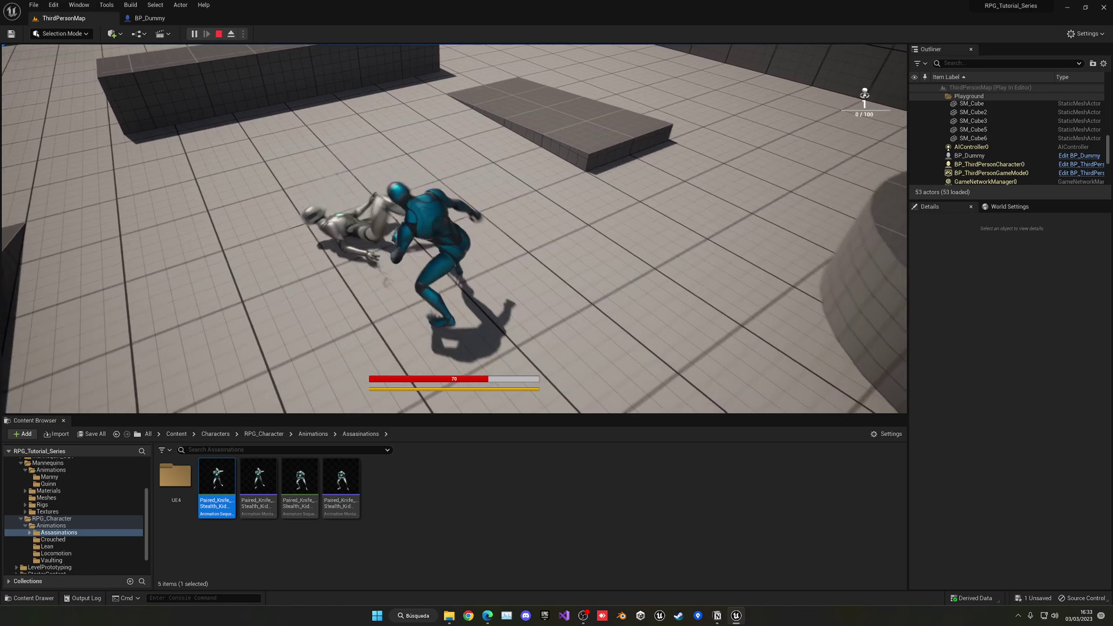
pyautogui.press('Escape')
# Step: In BP_Dummy, set the duration of the Delay before the death sound to 1.7 and extend the Ragdoll comment upward
pyautogui.click(150, 18)
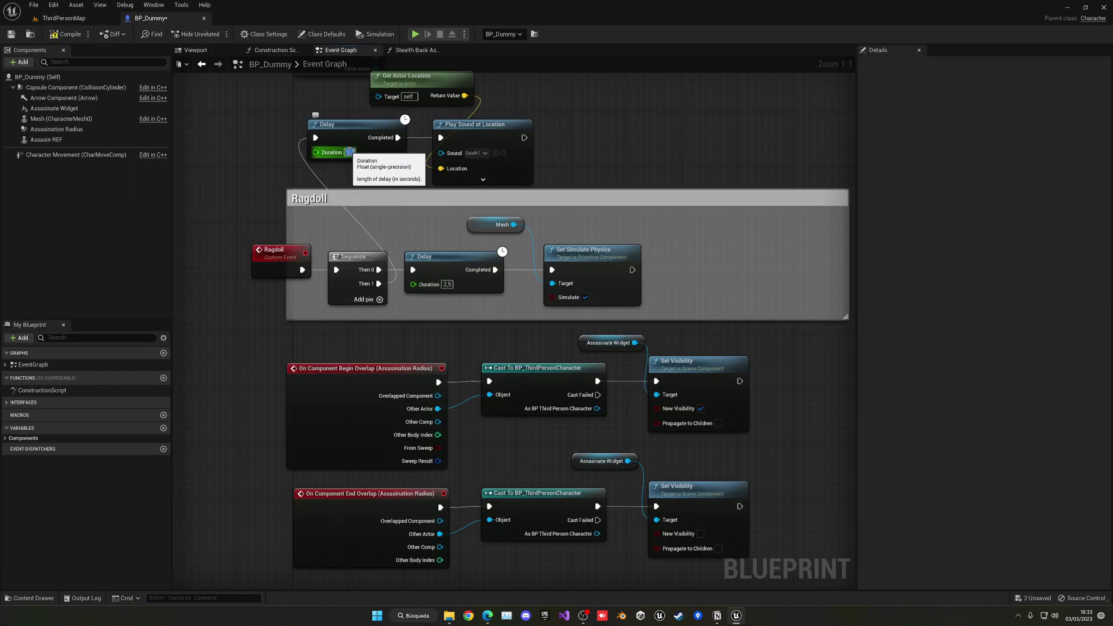
pyautogui.click(259, 126)
pyautogui.moveTo(416, 189); pyautogui.dragTo(420, 113)
# Step: Delete the disabled Event ActorBeginOverlap and Event BeginPlay nodes from the event graph
pyautogui.moveTo(702, 204); pyautogui.dragTo(713, 376, button='right')
pyautogui.click(329, 226)
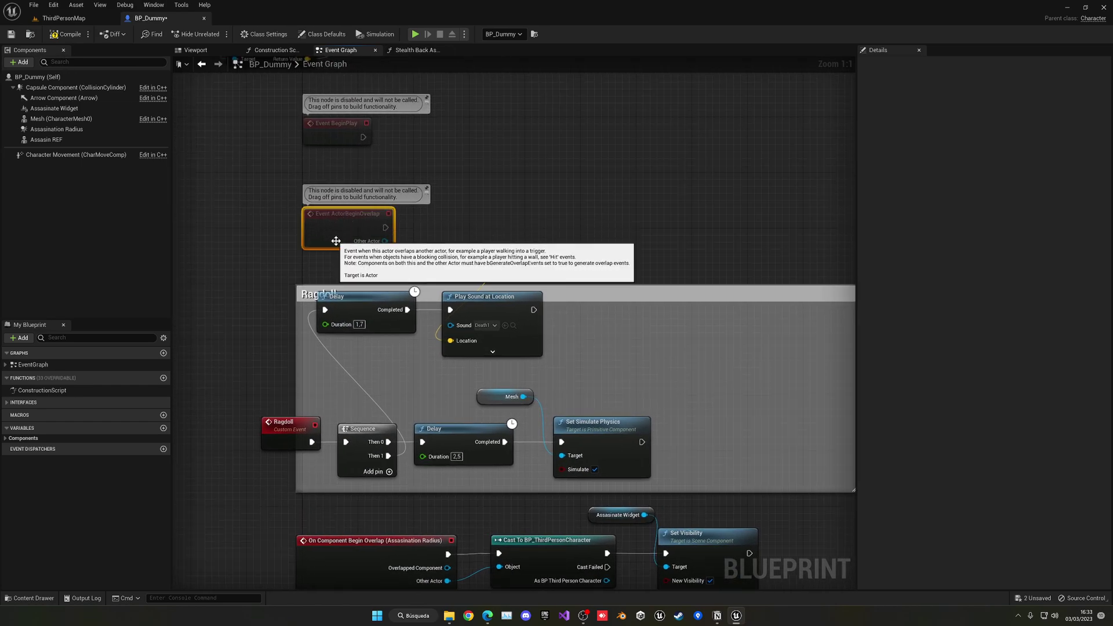
pyautogui.press('Delete')
pyautogui.moveTo(329, 166); pyautogui.dragTo(348, 231, button='right')
pyautogui.click(350, 200)
pyautogui.press('Delete')
# Step: Enlarge the Ragdoll comment upward and to the left so it encloses all its nodes, and save the blueprint
pyautogui.moveTo(383, 350); pyautogui.dragTo(385, 253)
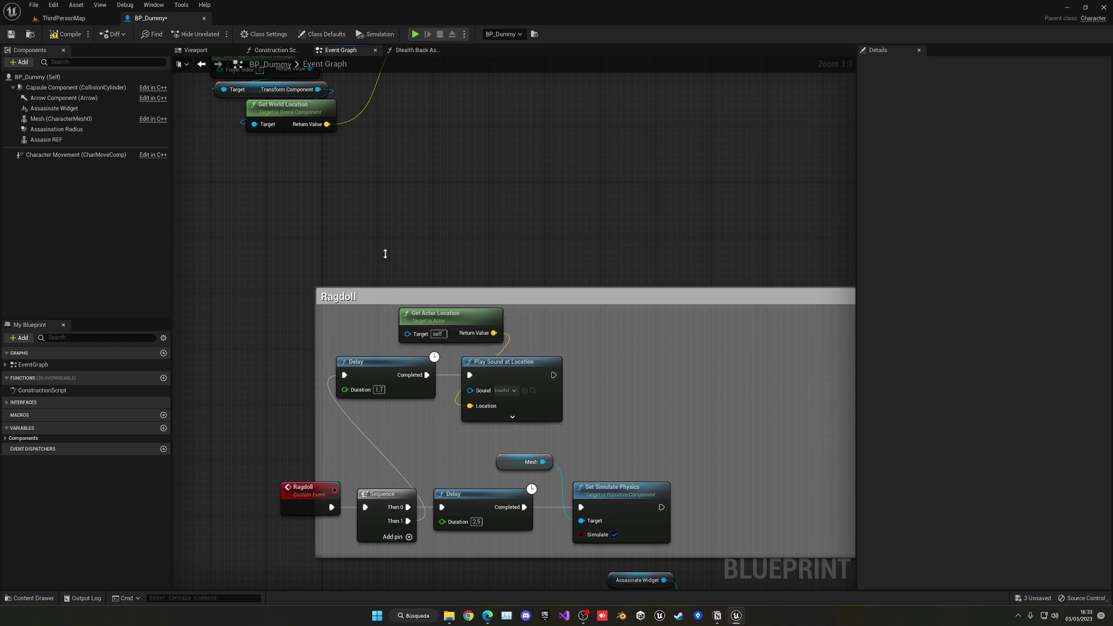
pyautogui.moveTo(380, 264); pyautogui.dragTo(346, 159, button='right')
pyautogui.moveTo(283, 324); pyautogui.dragTo(211, 317)
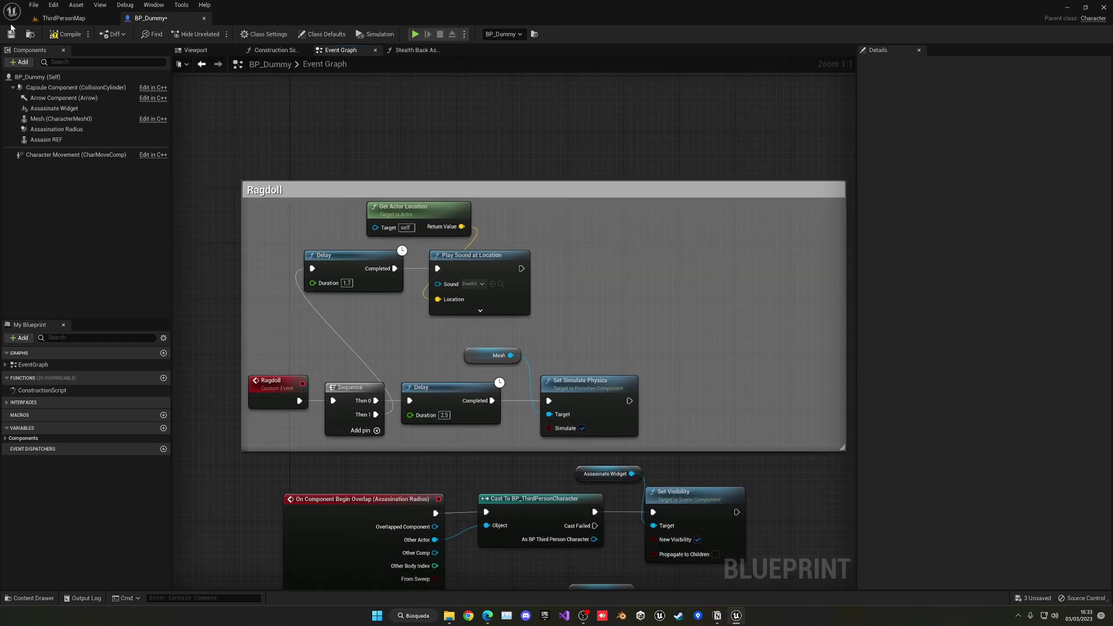
pyautogui.click(11, 34)
# Step: Return to ThirdPersonMap and open the Grunts-Hits folder inside the content's Audio folder
pyautogui.click(64, 18)
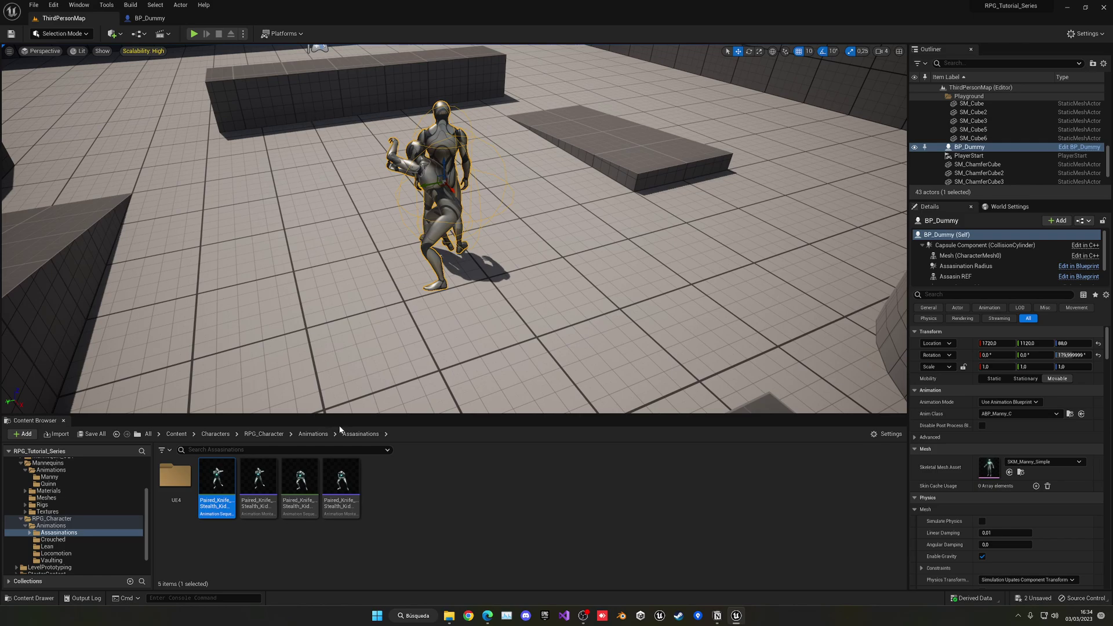
pyautogui.click(177, 434)
pyautogui.click(180, 510)
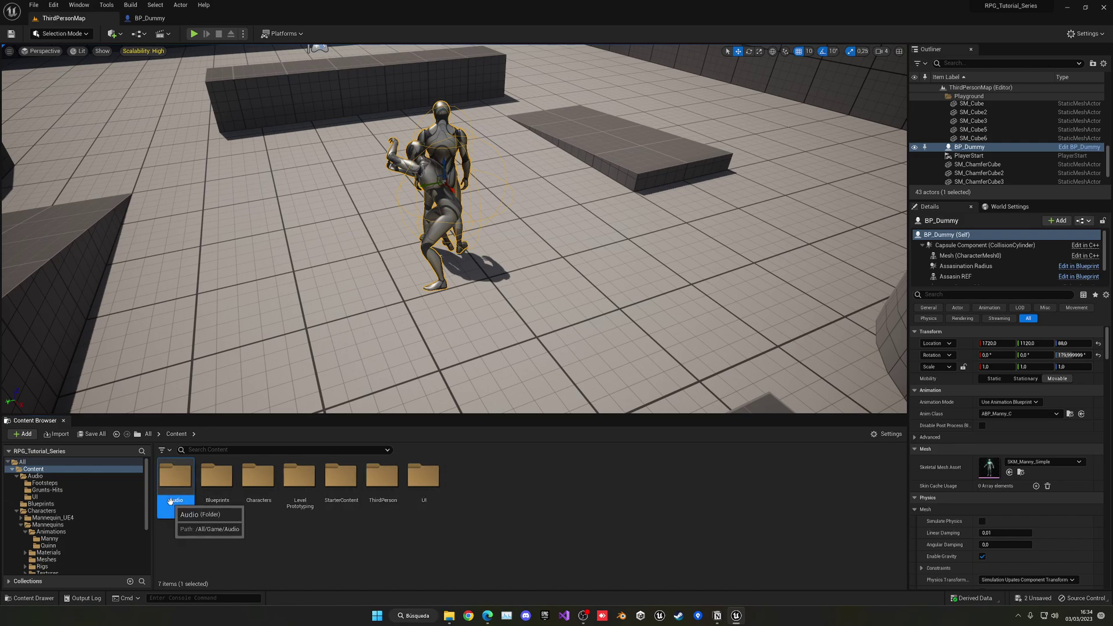
pyautogui.doubleClick(181, 514)
pyautogui.doubleClick(216, 478)
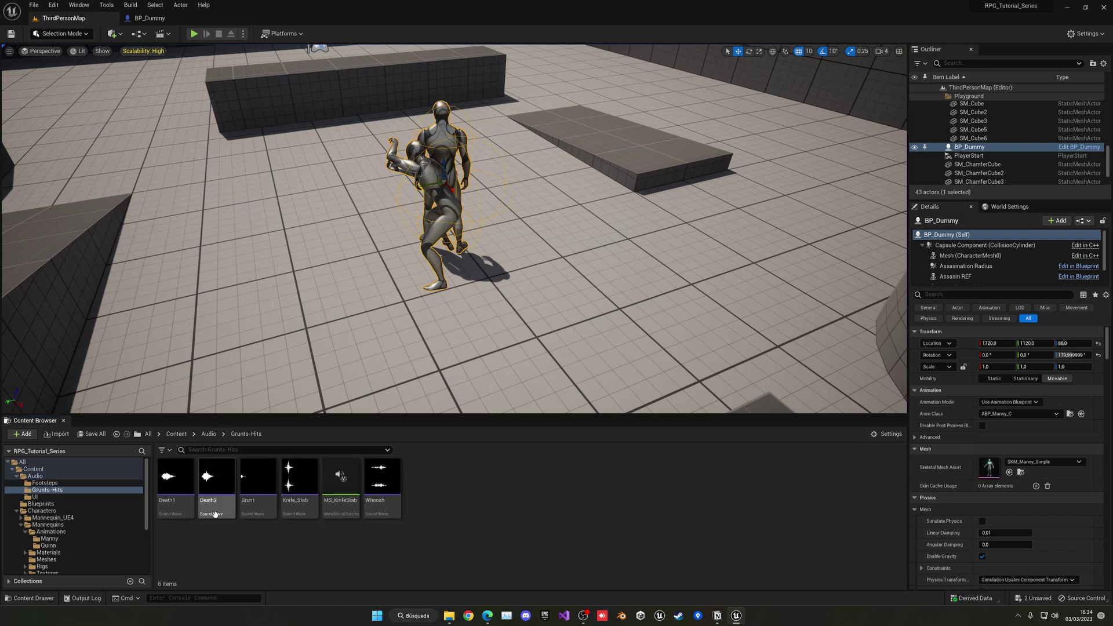
# Step: Create a Sound Cue named SC_Death in the Grunts-Hits folder and open it
pyautogui.rightClick(246, 538)
pyautogui.moveTo(273, 513)
pyautogui.click(413, 491)
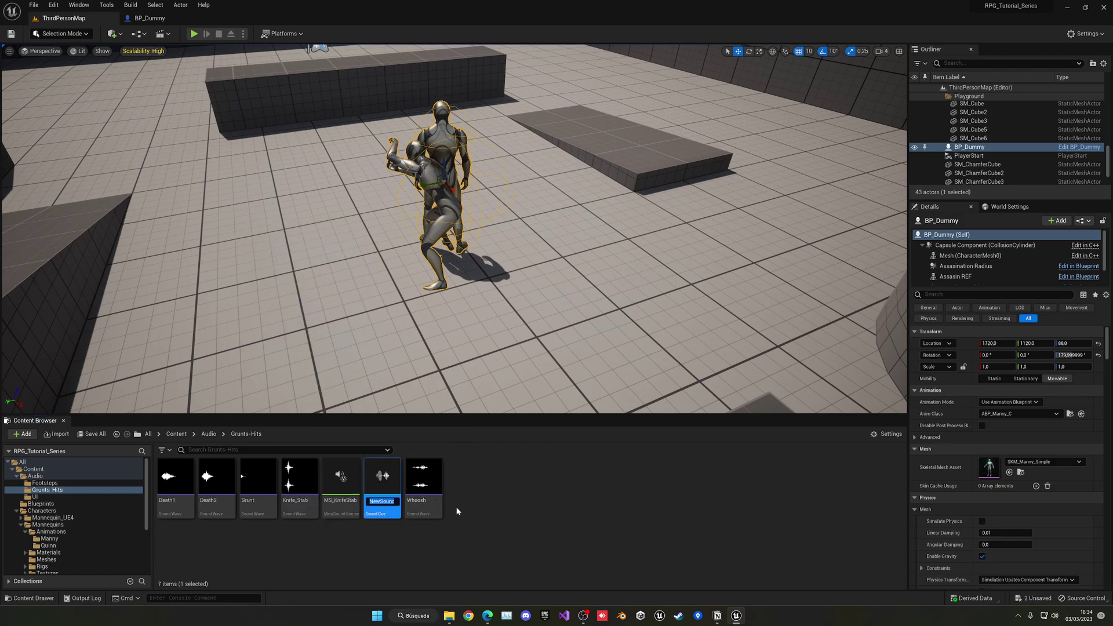
pyautogui.write('SC')
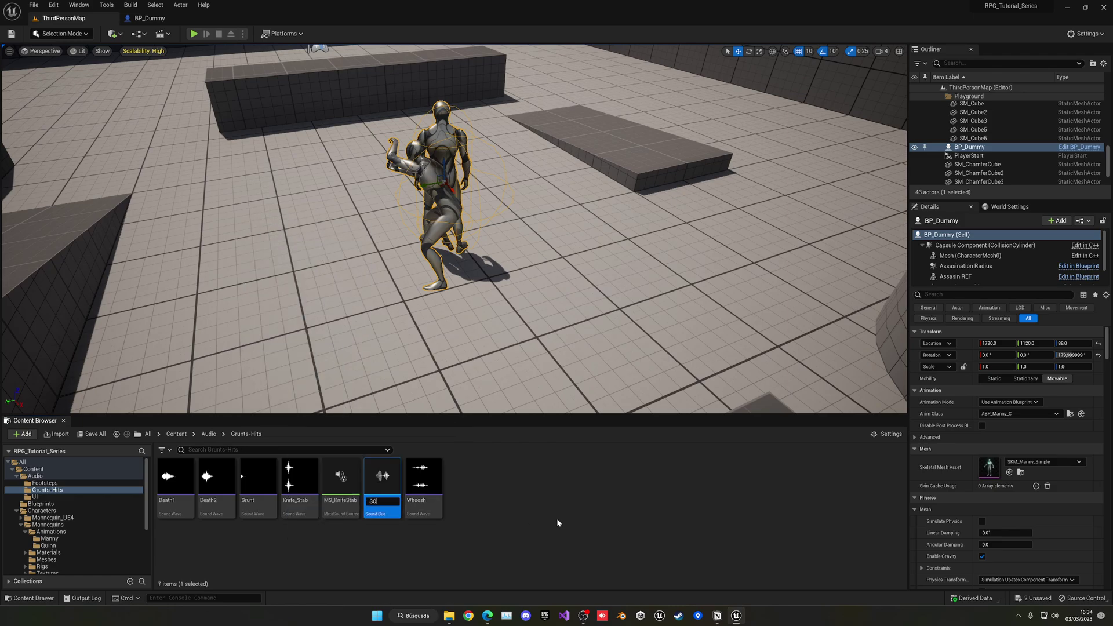
pyautogui.write(':')
pyautogui.press('BackSpace')
pyautogui.write('_Death')
pyautogui.press('Return')
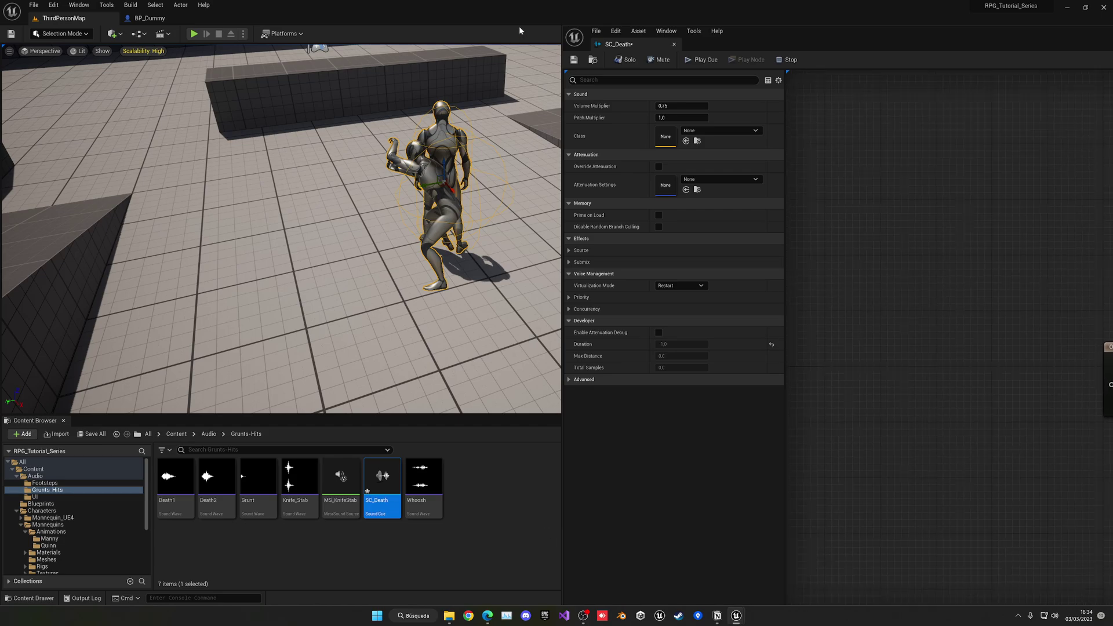
# Step: Dock the SC_Death editor with the other editor tabs and add the Death1 and Death2 sound waves to its graph
pyautogui.moveTo(616, 45); pyautogui.dragTo(246, 19)
pyautogui.moveTo(554, 179); pyautogui.dragTo(613, 126, button='right')
pyautogui.hotkey('ctrl', 'space')
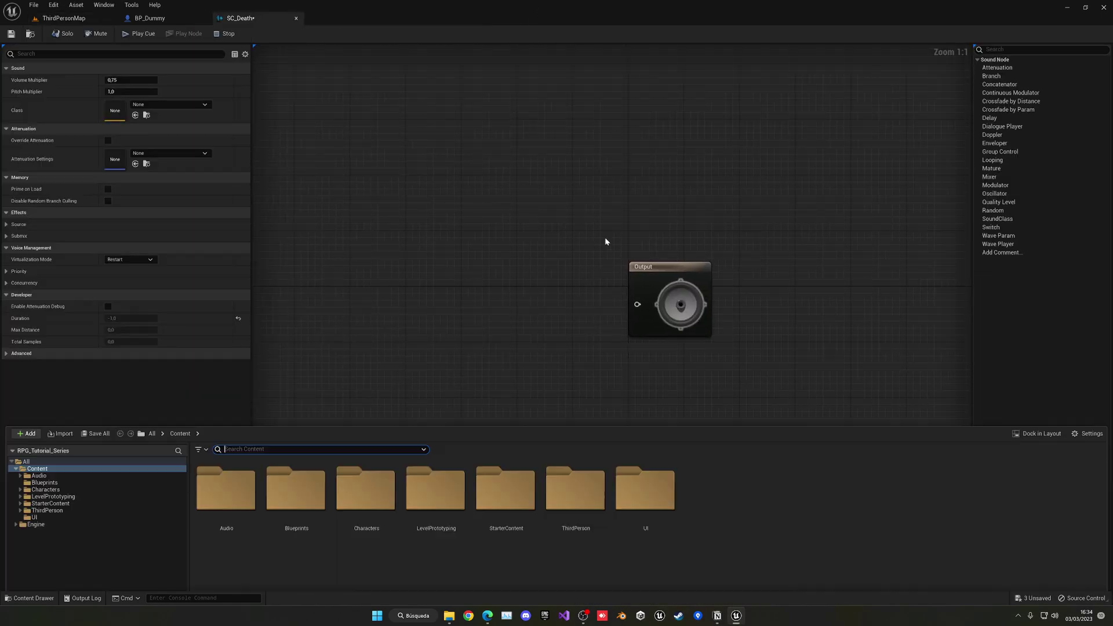
pyautogui.keyDown('ctrl'); pyautogui.scroll(-1, 426, 539); pyautogui.keyUp('ctrl')
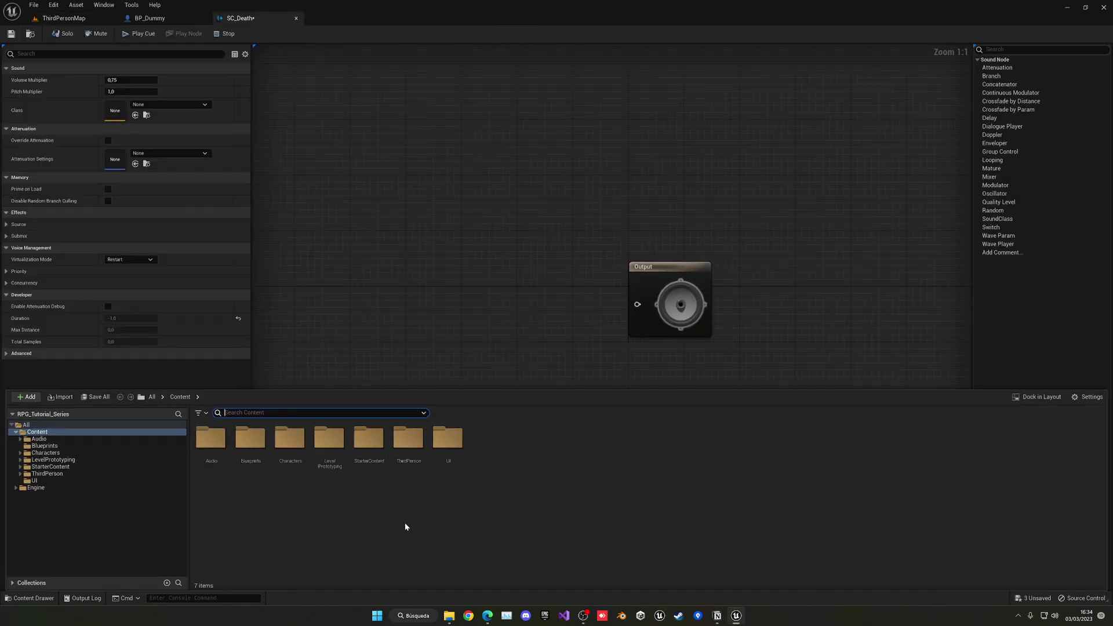
pyautogui.doubleClick(212, 445)
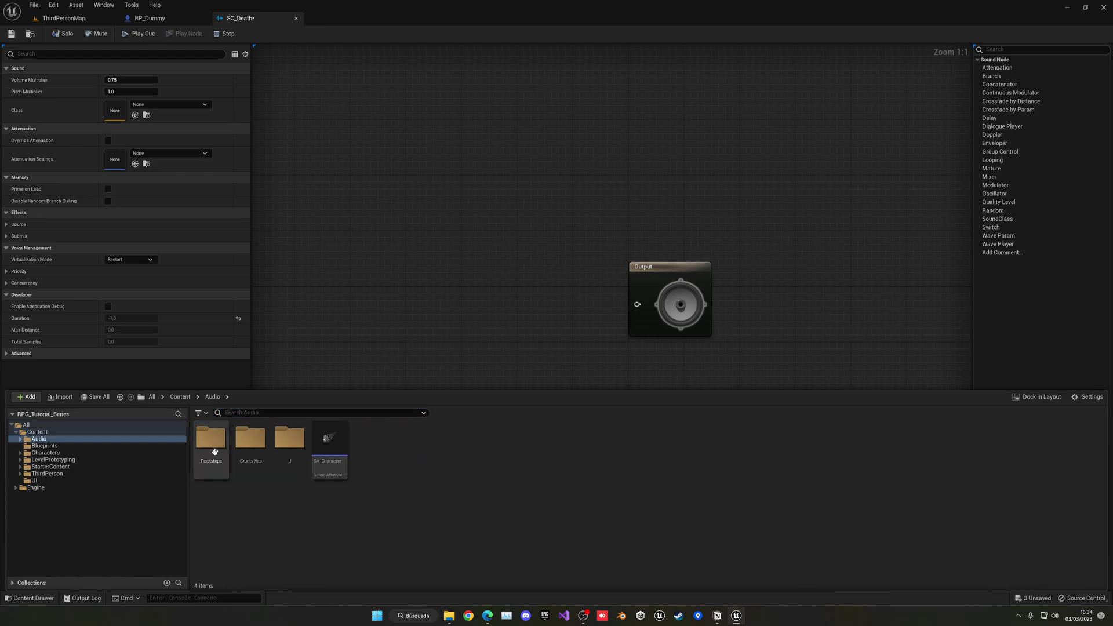
pyautogui.doubleClick(254, 447)
pyautogui.click(223, 464)
pyautogui.keyDown('ctrl'); pyautogui.click(252, 466); pyautogui.keyUp('ctrl')
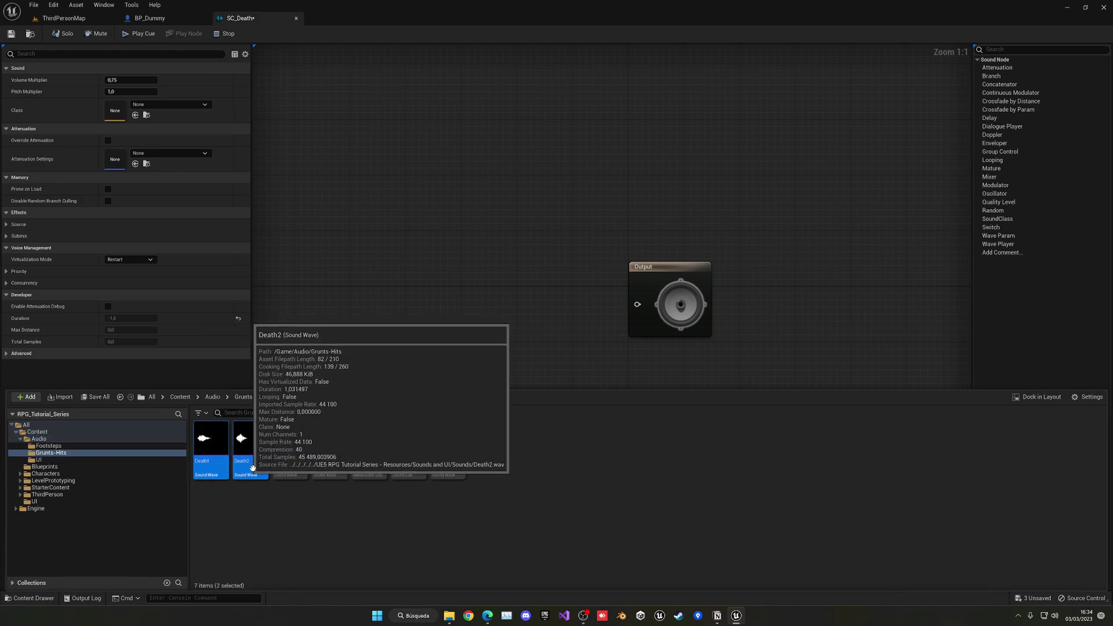
pyautogui.moveTo(252, 467); pyautogui.dragTo(539, 301)
# Step: Connect both wave players to the Output through a Random node, then save the cue and preview it
pyautogui.write('ra')
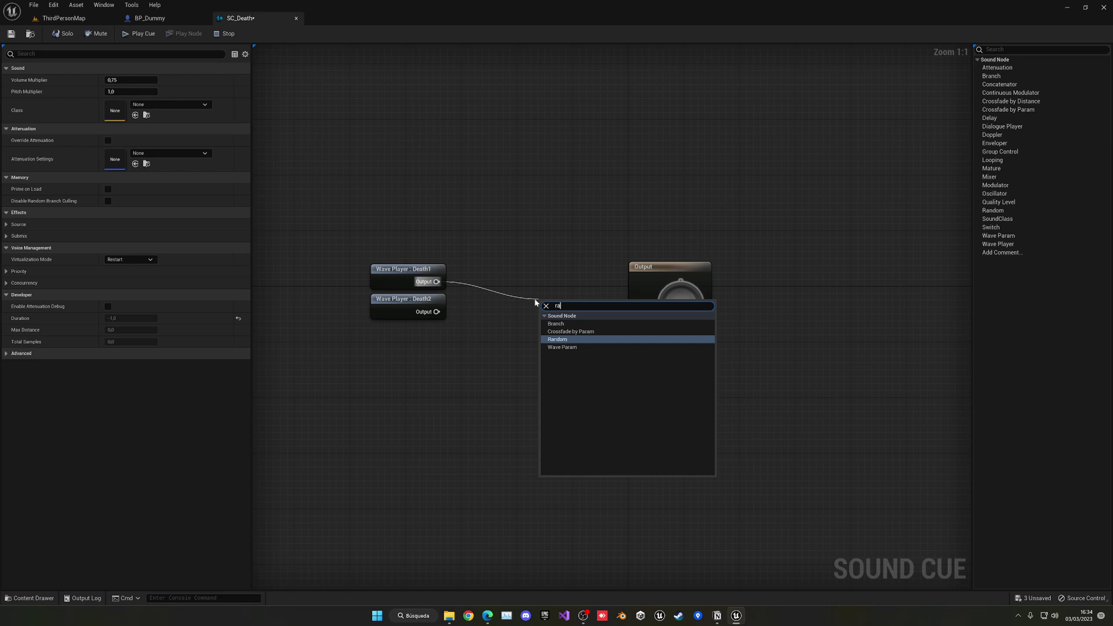
pyautogui.click(569, 341)
pyautogui.moveTo(437, 311); pyautogui.dragTo(637, 304)
pyautogui.click(12, 35)
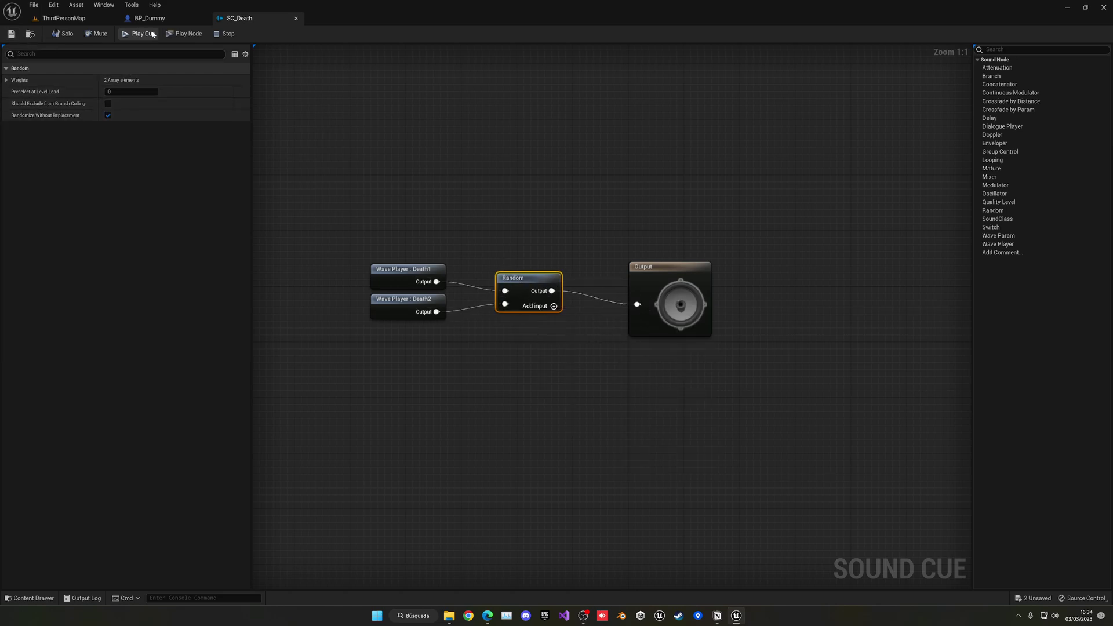
pyautogui.click(134, 37)
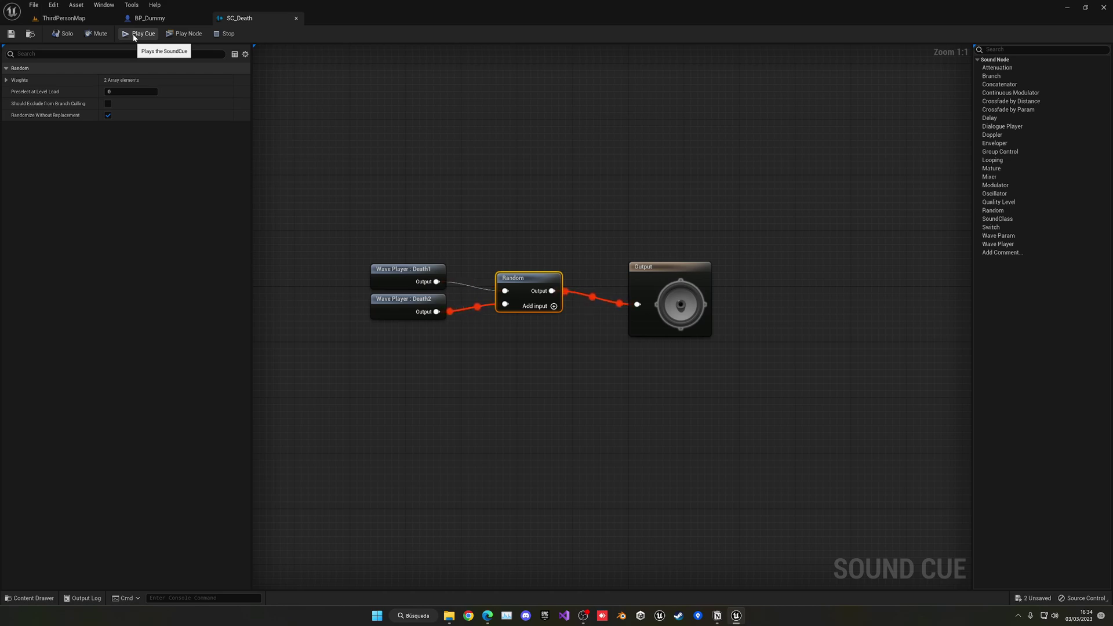
# Step: Close the cue editor, assign SC_Death as the Play Sound at Location sound in BP_Dummy, and compile and save the blueprint
pyautogui.middleClick(224, 19)
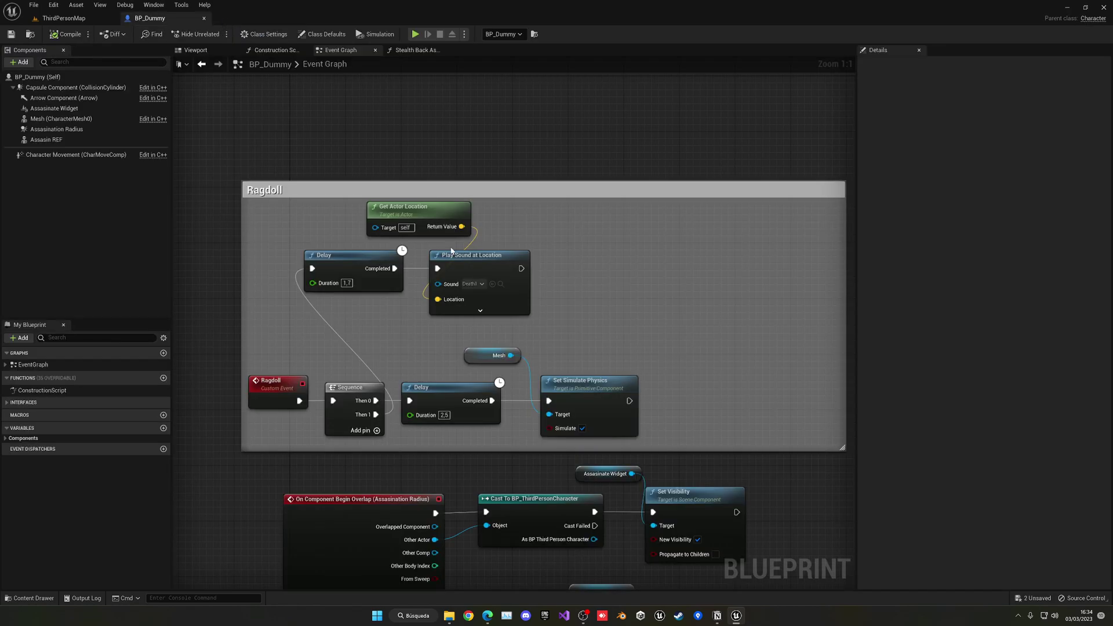
pyautogui.click(465, 284)
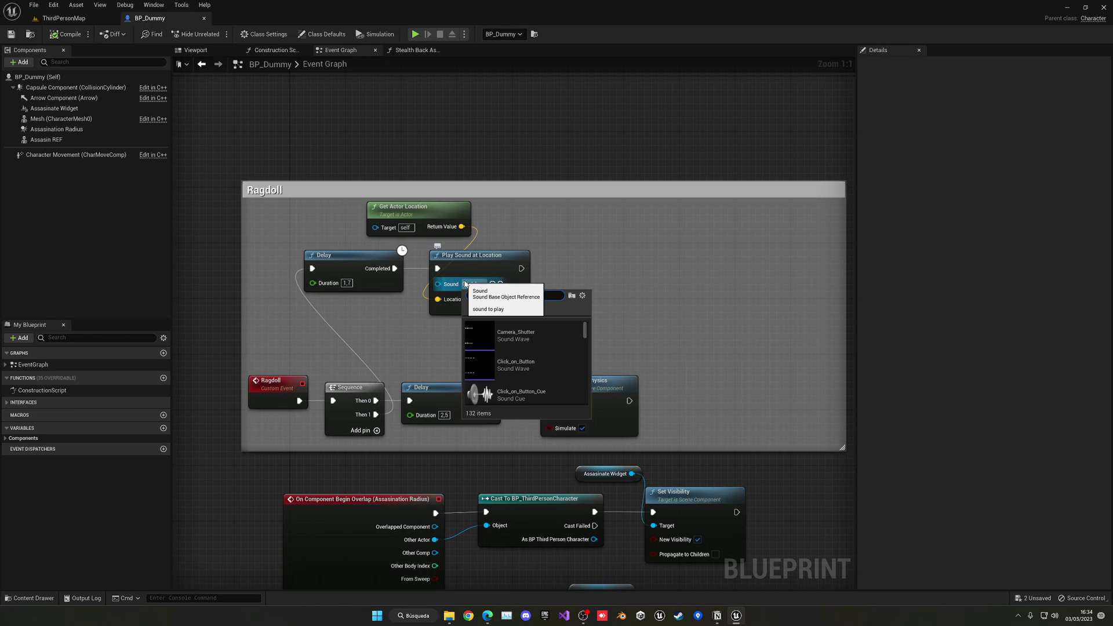
pyautogui.write('sc_')
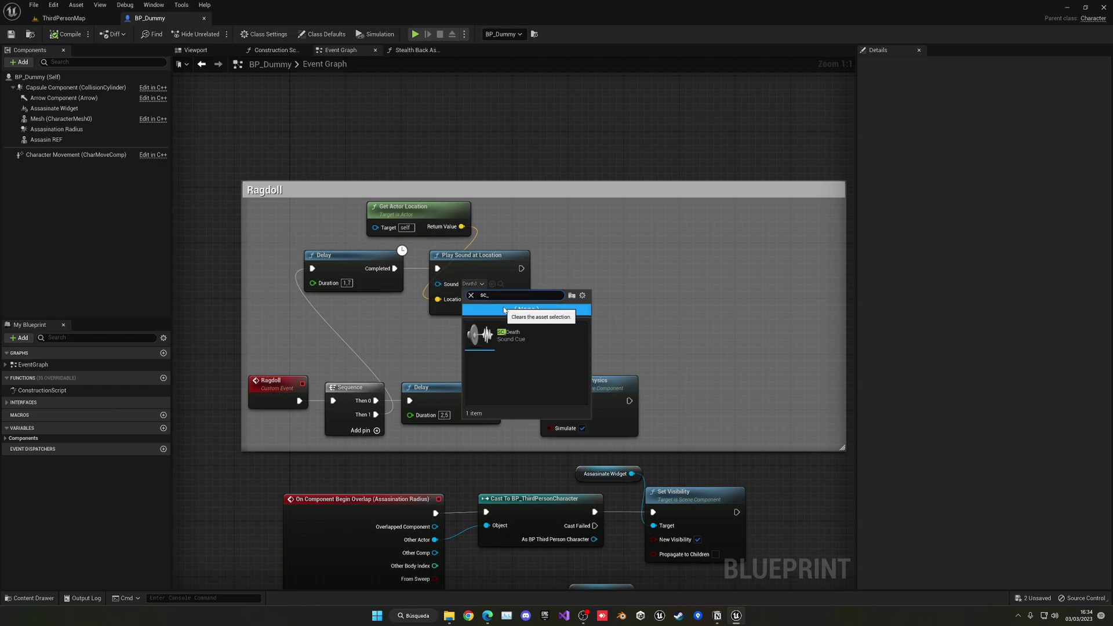
pyautogui.click(537, 332)
pyautogui.click(57, 34)
pyautogui.click(11, 35)
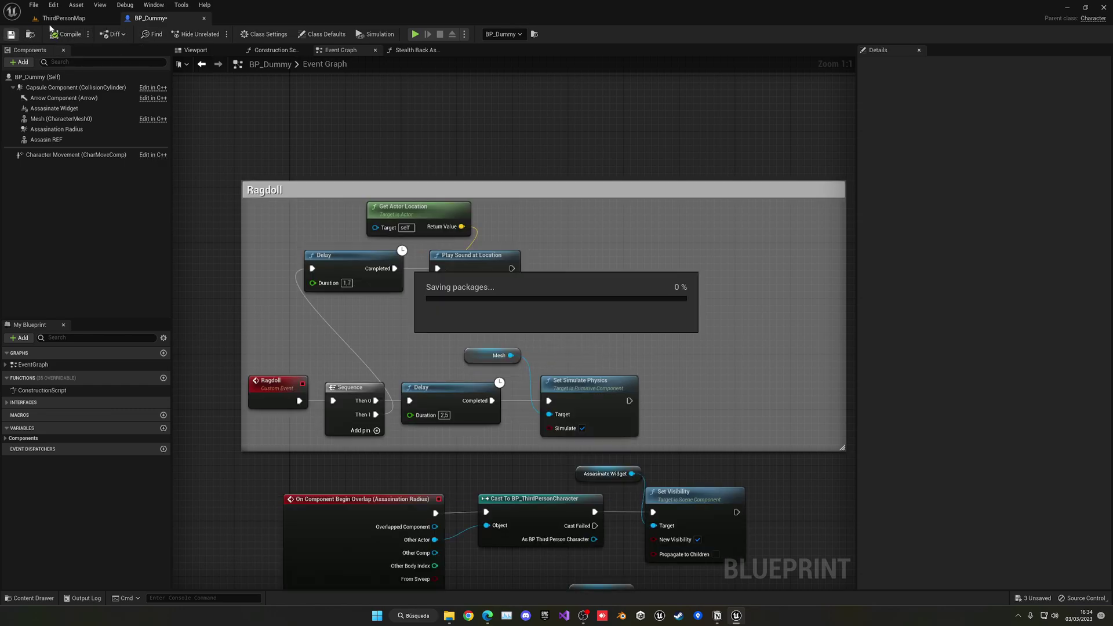
# Step: Close BP_Dummy and preview the Whoosh and Grunt sound waves in the Grunts-Hits folder
pyautogui.click(64, 18)
pyautogui.click(203, 19)
pyautogui.click(514, 502)
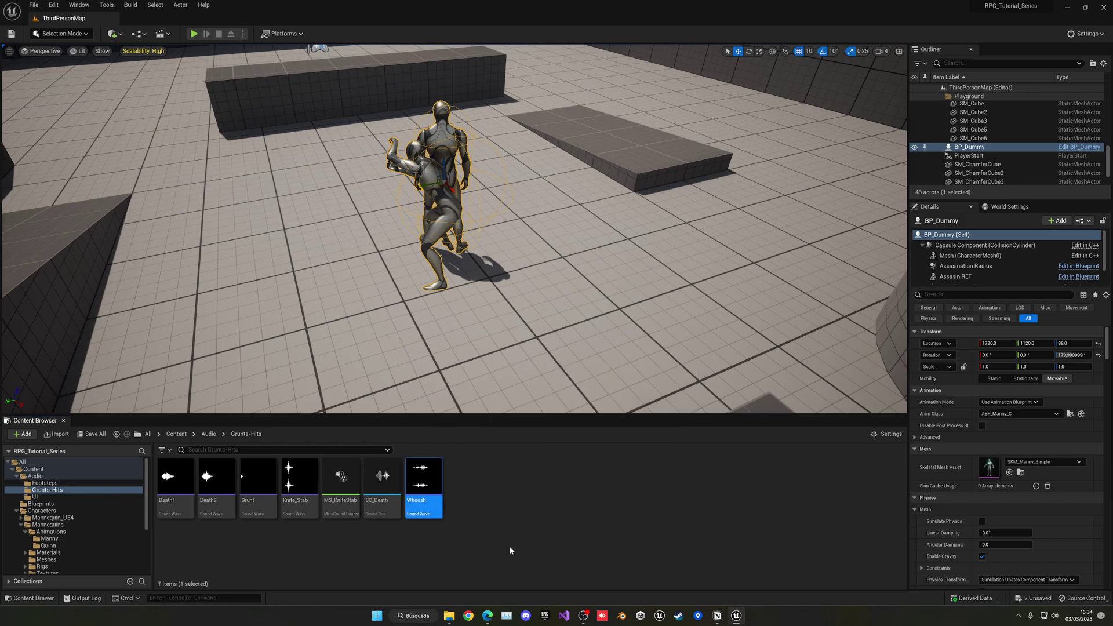
pyautogui.click(425, 483)
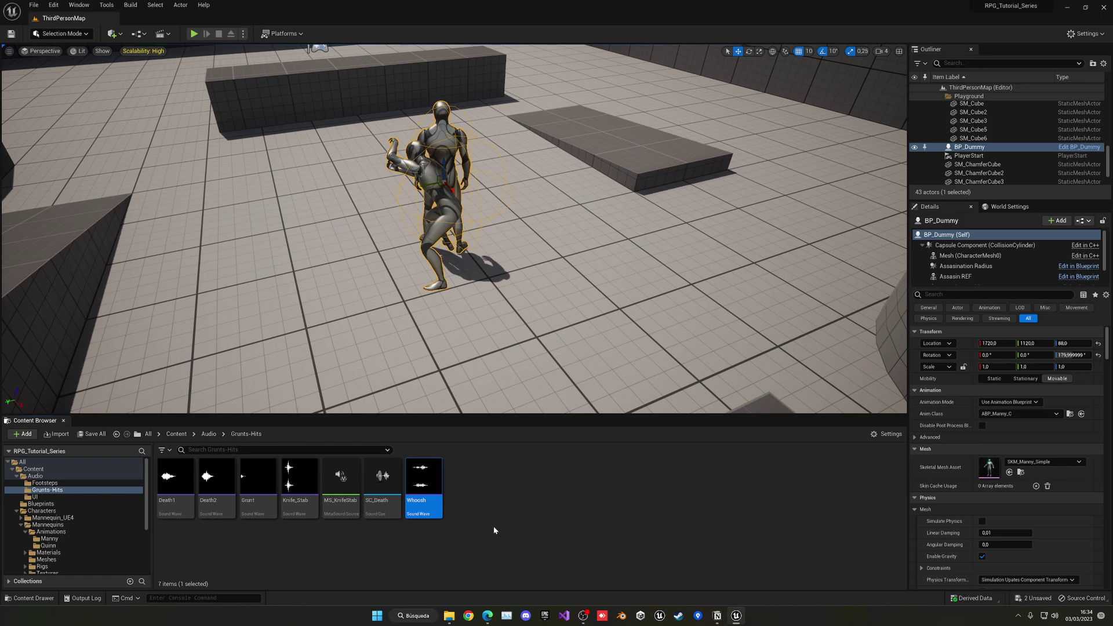
pyautogui.moveTo(419, 494)
pyautogui.click(257, 476)
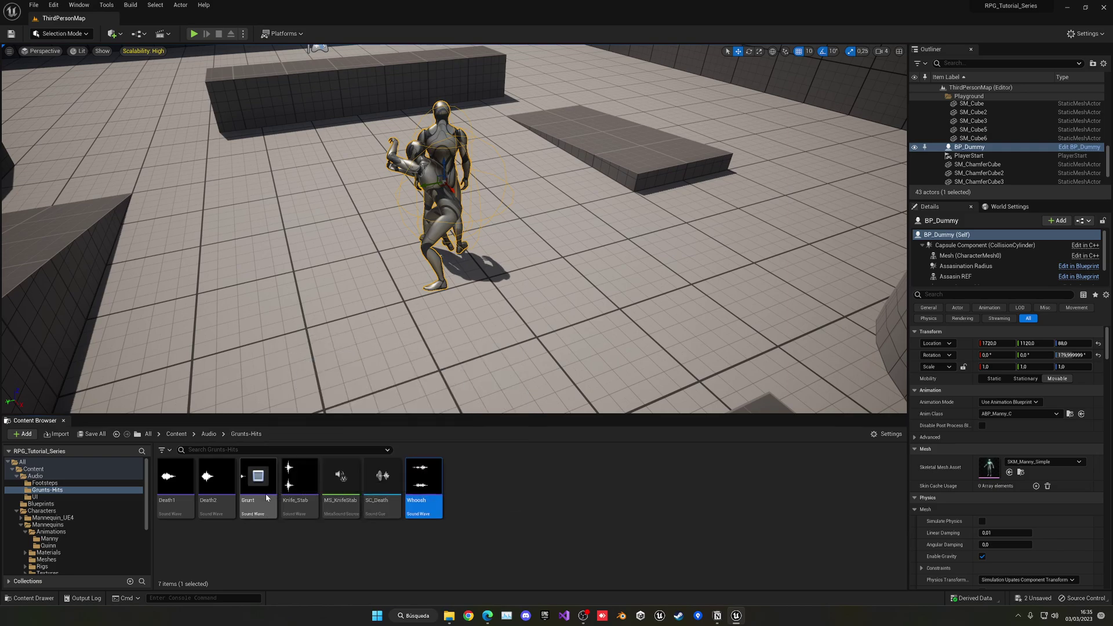
pyautogui.click(266, 537)
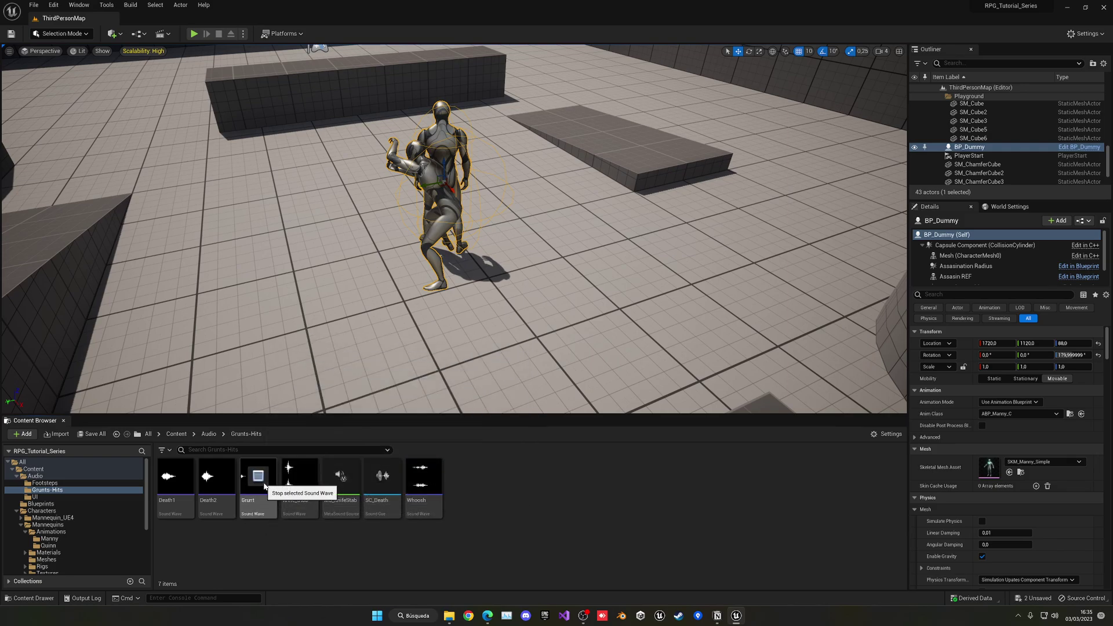
pyautogui.click(265, 509)
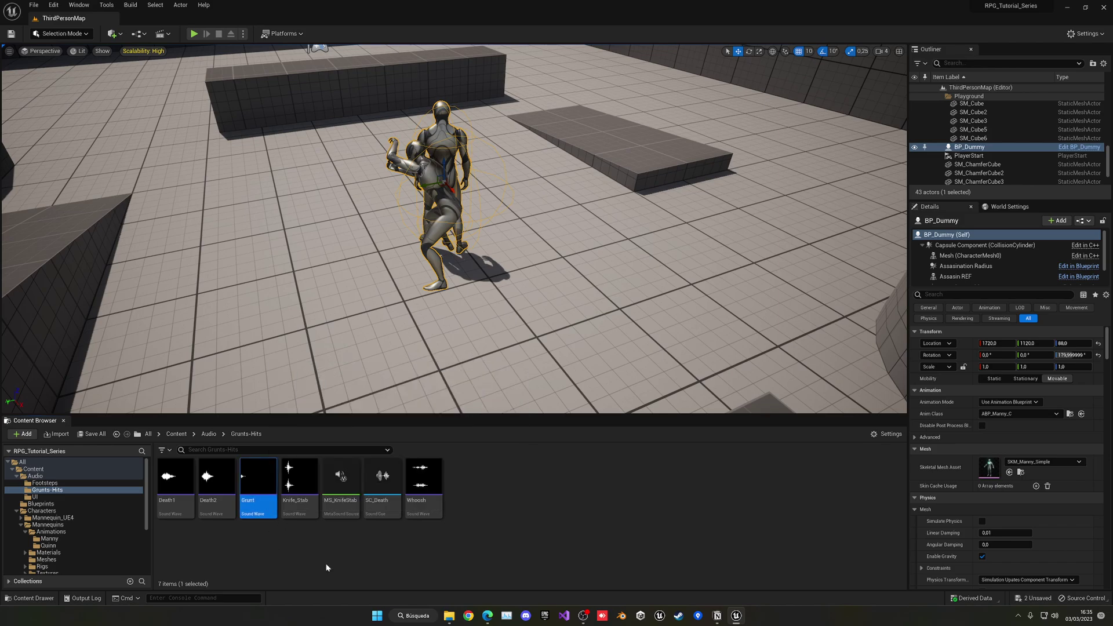
# Step: Open the Grunt sound wave from Audio/Grunts-Hits, set its attenuation settings to SA_Character, then save and close it
pyautogui.click(176, 434)
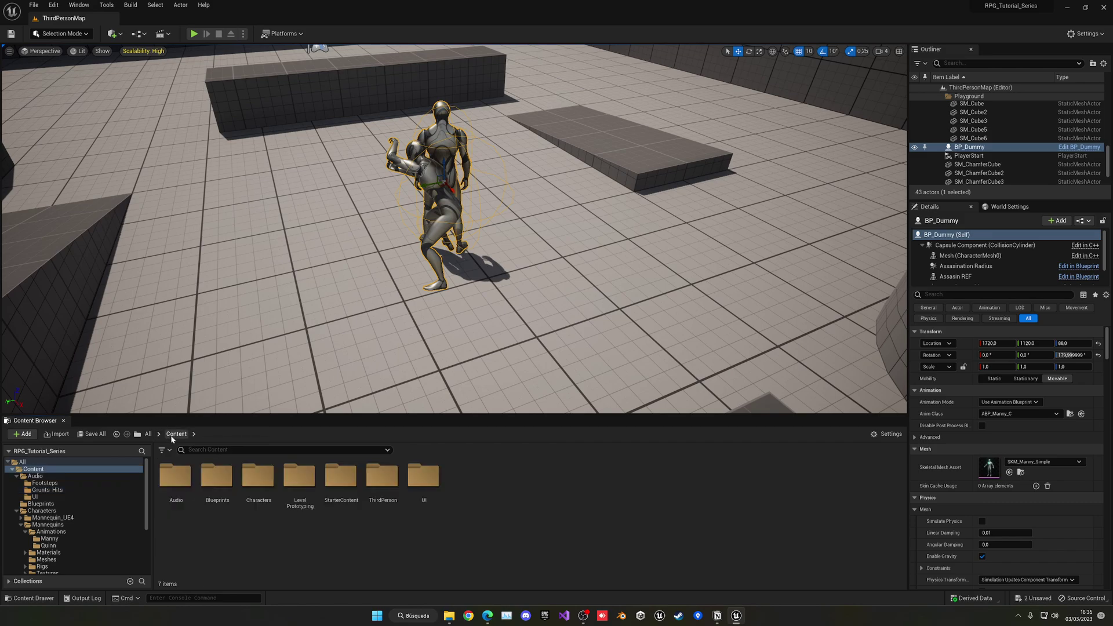
pyautogui.doubleClick(176, 480)
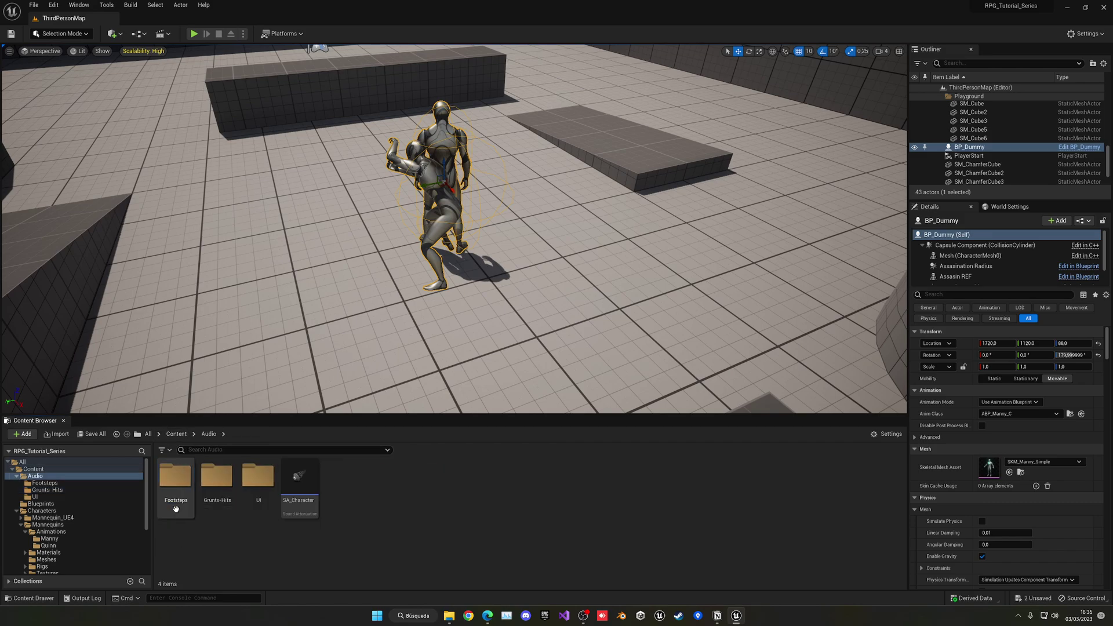
pyautogui.doubleClick(218, 500)
pyautogui.click(249, 503)
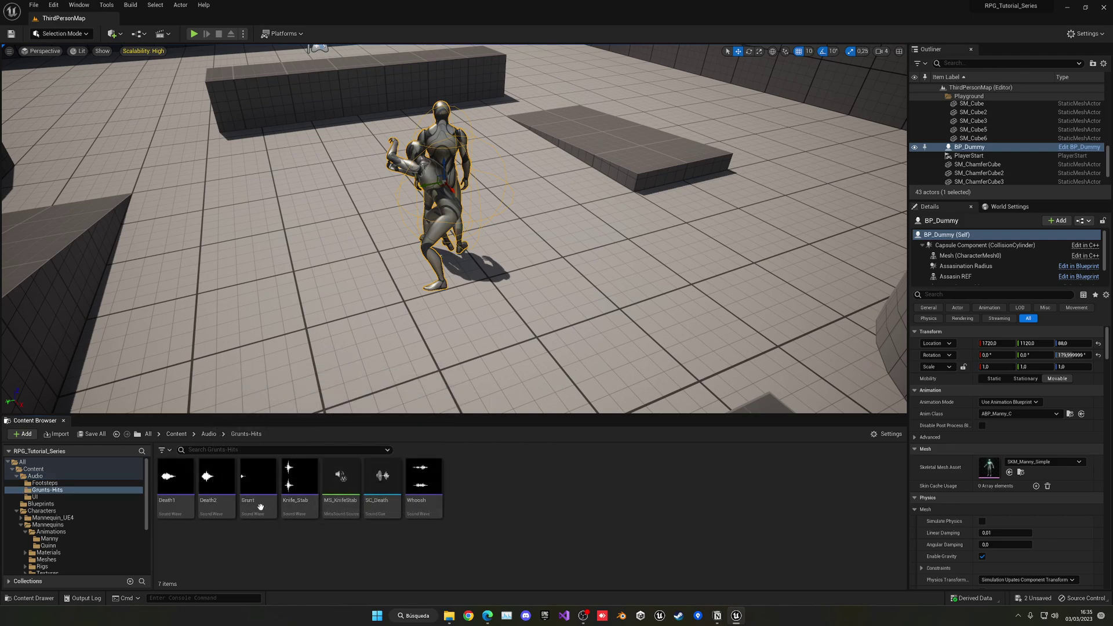
pyautogui.doubleClick(249, 503)
pyautogui.scroll(-5, 1008, 547)
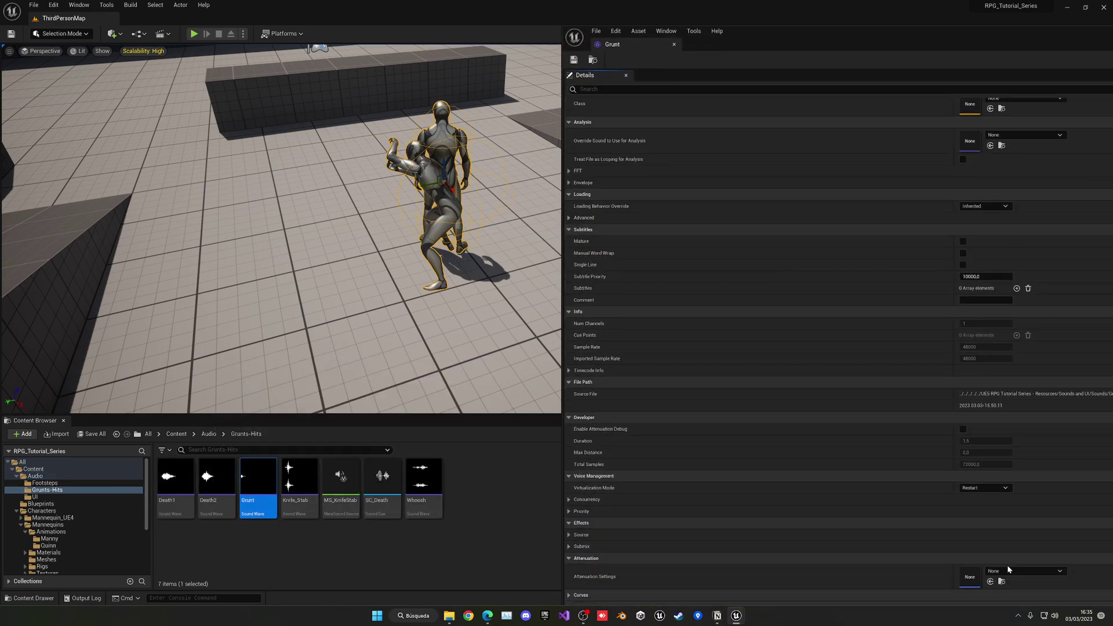
pyautogui.click(1025, 571)
pyautogui.click(1023, 467)
pyautogui.click(574, 60)
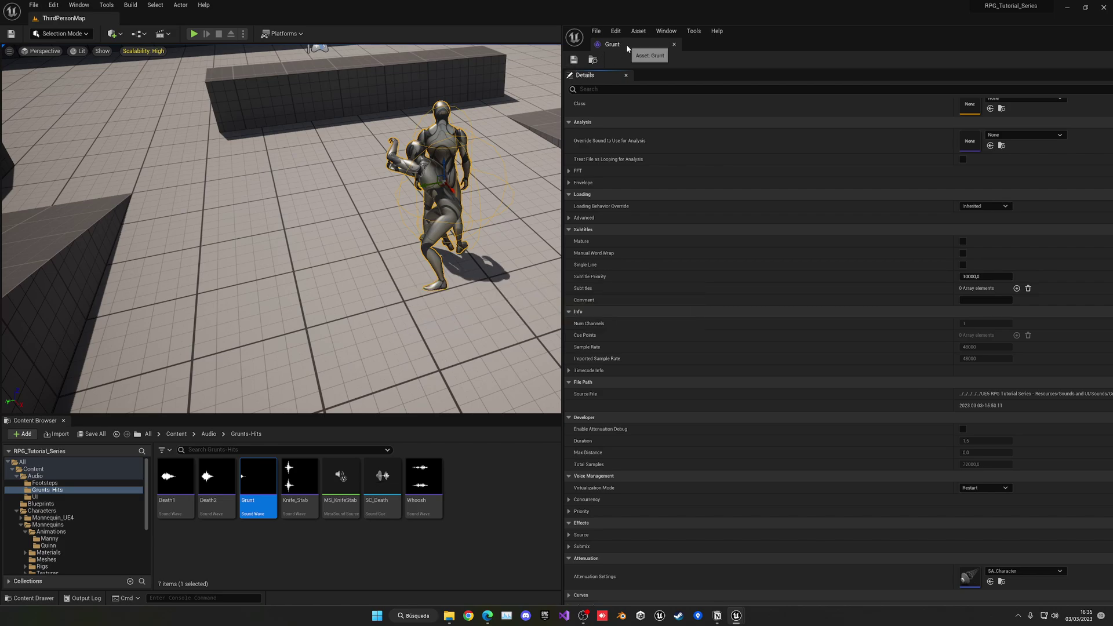
pyautogui.middleClick(627, 46)
# Step: Open the MM_Jump animation from Characters/Mannequins/Animations/Manny and dock its editor beside the level tab
pyautogui.click(176, 433)
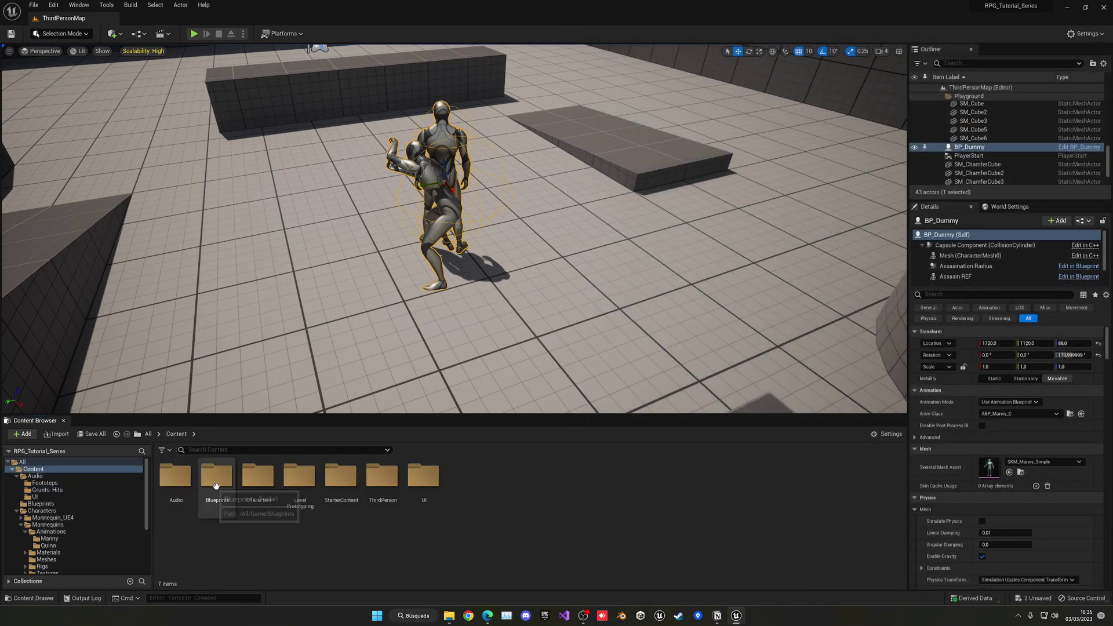
pyautogui.doubleClick(240, 490)
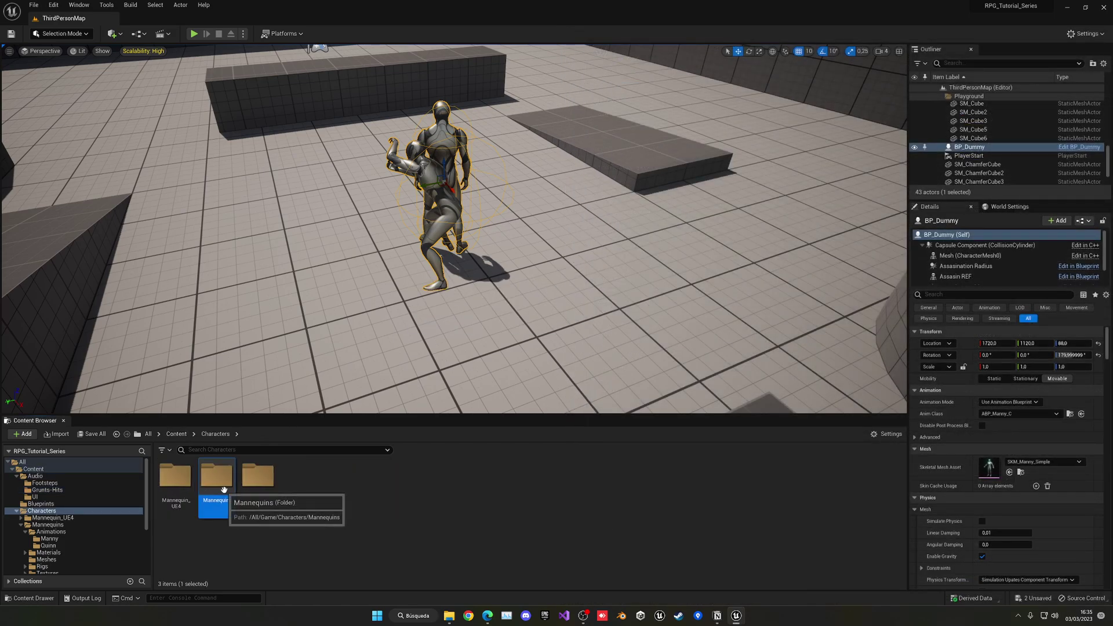
pyautogui.doubleClick(210, 488)
pyautogui.doubleClick(175, 476)
pyautogui.doubleClick(175, 477)
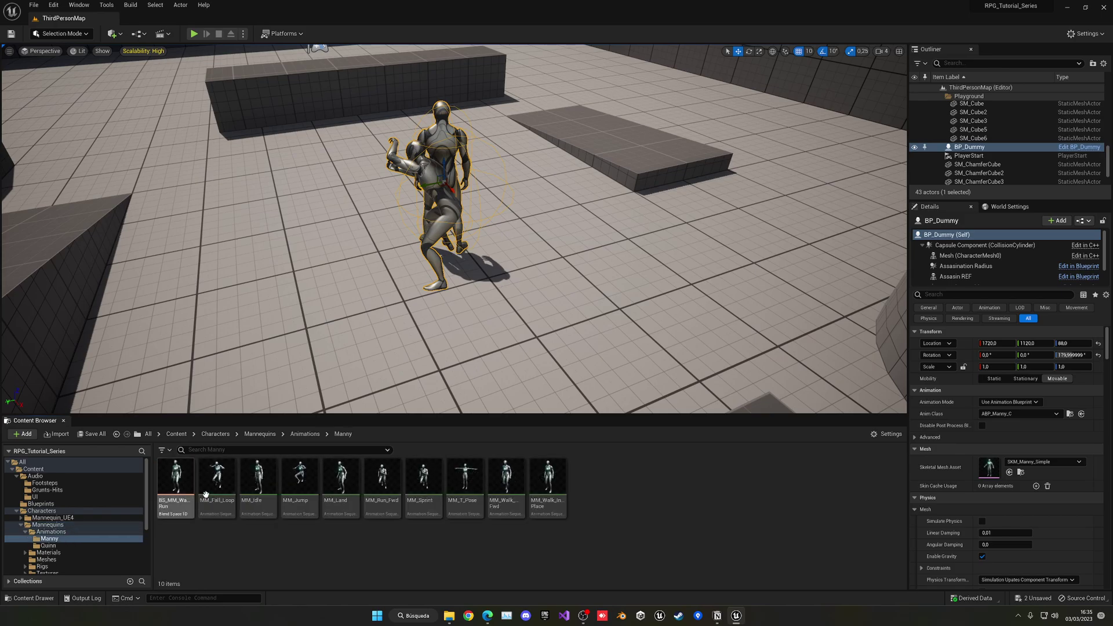
pyautogui.doubleClick(293, 501)
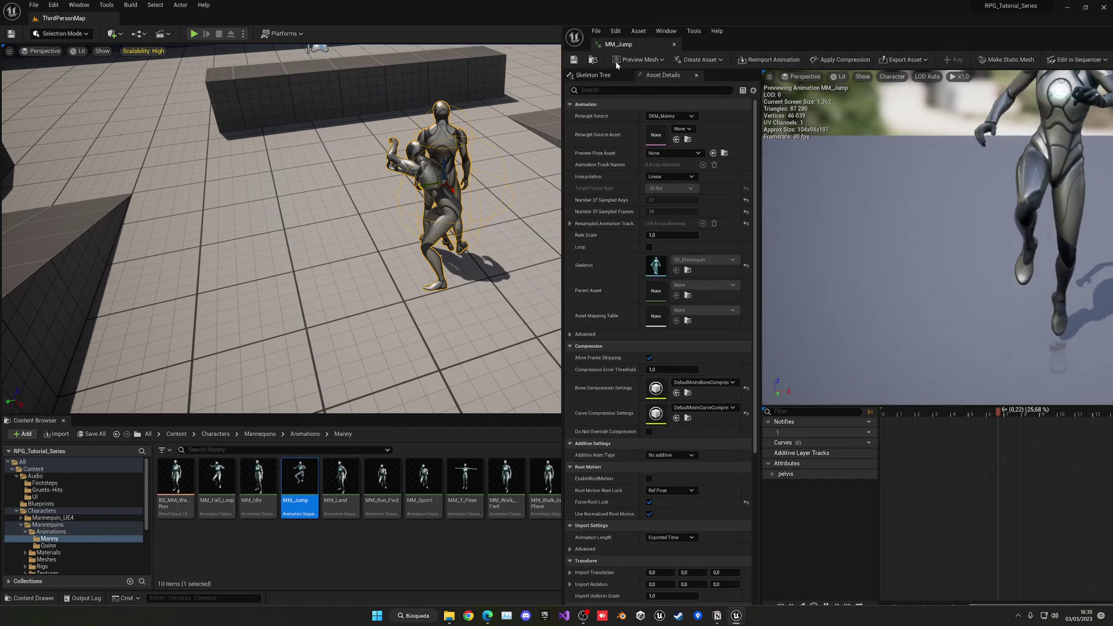
pyautogui.moveTo(602, 36); pyautogui.dragTo(335, 21)
# Step: Add a Play Sound notify at about frame 2 of MM_Jump, assign Grunt as its sound, and save the animation
pyautogui.moveTo(378, 388); pyautogui.dragTo(397, 389)
pyautogui.rightClick(400, 409)
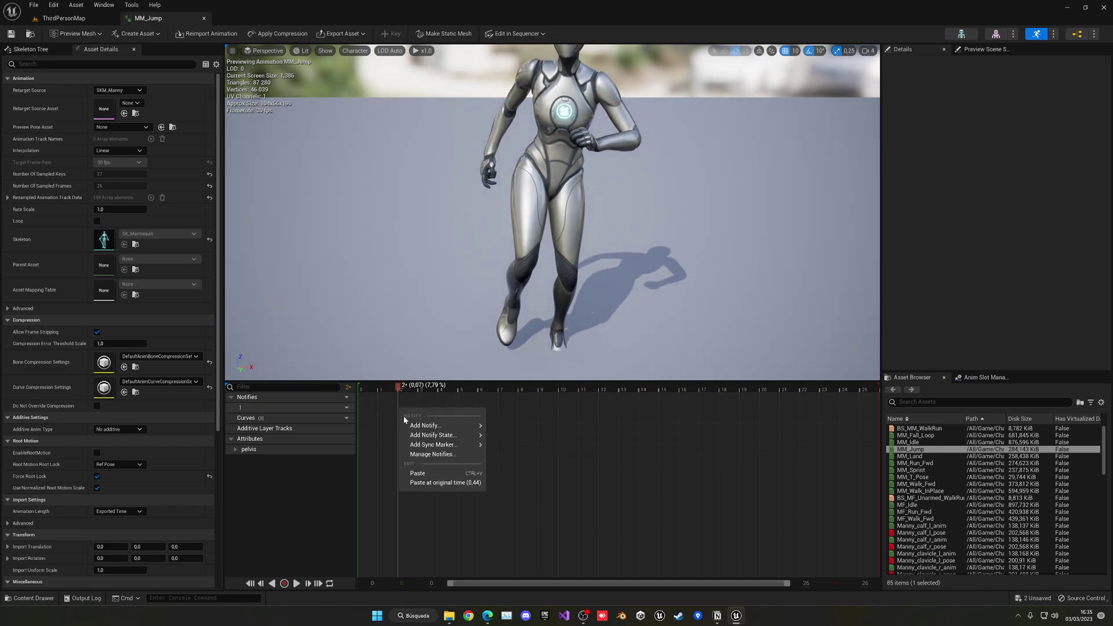
pyautogui.moveTo(449, 429)
pyautogui.click(516, 503)
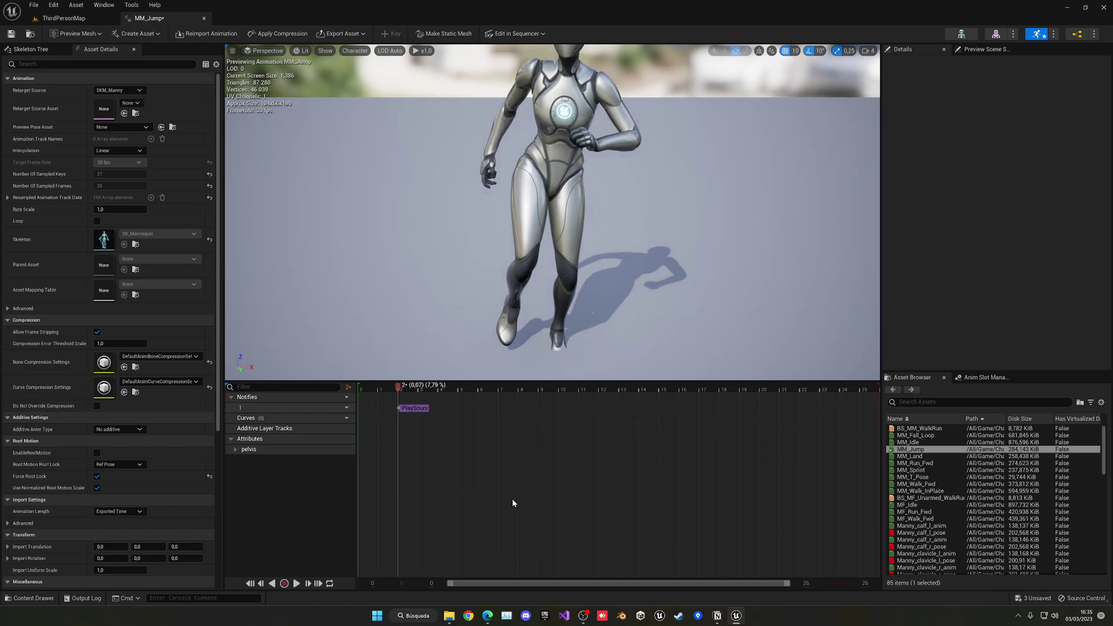
pyautogui.click(423, 409)
pyautogui.click(1035, 102)
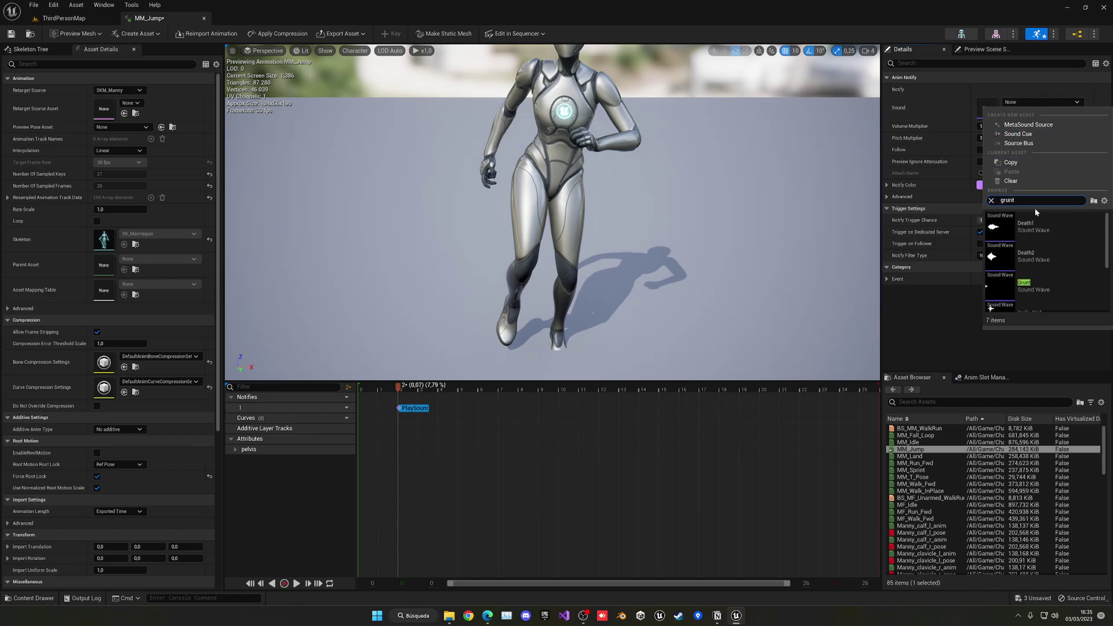
pyautogui.click(1034, 226)
pyautogui.click(11, 34)
# Step: Play-test the character's jump in ThirdPersonMap to check the grunt sound, then stop the session
pyautogui.click(72, 20)
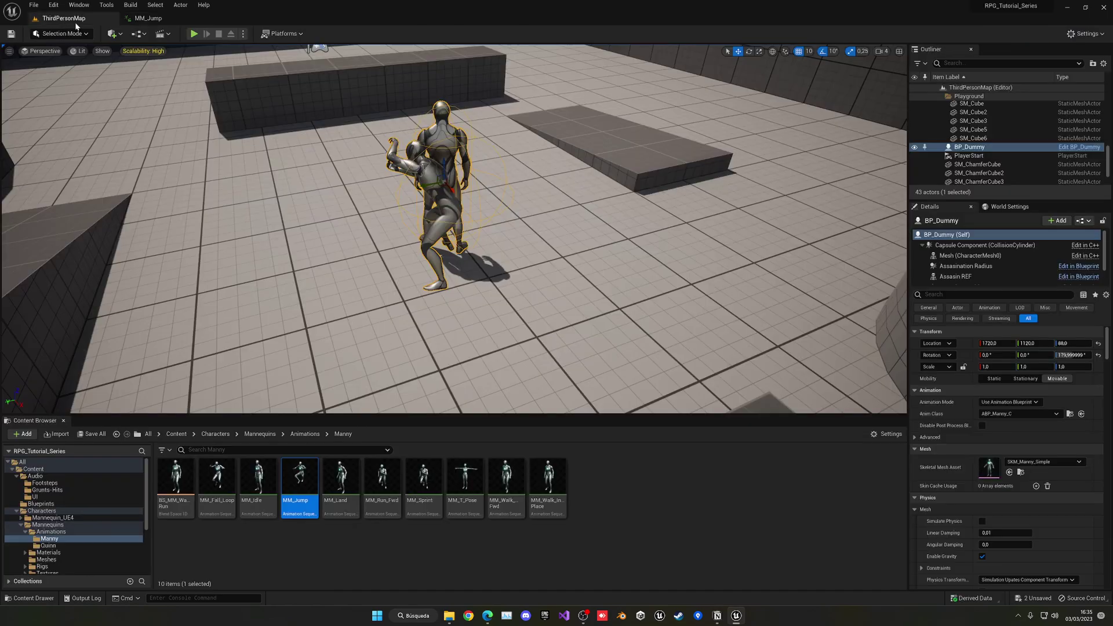
pyautogui.click(193, 36)
pyautogui.press('space')
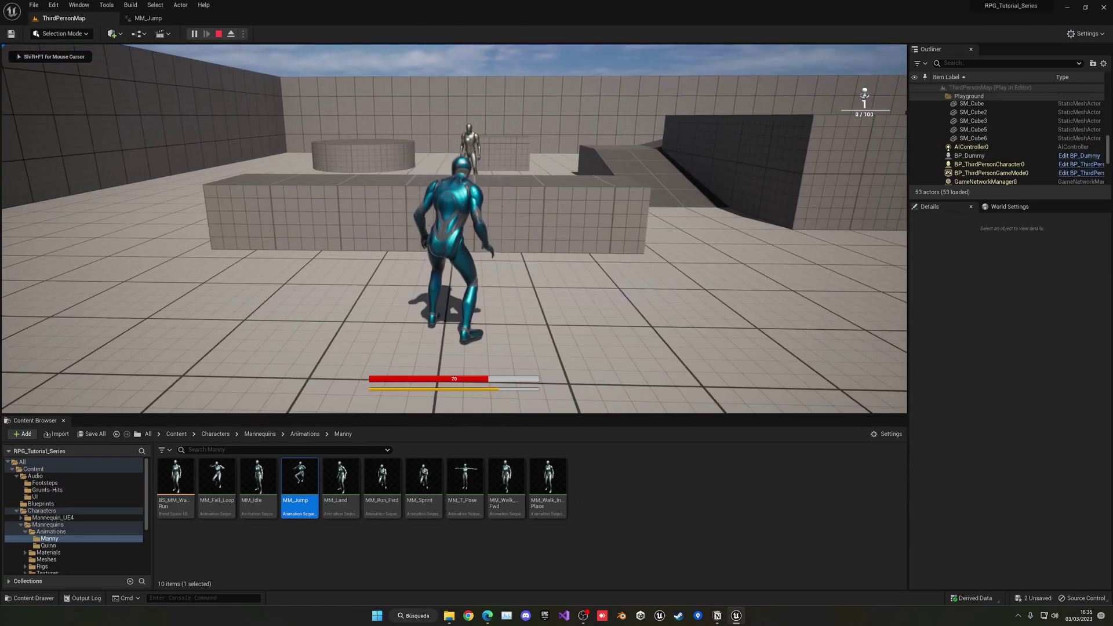
pyautogui.press('Escape')
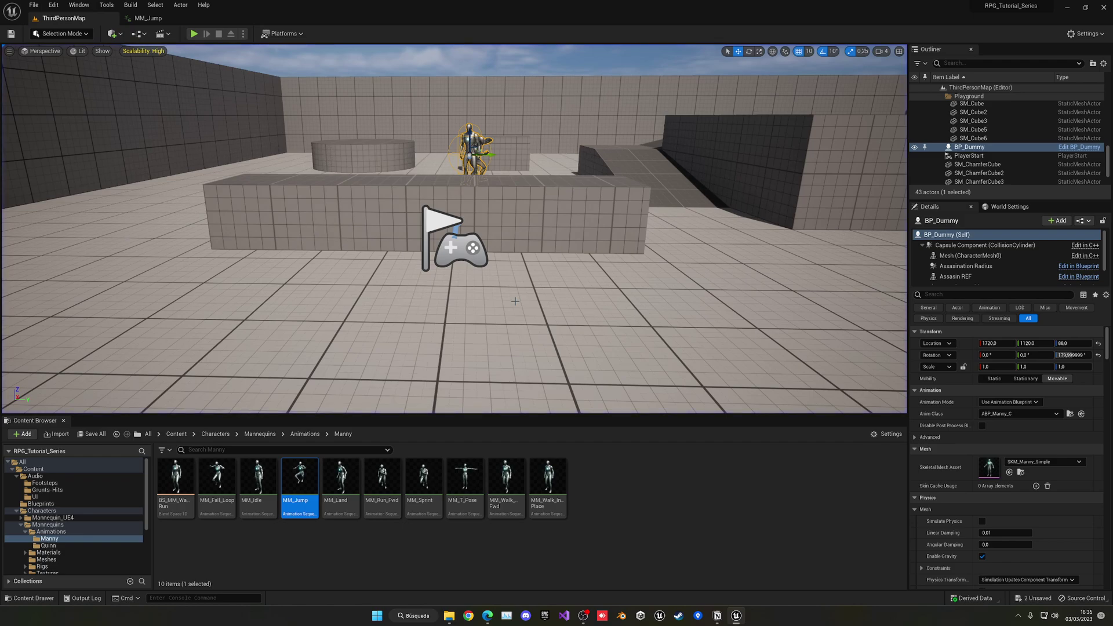
# Step: Open the VaultOver animation from Characters/RPG_Character/Animations/Vaulting
pyautogui.click(341, 537)
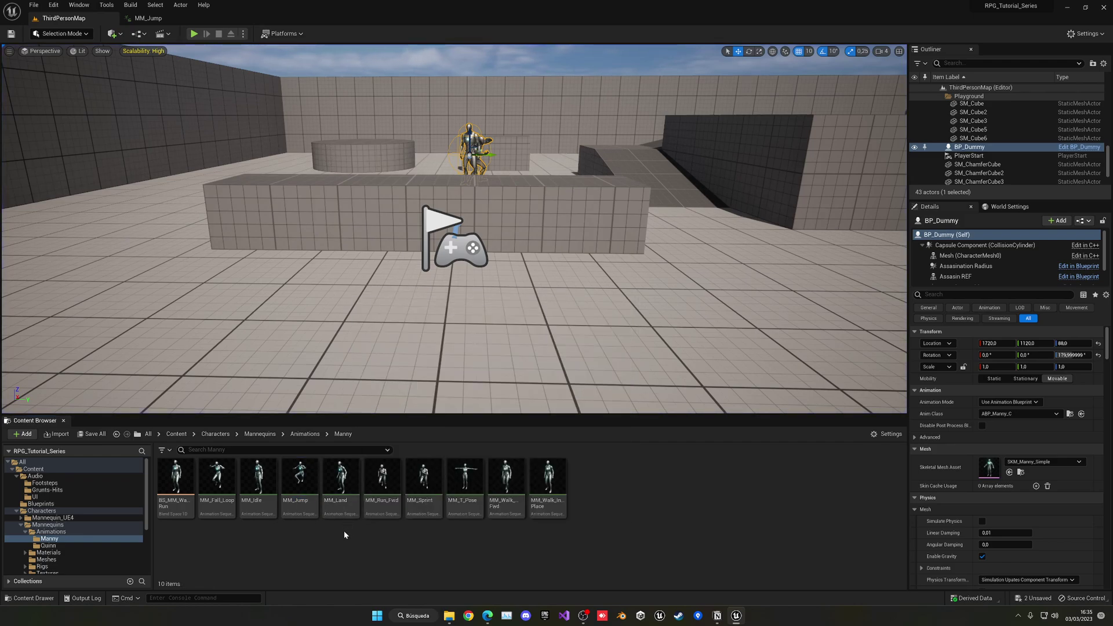
pyautogui.click(216, 434)
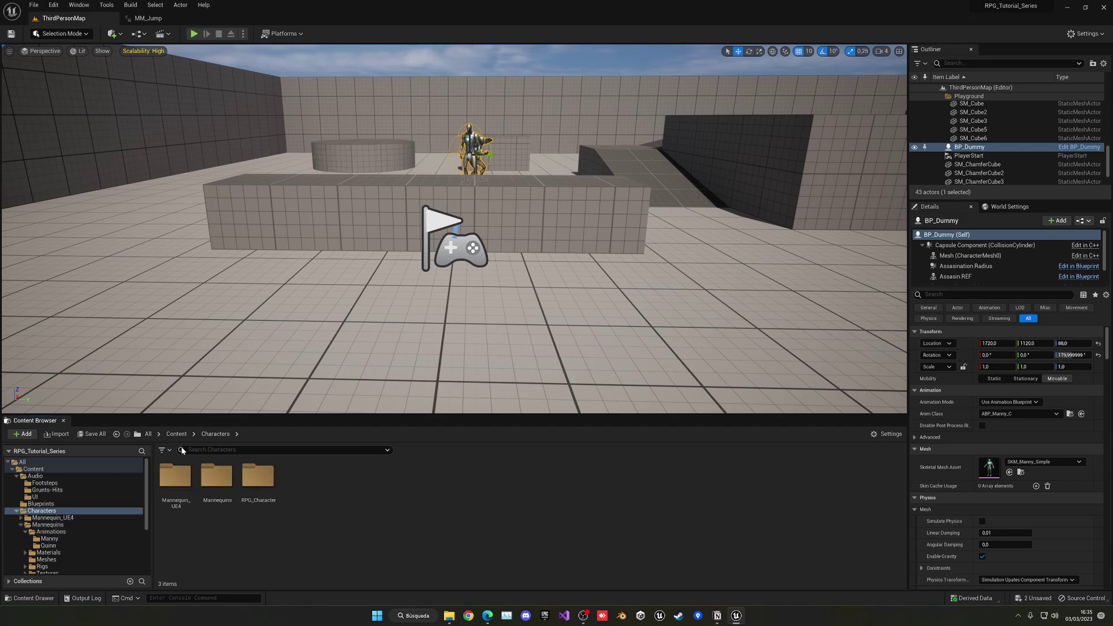
pyautogui.doubleClick(258, 475)
pyautogui.doubleClick(175, 477)
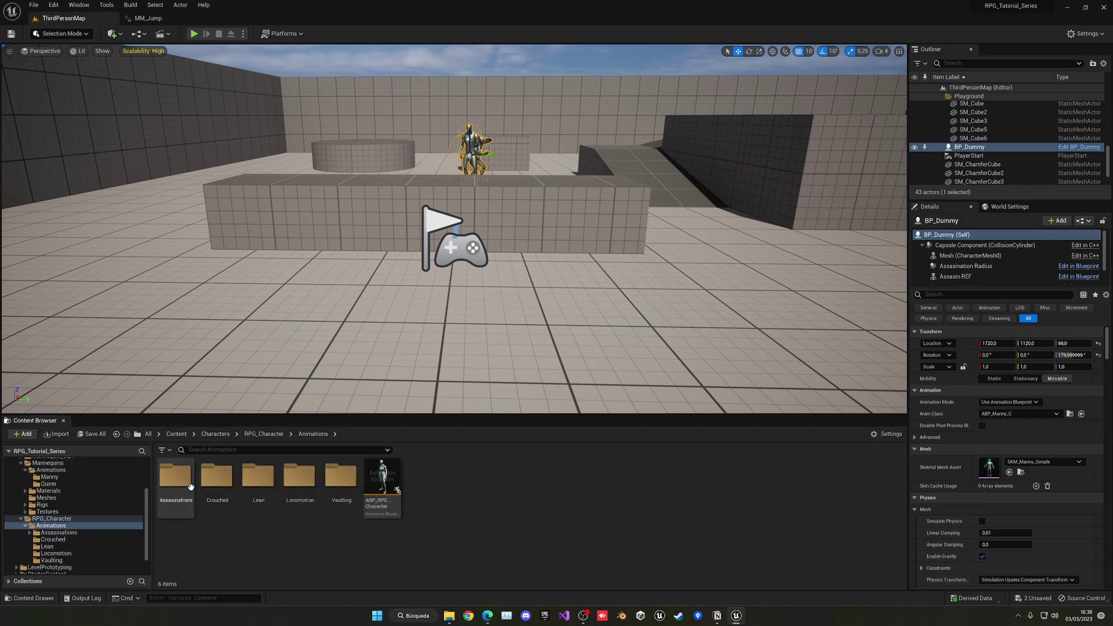
pyautogui.doubleClick(178, 479)
pyautogui.click(313, 434)
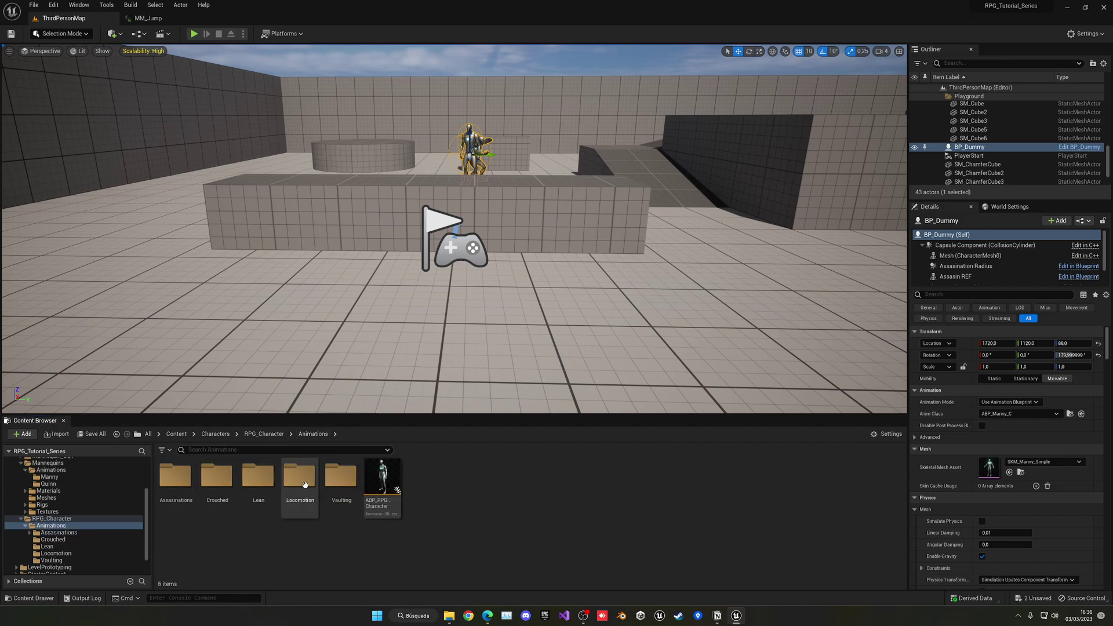
pyautogui.doubleClick(328, 486)
pyautogui.doubleClick(175, 478)
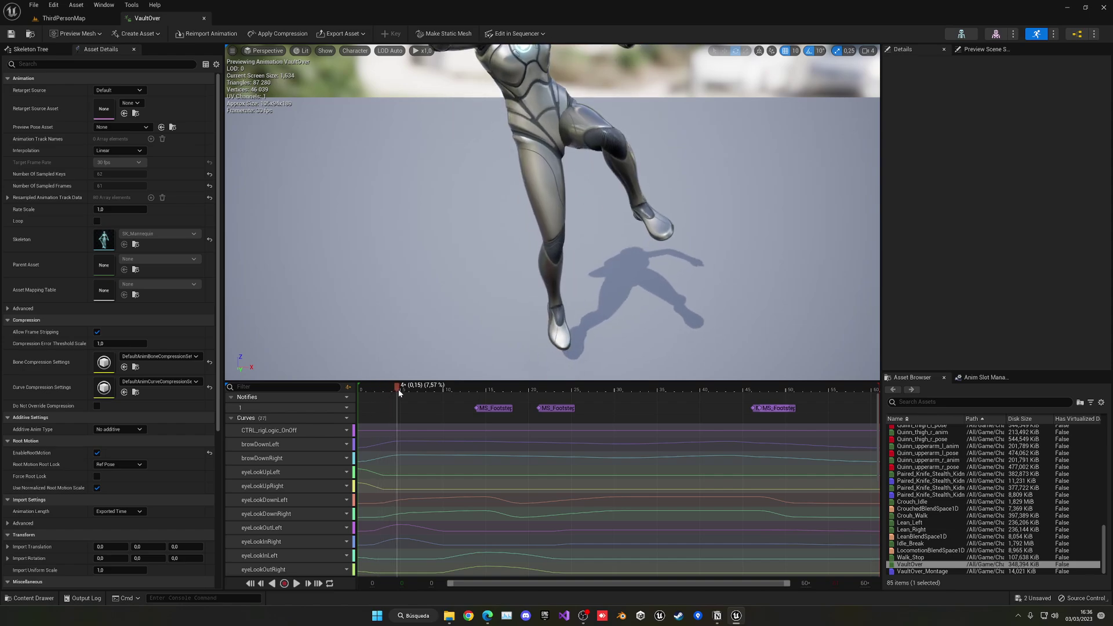
# Step: Add a Play Sound notify at about frame 5 of VaultOver, assign Grunt as its sound, then save and close the animation
pyautogui.click(404, 393)
pyautogui.rightClick(404, 411)
pyautogui.moveTo(441, 436)
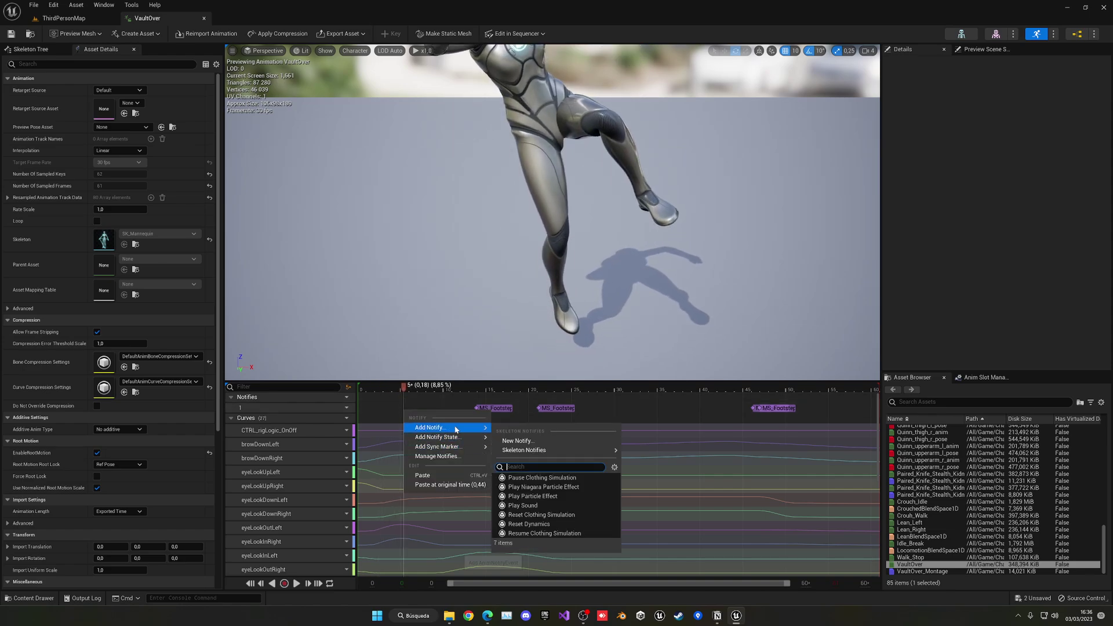
pyautogui.click(528, 504)
pyautogui.click(427, 409)
pyautogui.click(1039, 103)
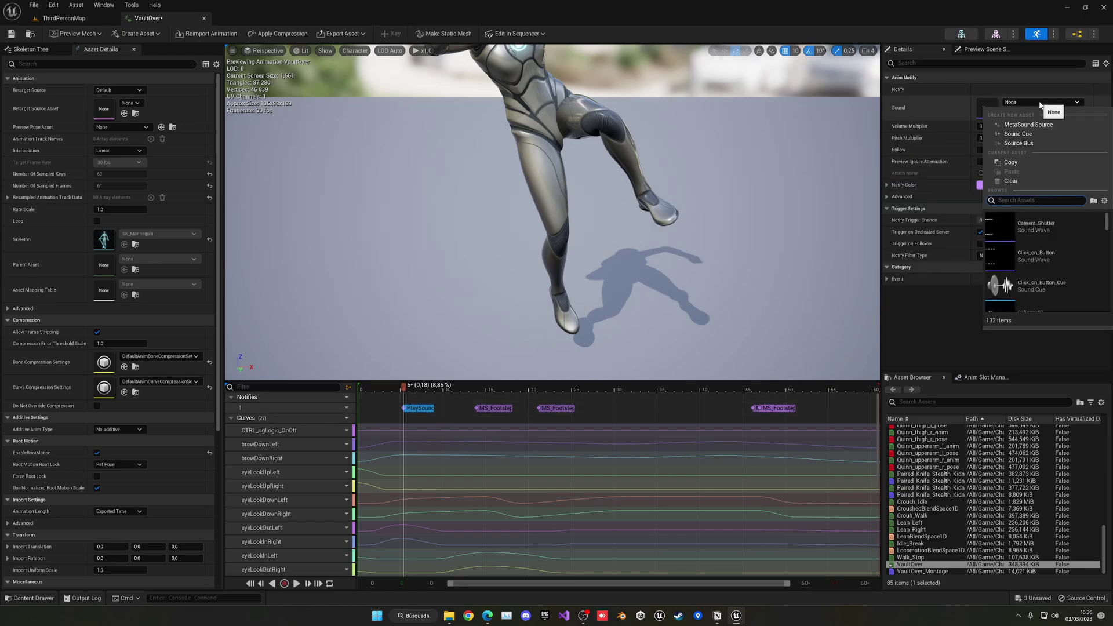
pyautogui.write('grunt')
pyautogui.click(1035, 225)
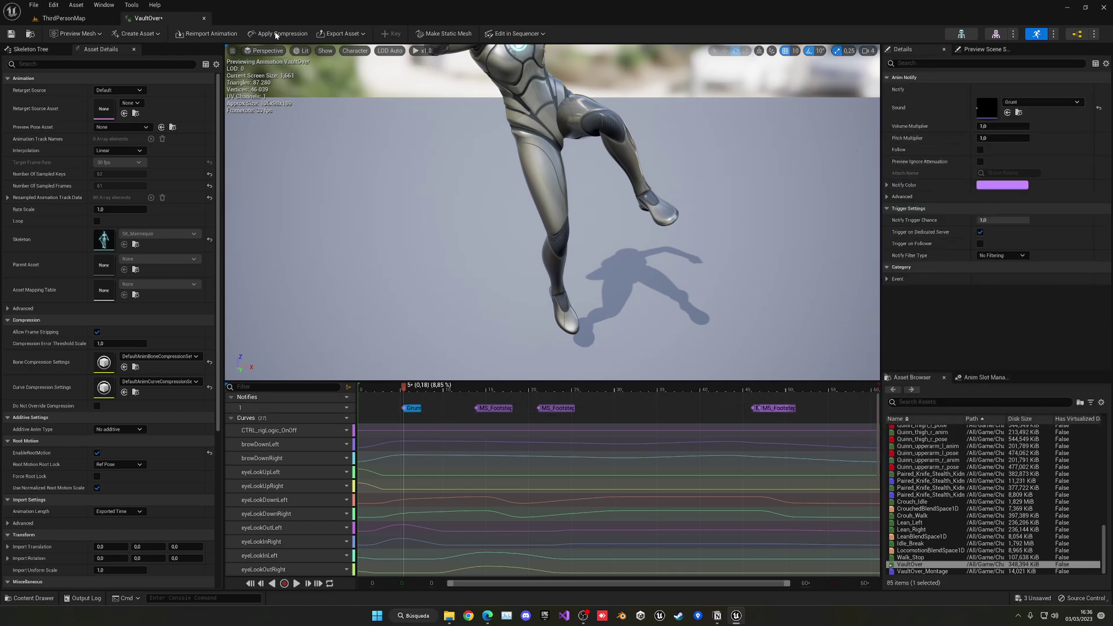
pyautogui.click(12, 34)
pyautogui.click(204, 18)
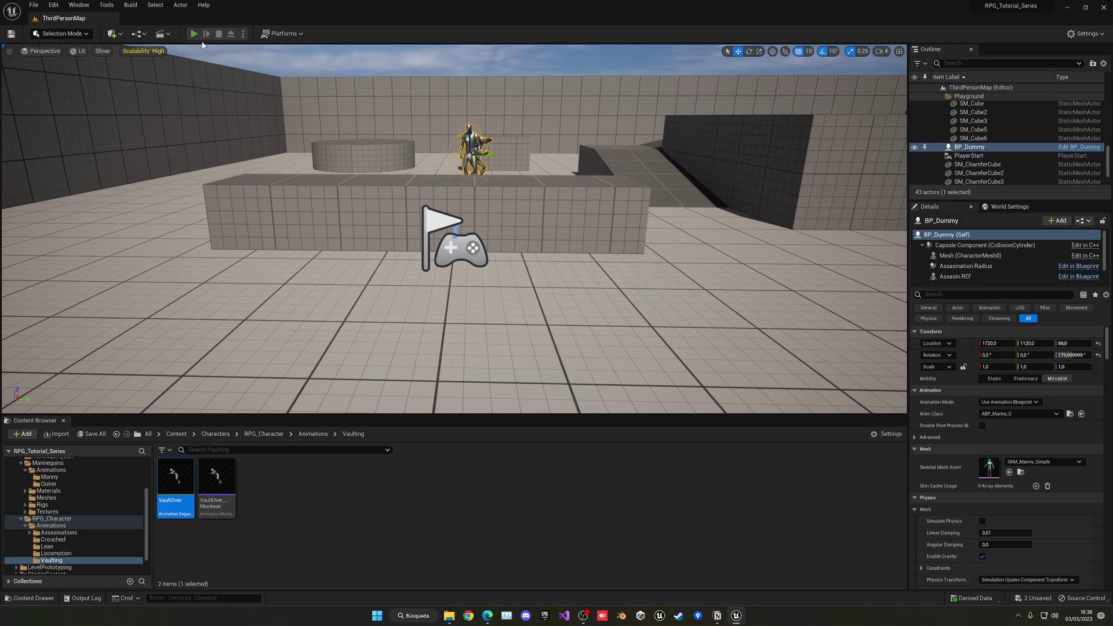
# Step: Play-test vaulting over the block in the level to check the grunt sound, then stop the session
pyautogui.click(195, 34)
pyautogui.press('w')
pyautogui.press('space')
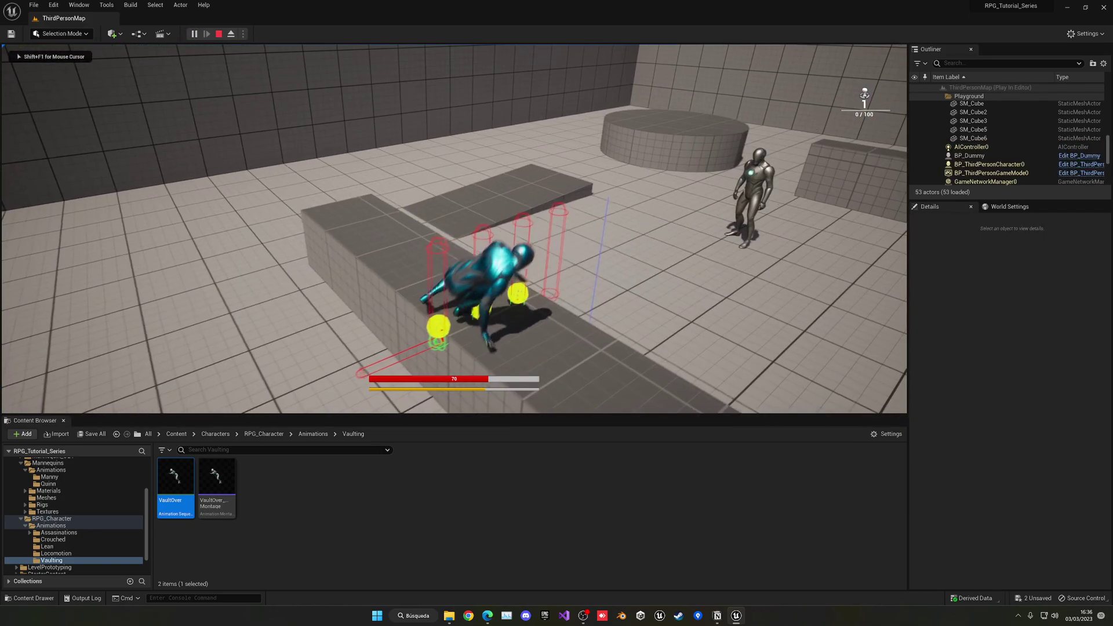
pyautogui.press('w')
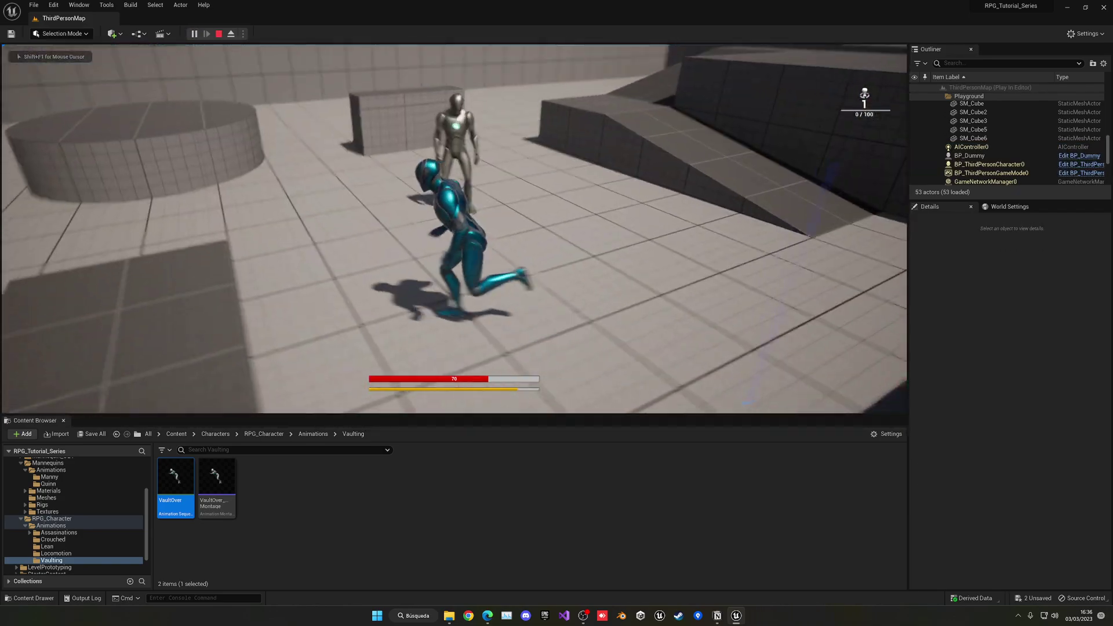
pyautogui.press('Escape')
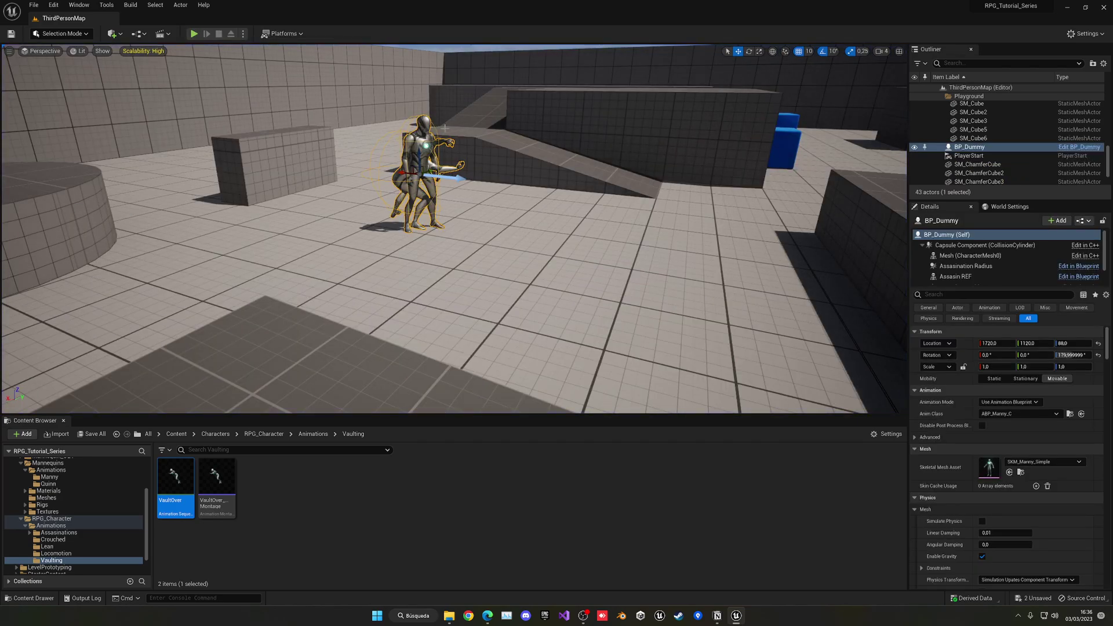
# Step: Go back to the Content folder, look over the level, and run one more brief play test
pyautogui.click(172, 436)
pyautogui.moveTo(226, 386); pyautogui.dragTo(279, 382, button='right')
pyautogui.press('s')
pyautogui.press('w')
pyautogui.moveTo(359, 260); pyautogui.dragTo(375, 277, button='right')
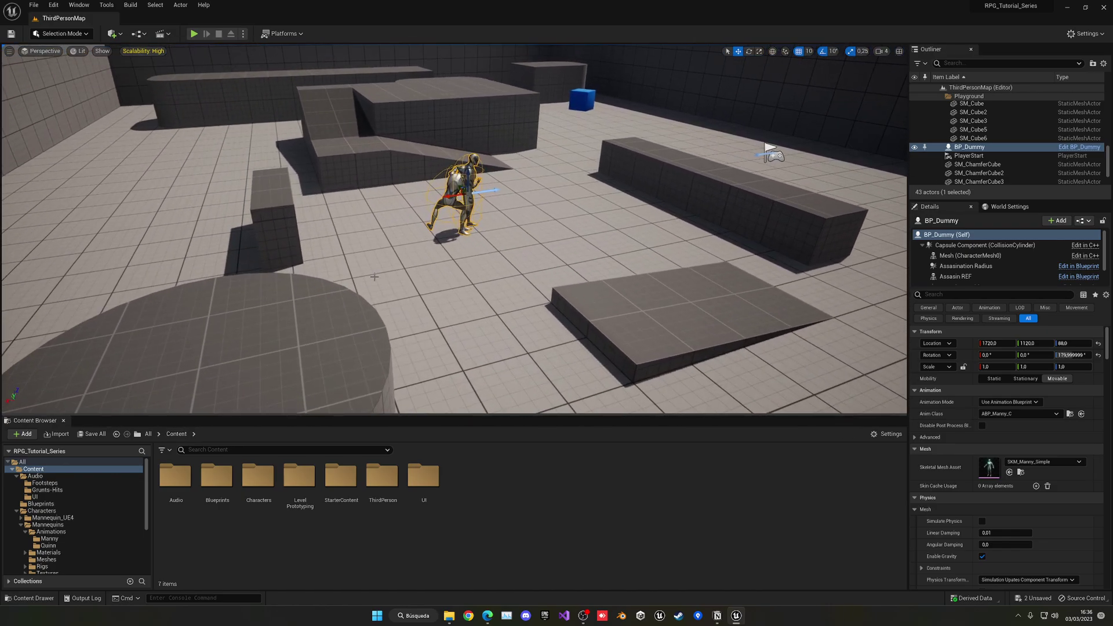
pyautogui.click(194, 34)
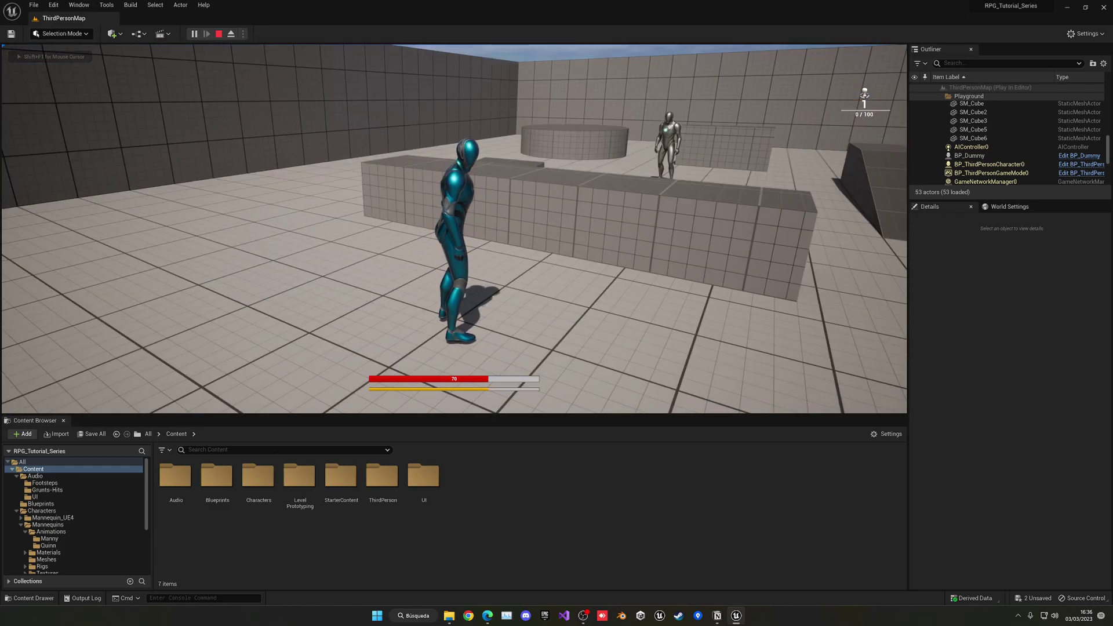
pyautogui.press('Escape')
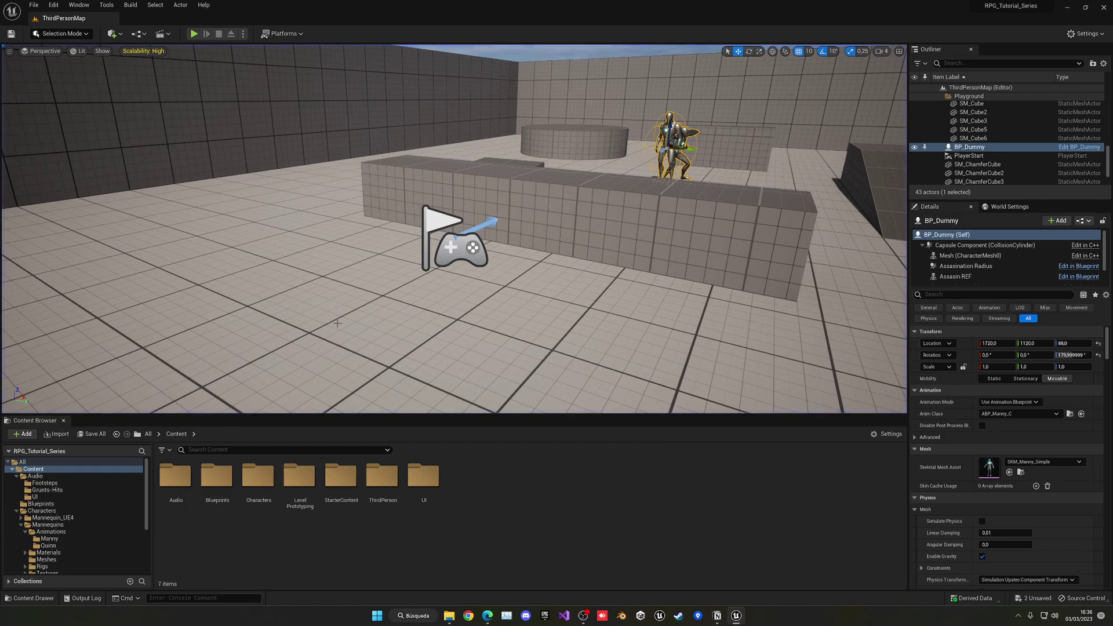
# Step: Open the BP_ThirdPersonCharacter blueprint from Content/ThirdPerson/Blueprints
pyautogui.doubleClick(382, 476)
pyautogui.doubleClick(177, 477)
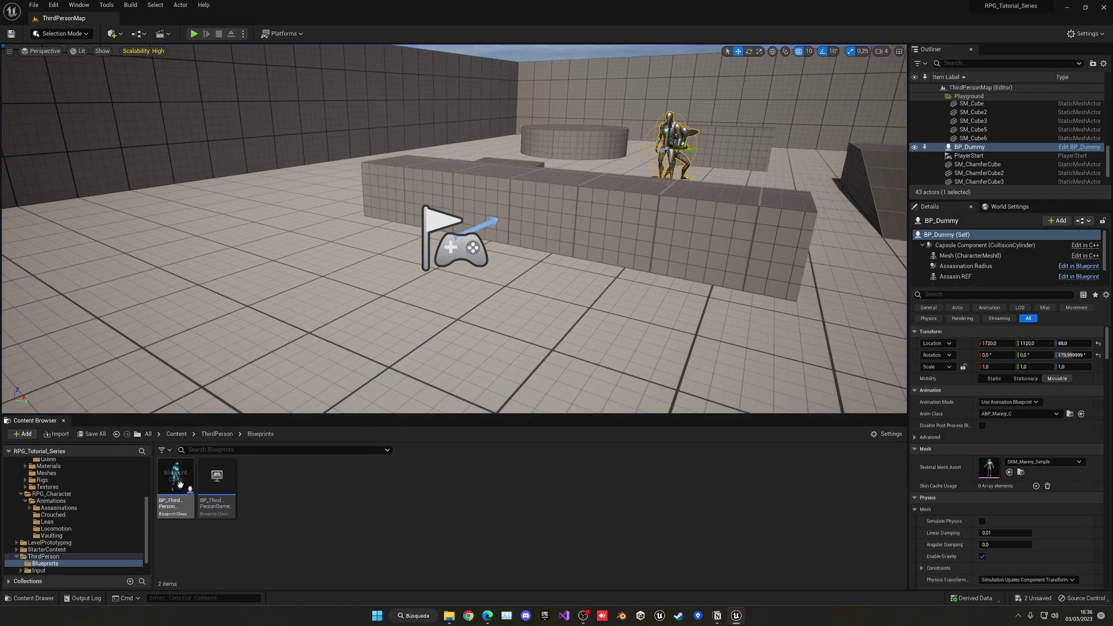
pyautogui.click(179, 482)
pyautogui.doubleClick(179, 481)
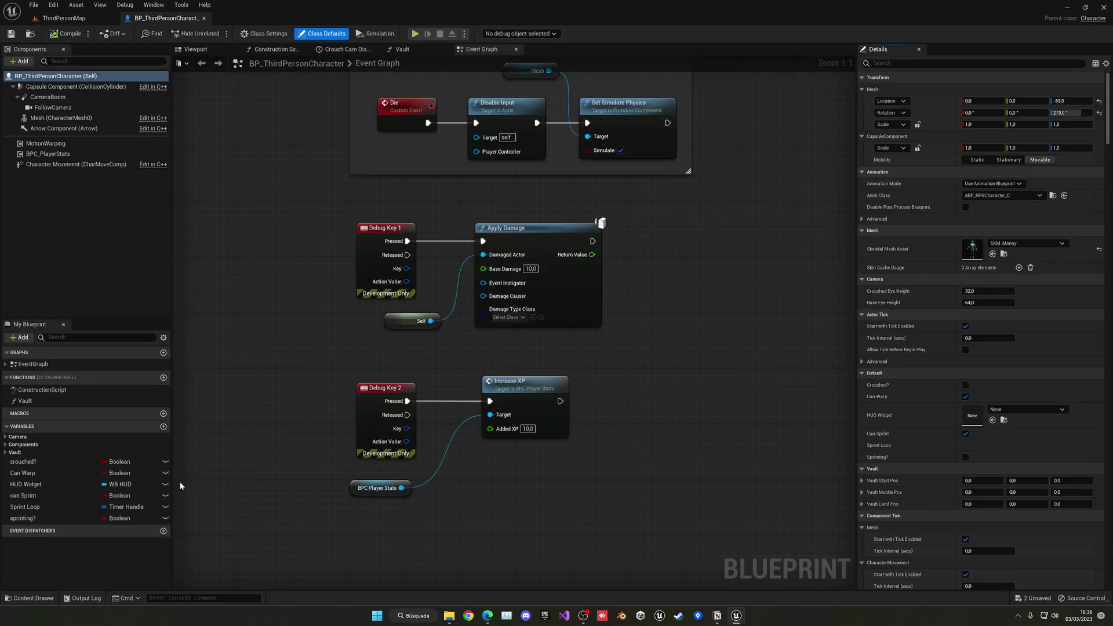
# Step: In the Event Graph's Stamina section, find the Drain Stamina event and nudge its Can Sprint node slightly upward
pyautogui.scroll(-5, 269, 350)
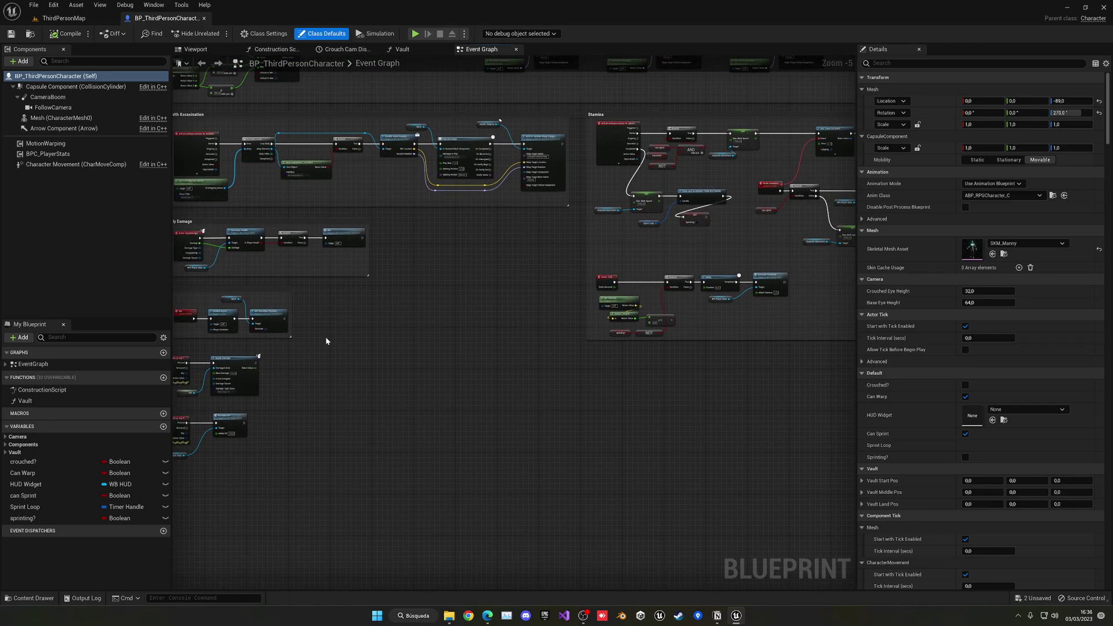
pyautogui.moveTo(428, 267); pyautogui.dragTo(555, 347, button='right')
pyautogui.moveTo(485, 215); pyautogui.dragTo(375, 211, button='right')
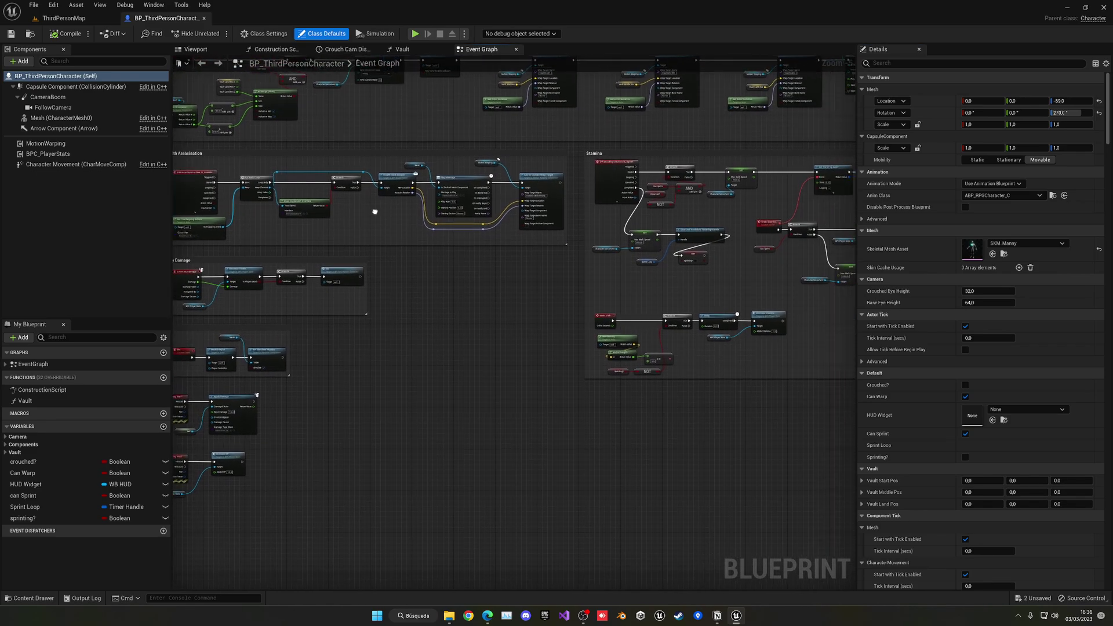
pyautogui.moveTo(698, 232); pyautogui.dragTo(501, 235, button='right')
pyautogui.scroll(4, 527, 192)
pyautogui.moveTo(553, 262); pyautogui.dragTo(501, 264, button='right')
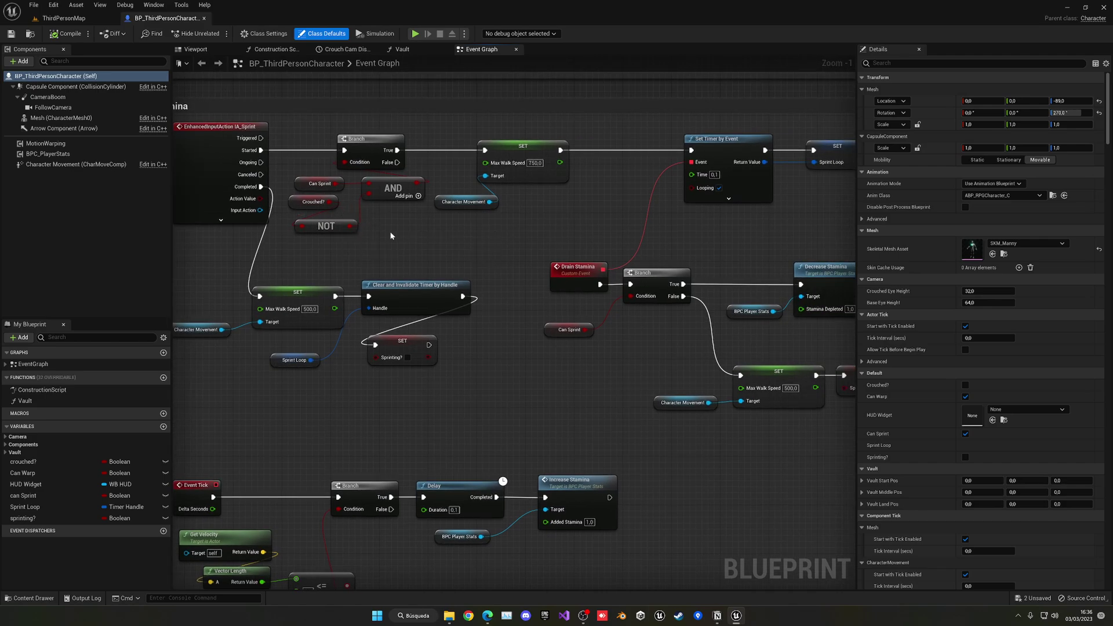
pyautogui.moveTo(490, 237); pyautogui.dragTo(441, 229, button='right')
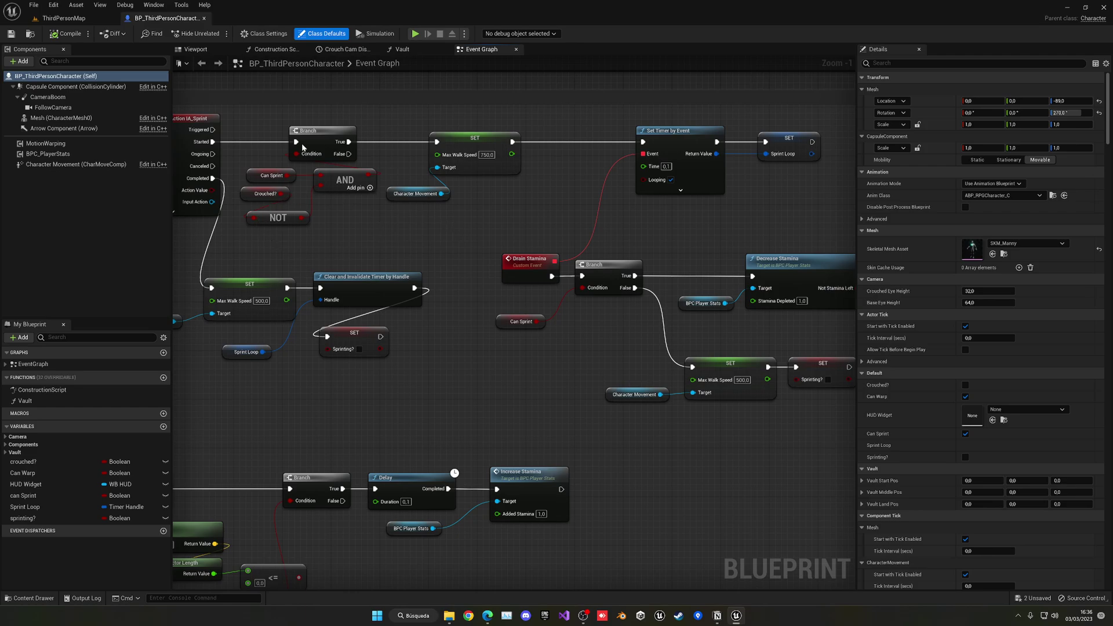
pyautogui.moveTo(627, 276); pyautogui.dragTo(507, 247, button='right')
pyautogui.scroll(1, 507, 247)
pyautogui.moveTo(391, 273); pyautogui.dragTo(589, 334)
pyautogui.click(514, 331)
pyautogui.moveTo(681, 309); pyautogui.dragTo(555, 275, button='right')
pyautogui.moveTo(595, 436); pyautogui.dragTo(615, 391, button='right')
pyautogui.moveTo(330, 271); pyautogui.dragTo(331, 264)
pyautogui.click(325, 293)
pyautogui.moveTo(329, 296); pyautogui.dragTo(405, 302, button='right')
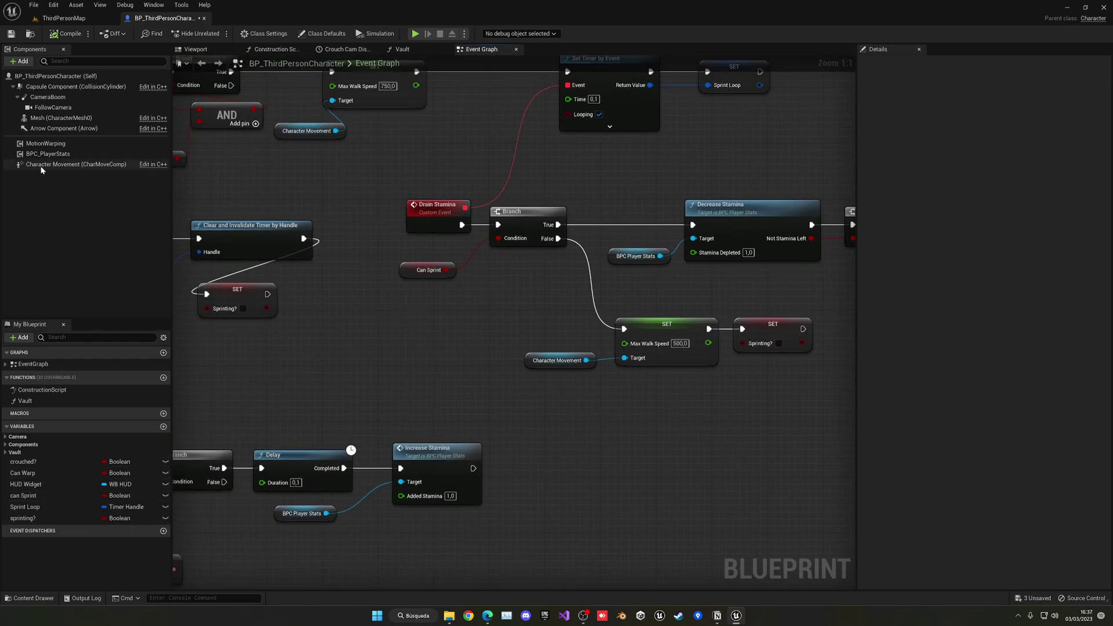
# Step: Add a Get Velocity node below Can Sprint and feed its return value into a Vector Length node
pyautogui.click(126, 164)
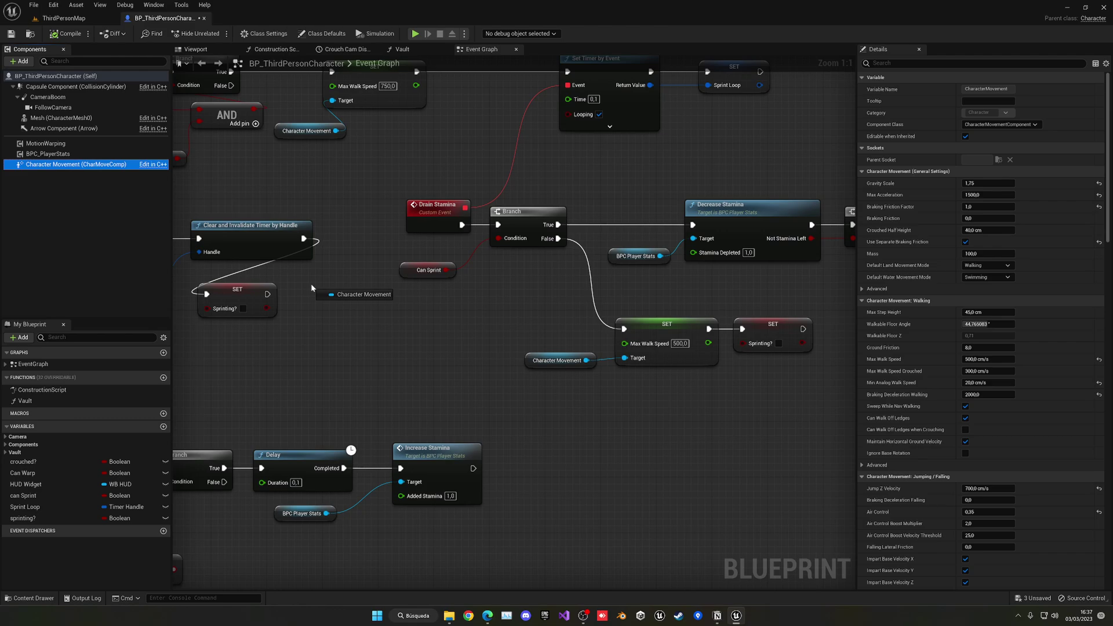
pyautogui.rightClick(347, 318)
pyautogui.write('get veloc')
pyautogui.press('Return')
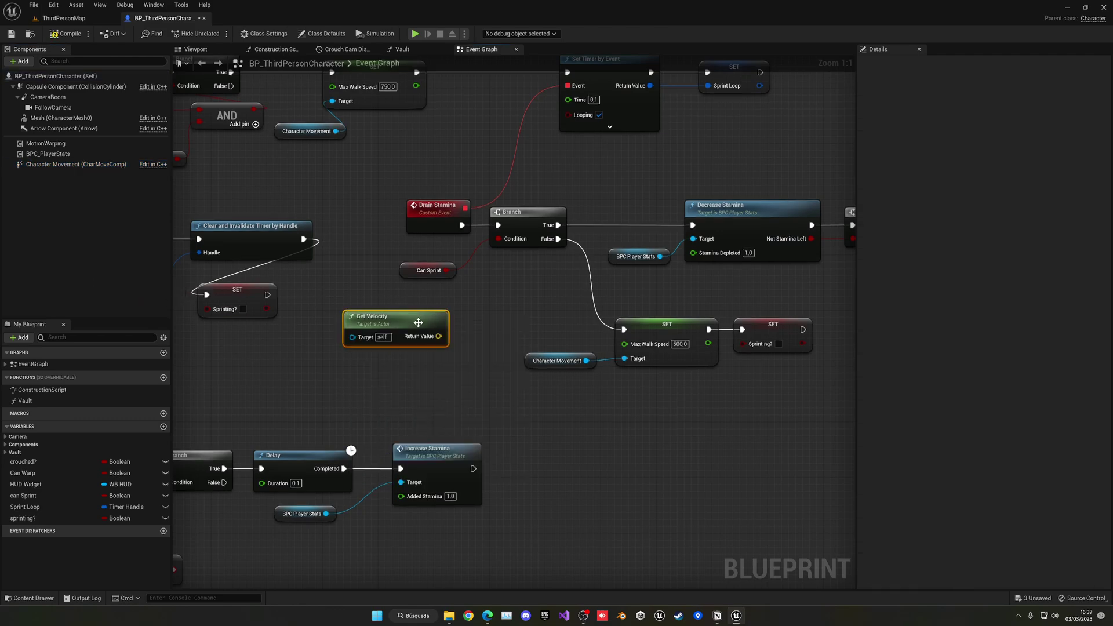
pyautogui.moveTo(439, 336); pyautogui.dragTo(375, 360)
pyautogui.write('vector le')
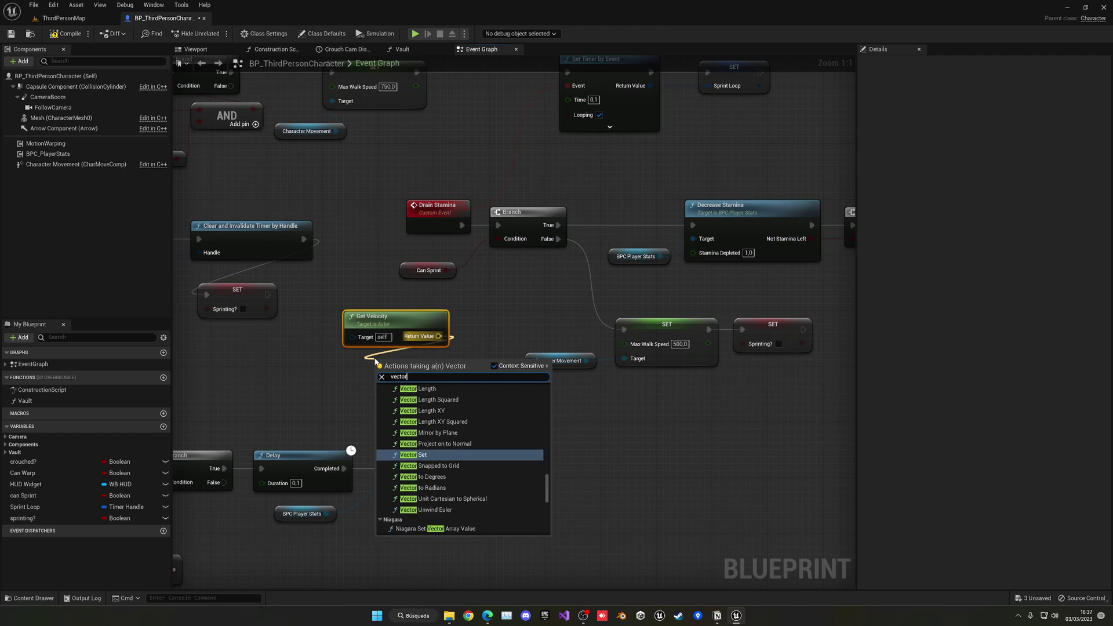
pyautogui.click(417, 439)
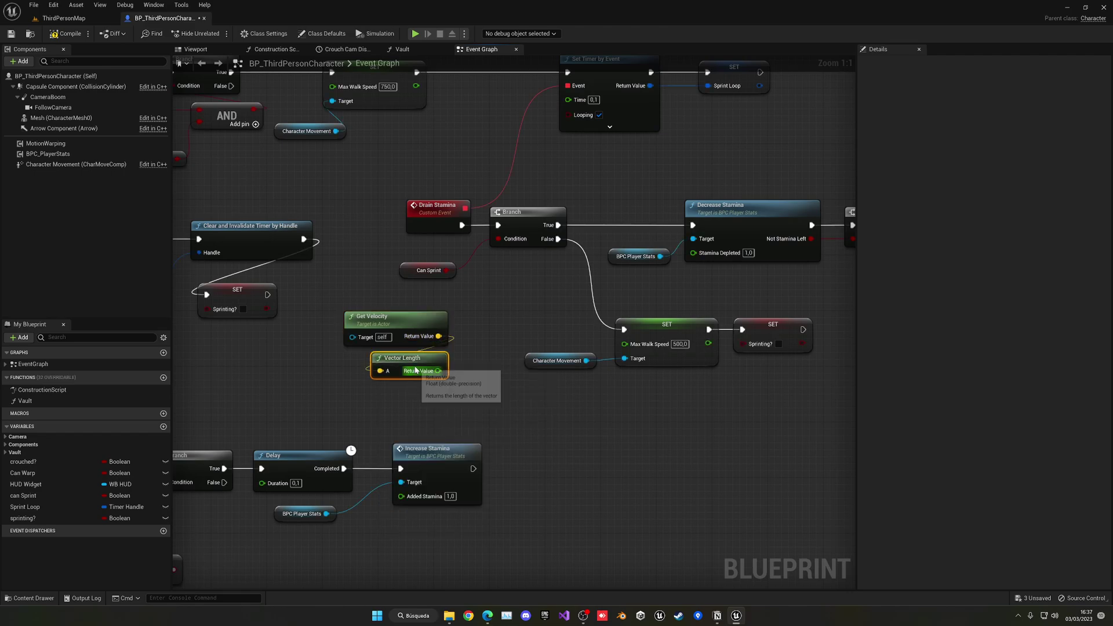
# Step: Connect the Vector Length result to a Greater (>) node that compares it with 0,0
pyautogui.moveTo(438, 371); pyautogui.dragTo(480, 319)
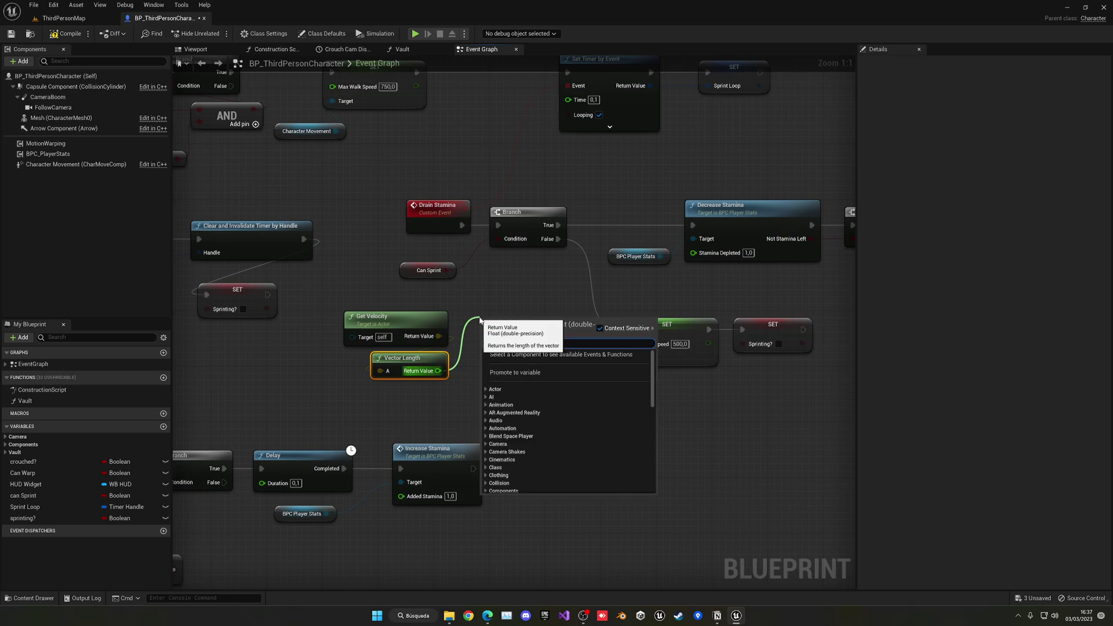
pyautogui.write('<')
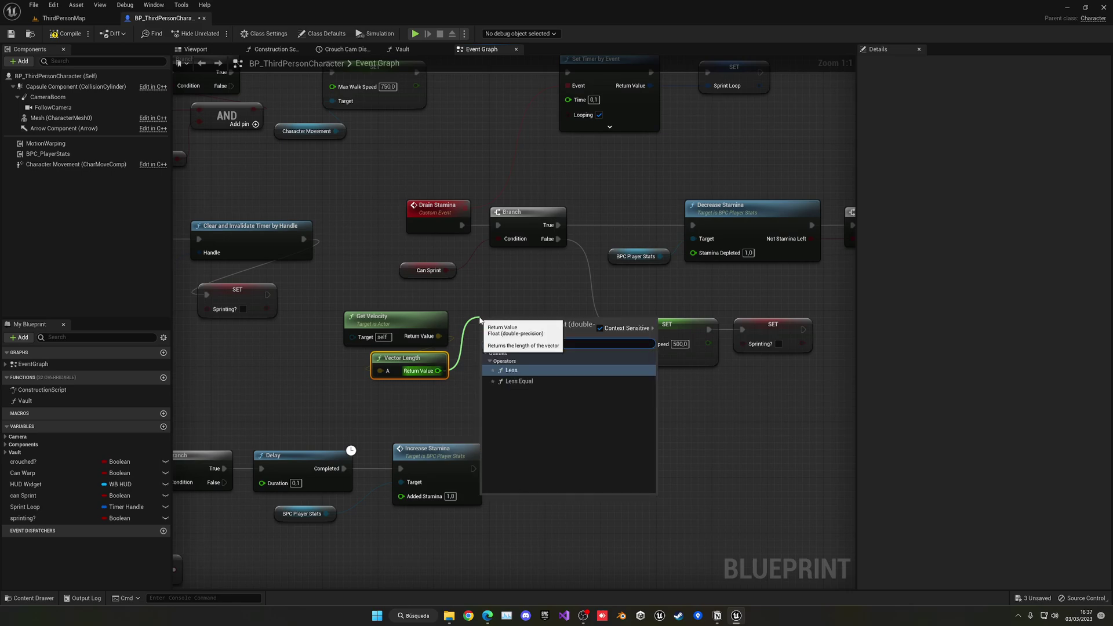
pyautogui.press('BackSpace')
pyautogui.write('>')
pyautogui.press('Return')
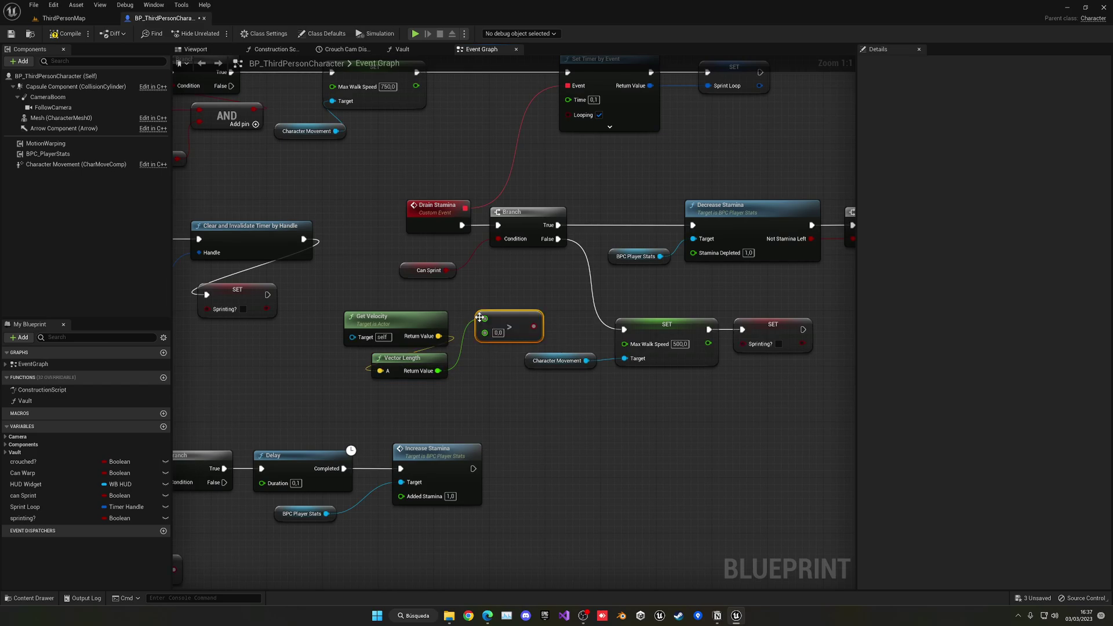
# Step: Combine the velocity comparison and Can Sprint through an AND node into the Drain Stamina Branch condition, and save the blueprint
pyautogui.moveTo(533, 327); pyautogui.dragTo(498, 239)
pyautogui.write('and')
pyautogui.press('Return')
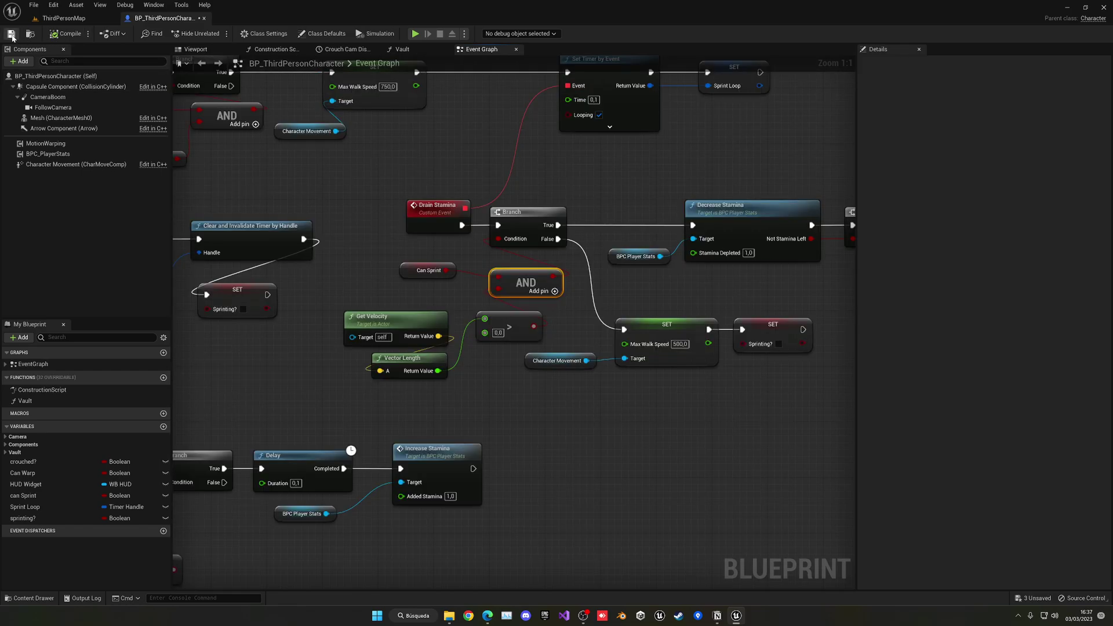
pyautogui.click(12, 34)
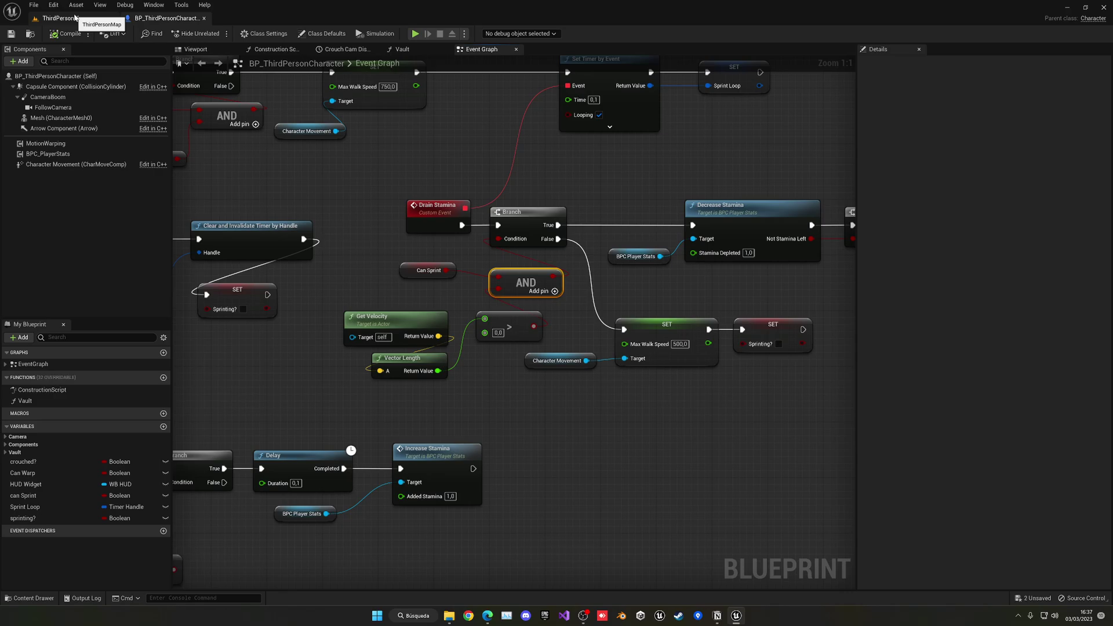
# Step: Play-test standing still, sprinting and vaulting in ThirdPersonMap to check the stamina drain, and stop the session
pyautogui.click(75, 17)
pyautogui.hotkey('alt', 'p')
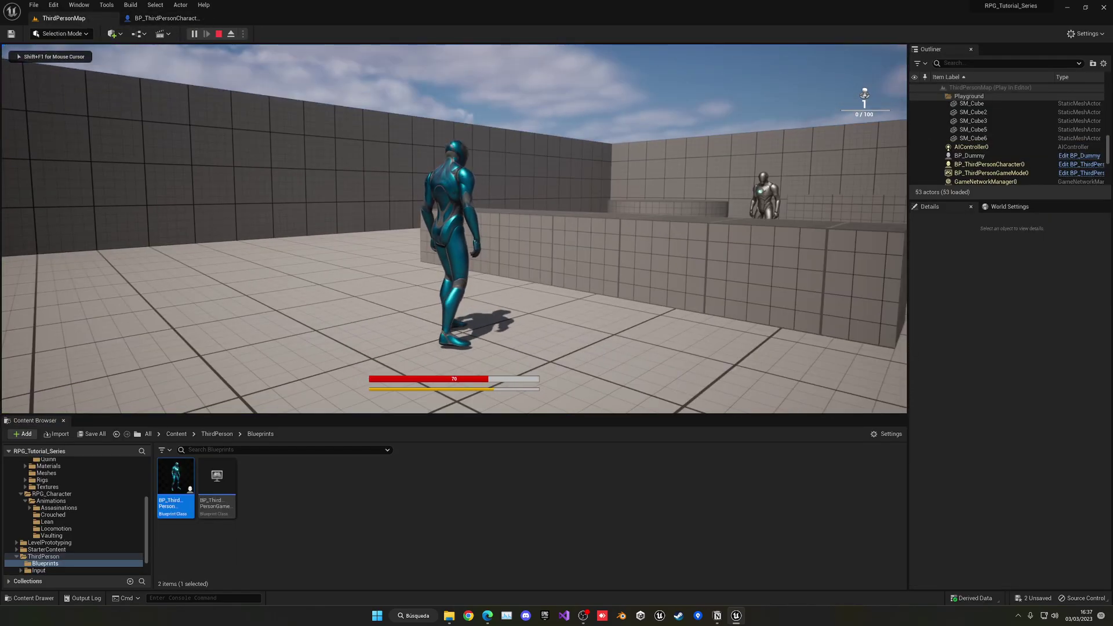
pyautogui.press('w')
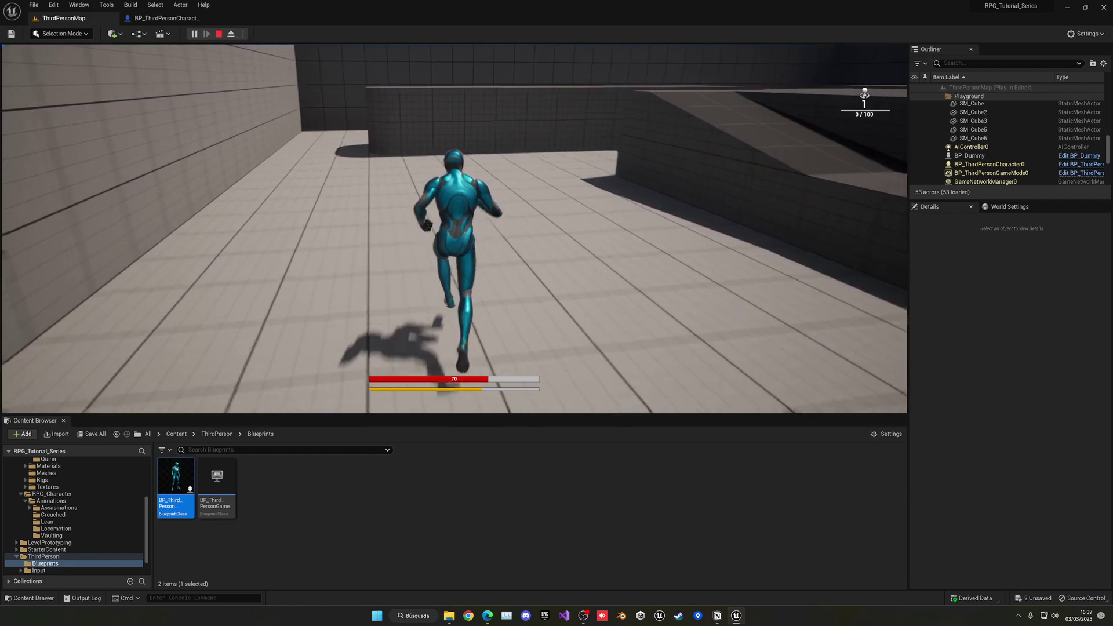
pyautogui.press('w')
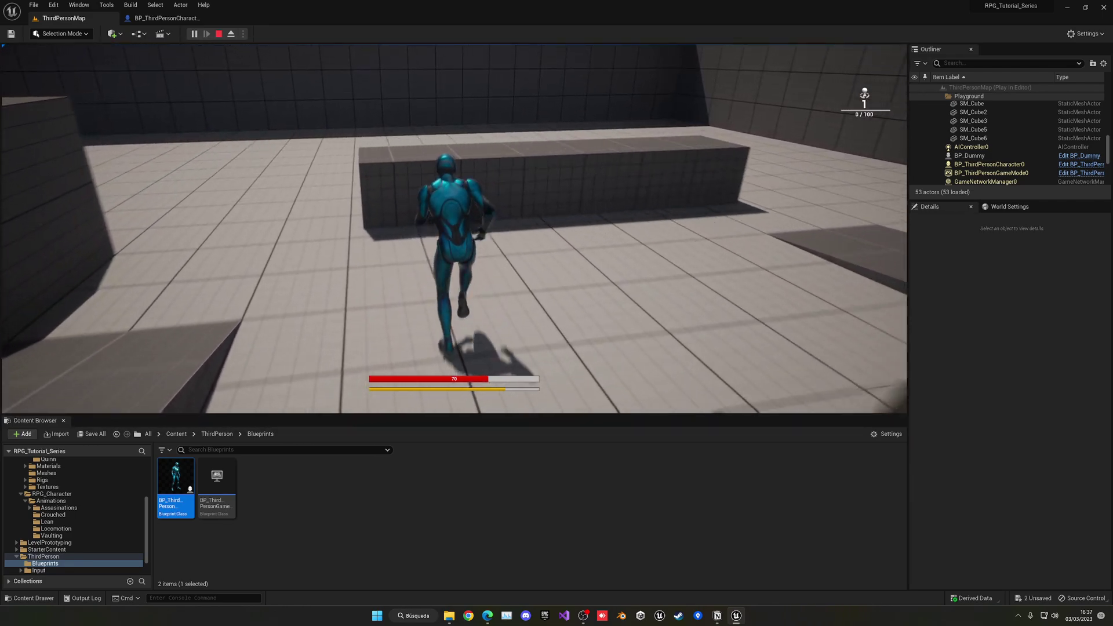
pyautogui.press('space')
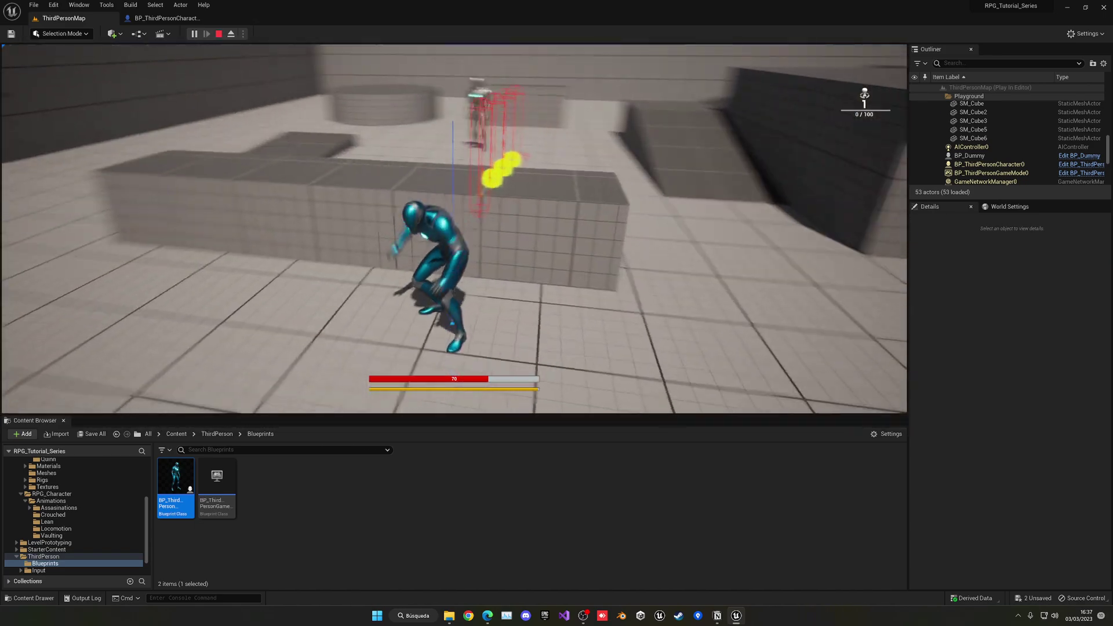
pyautogui.press('Escape')
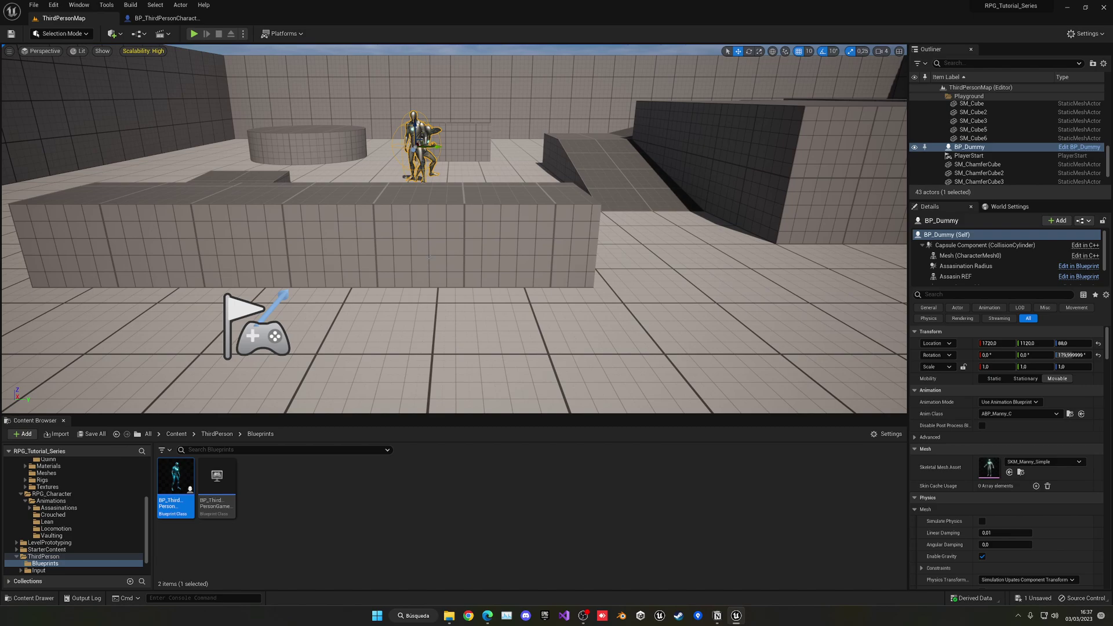
# Step: Open the WB_HUD widget blueprint from the Content/UI folder
pyautogui.click(334, 502)
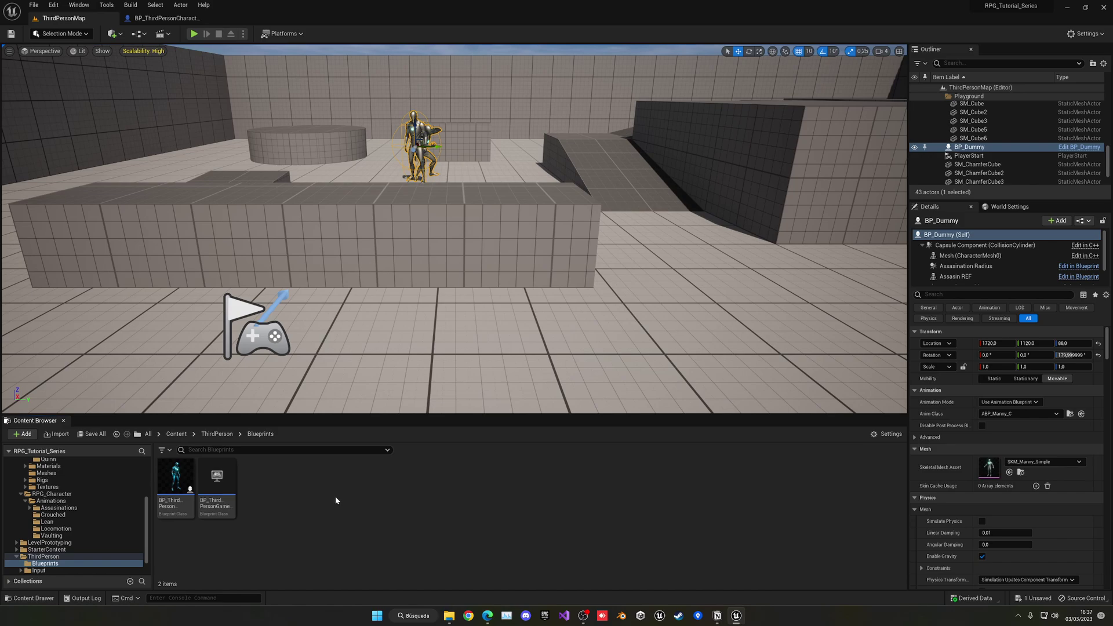
pyautogui.click(176, 434)
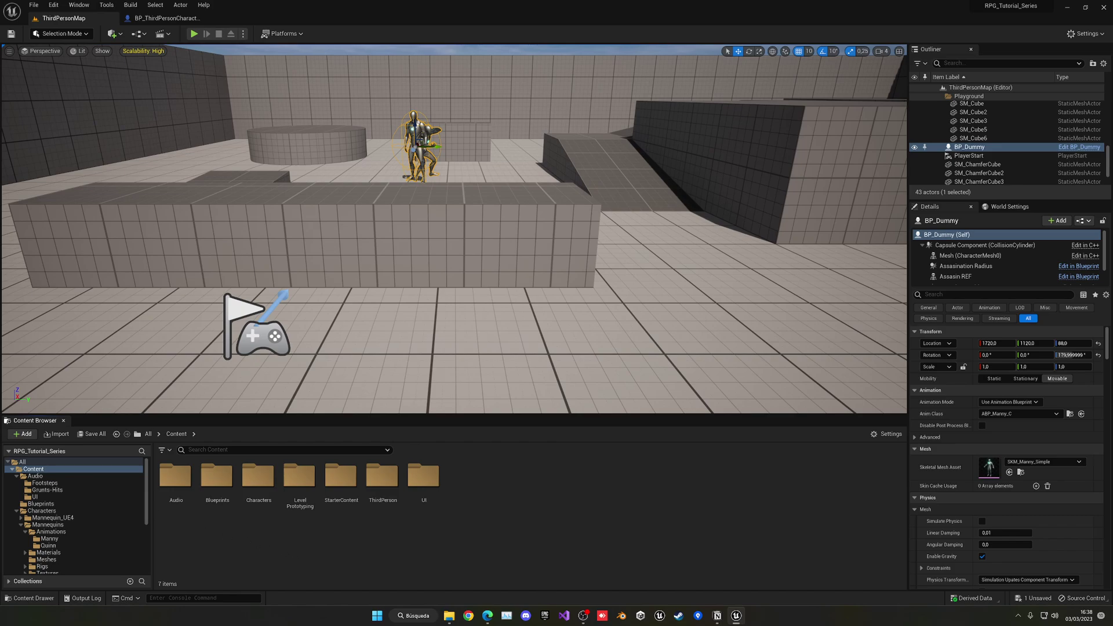
pyautogui.doubleClick(423, 476)
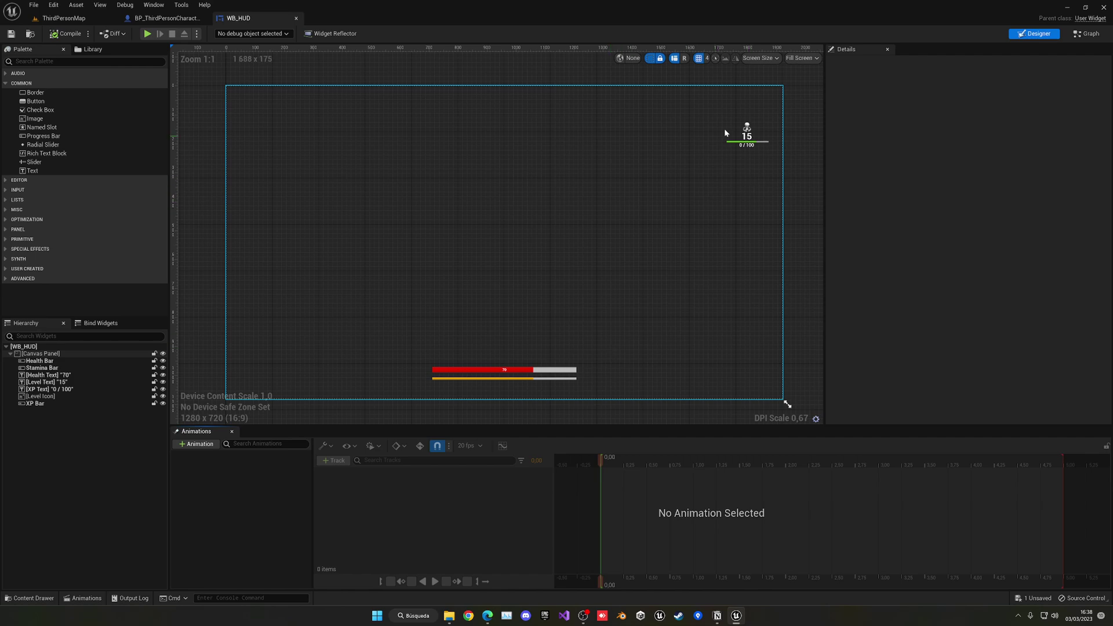
# Step: Examine the level and XP display and the health and stamina bars in the HUD layout
pyautogui.scroll(9, 725, 132)
pyautogui.scroll(-9, 710, 189)
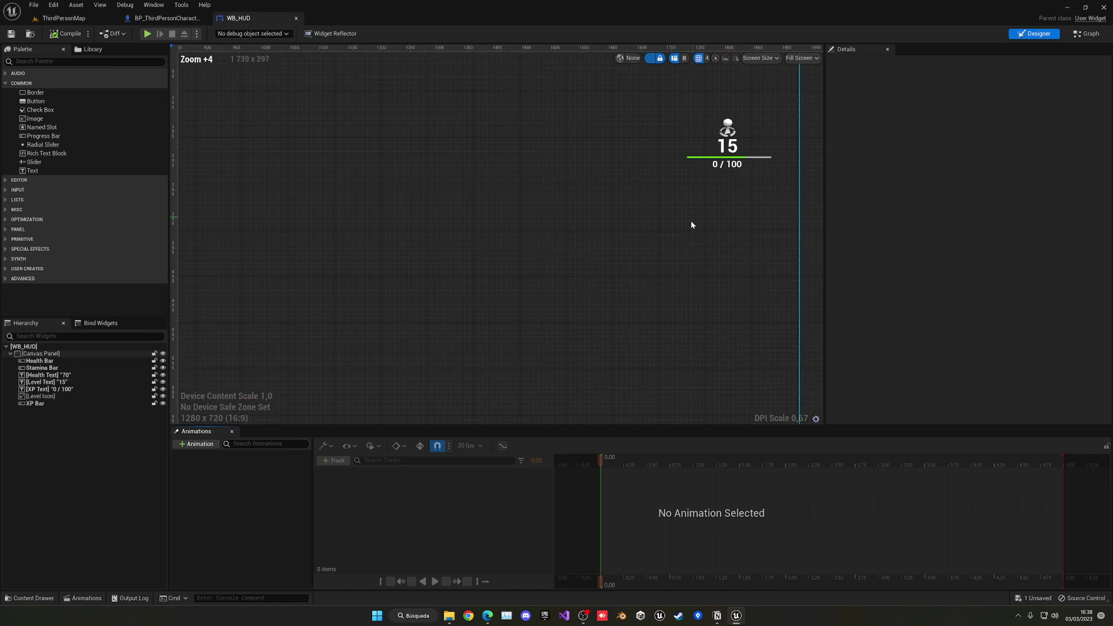
pyautogui.moveTo(557, 258); pyautogui.dragTo(662, 52, button='right')
pyautogui.moveTo(617, 174); pyautogui.dragTo(344, 379, button='right')
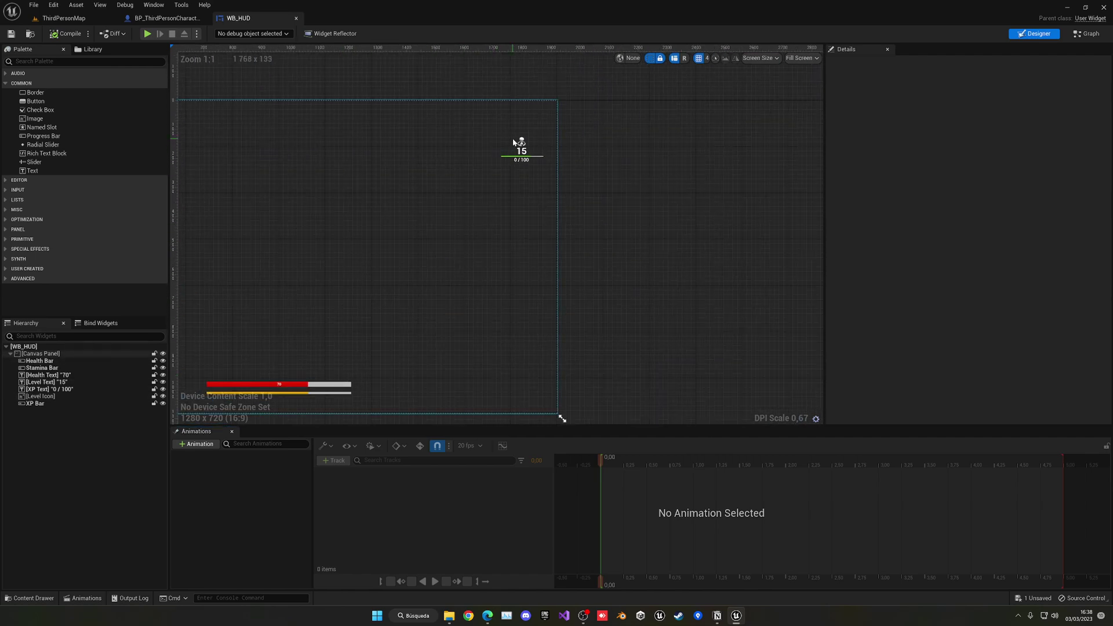
pyautogui.scroll(9, 524, 147)
pyautogui.scroll(-7, 517, 163)
pyautogui.moveTo(278, 339)
pyautogui.mouseDown(button='right')
pyautogui.moveTo(537, 137)
pyautogui.moveTo(755, 218)
pyautogui.mouseUp(button='right')
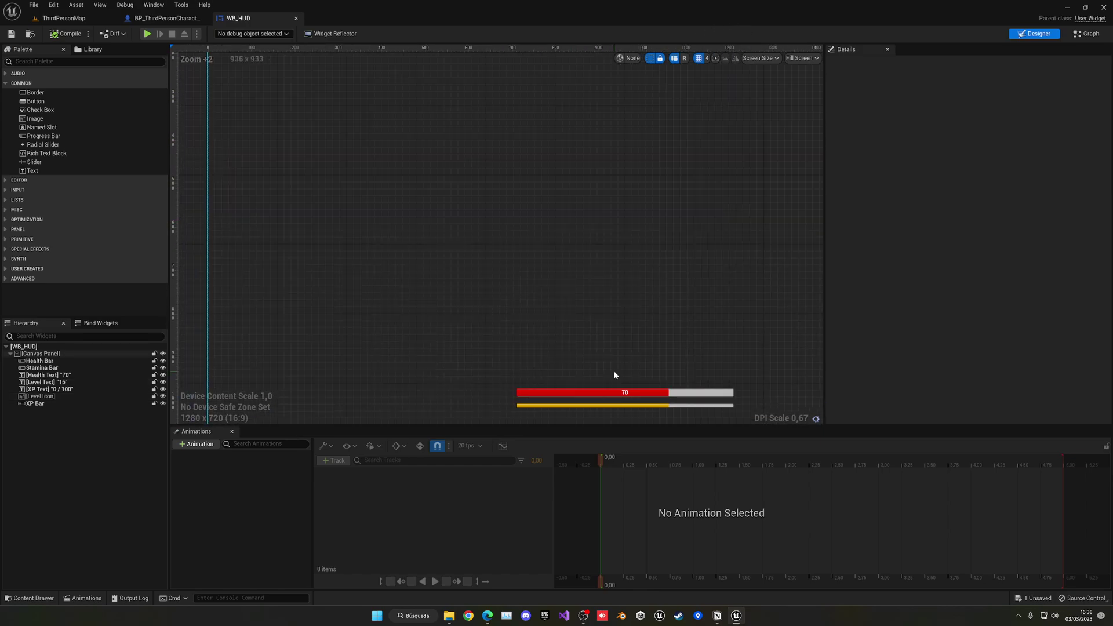
pyautogui.scroll(-3, 576, 201)
pyautogui.moveTo(576, 201); pyautogui.dragTo(441, 233, button='right')
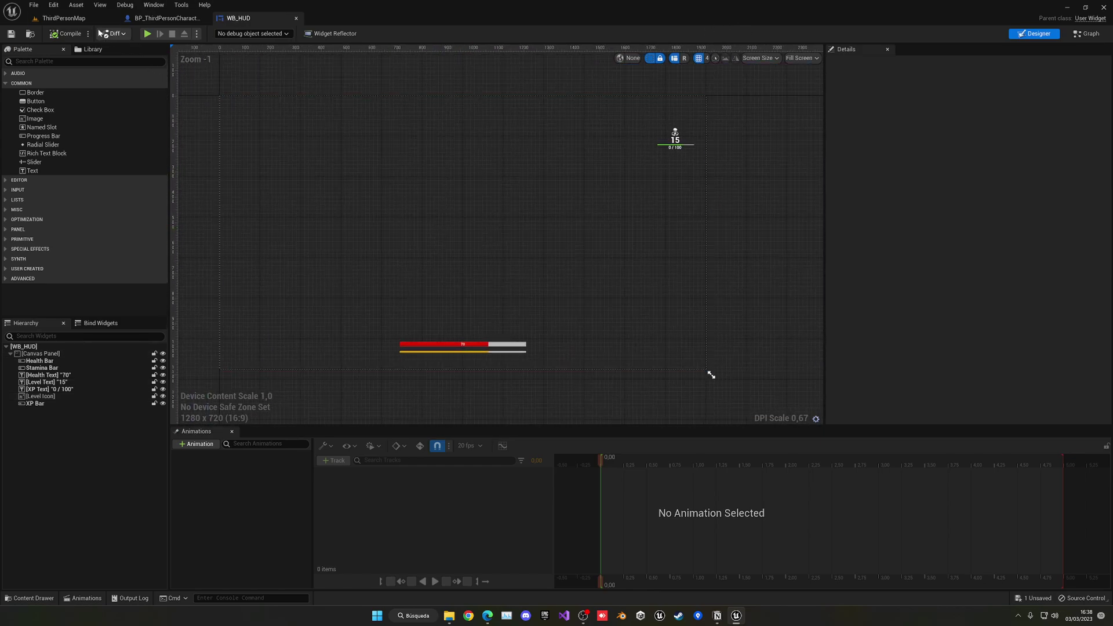
# Step: Return to ThirdPersonMap, create a folder named Icons inside Content/UI, and open it
pyautogui.click(76, 19)
pyautogui.click(280, 543)
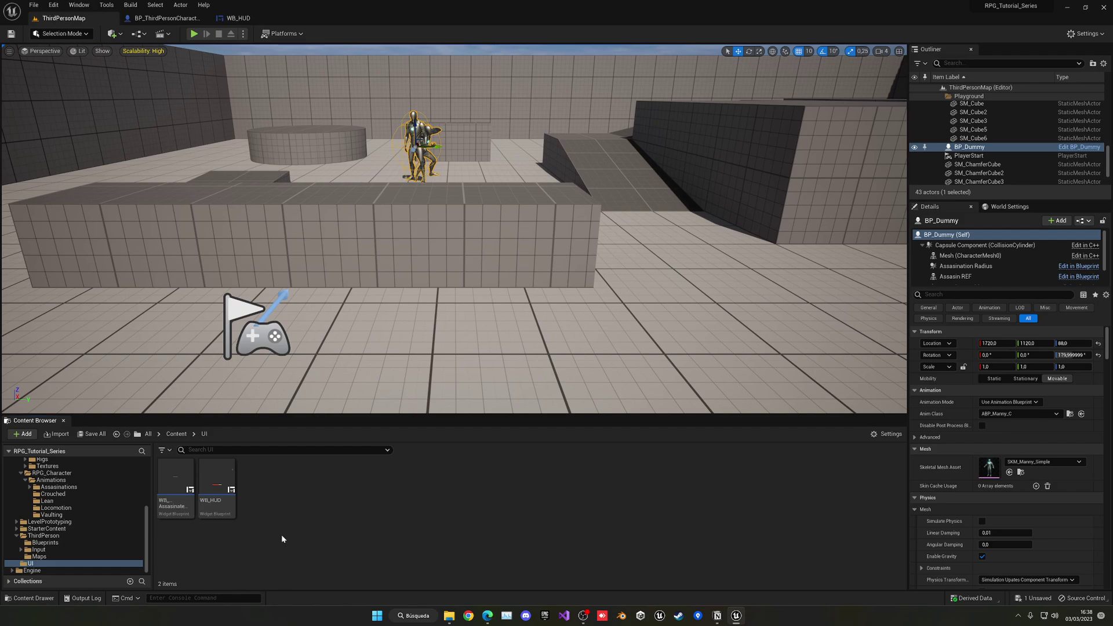
pyautogui.rightClick(279, 498)
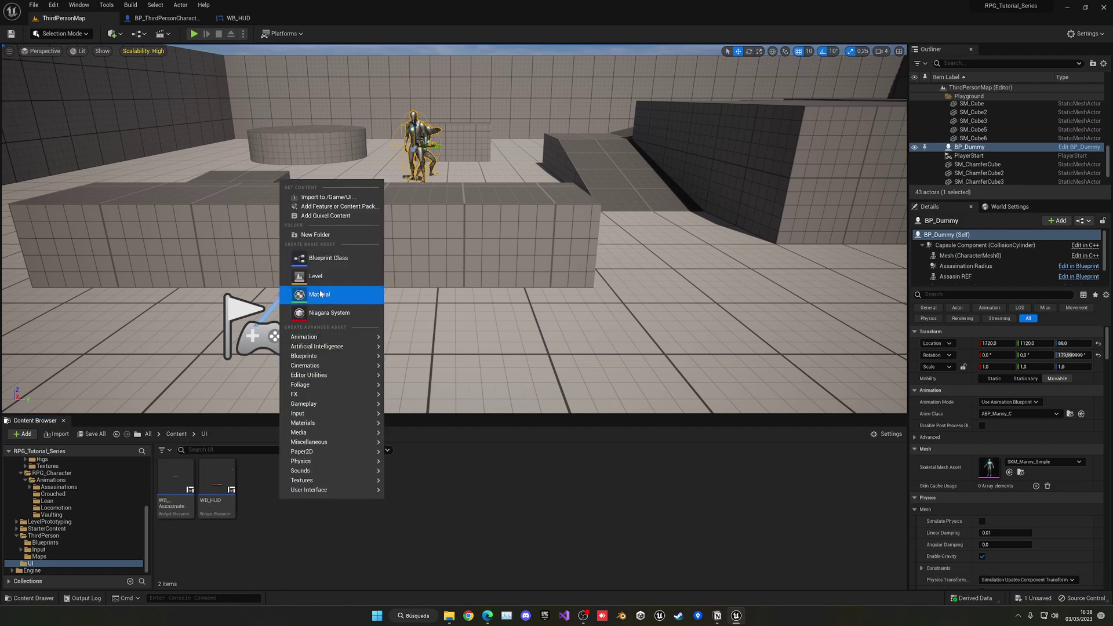
pyautogui.click(316, 233)
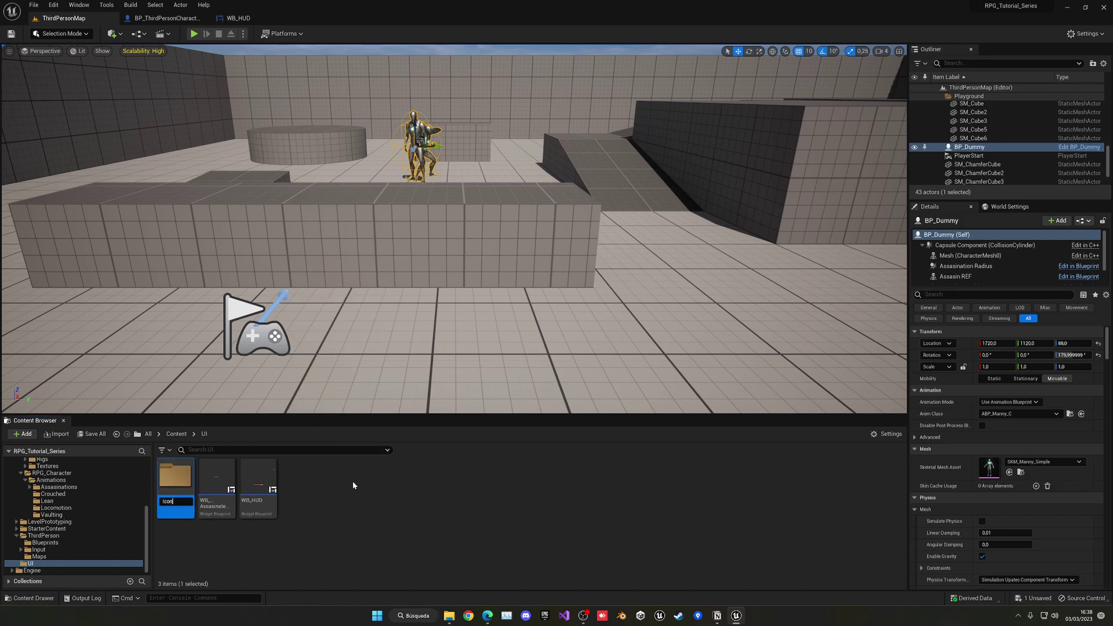
pyautogui.doubleClick(189, 487)
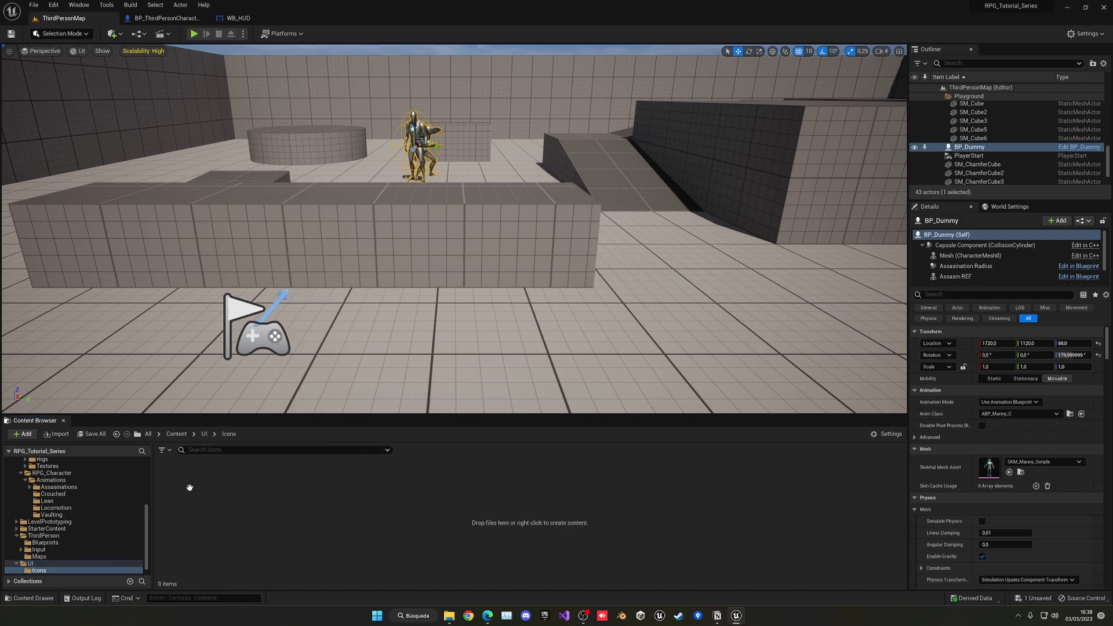
# Step: Import the Bar, flash, plus and shield images from the Sounds and UI/UI folder in File Explorer into the project's Icons folder
pyautogui.click(449, 615)
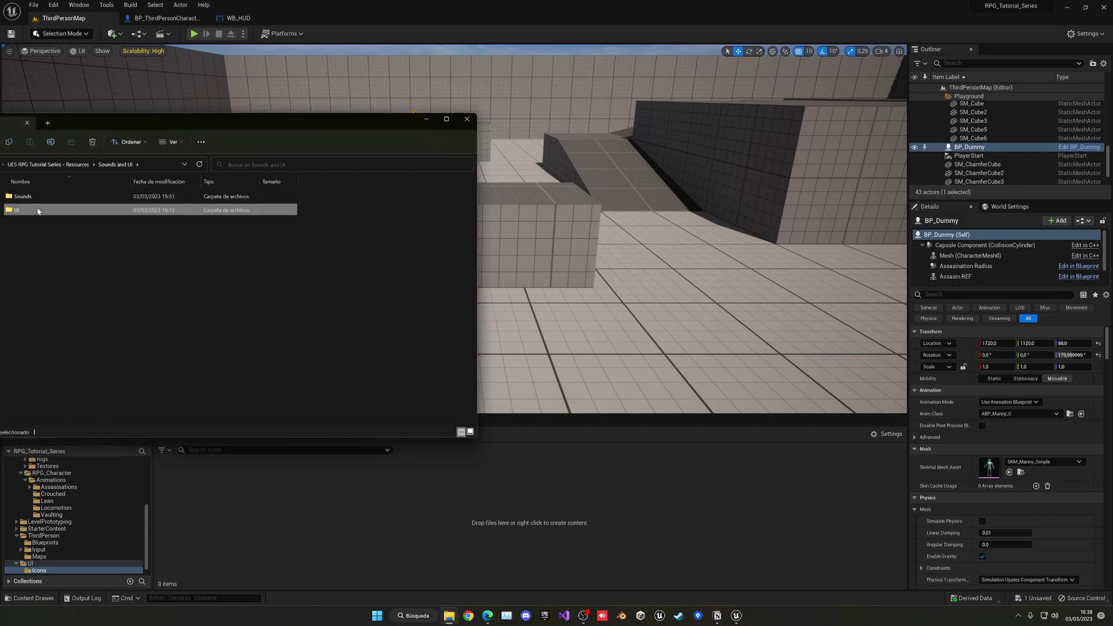
pyautogui.doubleClick(64, 209)
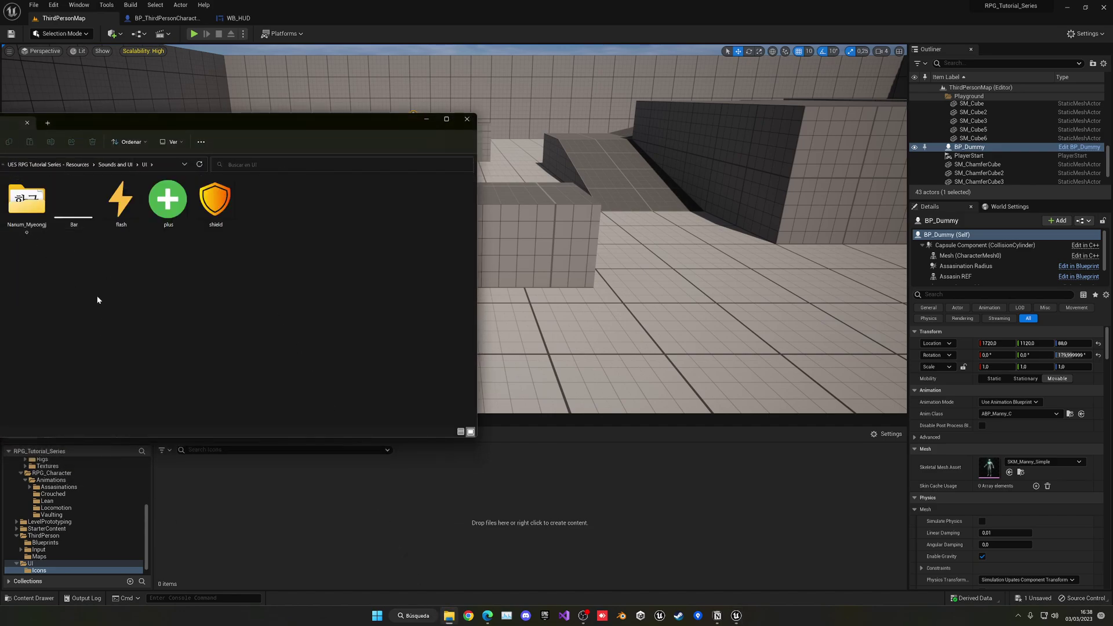
pyautogui.click(32, 232)
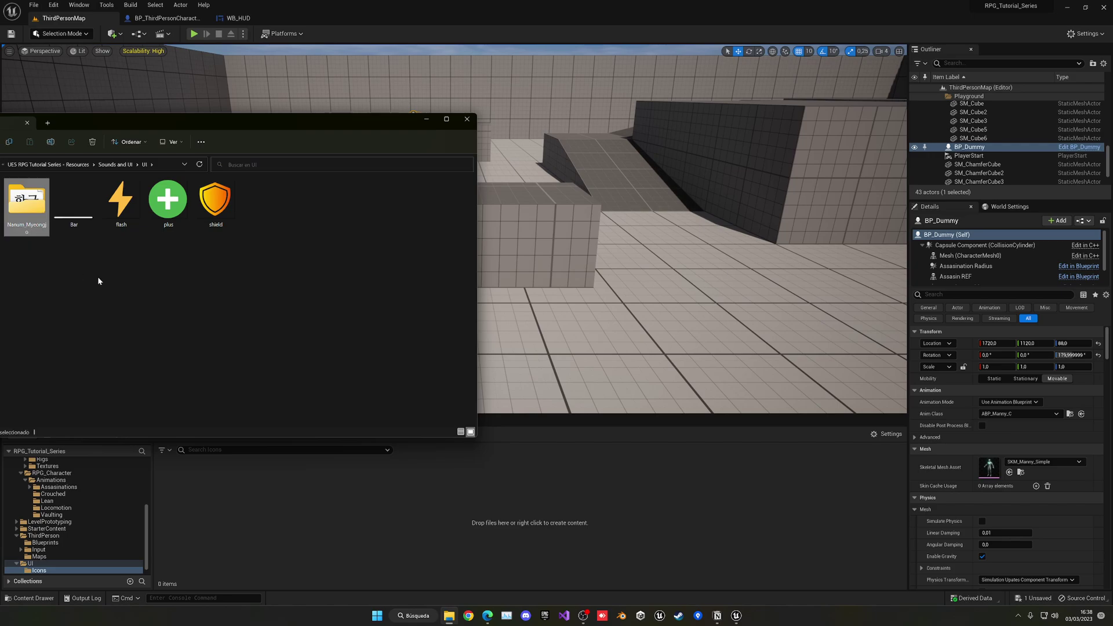
pyautogui.click(74, 202)
pyautogui.keyDown('shift'); pyautogui.click(237, 225); pyautogui.keyUp('shift')
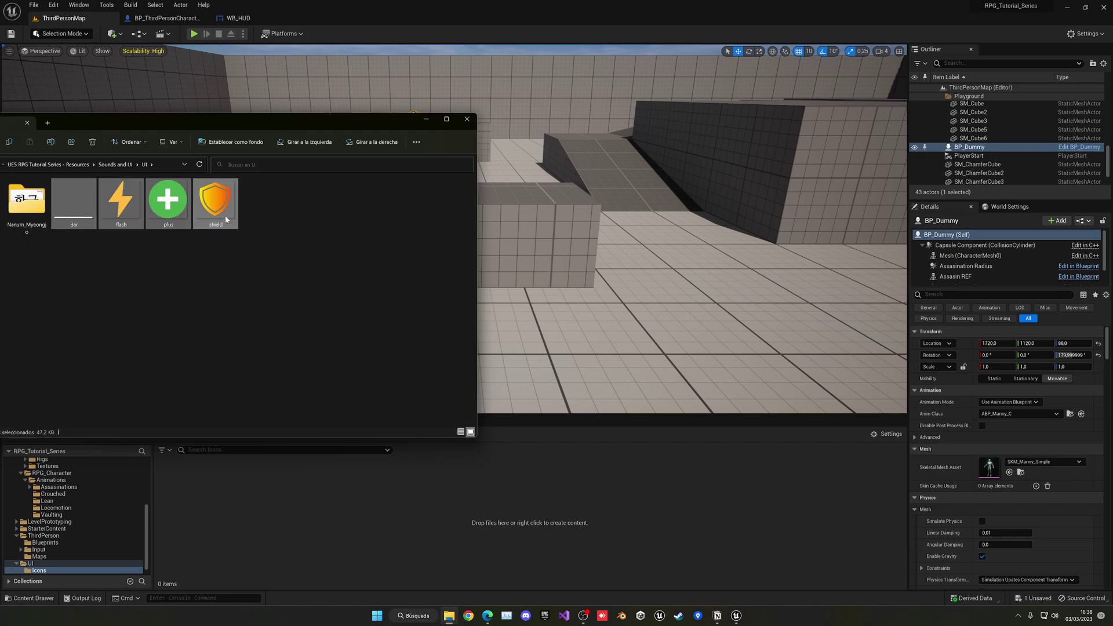
pyautogui.moveTo(226, 219); pyautogui.dragTo(257, 491)
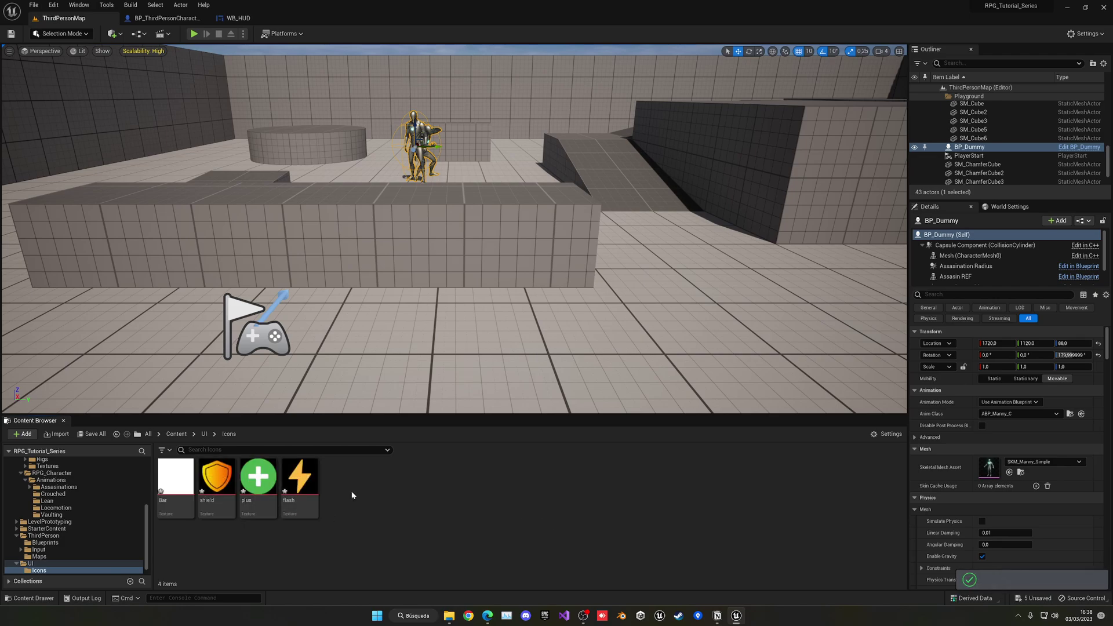
# Step: Create a folder named Fonts inside Content/UI and open it
pyautogui.click(204, 434)
pyautogui.rightClick(324, 514)
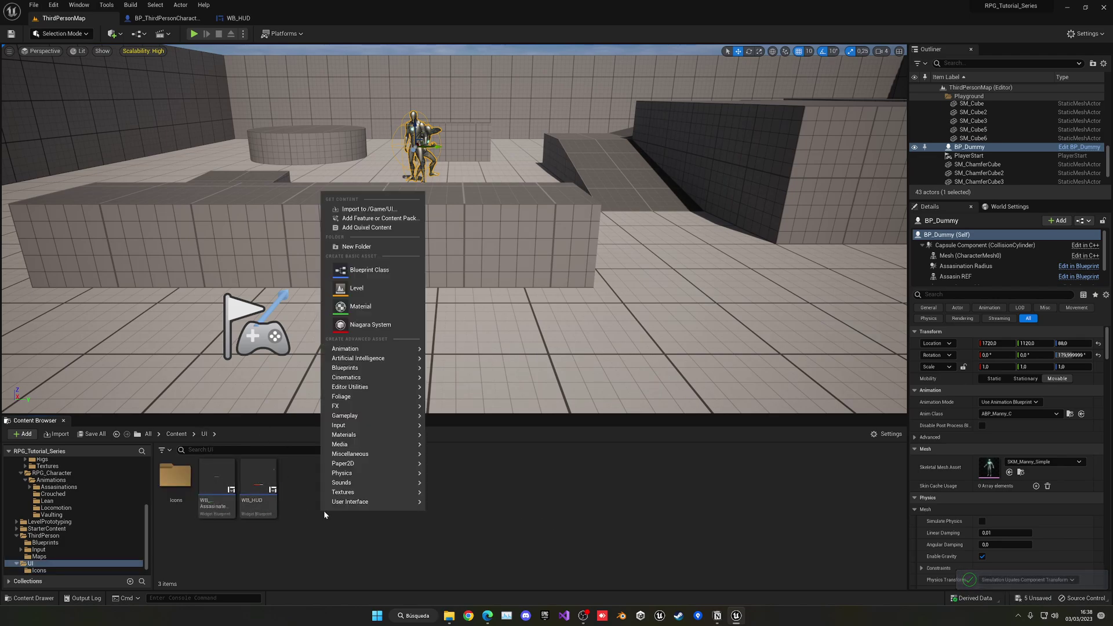
pyautogui.click(367, 247)
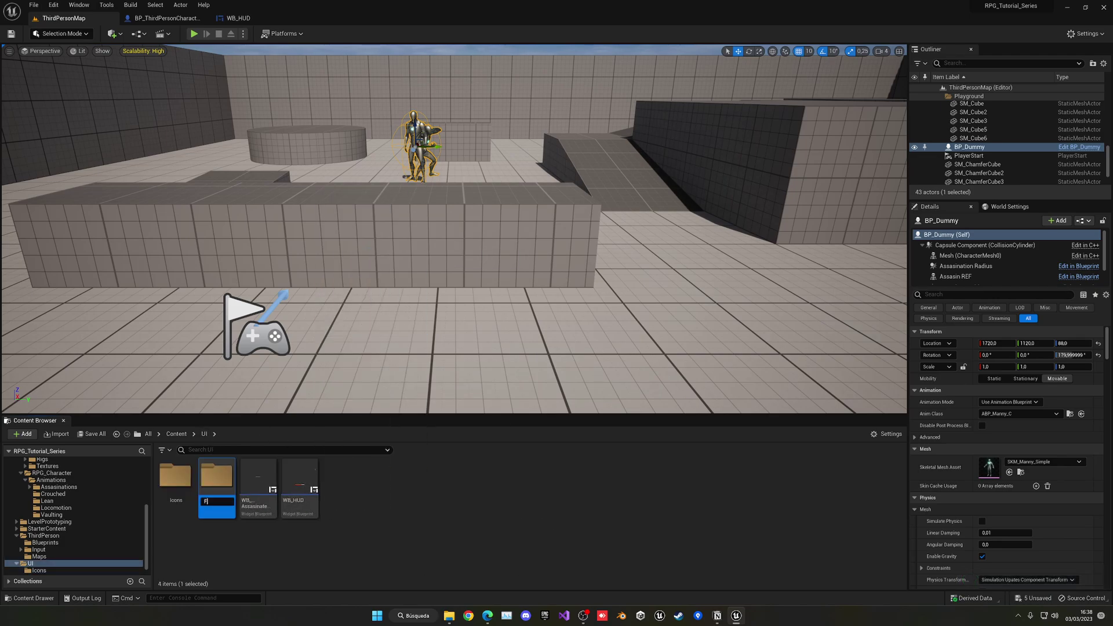
pyautogui.write('Fonts')
pyautogui.press('Return')
pyautogui.press('Return')
# Step: Import the Nanum_Myeongjo folder from File Explorer into Fonts, creating a Font asset for every imported font face
pyautogui.hotkey('alt', 'Tab')
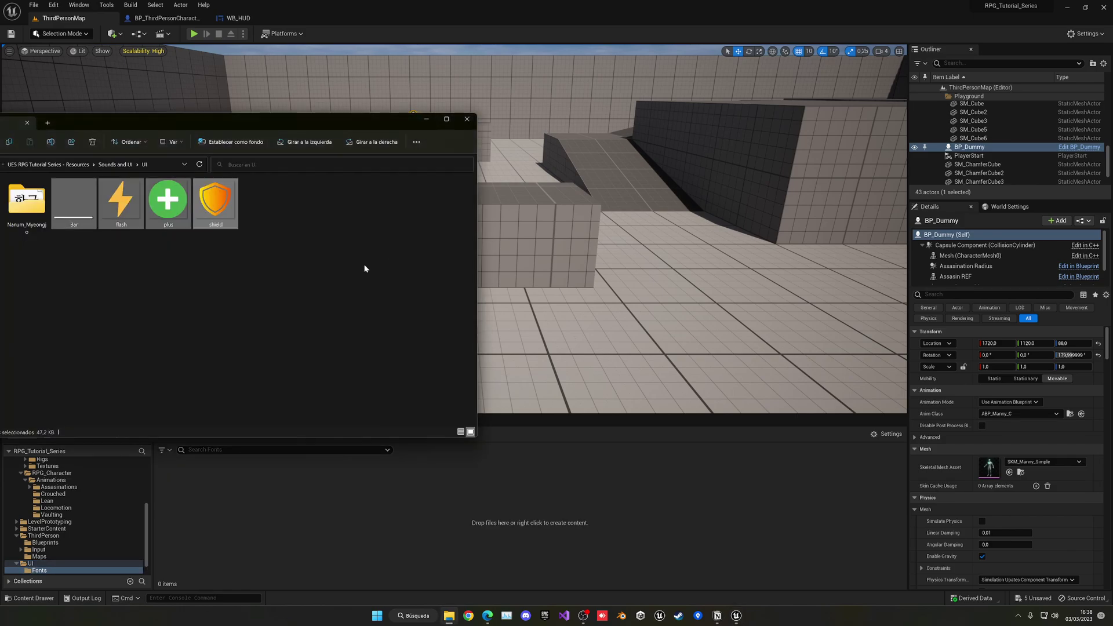
pyautogui.moveTo(26, 203); pyautogui.dragTo(235, 512)
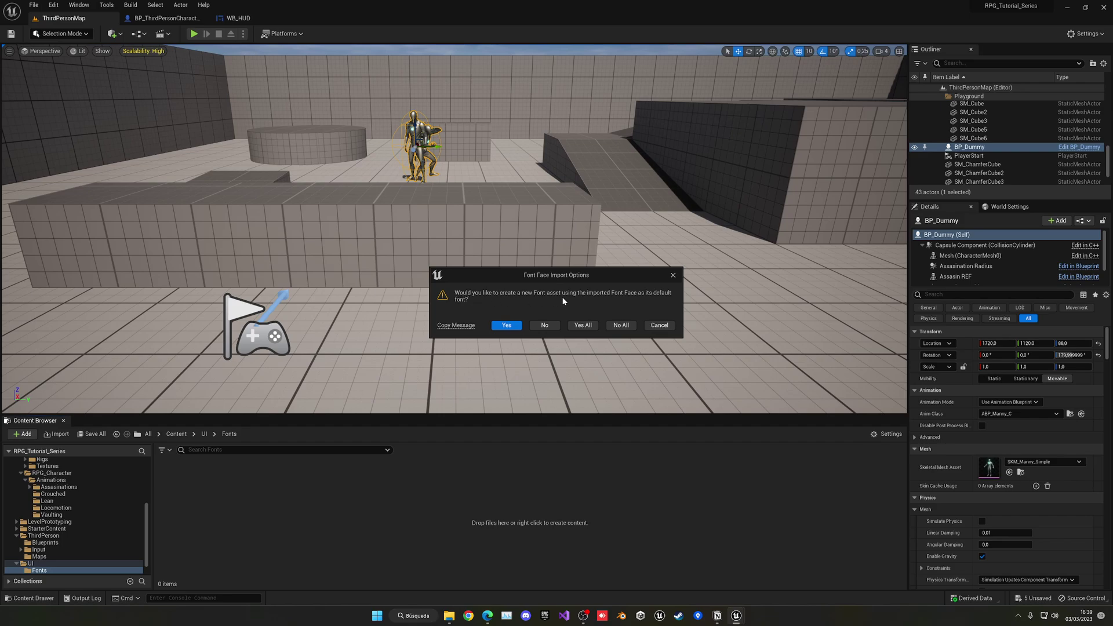
pyautogui.click(506, 325)
pyautogui.click(582, 325)
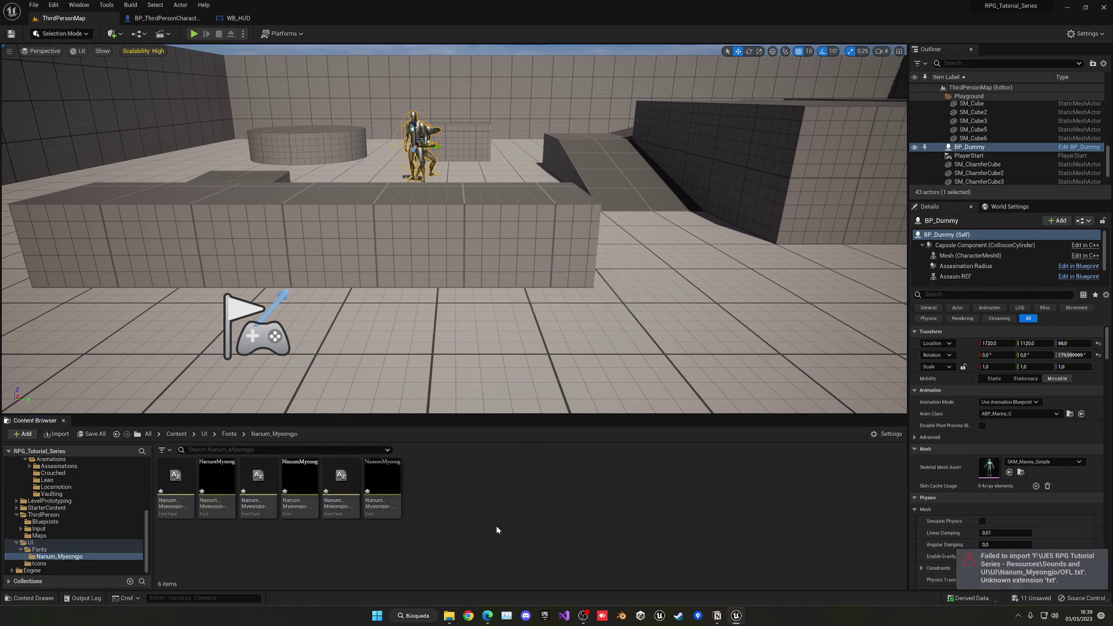
pyautogui.click(517, 507)
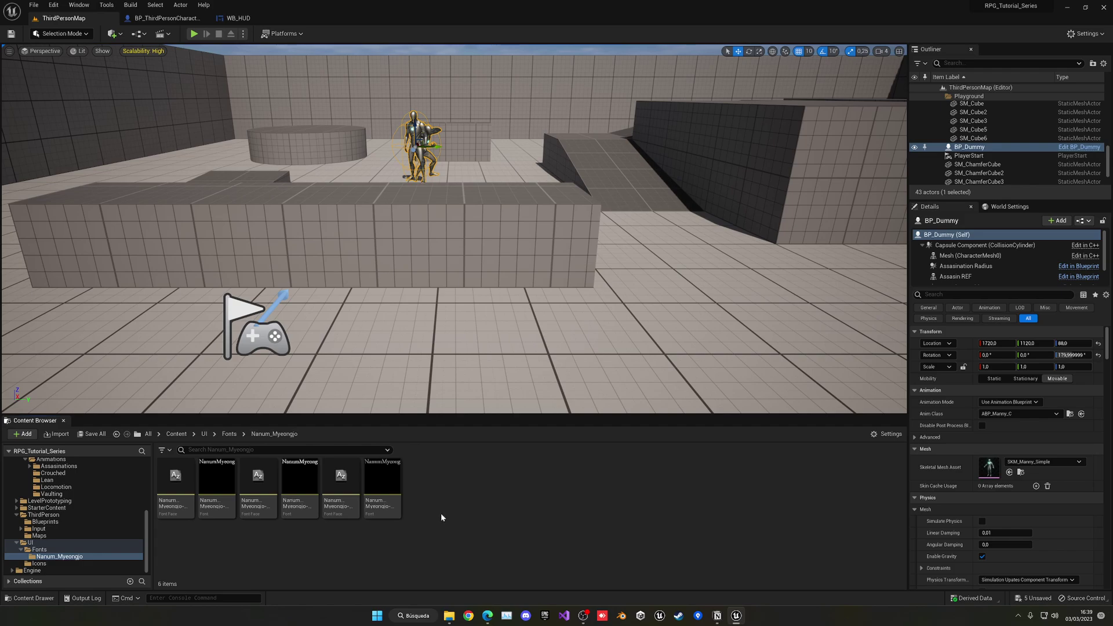
# Step: Go back to the Content/UI/Icons folder to review the imported textures
pyautogui.click(449, 613)
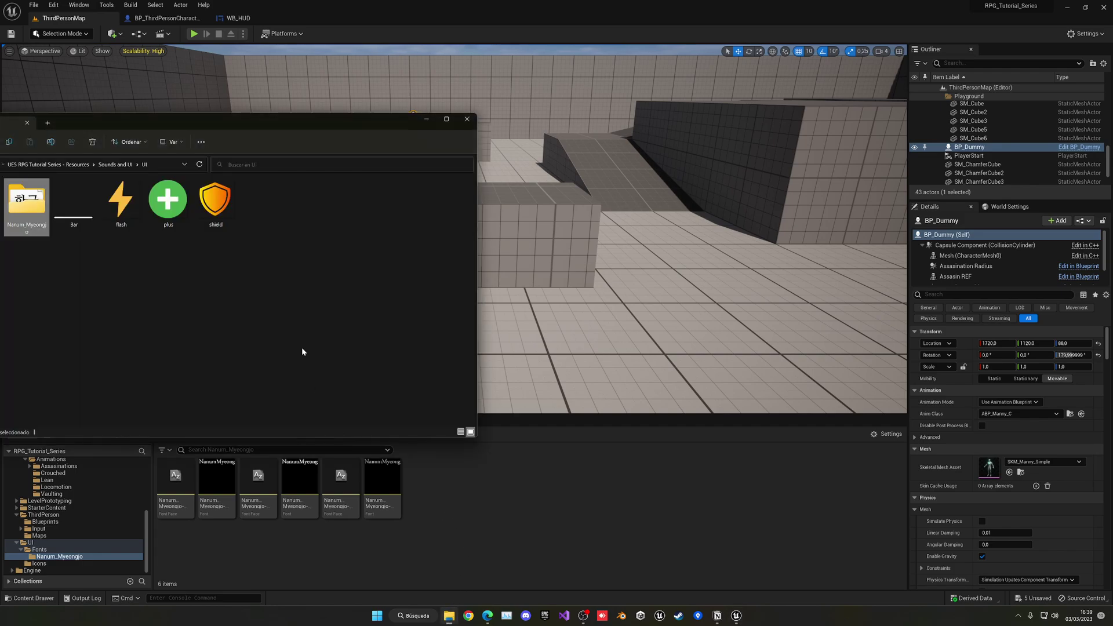
pyautogui.click(418, 125)
pyautogui.click(234, 436)
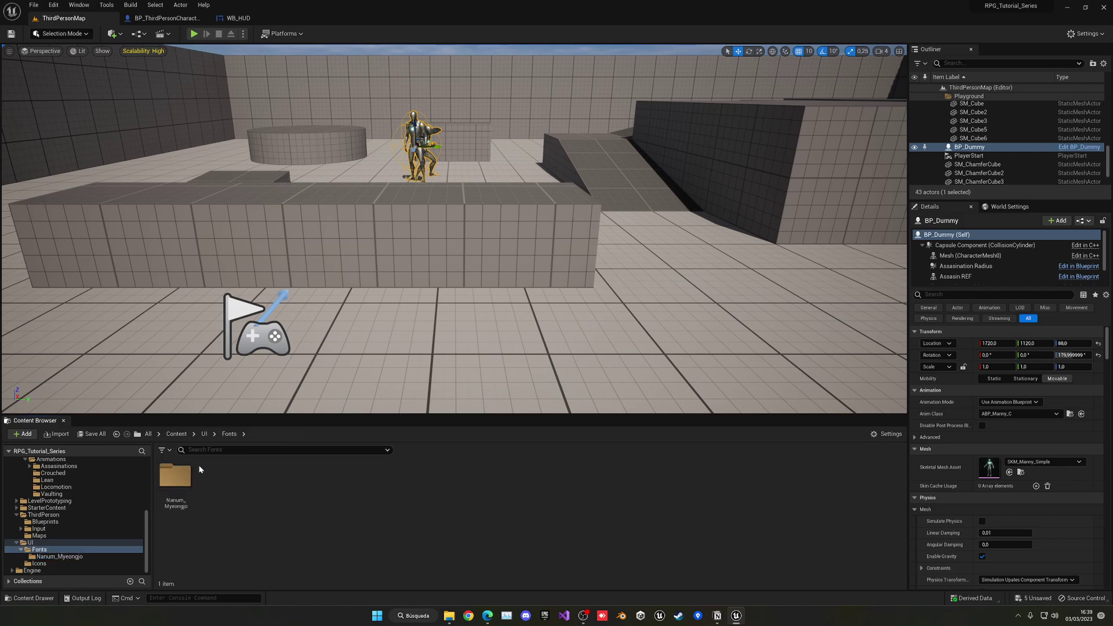
pyautogui.click(204, 433)
pyautogui.doubleClick(216, 475)
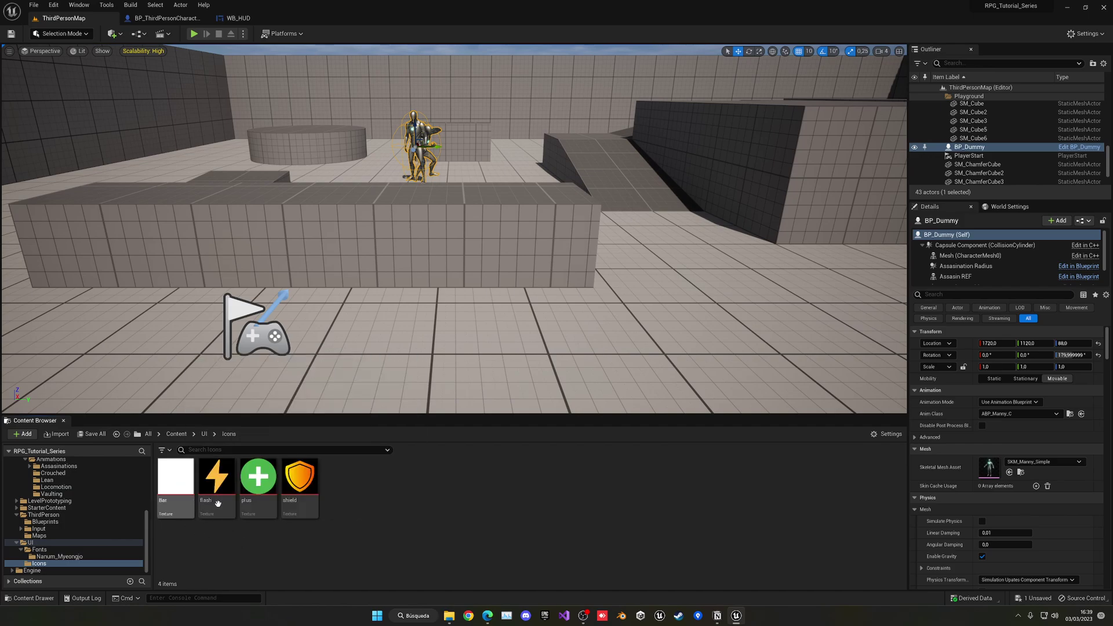
# Step: In WB_HUD, set the brush image of the Level Icon to the shield texture
pyautogui.click(237, 18)
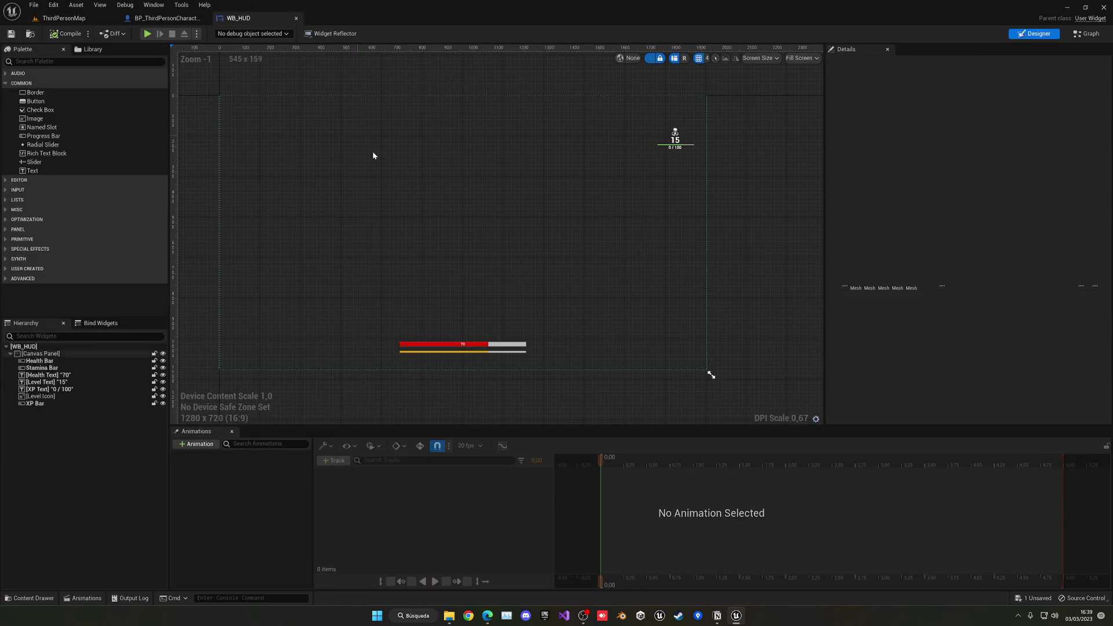
pyautogui.scroll(9, 669, 107)
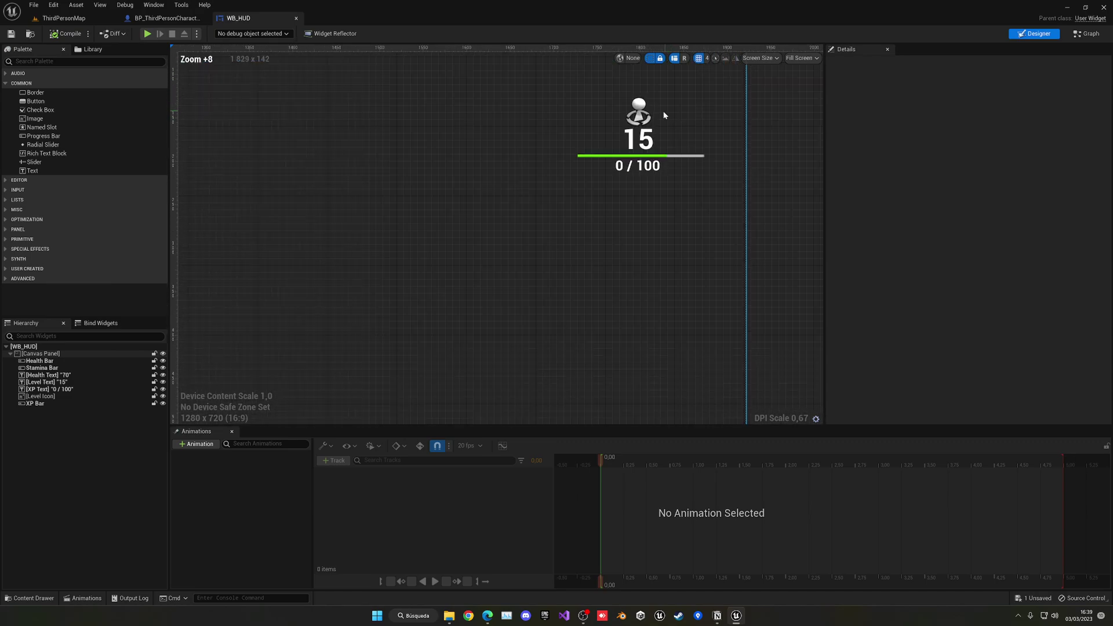
pyautogui.click(642, 119)
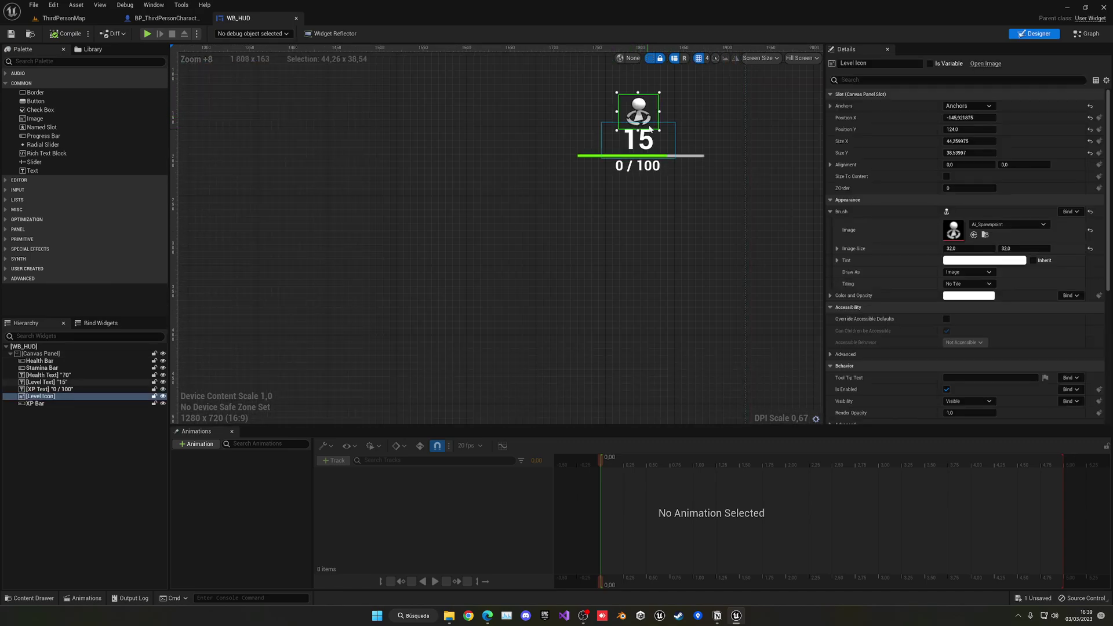
pyautogui.click(983, 225)
pyautogui.write('sh')
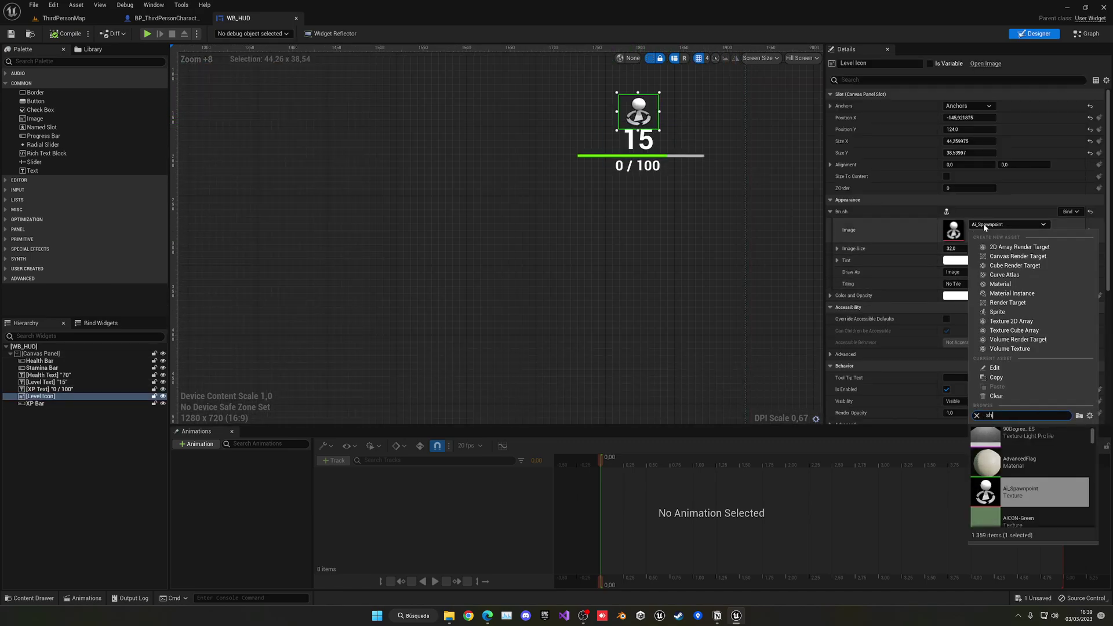
pyautogui.write('ie')
pyautogui.click(1015, 439)
# Step: Move the shield Level Icon down over the level number and enlarge it to about 45 by 45
pyautogui.moveTo(651, 115); pyautogui.dragTo(604, 186, button='right')
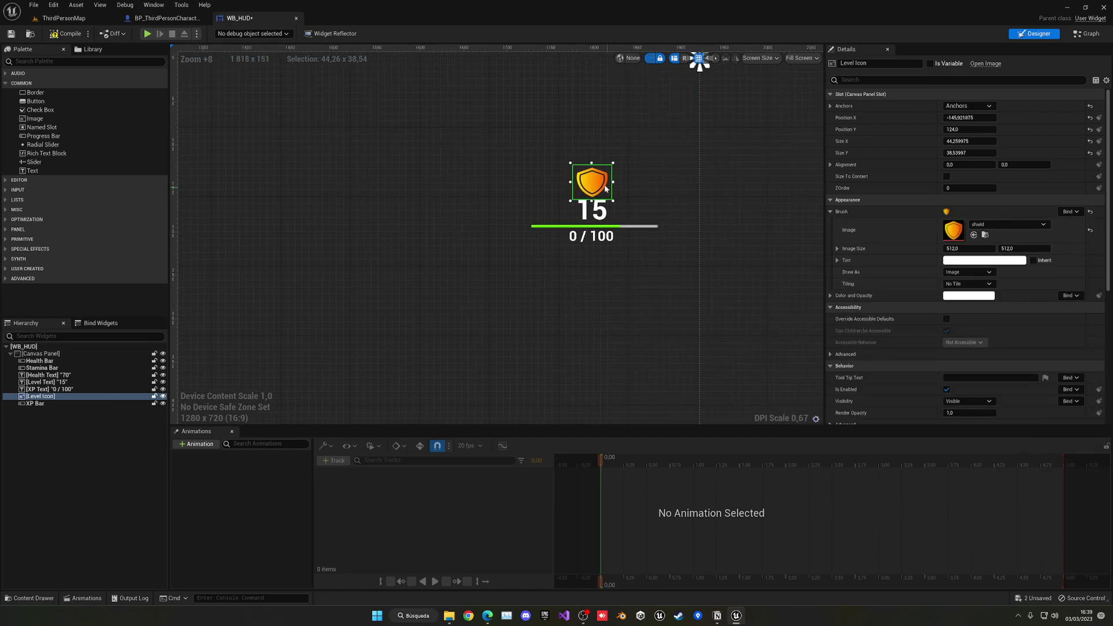
pyautogui.scroll(12, 605, 189)
pyautogui.moveTo(655, 244); pyautogui.dragTo(662, 201, button='right')
pyautogui.scroll(-2, 668, 164)
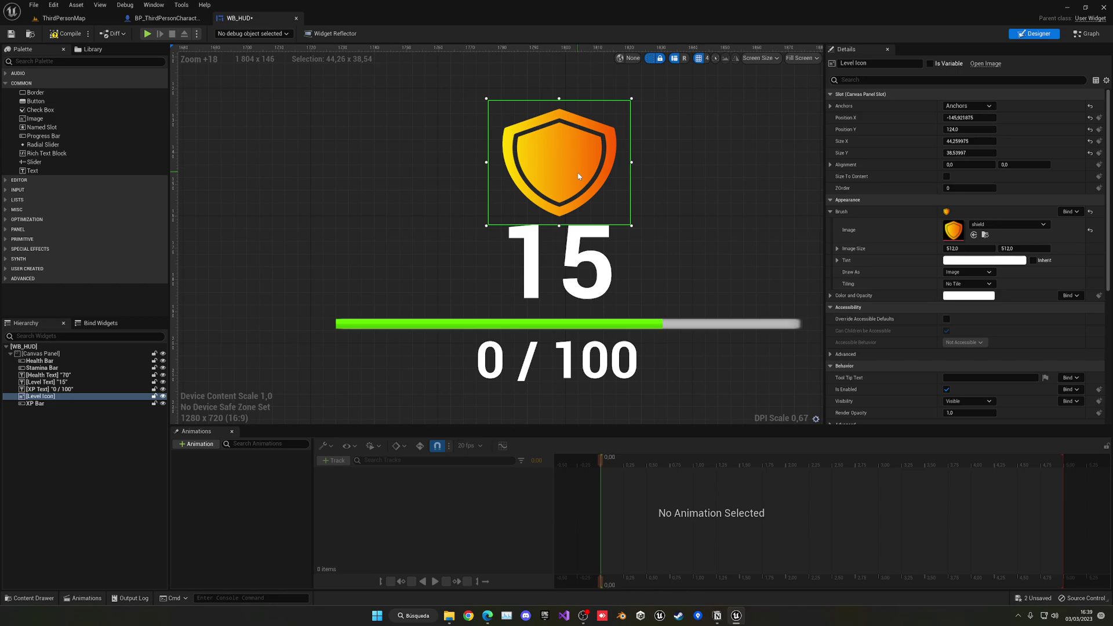
pyautogui.moveTo(578, 176); pyautogui.dragTo(578, 265)
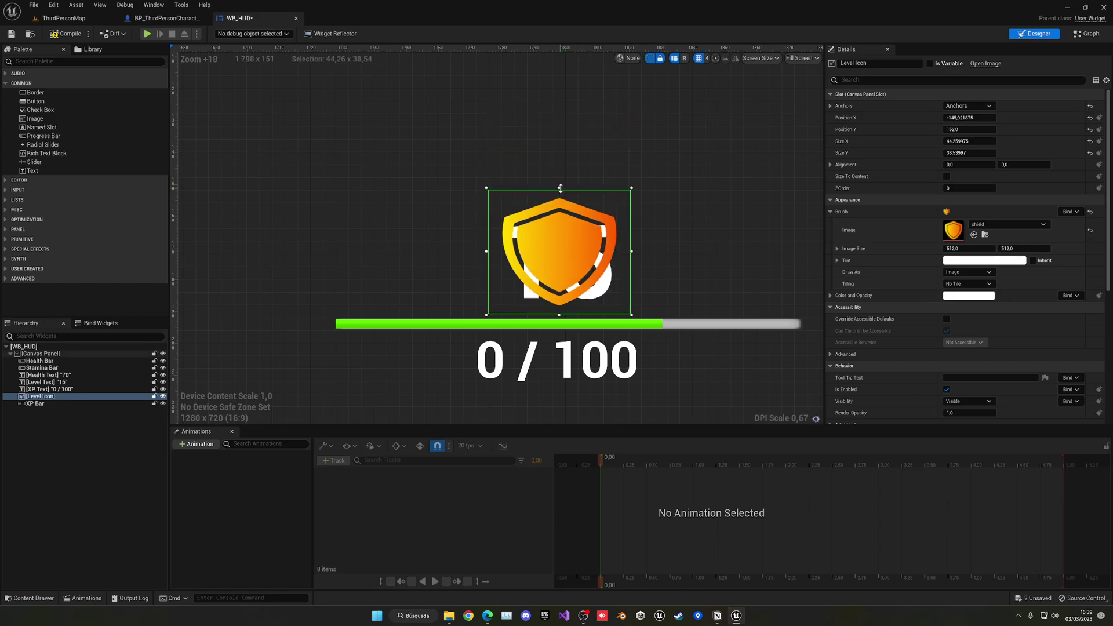
pyautogui.moveTo(560, 188); pyautogui.dragTo(560, 165)
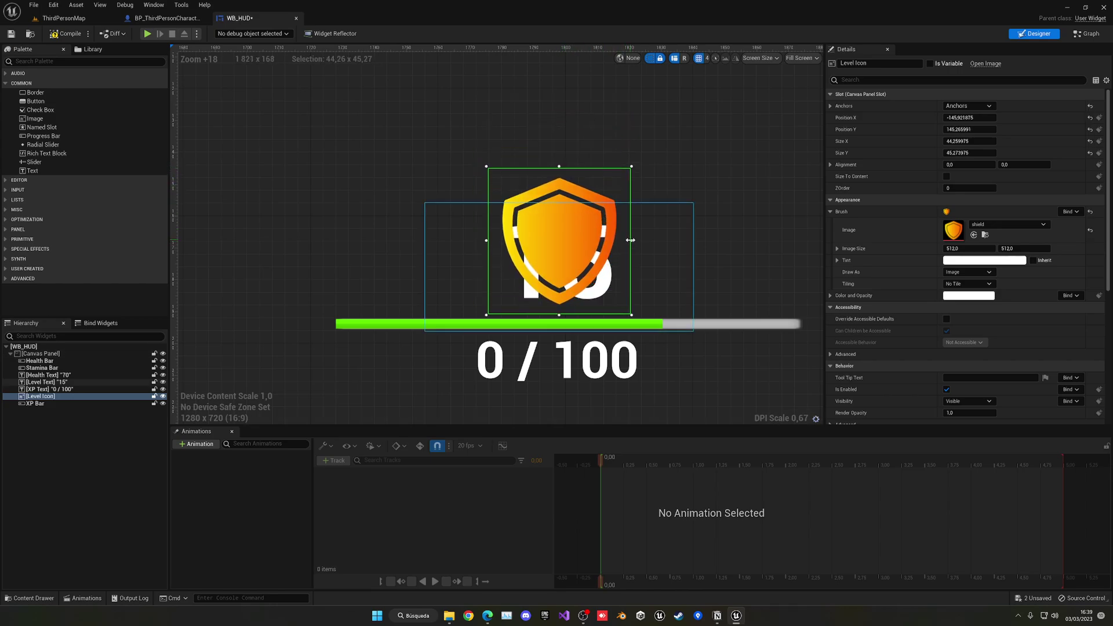
pyautogui.moveTo(632, 239); pyautogui.dragTo(633, 239)
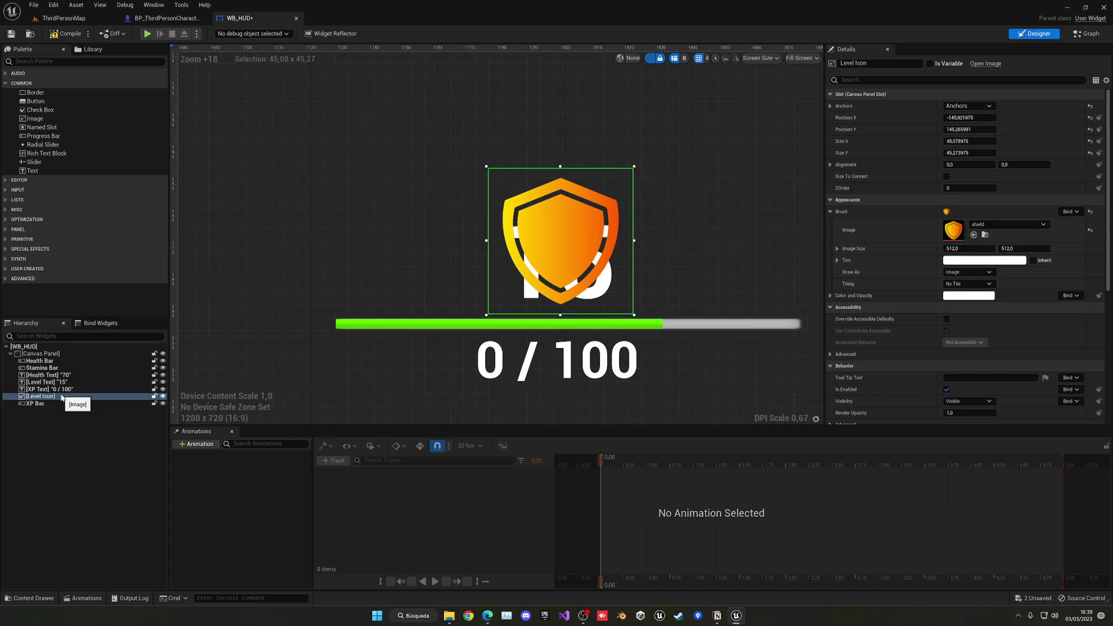
# Step: Place the Level Icon before the Level Text in the widget order, and adjust the icon to Y 148 with the number slightly higher
pyautogui.moveTo(61, 397); pyautogui.dragTo(57, 381)
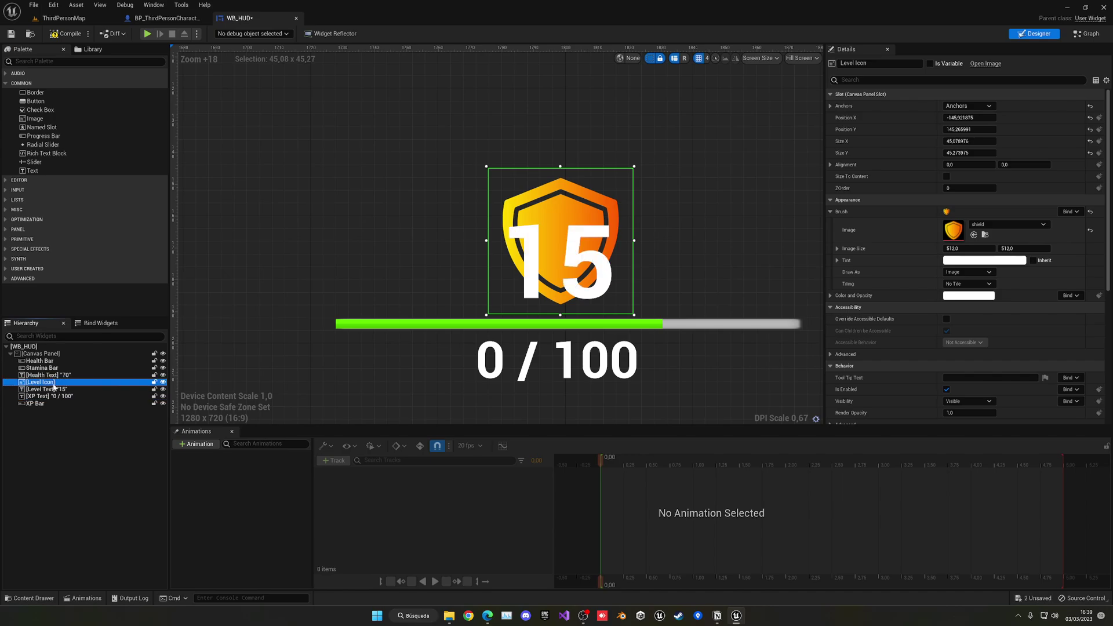
pyautogui.moveTo(571, 207)
pyautogui.mouseDown()
pyautogui.moveTo(582, 219)
pyautogui.moveTo(594, 210)
pyautogui.mouseUp()
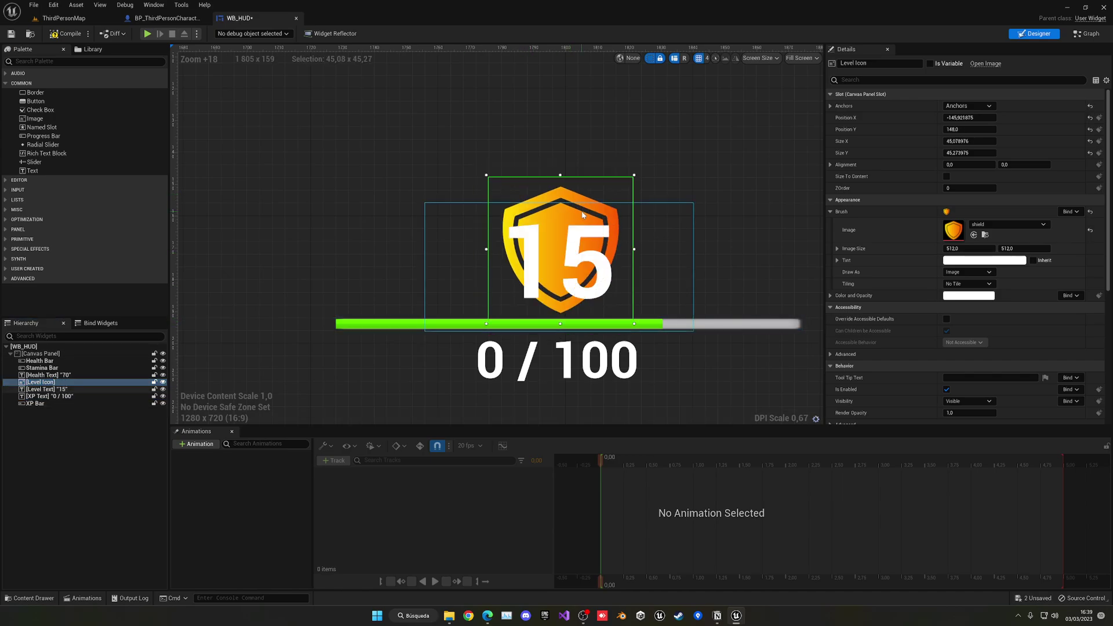
pyautogui.moveTo(584, 276); pyautogui.dragTo(593, 265)
pyautogui.click(622, 184)
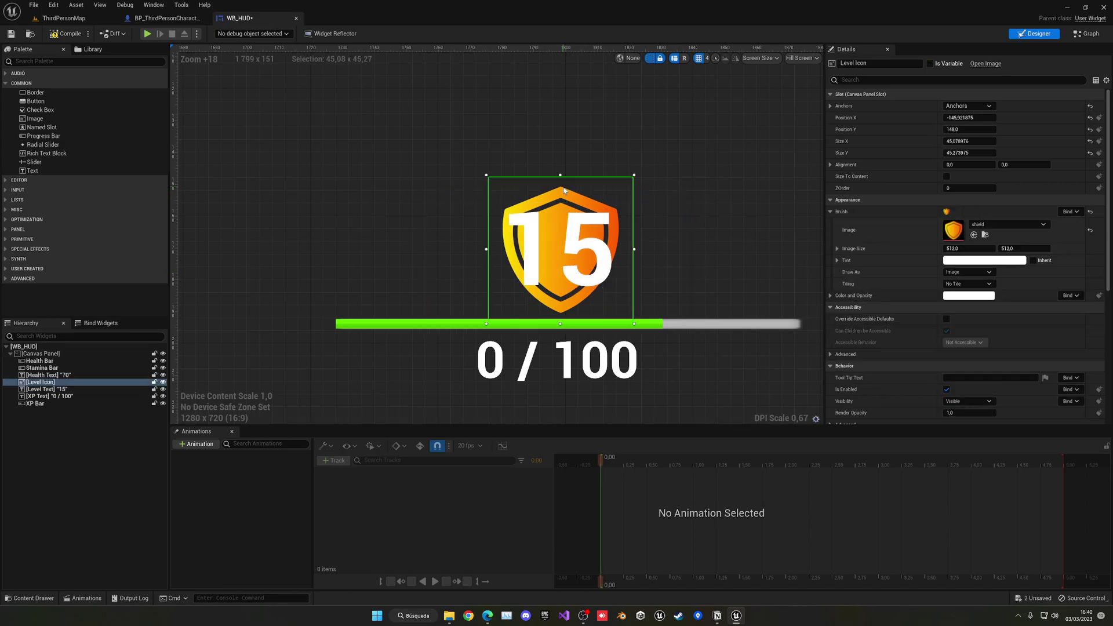
# Step: Enlarge the Level Icon to about 58 by 54 and raise the Level Text to Y 148 inside the shield
pyautogui.moveTo(635, 175)
pyautogui.mouseDown()
pyautogui.moveTo(675, 149)
pyautogui.moveTo(649, 169)
pyautogui.mouseUp()
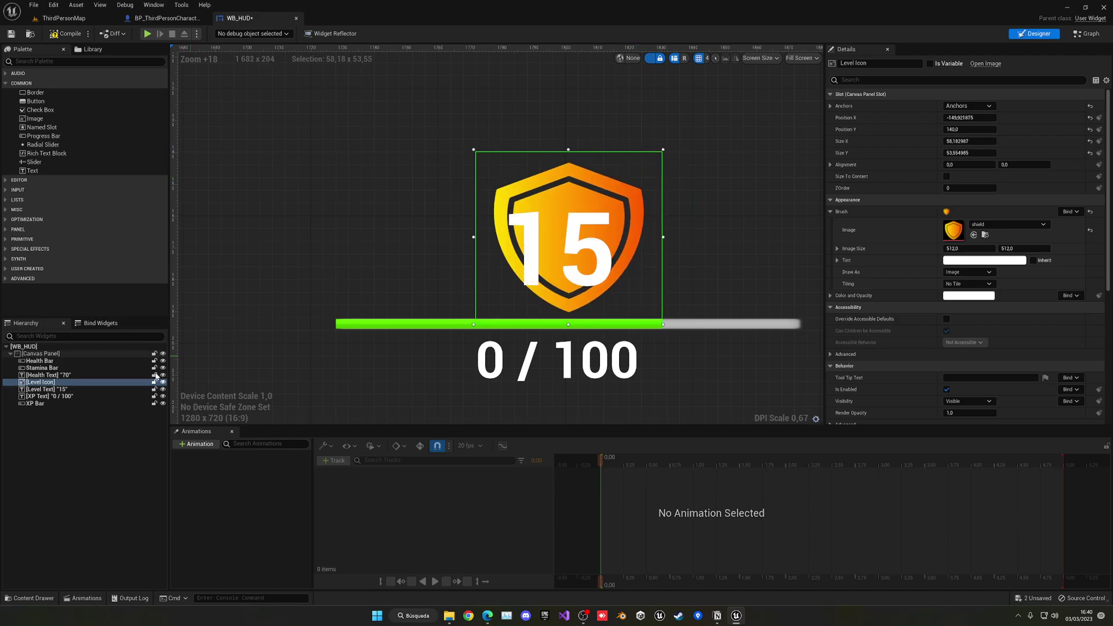
pyautogui.click(64, 389)
pyautogui.moveTo(578, 254); pyautogui.dragTo(583, 252)
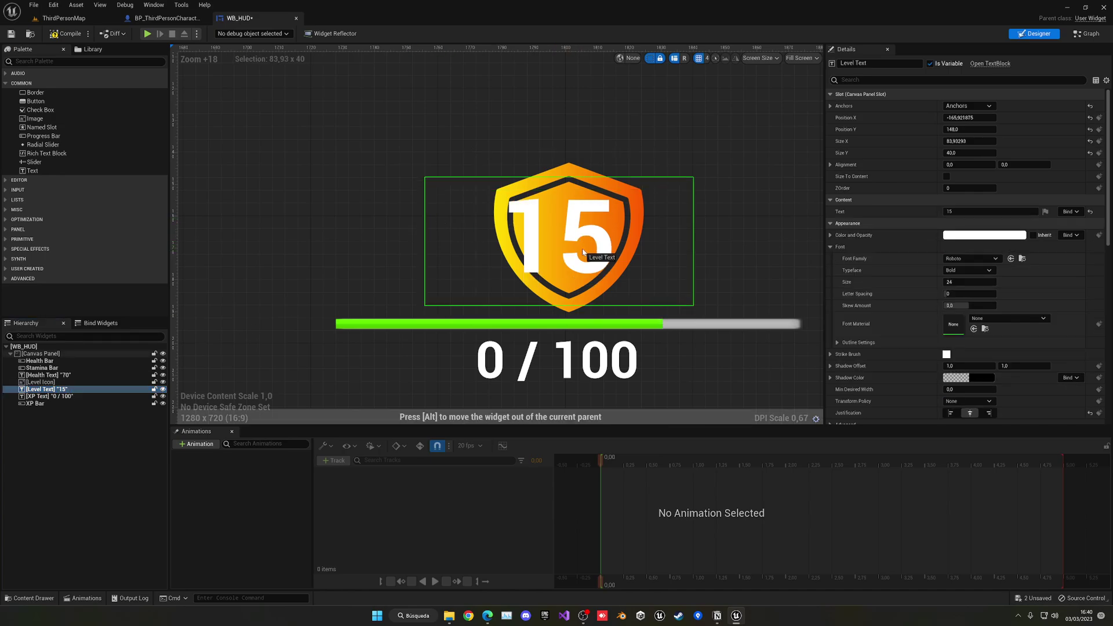
# Step: Shift the Level Icon to a Position X of about -153 to centre the shield behind the level number
pyautogui.click(68, 382)
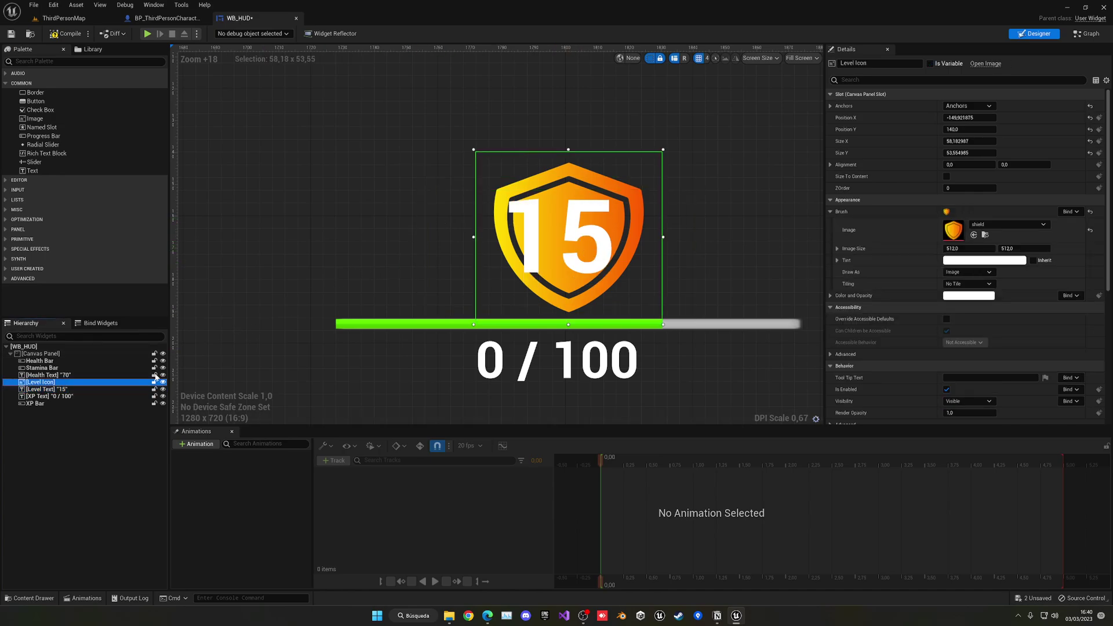
pyautogui.click(503, 285)
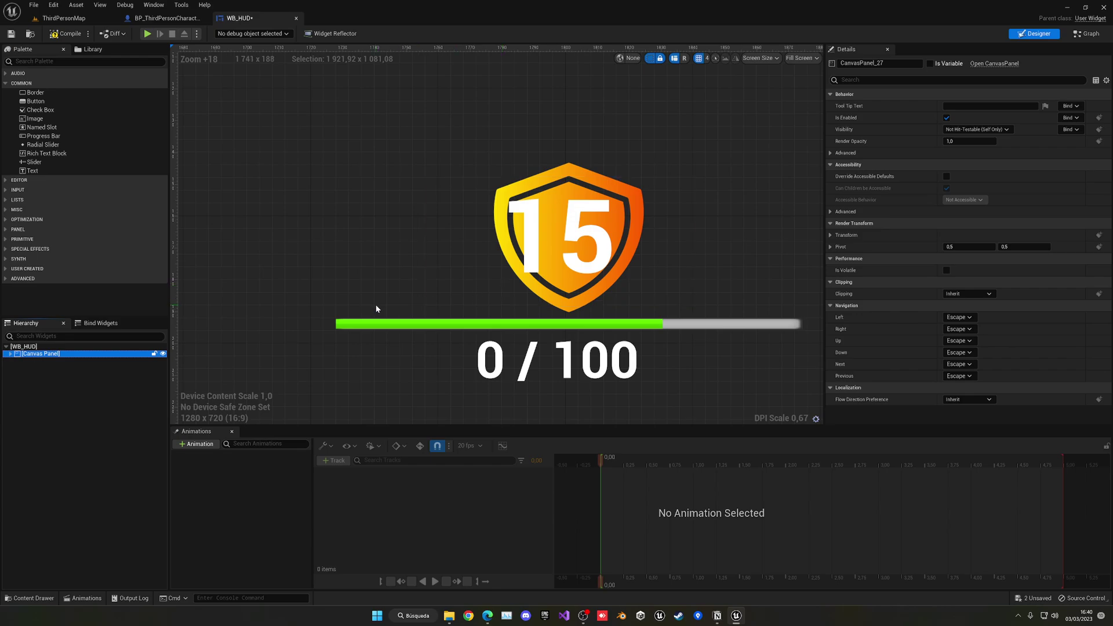
pyautogui.click(65, 361)
pyautogui.click(65, 389)
pyautogui.click(63, 382)
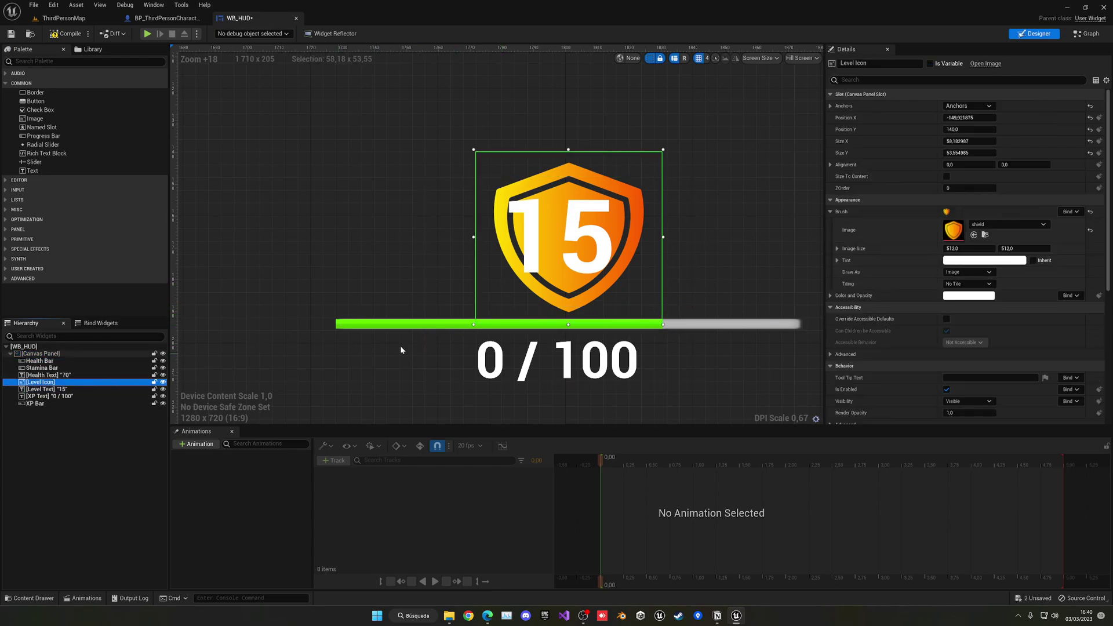
pyautogui.moveTo(968, 118); pyautogui.dragTo(950, 117)
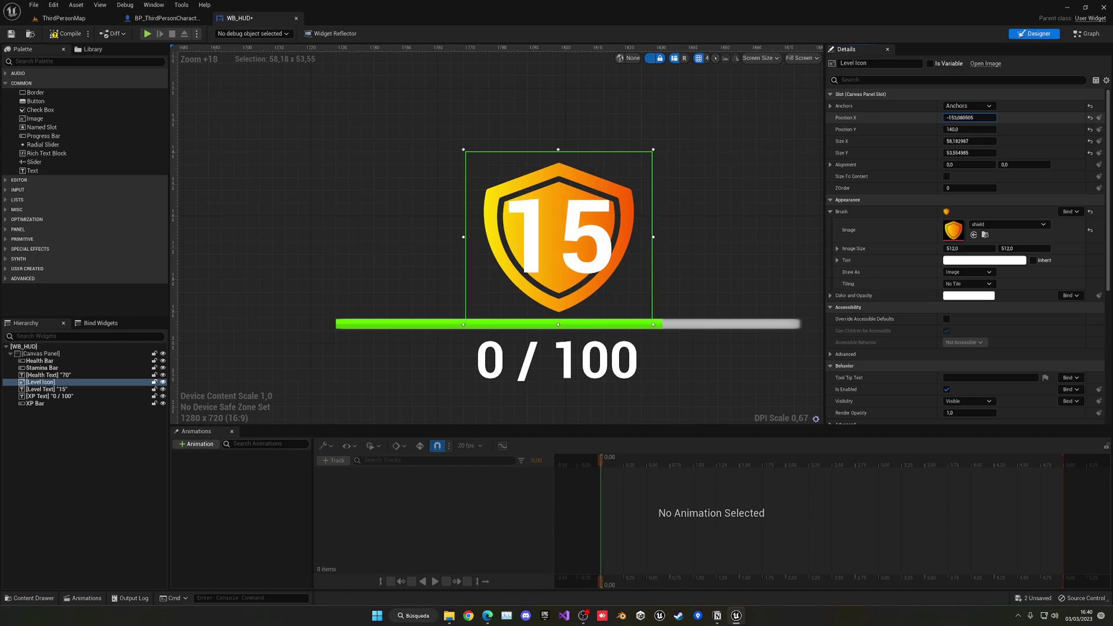
pyautogui.scroll(-4, 712, 238)
pyautogui.click(712, 238)
pyautogui.scroll(-4, 712, 238)
pyautogui.moveTo(711, 237); pyautogui.dragTo(570, 235, button='right')
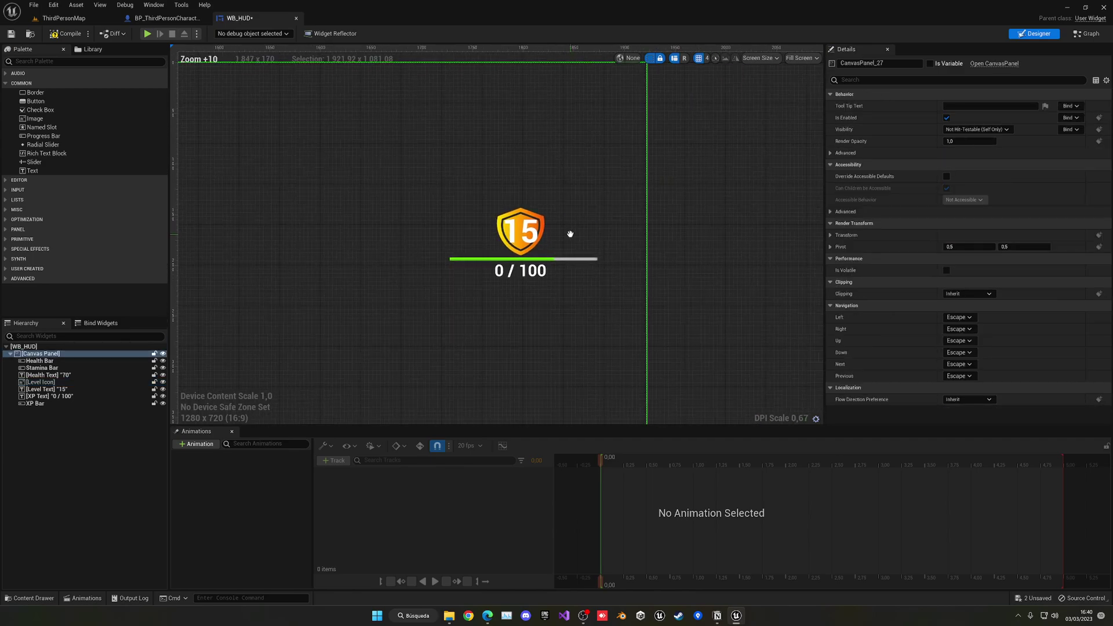
# Step: Check how the level number sits inside the shield icon and look at the shield texture's dimensions
pyautogui.click(525, 235)
pyautogui.scroll(-6, 735, 156)
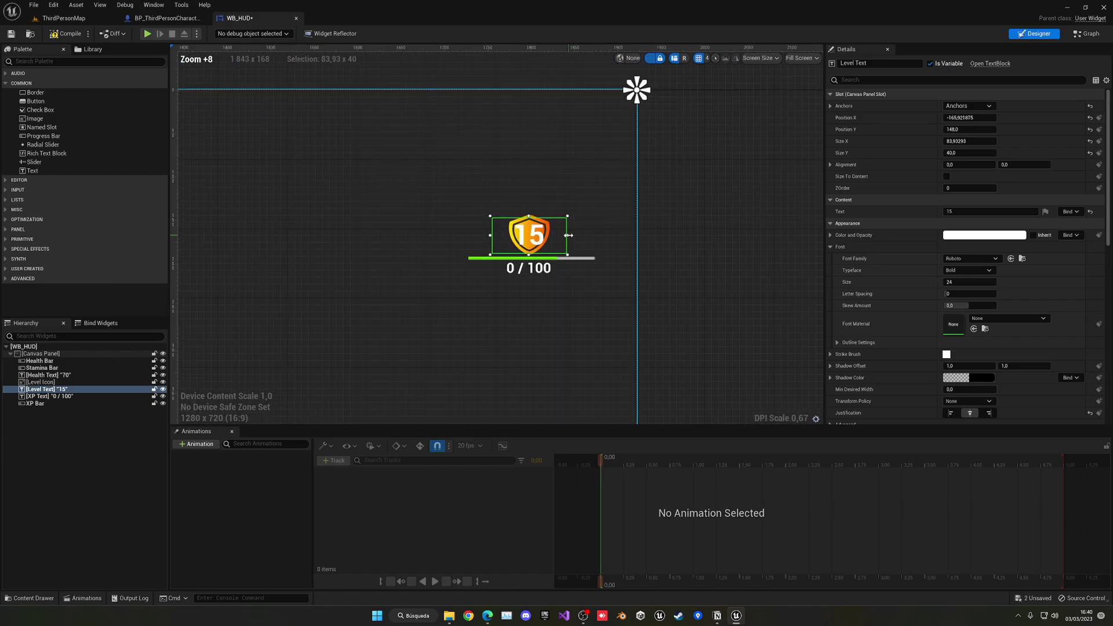
pyautogui.scroll(18, 741, 164)
pyautogui.moveTo(562, 202); pyautogui.dragTo(566, 266, button='right')
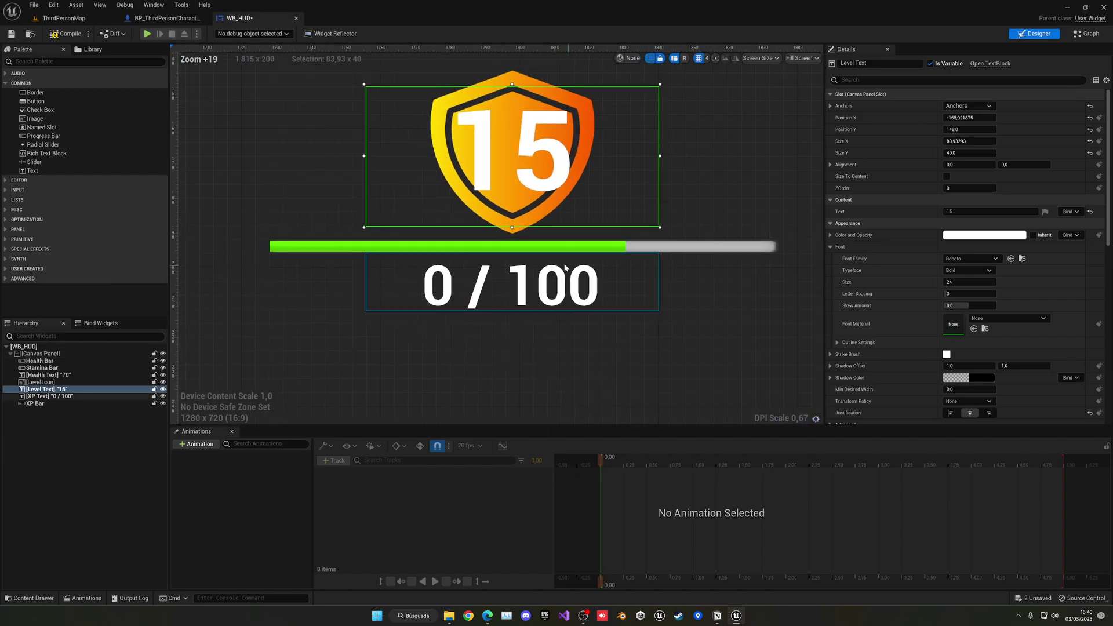
pyautogui.click(527, 233)
pyautogui.click(63, 18)
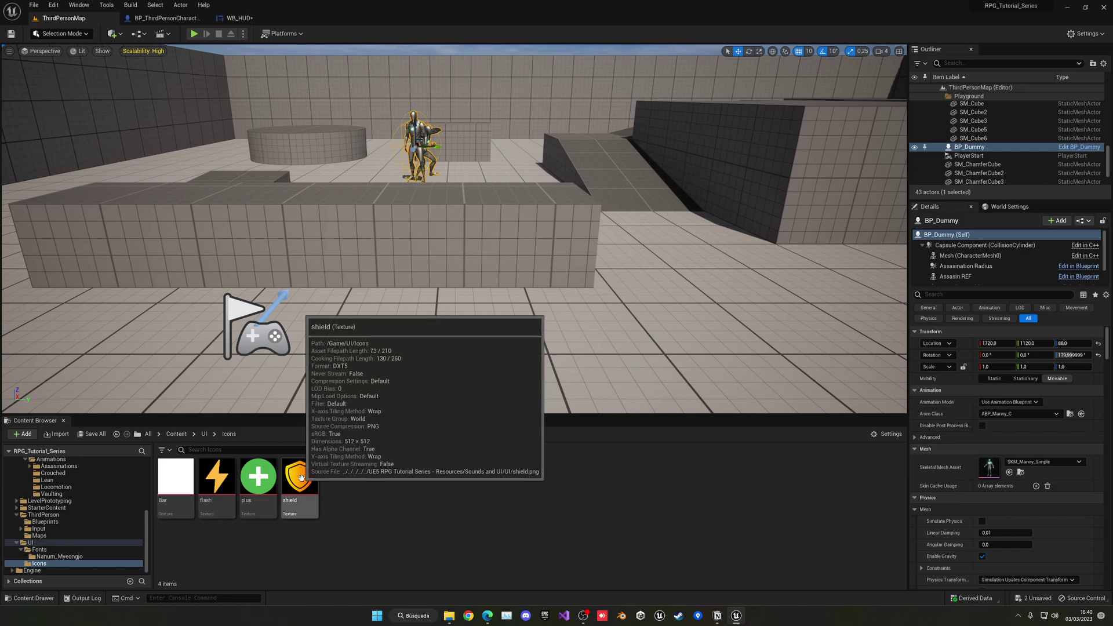
pyautogui.click(191, 18)
pyautogui.click(246, 18)
pyautogui.moveTo(776, 171); pyautogui.dragTo(763, 201, button='right')
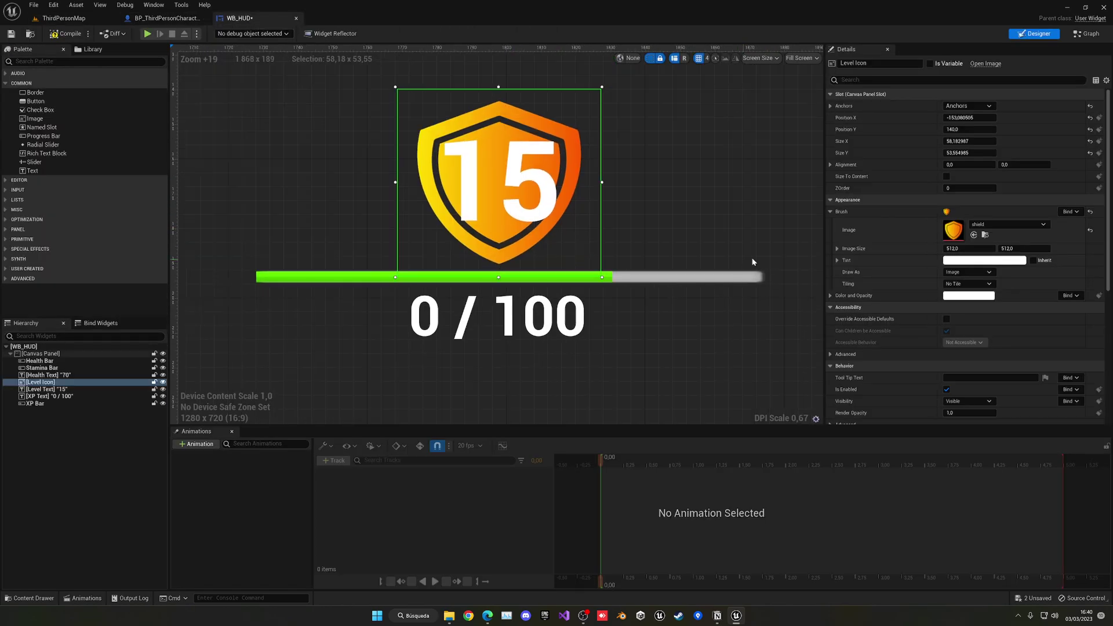
# Step: Set the Level Icon's size to 60 by 60 and move it up to Y 136 behind the level number
pyautogui.click(956, 141)
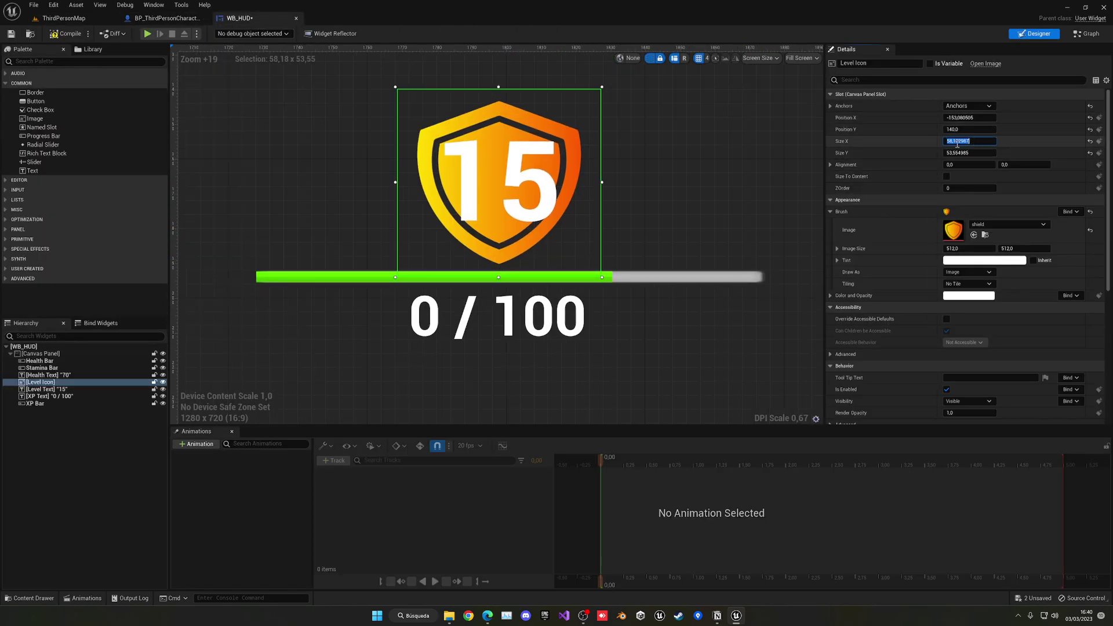
pyautogui.click(918, 148)
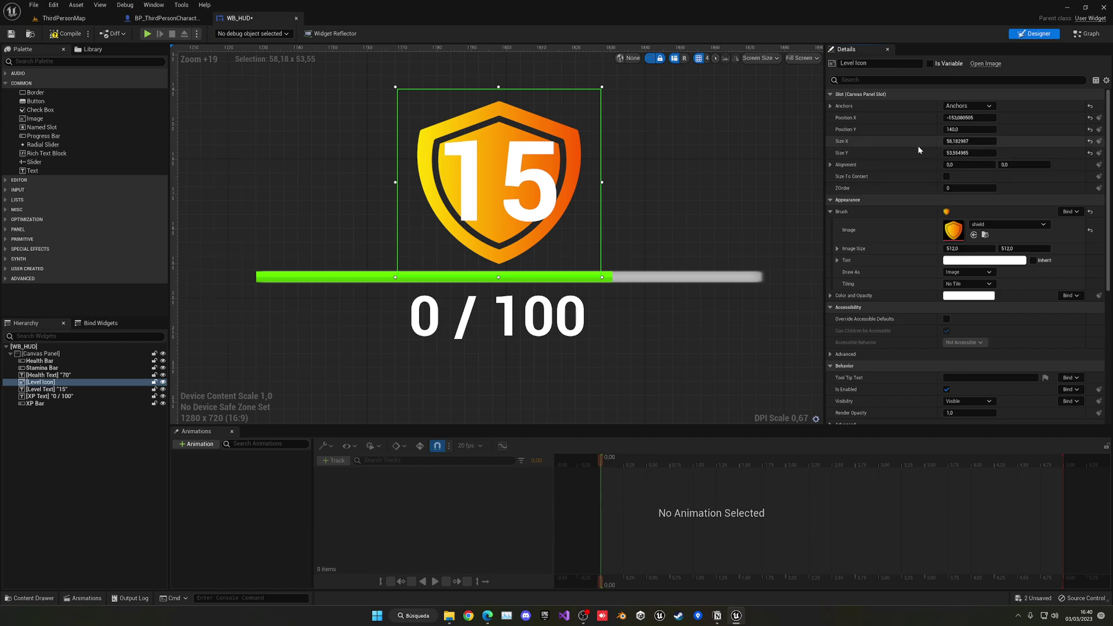
pyautogui.click(961, 143)
pyautogui.write('60')
pyautogui.press('Tab')
pyautogui.write('6')
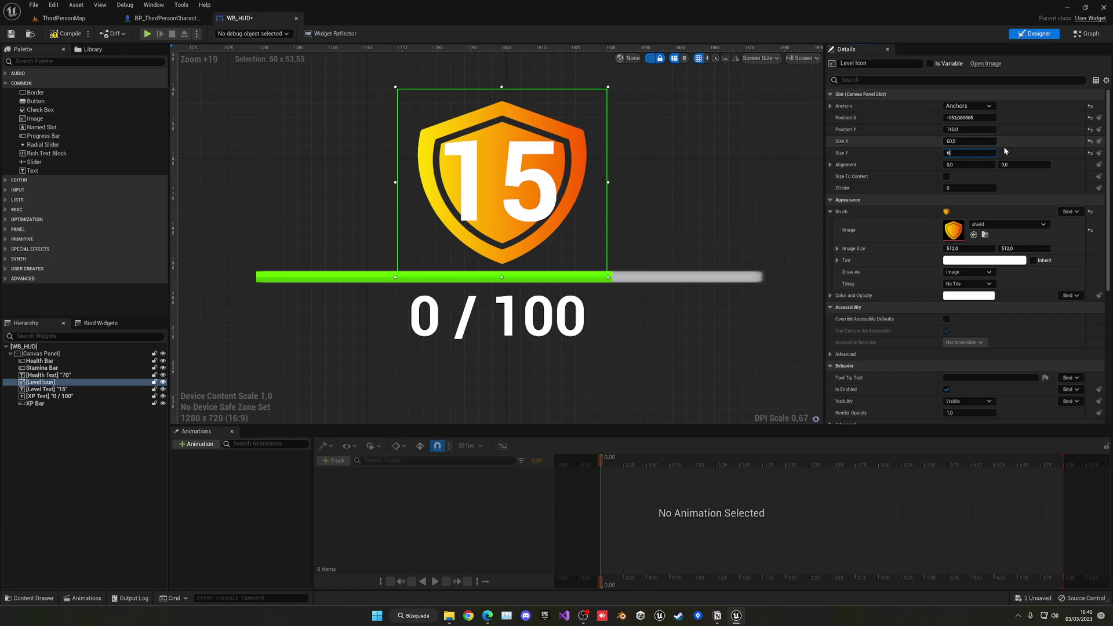
pyautogui.press('BackSpace')
pyautogui.write('0')
pyautogui.press('Return')
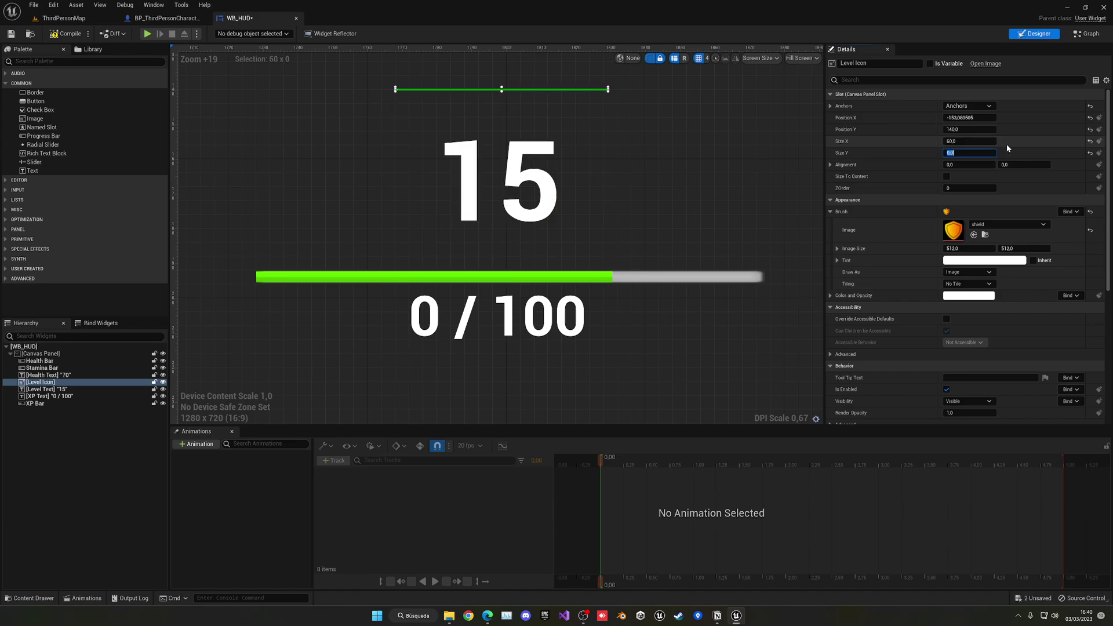
pyautogui.write('60')
pyautogui.press('Return')
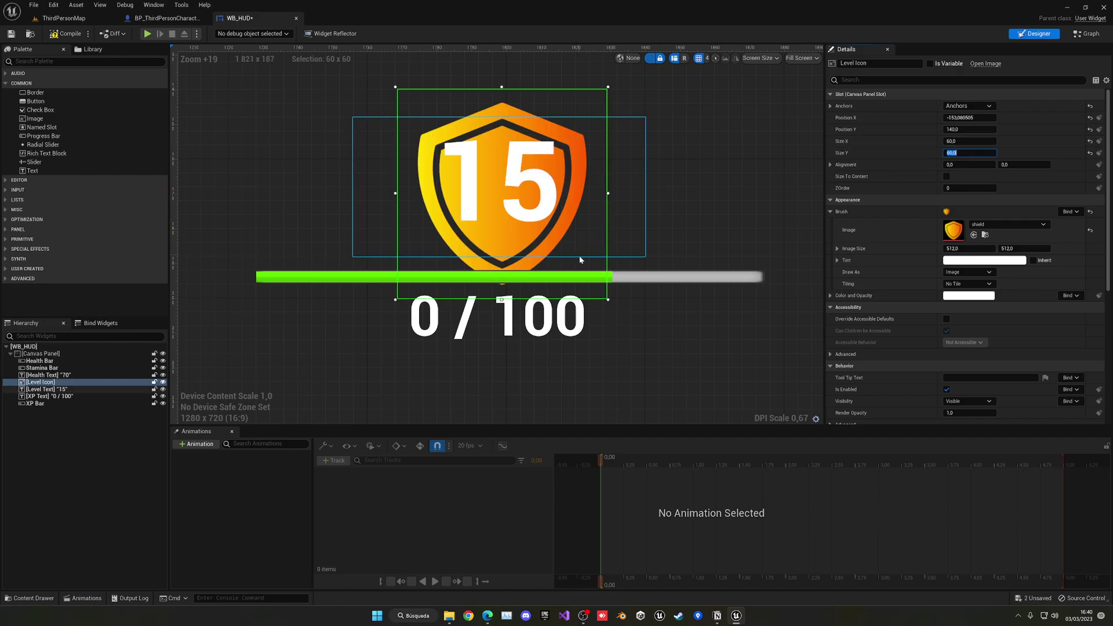
pyautogui.moveTo(580, 260); pyautogui.dragTo(583, 255)
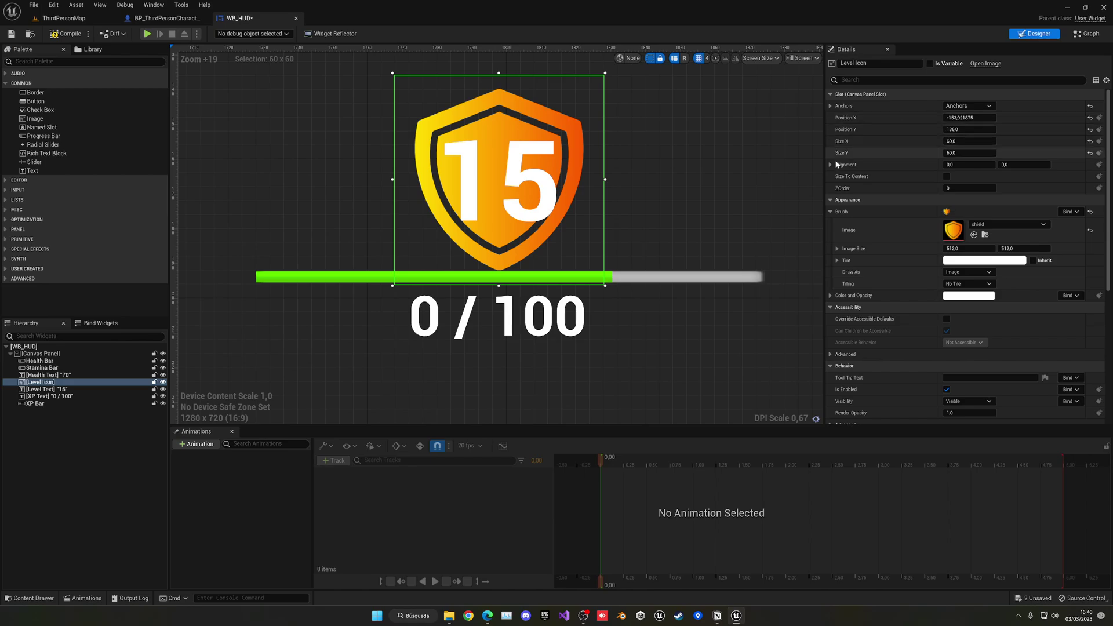
# Step: Add an Image widget over the left end of the health bar and anchor it to the bottom centre
pyautogui.scroll(-3, 651, 190)
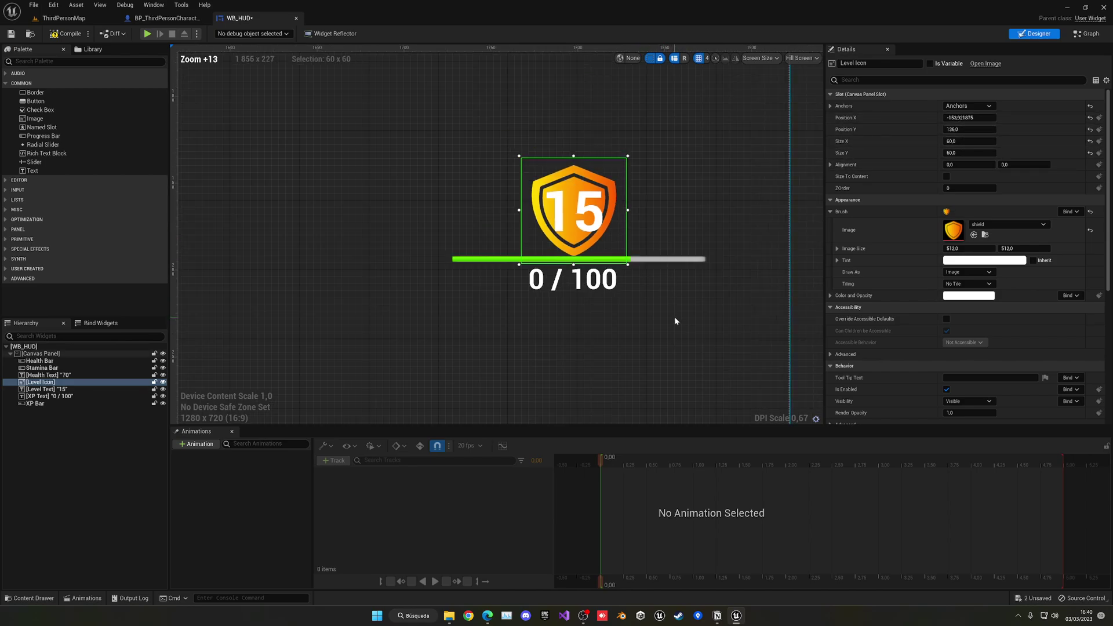
pyautogui.click(674, 318)
pyautogui.scroll(-7, 672, 317)
pyautogui.moveTo(656, 314); pyautogui.dragTo(608, 153, button='right')
pyautogui.click(594, 115)
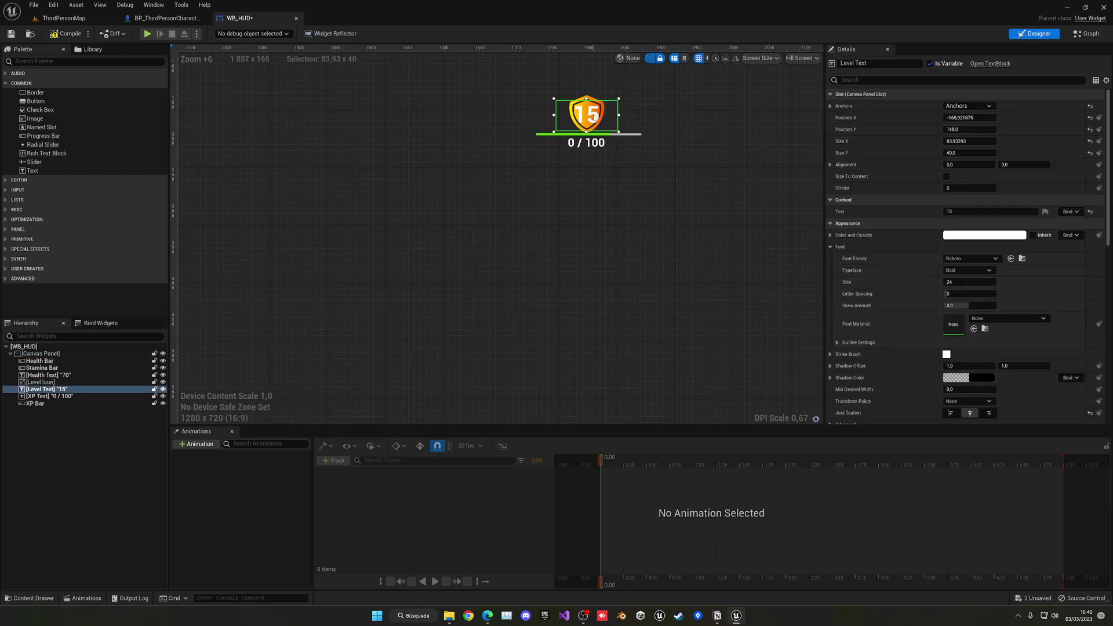
pyautogui.scroll(-5, 561, 219)
pyautogui.moveTo(490, 263); pyautogui.dragTo(635, 129, button='right')
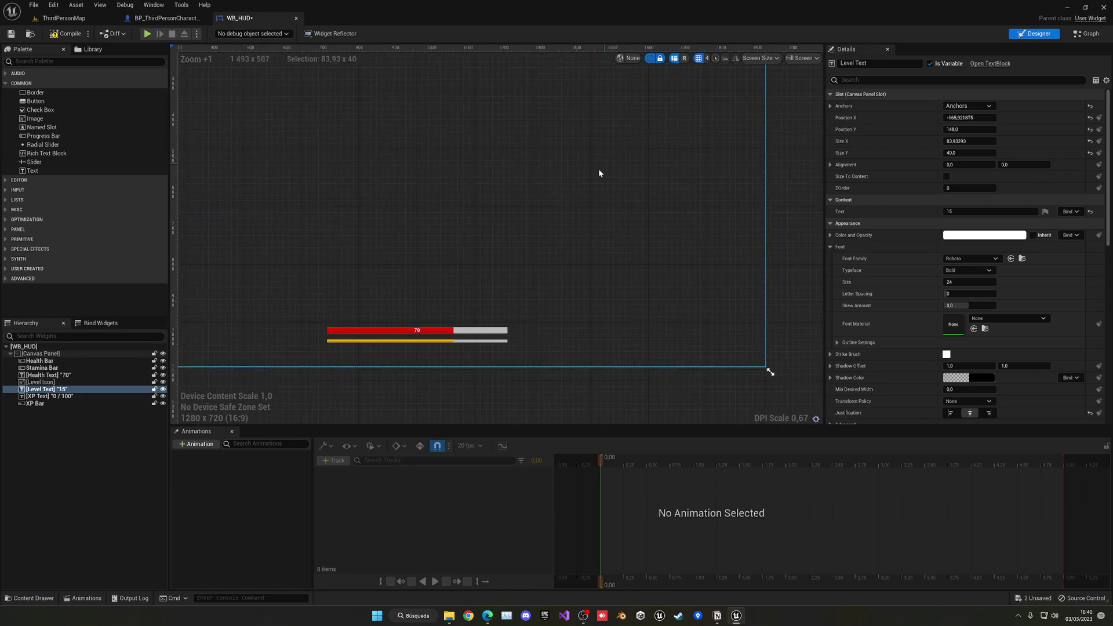
pyautogui.scroll(11, 348, 340)
pyautogui.moveTo(301, 236); pyautogui.dragTo(411, 226, button='right')
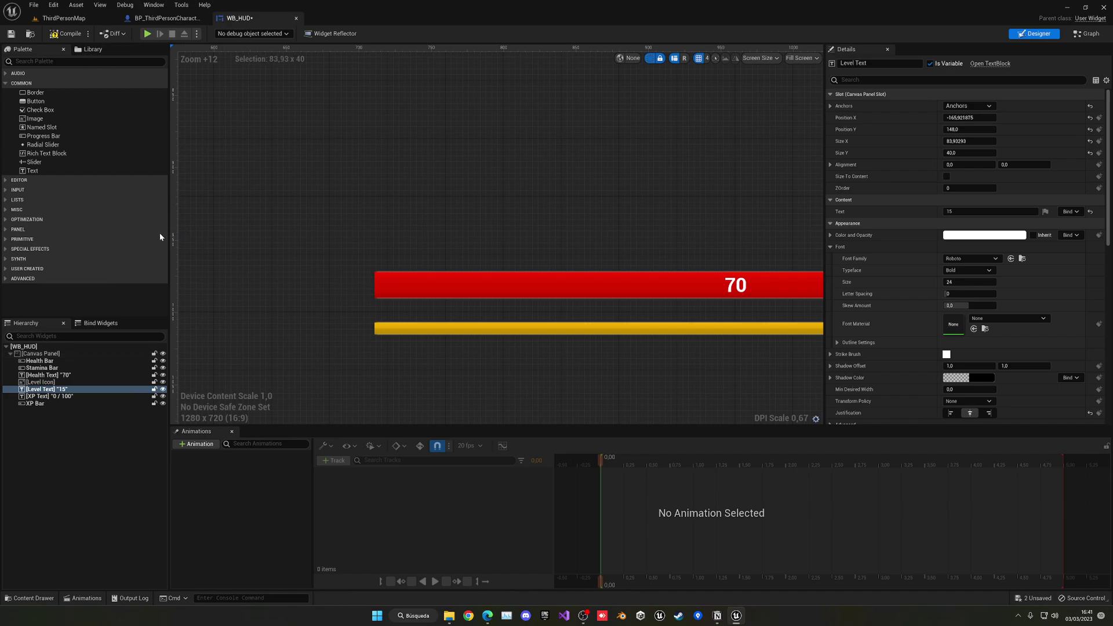
pyautogui.moveTo(36, 118); pyautogui.dragTo(267, 260)
pyautogui.scroll(-5, 432, 257)
pyautogui.click(962, 107)
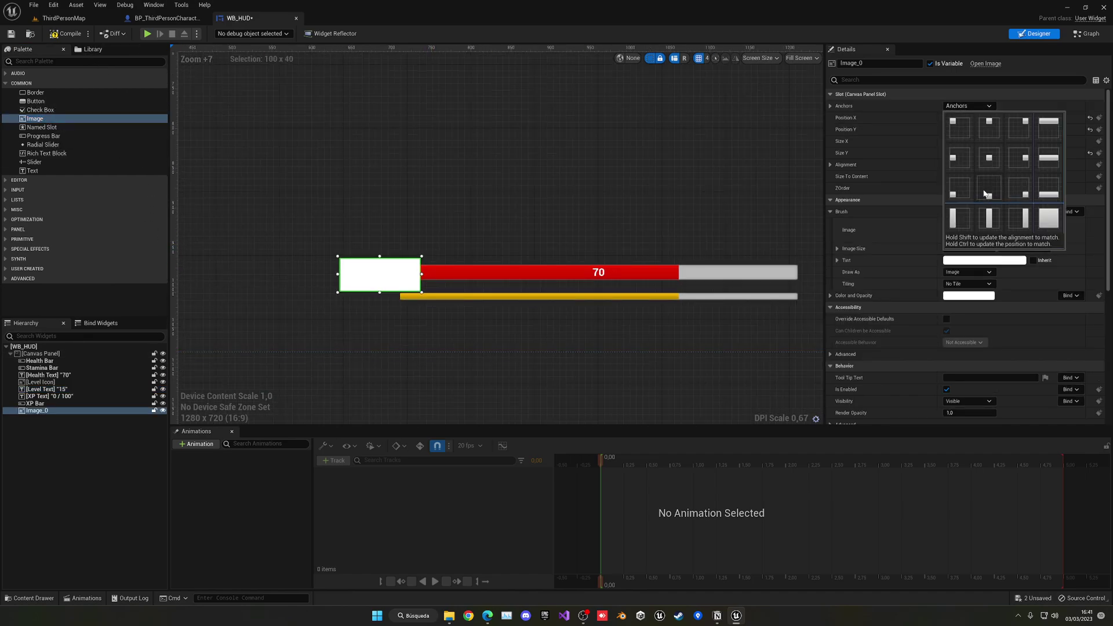
pyautogui.click(984, 194)
pyautogui.scroll(5, 368, 277)
# Step: Rename the new image widget as Health Icon
pyautogui.click(37, 419)
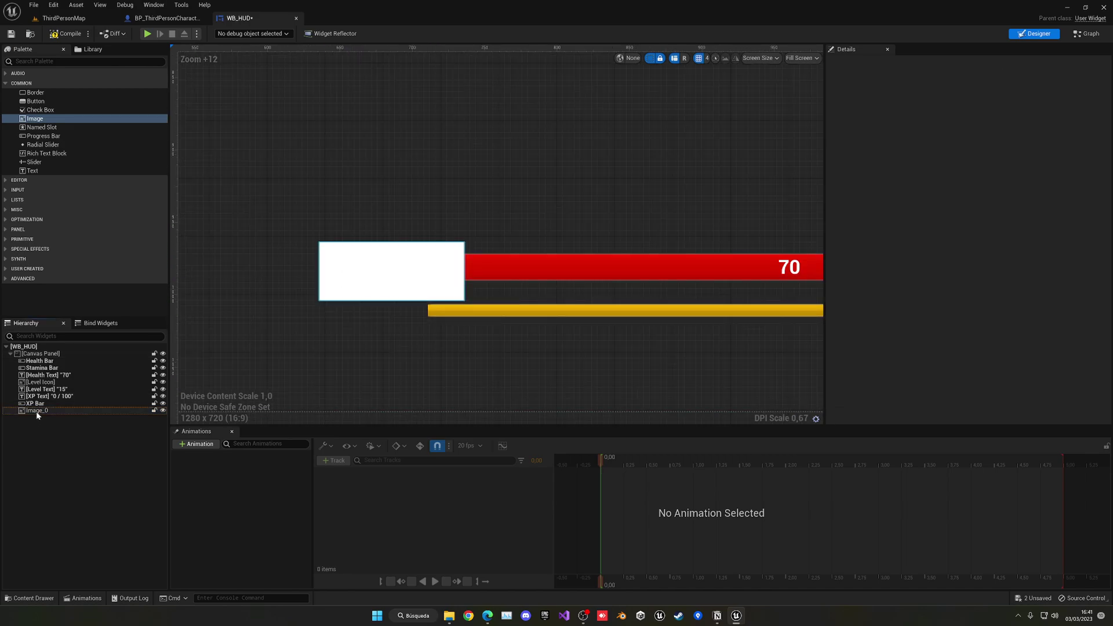
pyautogui.doubleClick(36, 411)
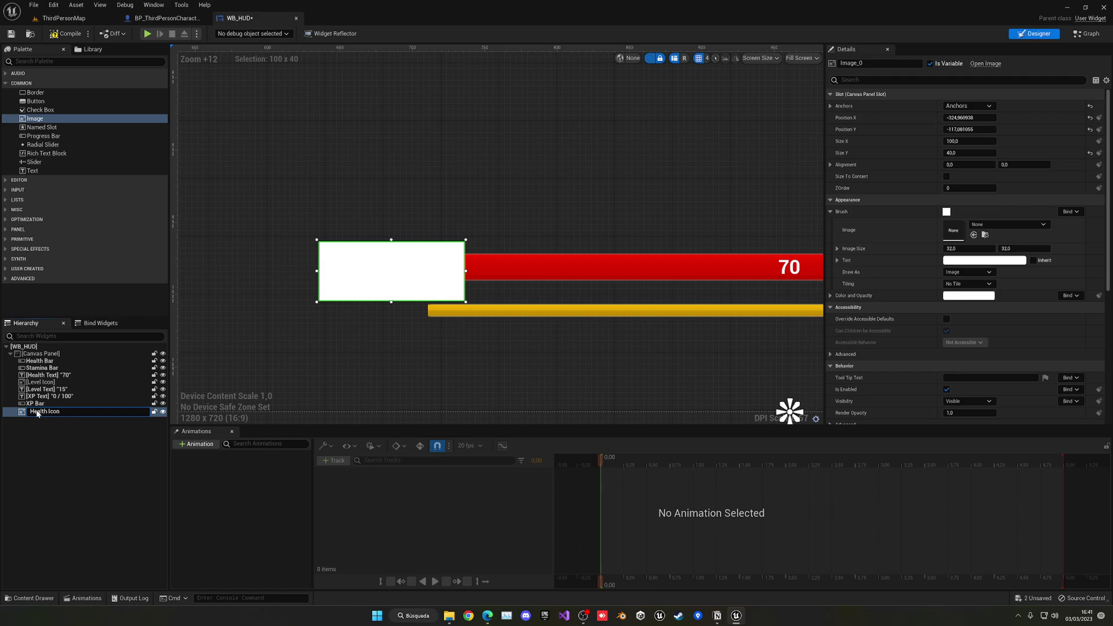
pyautogui.write('Health Icon')
pyautogui.press('Return')
# Step: Assign the plus texture from the Icons folder as the Health Icon's brush image
pyautogui.click(983, 223)
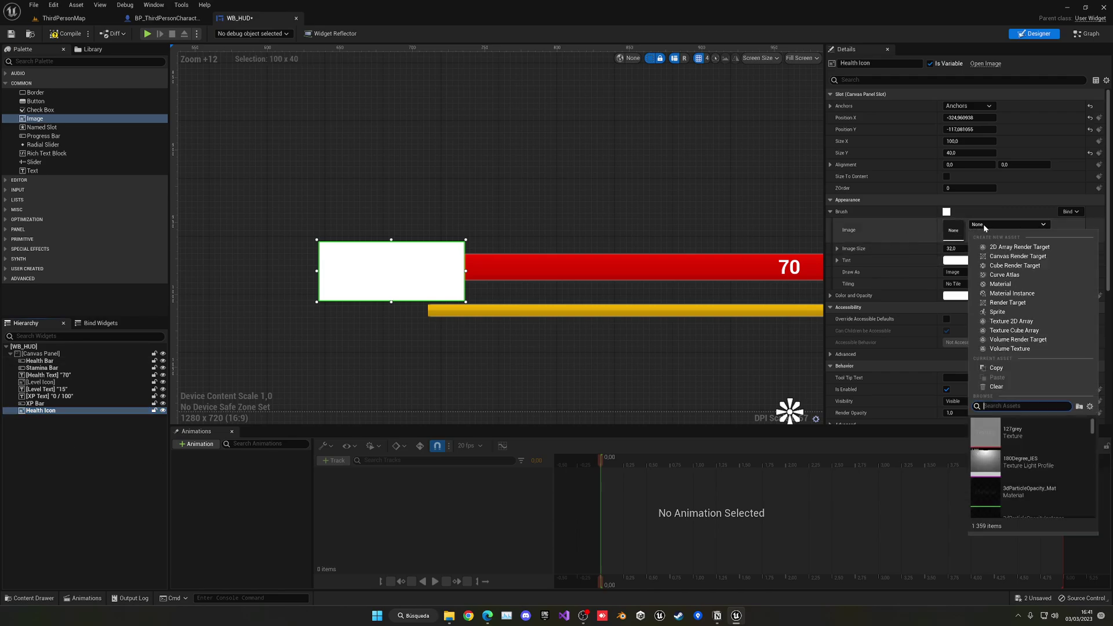
pyautogui.write('heal')
pyautogui.click(93, 20)
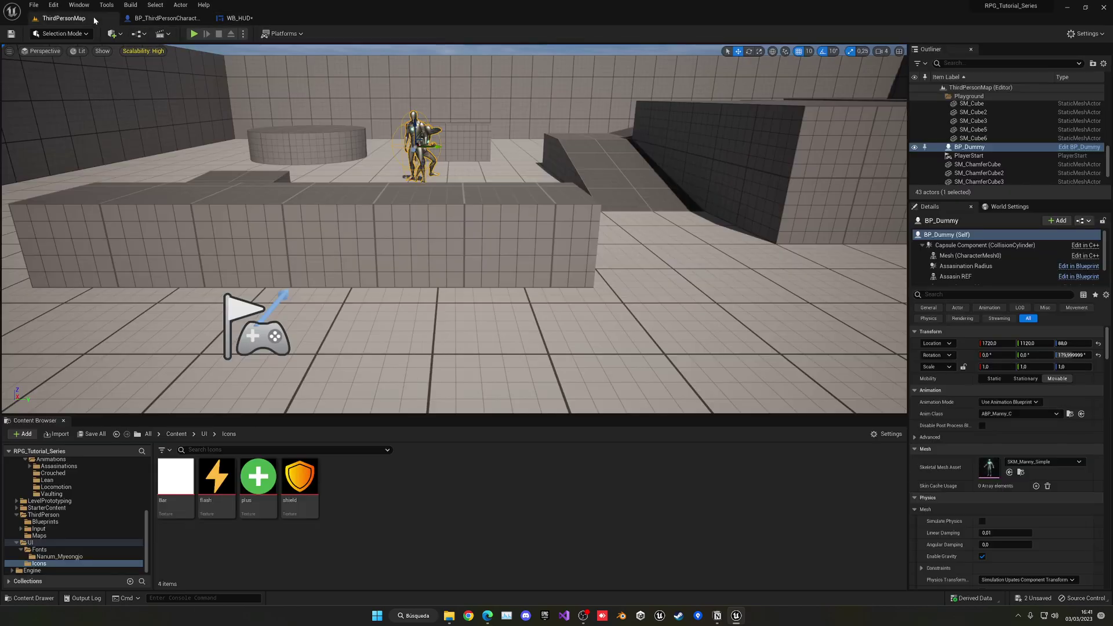
pyautogui.click(258, 481)
pyautogui.click(239, 18)
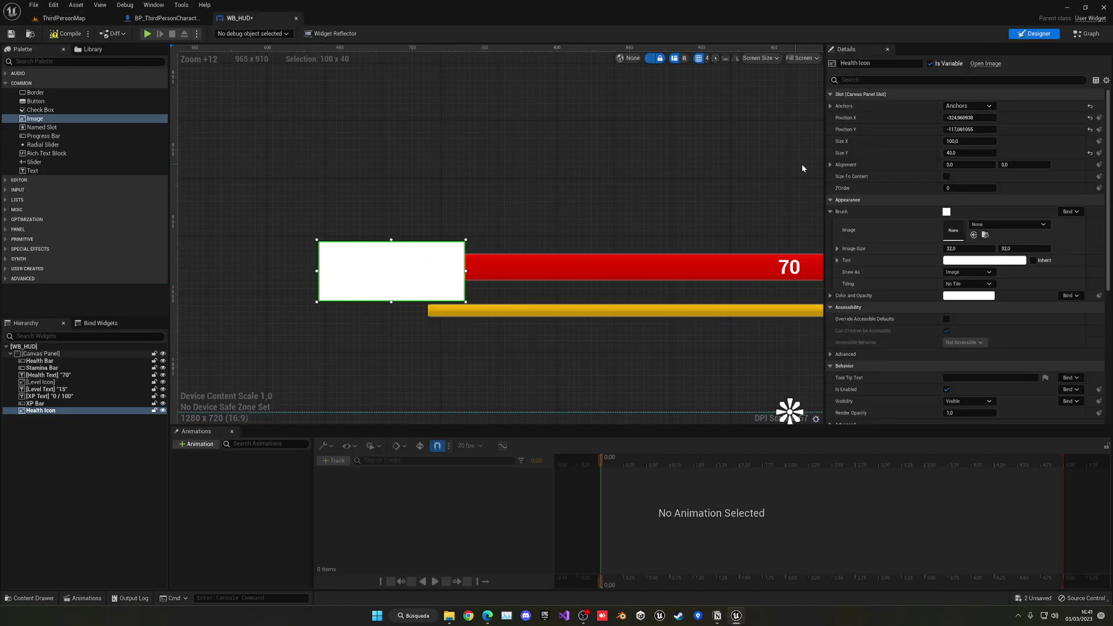
pyautogui.click(973, 235)
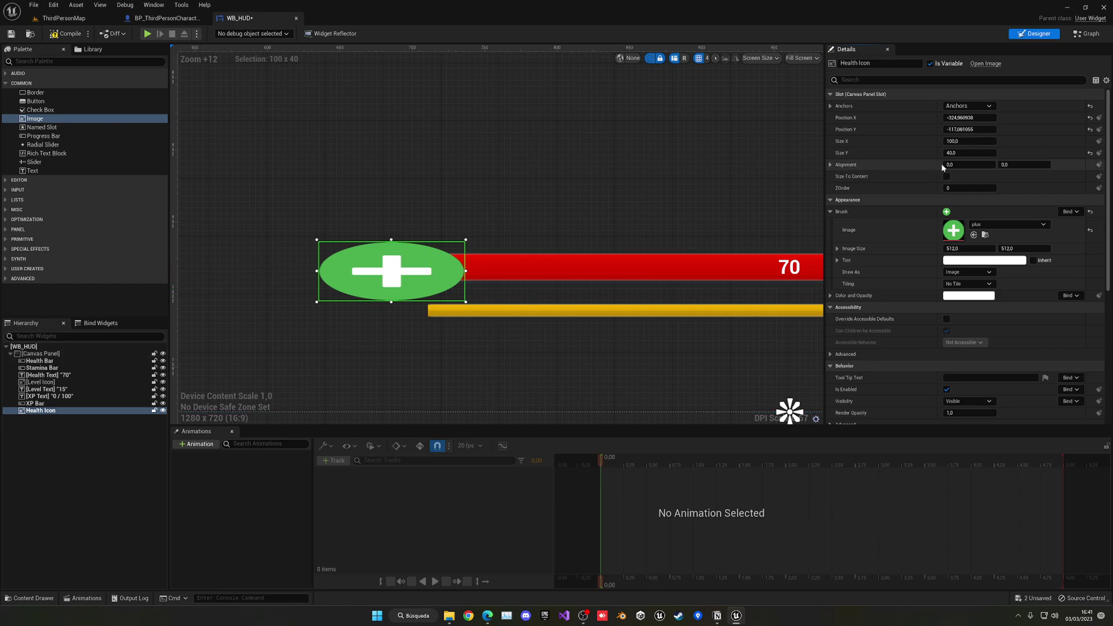
# Step: Set the Health Icon's size to 25 by 25 and place it against the left end of the health bar
pyautogui.click(966, 142)
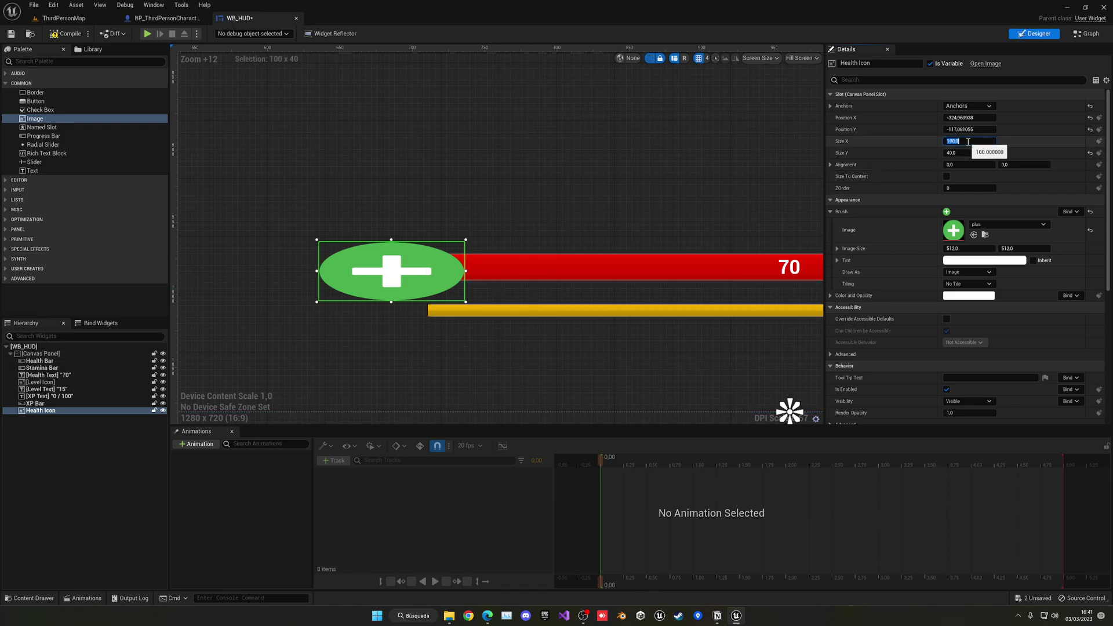
pyautogui.write('25')
pyautogui.press('Tab')
pyautogui.write('2')
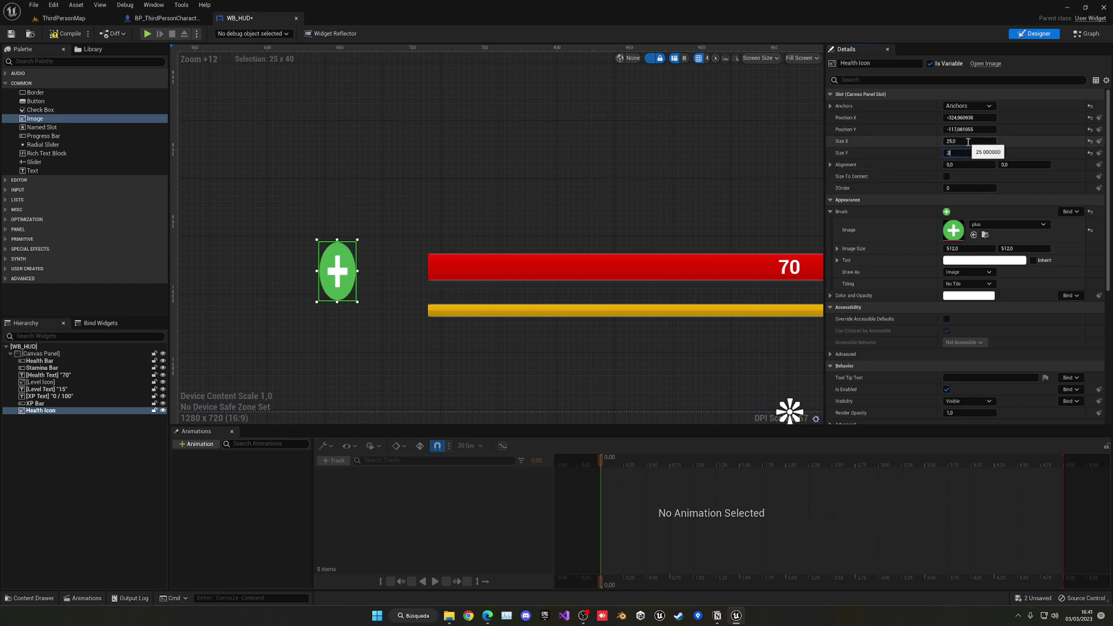
pyautogui.write('5')
pyautogui.press('Return')
pyautogui.moveTo(346, 269); pyautogui.dragTo(414, 275)
pyautogui.click(402, 297)
pyautogui.scroll(-6, 406, 298)
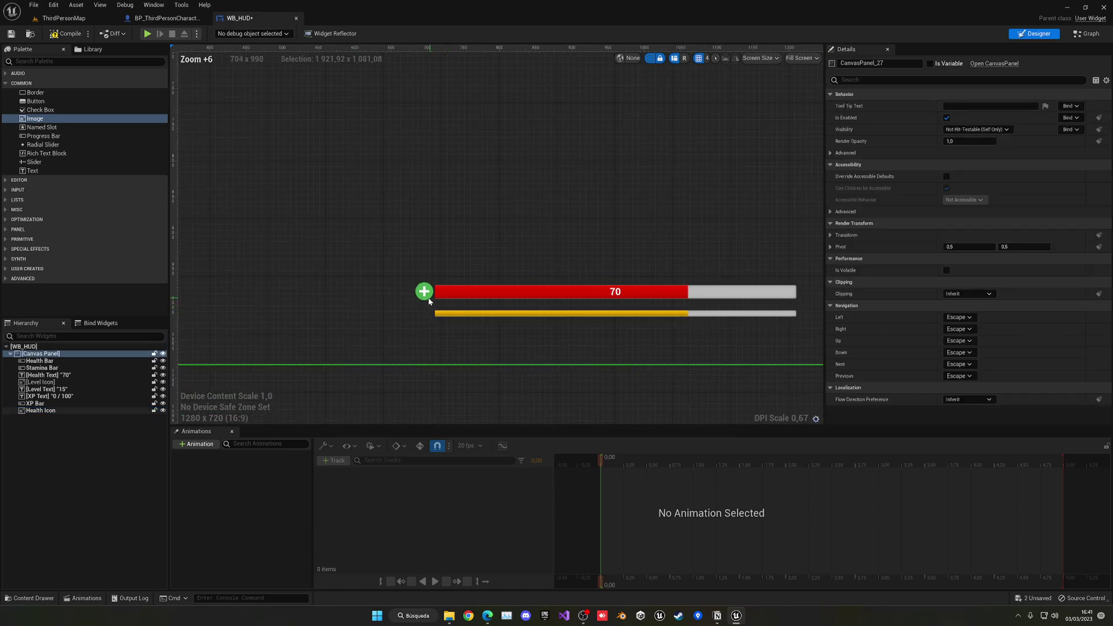
# Step: Set the Health Icon's size to 15 by 15
pyautogui.scroll(6, 429, 301)
pyautogui.click(423, 289)
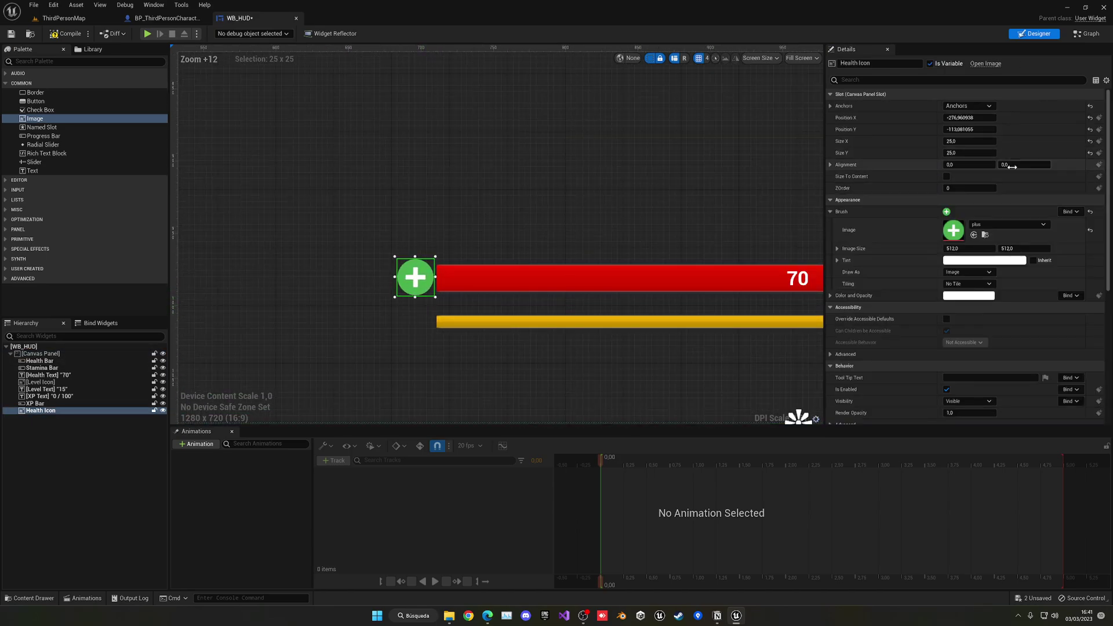
pyautogui.click(970, 144)
pyautogui.write('1')
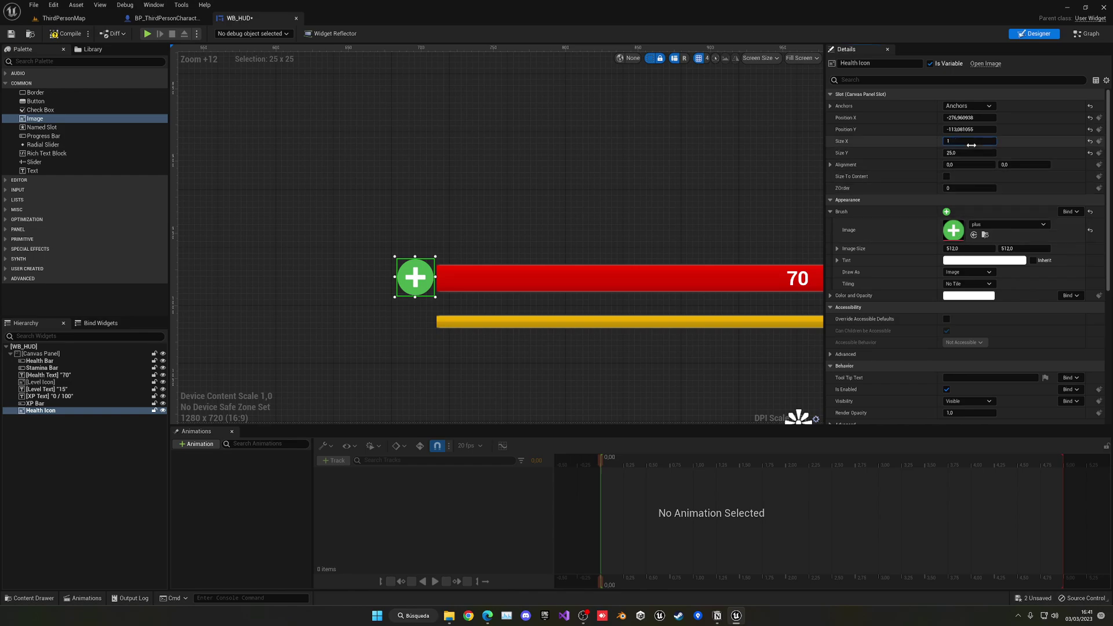
pyautogui.write('5')
pyautogui.press('Tab')
pyautogui.write('15')
pyautogui.press('Return')
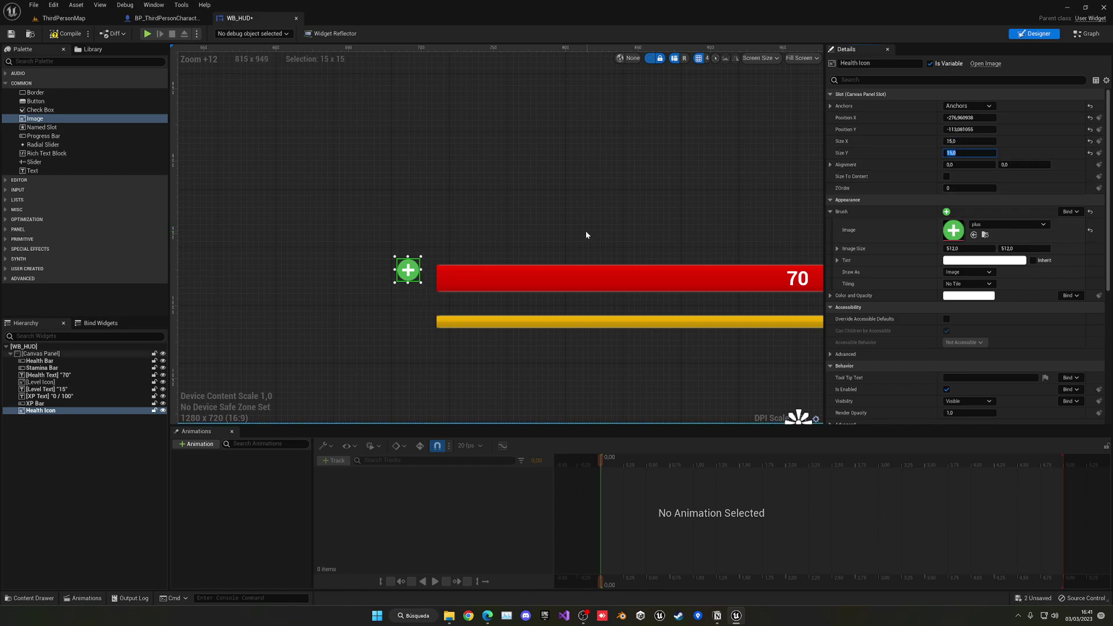
# Step: Place the Health Icon level with the health bar, just left of its start with a small gap
pyautogui.moveTo(413, 275); pyautogui.dragTo(430, 291)
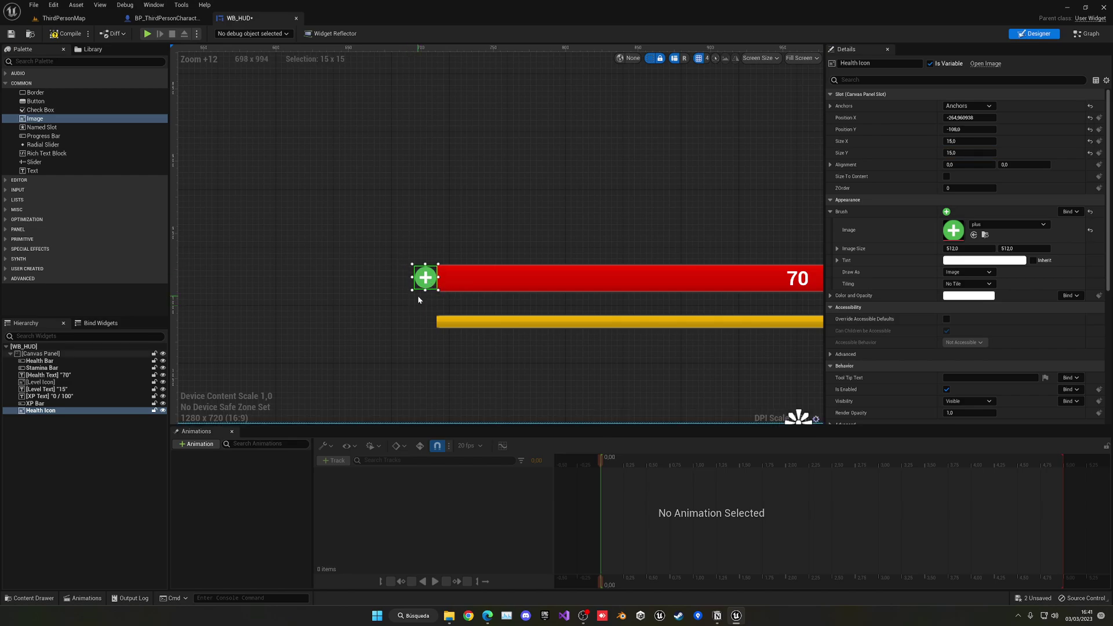
pyautogui.click(407, 304)
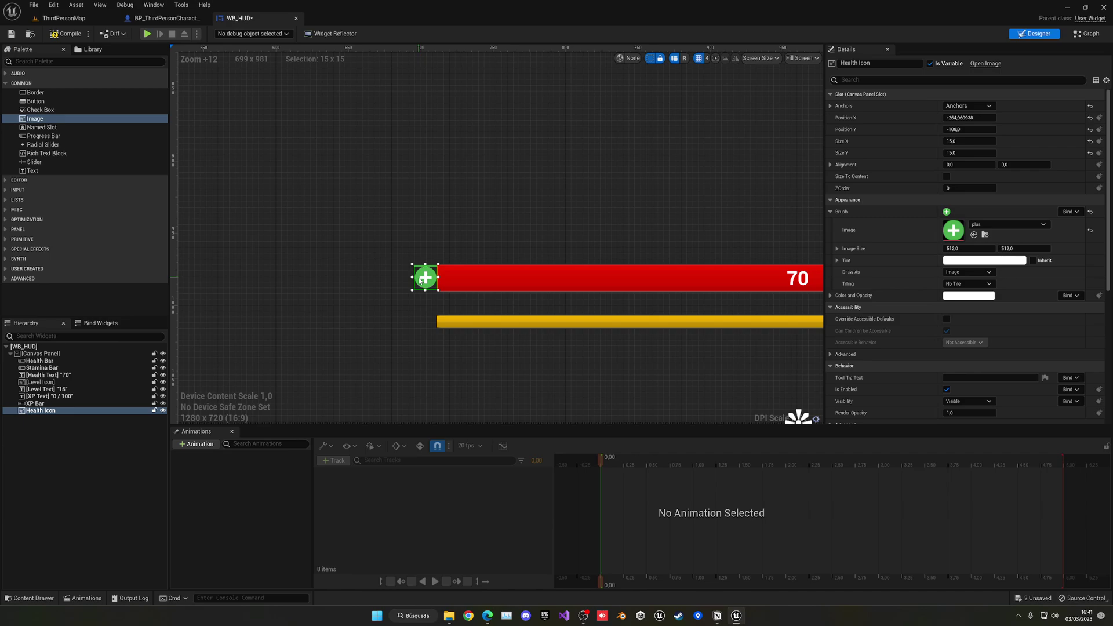
pyautogui.click(471, 305)
pyautogui.moveTo(506, 316)
pyautogui.mouseDown(button='right')
pyautogui.moveTo(409, 263)
pyautogui.moveTo(393, 233)
pyautogui.moveTo(530, 215)
pyautogui.moveTo(415, 224)
pyautogui.mouseUp(button='right')
pyautogui.scroll(-3, 389, 230)
pyautogui.scroll(8, 482, 232)
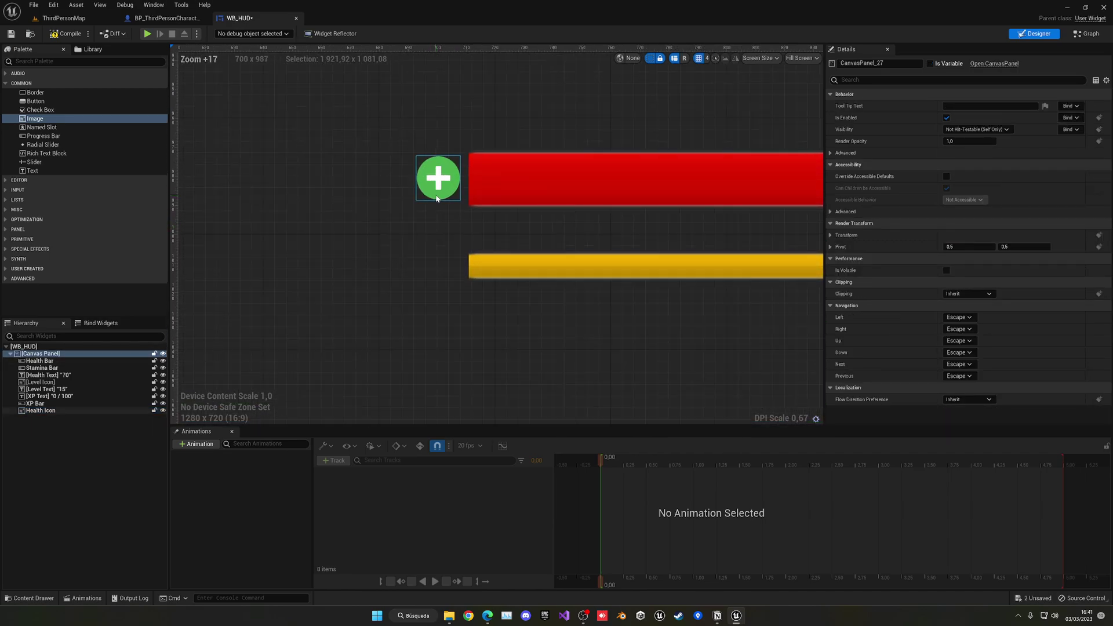
# Step: Duplicate the Health Icon and place the copy beside the stamina bar's left end, at about X -269, Y -81
pyautogui.click(439, 192)
pyautogui.hotkey('ctrl', 'd')
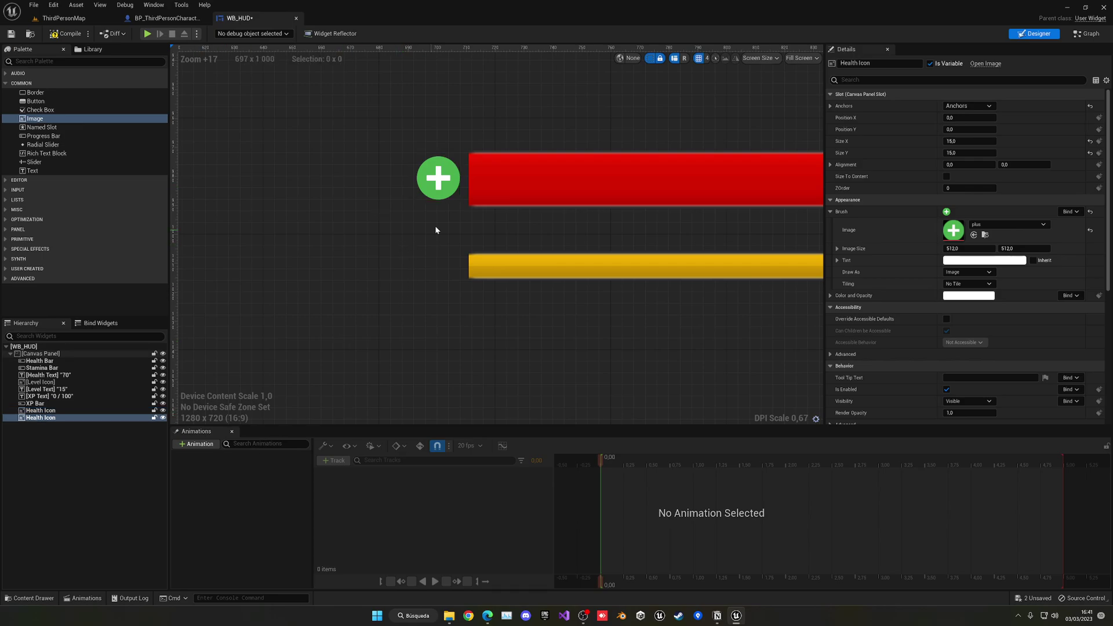
pyautogui.click(968, 106)
pyautogui.click(1027, 174)
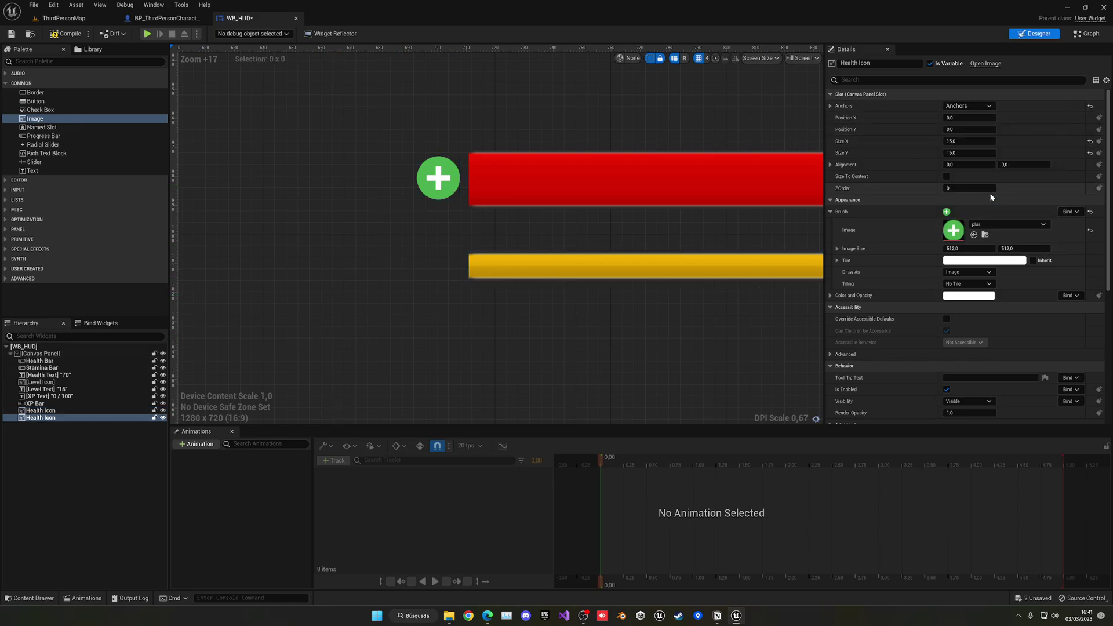
pyautogui.scroll(-8, 576, 300)
pyautogui.scroll(5, 698, 338)
pyautogui.moveTo(745, 341)
pyautogui.mouseDown()
pyautogui.moveTo(501, 282)
pyautogui.moveTo(214, 186)
pyautogui.mouseUp()
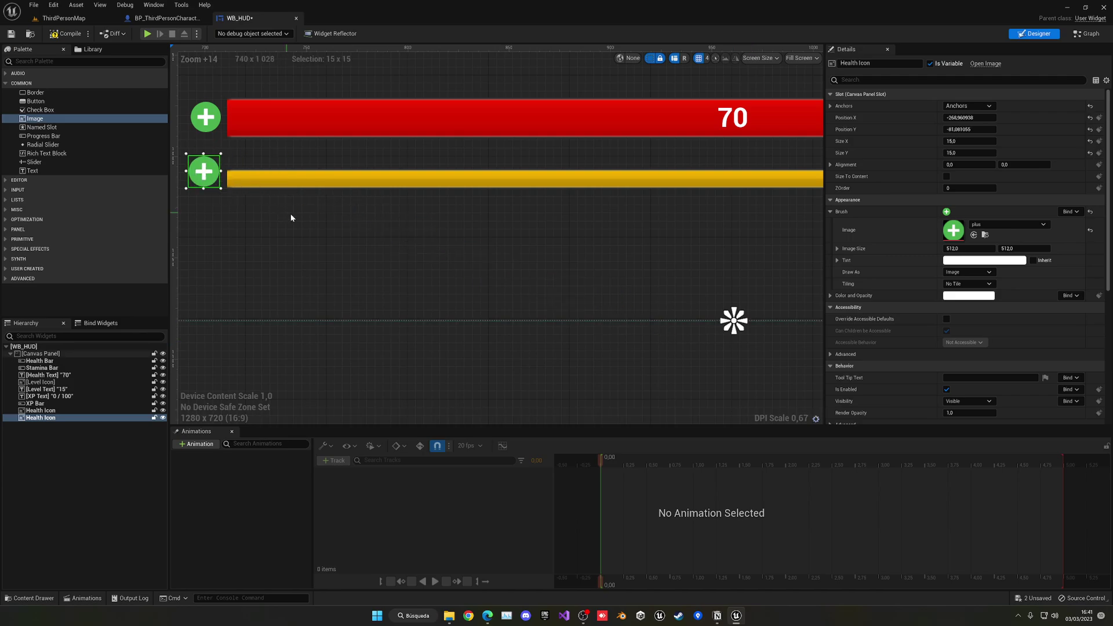
# Step: Rename the duplicated icon as Stamina Icon and set its brush image to the flash texture
pyautogui.moveTo(321, 221); pyautogui.dragTo(422, 237, button='right')
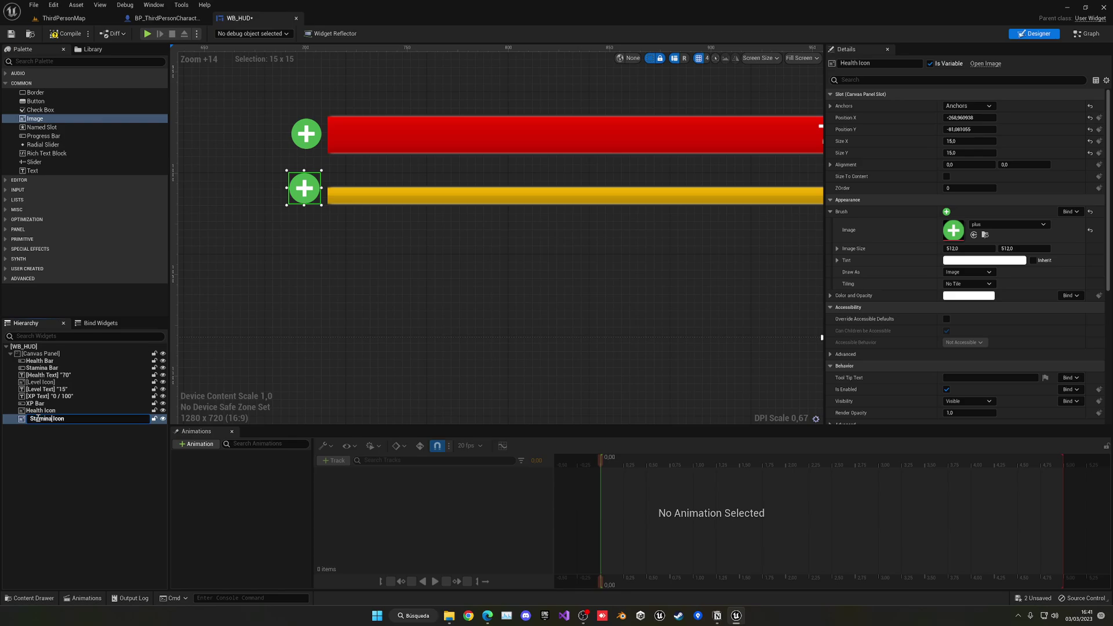
pyautogui.click(978, 226)
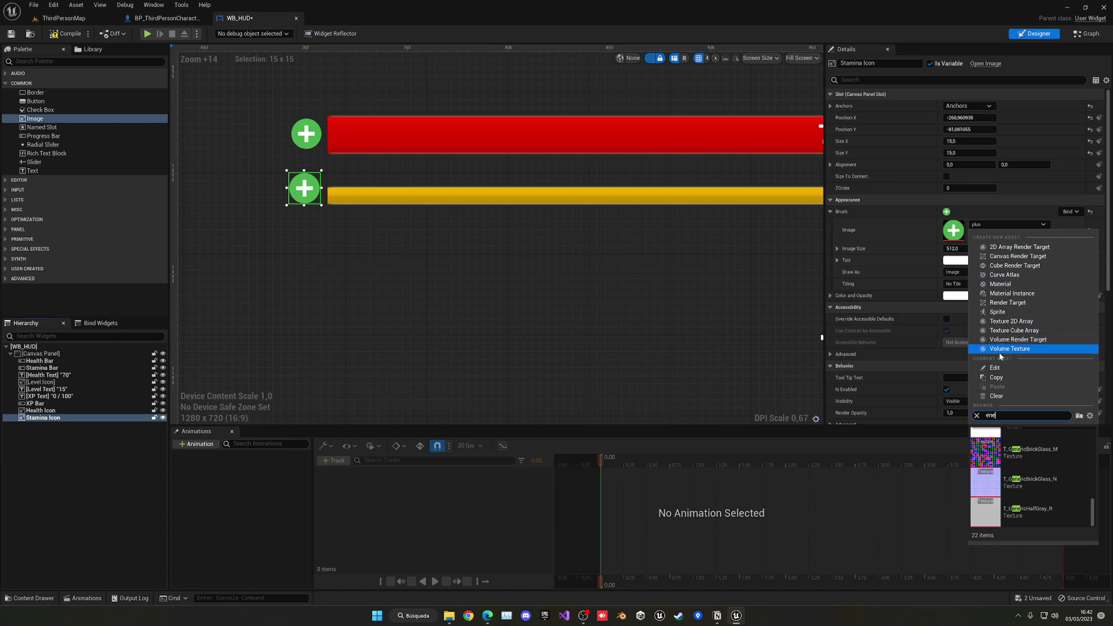
pyautogui.write('energ')
pyautogui.click(97, 21)
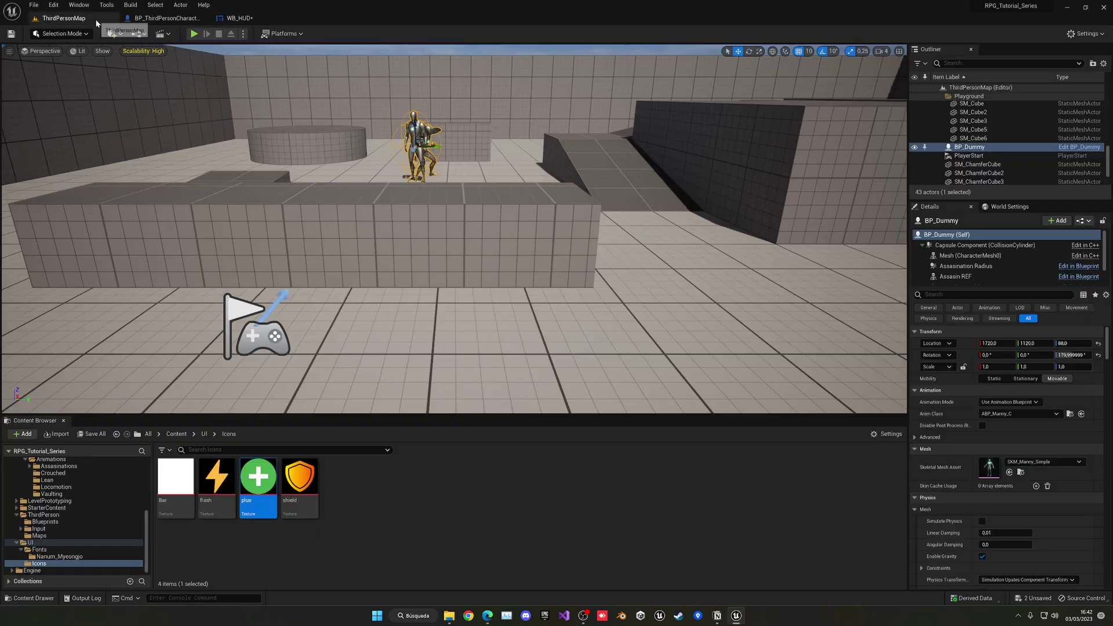
pyautogui.click(217, 476)
pyautogui.click(239, 18)
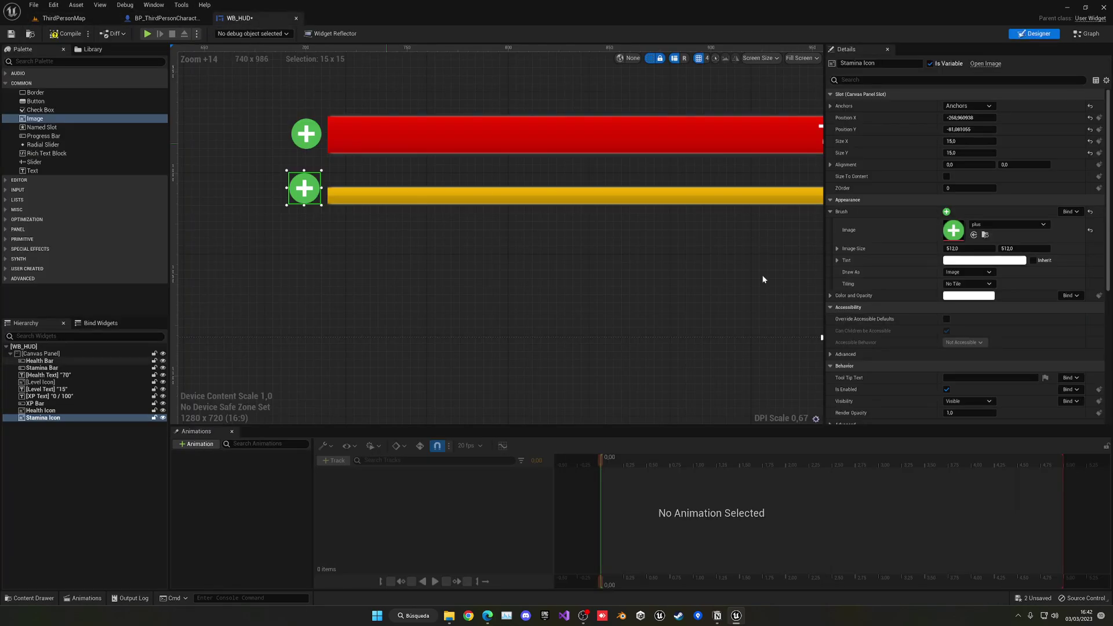
pyautogui.click(985, 234)
# Step: Move the Stamina Icon to X -268, directly below the Health Icon and just left of the stamina bar
pyautogui.scroll(5, 341, 238)
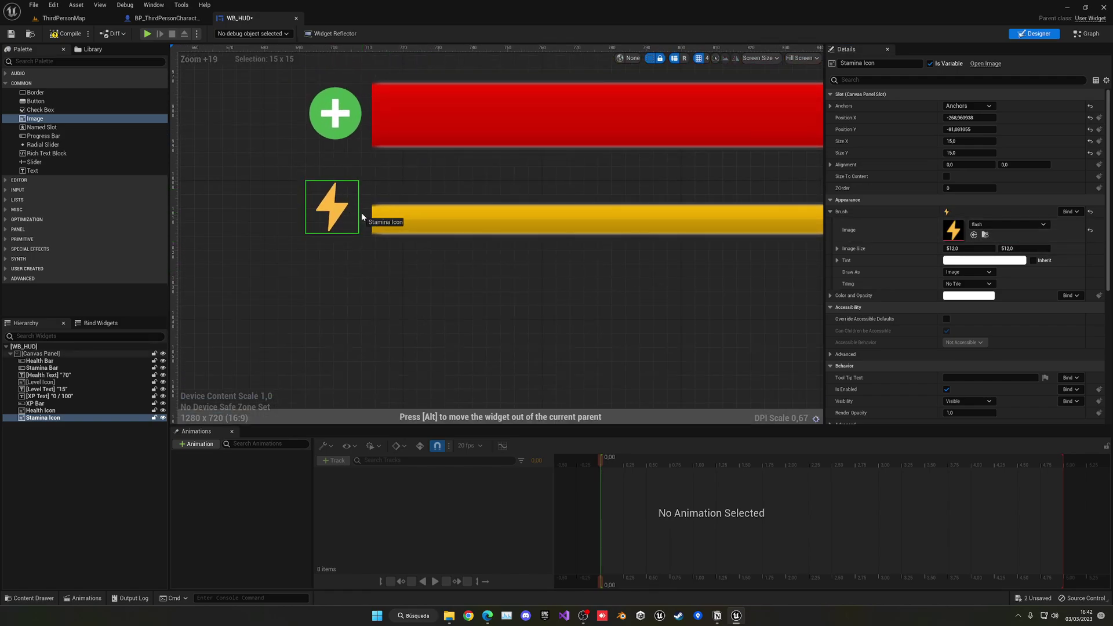
pyautogui.press('Right')
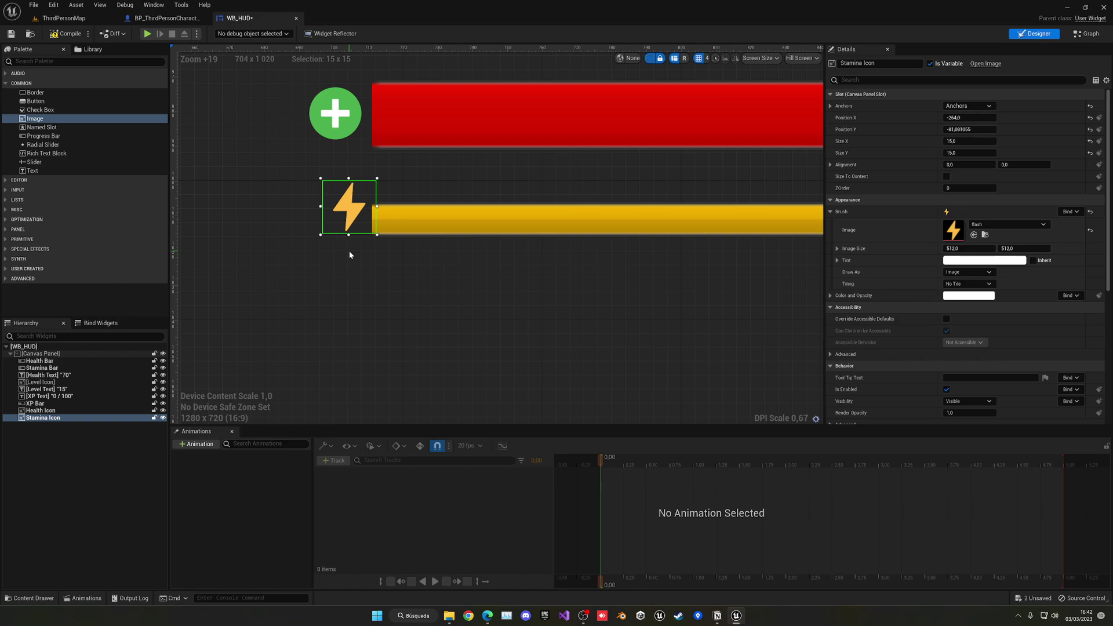
pyautogui.click(506, 304)
pyautogui.scroll(-10, 508, 306)
pyautogui.moveTo(508, 306); pyautogui.dragTo(387, 300, button='right')
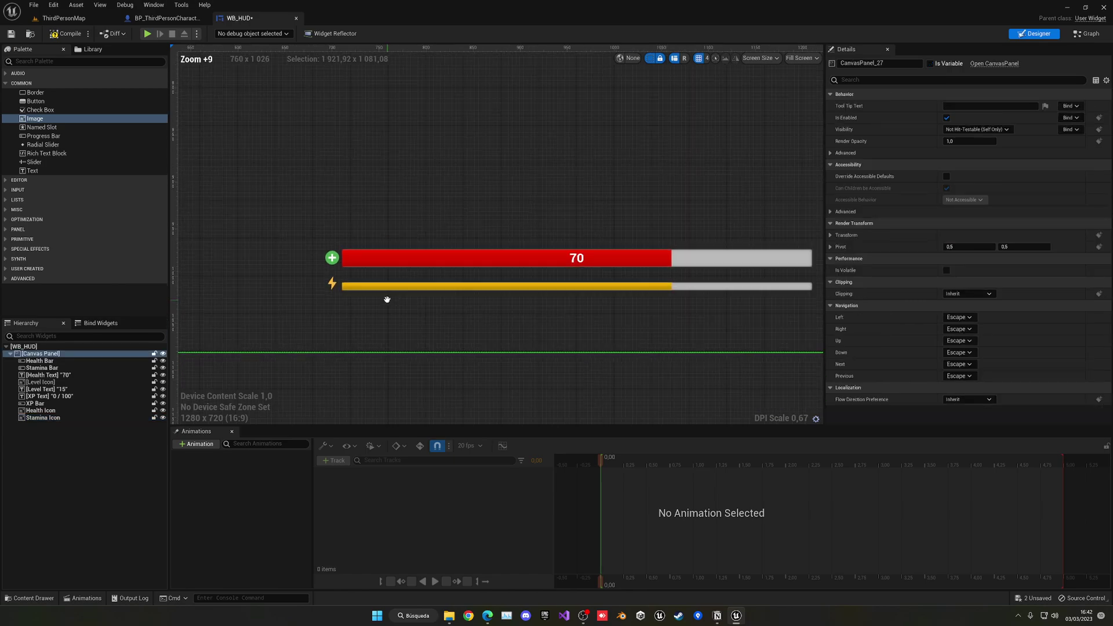
pyautogui.scroll(-2, 386, 300)
pyautogui.moveTo(310, 304); pyautogui.dragTo(377, 300, button='right')
pyautogui.moveTo(476, 300); pyautogui.dragTo(389, 313, button='right')
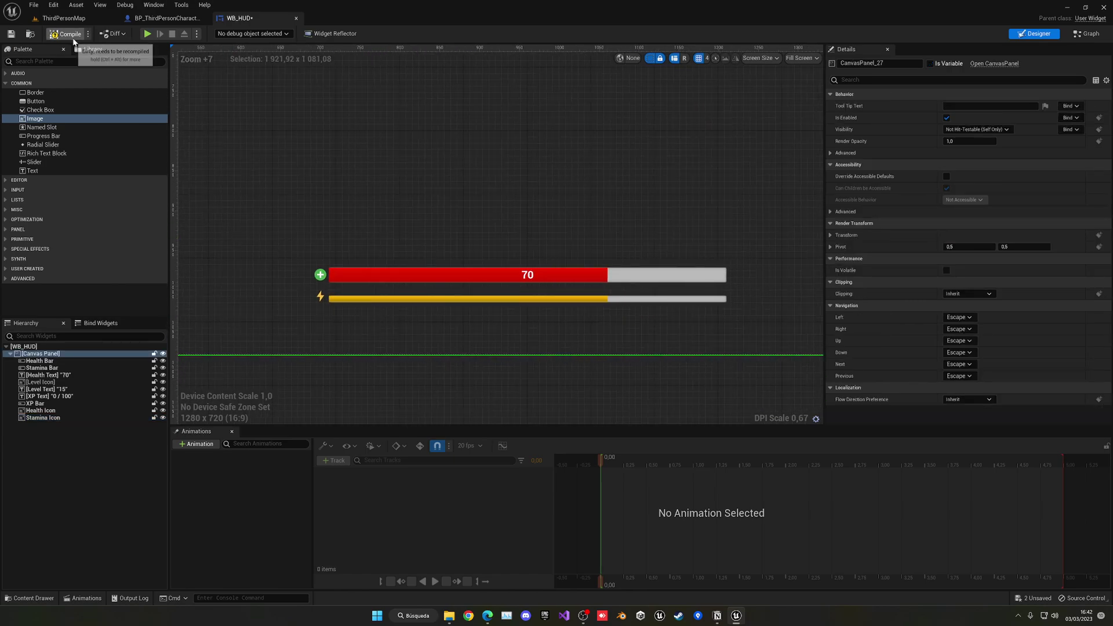
# Step: Playtest ThirdPersonMap, running the character around to check the health and stamina icons in the HUD
pyautogui.click(65, 21)
pyautogui.click(193, 34)
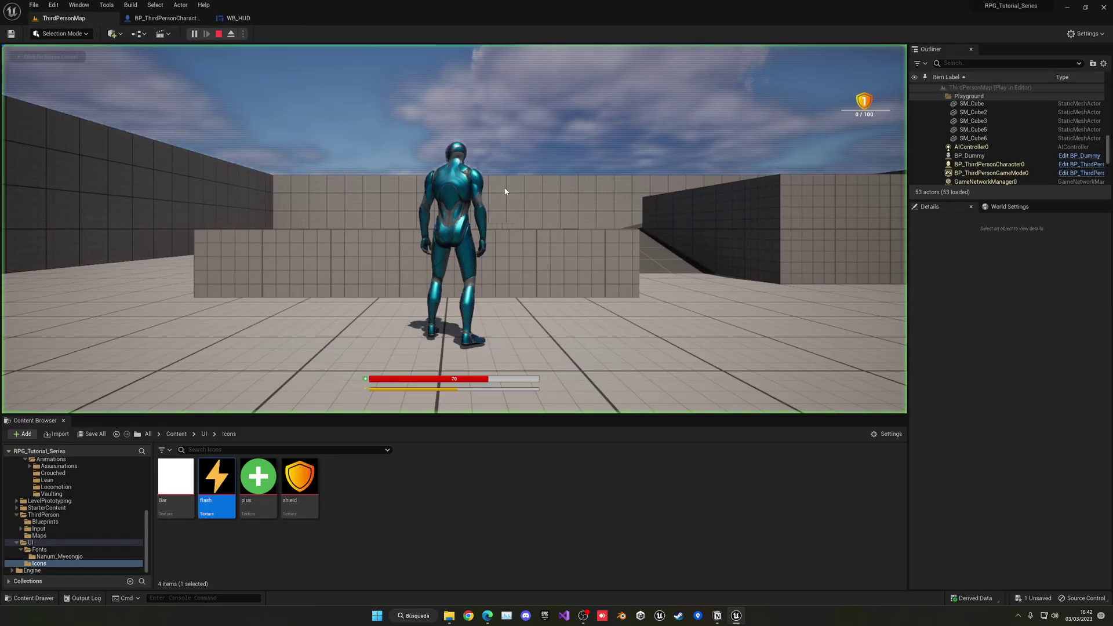
pyautogui.press('w')
pyautogui.press('w')
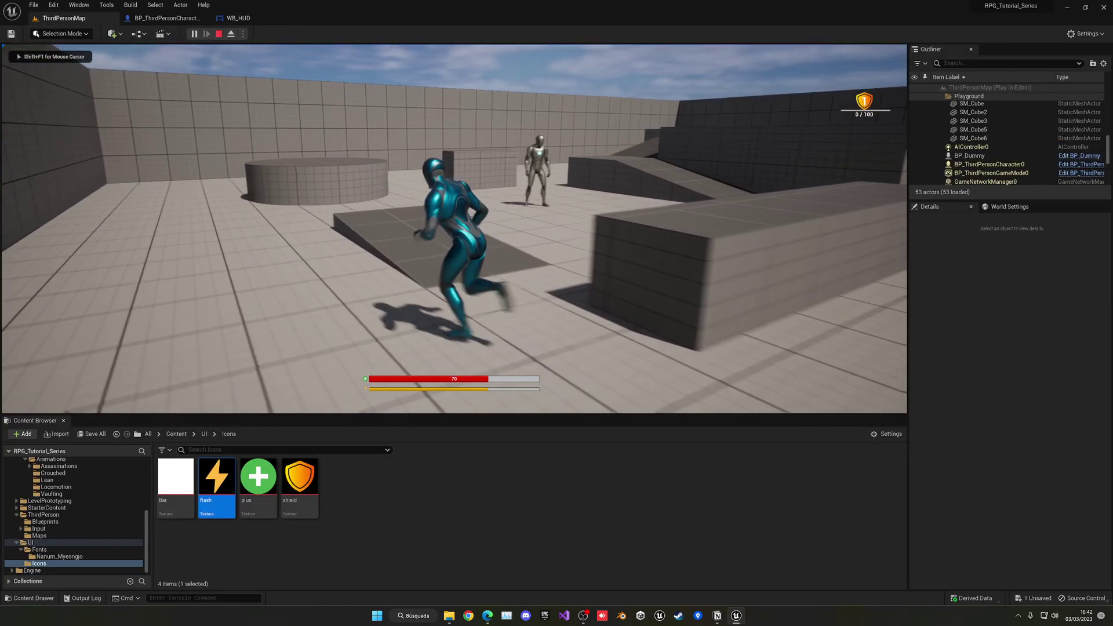
pyautogui.press('w')
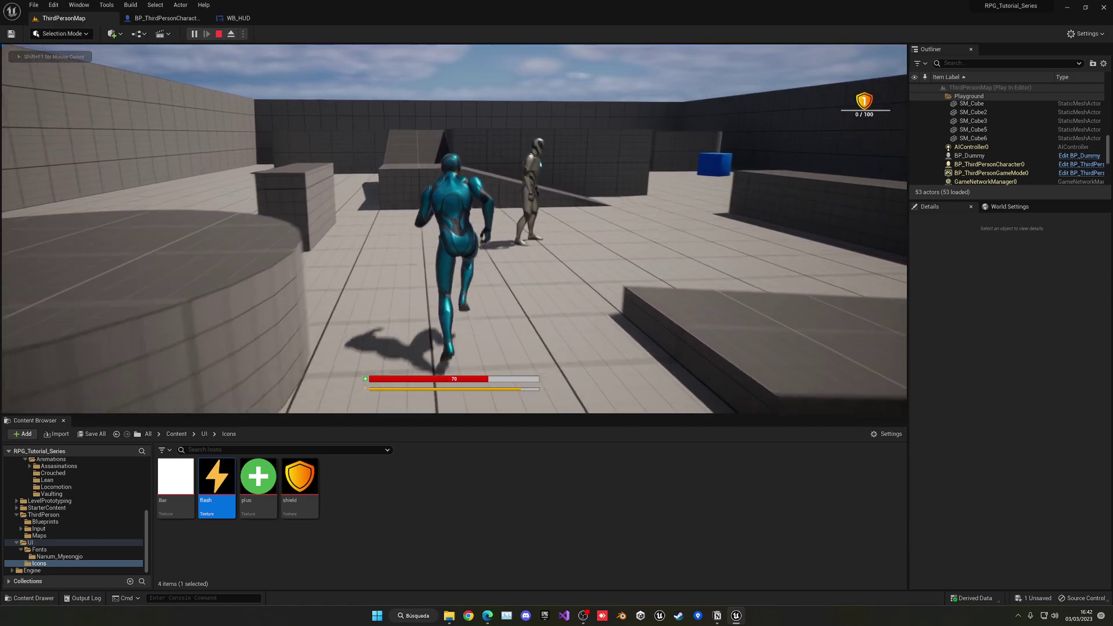
pyautogui.press('w')
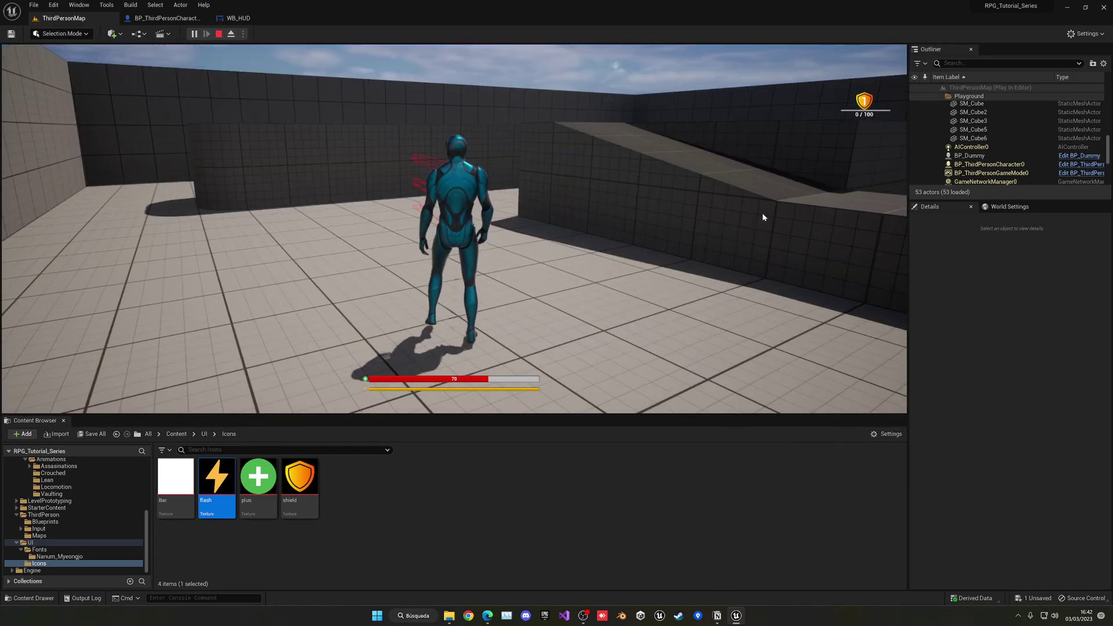
pyautogui.press('Escape')
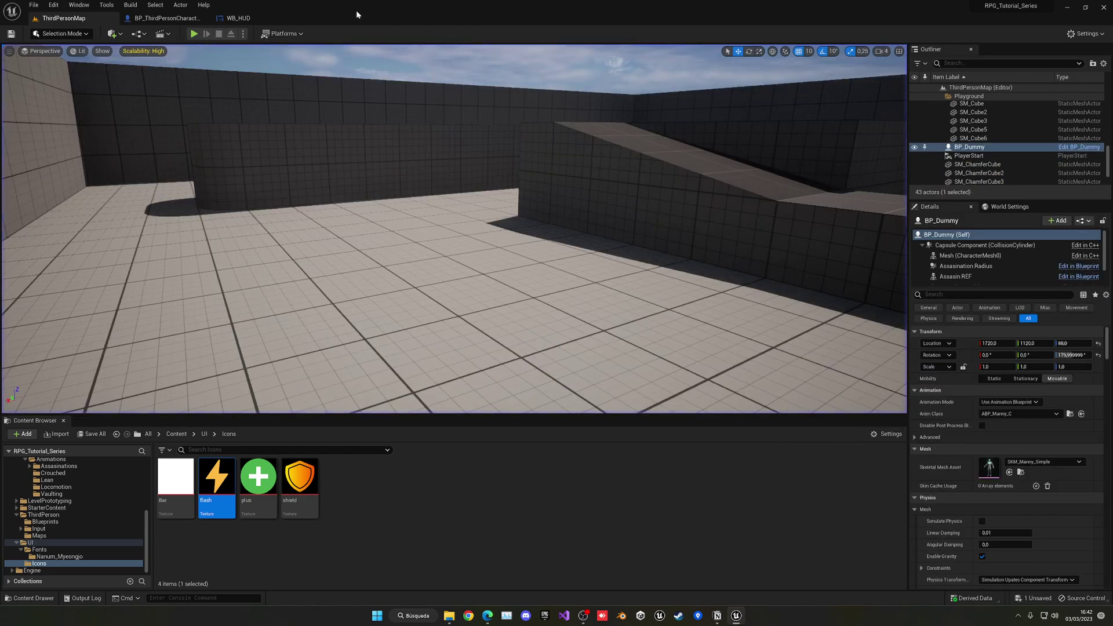
# Step: Set the Stamina Icon's size in WB_HUD to 20 by 20
pyautogui.click(263, 19)
pyautogui.click(324, 297)
pyautogui.scroll(8, 325, 298)
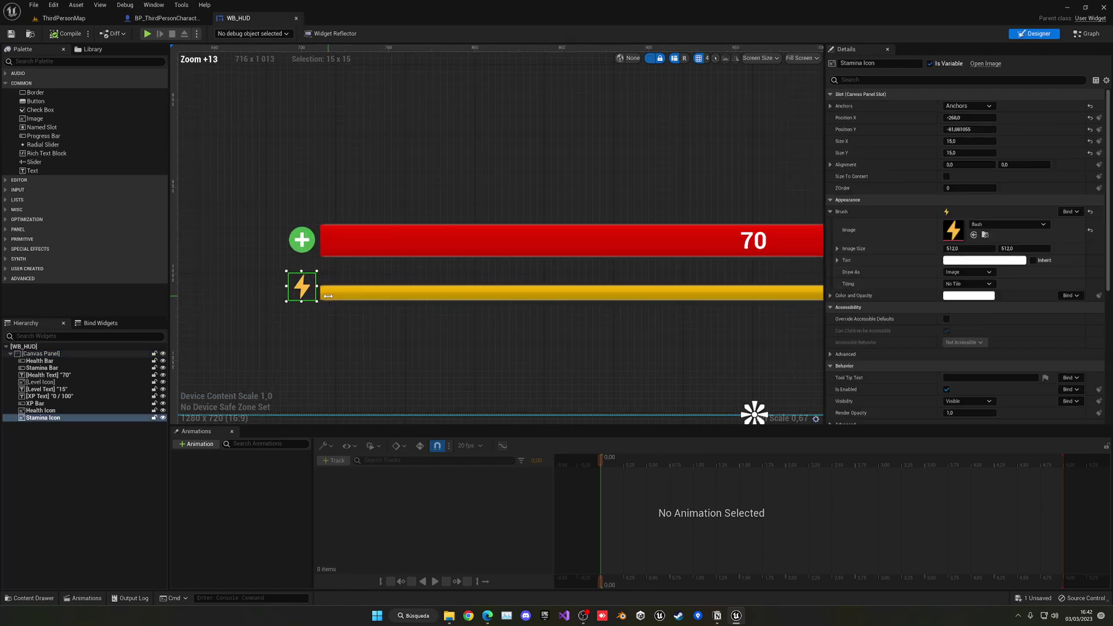
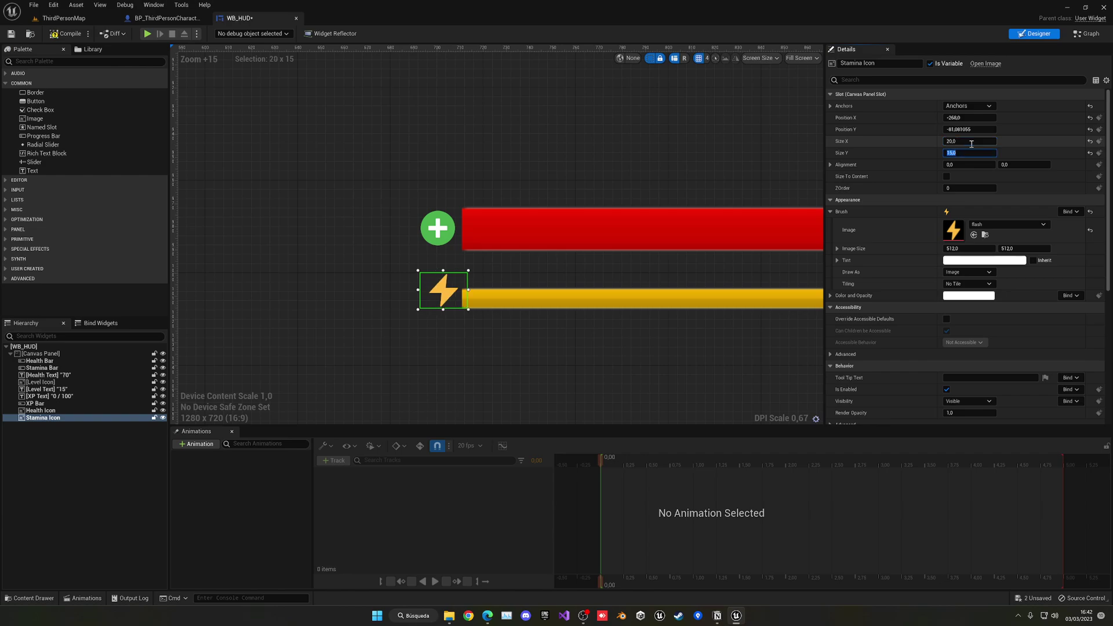
# Step: Set the Health Icon's size to 20 by 20 and centre it beside the health bar at about X -273, Y -110
pyautogui.click(437, 228)
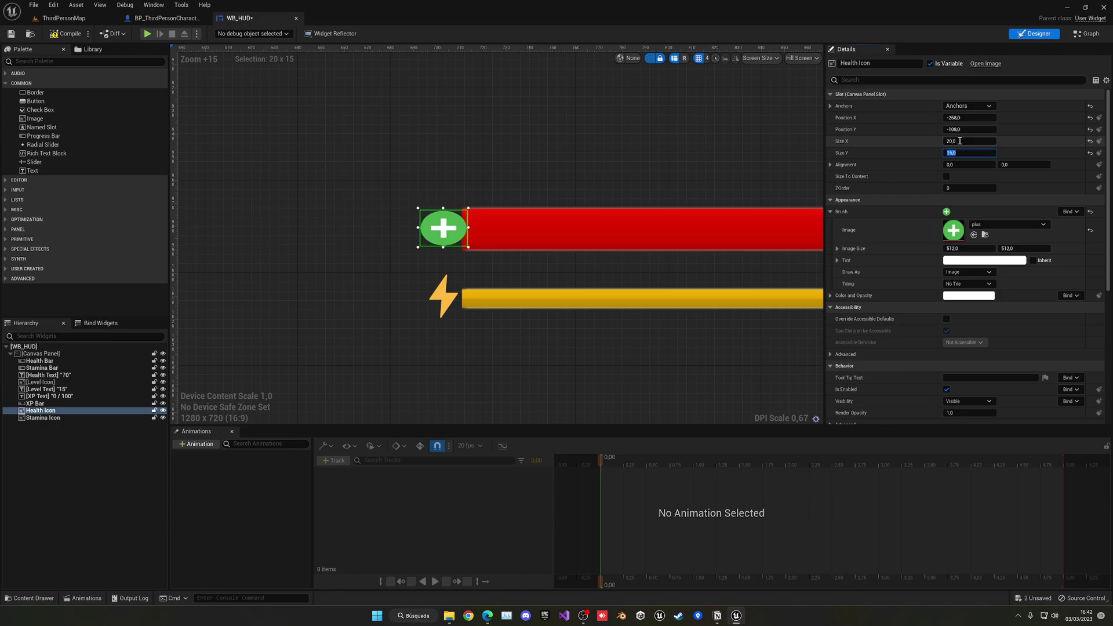
pyautogui.moveTo(454, 247); pyautogui.dragTo(444, 238)
pyautogui.press('Down')
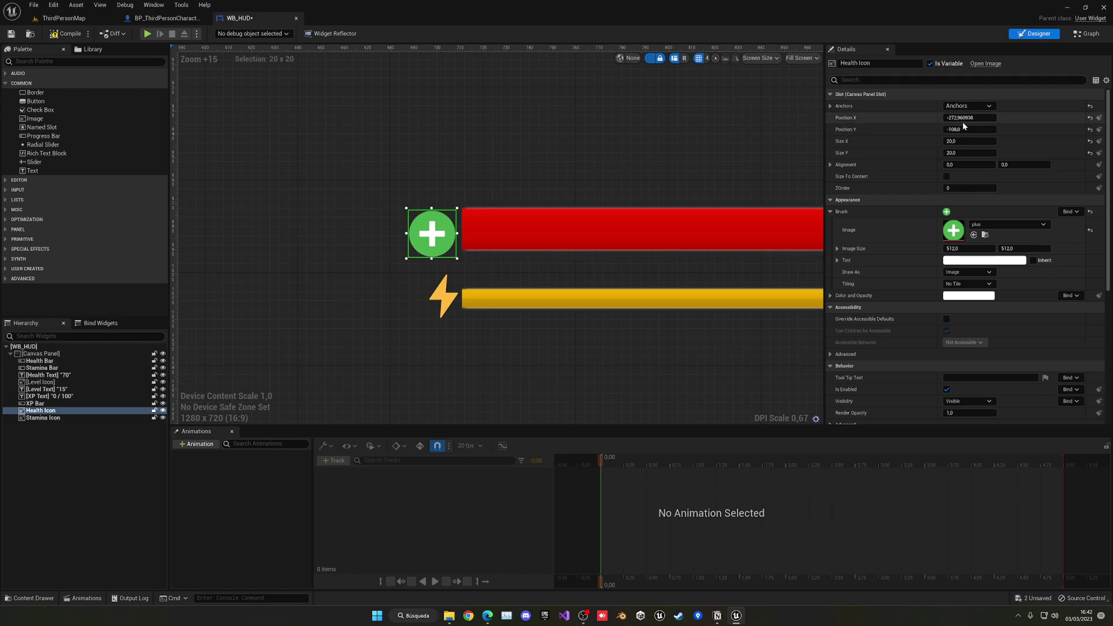
pyautogui.moveTo(963, 127); pyautogui.dragTo(970, 127)
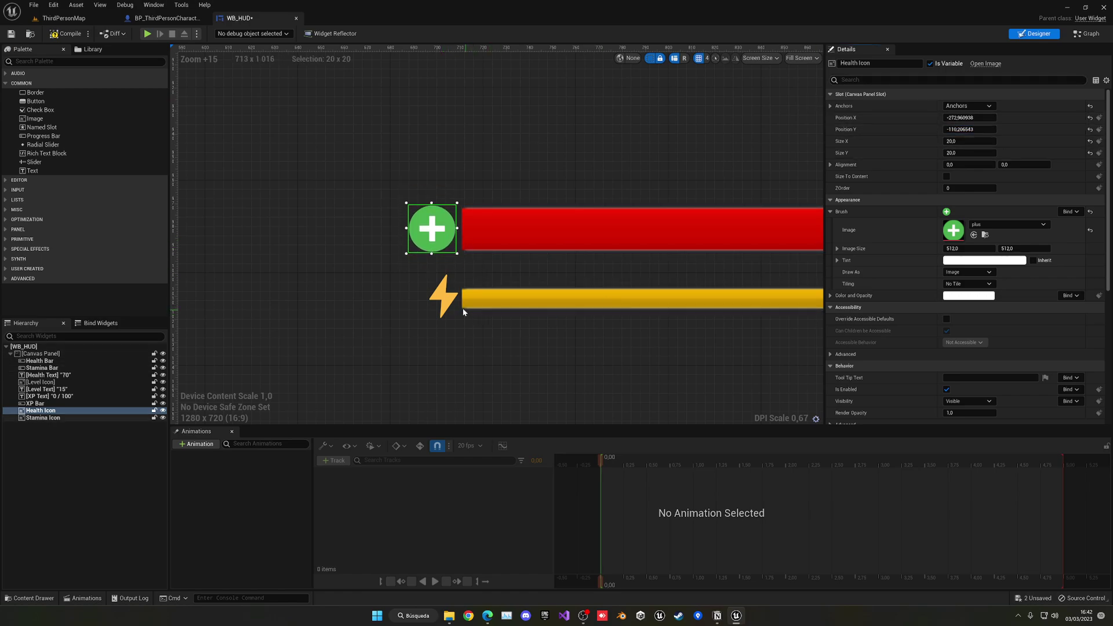
# Step: Shift the Stamina Icon to sit below the Health Icon with a small gap before the stamina bar, and save the widget
pyautogui.click(443, 295)
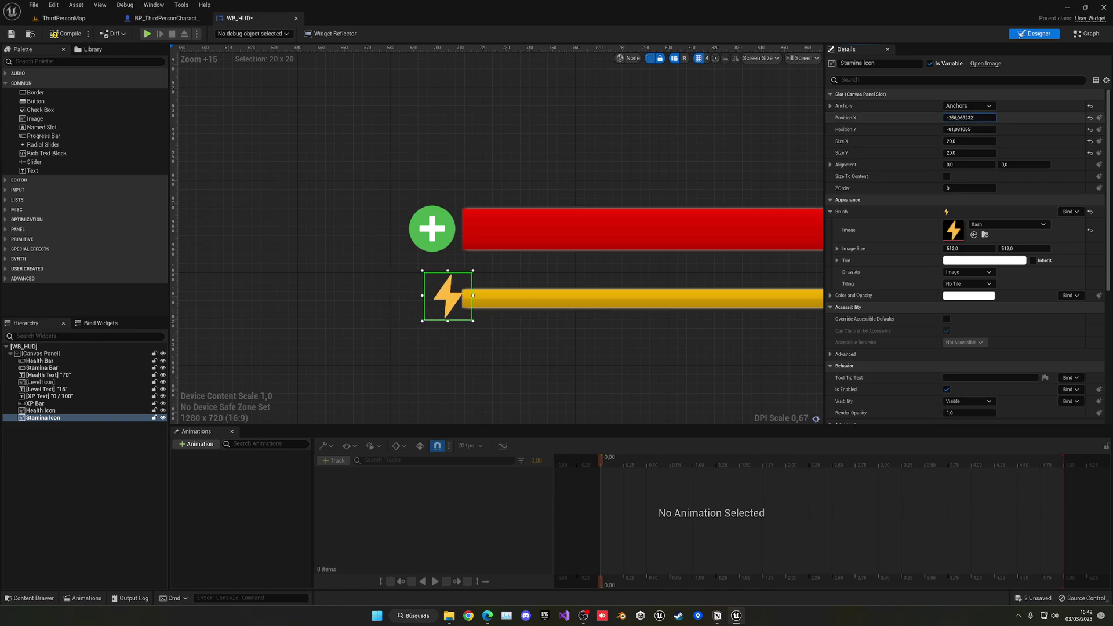
pyautogui.click(691, 322)
pyautogui.scroll(-5, 593, 319)
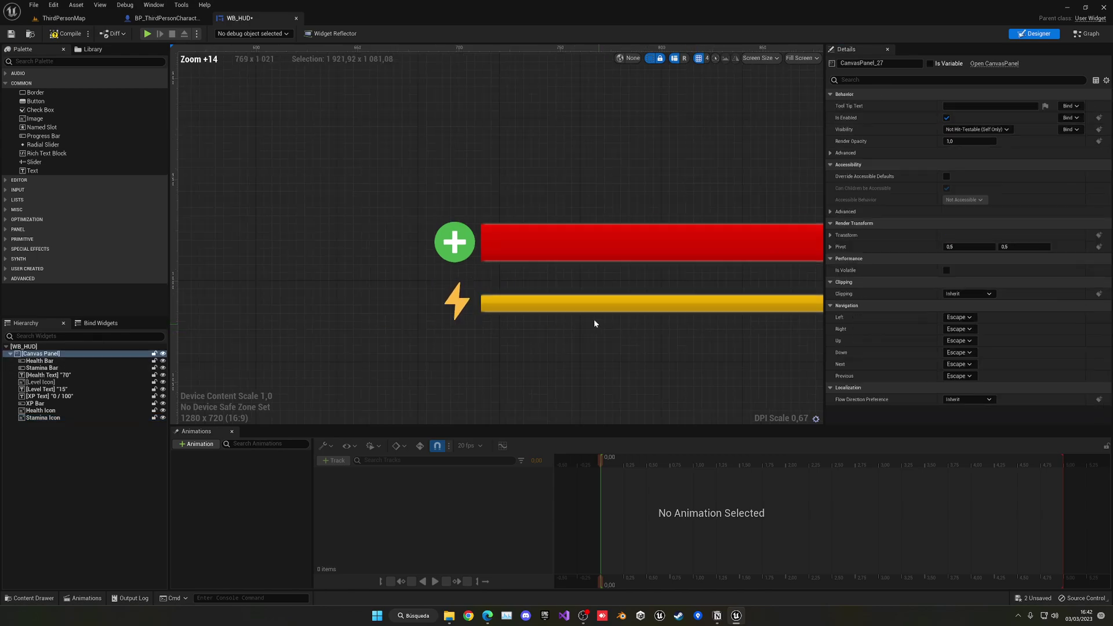
pyautogui.moveTo(586, 310); pyautogui.dragTo(325, 208, button='right')
pyautogui.scroll(-5, 361, 222)
pyautogui.moveTo(406, 187); pyautogui.dragTo(352, 379, button='right')
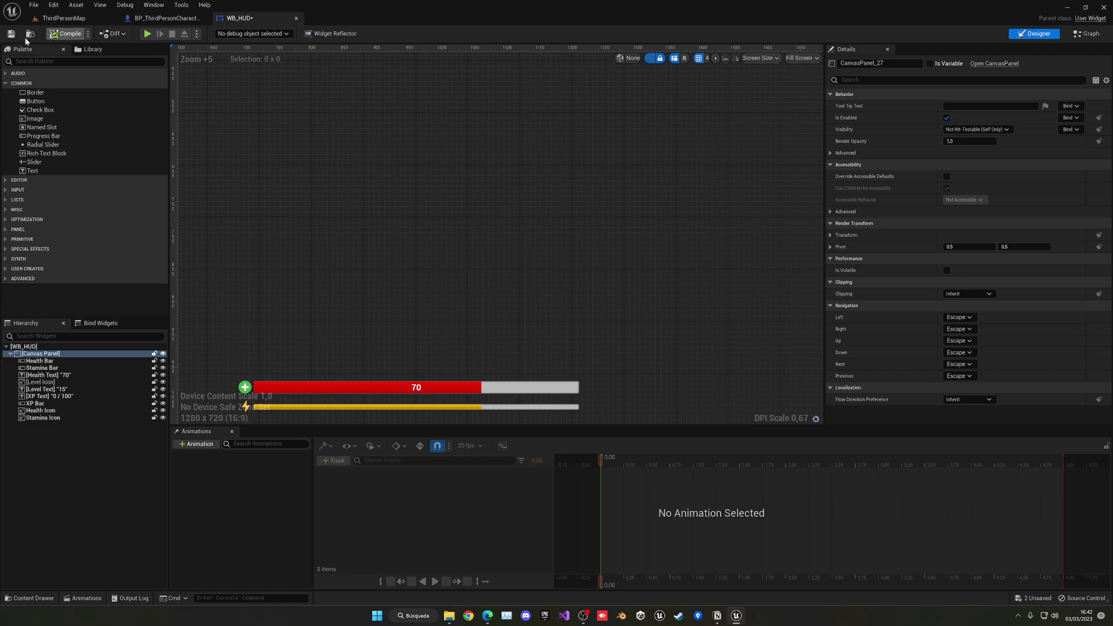
pyautogui.moveTo(335, 236); pyautogui.dragTo(352, 69, button='right')
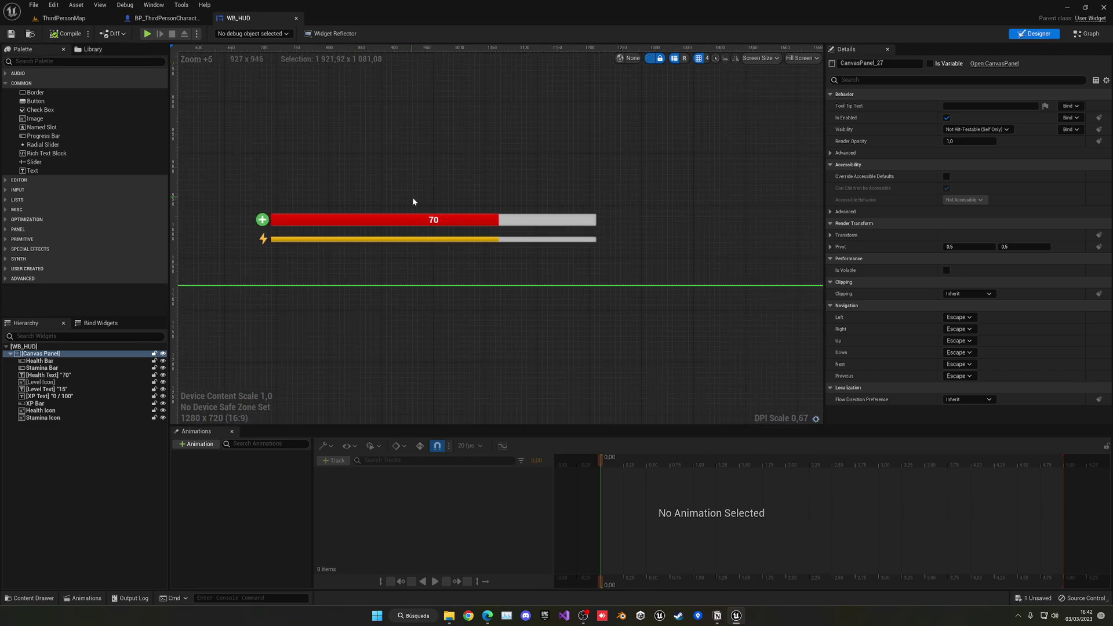
# Step: Set the Health Bar's background image to the Bar texture
pyautogui.click(502, 219)
pyautogui.scroll(4, 481, 211)
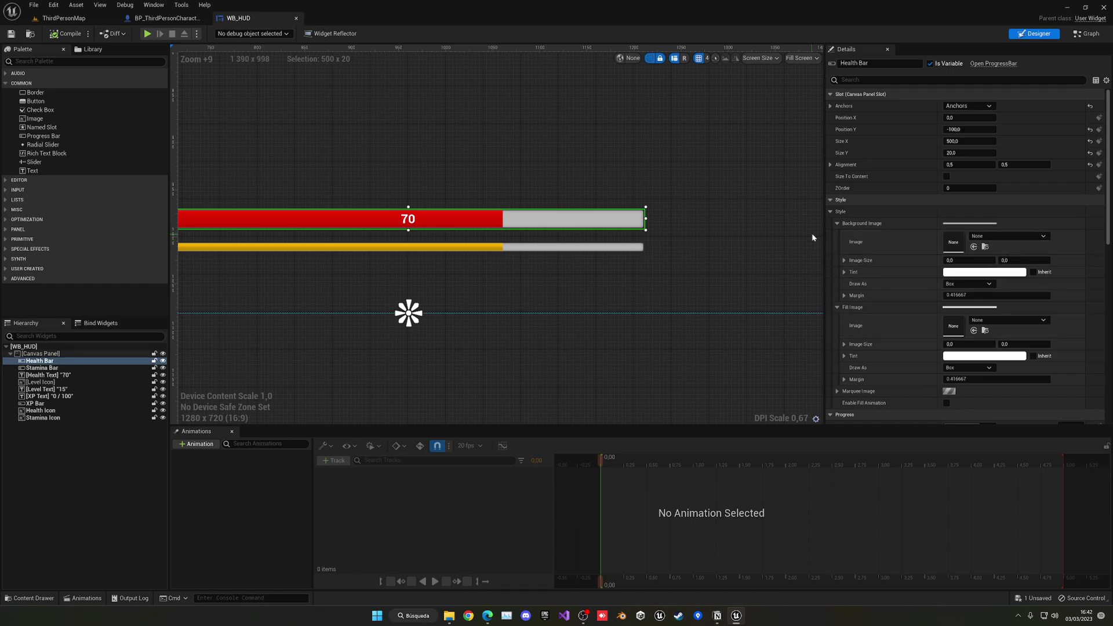
pyautogui.click(837, 223)
pyautogui.click(837, 235)
pyautogui.click(831, 211)
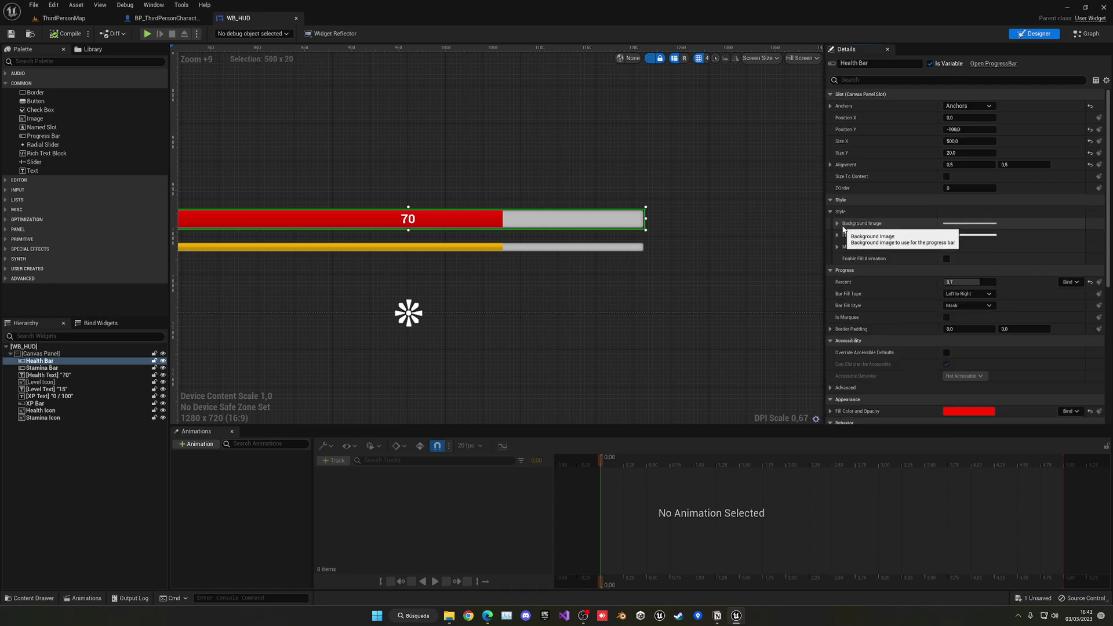
pyautogui.click(831, 212)
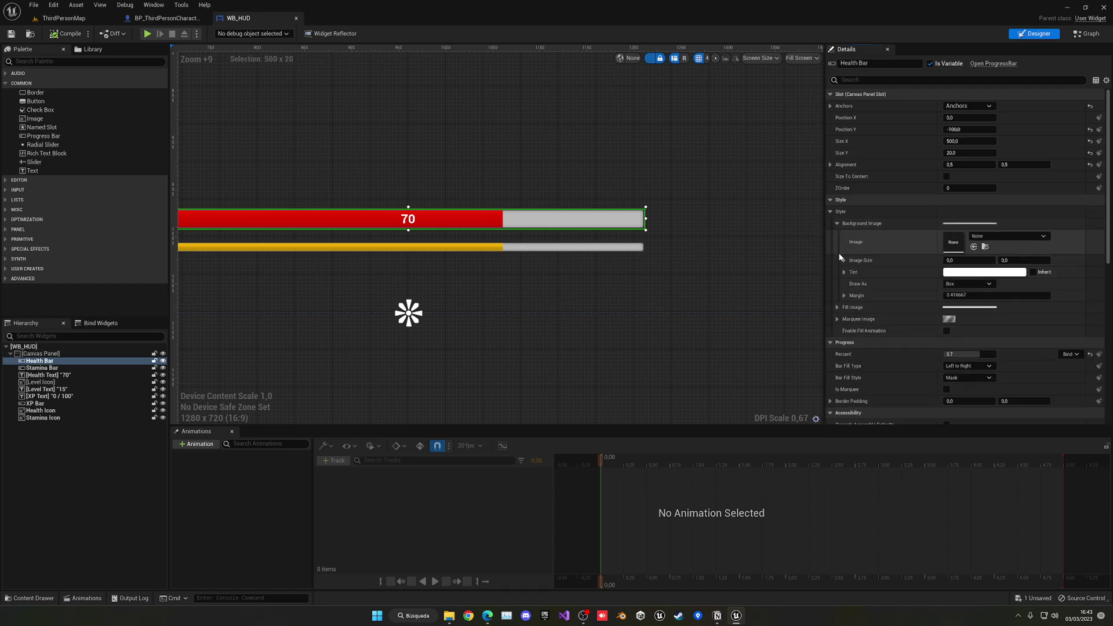
pyautogui.click(987, 237)
pyautogui.write('bar')
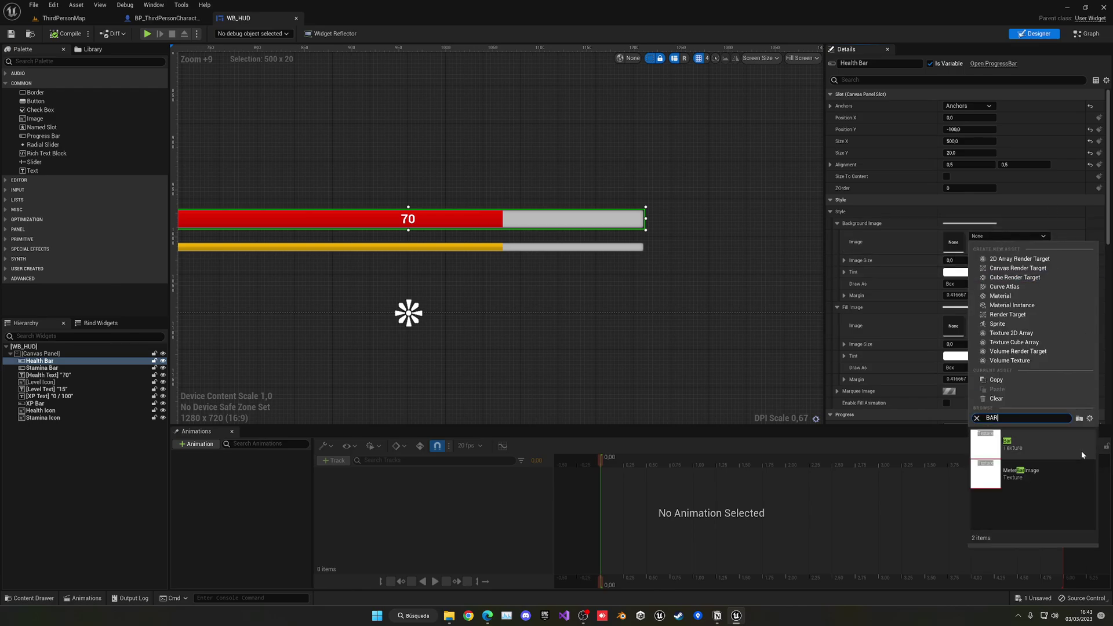
pyautogui.click(1059, 442)
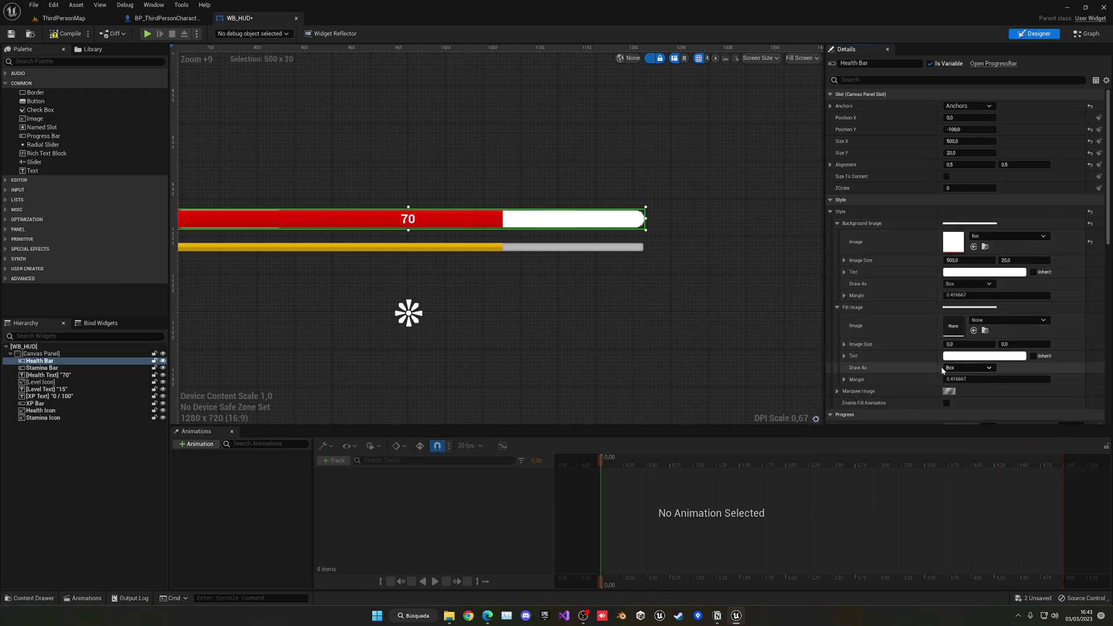
# Step: Set the Health Bar's fill image to the Bar texture
pyautogui.scroll(-2, 896, 381)
pyautogui.click(979, 292)
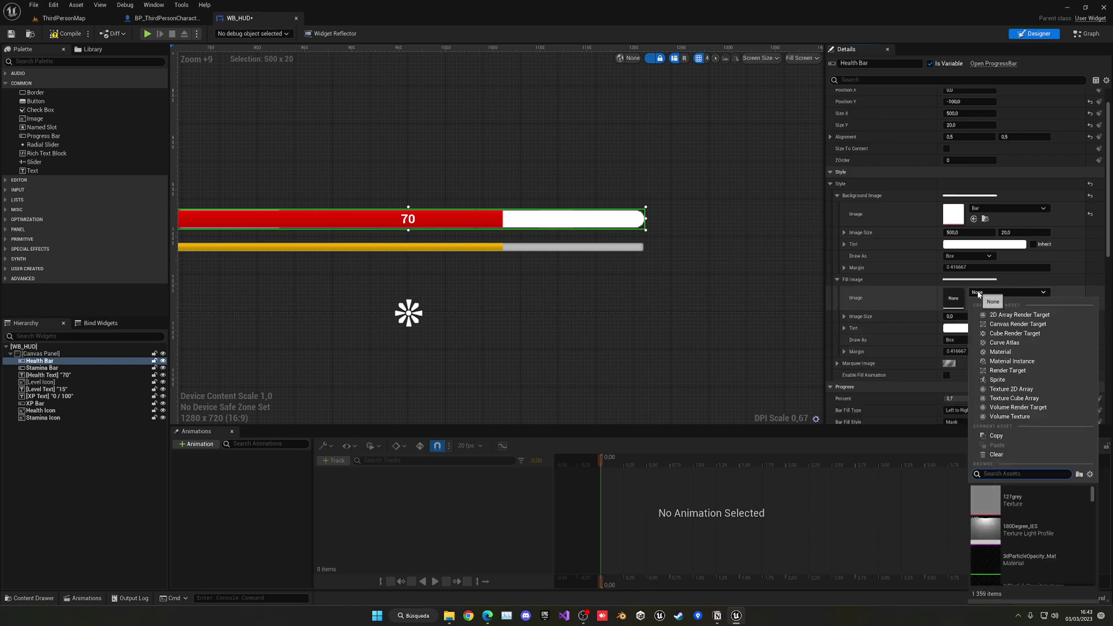
pyautogui.write('bar')
pyautogui.click(1020, 501)
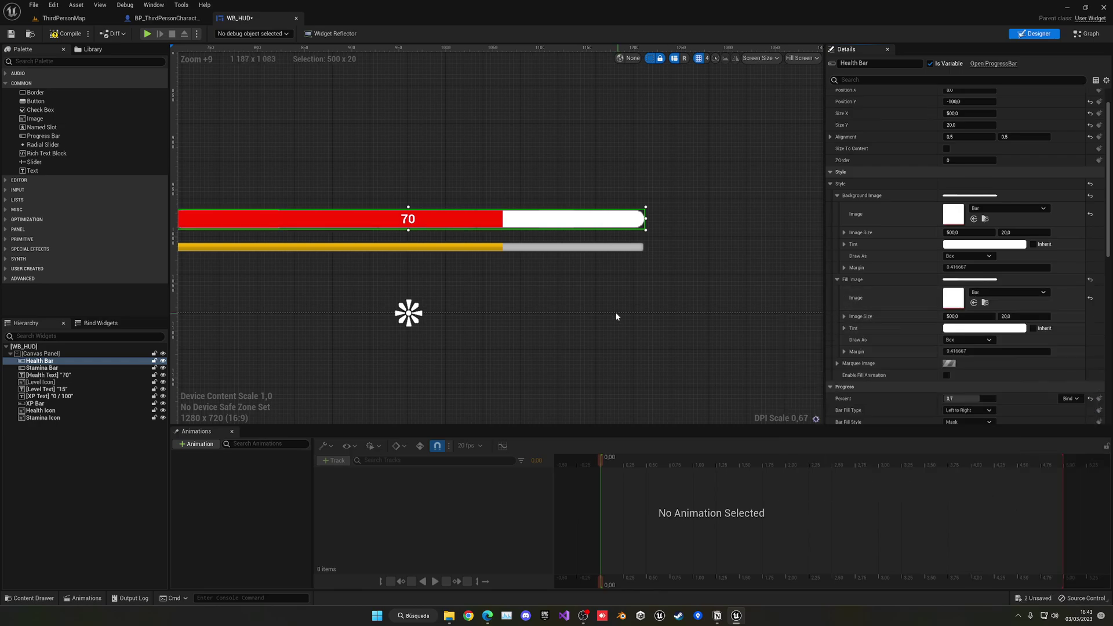
pyautogui.scroll(-3, 612, 313)
pyautogui.click(609, 311)
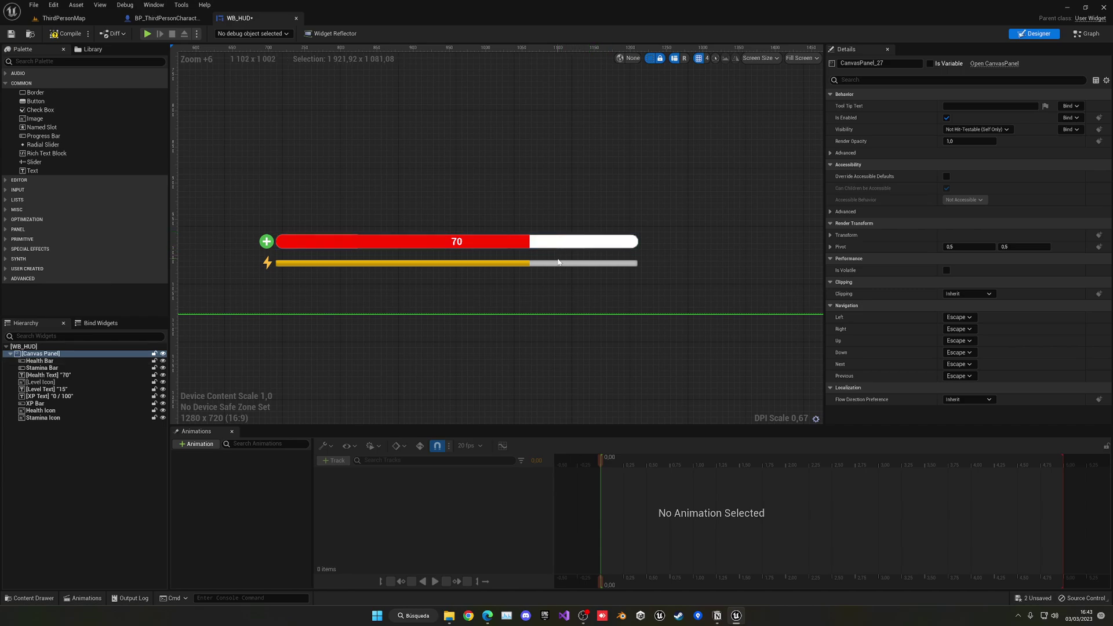
# Step: Set both the background image and the fill image of the Stamina Bar to the Bar texture
pyautogui.click(554, 265)
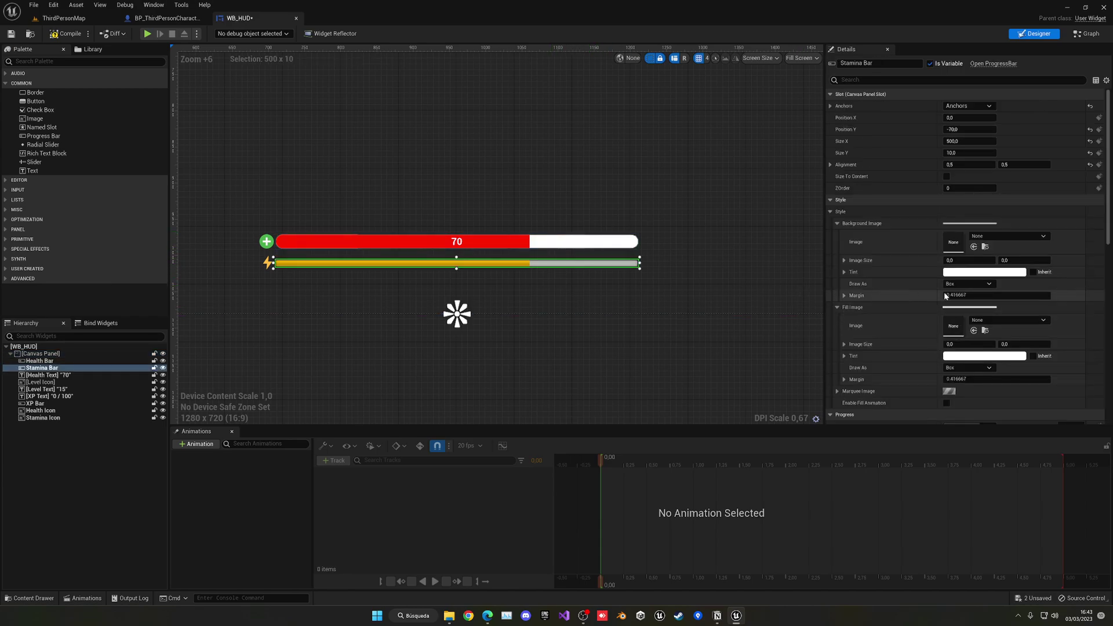
pyautogui.click(989, 237)
pyautogui.write('BAR')
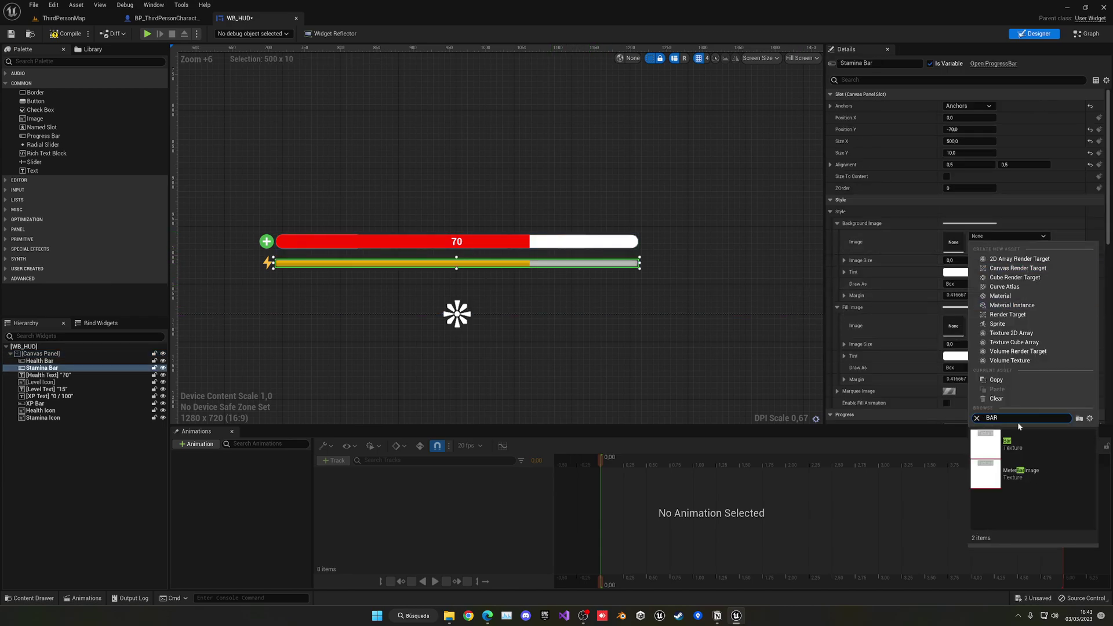
pyautogui.click(1014, 446)
pyautogui.click(985, 320)
pyautogui.write('BAR')
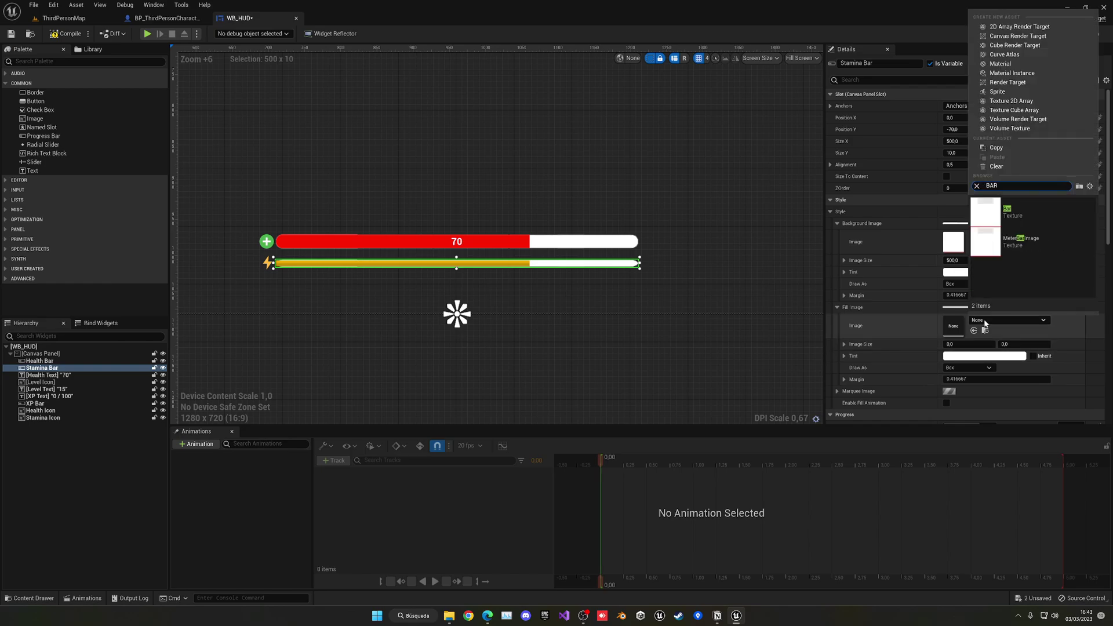
pyautogui.click(1014, 216)
# Step: Set the XP Bar's background image to the Bar texture
pyautogui.scroll(-5, 626, 230)
pyautogui.moveTo(660, 157); pyautogui.dragTo(531, 373, button='right')
pyautogui.scroll(8, 603, 217)
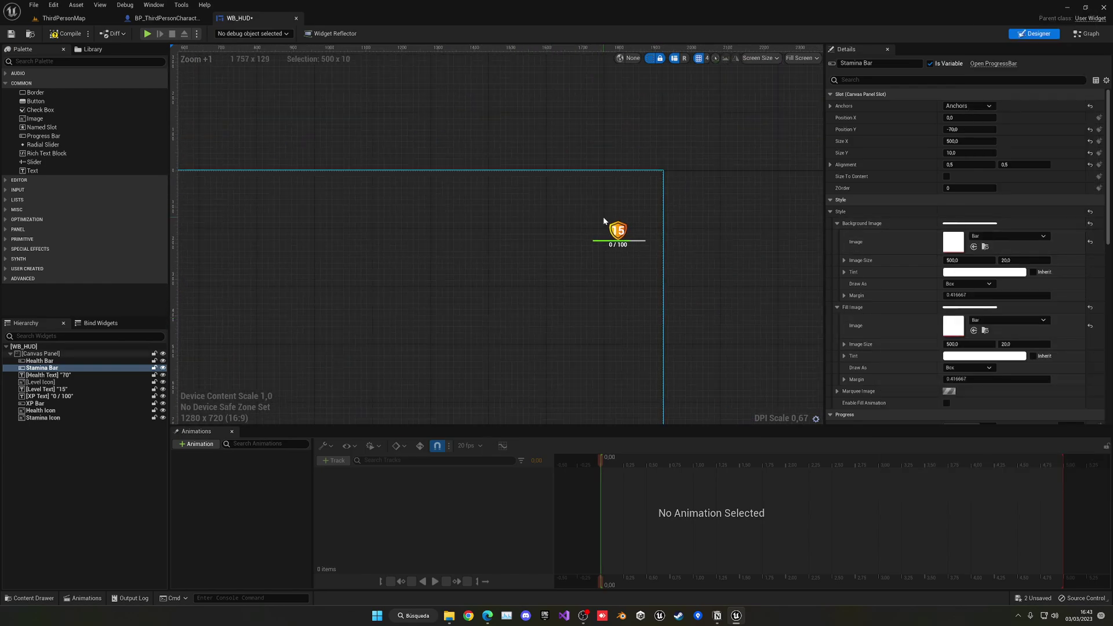
pyautogui.click(614, 241)
pyautogui.scroll(4, 615, 249)
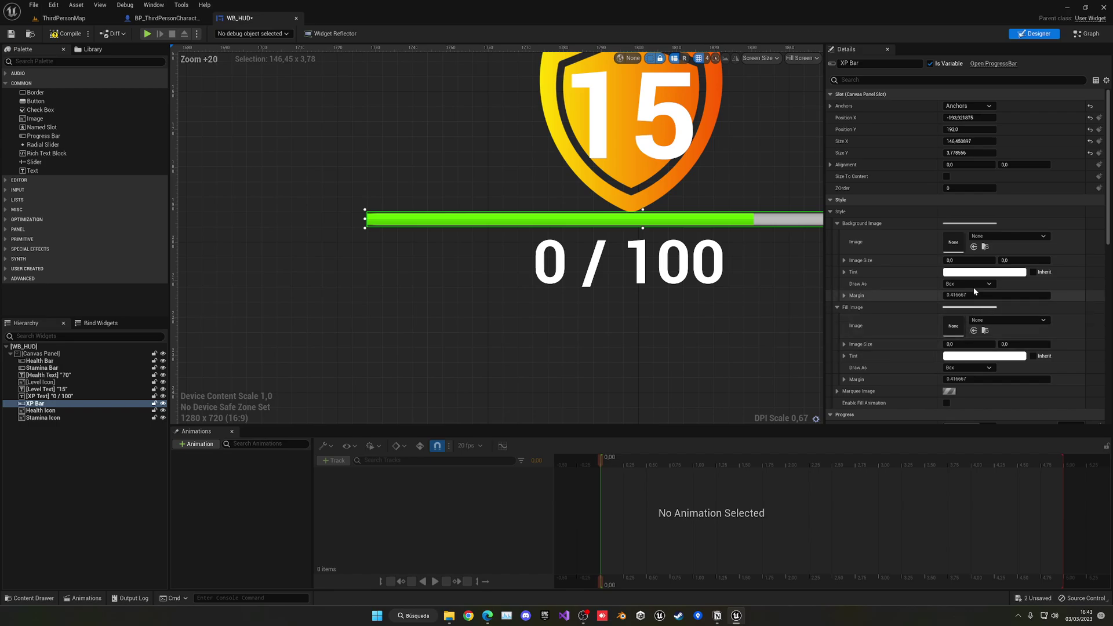
pyautogui.click(975, 272)
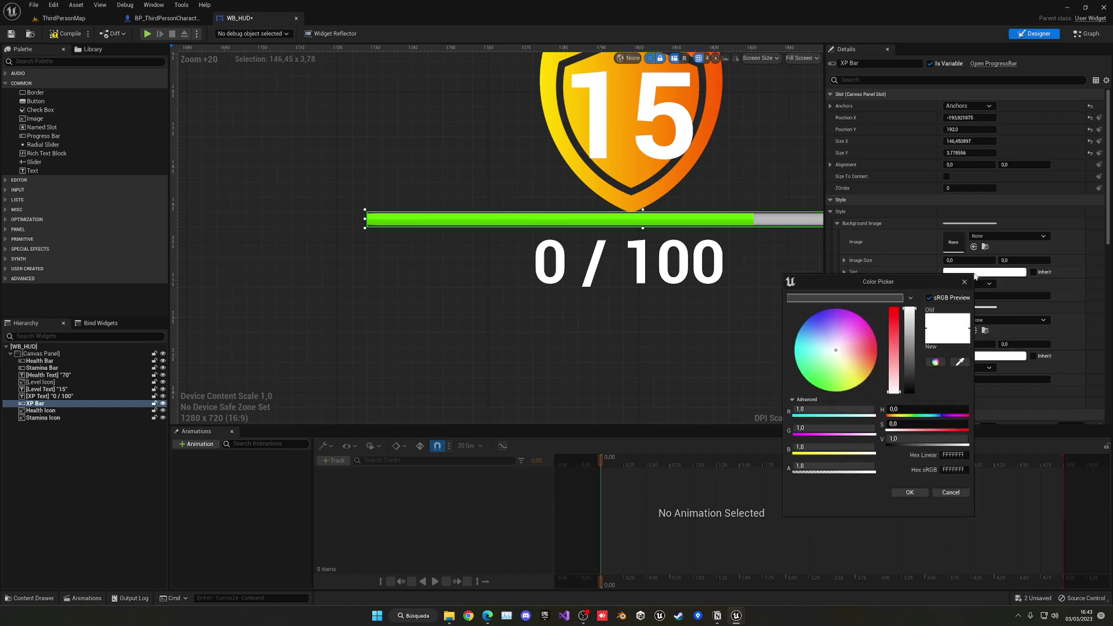
pyautogui.click(1008, 236)
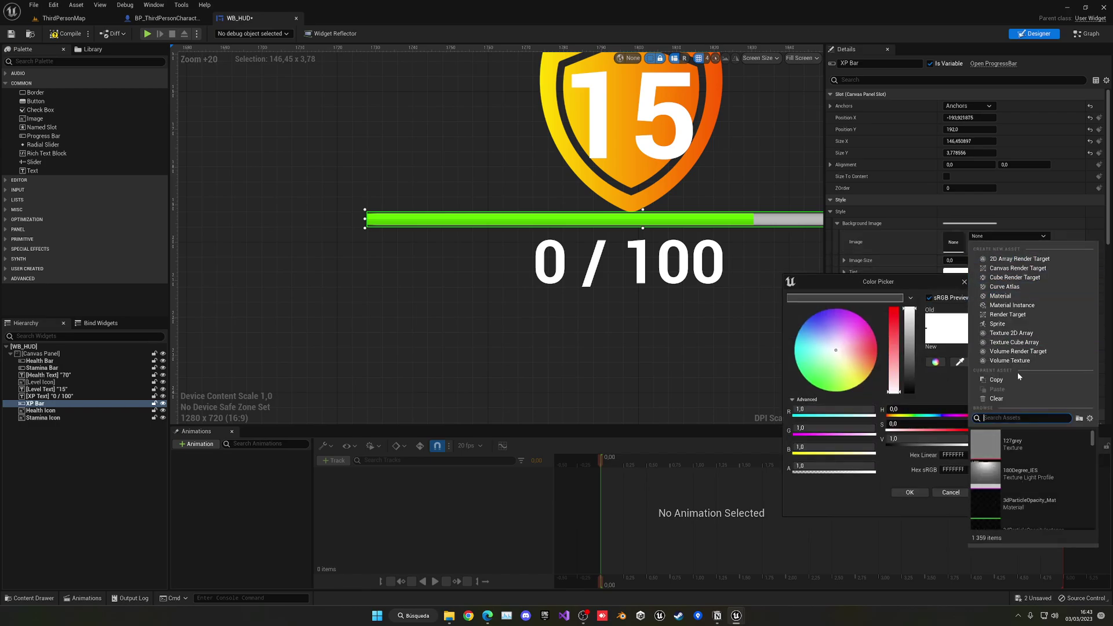
pyautogui.write('BAR')
pyautogui.click(1021, 444)
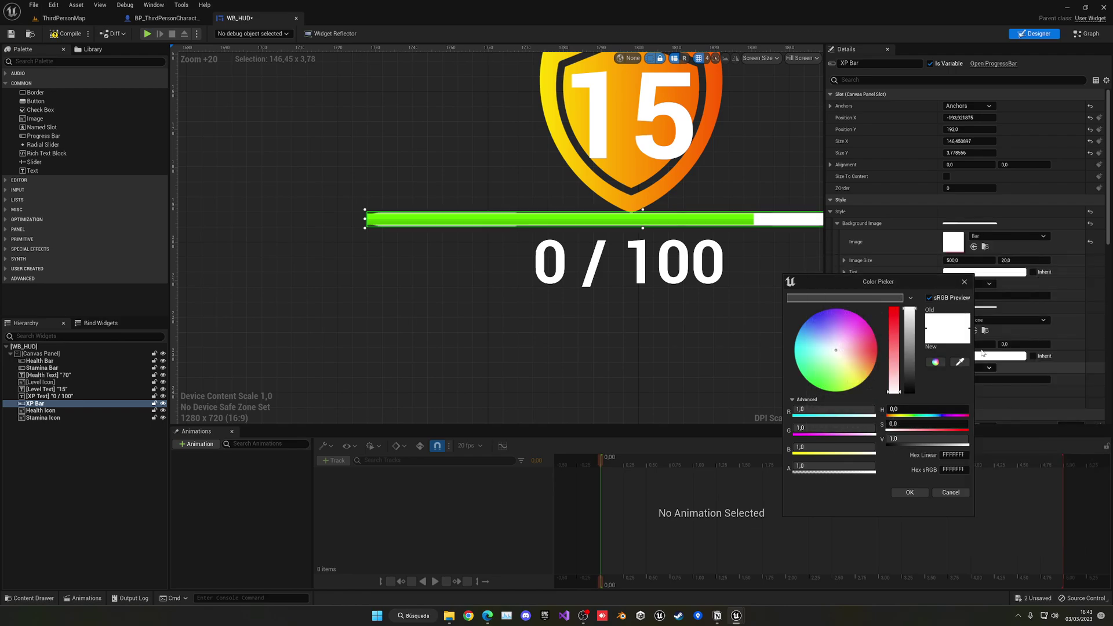
# Step: Set the XP Bar's fill image to the Bar texture and save the widget
pyautogui.click(964, 281)
pyautogui.click(979, 320)
pyautogui.write('bar')
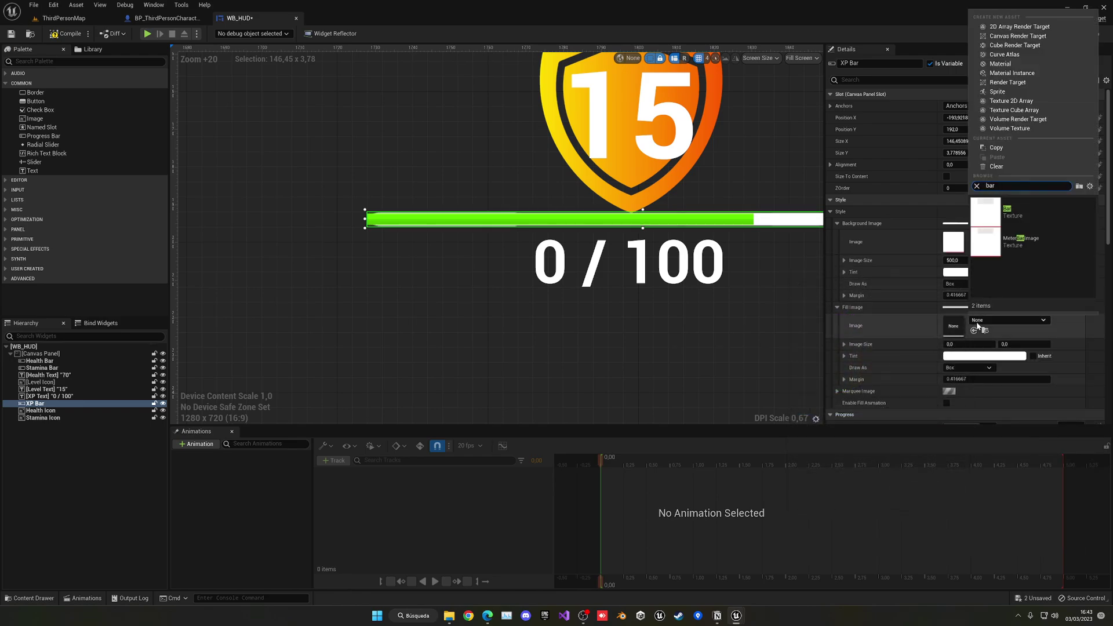
pyautogui.click(1039, 212)
pyautogui.scroll(-3, 778, 323)
pyautogui.click(764, 325)
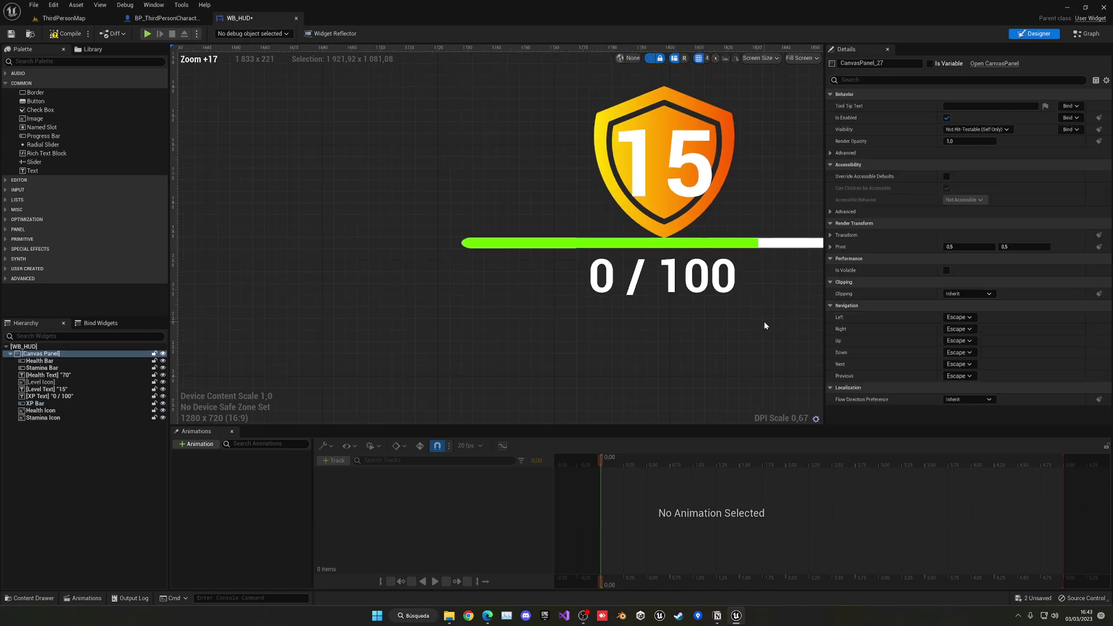
pyautogui.click(12, 35)
# Step: Play-test ThirdPersonMap, running and jumping with the character to check the rounded HUD bars
pyautogui.click(67, 21)
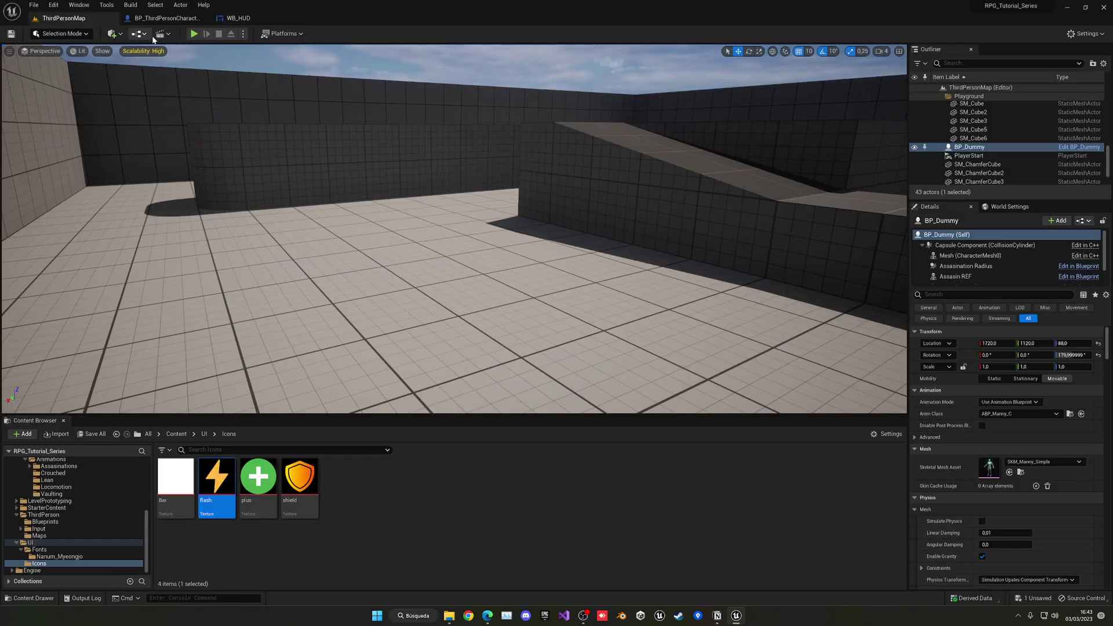
pyautogui.click(195, 35)
pyautogui.press('w')
pyautogui.press('a')
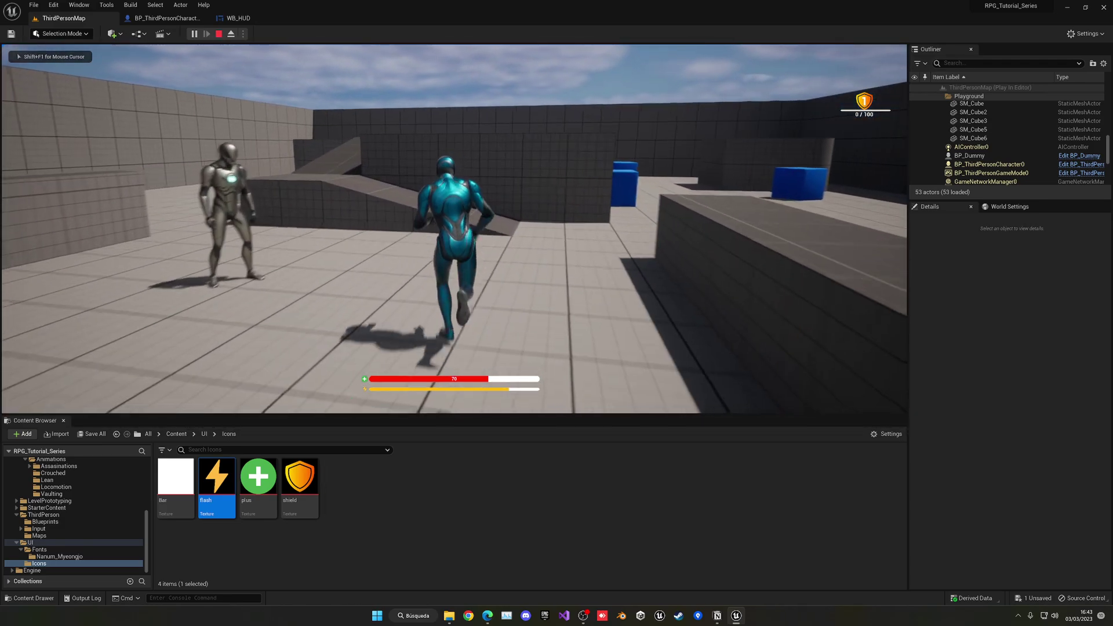
pyautogui.press('space')
# Step: In WB_HUD, move the Level Icon and Level Text up together to leave a gap above the XP Bar, placing the text at Y 144
pyautogui.click(246, 18)
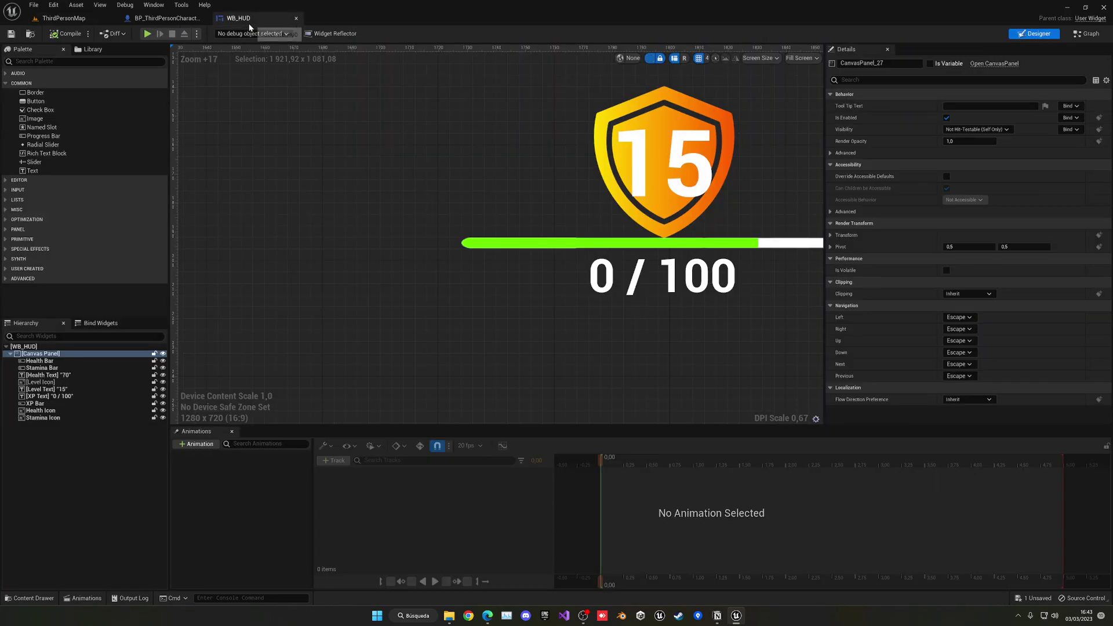
pyautogui.moveTo(629, 206); pyautogui.dragTo(438, 204, button='right')
pyautogui.click(471, 99)
pyautogui.keyDown('ctrl'); pyautogui.click(480, 187); pyautogui.keyUp('ctrl')
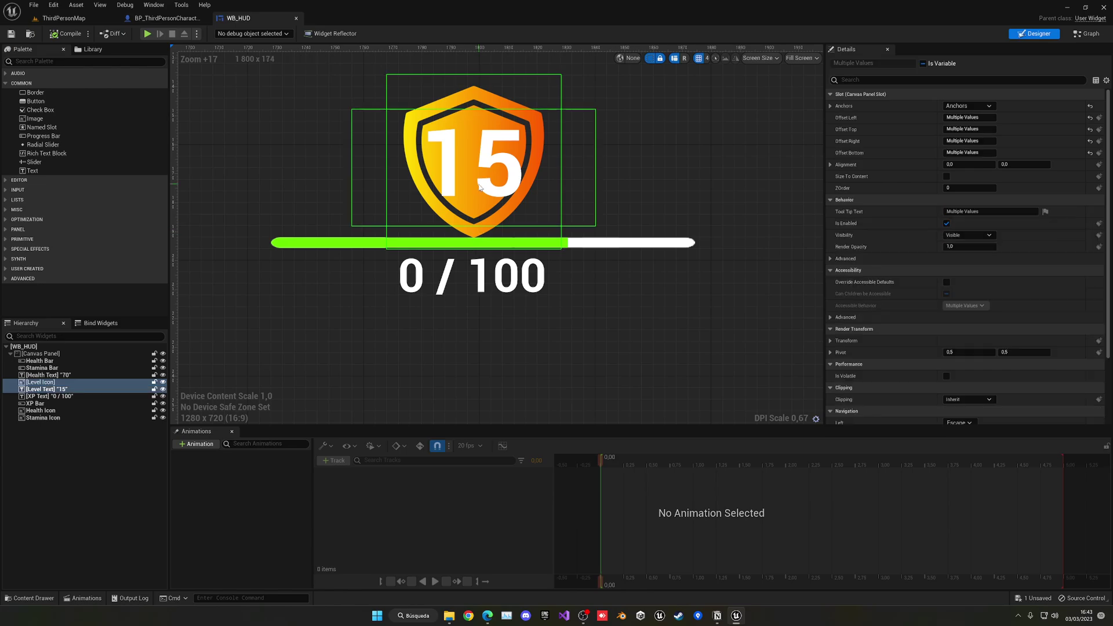
pyautogui.press('Up')
pyautogui.click(676, 183)
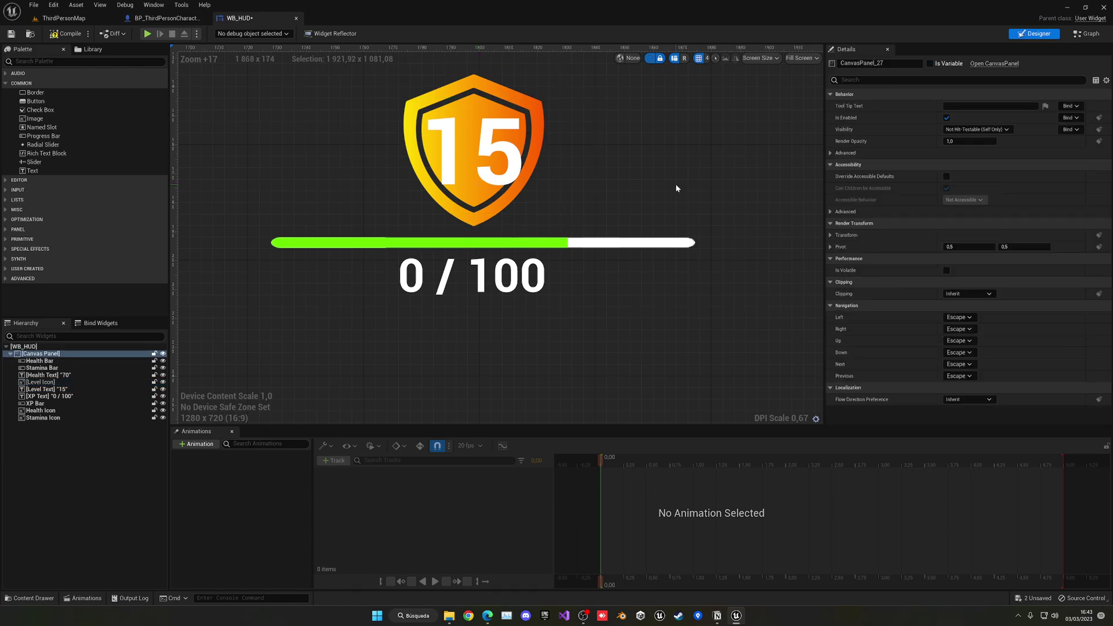
# Step: Set the Level Text's font size to 20 and save the widget
pyautogui.click(557, 168)
pyautogui.click(965, 283)
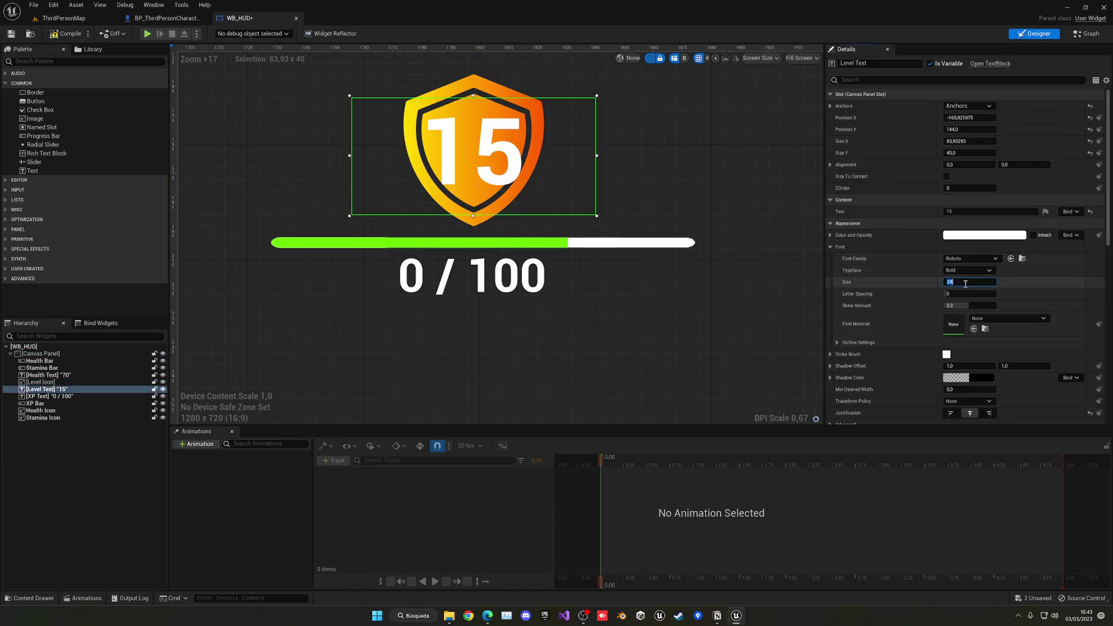
pyautogui.write('20')
pyautogui.press('Return')
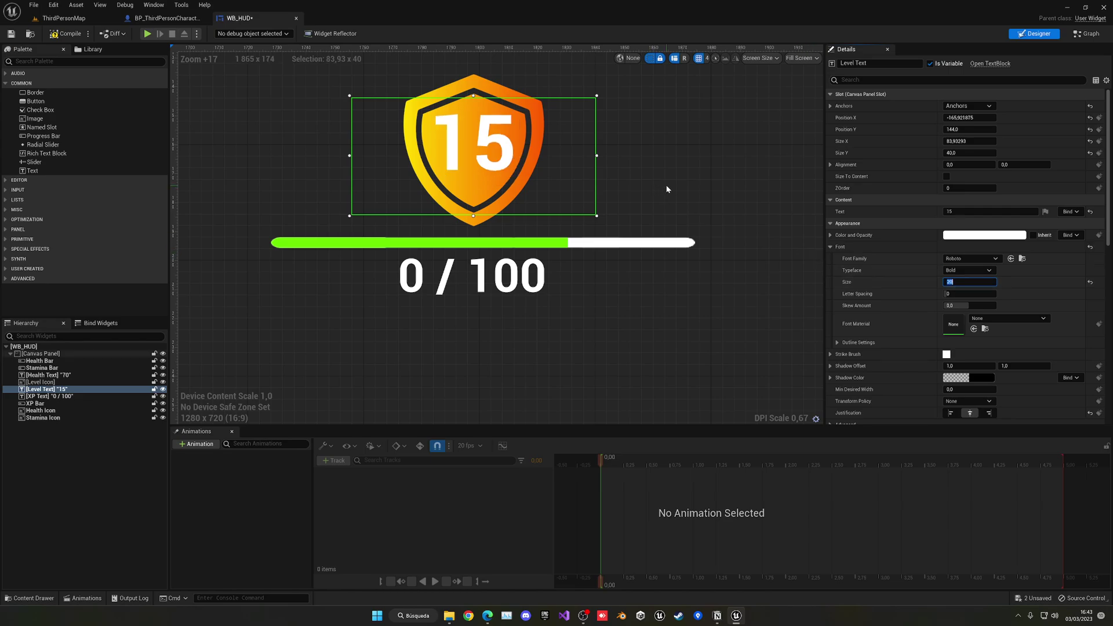
pyautogui.click(773, 197)
pyautogui.scroll(-5, 773, 196)
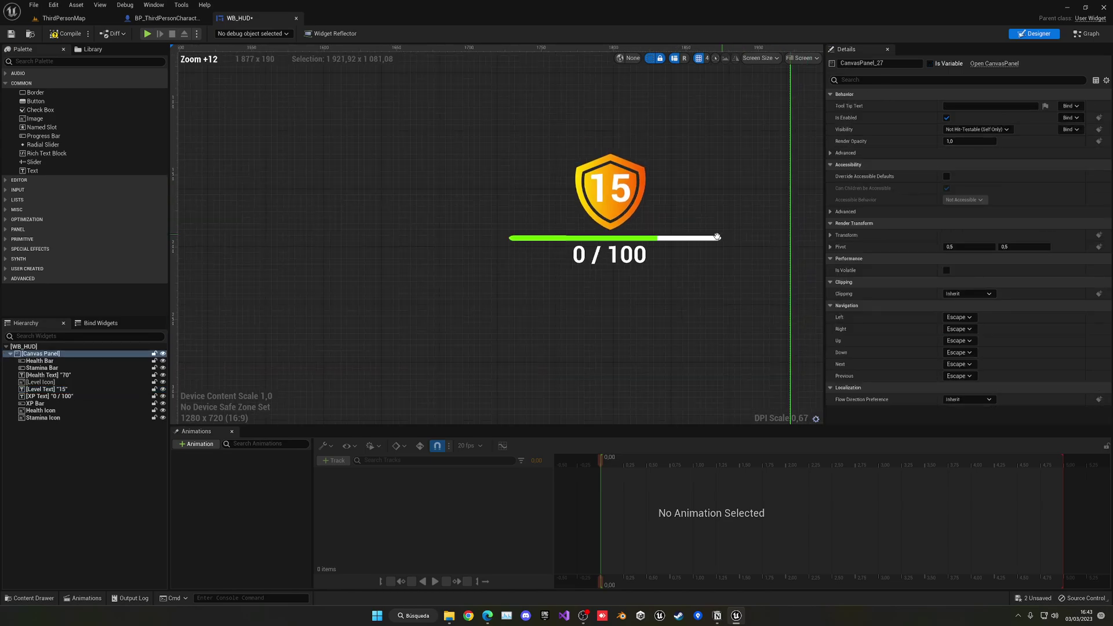
pyautogui.click(11, 34)
# Step: From ThirdPersonMap, browse the project content to UI/Fonts/Nanum_Myeongjo to review the imported font assets
pyautogui.scroll(-11, 503, 297)
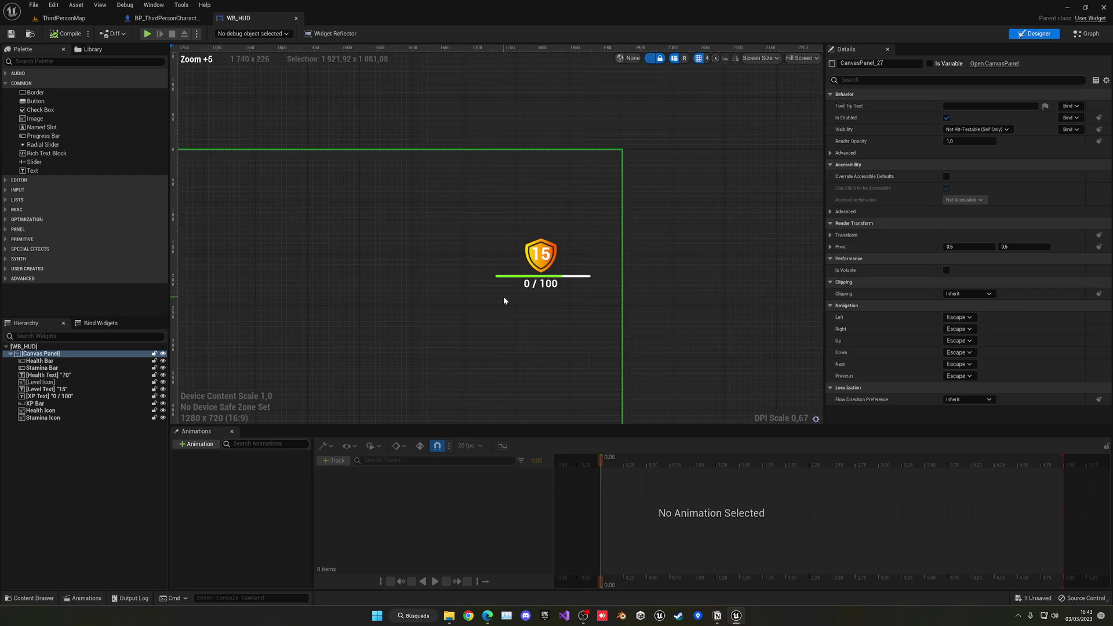
pyautogui.moveTo(596, 200); pyautogui.dragTo(573, 130, button='right')
pyautogui.click(100, 19)
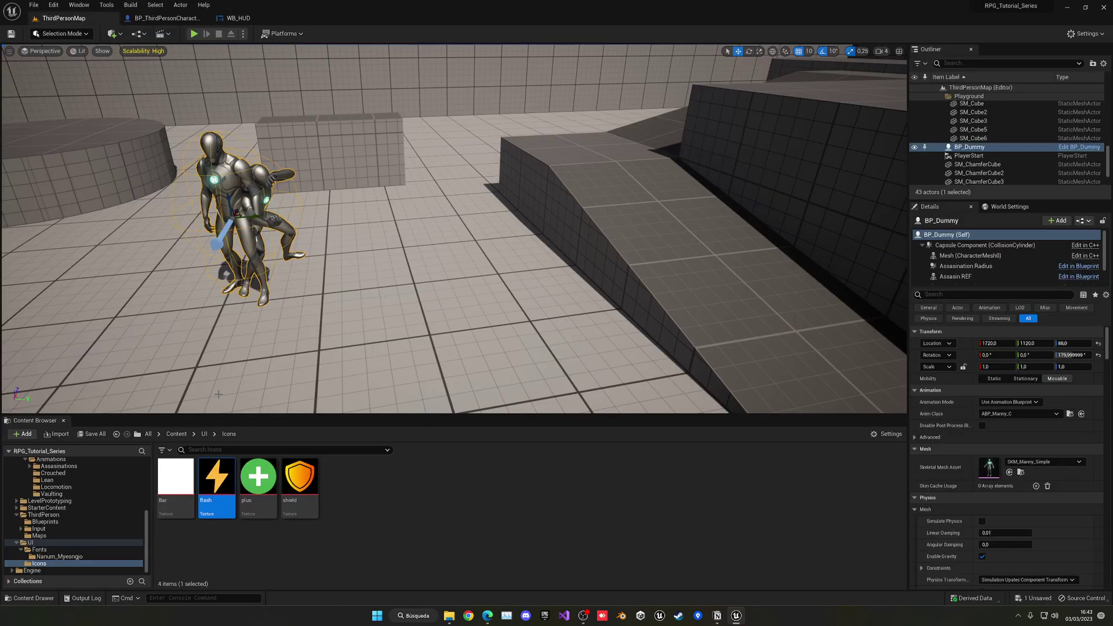
pyautogui.click(205, 434)
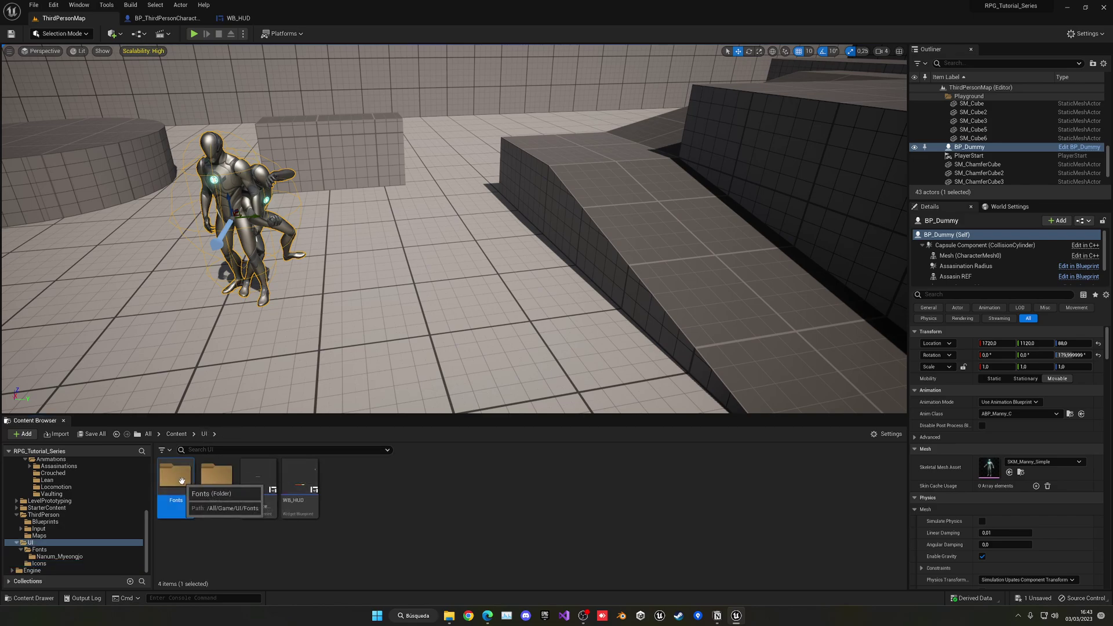
pyautogui.doubleClick(181, 481)
pyautogui.doubleClick(181, 480)
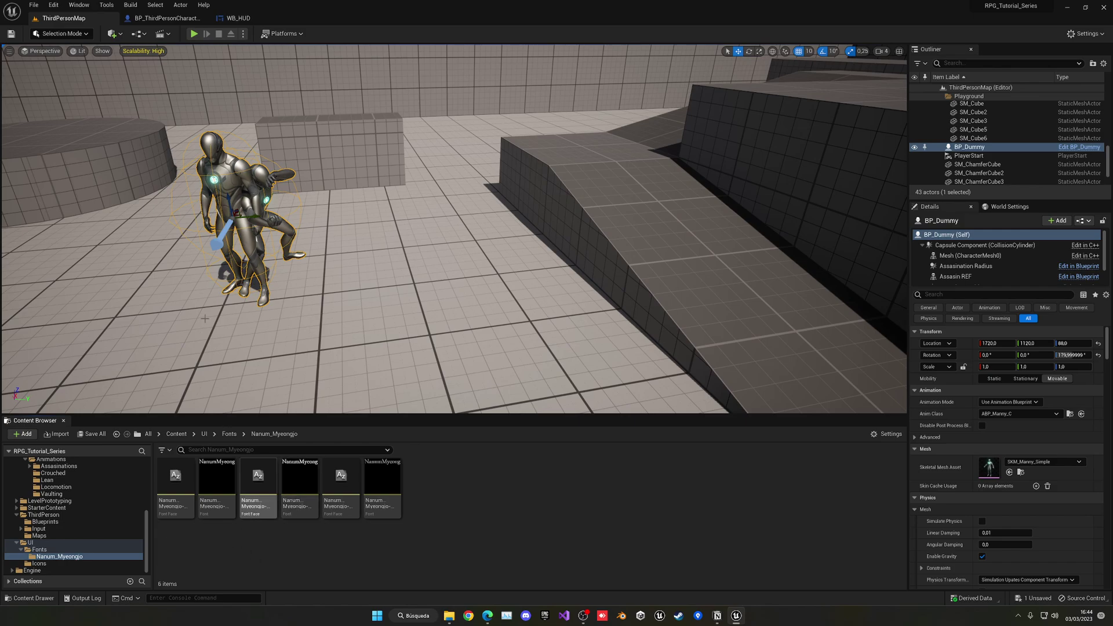
# Step: In WB_HUD, try NanumMyeongjo-Regular_Font on the Health Text, and settle on NanumMyeongjo-Bold_Font as its font family
pyautogui.click(233, 18)
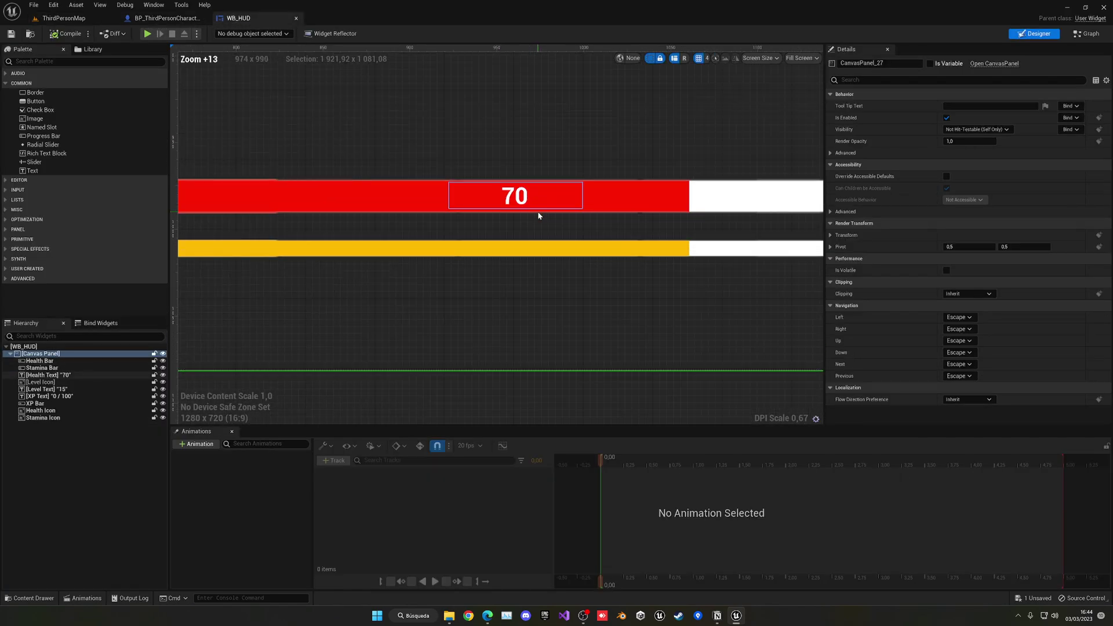
pyautogui.click(526, 207)
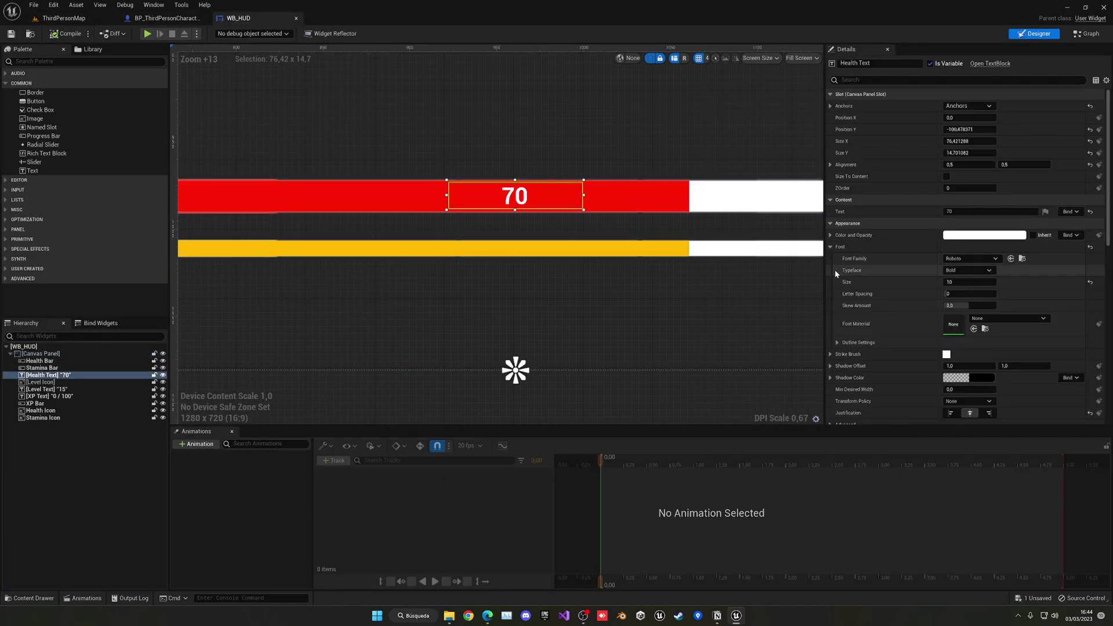
pyautogui.click(830, 246)
pyautogui.click(978, 259)
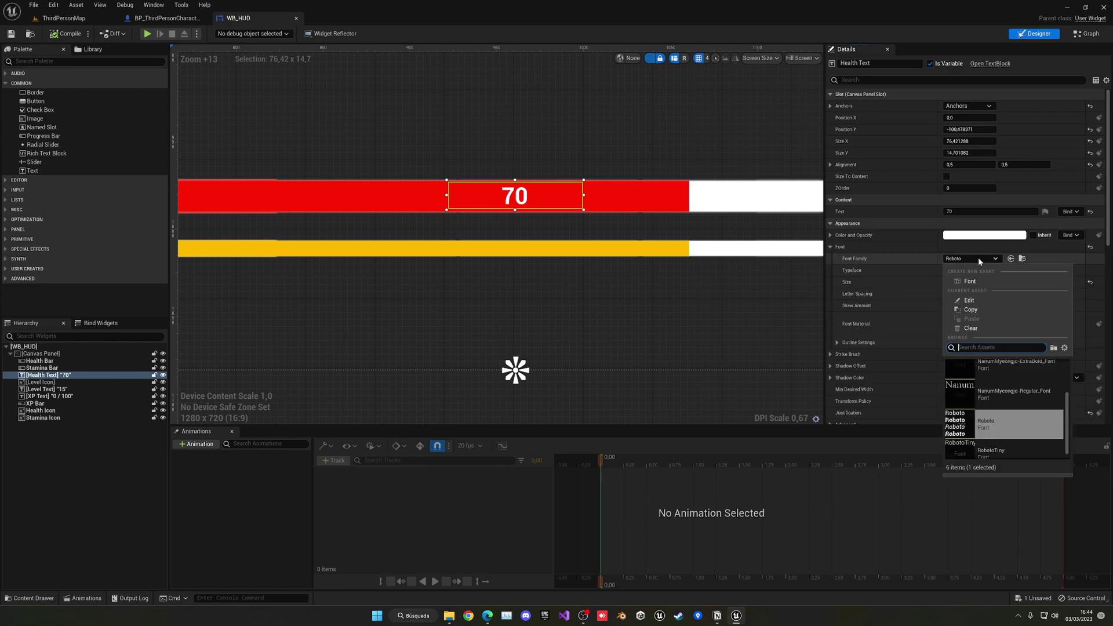
pyautogui.scroll(-1, 1015, 379)
pyautogui.scroll(4, 1020, 381)
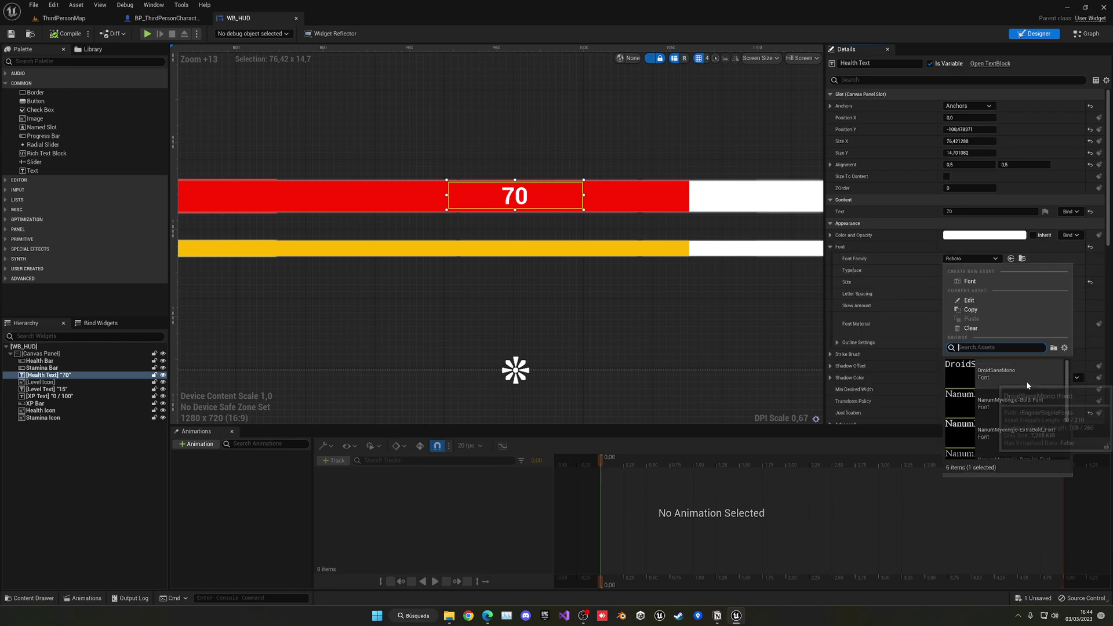
pyautogui.scroll(-2, 1019, 385)
pyautogui.scroll(2, 1018, 388)
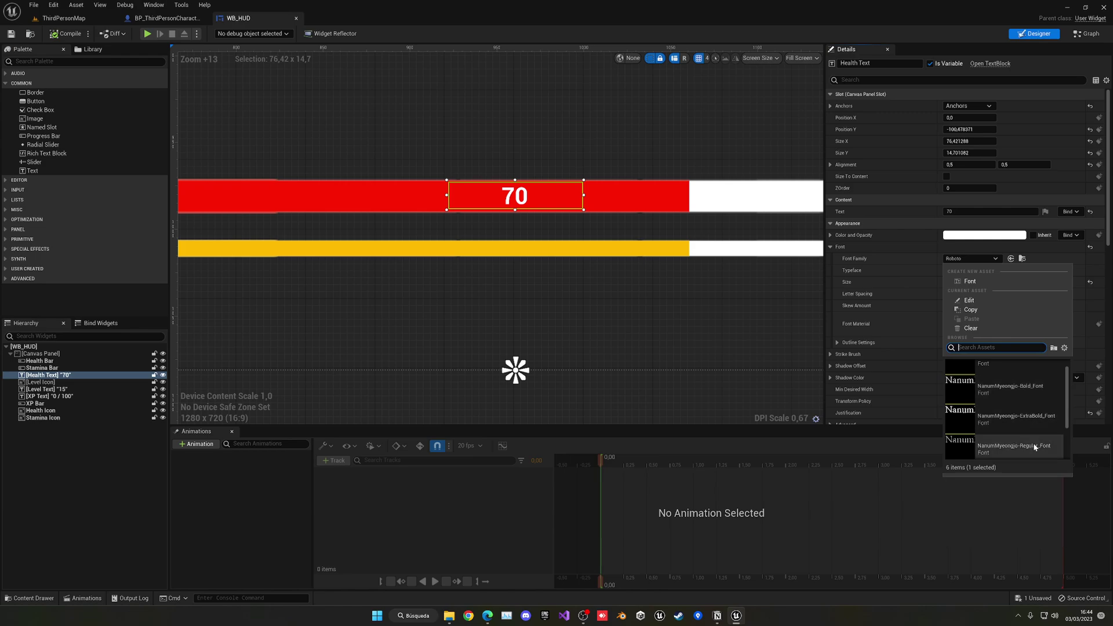
pyautogui.scroll(-2, 1036, 445)
pyautogui.click(1021, 425)
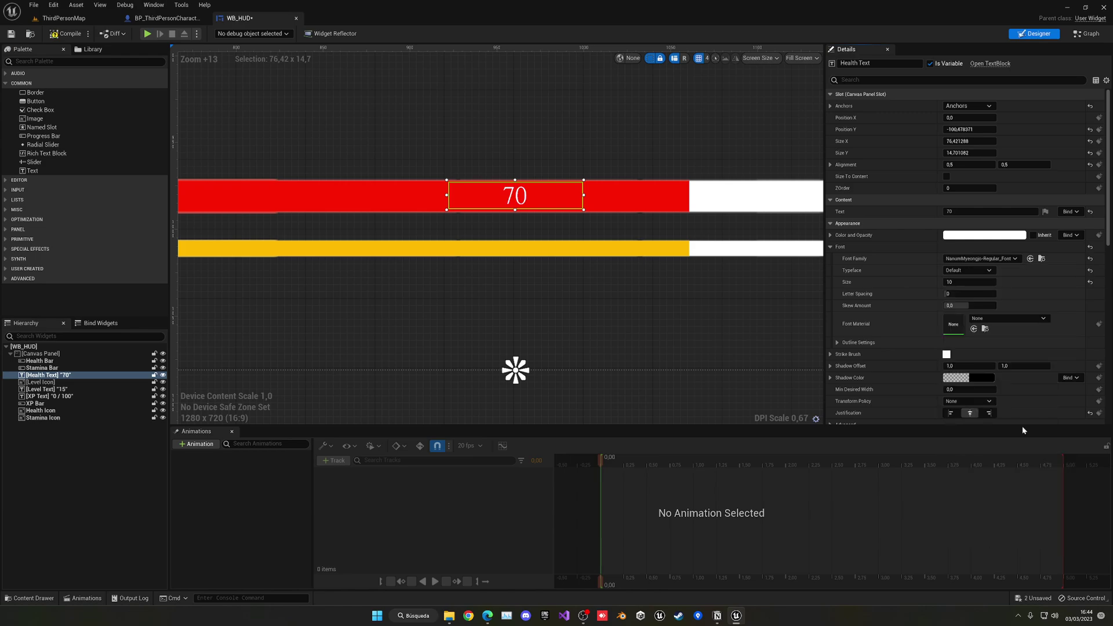
pyautogui.click(997, 259)
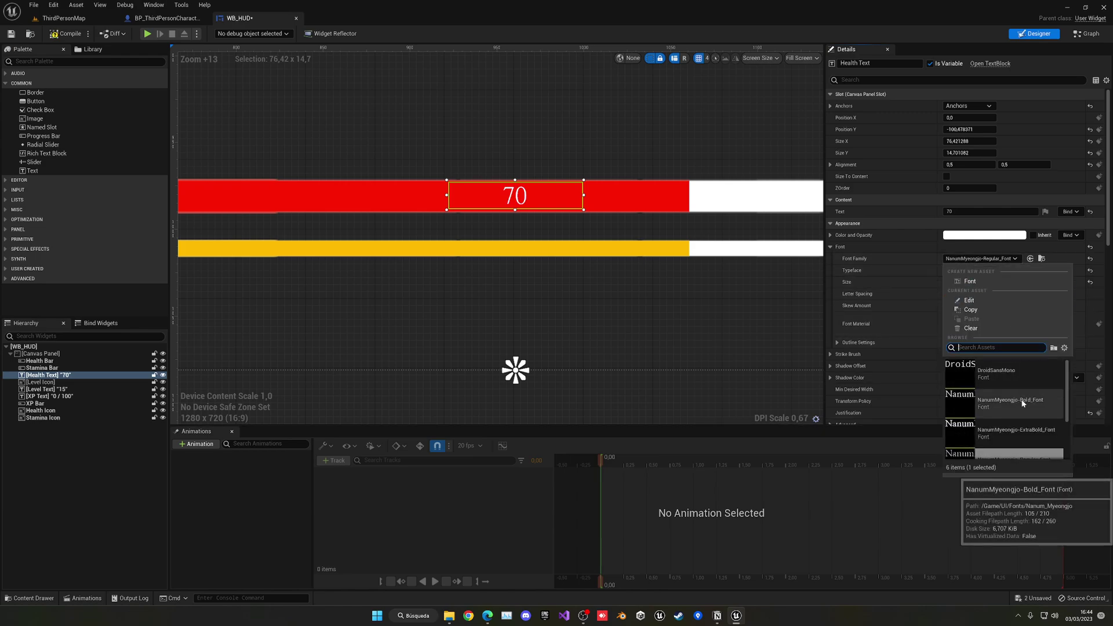
pyautogui.click(1029, 412)
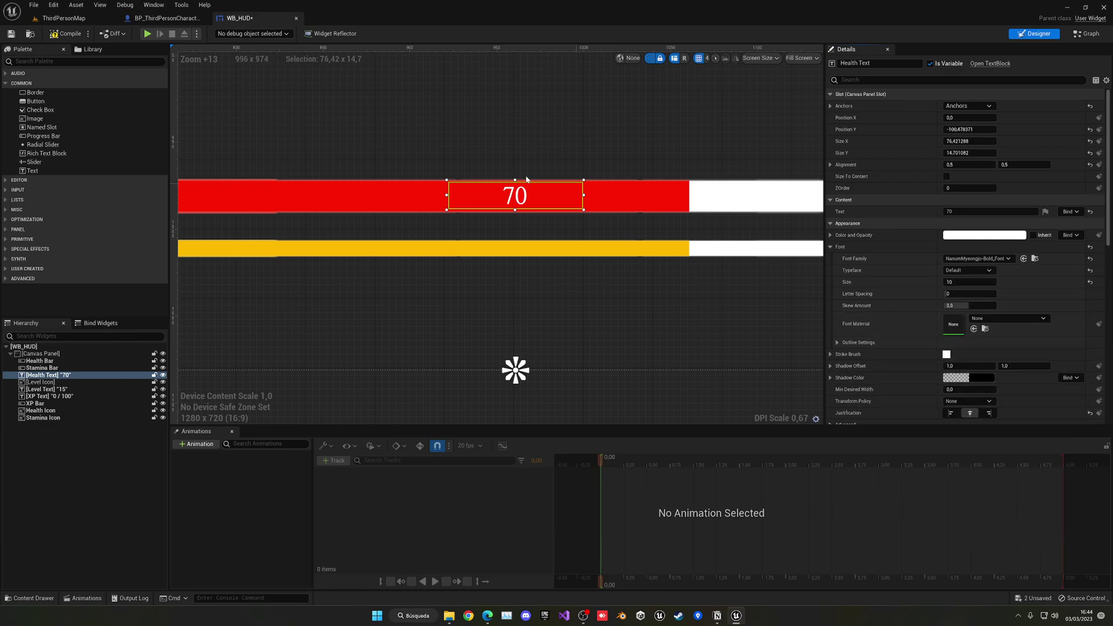
# Step: Set the font family of the XP Text below the level shield to NanumMyeongjo-Bold_Font
pyautogui.scroll(-7, 667, 218)
pyautogui.moveTo(667, 218); pyautogui.dragTo(520, 275, button='right')
pyautogui.moveTo(640, 194)
pyautogui.mouseDown(button='right')
pyautogui.moveTo(406, 405)
pyautogui.moveTo(387, 370)
pyautogui.moveTo(348, 421)
pyautogui.mouseUp(button='right')
pyautogui.scroll(5, 542, 219)
pyautogui.click(542, 219)
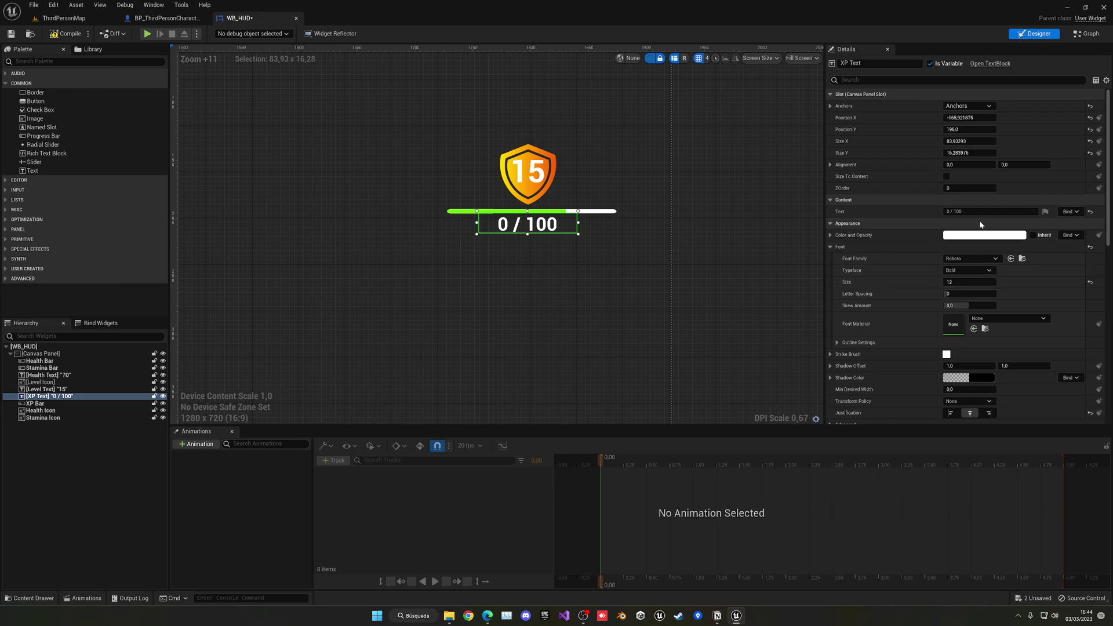
pyautogui.click(972, 258)
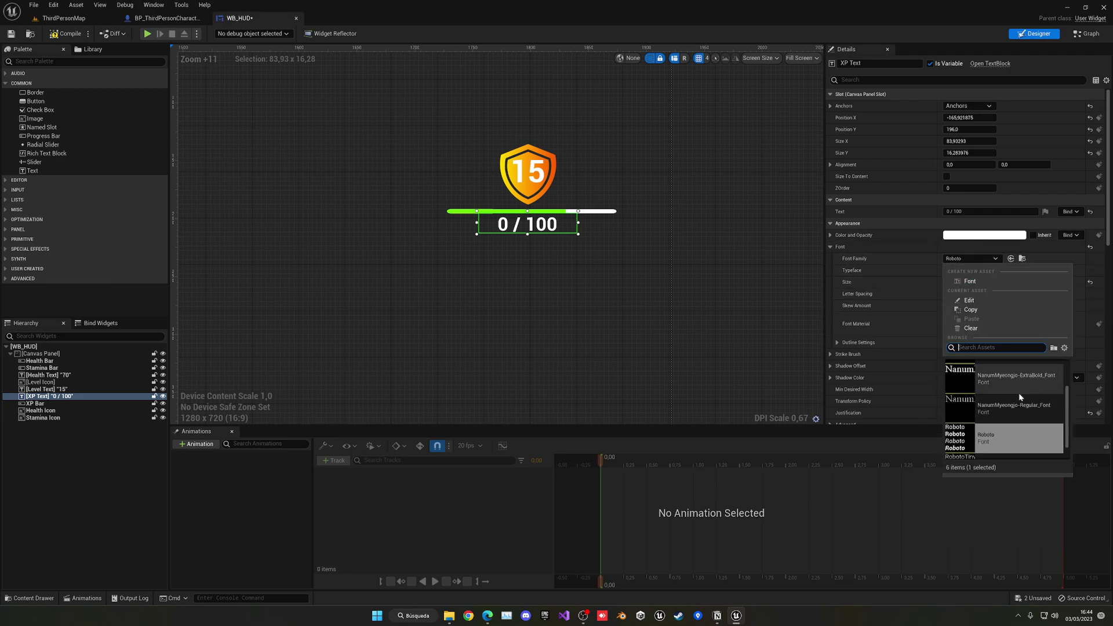
pyautogui.scroll(-2, 1028, 385)
pyautogui.scroll(3, 1017, 419)
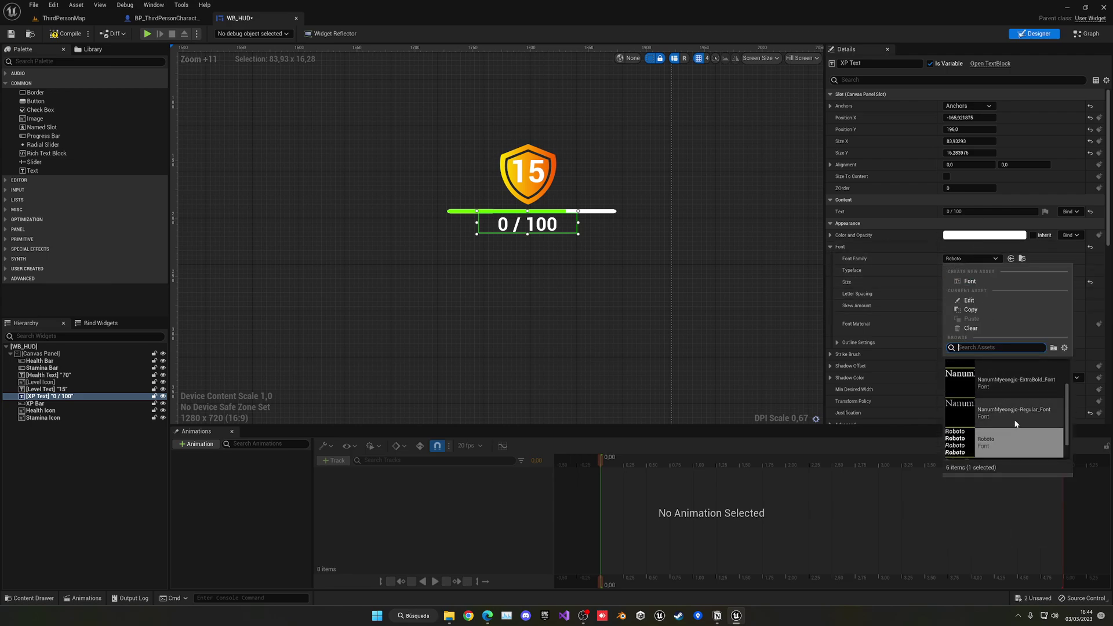
pyautogui.click(1011, 399)
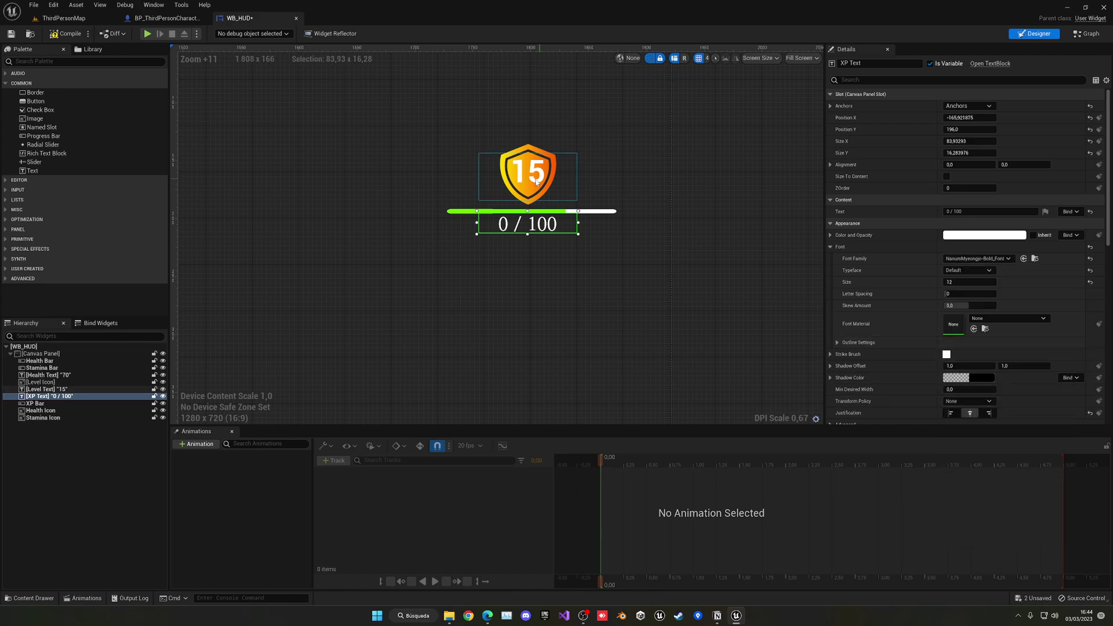
# Step: Set the Level Text's font family to Nanum Myeongjo and save the widget
pyautogui.click(559, 200)
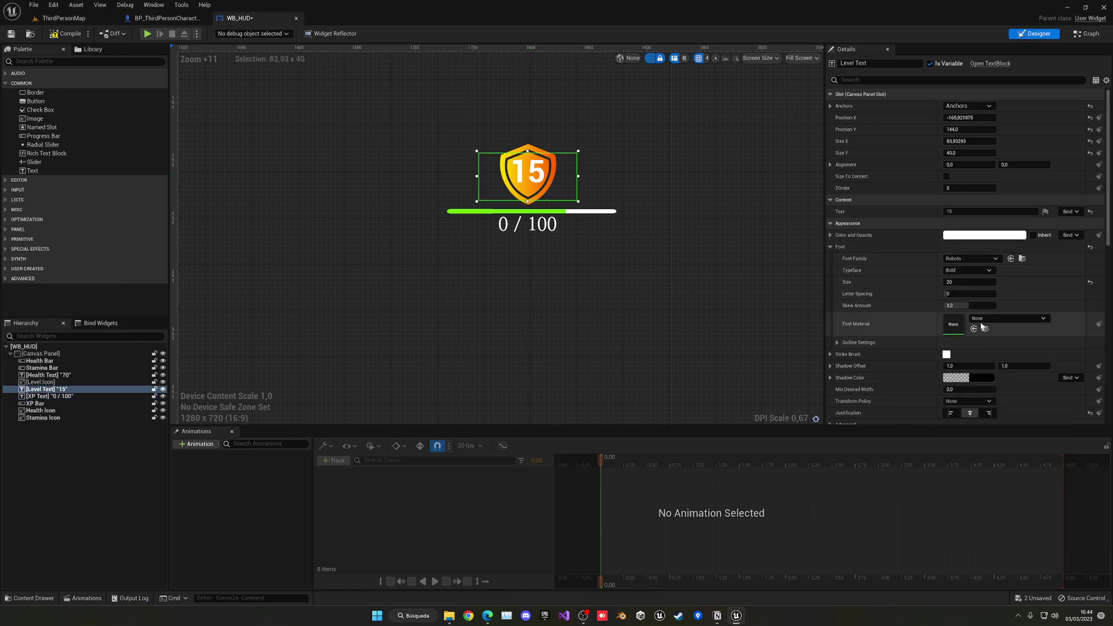
pyautogui.click(971, 259)
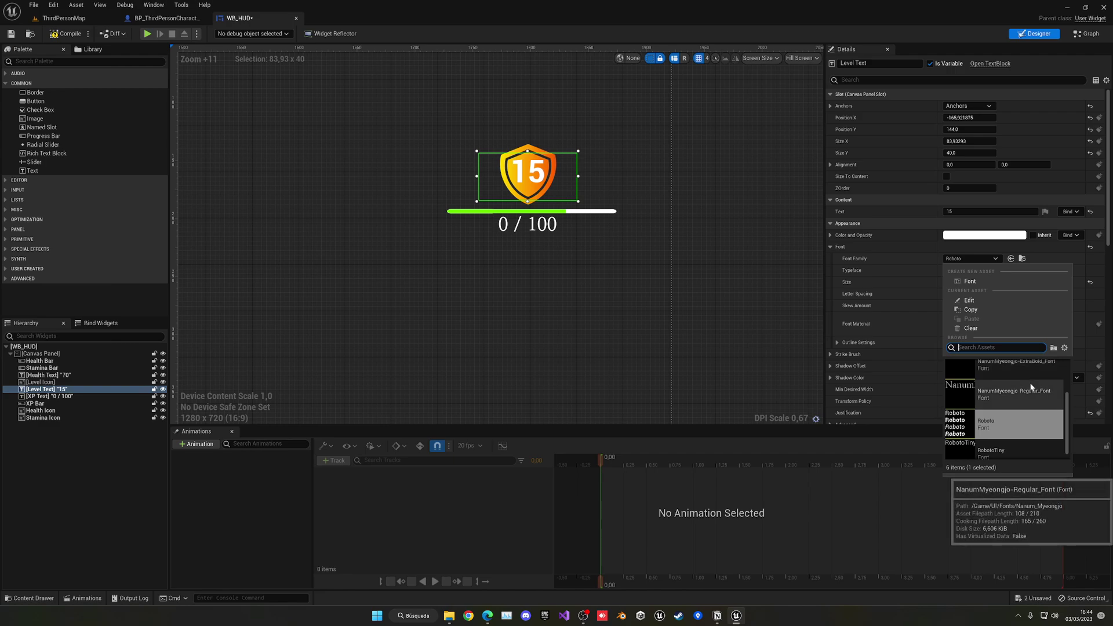
pyautogui.scroll(2, 1031, 385)
pyautogui.click(1032, 384)
pyautogui.click(610, 236)
pyautogui.scroll(-4, 584, 261)
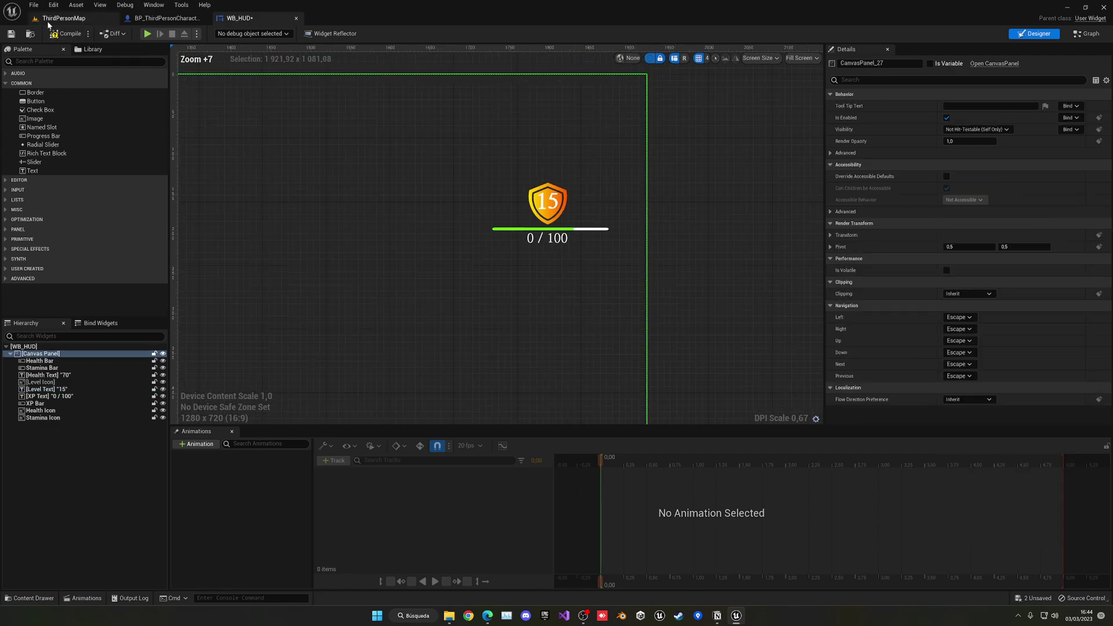
# Step: Play ThirdPersonMap, run the character around and gain XP to check the restyled HUD, and end the play session
pyautogui.click(64, 20)
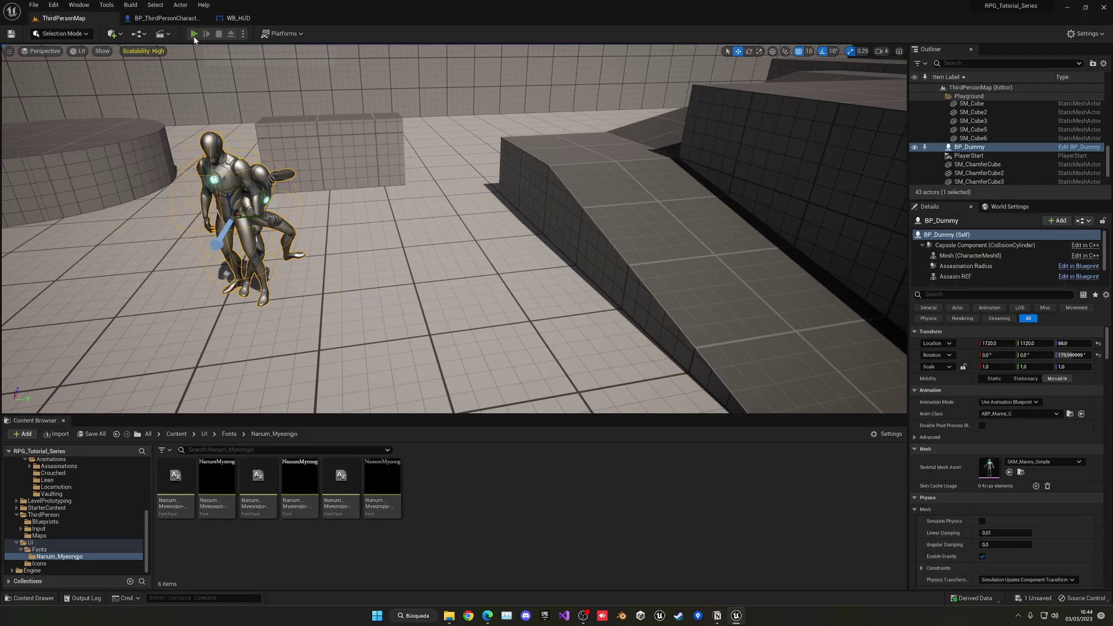
pyautogui.click(194, 33)
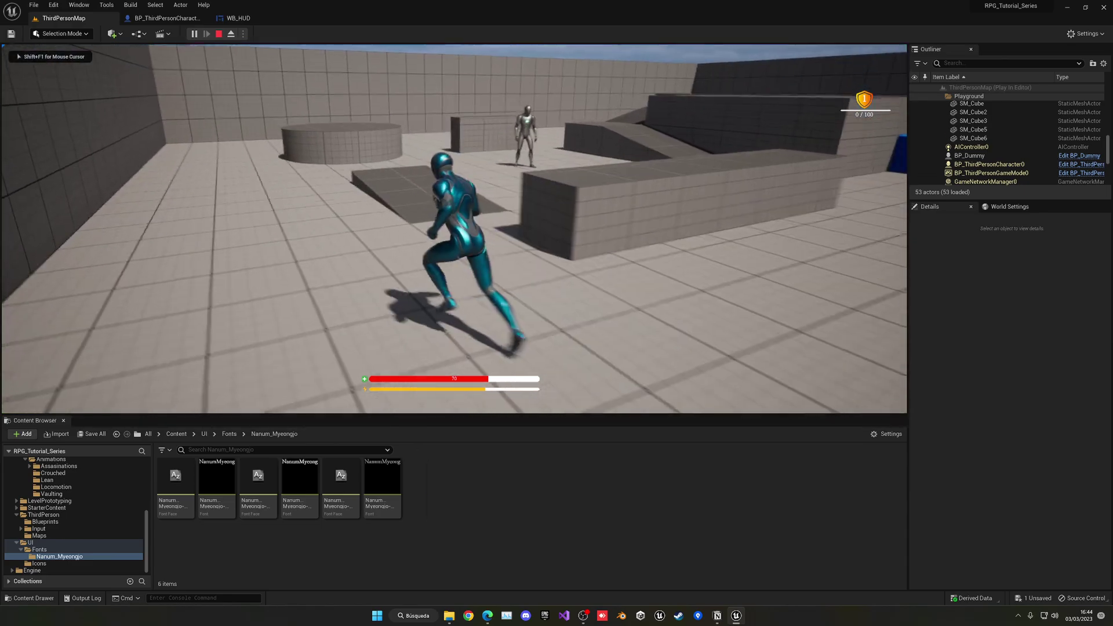
pyautogui.press('w')
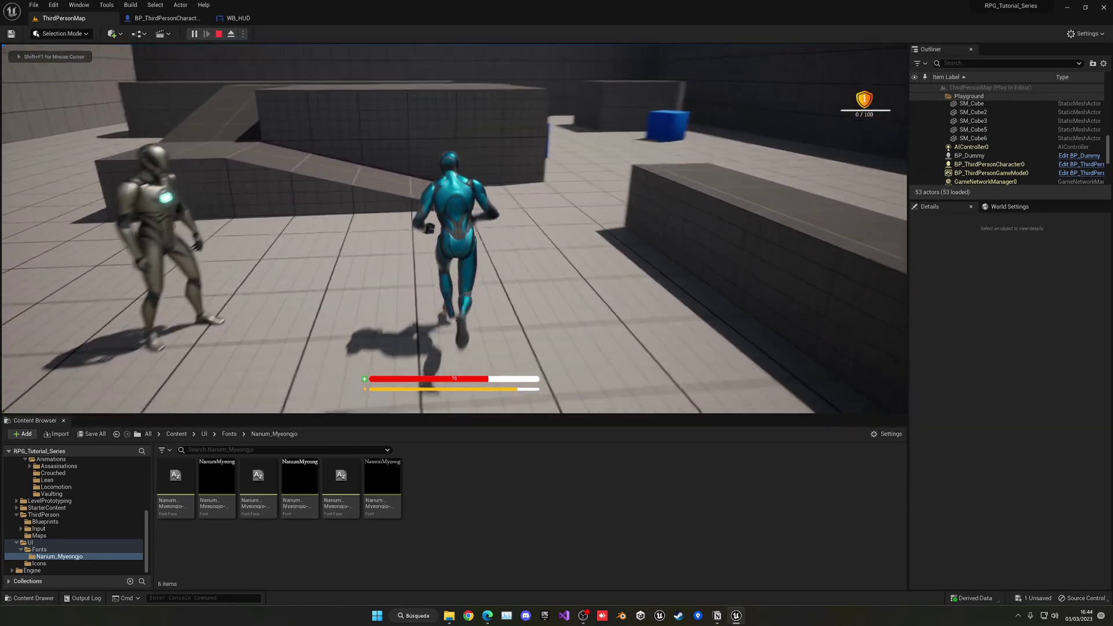
pyautogui.press('w')
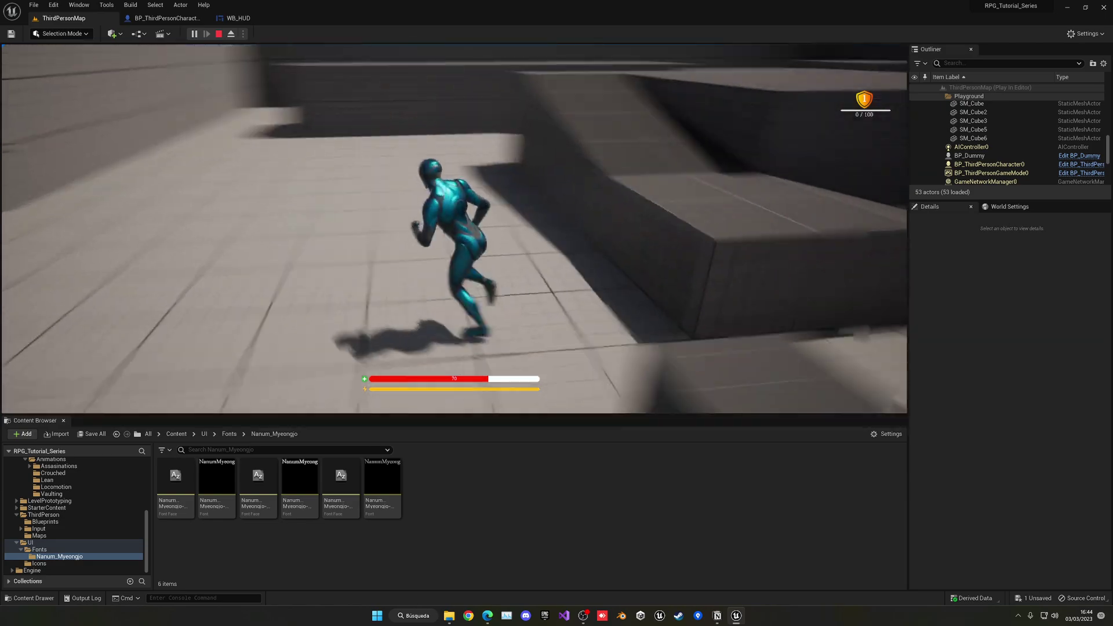
pyautogui.press('w')
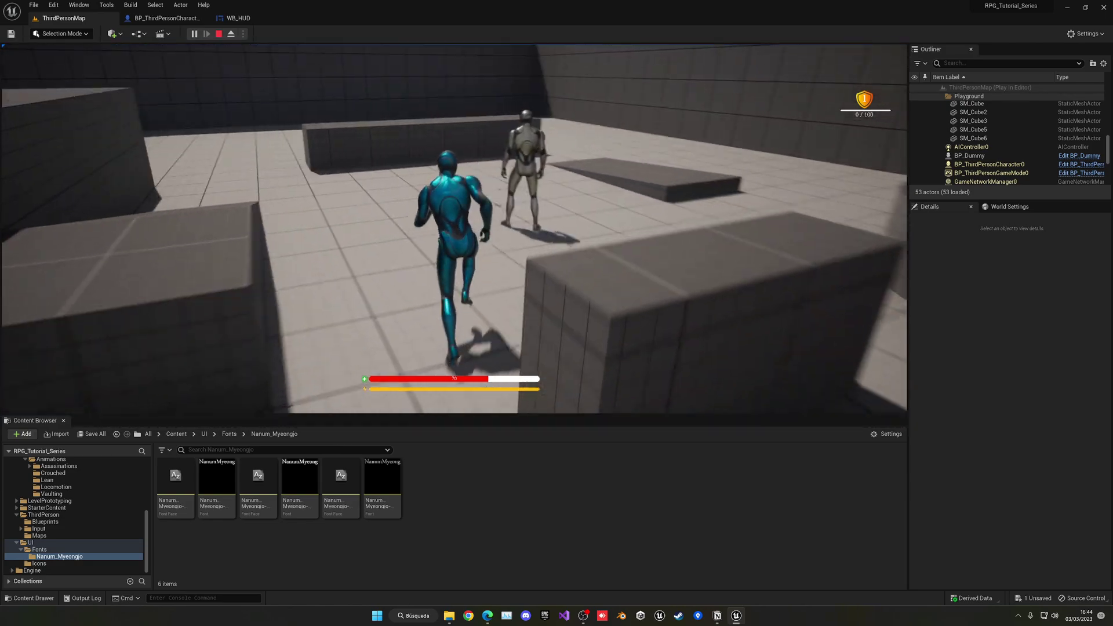
pyautogui.press('w')
pyautogui.press('a')
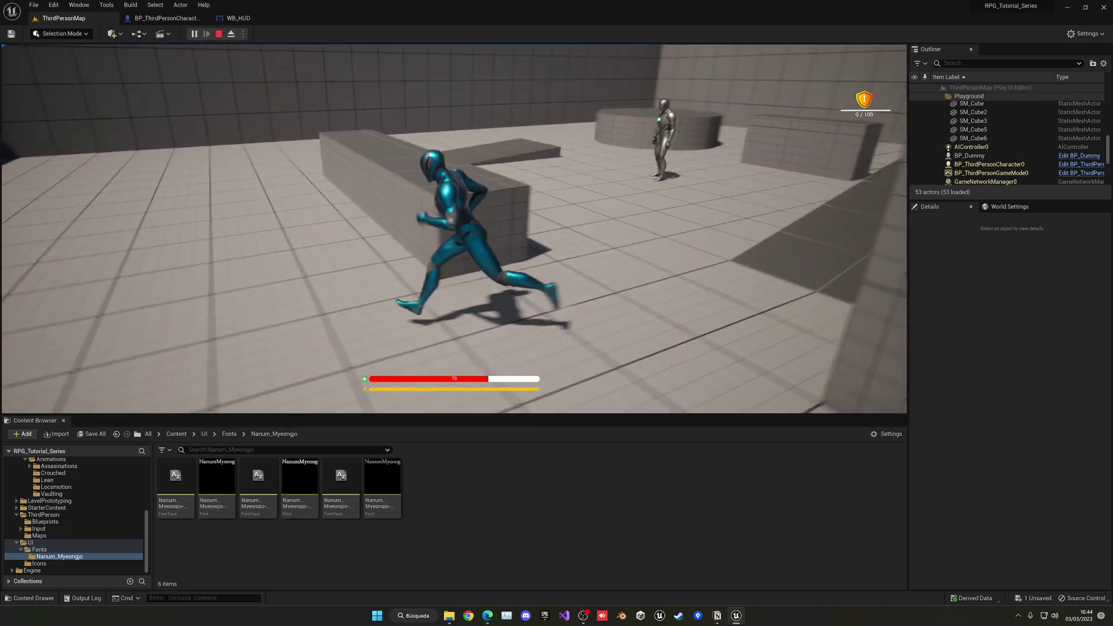
pyautogui.press('a')
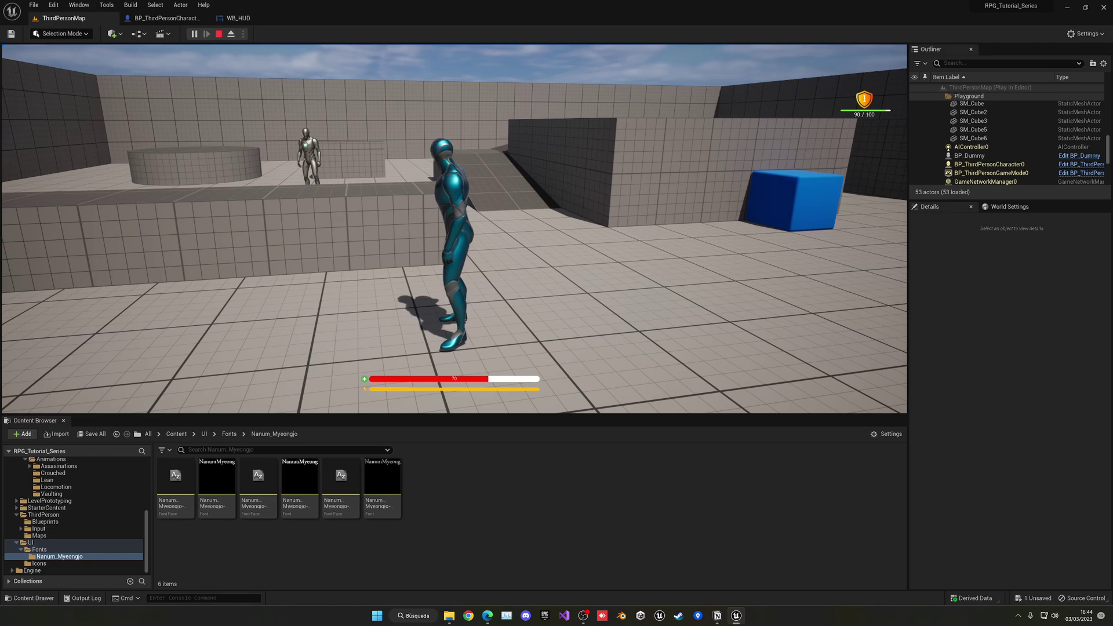
pyautogui.press('Escape')
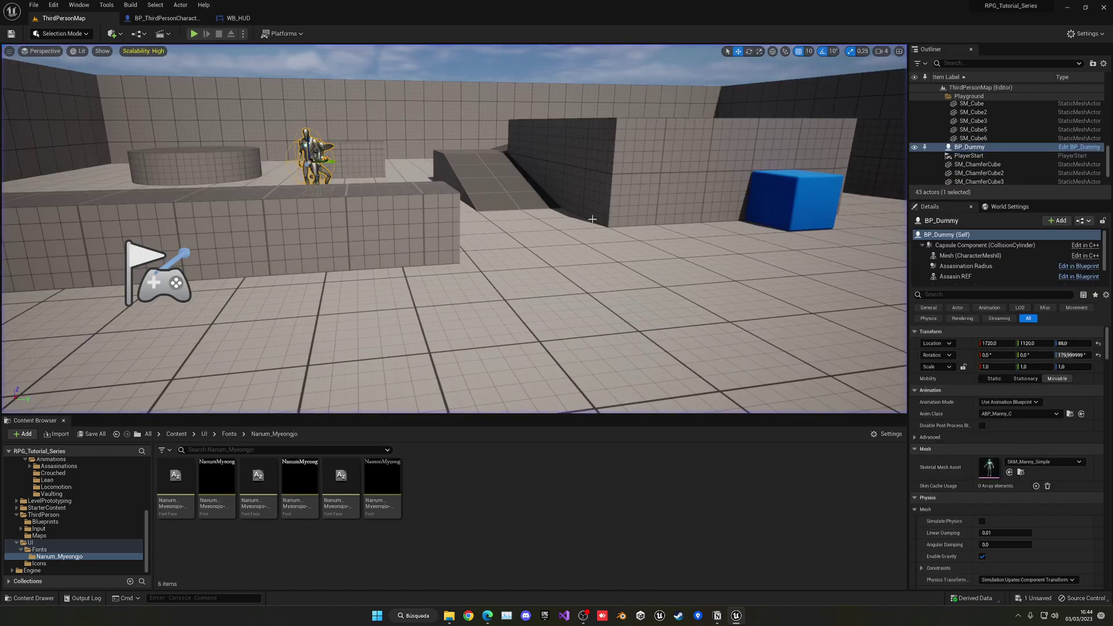
# Step: Open BPC_PlayerStats from the Content/Blueprints folder and bring up its Increase Level function graph
pyautogui.click(184, 433)
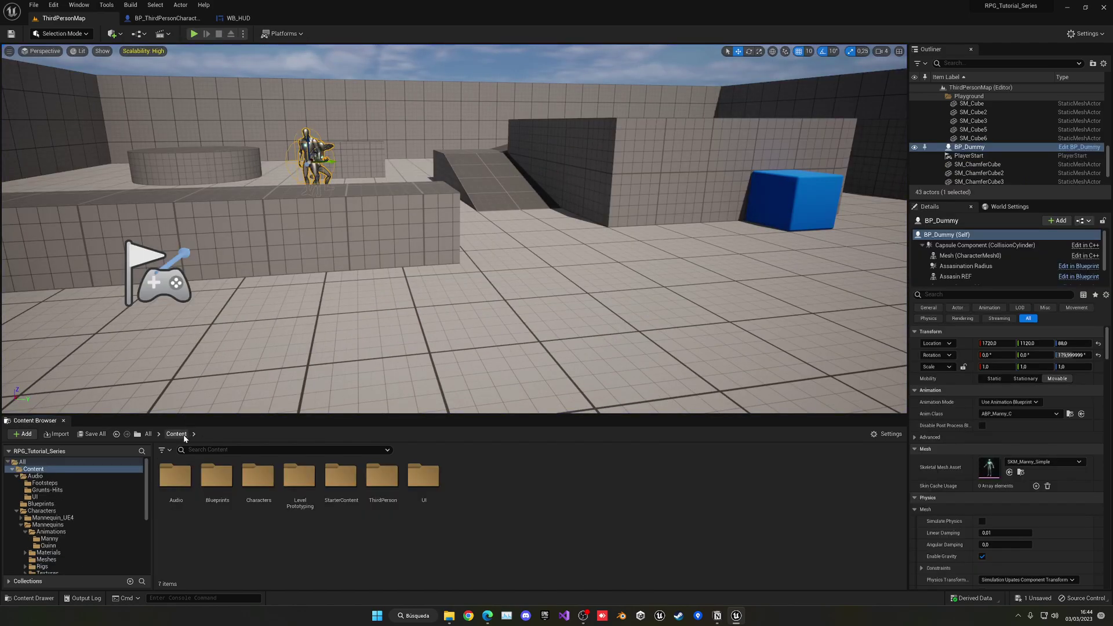
pyautogui.doubleClick(223, 484)
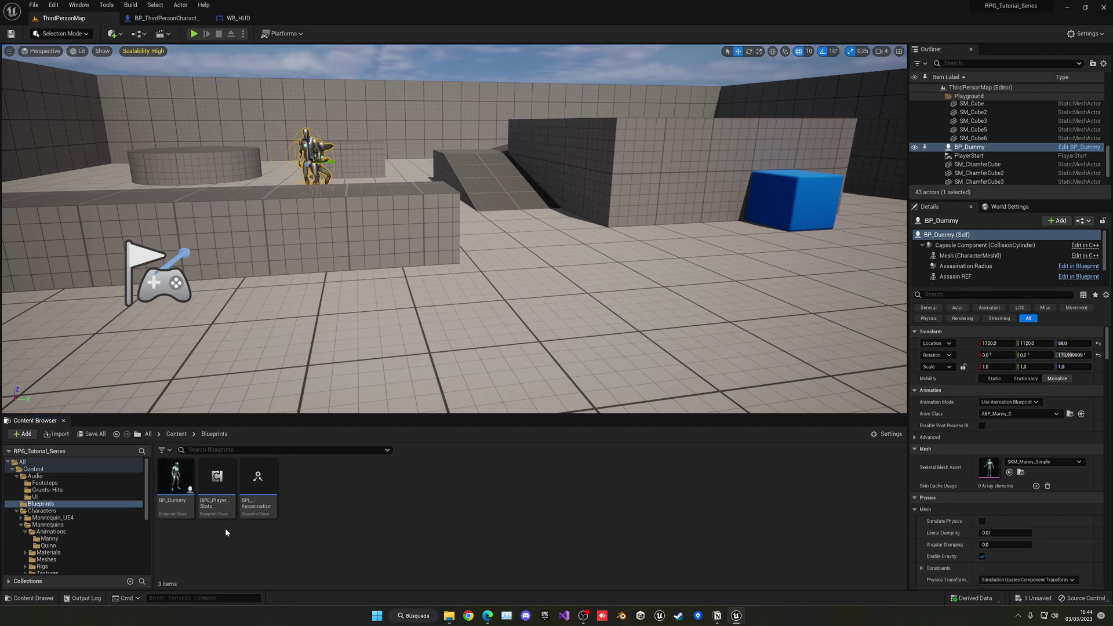
pyautogui.click(215, 502)
pyautogui.doubleClick(234, 510)
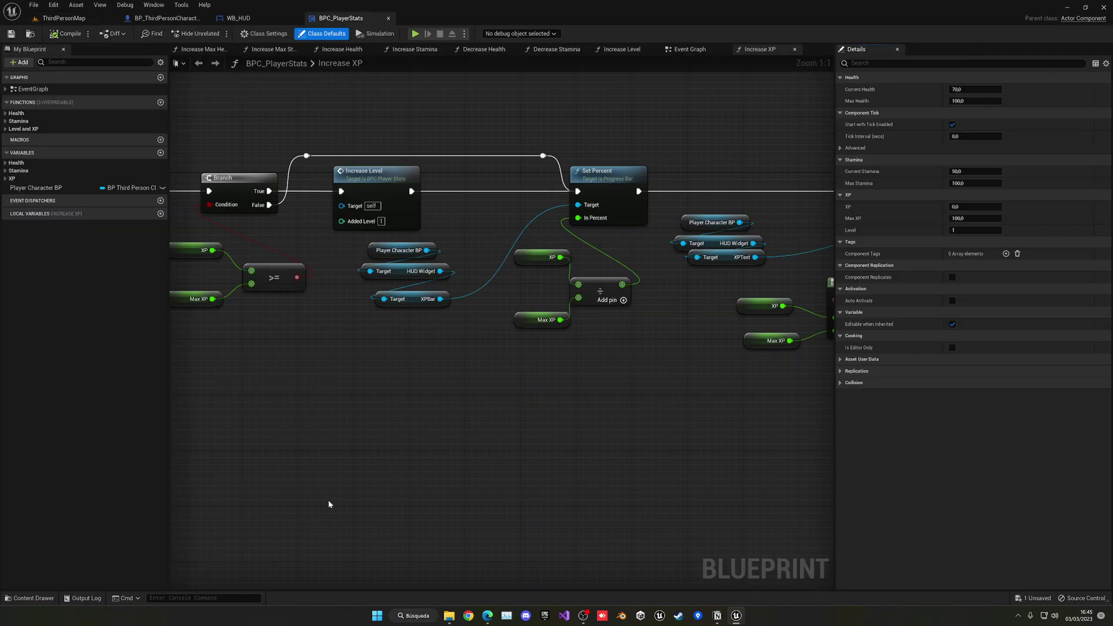
pyautogui.scroll(-5, 313, 452)
pyautogui.click(20, 129)
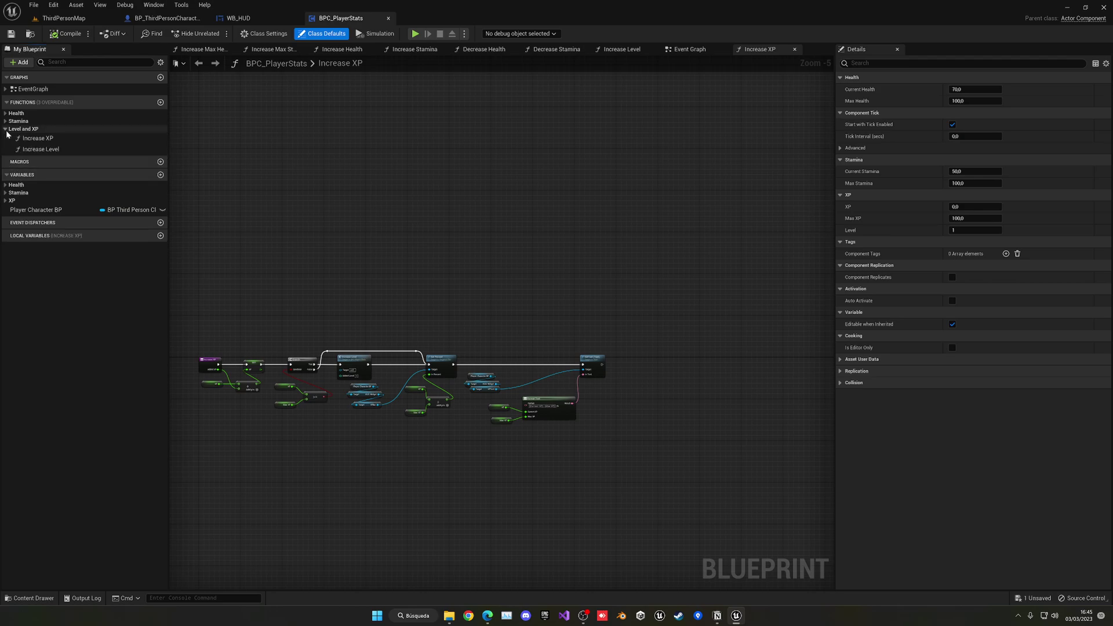
pyautogui.doubleClick(43, 149)
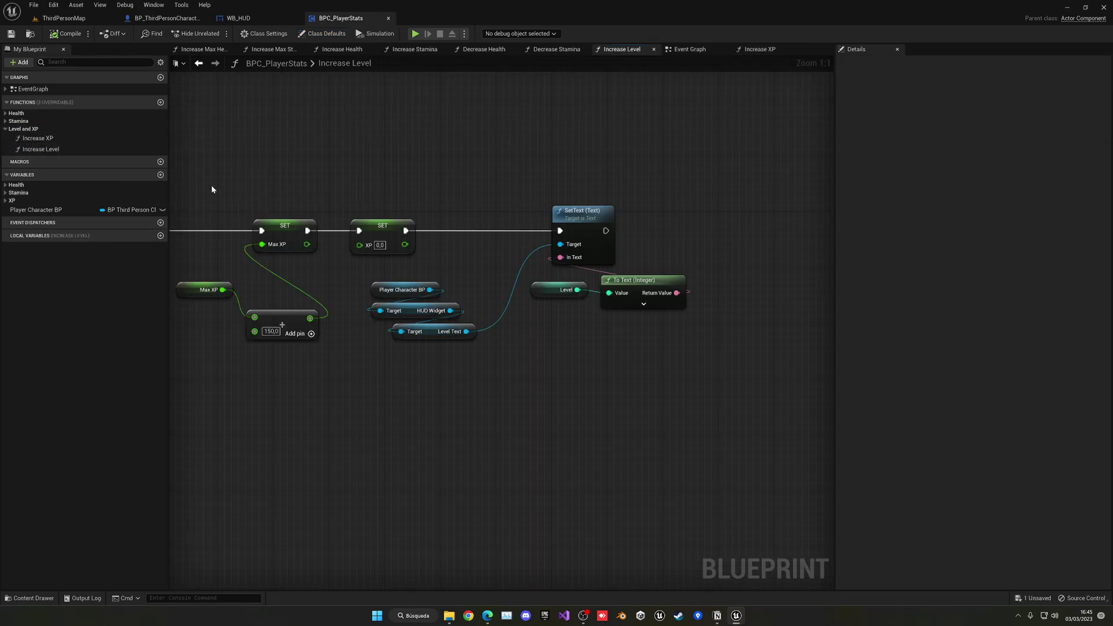
# Step: In Increase Level, add a Play Sound 2D node wired after the final SetText node
pyautogui.scroll(-4, 641, 181)
pyautogui.moveTo(734, 194); pyautogui.dragTo(512, 195, button='right')
pyautogui.scroll(4, 512, 195)
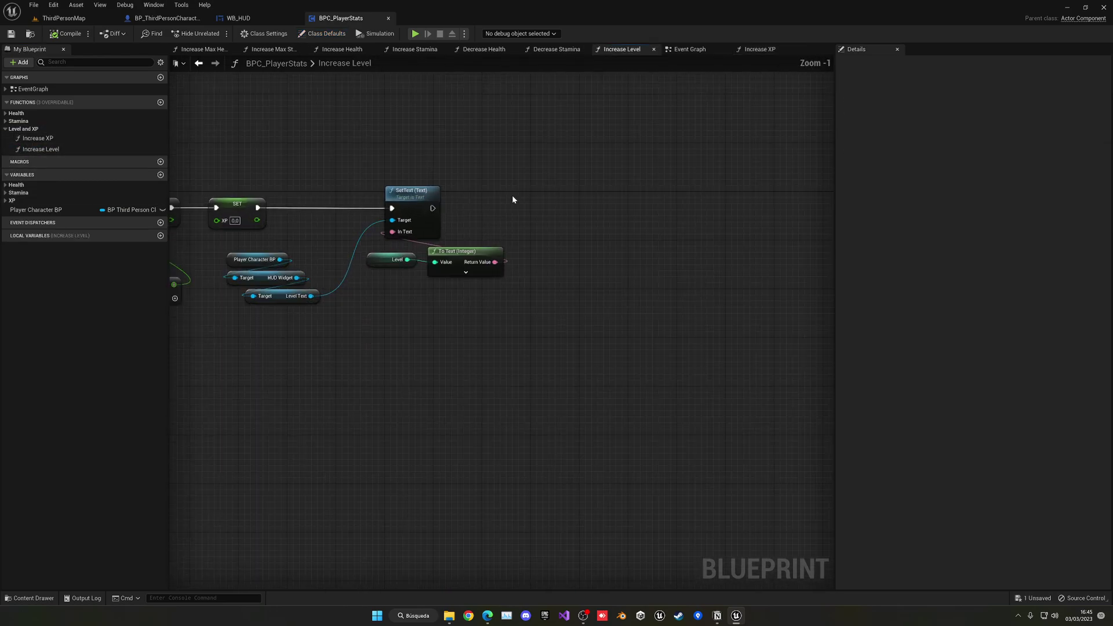
pyautogui.moveTo(457, 221); pyautogui.dragTo(371, 224, button='right')
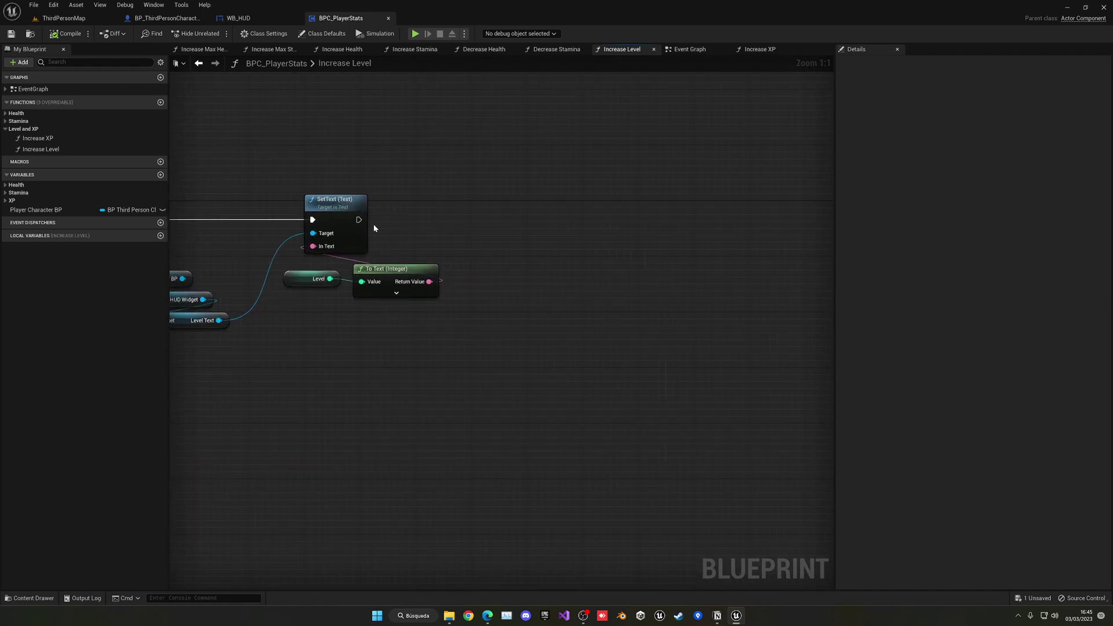
pyautogui.moveTo(359, 219); pyautogui.dragTo(488, 220)
pyautogui.write('play sound')
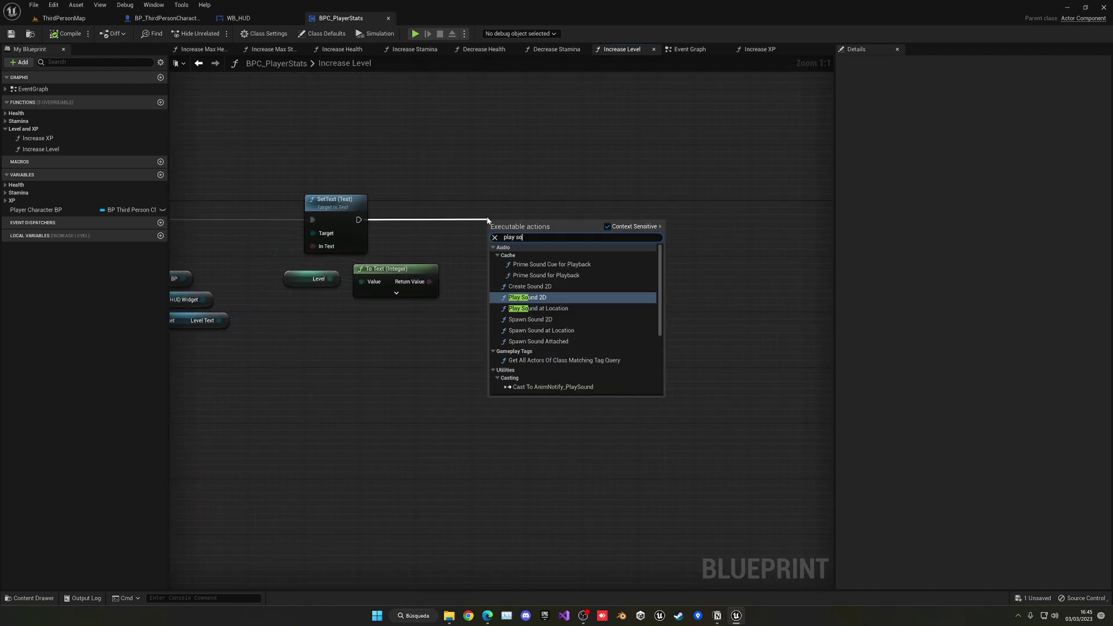
pyautogui.click(529, 302)
pyautogui.moveTo(525, 256); pyautogui.dragTo(559, 243)
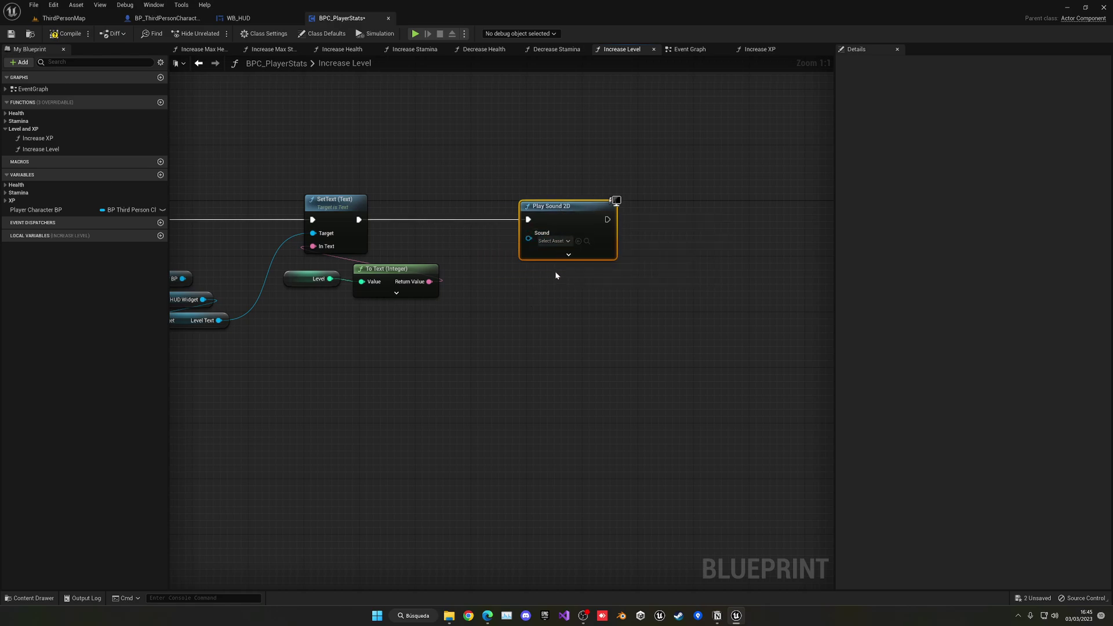
# Step: Check the level-up sounds in the Audio/UI folder and assign LevelUp1 to the Play Sound 2D node
pyautogui.click(553, 241)
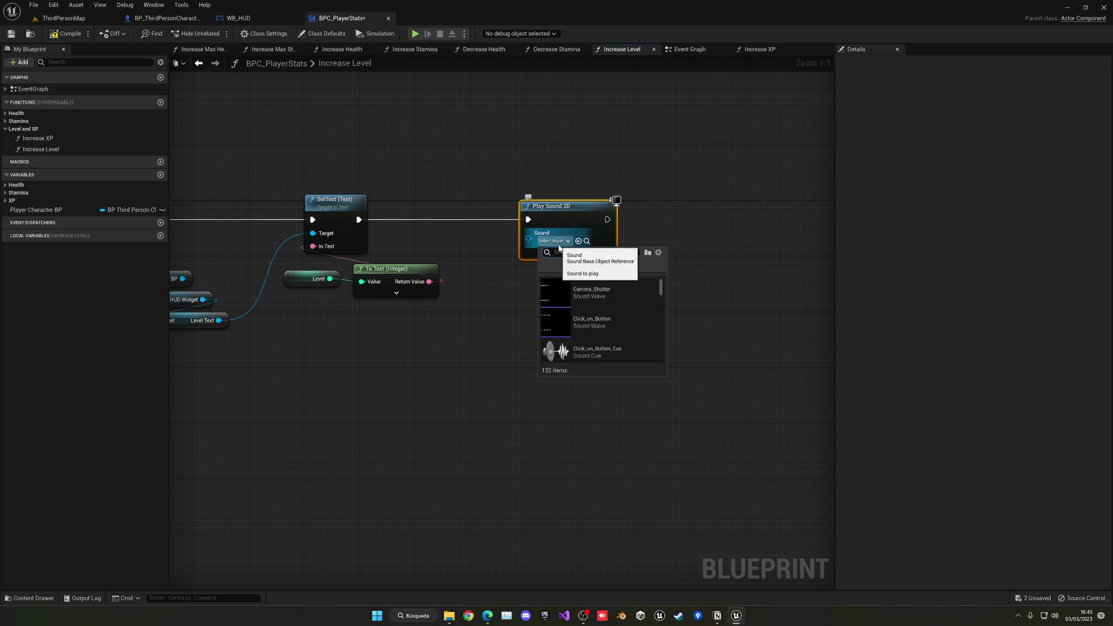
pyautogui.click(64, 18)
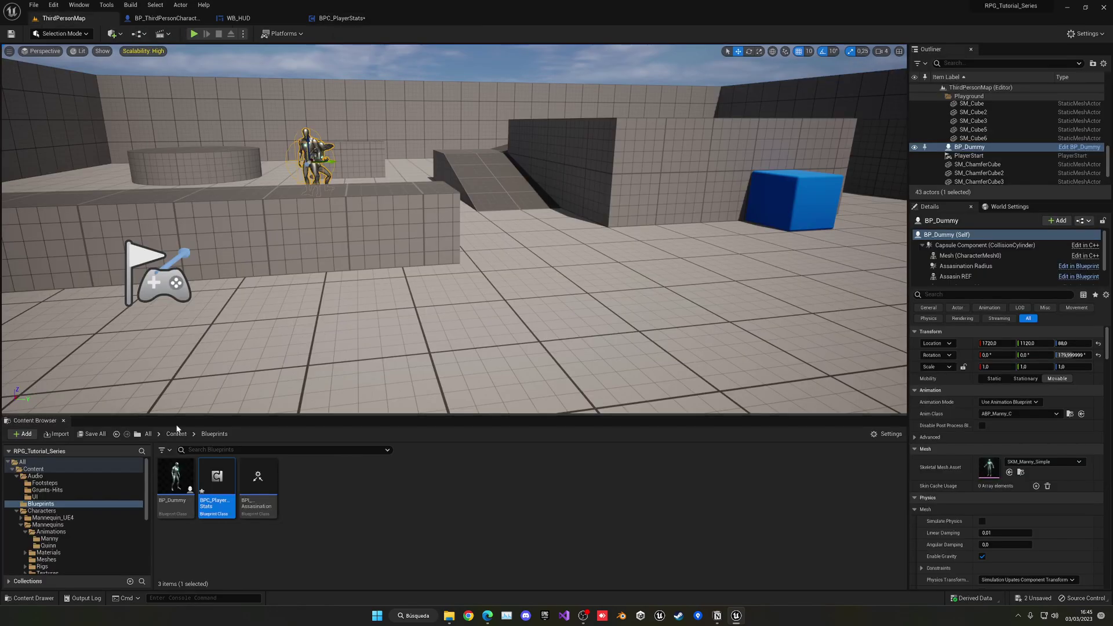
pyautogui.click(177, 433)
pyautogui.doubleClick(177, 475)
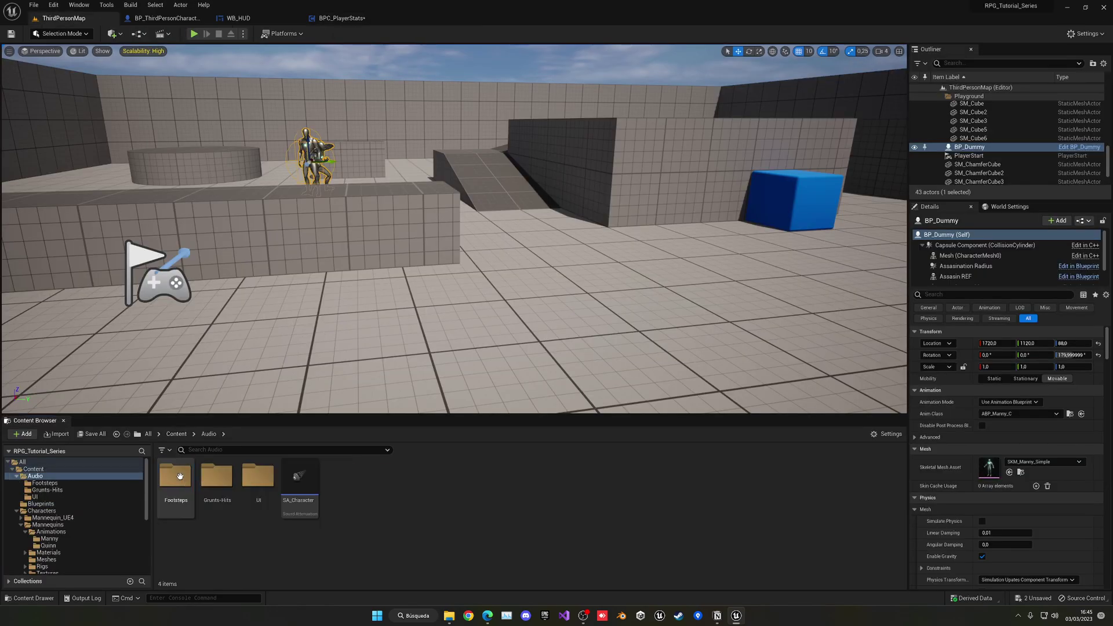
pyautogui.doubleClick(255, 480)
pyautogui.click(342, 18)
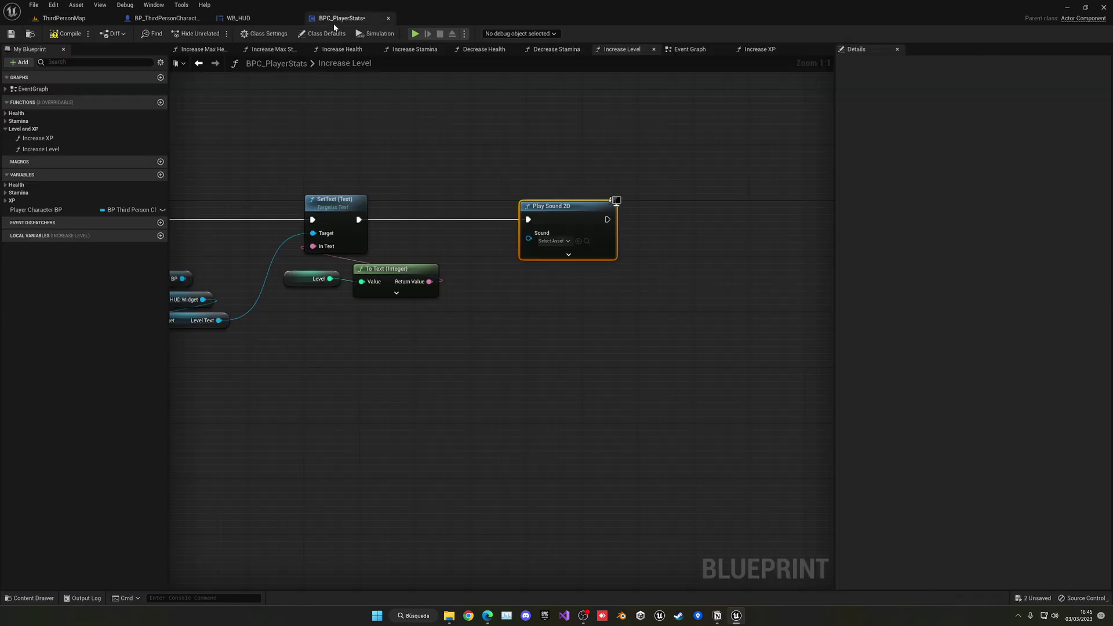
pyautogui.click(561, 241)
pyautogui.write('level')
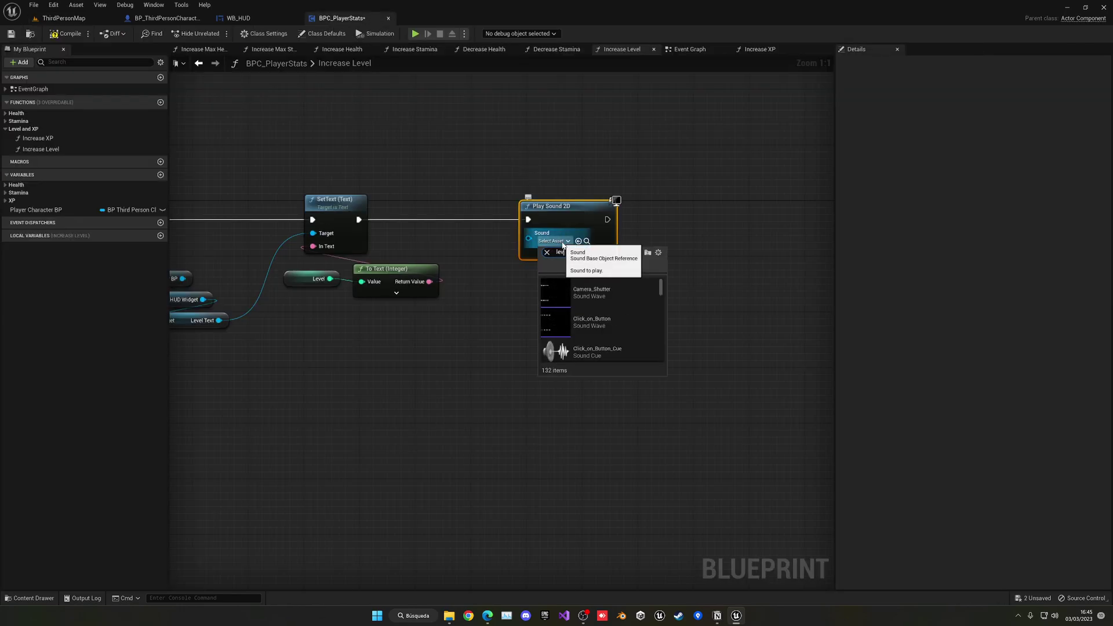
pyautogui.click(601, 291)
# Step: Duplicate the Play Sound 2D node, chain the copy after the first, set its sound to LevelUp2, and compile the blueprint
pyautogui.moveTo(622, 273); pyautogui.dragTo(551, 273, button='right')
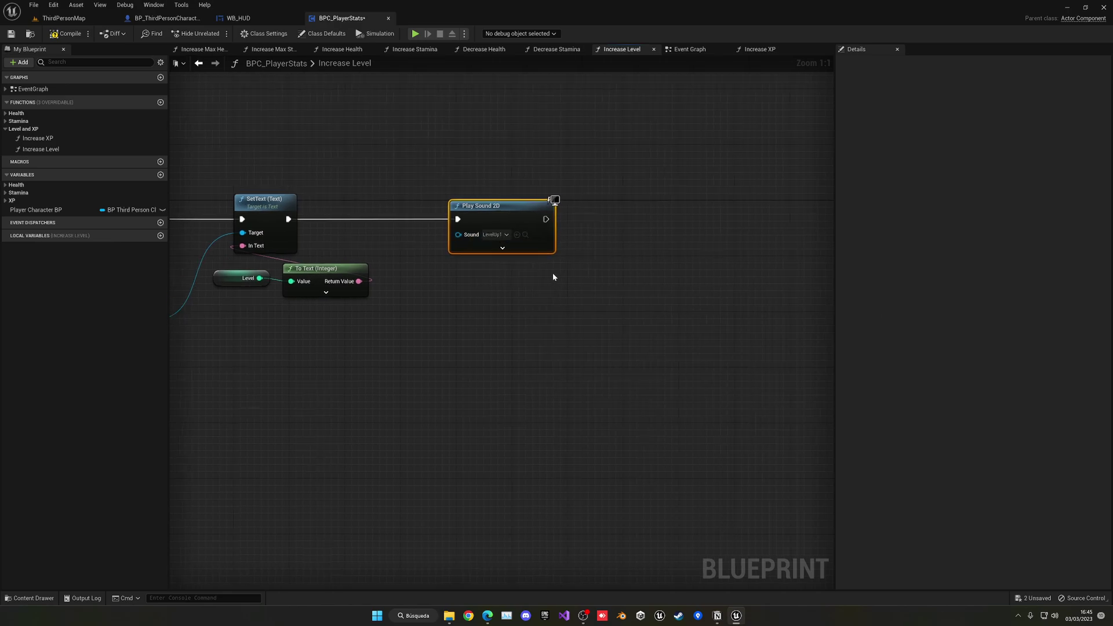
pyautogui.hotkey('ctrl', 'd')
pyautogui.moveTo(546, 219); pyautogui.dragTo(618, 234)
pyautogui.moveTo(640, 227); pyautogui.dragTo(634, 218)
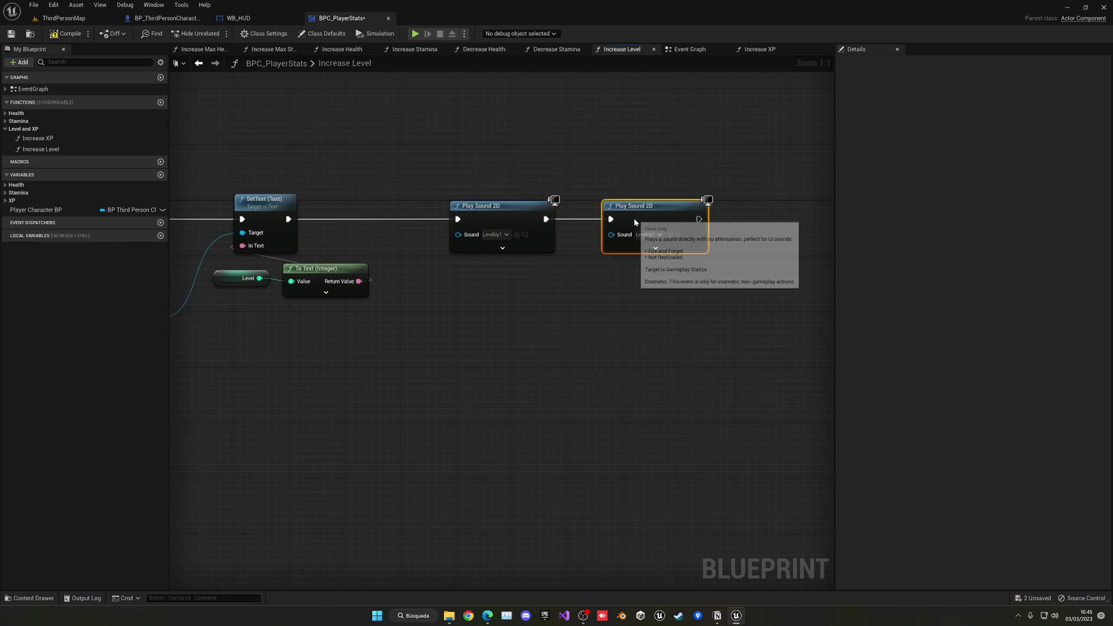
pyautogui.click(649, 234)
pyautogui.write('level')
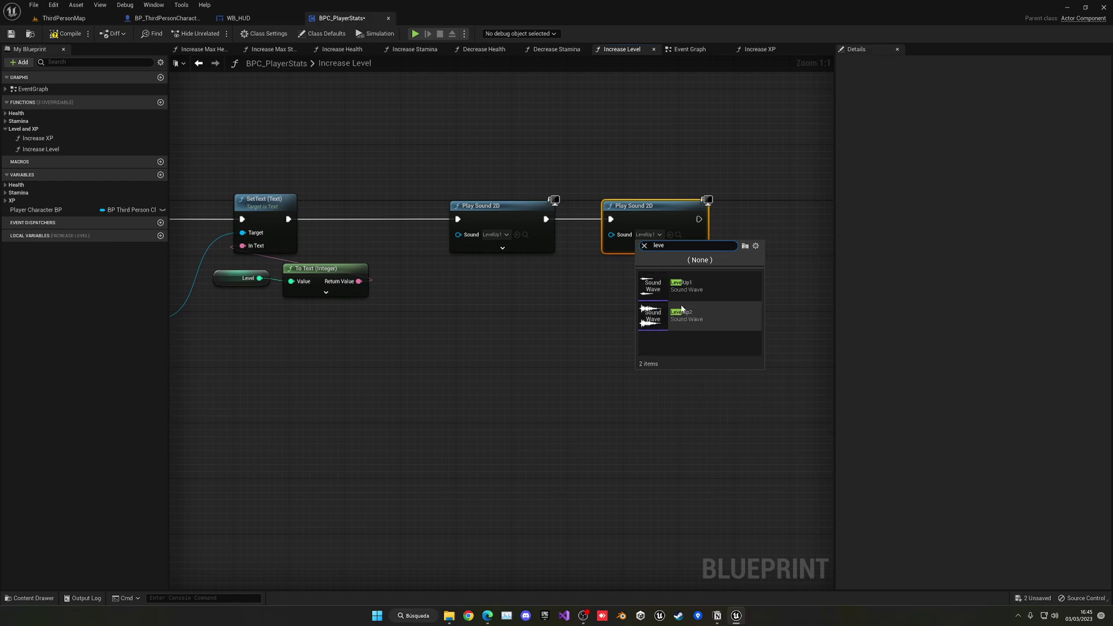
pyautogui.click(695, 317)
pyautogui.click(65, 33)
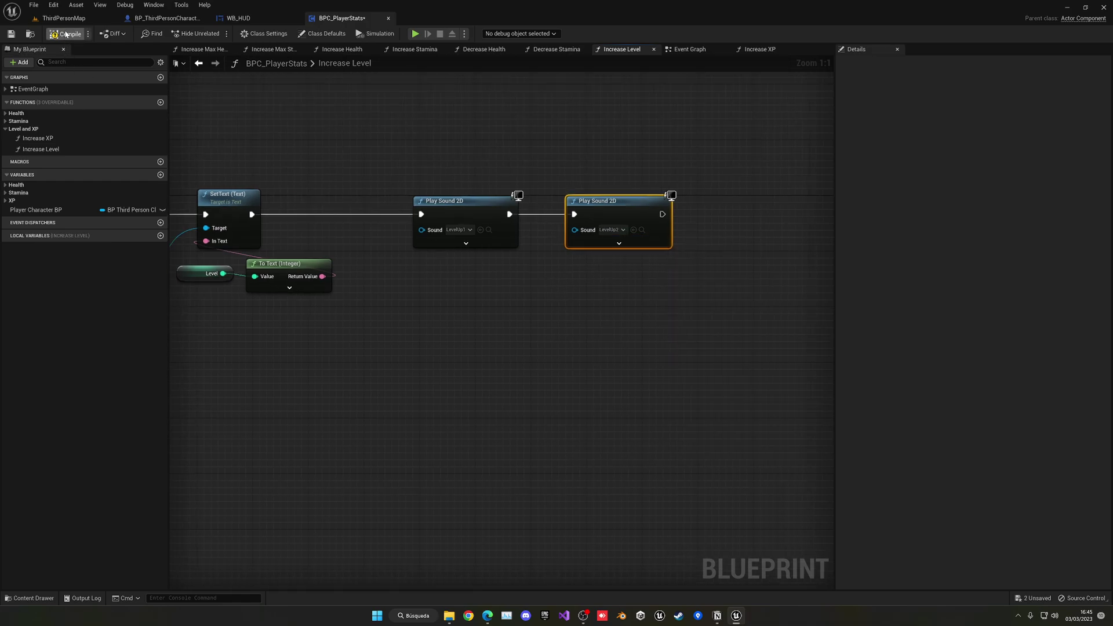
# Step: Play ThirdPersonMap and add XP to the character through two level-ups to check the level-up sounds
pyautogui.click(64, 18)
pyautogui.click(193, 34)
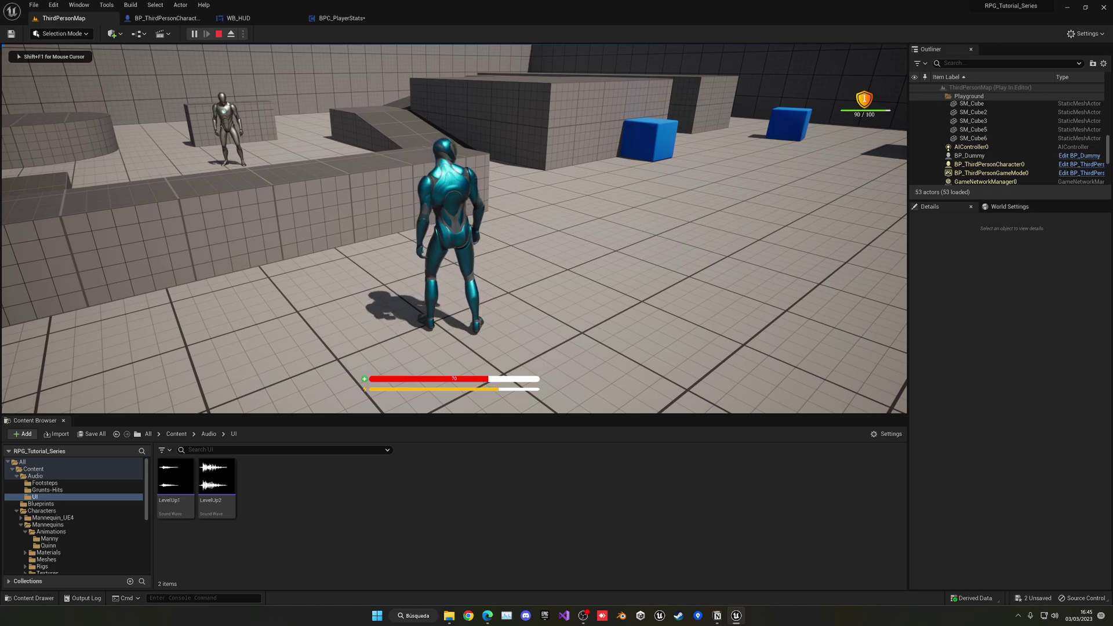
pyautogui.press('x')
pyautogui.press('a')
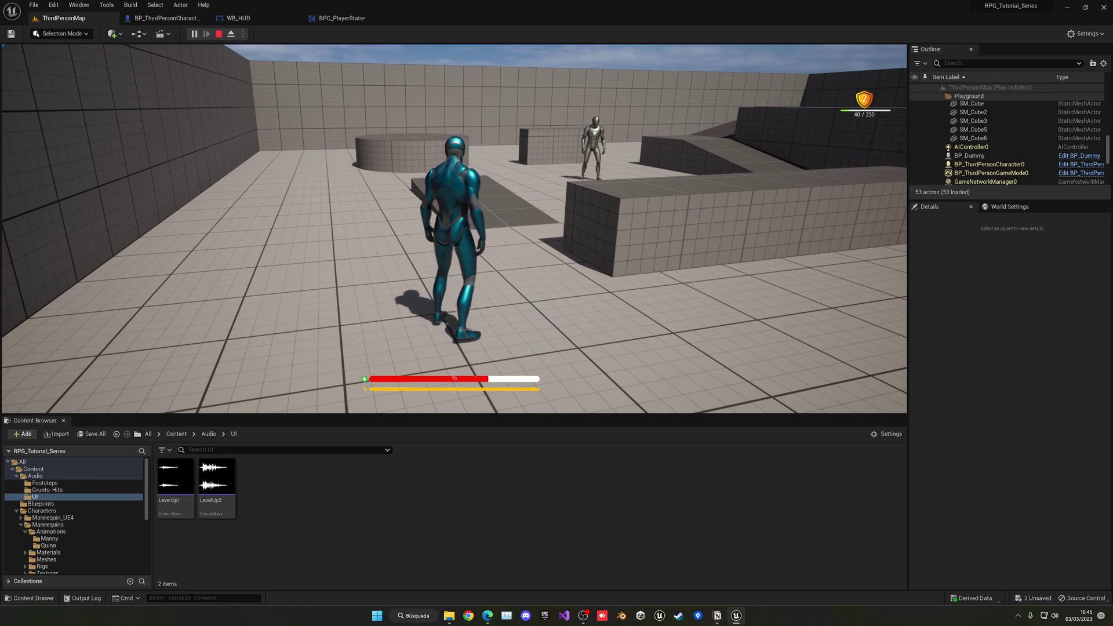
pyautogui.press('x')
pyautogui.press('x')
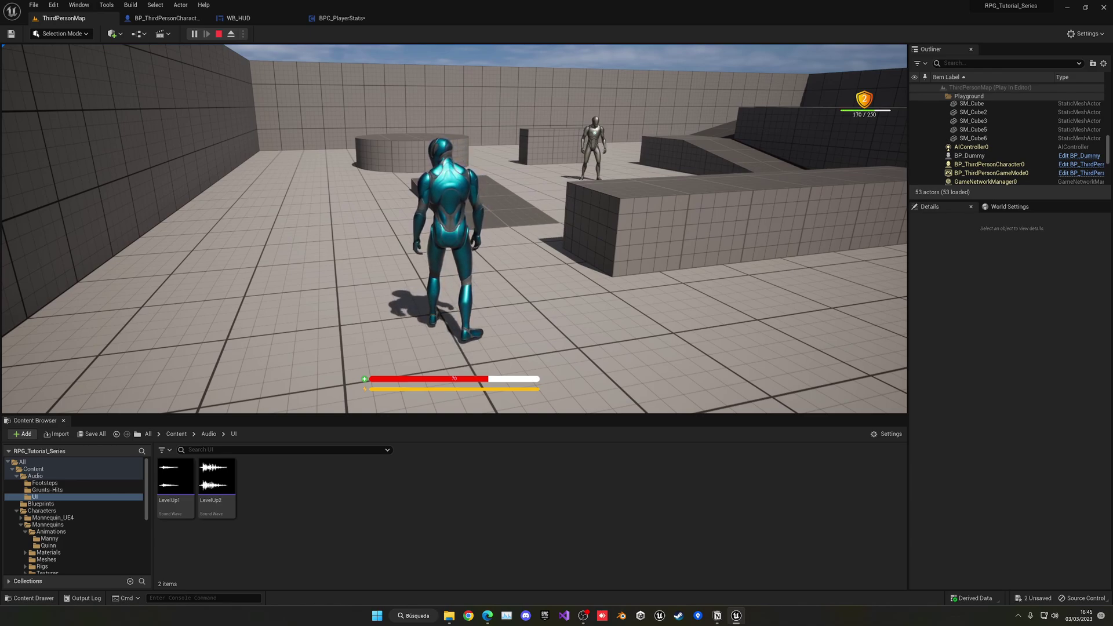
pyautogui.press('x')
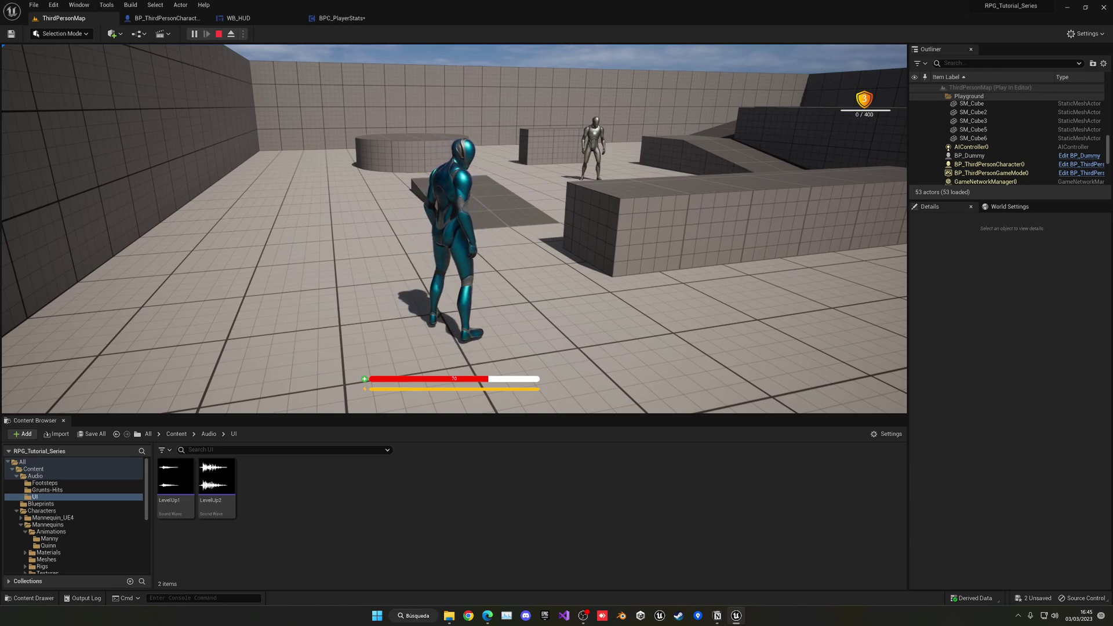
pyautogui.press('w')
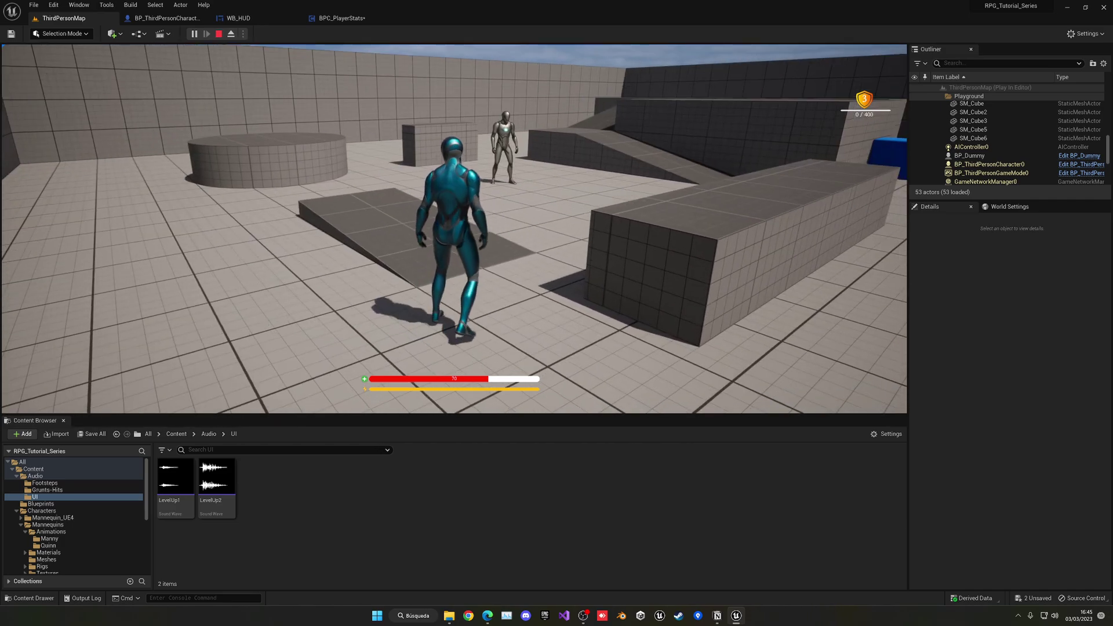
pyautogui.press('F8')
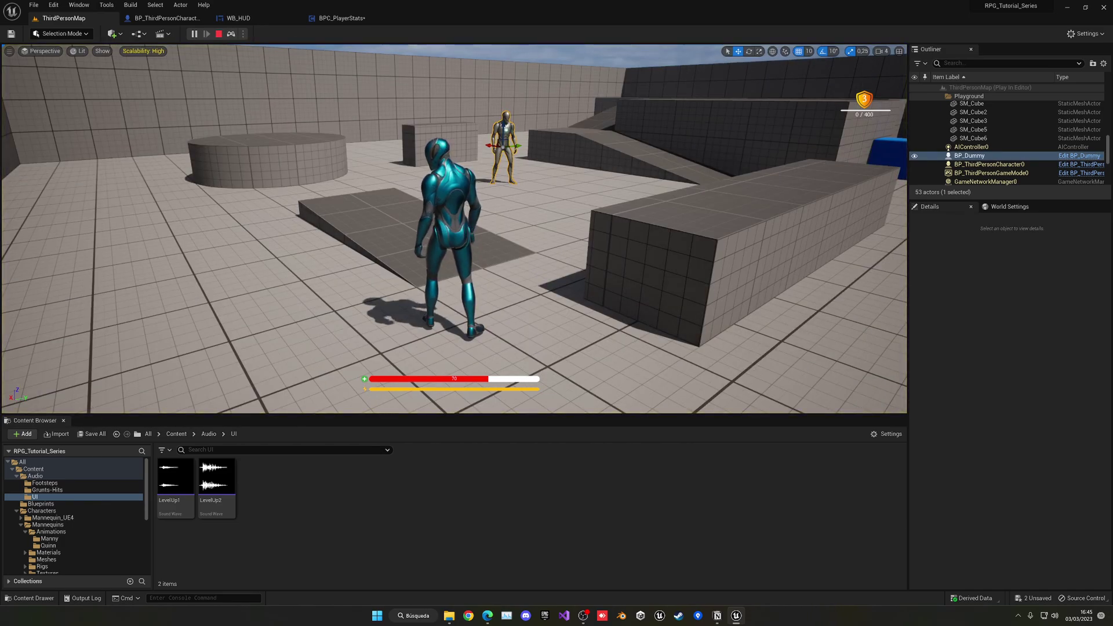
pyautogui.press('s')
pyautogui.moveTo(458, 150); pyautogui.dragTo(448, 149, button='right')
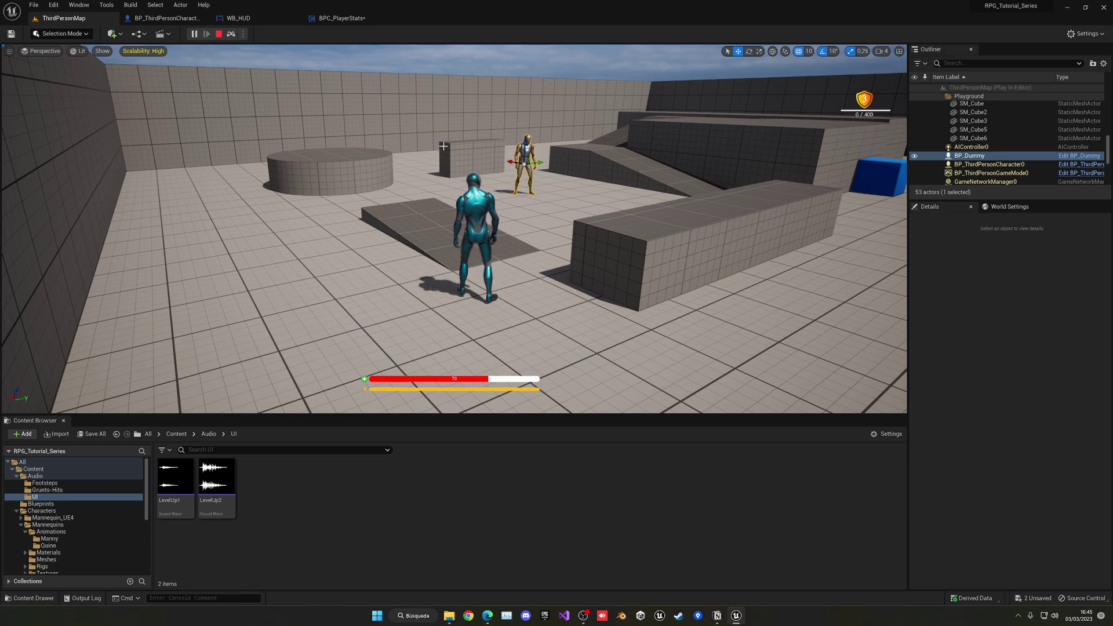
pyautogui.click(444, 146)
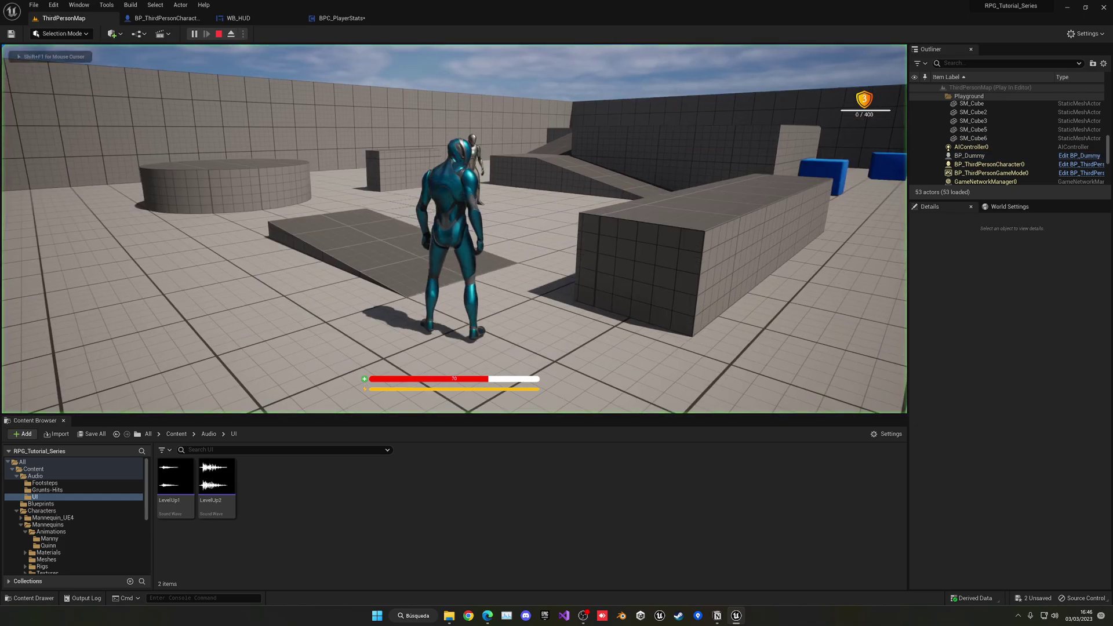
# Step: Add XP to the character until just short of the next level, and defeat the dummy to test the level-up sounds from a kill
pyautogui.press('1')
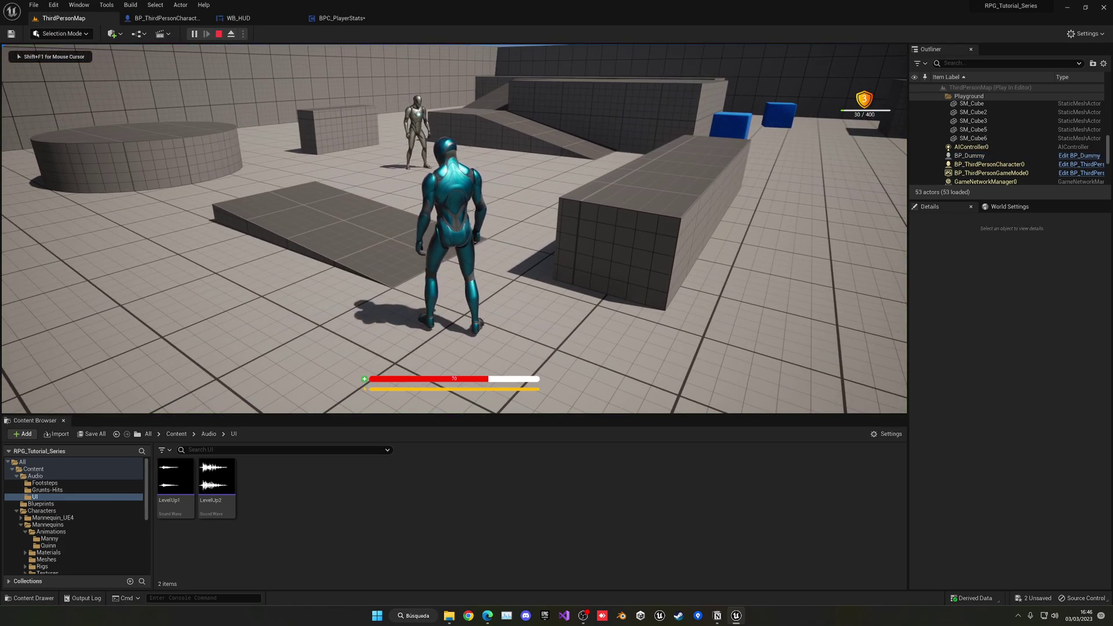
pyautogui.press('1')
pyautogui.press('1')
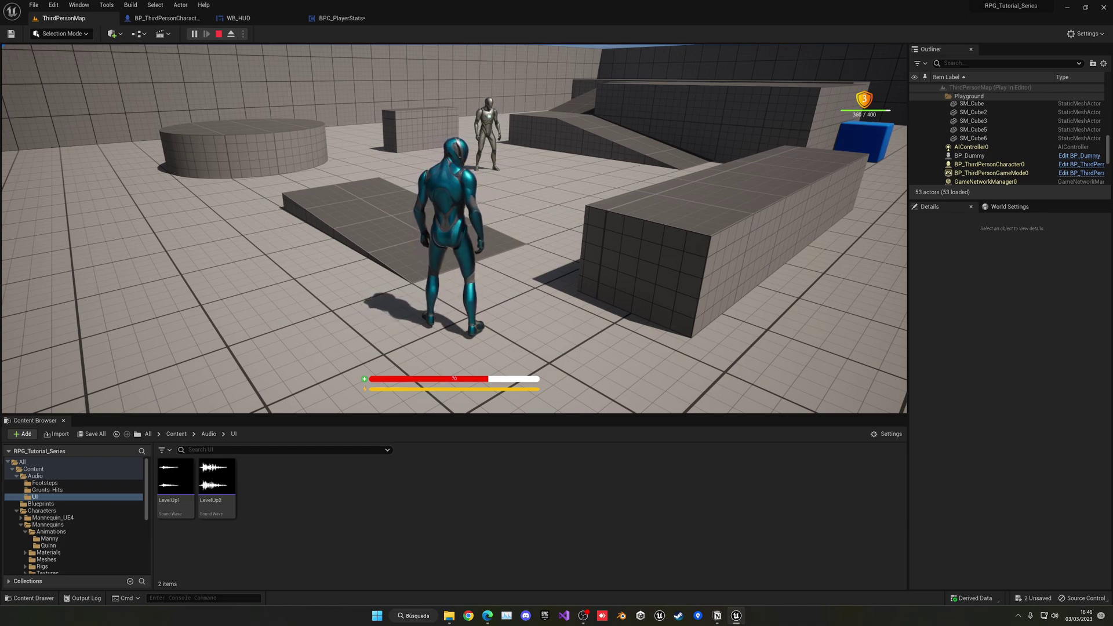
pyautogui.press('w')
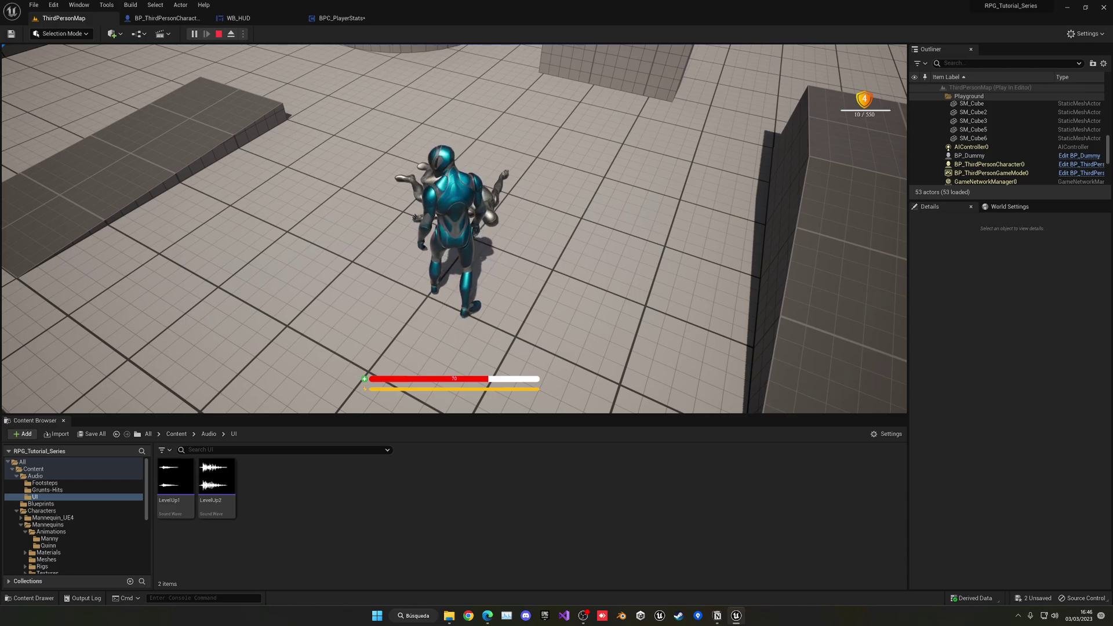
pyautogui.press('s')
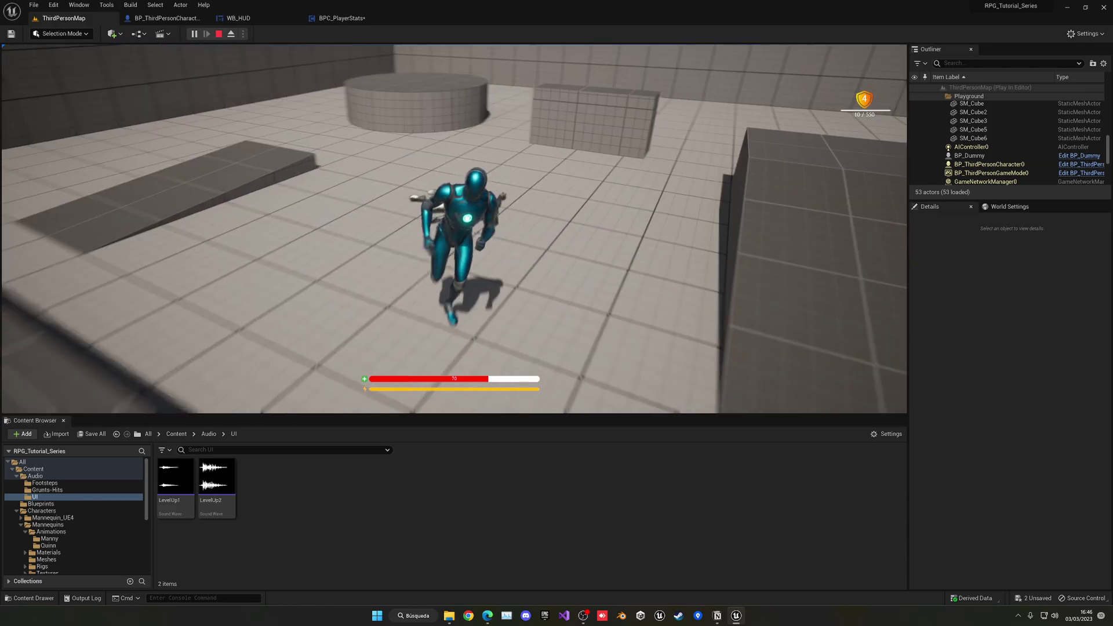
pyautogui.press('a')
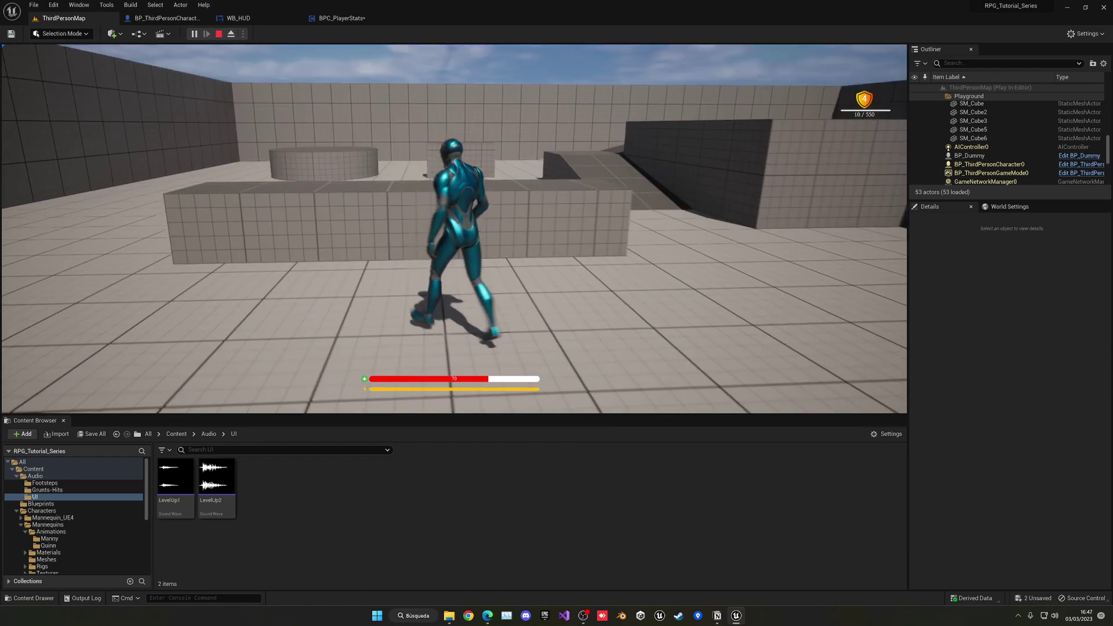
pyautogui.press('a')
pyautogui.press('w')
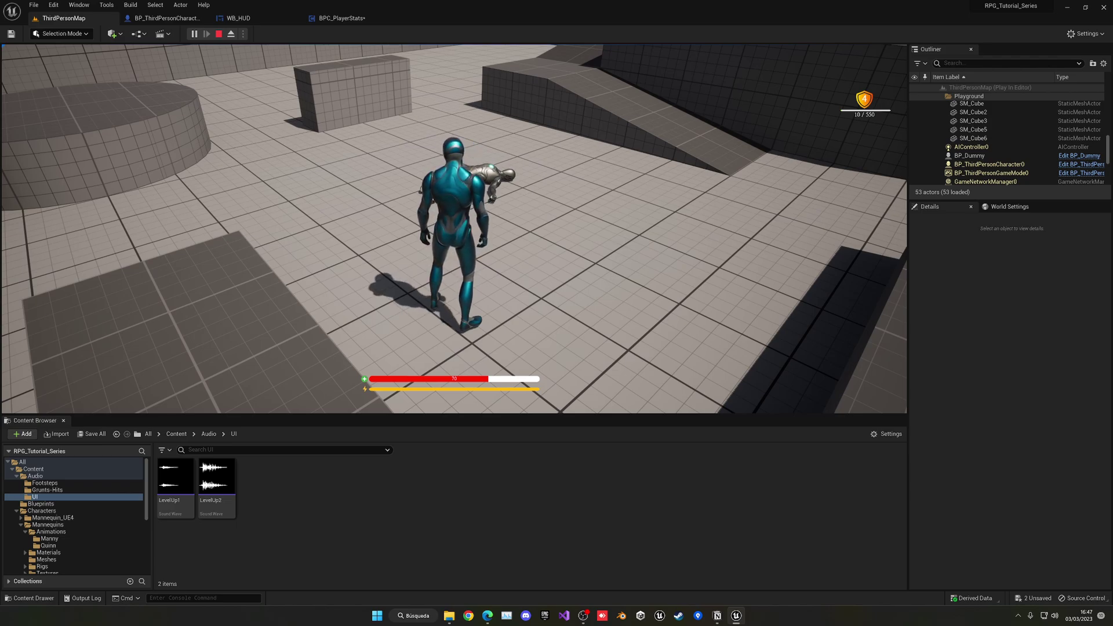
pyautogui.press('w')
pyautogui.press('a')
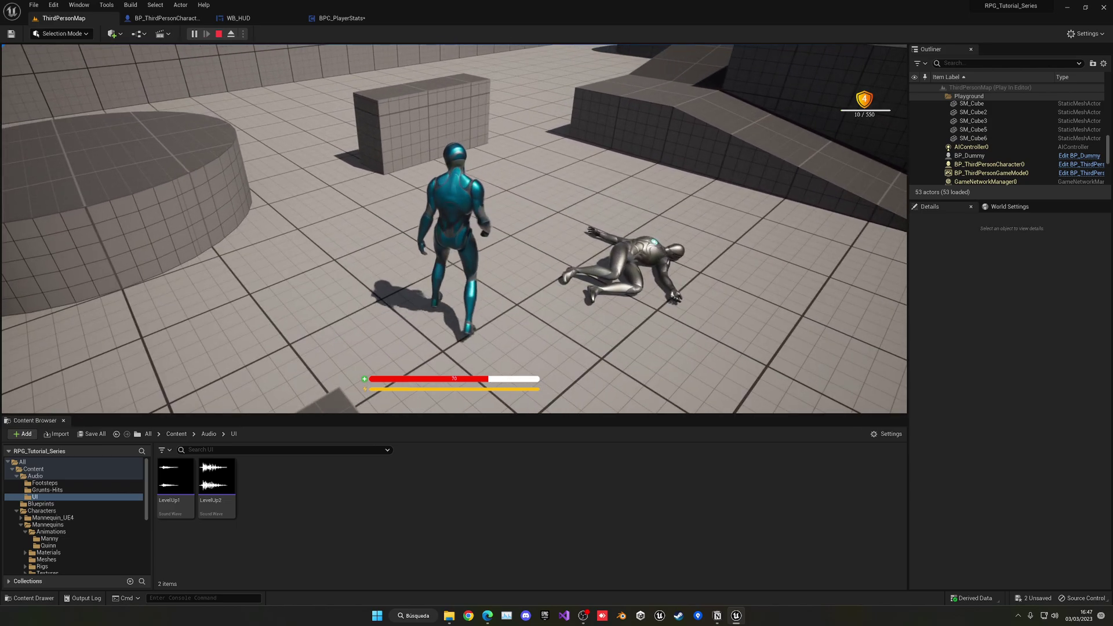